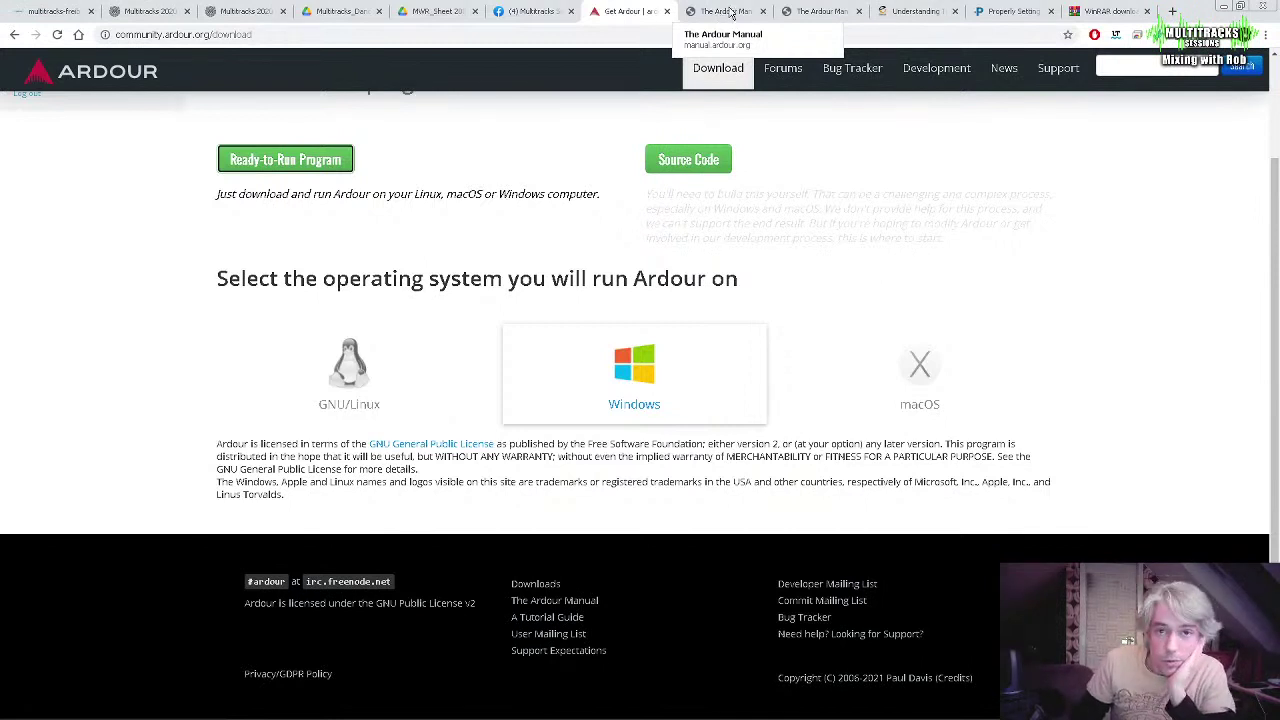
Look over the table of contents of the Ardour online manual
left_click(731, 12)
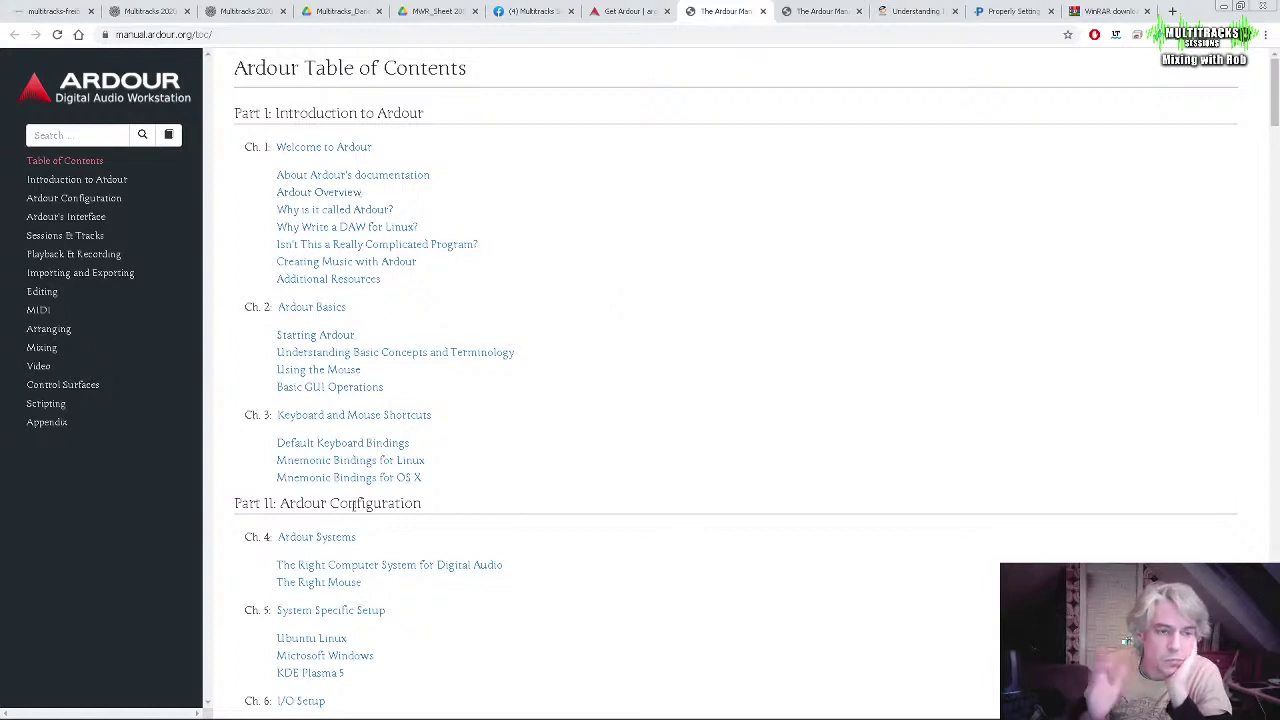
scroll(186, 369, "down", 4)
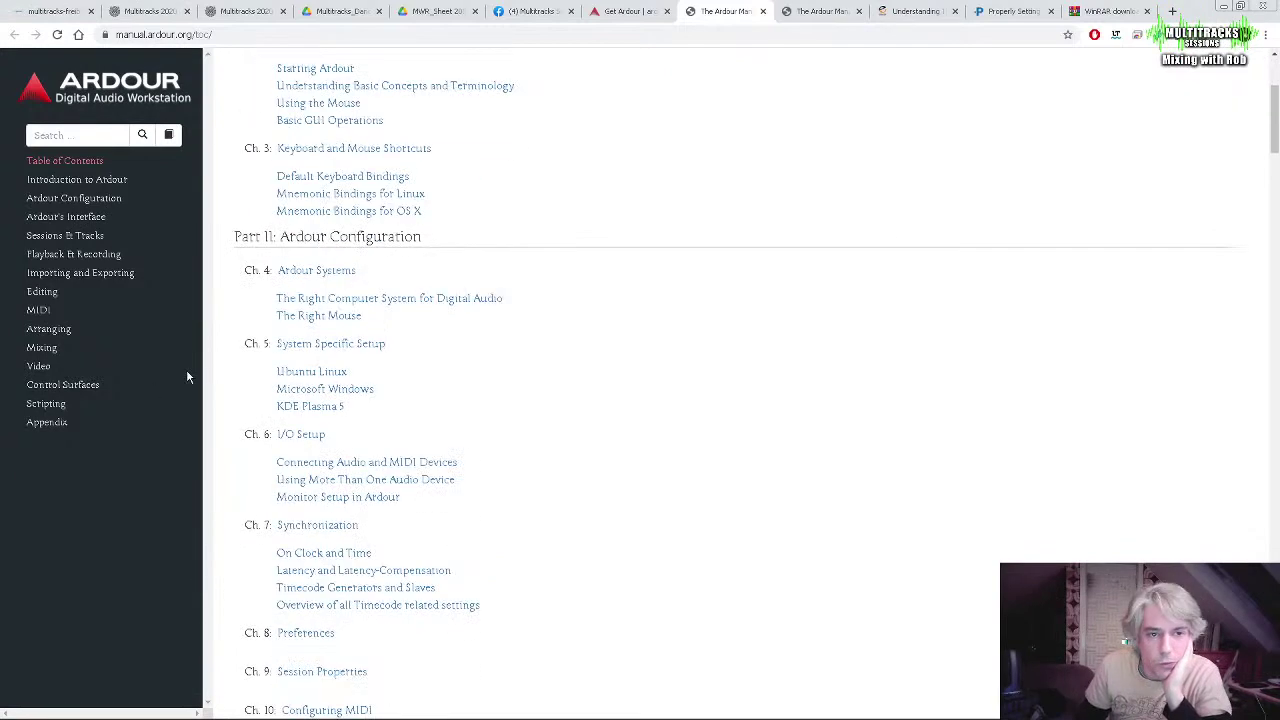
scroll(186, 369, "up", 4)
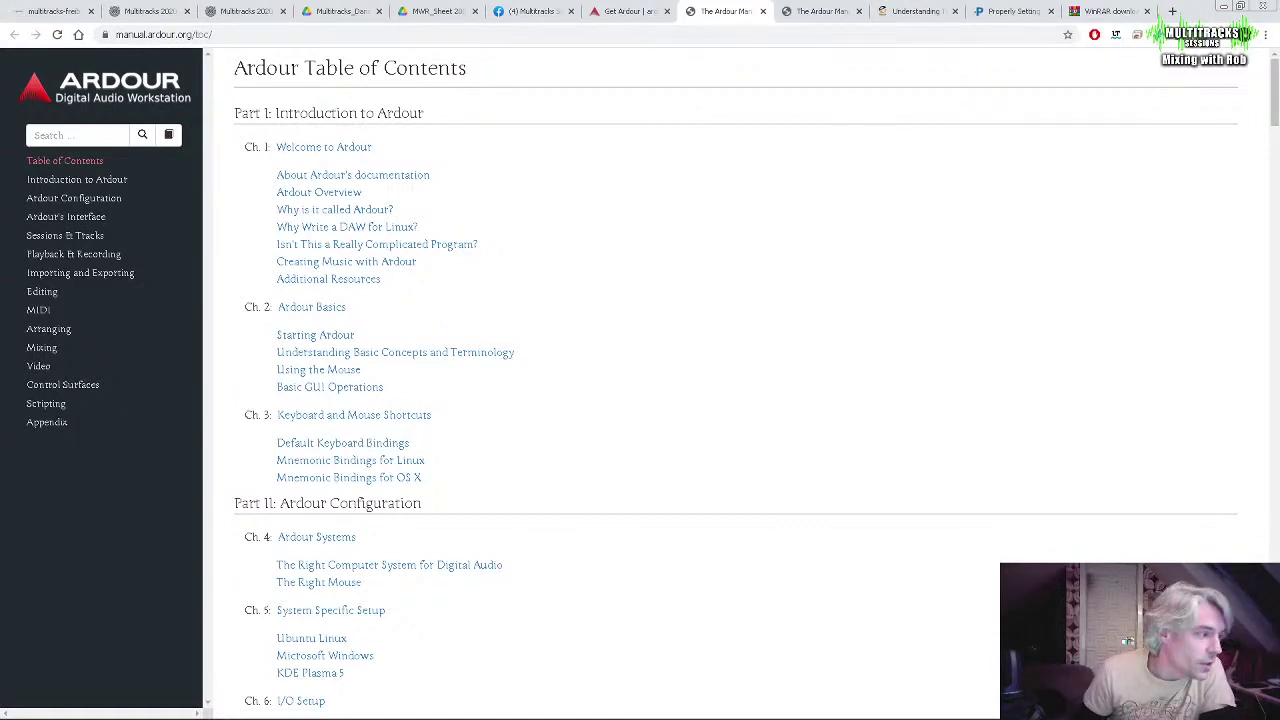
Switch to Ardour, bring up the Editor window and show the Editor Mixer beside the tracks
key("alt+Tab")
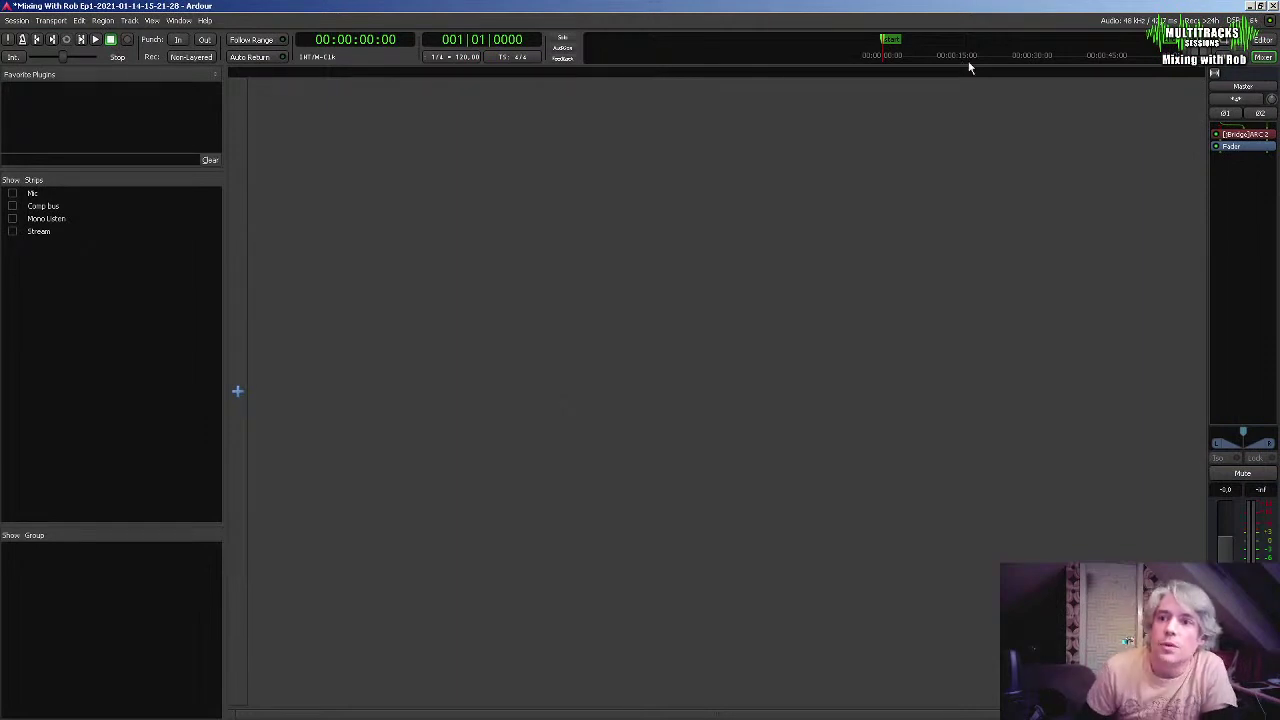
left_click(1263, 39)
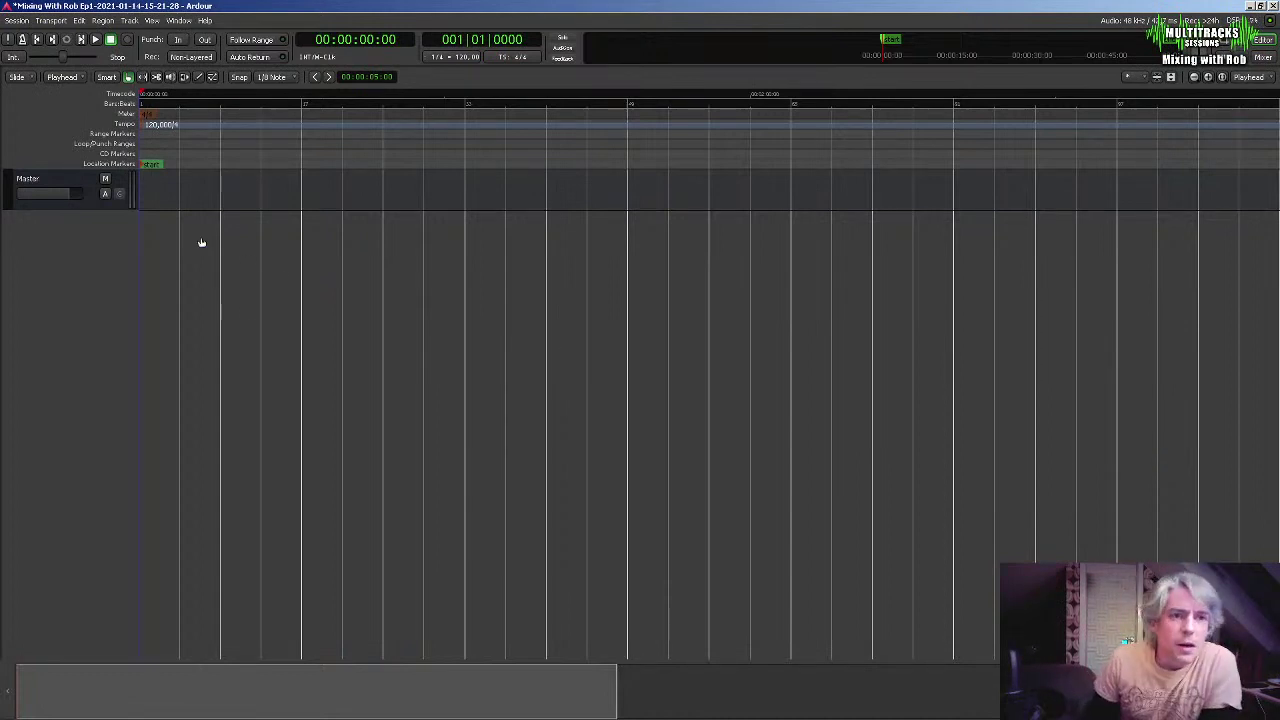
left_click(184, 26)
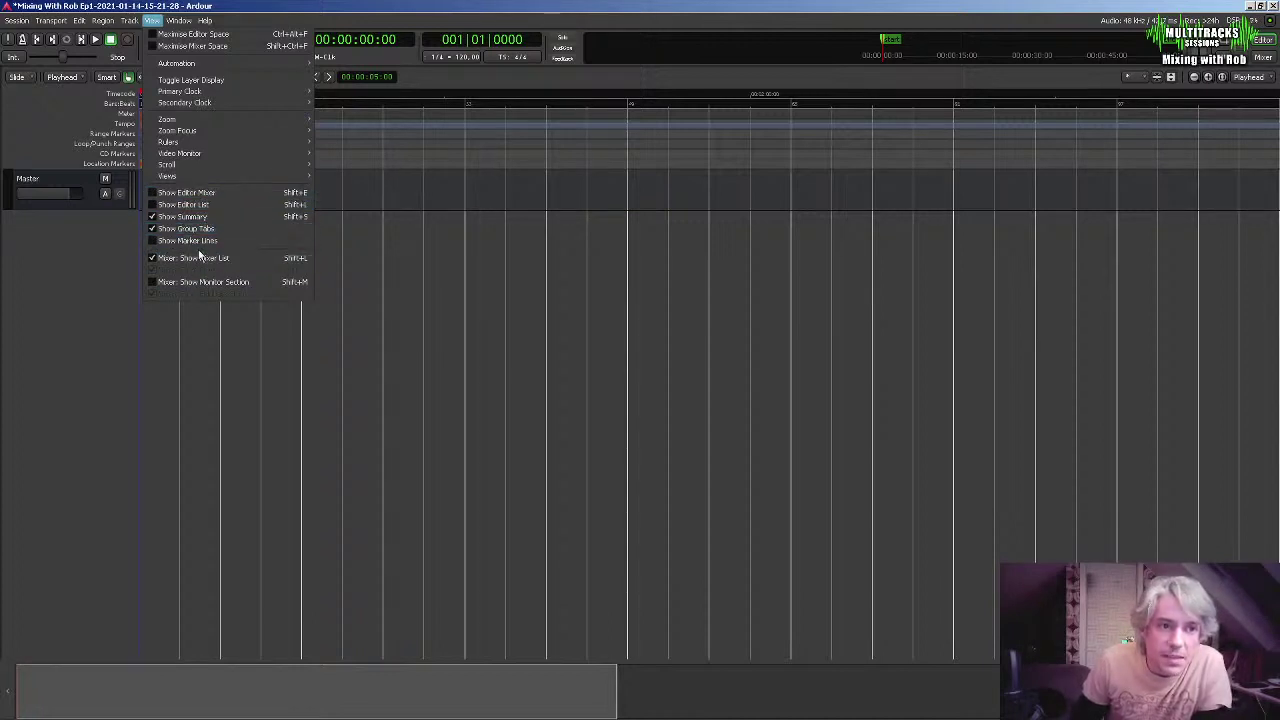
left_click(179, 193)
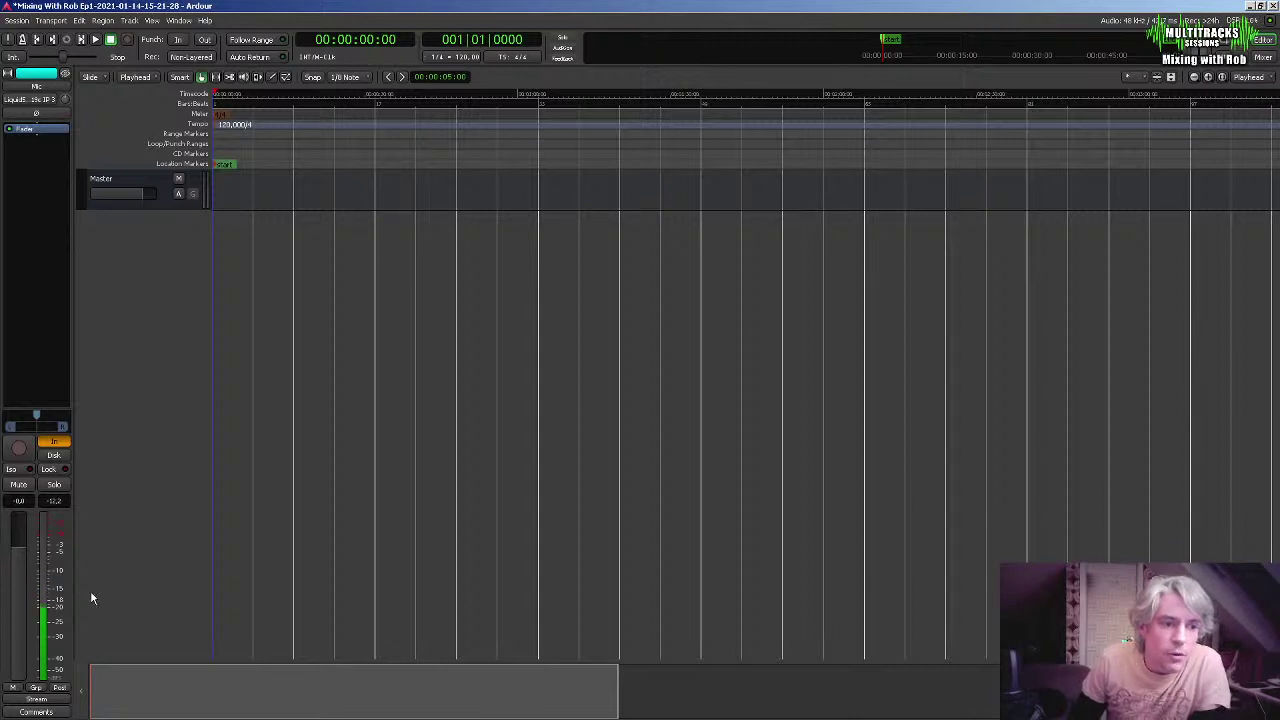
Show the Editor List beside the timeline and display its Snapshots page
left_click(177, 20)
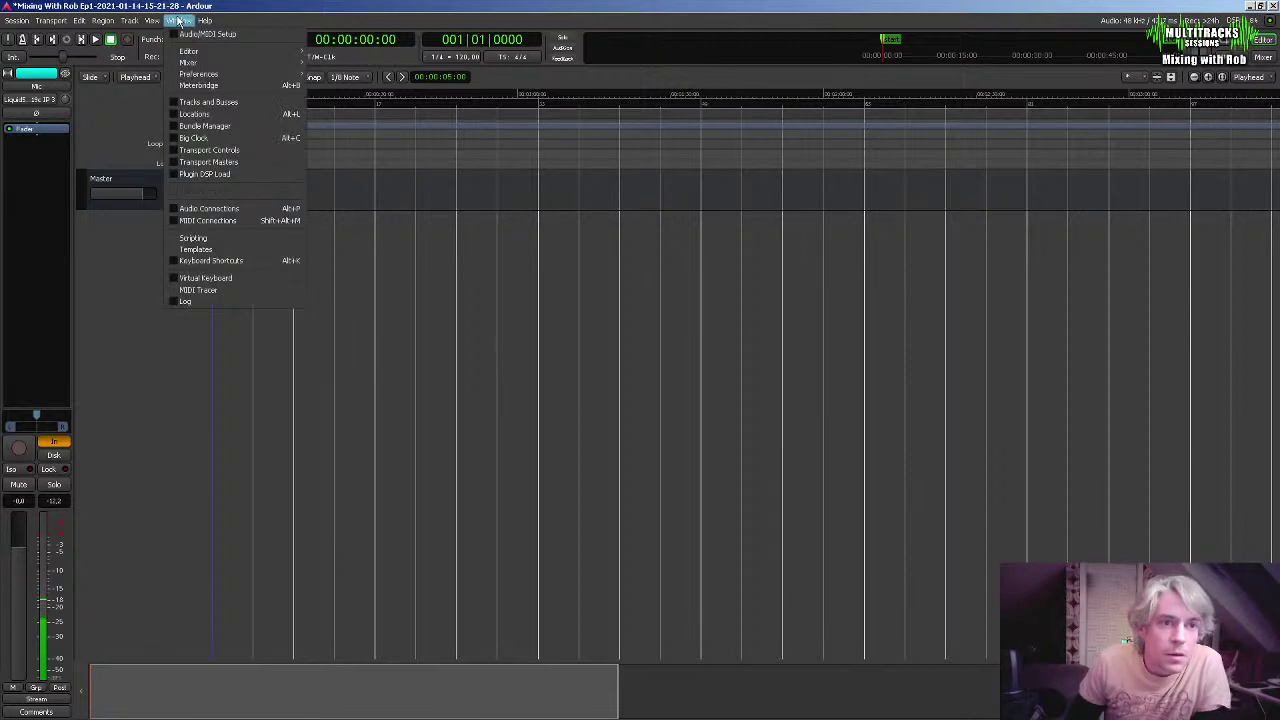
mouse_move(151, 21)
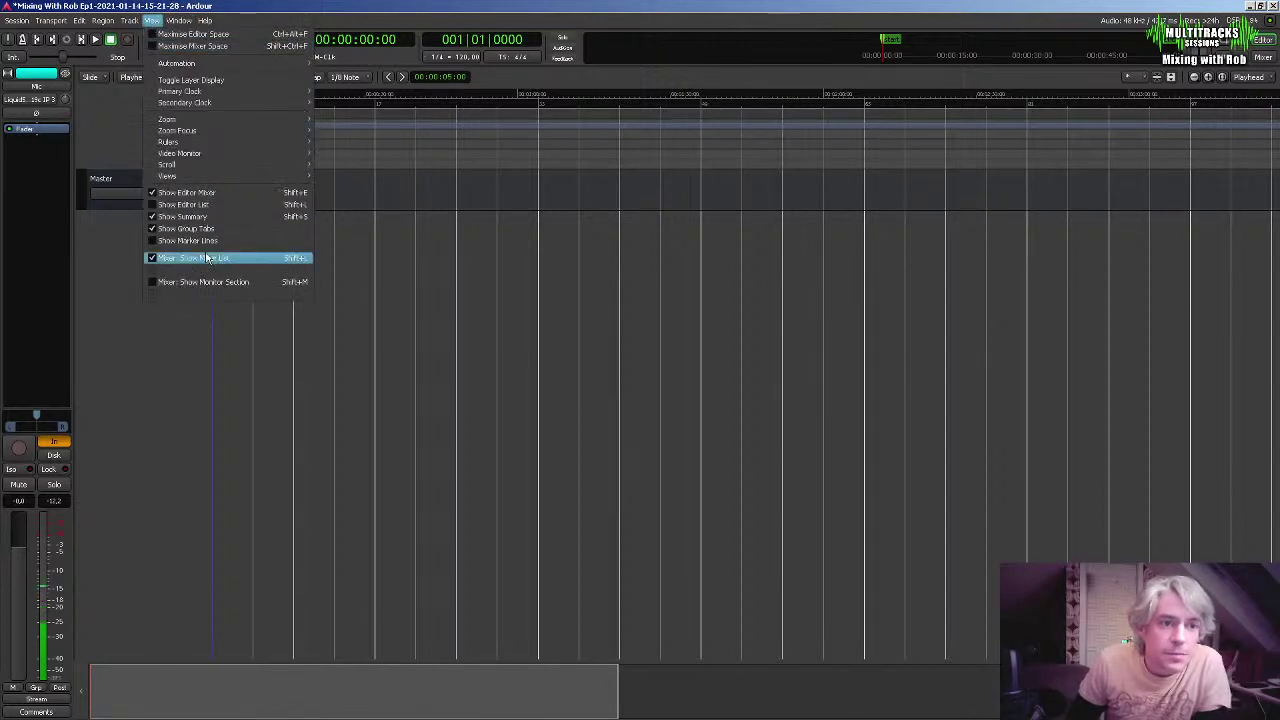
left_click(201, 207)
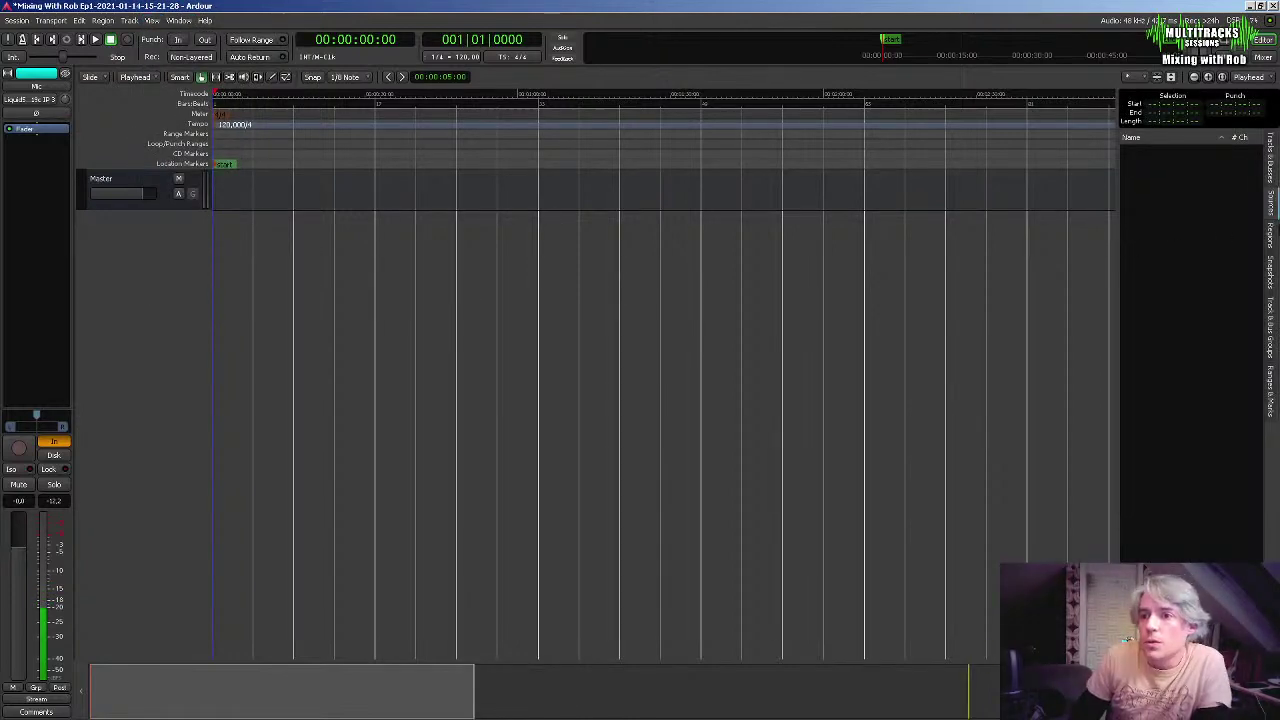
left_click(1270, 266)
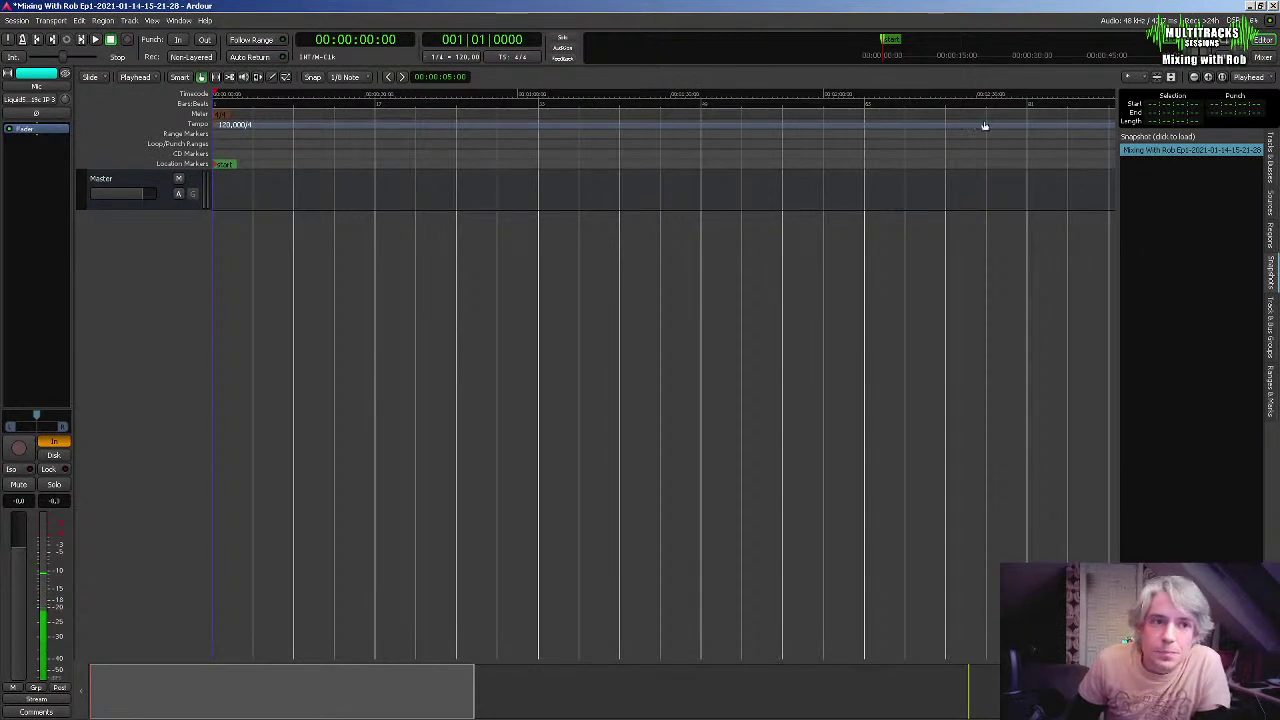
Alternate between the Mixer and Editor windows to compare them, ending in the Mixer
left_click(1262, 60)
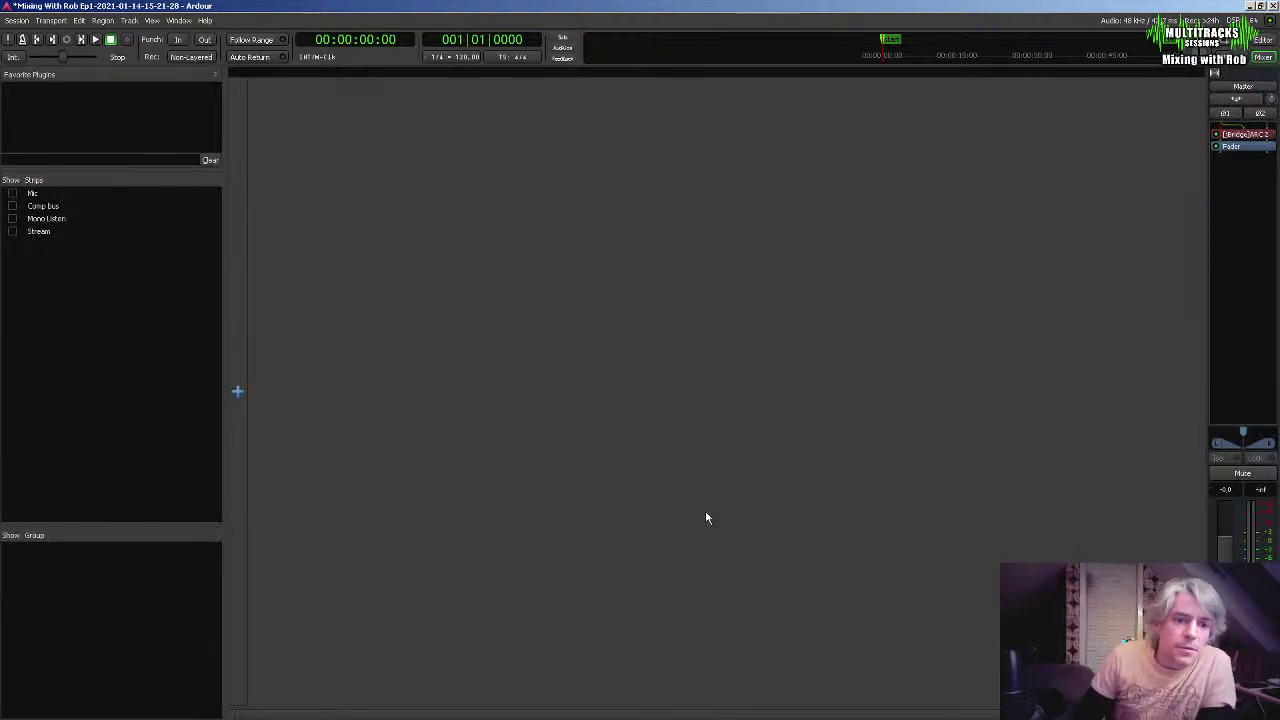
left_click(1262, 42)
left_click(1264, 60)
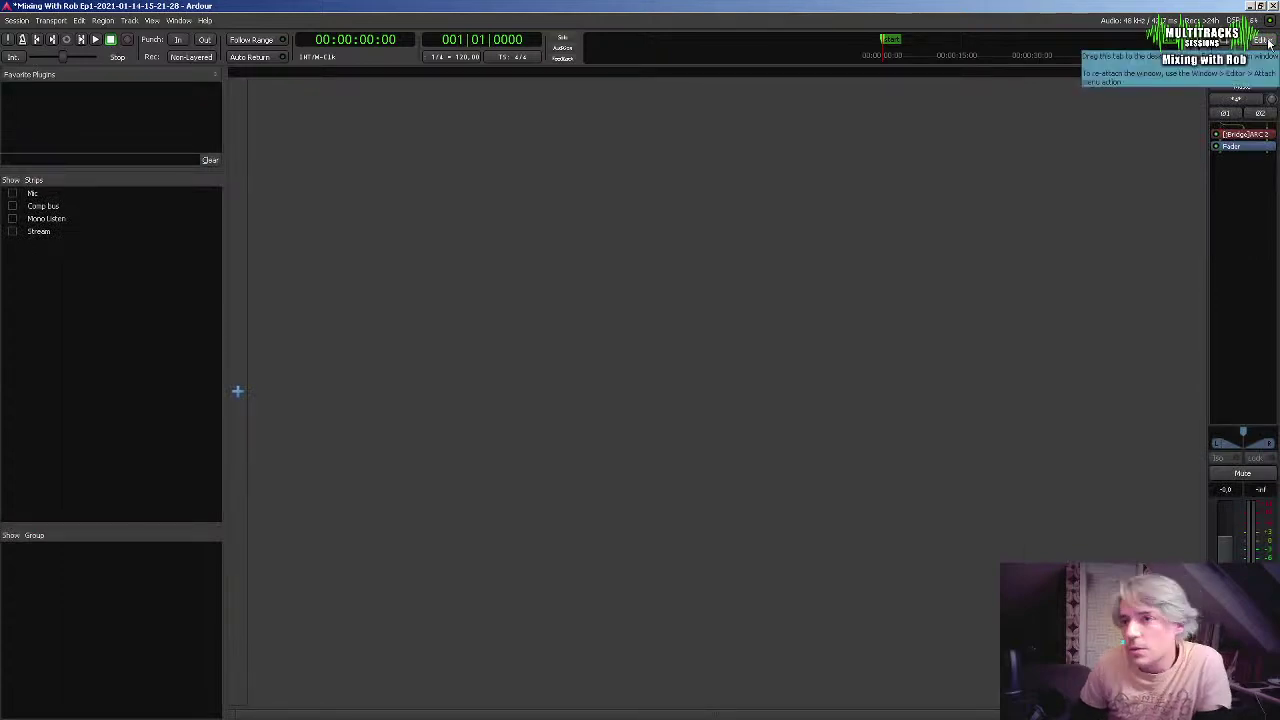
left_click(1268, 42)
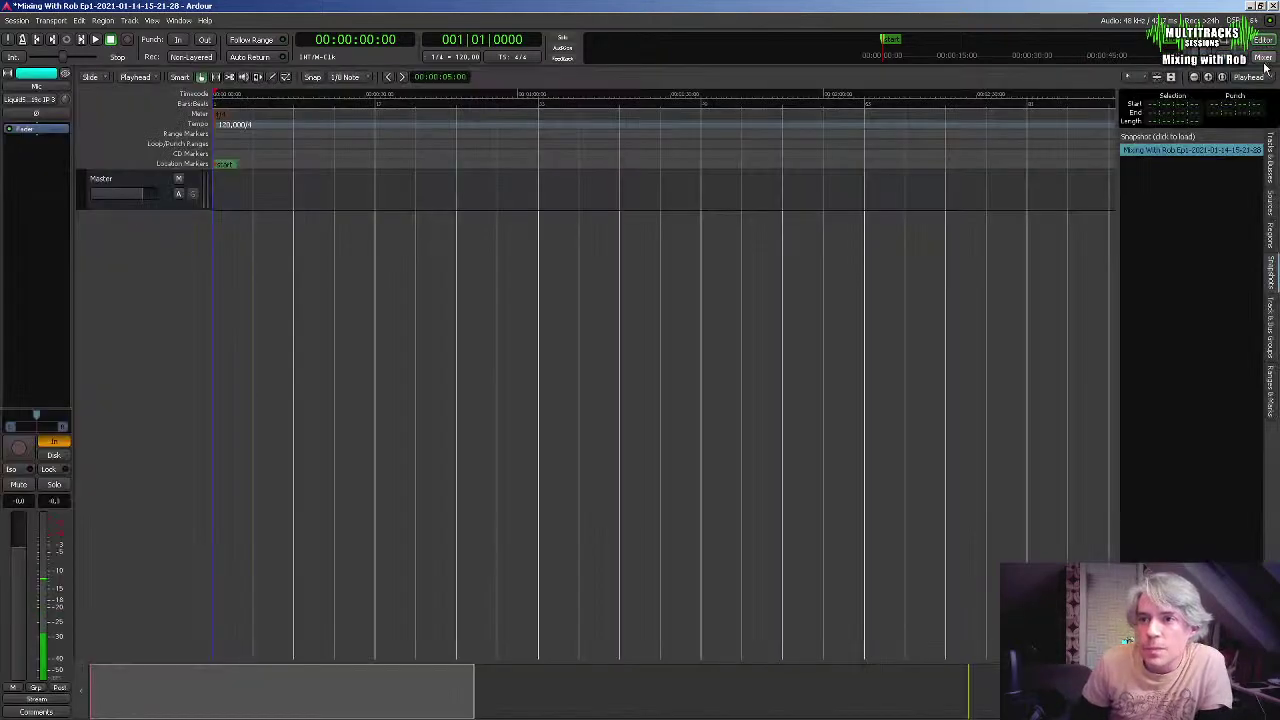
left_click(1265, 58)
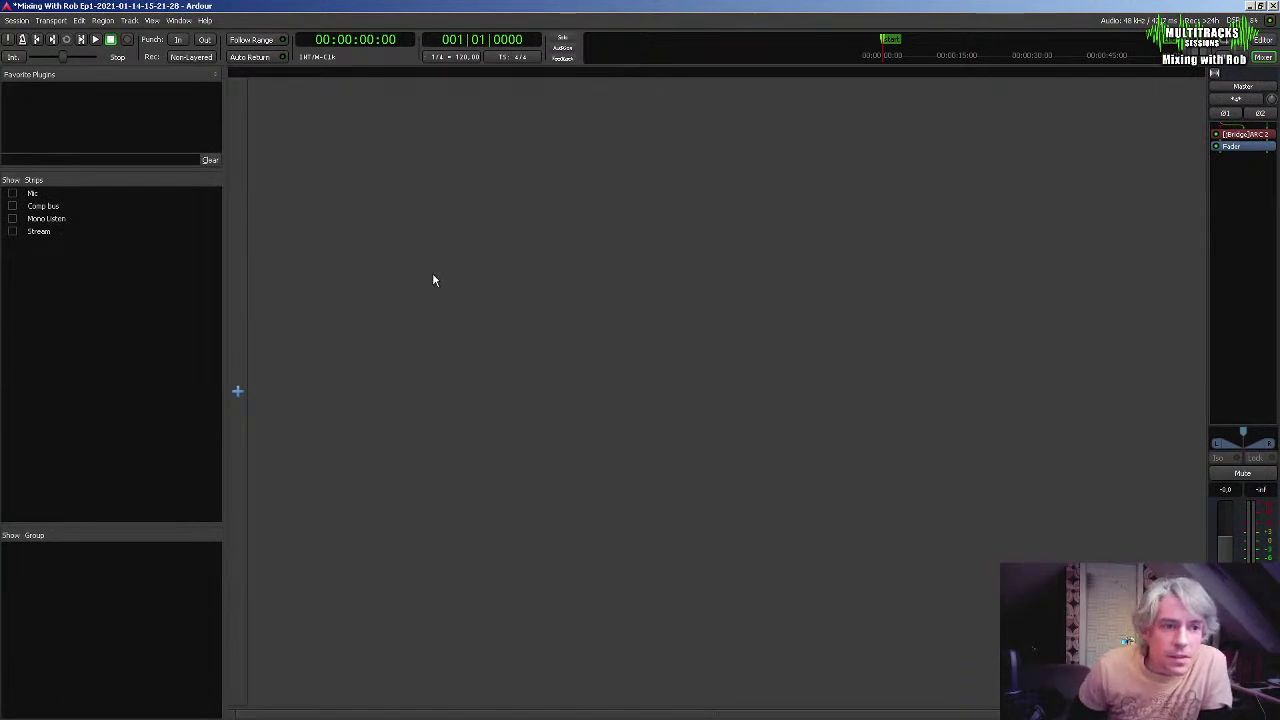
Narrow the Mixer's sidebar of plugins, strips and groups to about half its width, and return to the Editor
left_click(179, 21)
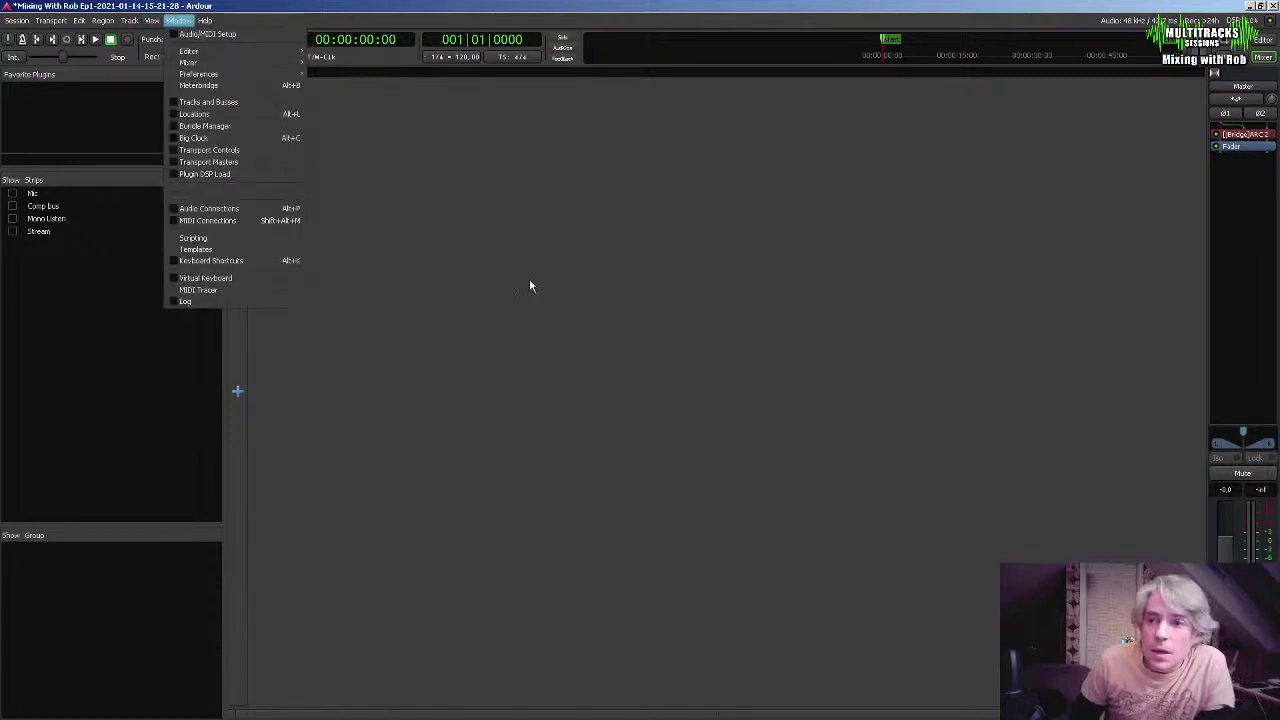
left_click(388, 347)
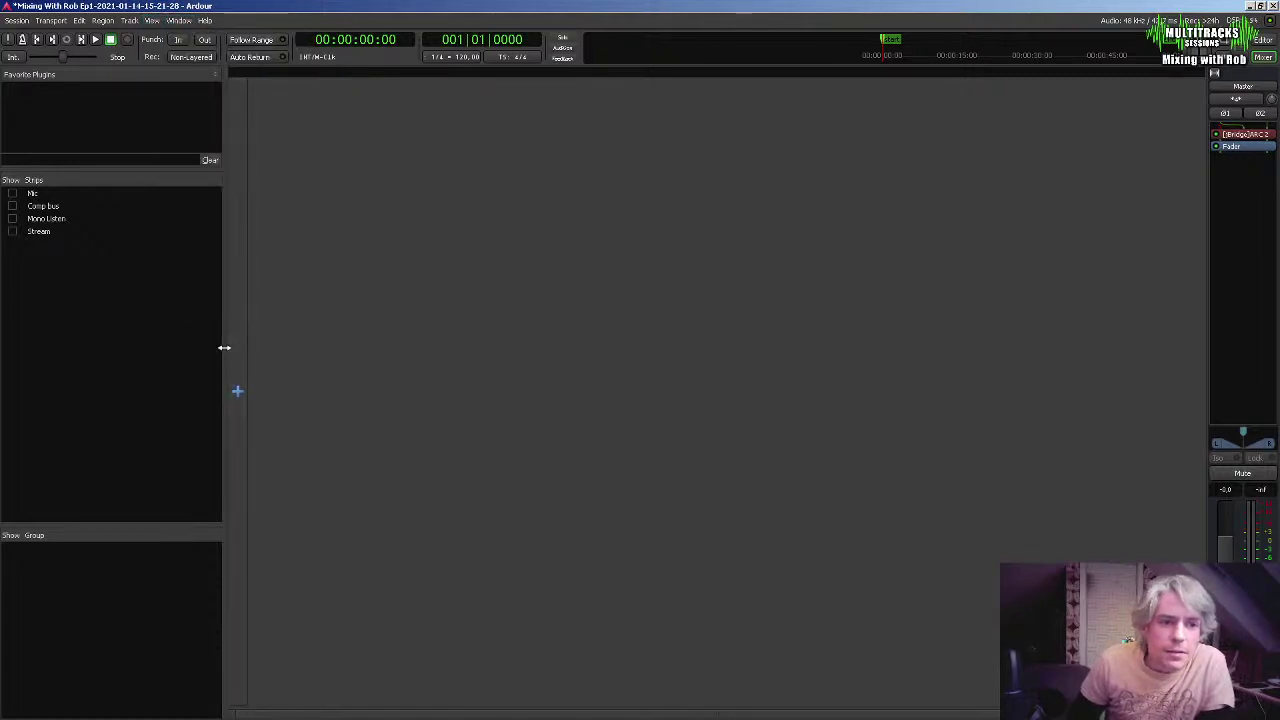
left_click_drag(223, 347, 104, 346)
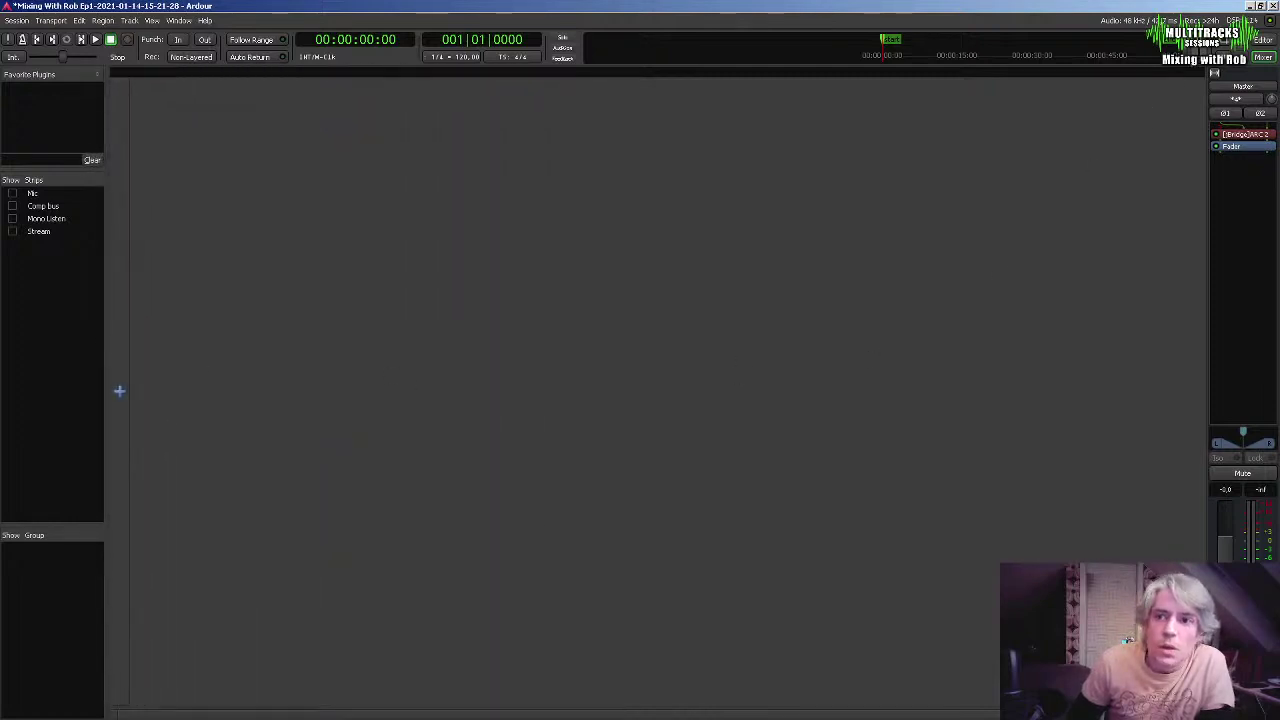
key("alt+e")
left_click_drag(430, 702, 325, 674)
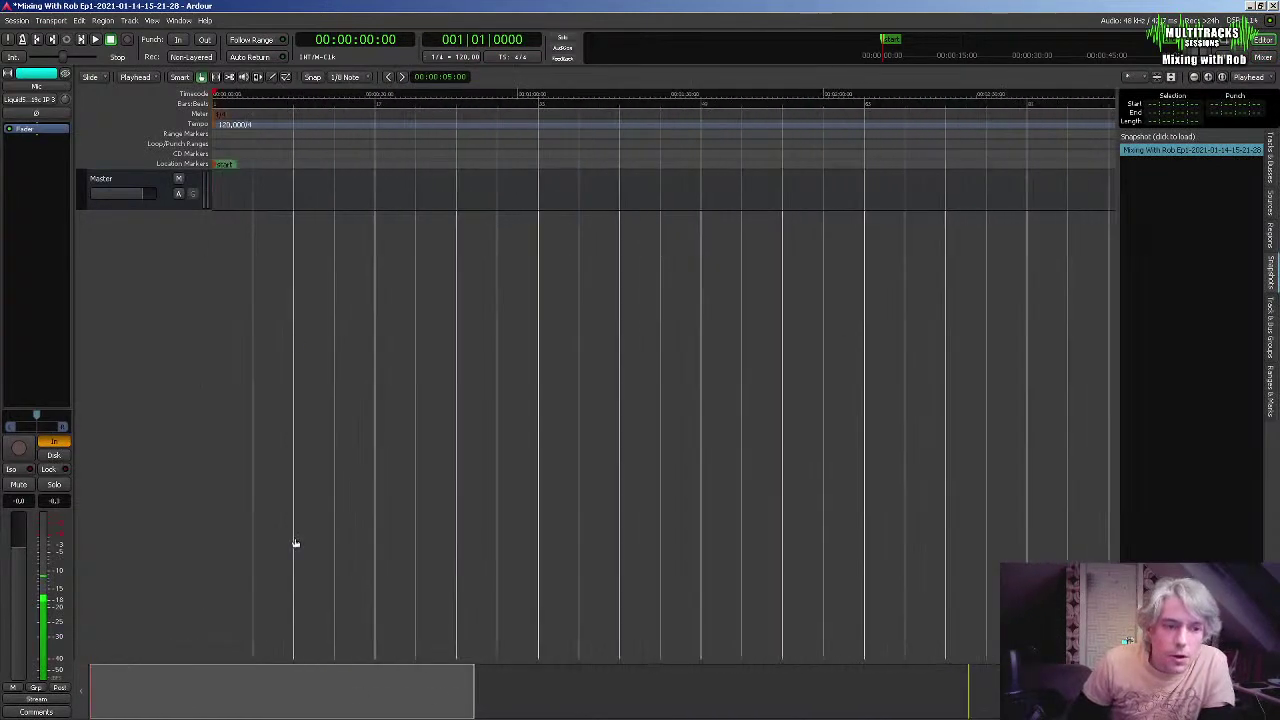
Hide the session summary below the tracks and show it again
left_click(152, 20)
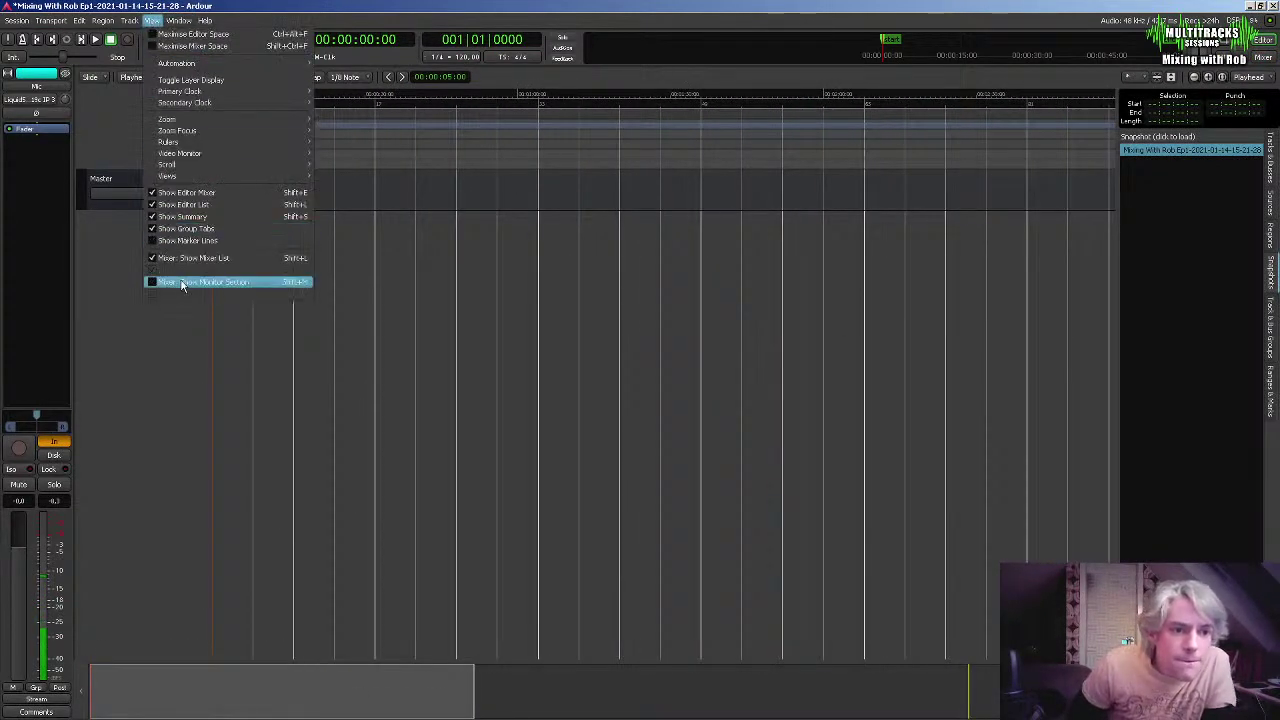
left_click(205, 217)
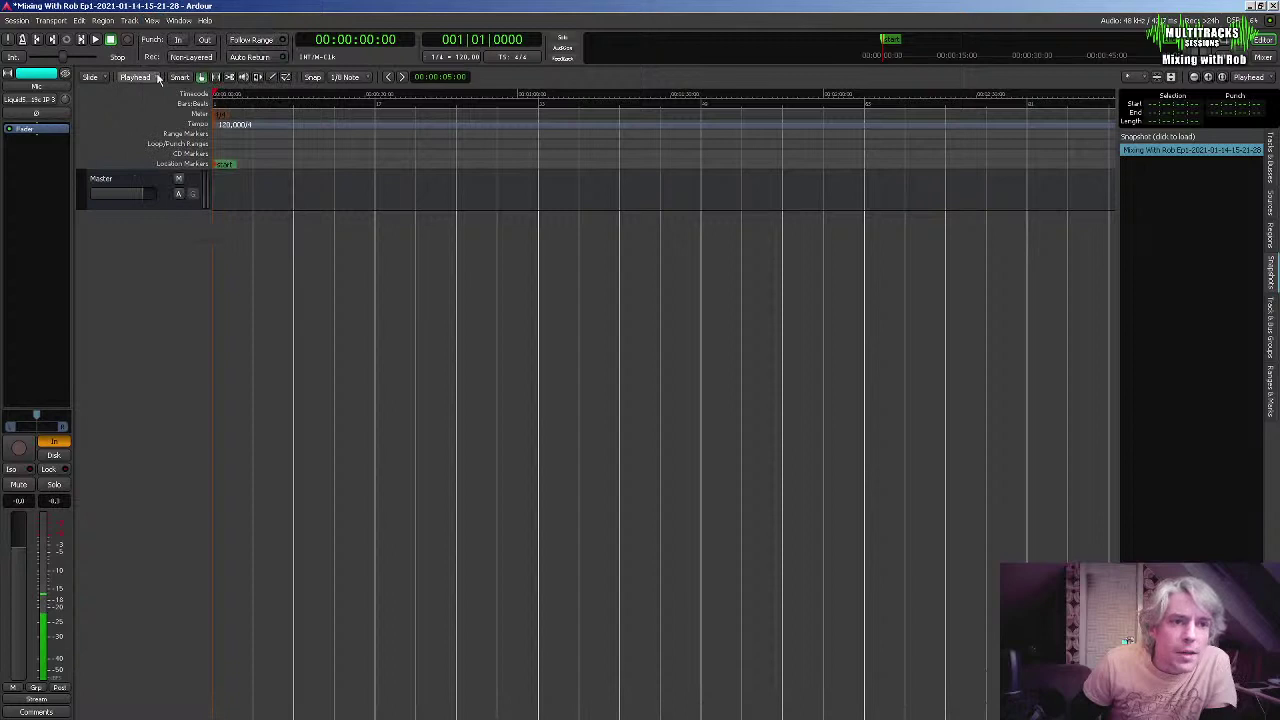
left_click(152, 20)
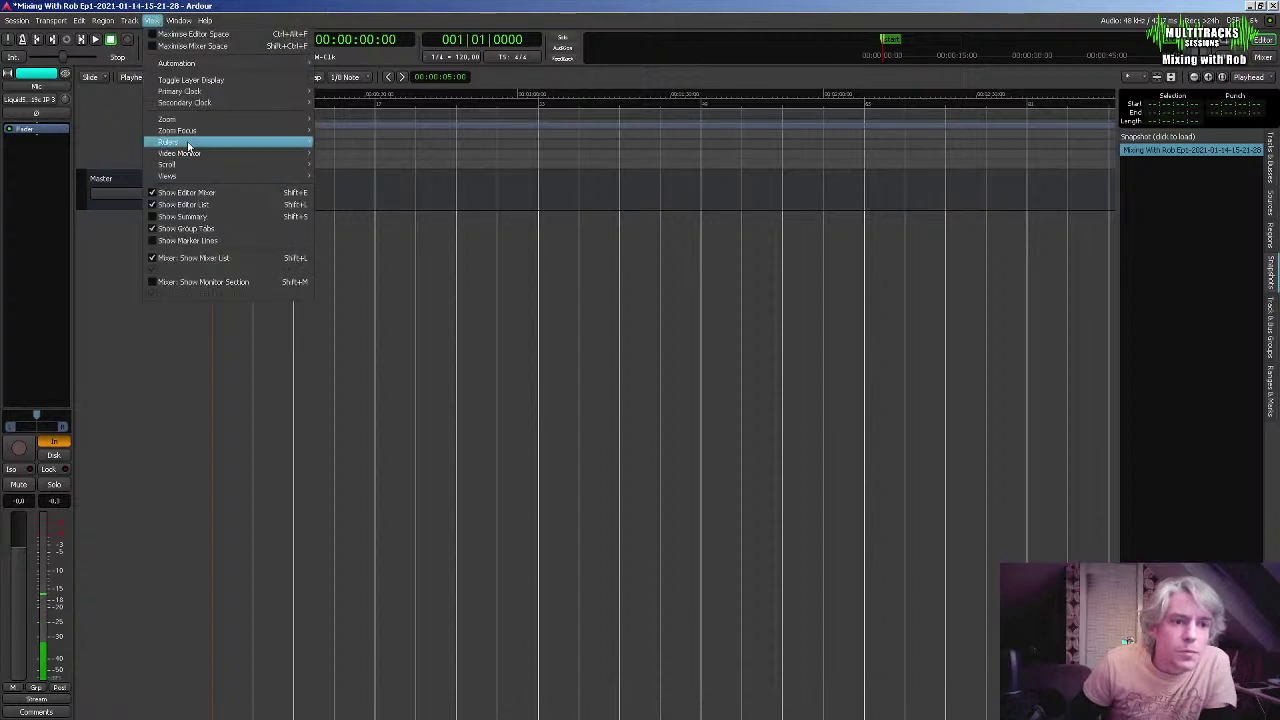
left_click(207, 216)
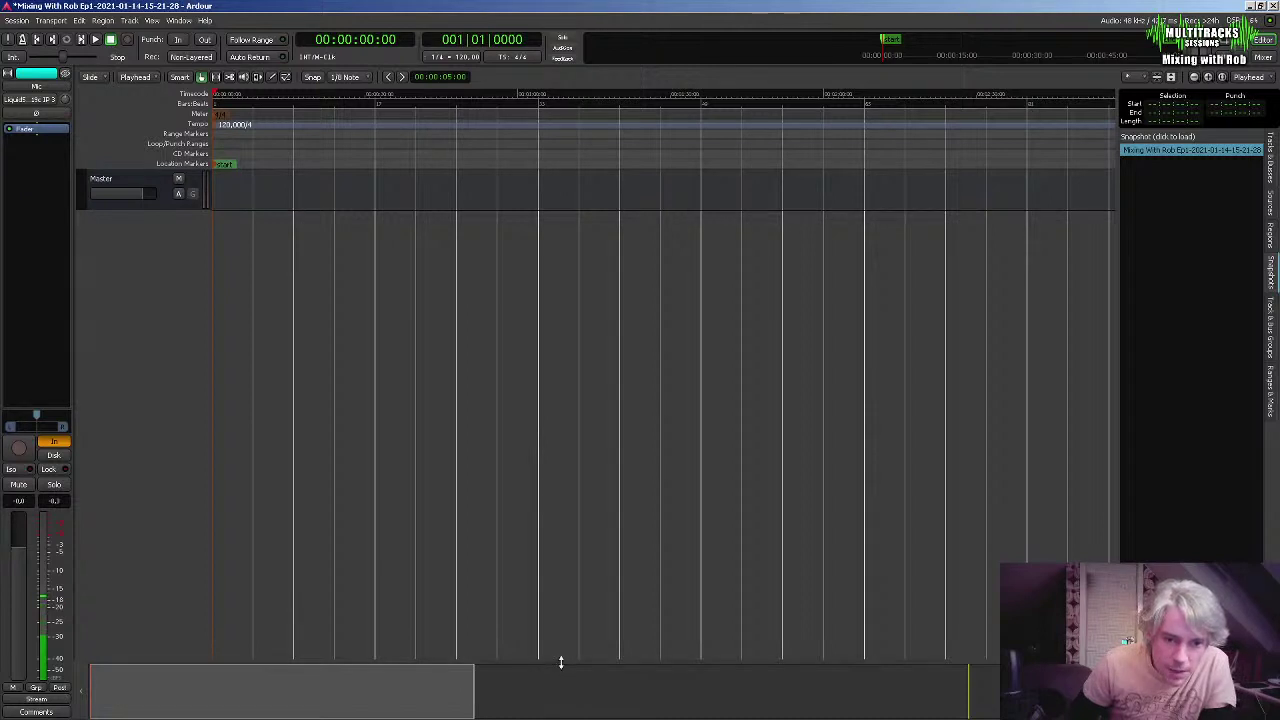
Shrink the session summary to a thin strip below the tracks and zoom in on the timeline
left_click_drag(561, 662, 552, 704)
left_click_drag(448, 713, 370, 718)
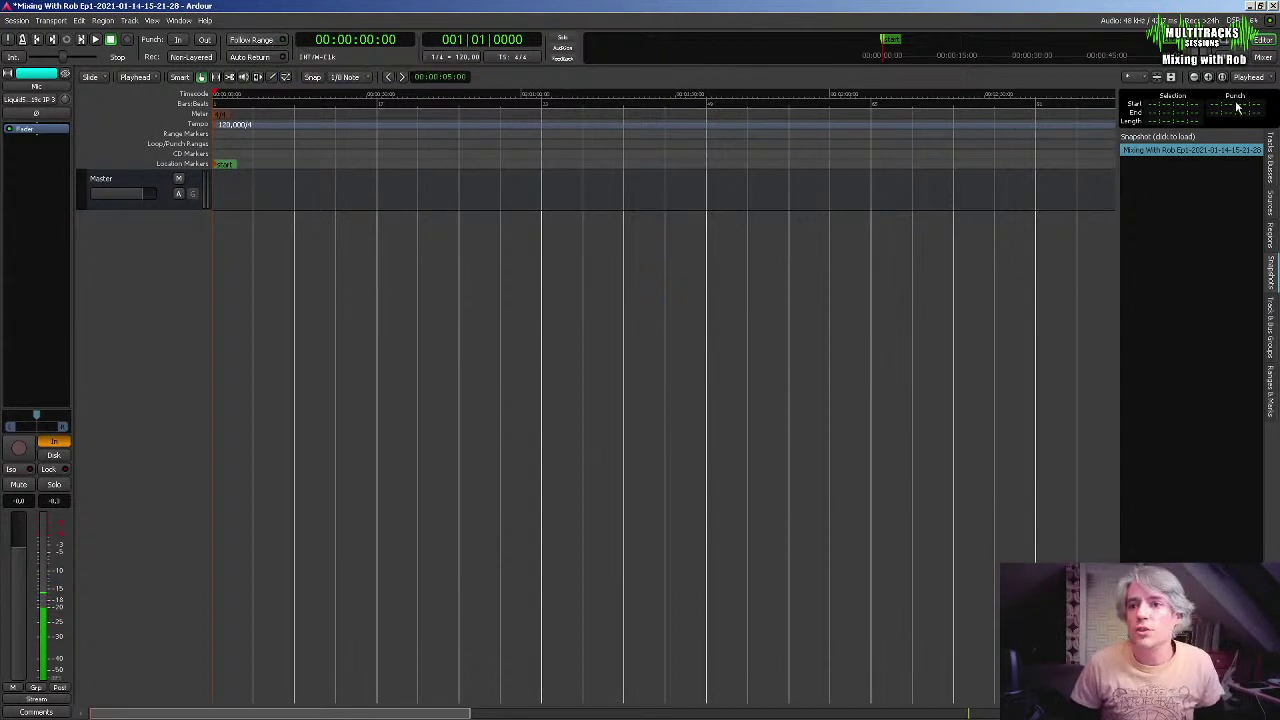
left_click(1207, 79)
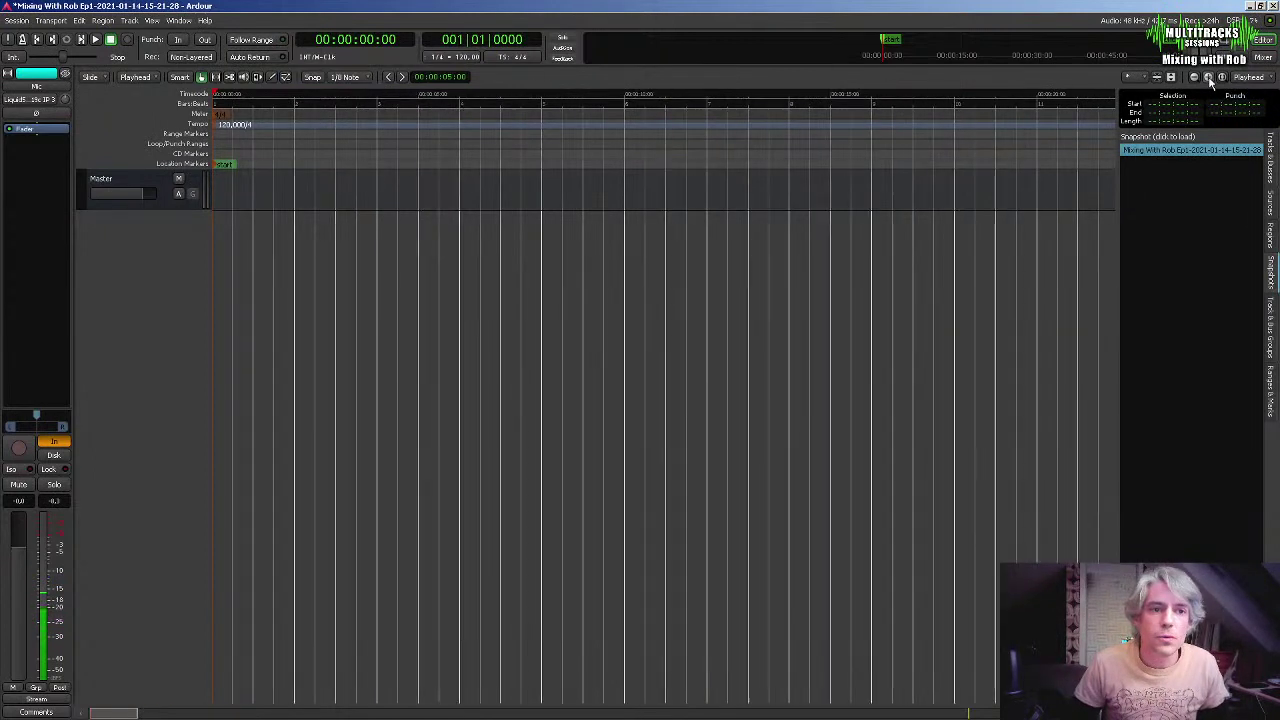
Play the session from its start, toggling Follow Range and zooming out during playback, and stop it
key("space")
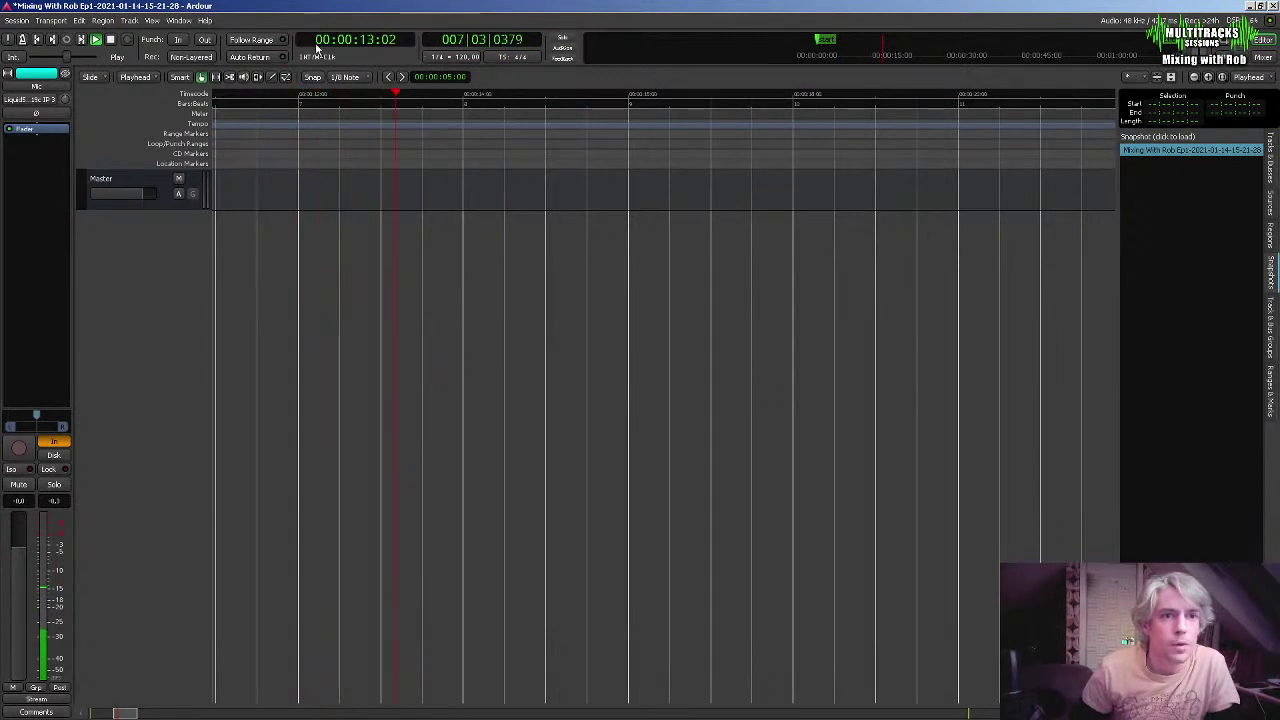
left_click(279, 42)
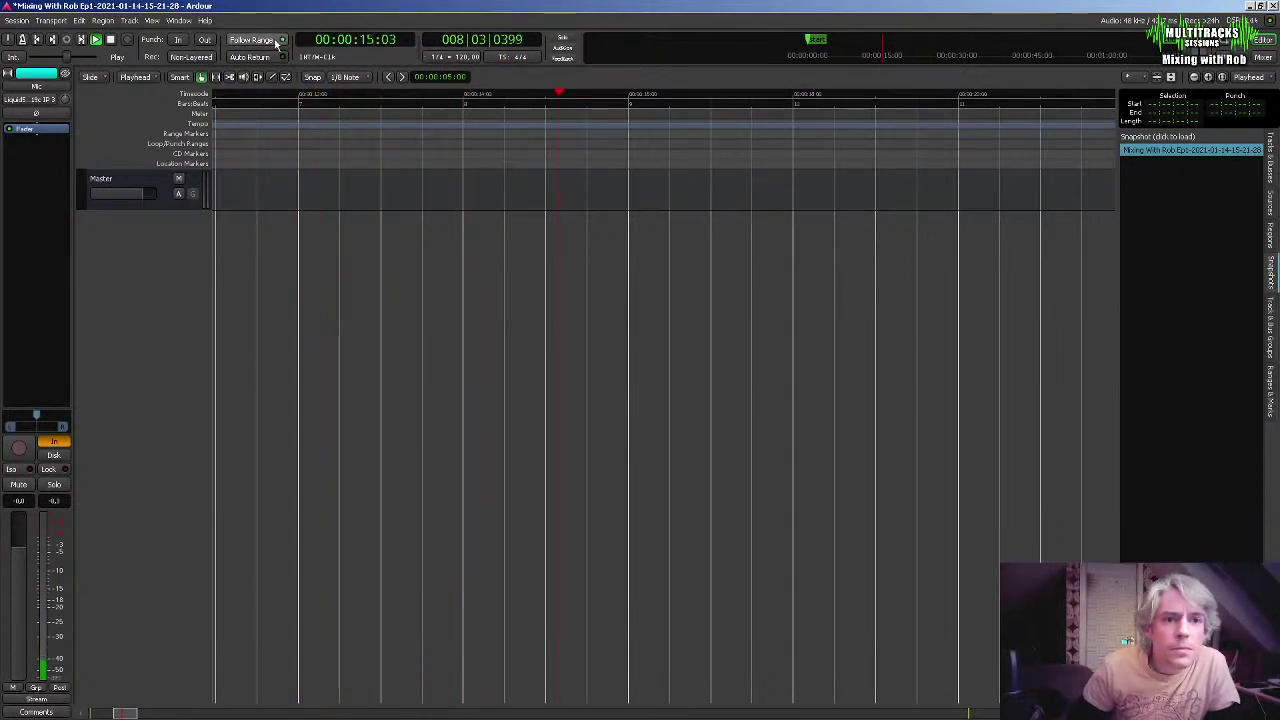
left_click(1192, 78)
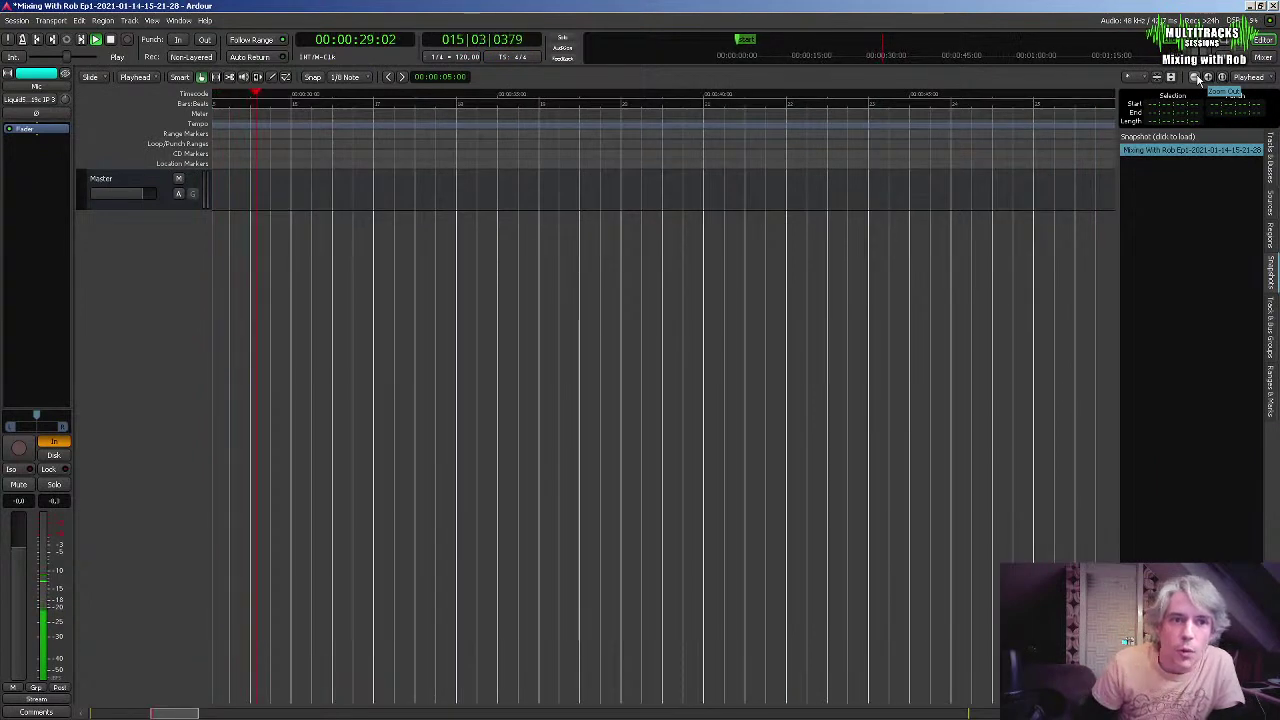
key("space")
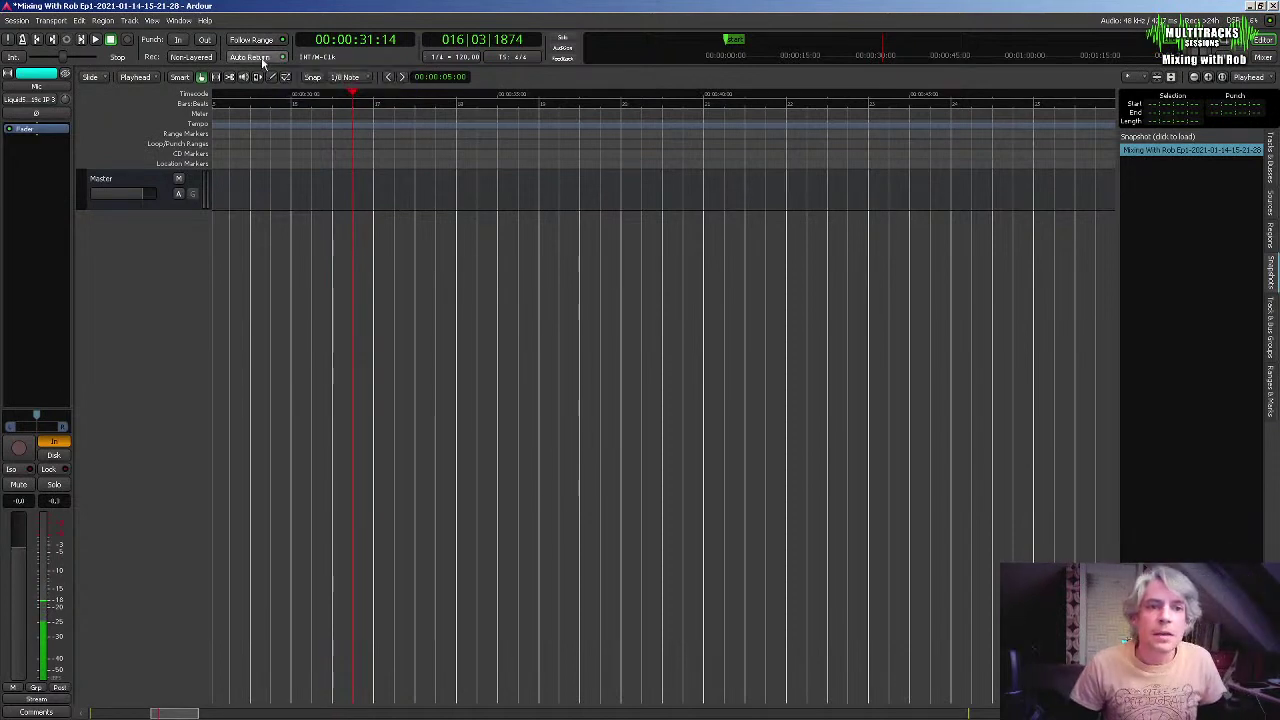
Start and stop playback twice with Auto Return off
key("space")
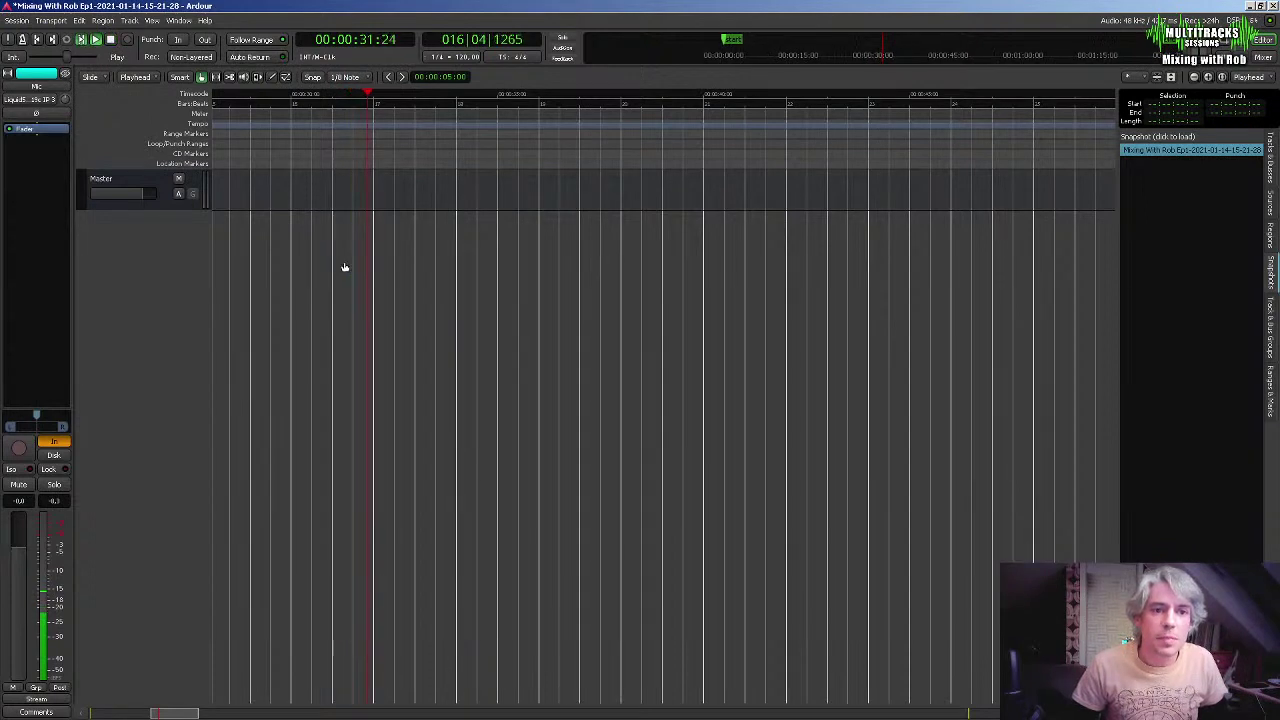
key("space")
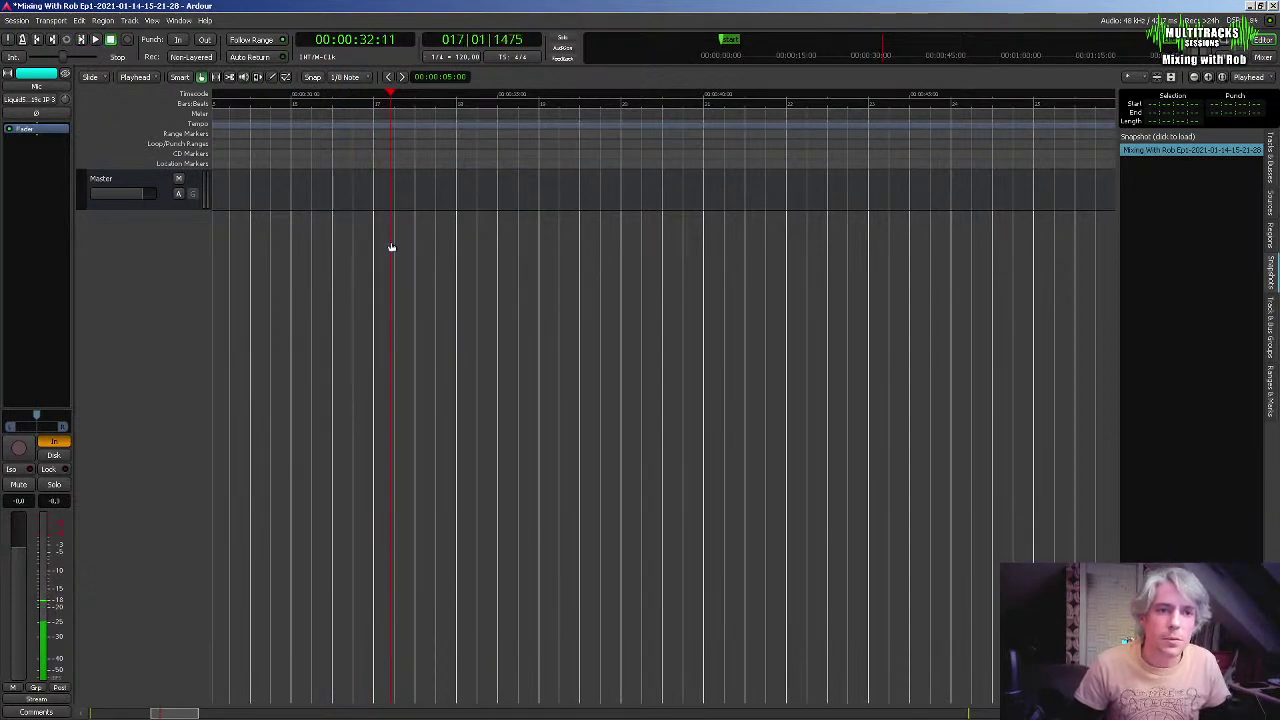
key("space")
key("space")
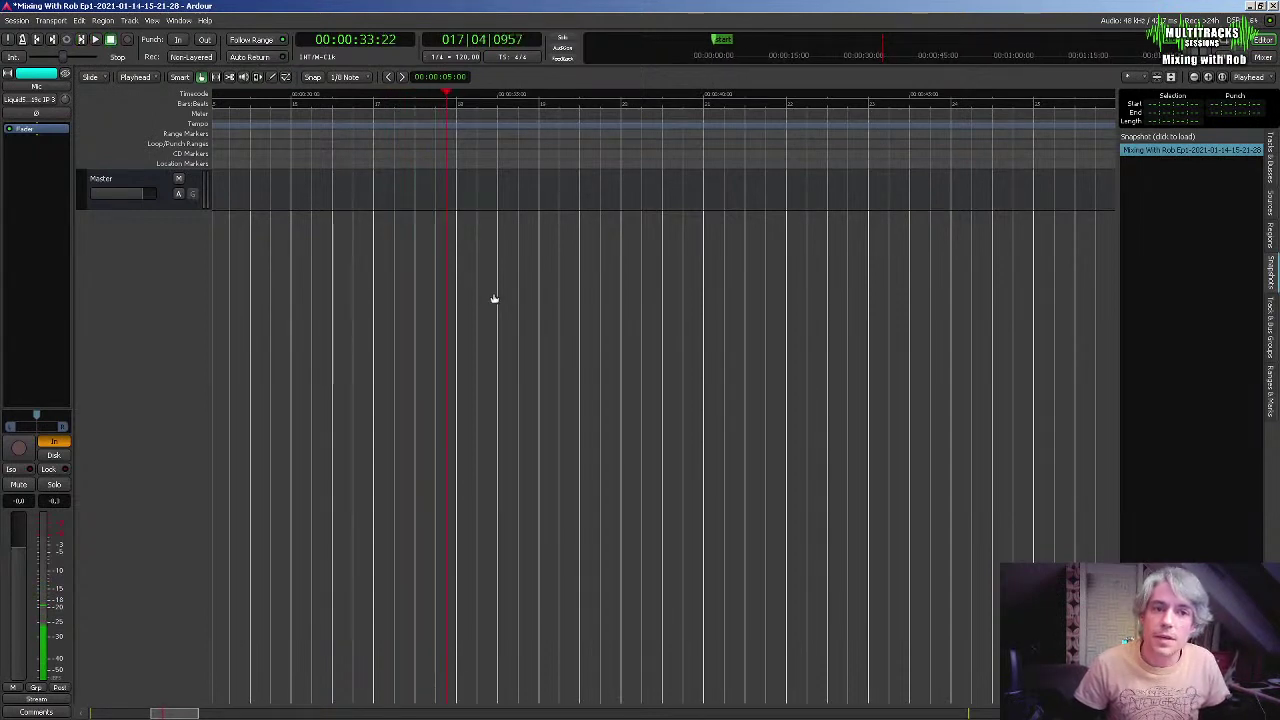
Start and stop playback twice with Auto Return enabled, and once more with it disabled
key("space")
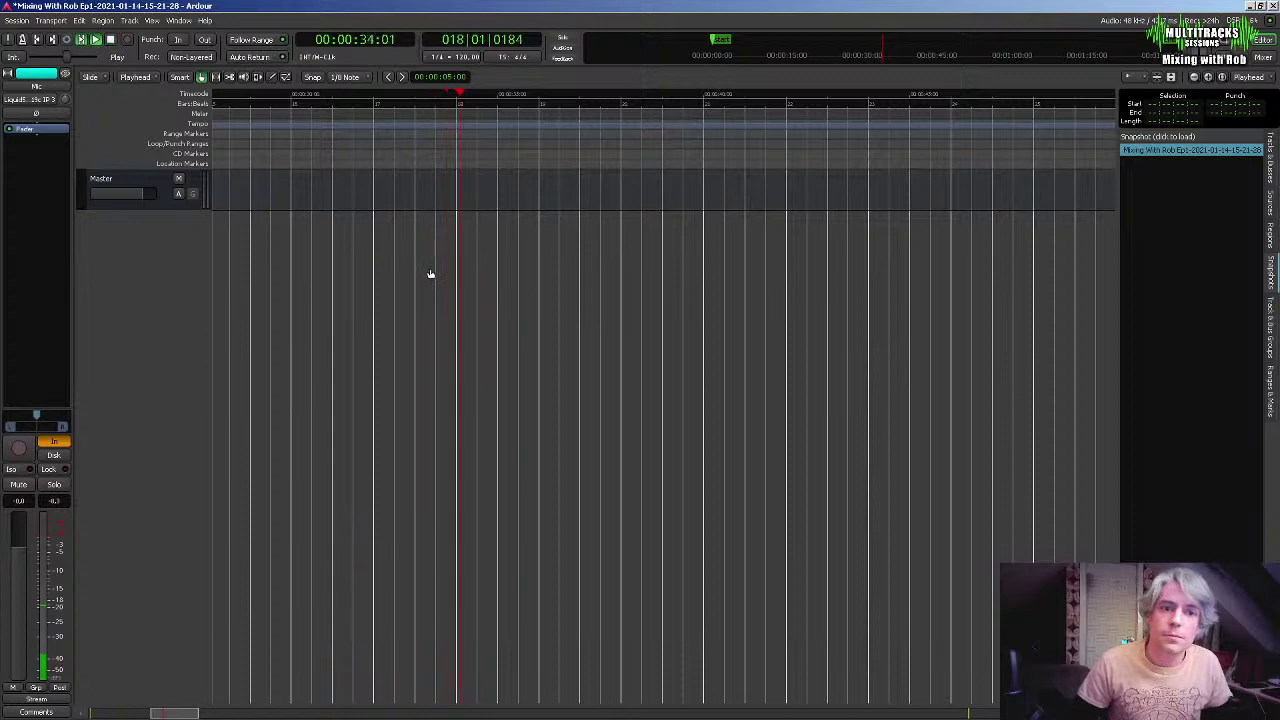
key("space")
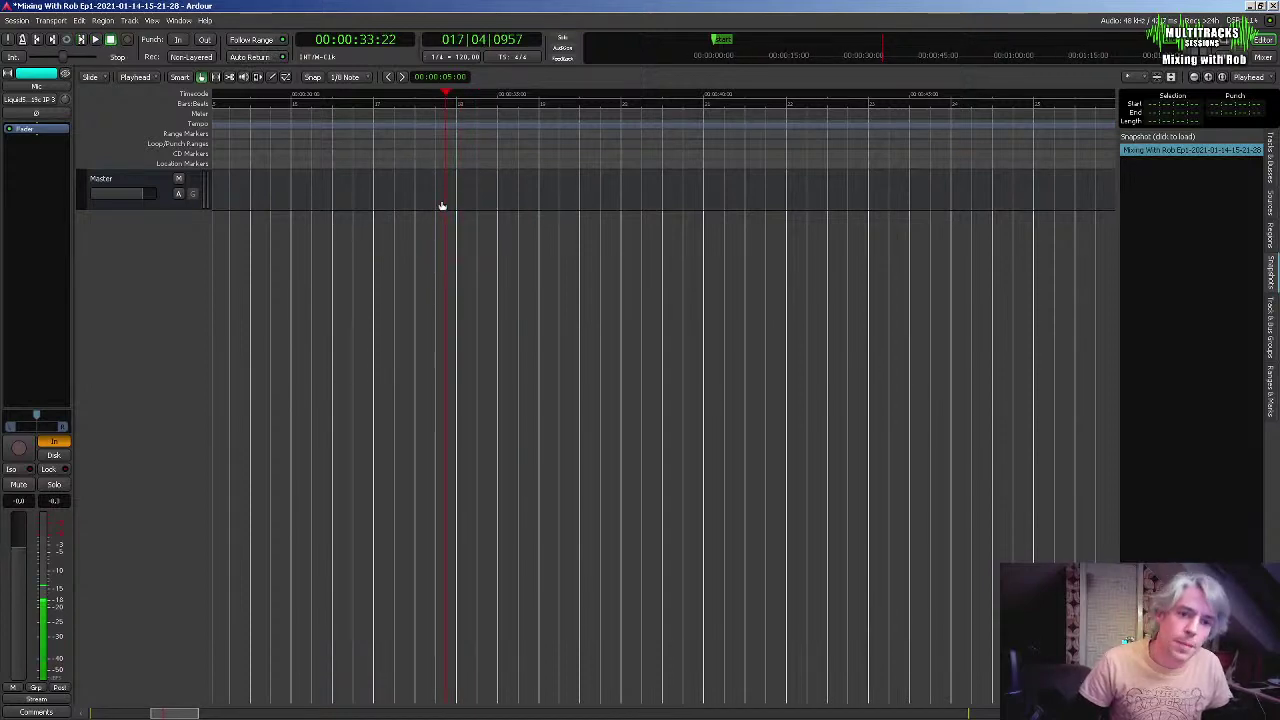
key("space")
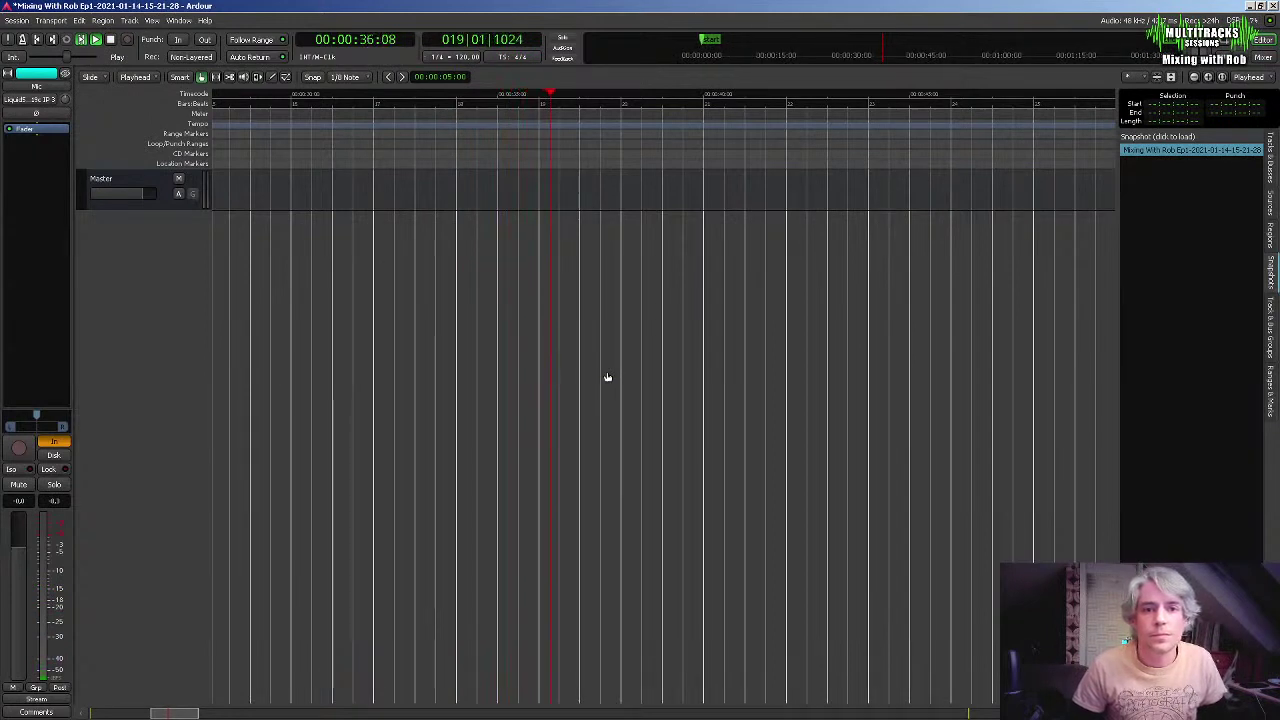
key("space")
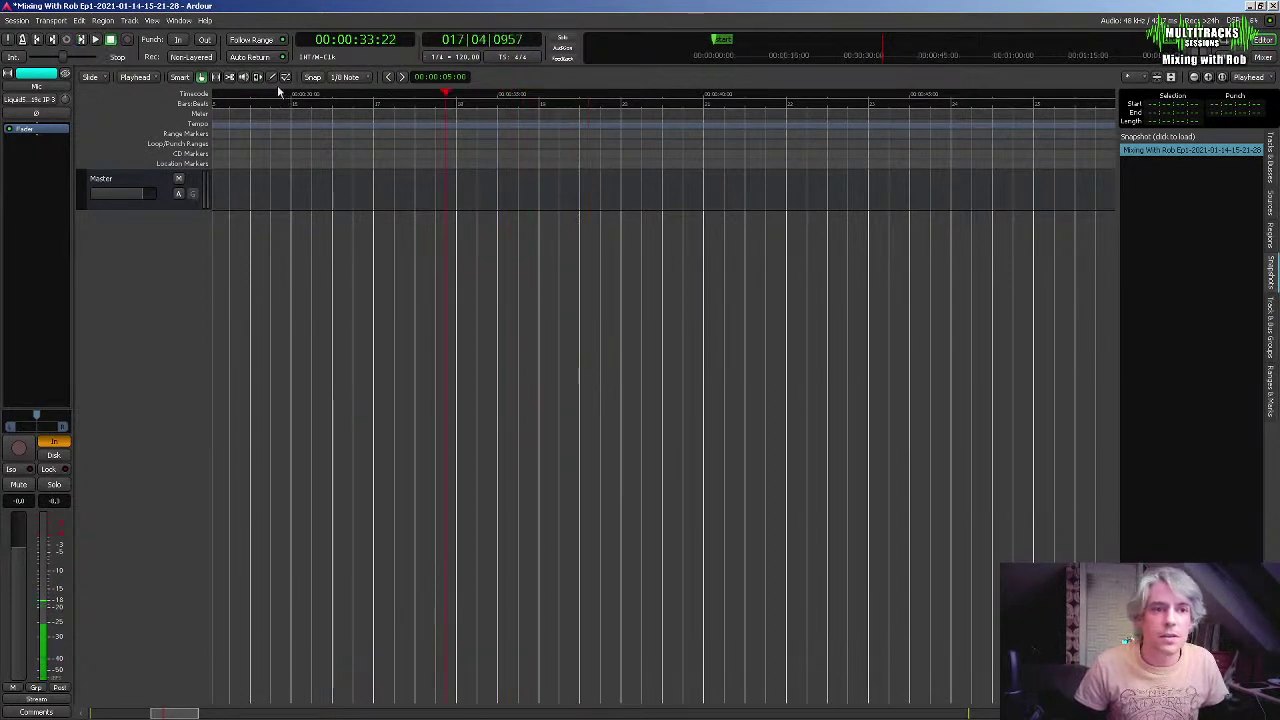
key("space")
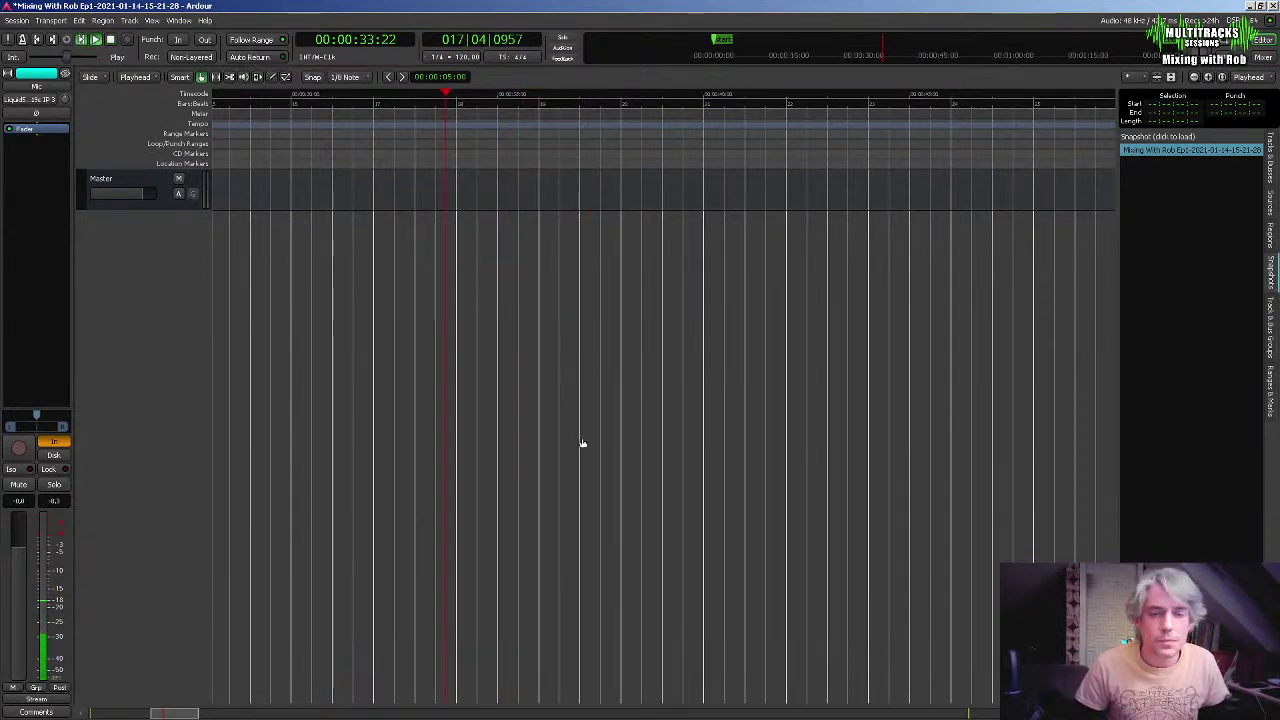
key("space")
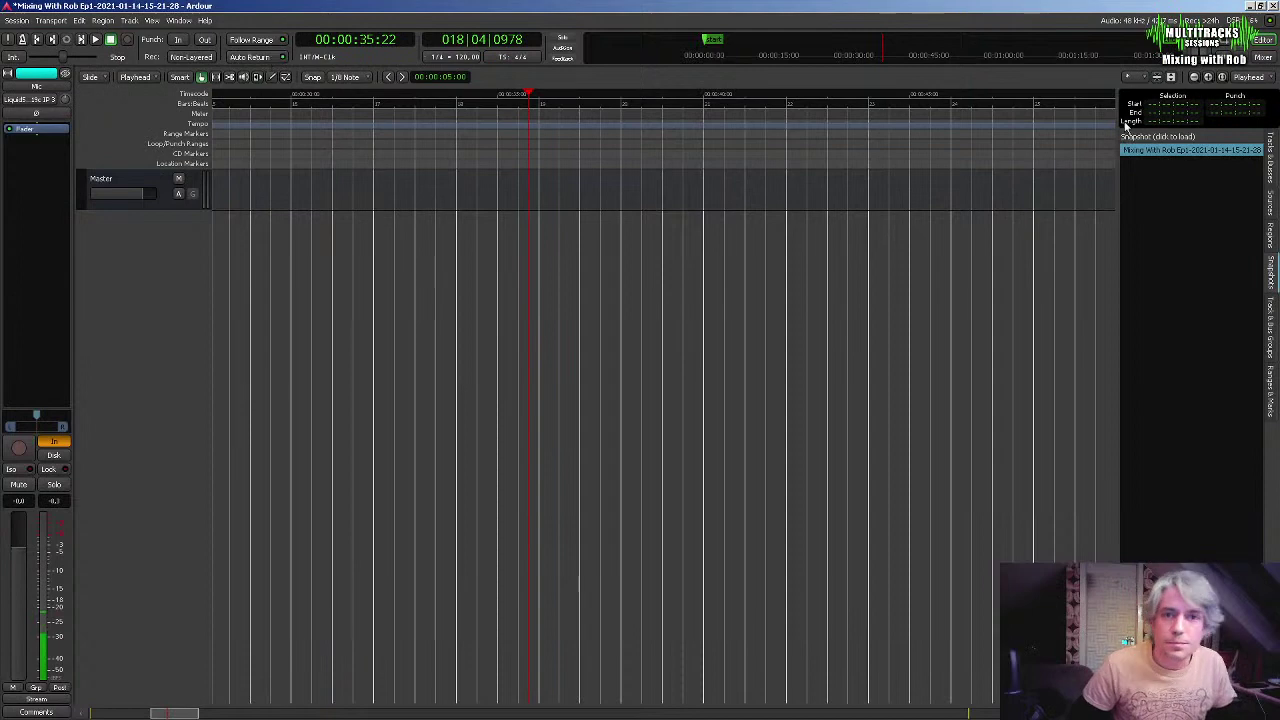
Jump the playhead back and forth along the mini timeline, ending about 59 seconds into the session
left_click(825, 47)
left_click(857, 42)
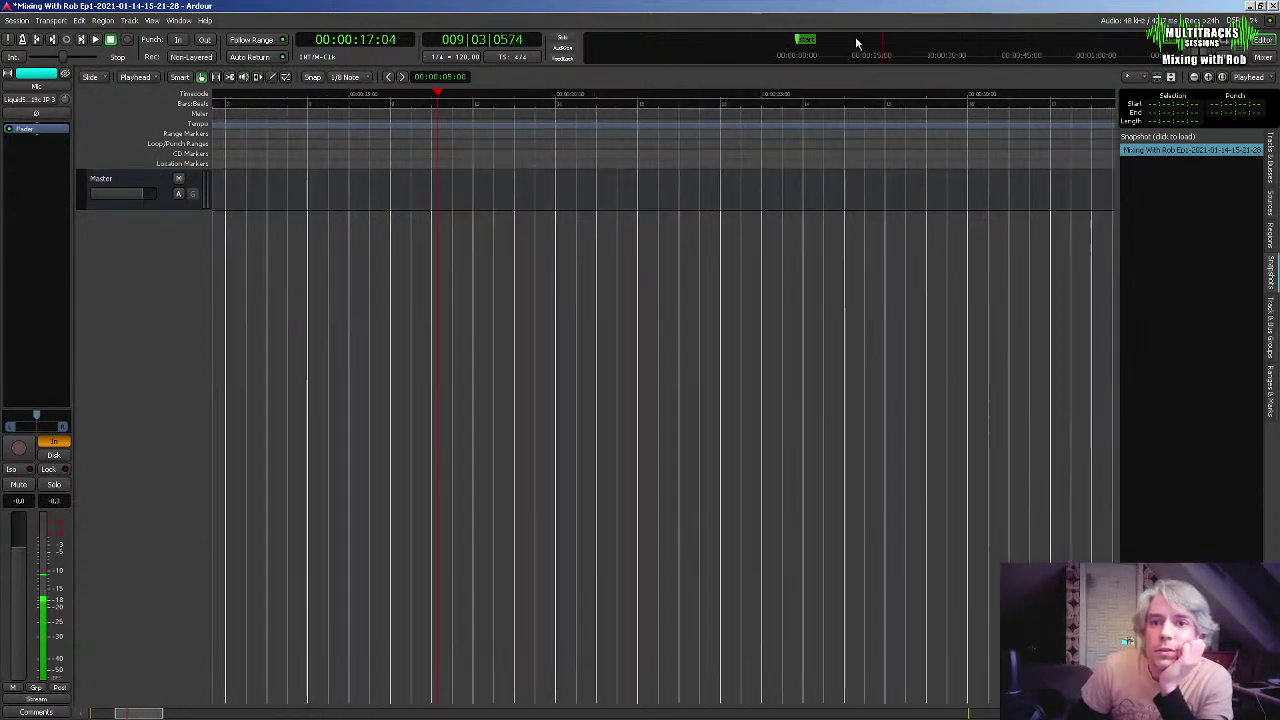
left_click(910, 44)
left_click(950, 45)
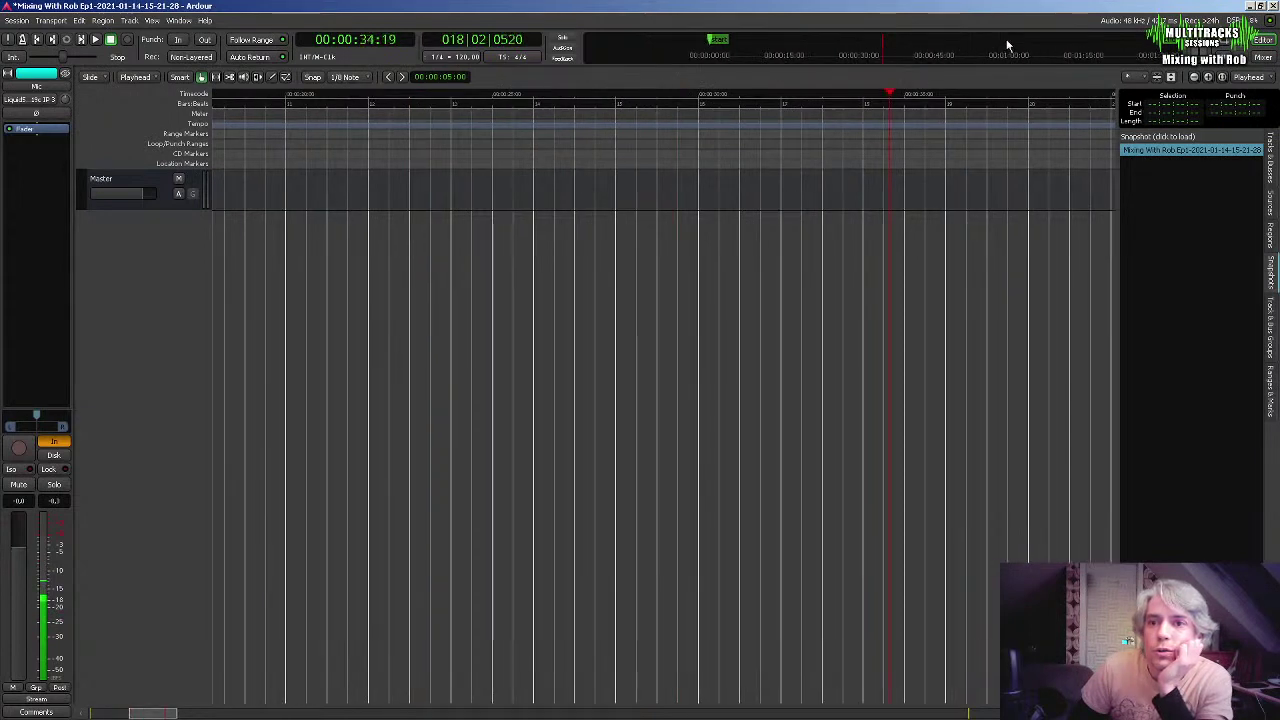
left_click(1006, 43)
Zoom out to show the whole session, then jump the playhead to the end marker and back to the start marker
left_click(1195, 78)
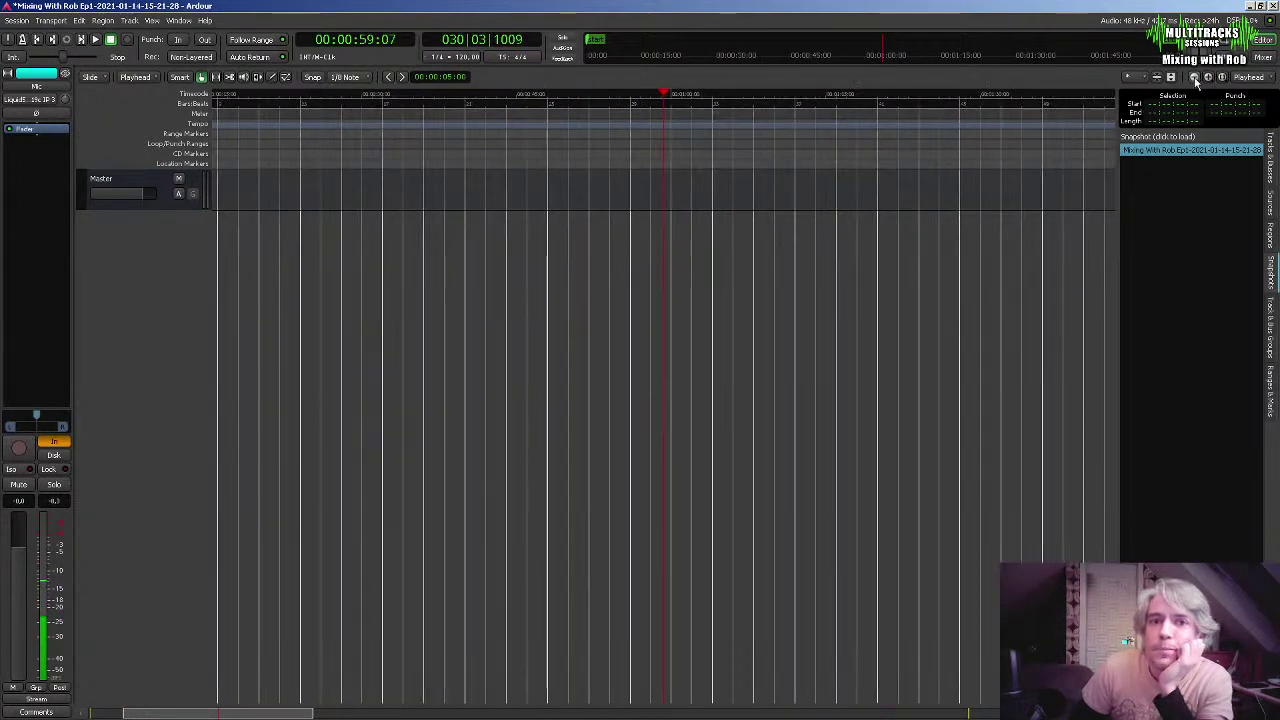
left_click(1195, 78)
left_click(1195, 78)
left_click(1195, 78)
left_click(986, 164)
left_click(1166, 41)
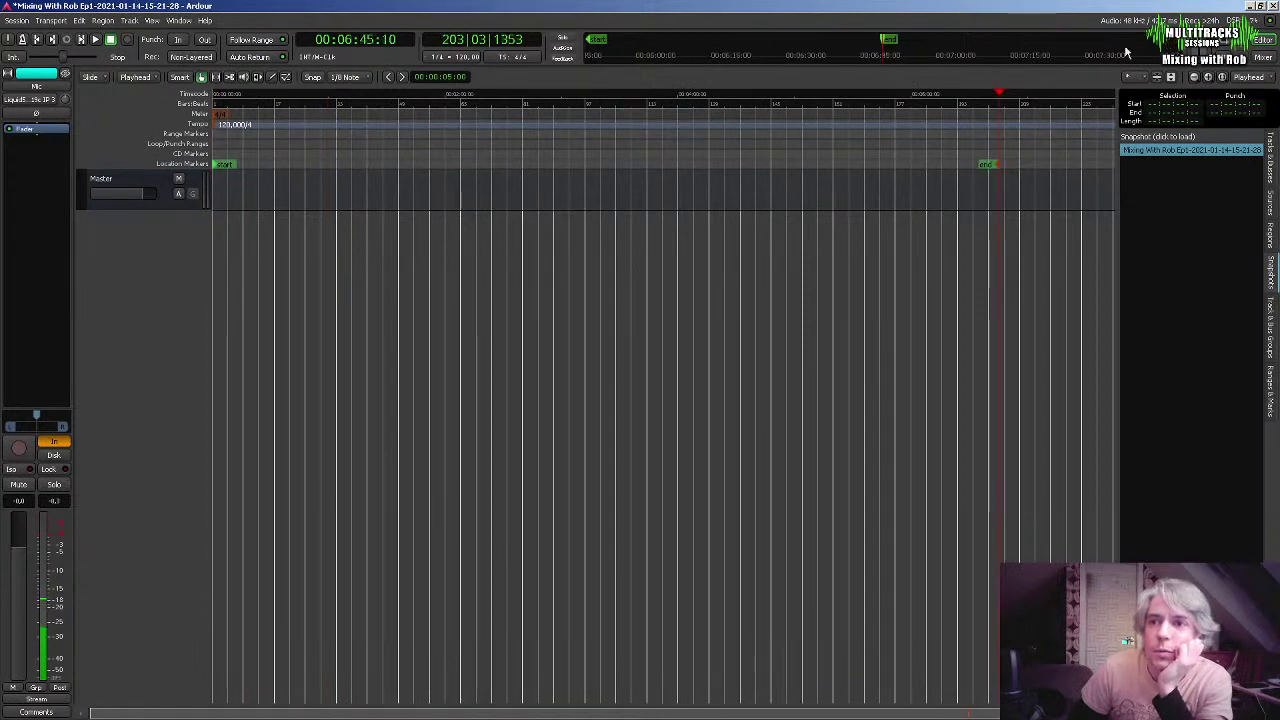
left_click(597, 40)
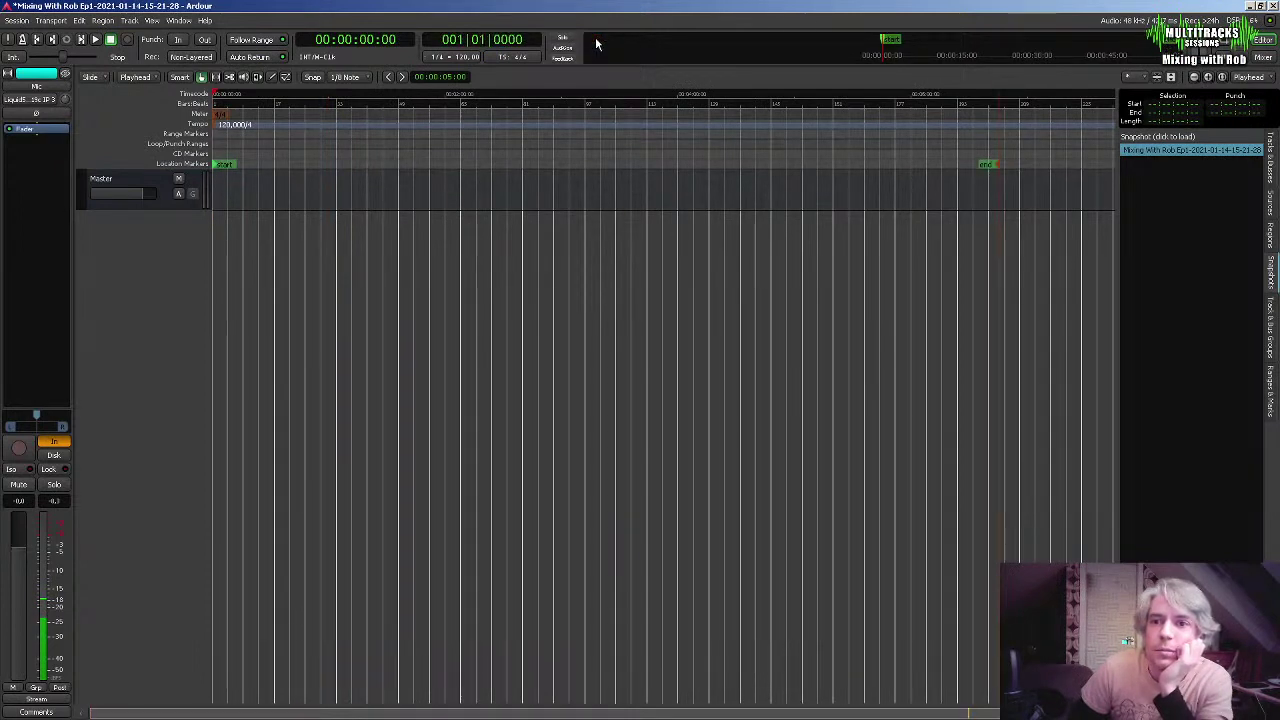
Move the playhead forward in stages along the mini timeline to about 2 minutes 32 seconds
left_click(1014, 46)
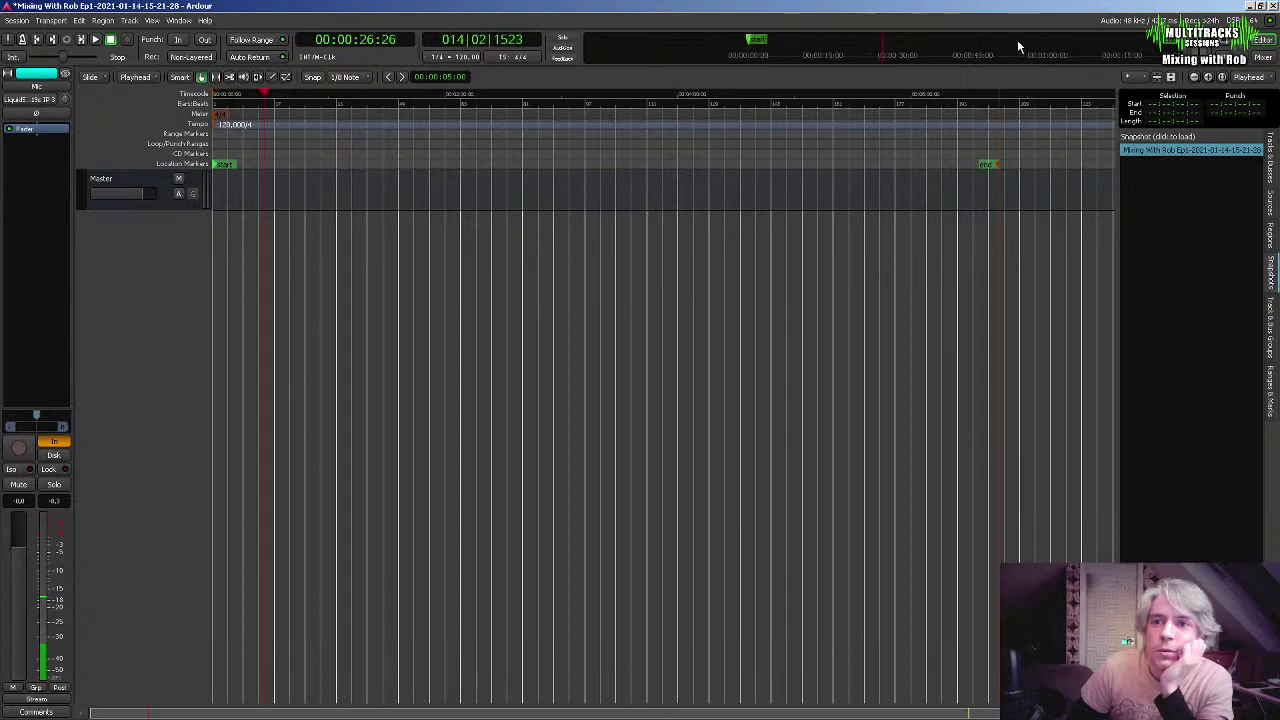
left_click(952, 54)
left_click(985, 51)
left_click(1038, 46)
left_click(1043, 41)
left_click(1050, 43)
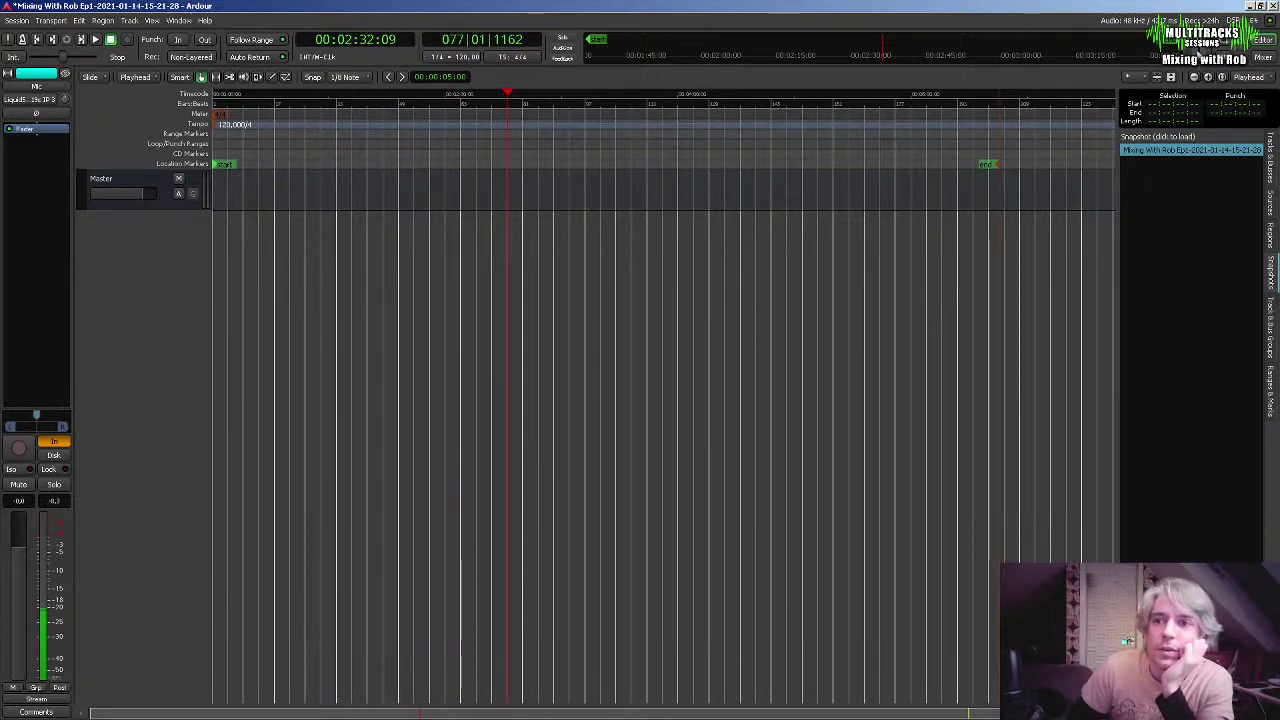
Choose Playhead as the zoom focus, then zoom in closely around the playhead and back out
left_click(1255, 79)
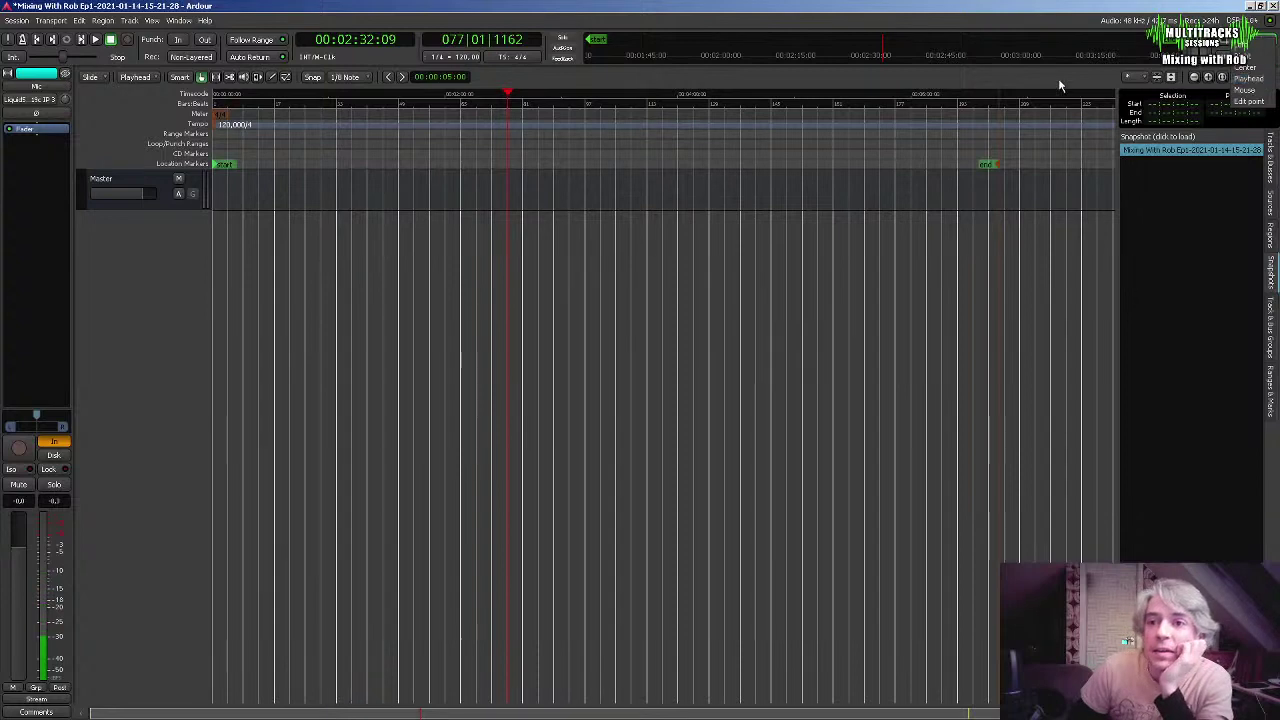
left_click(1258, 79)
left_click(1258, 80)
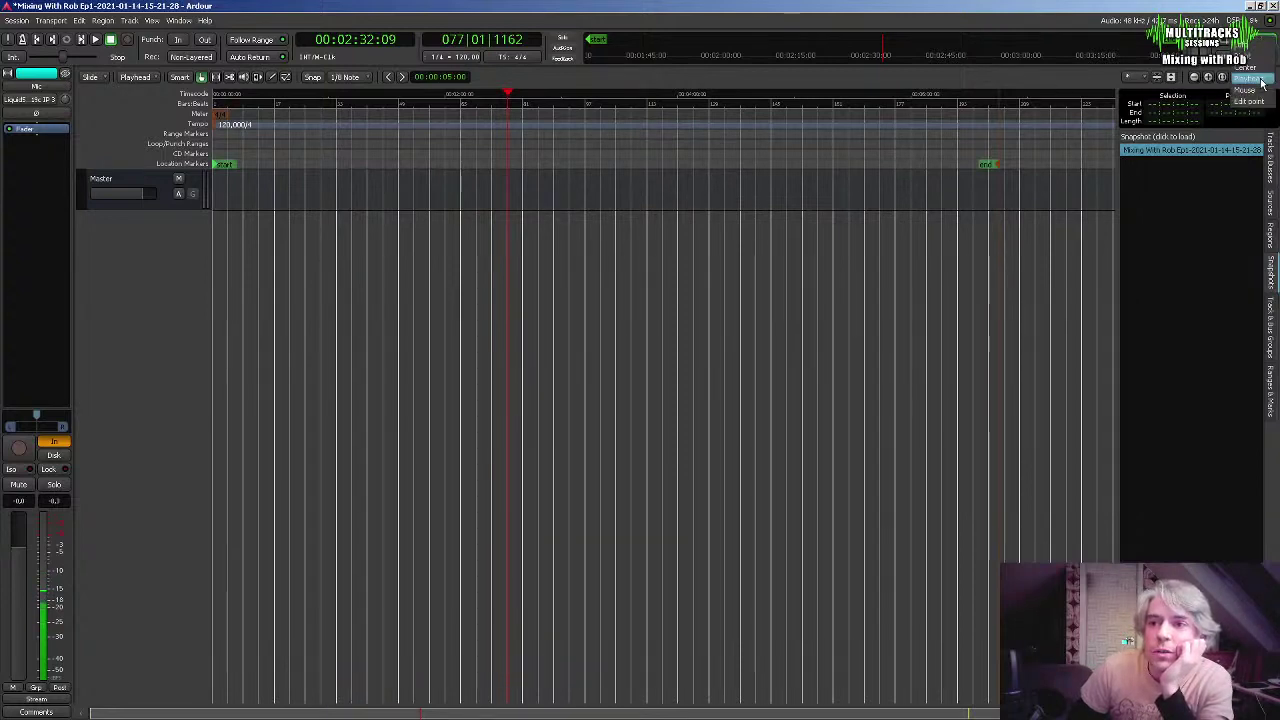
left_click(1255, 80)
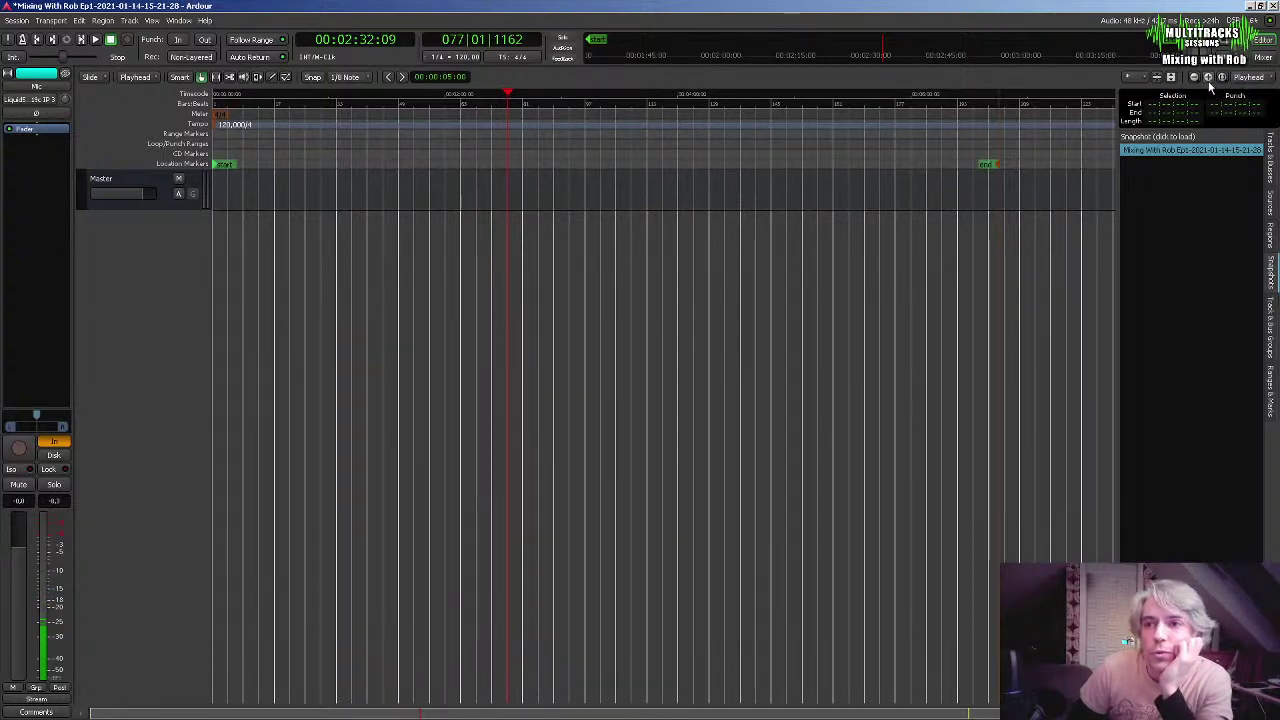
left_click(1208, 78)
left_click(1208, 78)
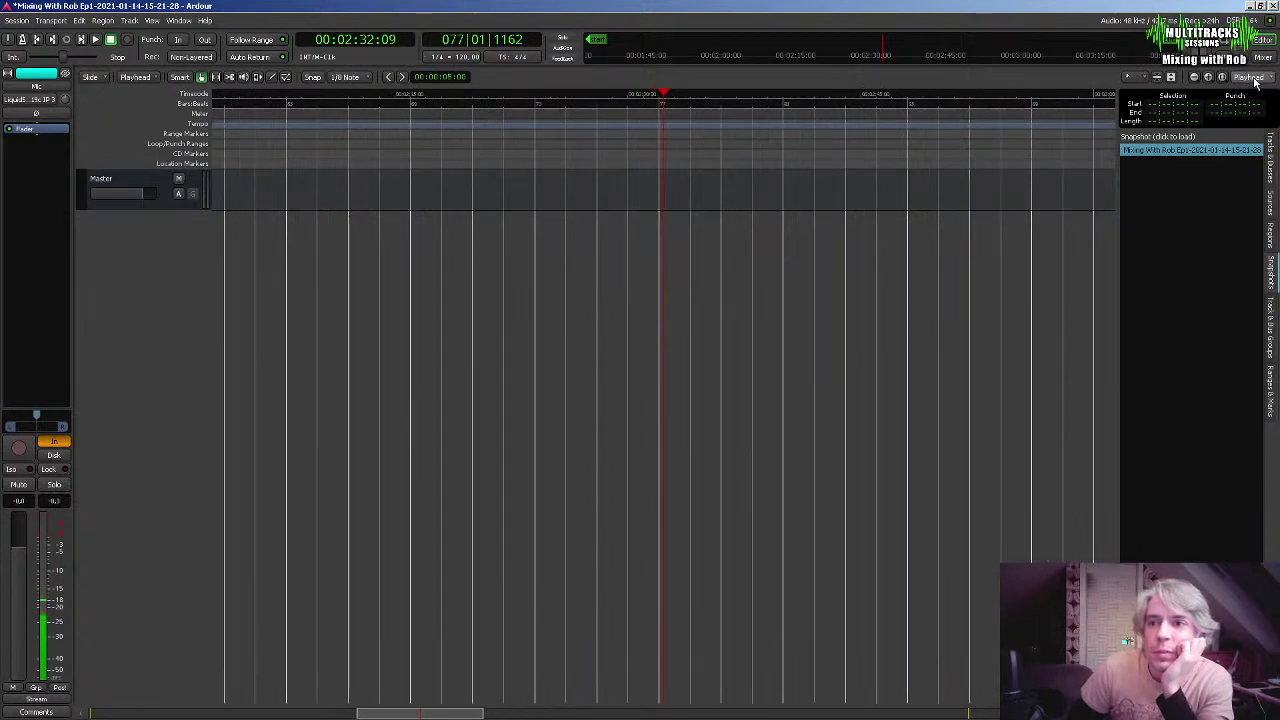
left_click(1208, 78)
left_click(1208, 78)
left_click(1208, 78)
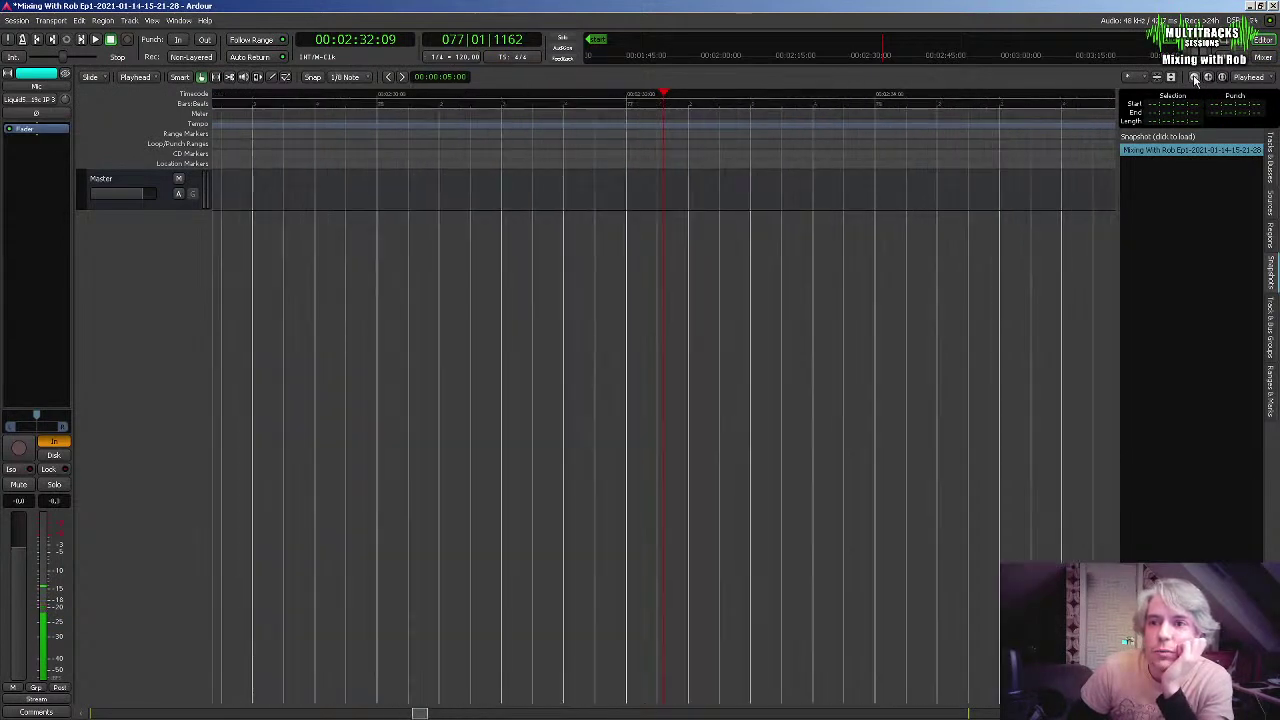
left_click(1194, 80)
left_click(1194, 80)
left_click(1194, 80)
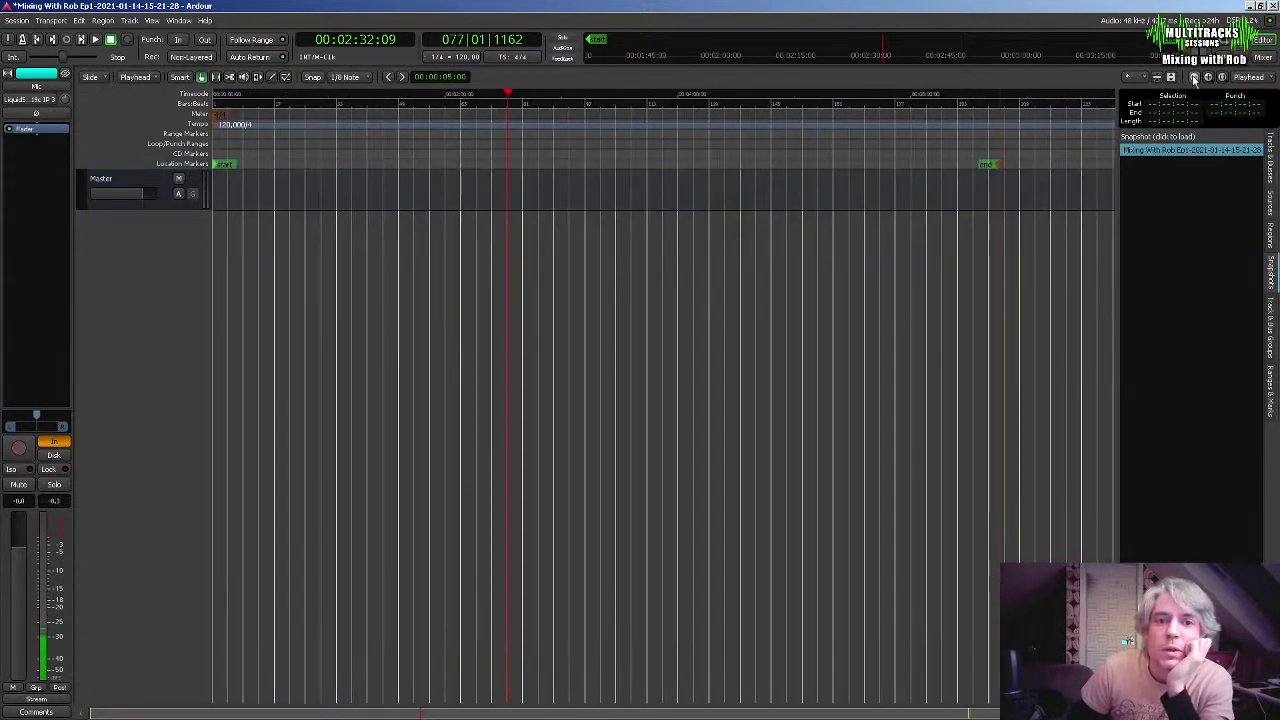
Switch the zoom focus to Mouse and back to Playhead
left_click(1250, 77)
left_click(1254, 96)
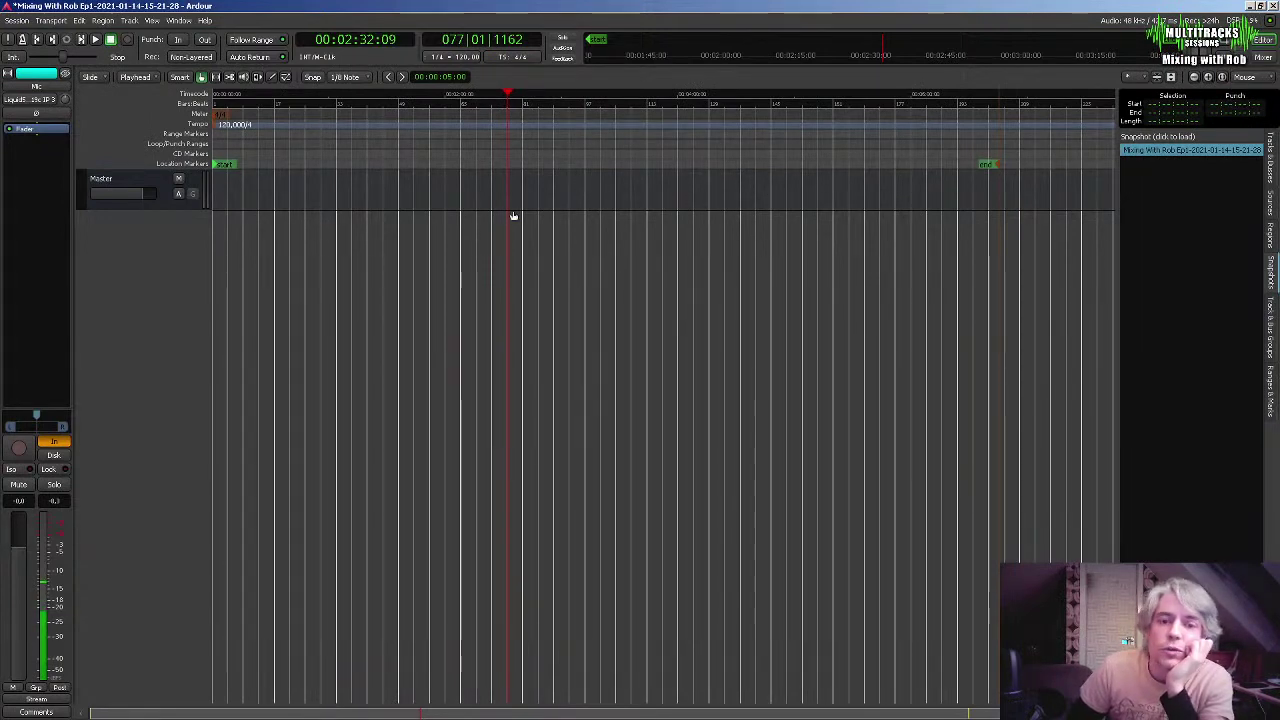
left_click(1258, 77)
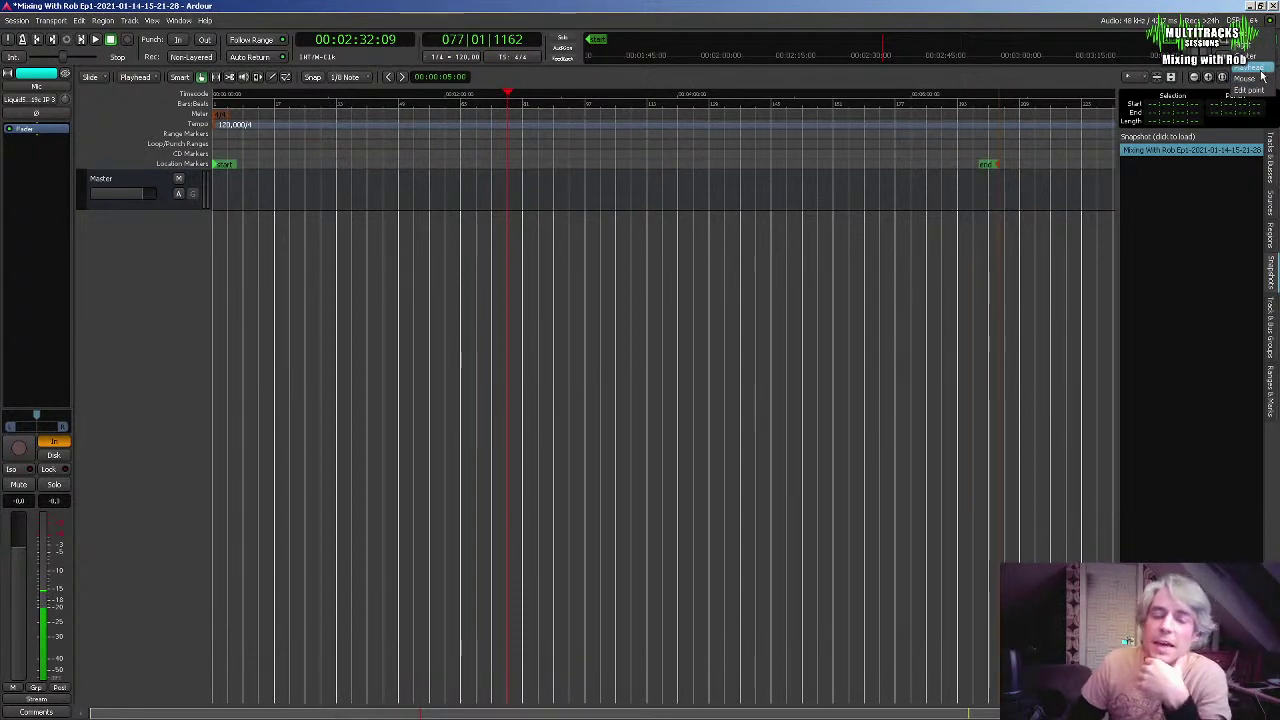
left_click(1260, 70)
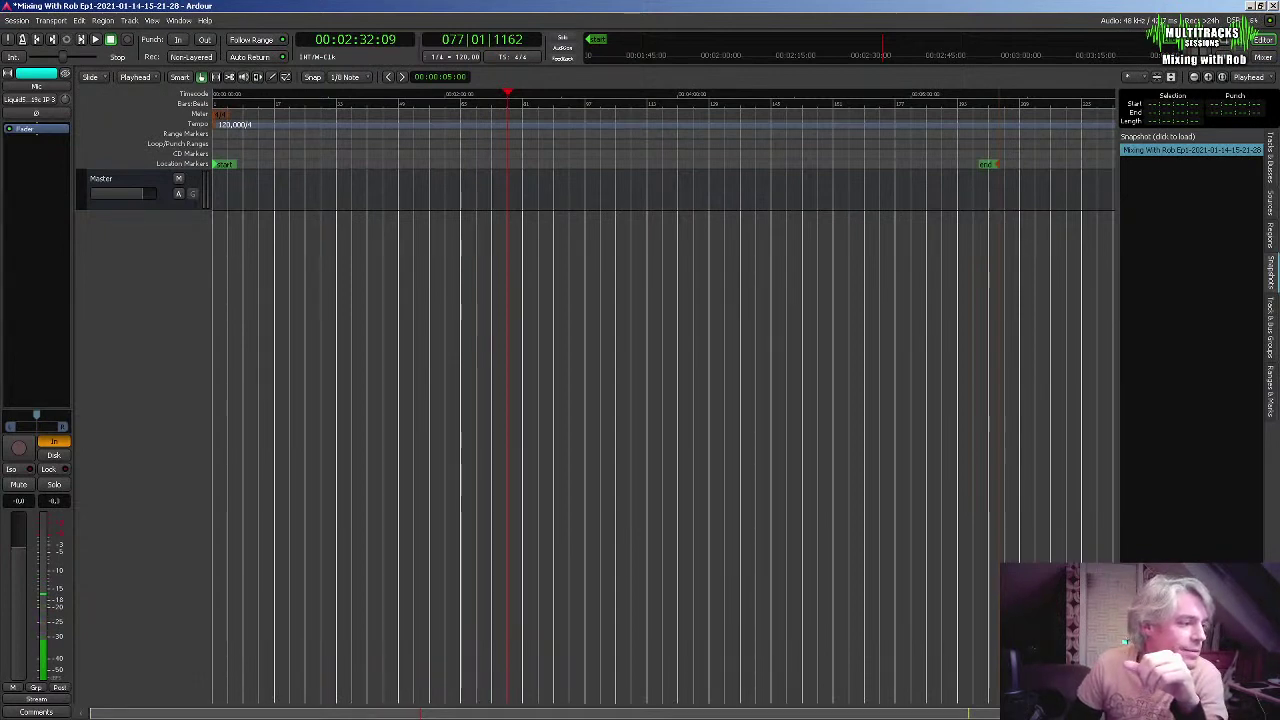
Zoom in and out around the playhead, then fit the whole session between its start and end markers in view
left_click(1208, 78)
left_click(1208, 78)
left_click(1193, 78)
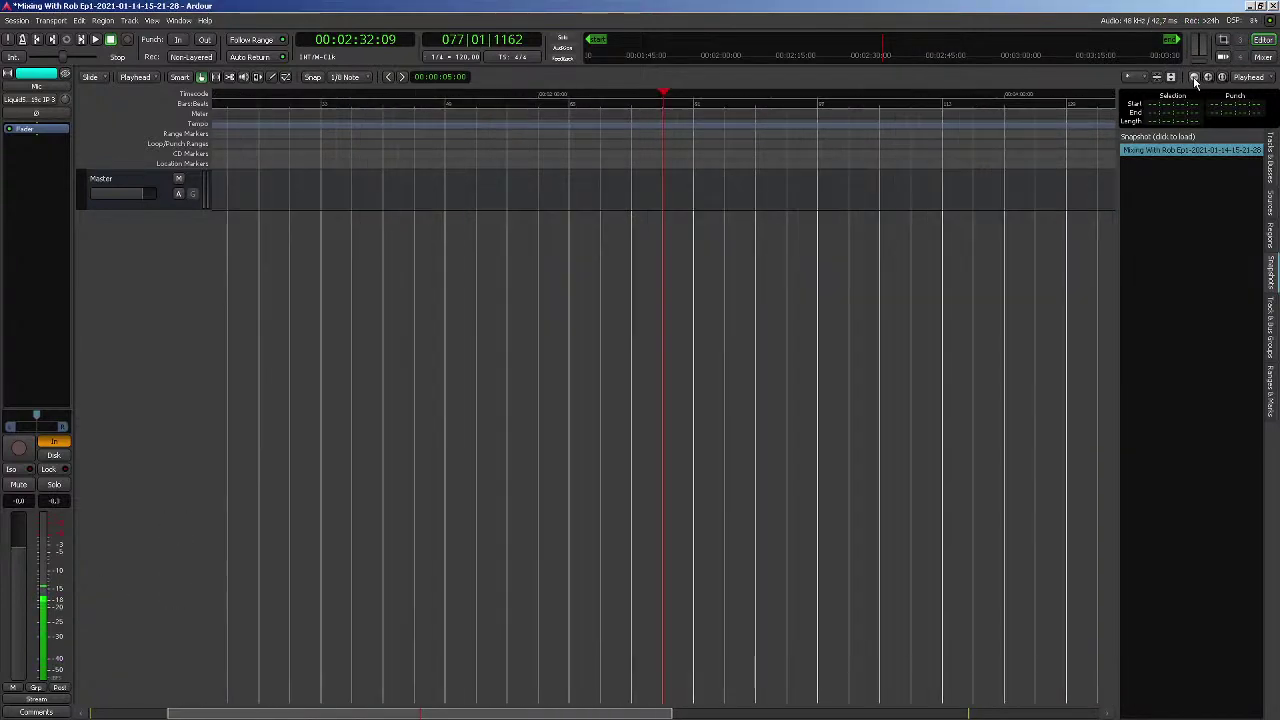
left_click(1193, 78)
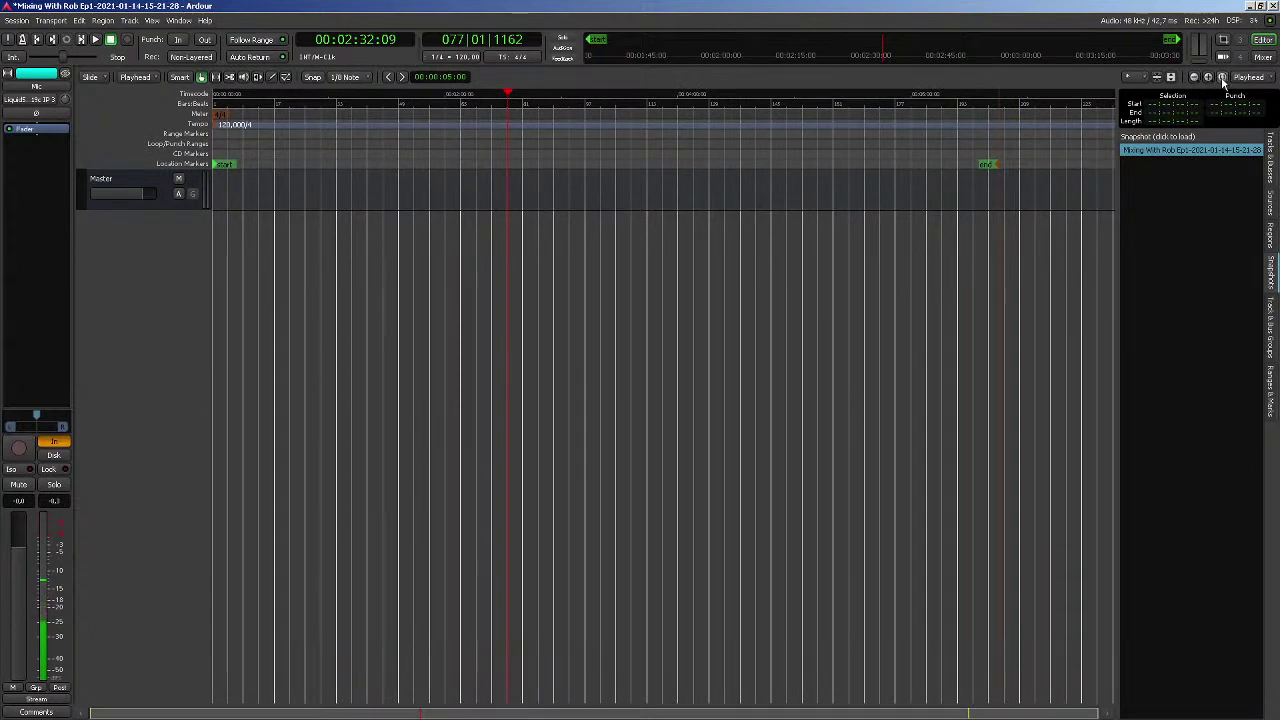
left_click(1223, 79)
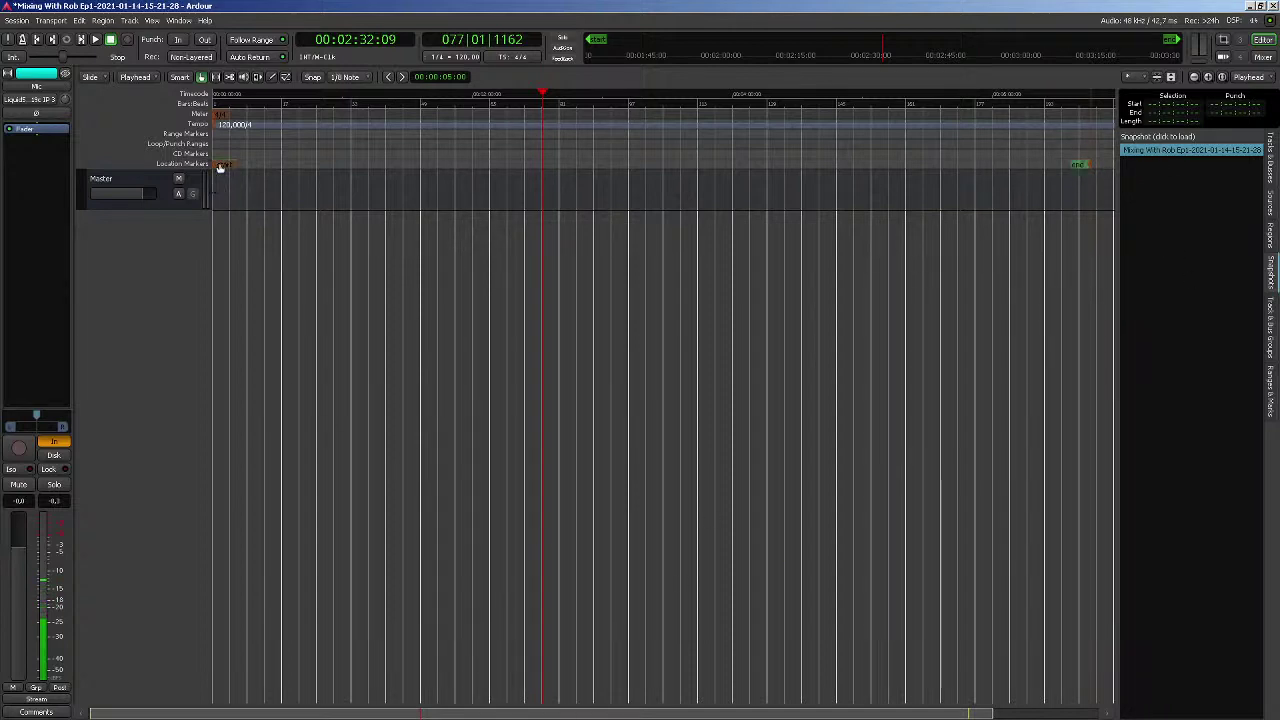
Expand the Master track's height in stages and shrink it back to its compact height
left_click(1171, 83)
left_click(1171, 83)
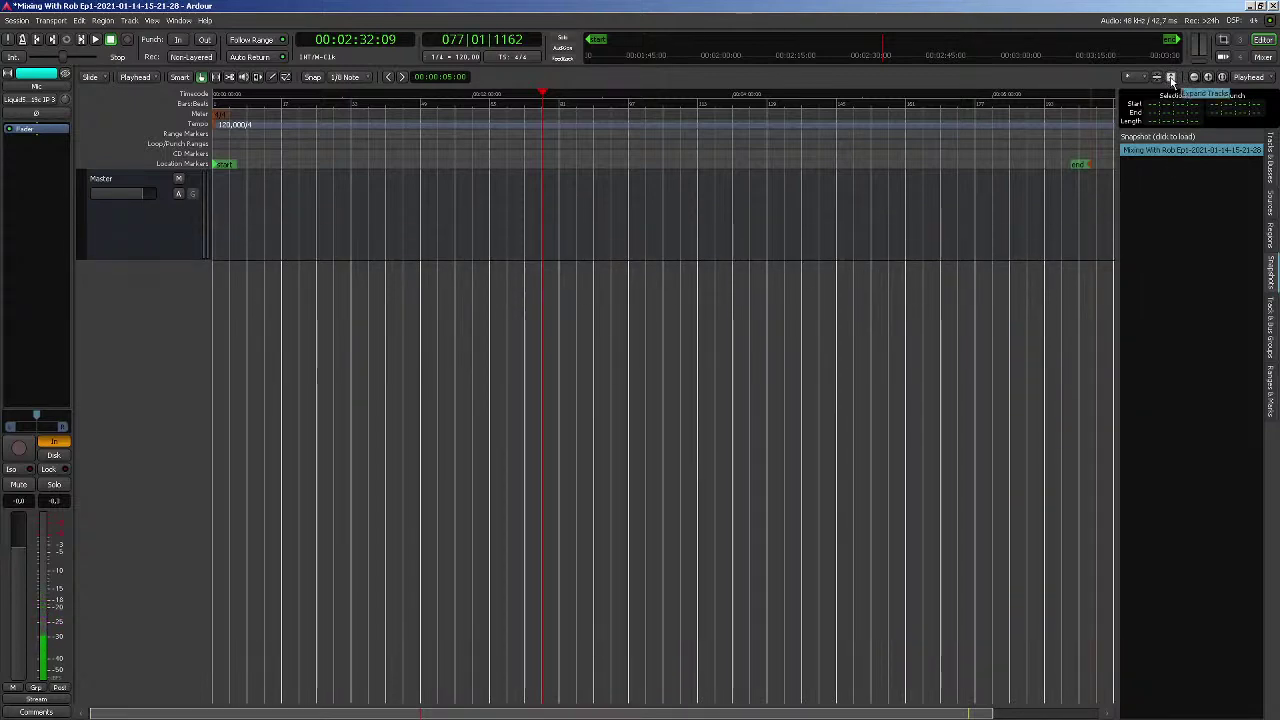
left_click(1171, 83)
left_click(1171, 83)
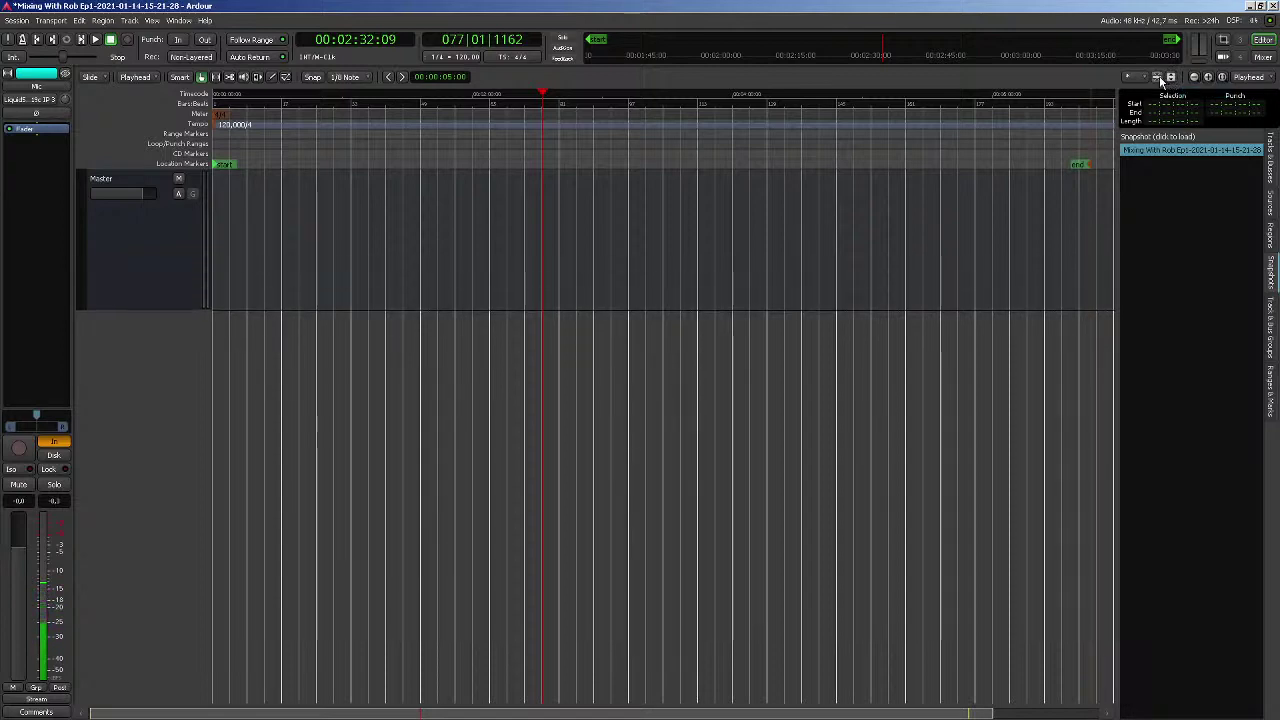
left_click(1159, 76)
left_click(1159, 76)
left_click(1159, 76)
left_click(1159, 76)
left_click(1159, 76)
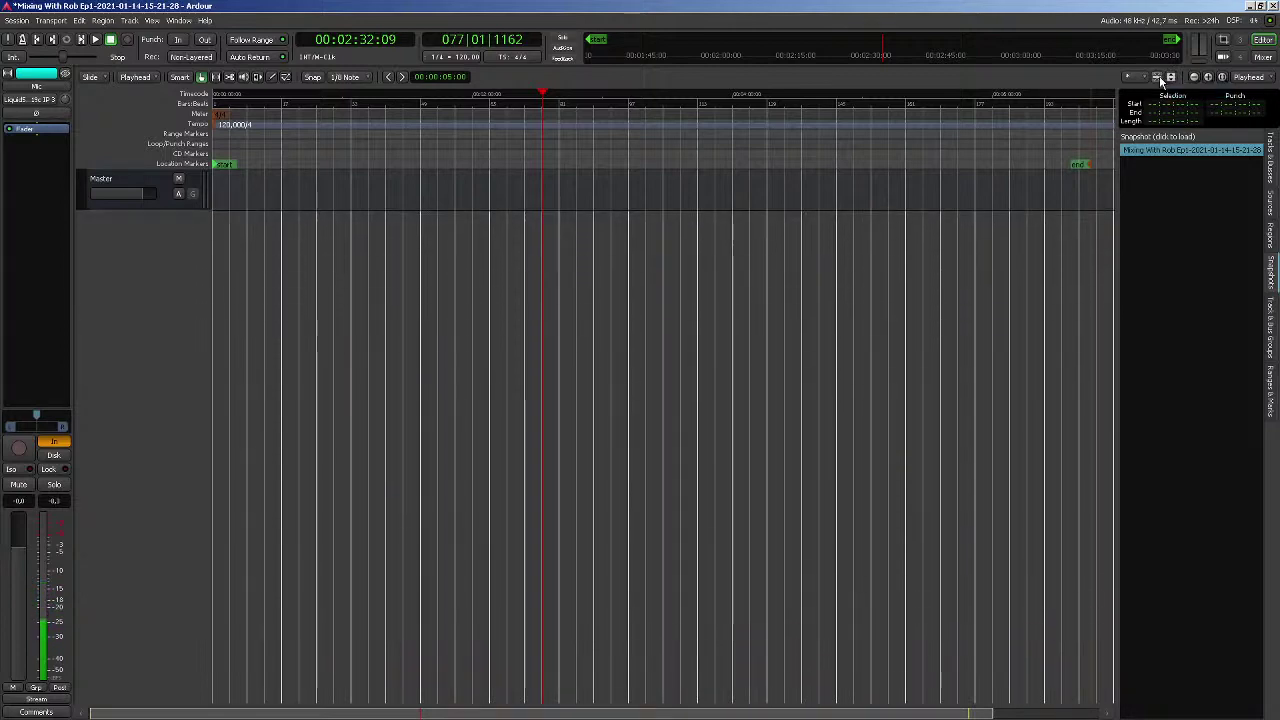
View the options for the number of visible tracks and leave the setting as it is
left_click(1135, 77)
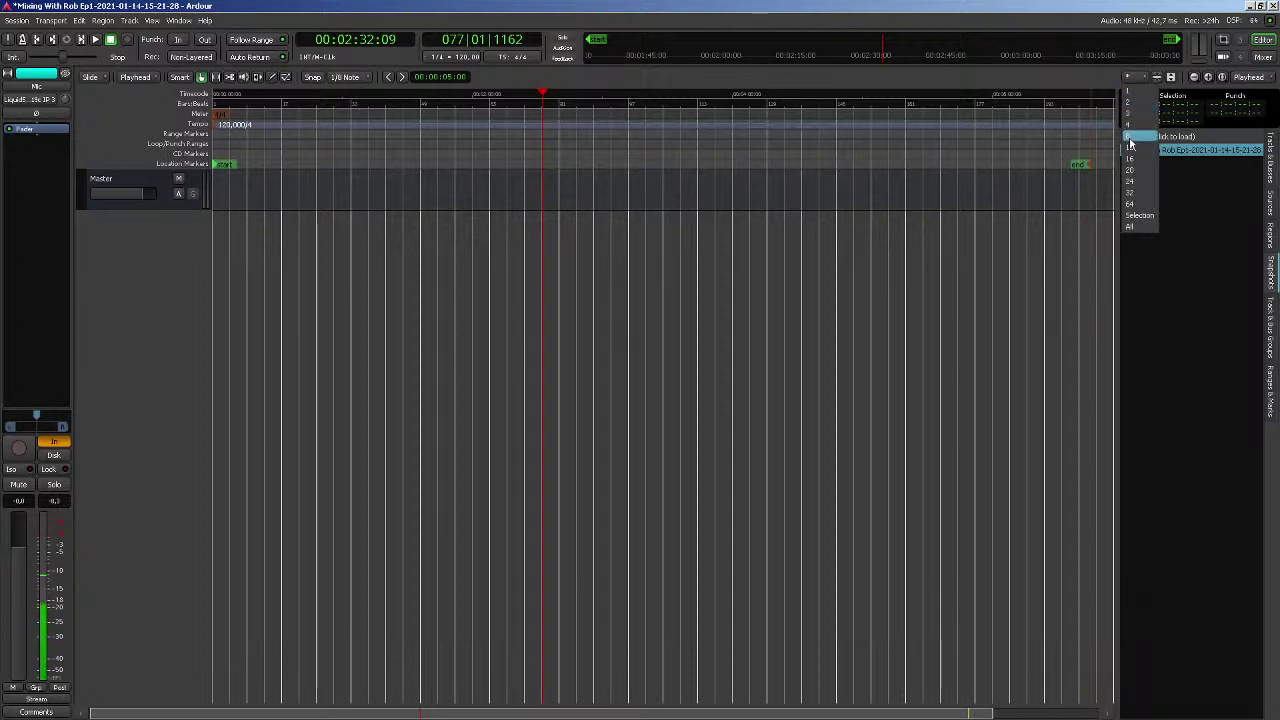
left_click(1054, 66)
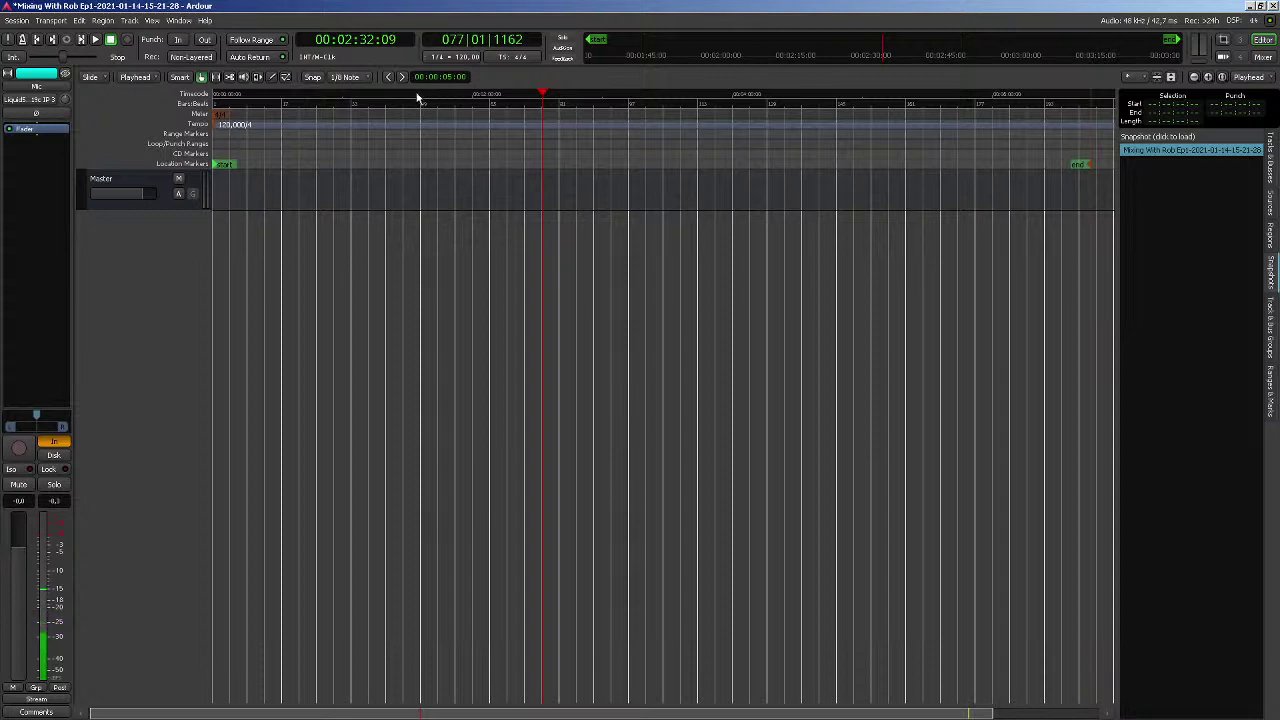
Enable Snap and move the playhead to the start of bar 70, then zoom in and place it at bar 68
left_click(313, 78)
left_click_drag(493, 118, 512, 113)
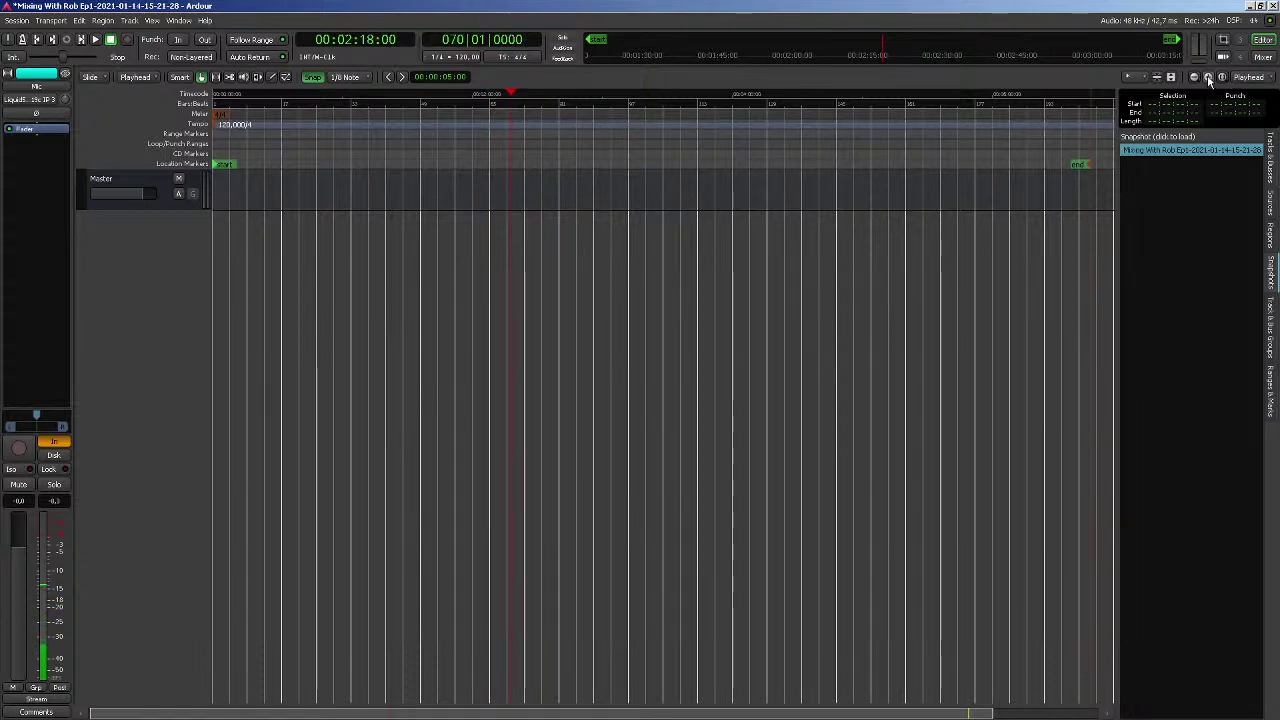
left_click(1208, 78)
left_click_drag(717, 106, 804, 117)
left_click(590, 117)
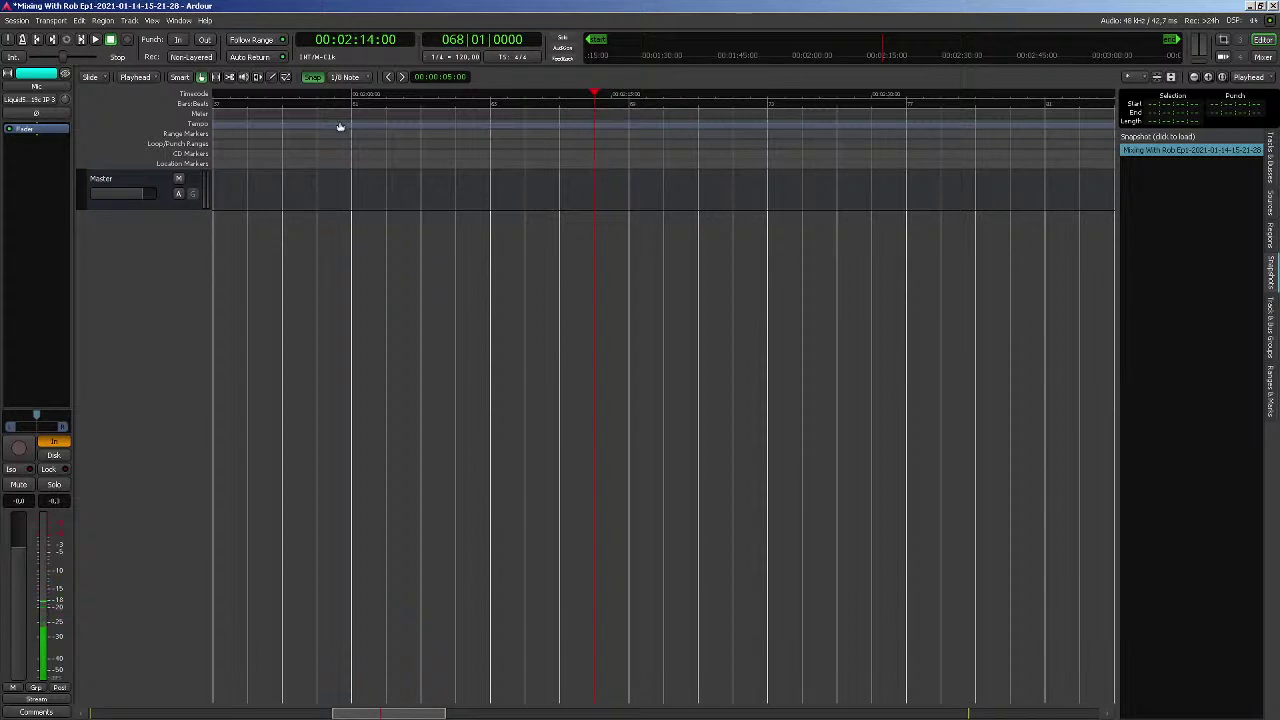
Turn Snap off, try positioning freely on the timeline rulers, and turn Snap back on
left_click(313, 78)
left_click(578, 118)
mouse_move(611, 115)
left_mouse_down()
mouse_move(684, 118)
mouse_move(506, 117)
mouse_move(608, 119)
left_mouse_up()
left_click(312, 77)
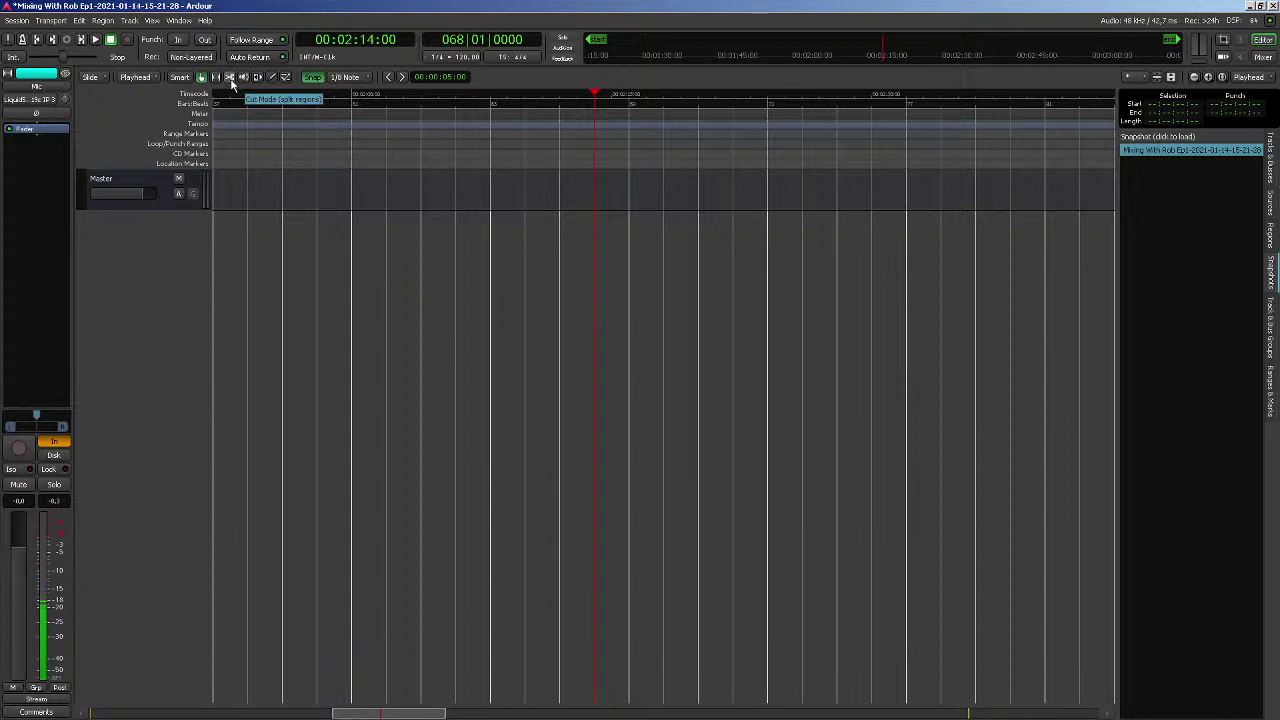
Activate the Range tool together with Smart mode, and expand the Master track's height
left_click(180, 78)
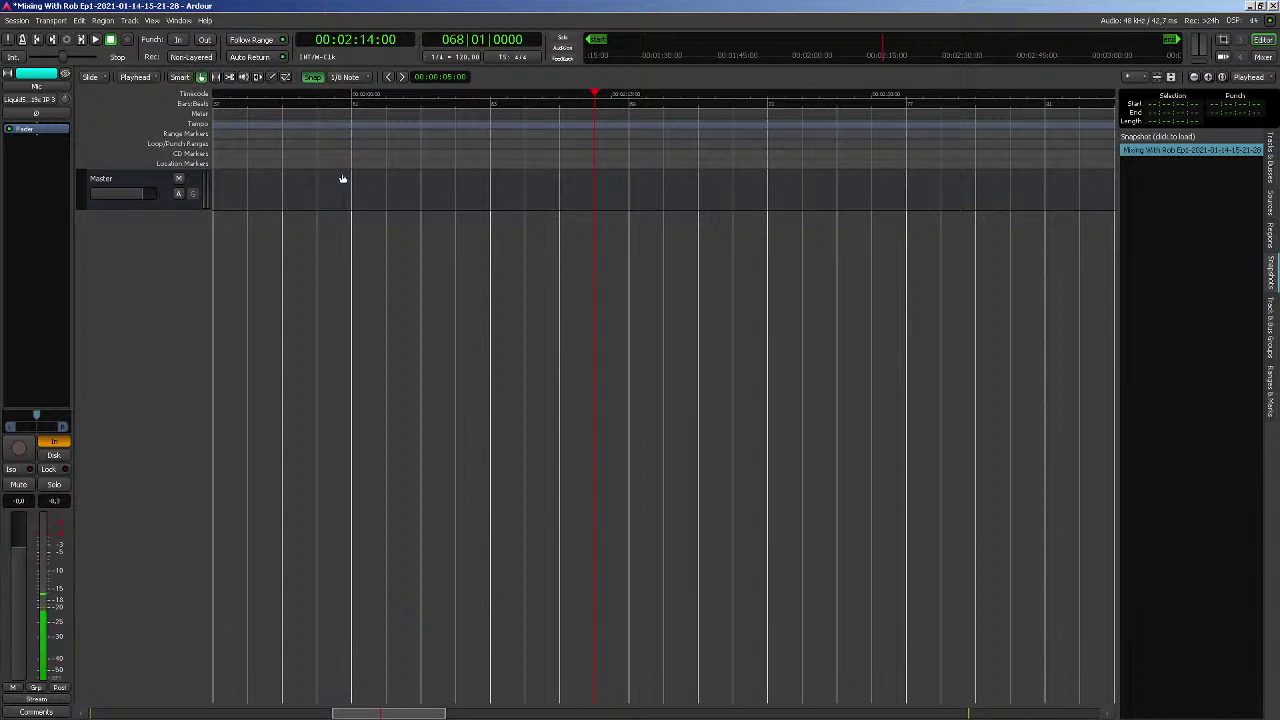
left_click(215, 77)
left_click(180, 78)
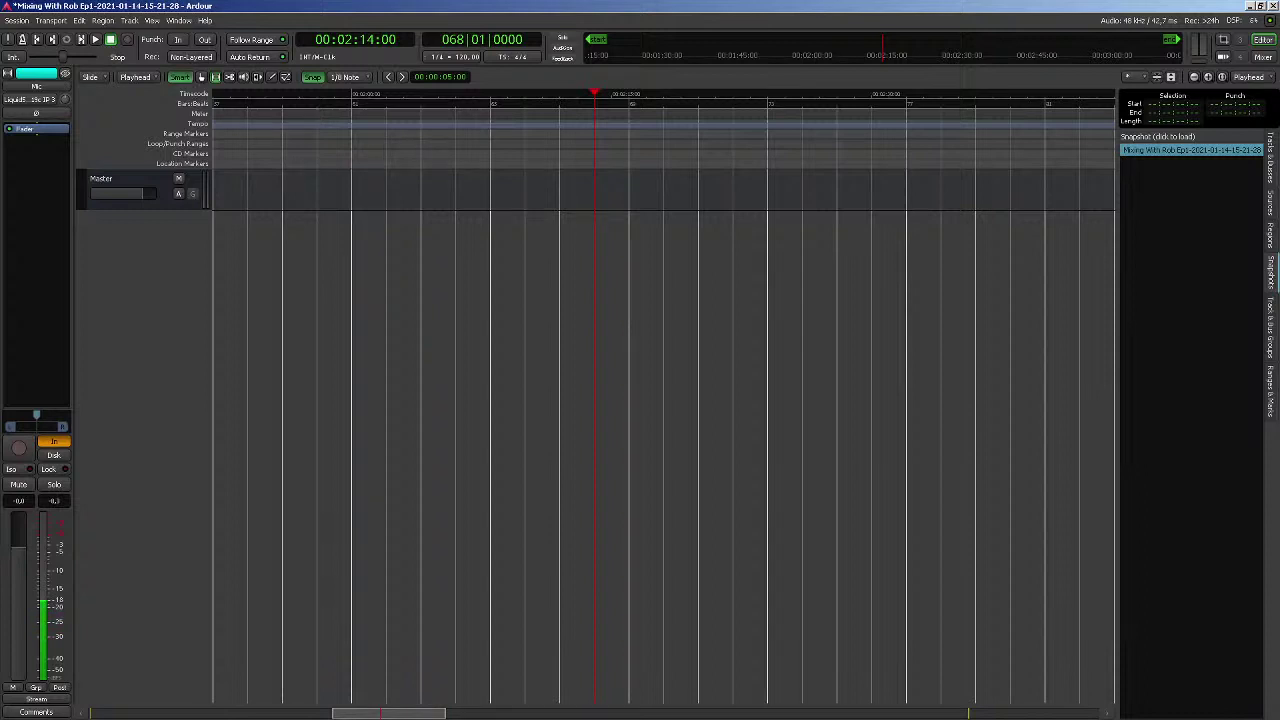
left_click(1172, 79)
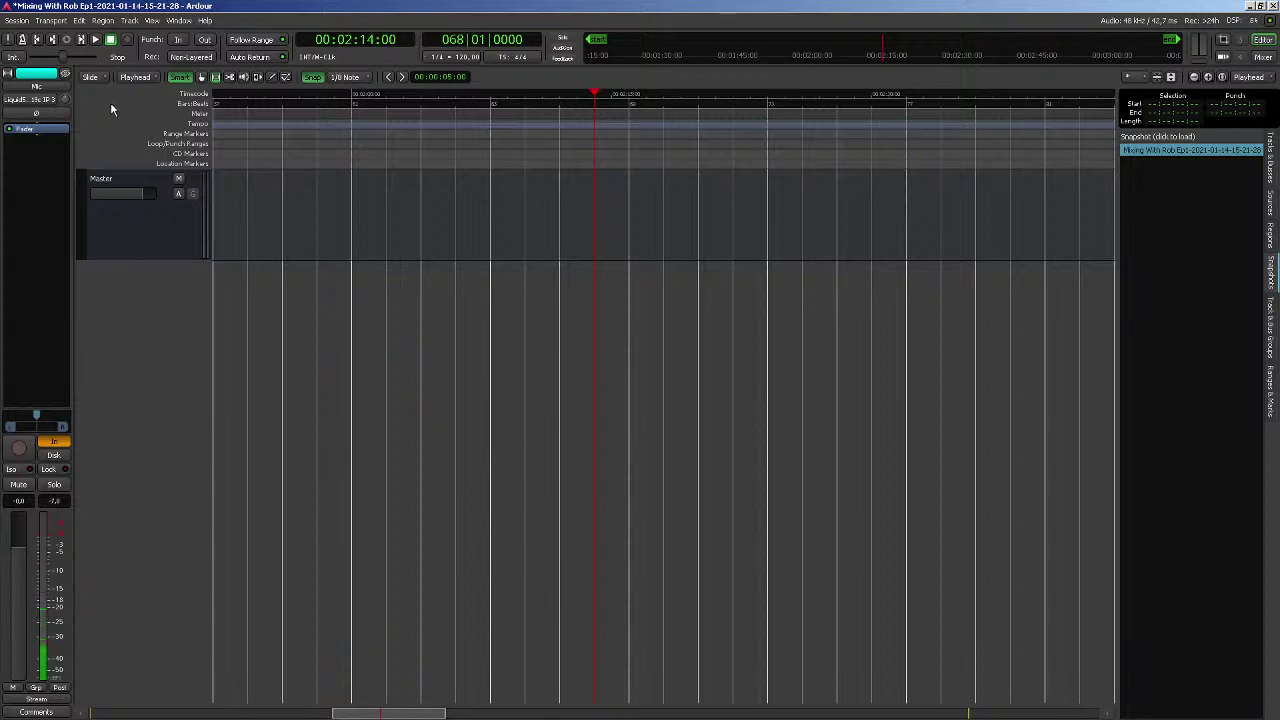
Show the Mixer briefly, return to the Editor and save the session
left_click(1262, 57)
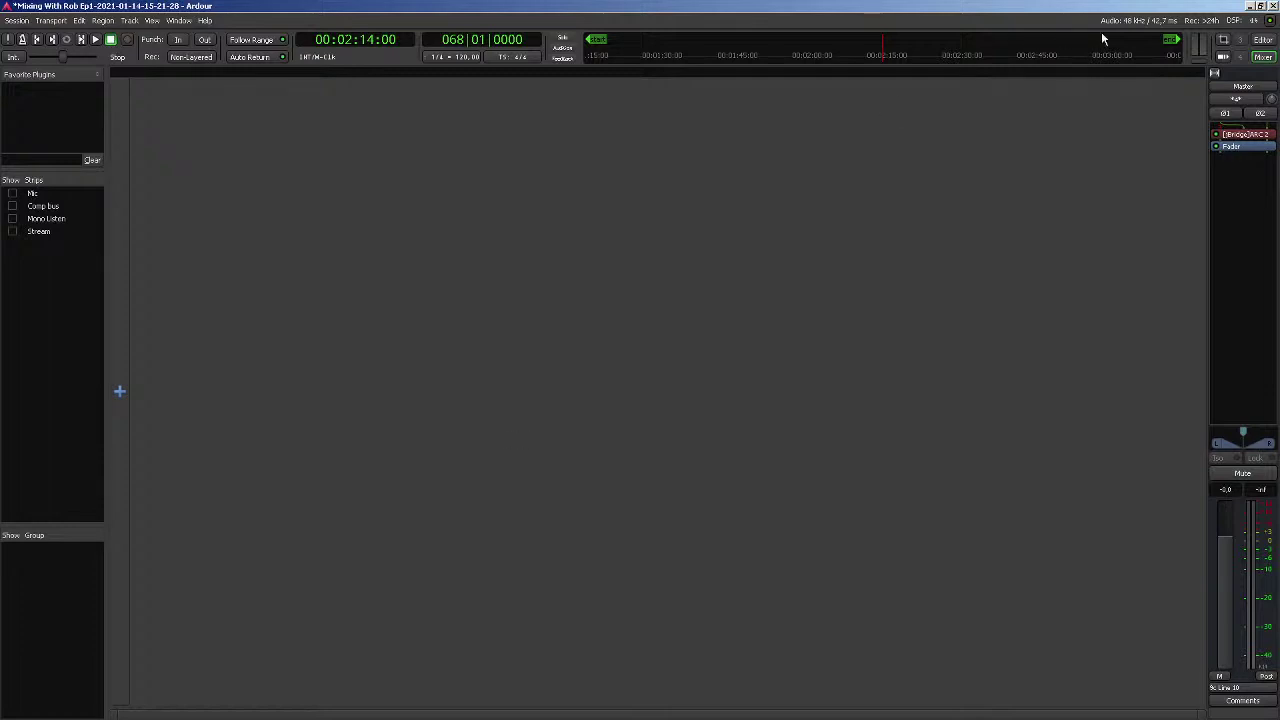
left_click(1262, 39)
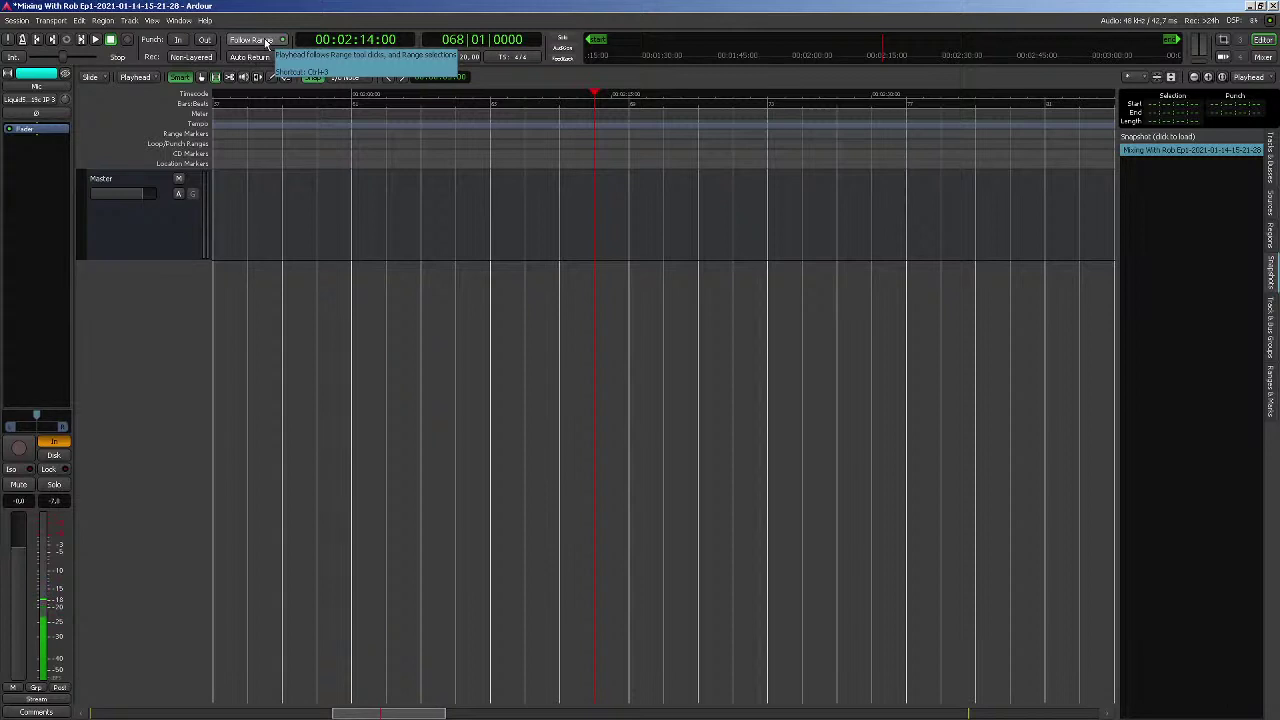
left_click(17, 20)
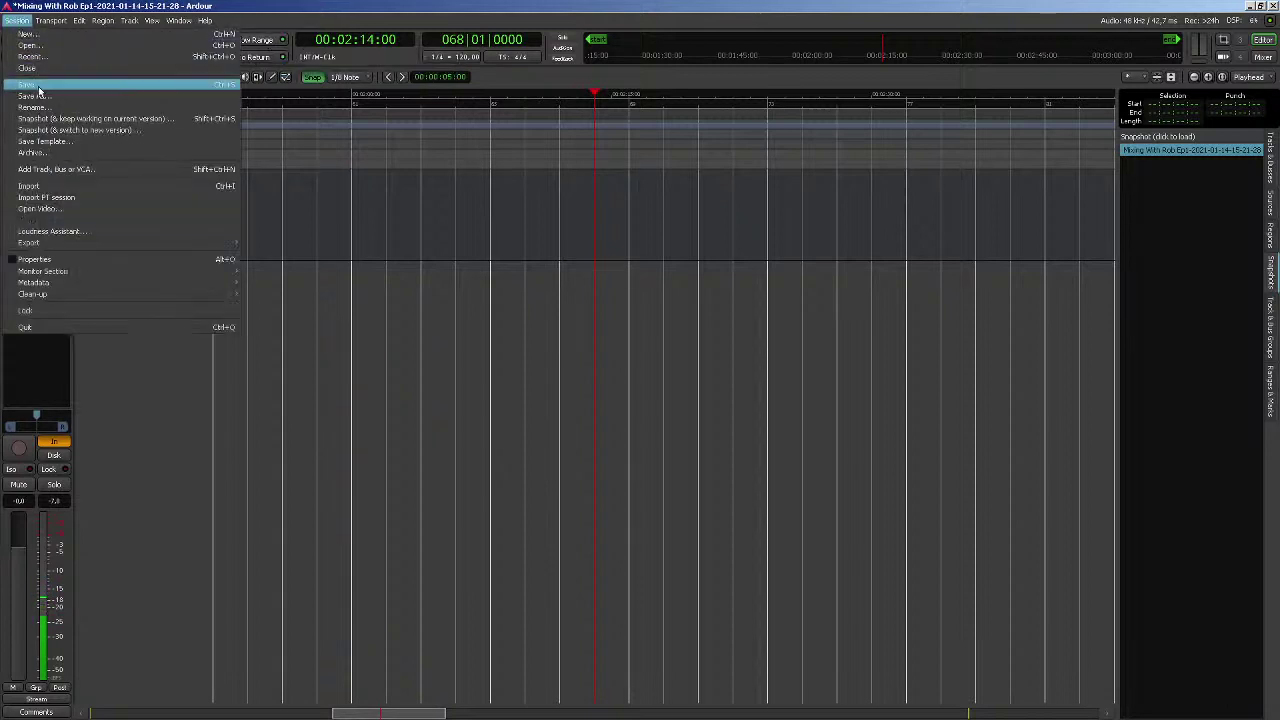
left_click(50, 82)
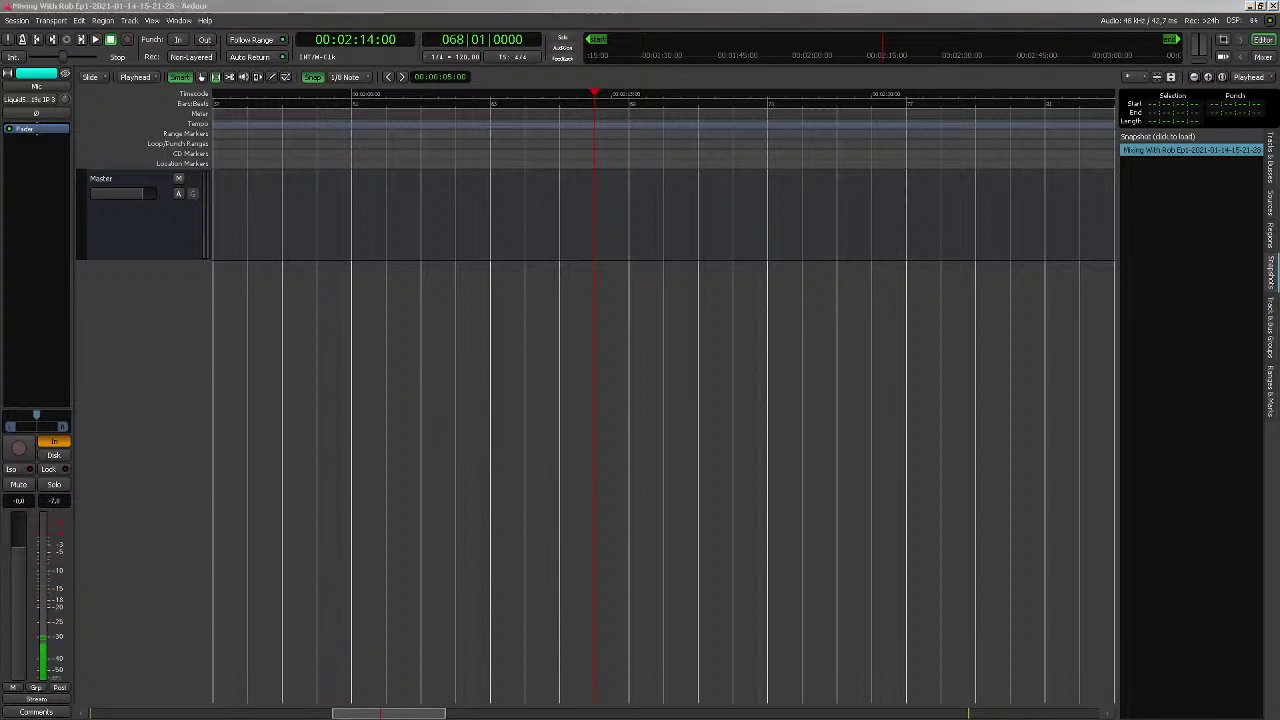
Switch to the web browser, view Ardour's Support and Community pages and its Bug Tracker, and return to Ardour
key("alt+Tab")
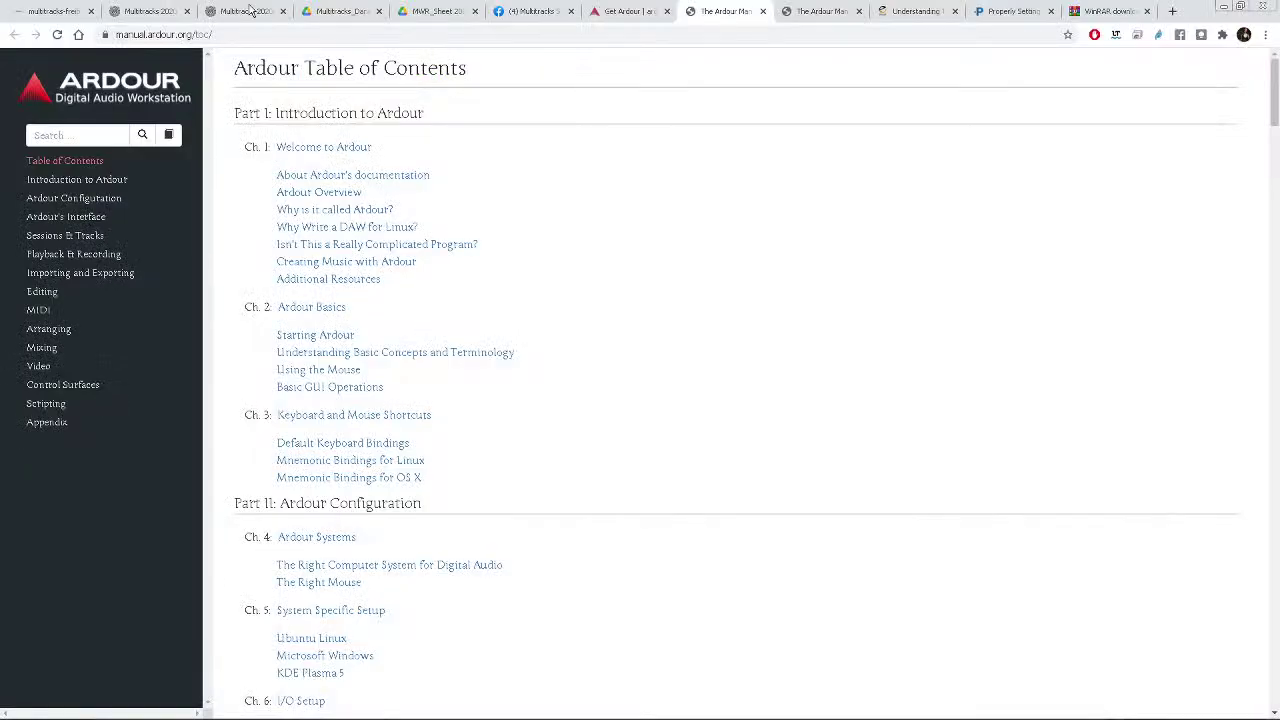
left_click(604, 11)
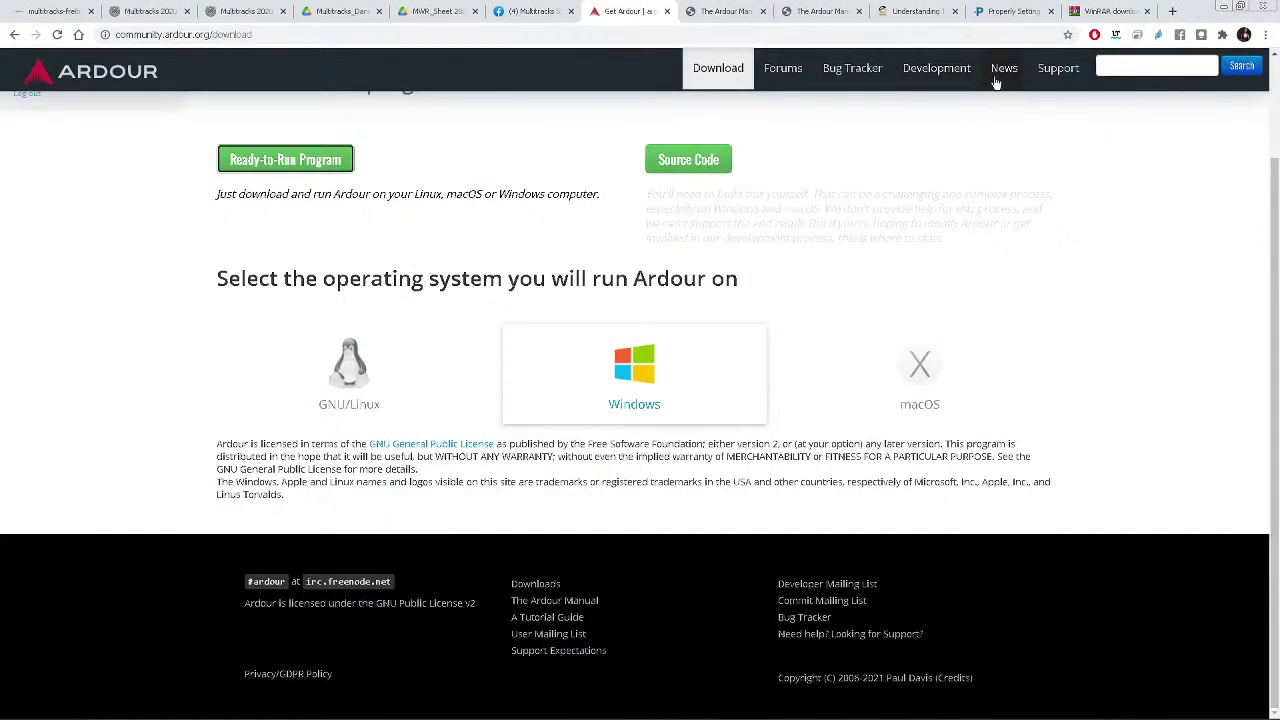
left_click(1061, 76)
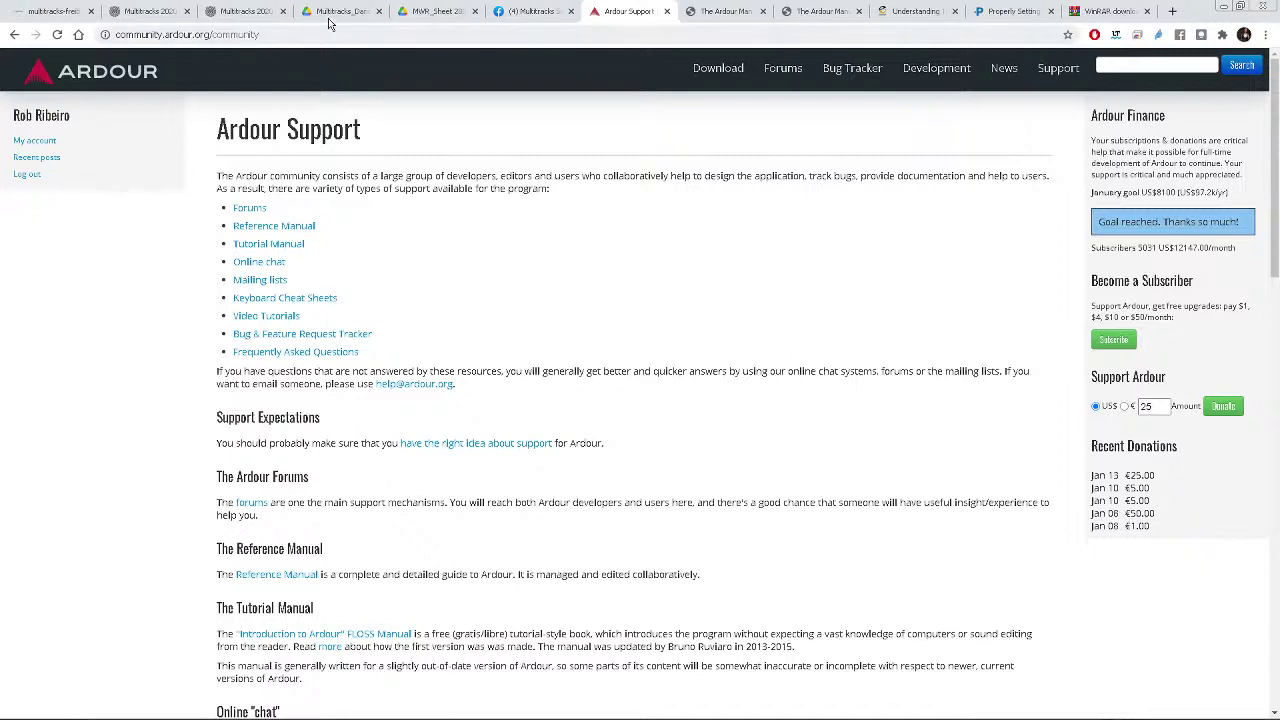
left_click(114, 72)
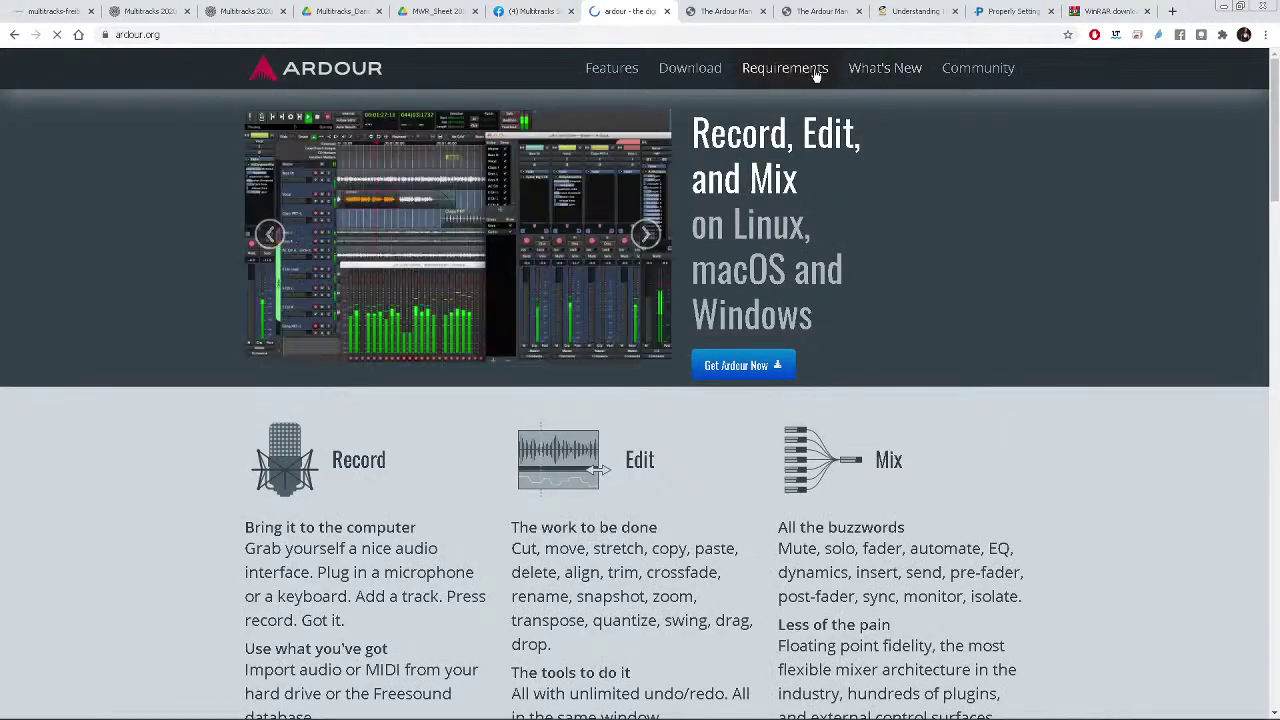
left_click(974, 72)
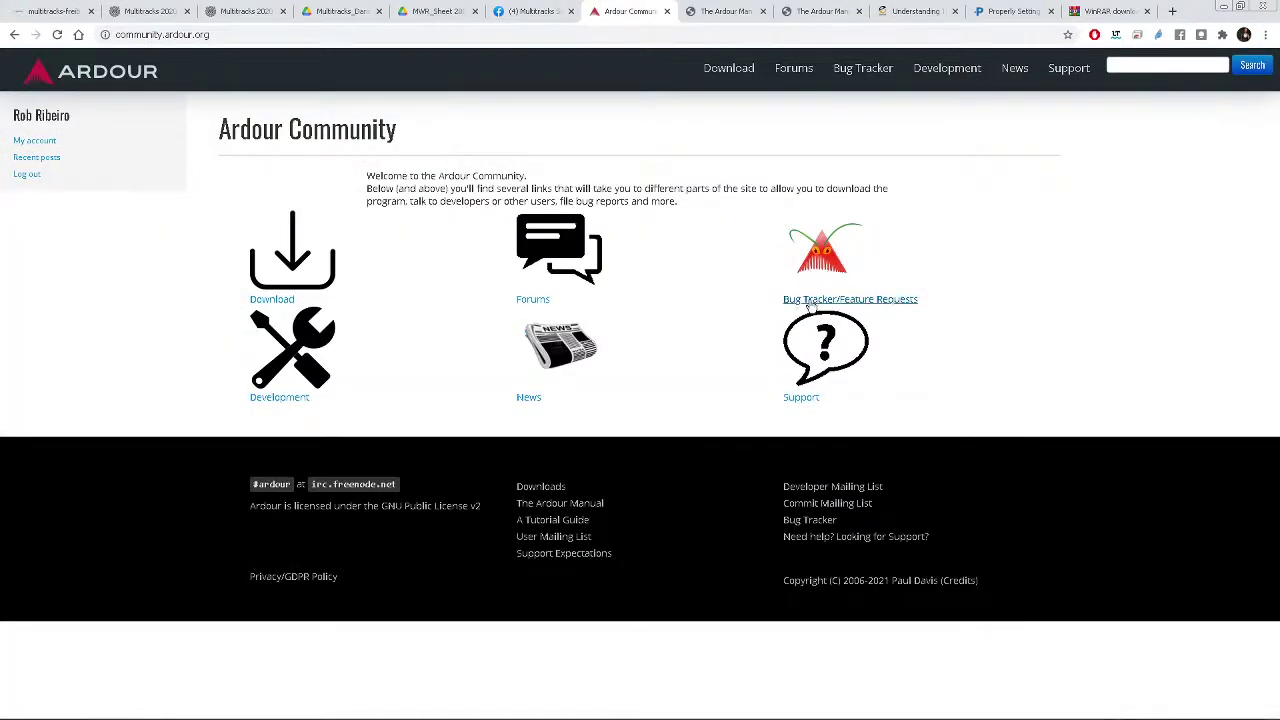
left_click(811, 305)
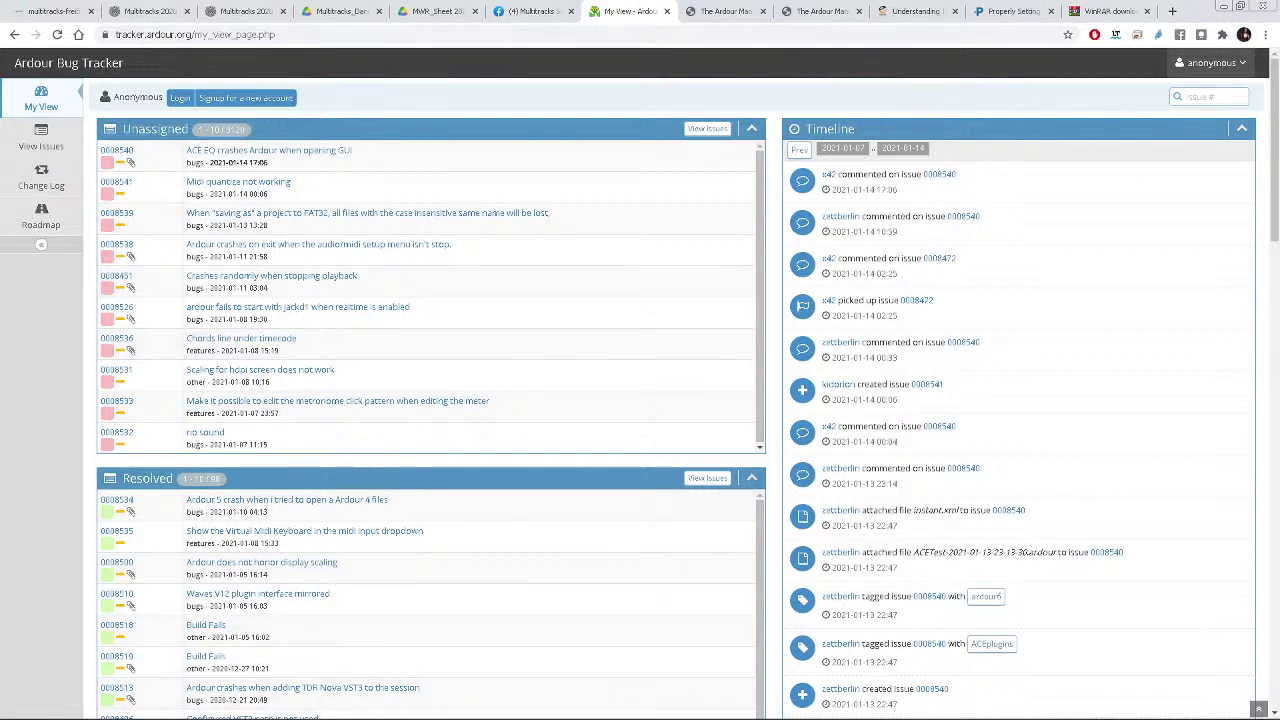
key("alt+Tab")
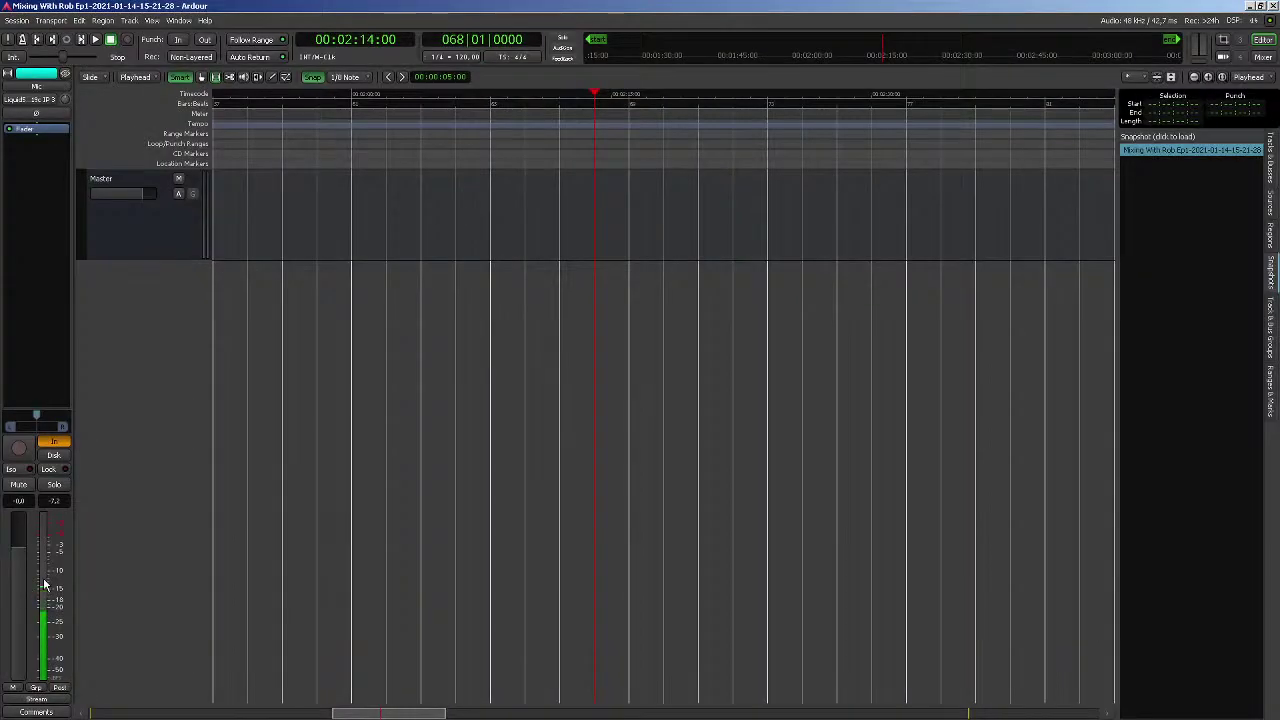
Adjust the Master track's height in the Editor, then open the Mixer and widen its strips list
left_click(1171, 78)
double_click(1158, 78)
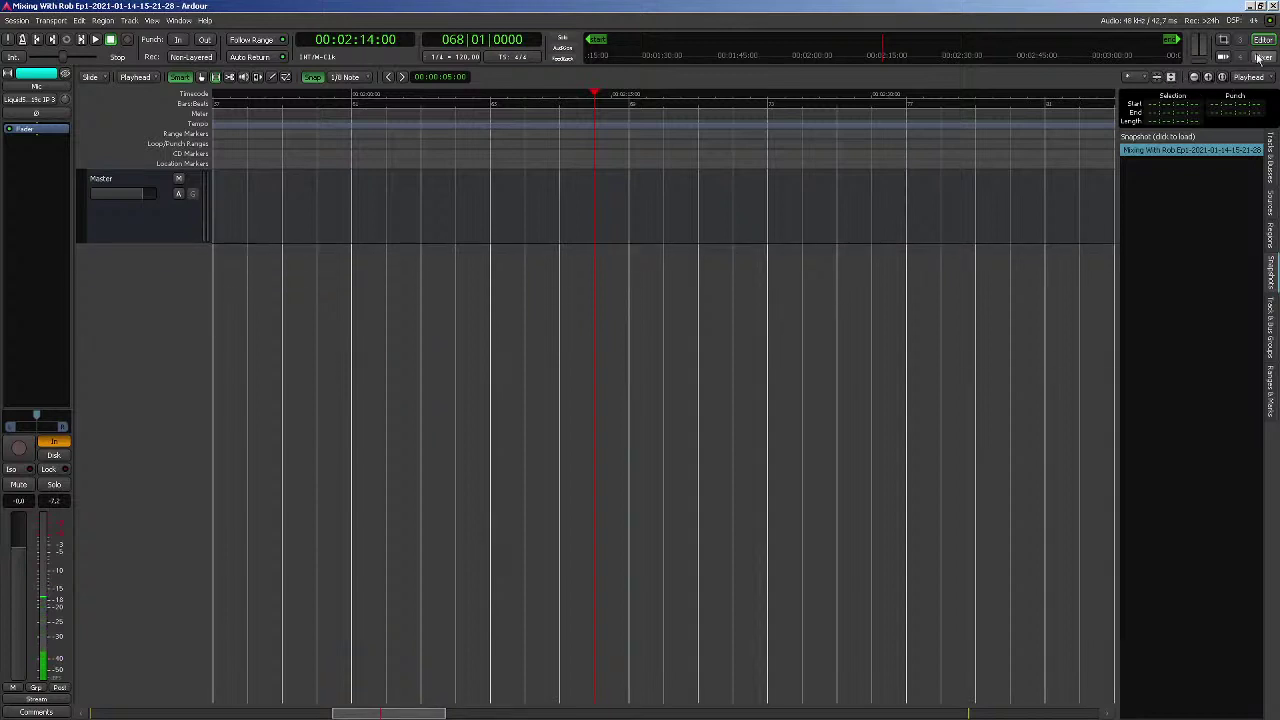
left_click(1258, 58)
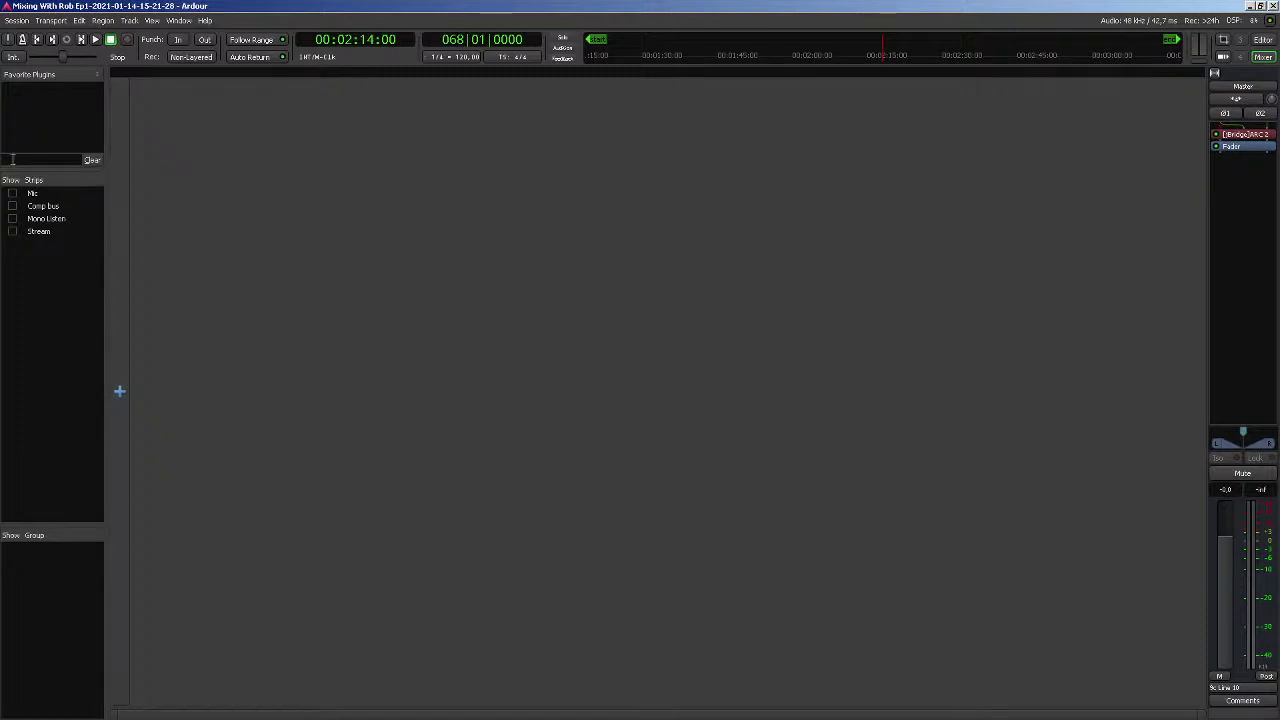
left_click_drag(106, 289, 153, 289)
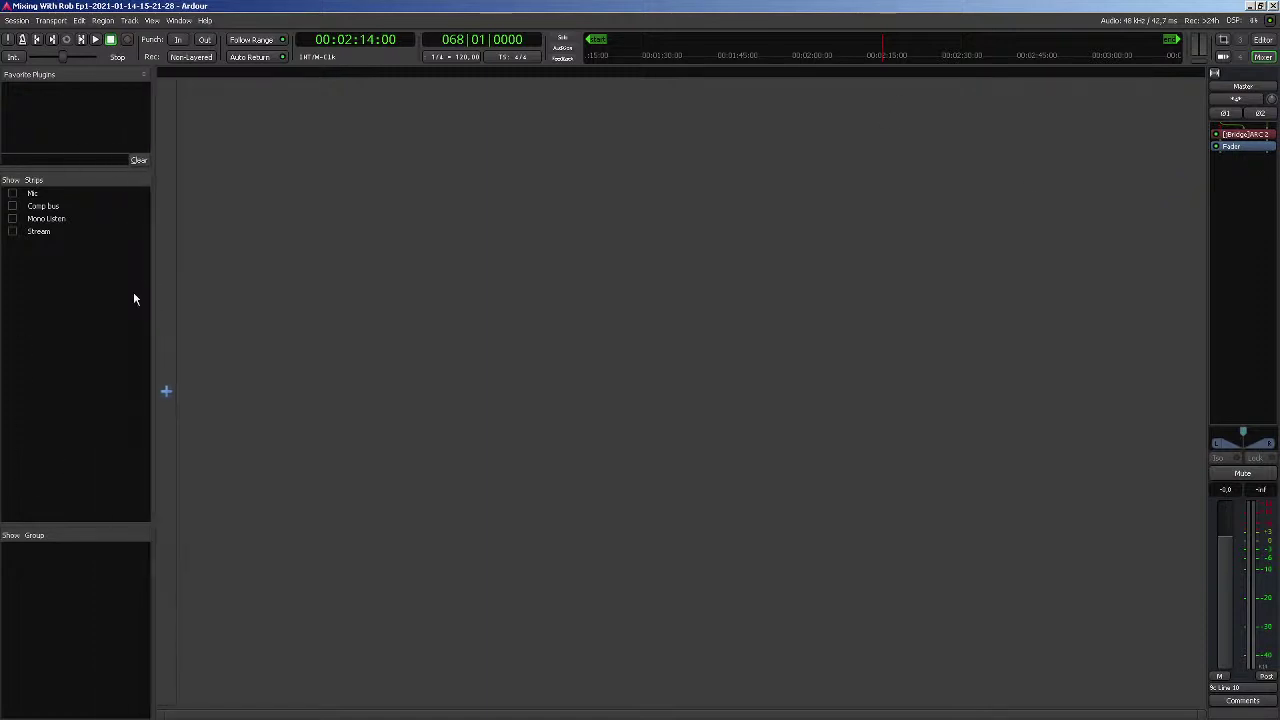
Show the Mic, Comp bus, Mono Listen and Stream strips one by one and hide them again, going through the list twice
left_click(12, 193)
left_click(12, 206)
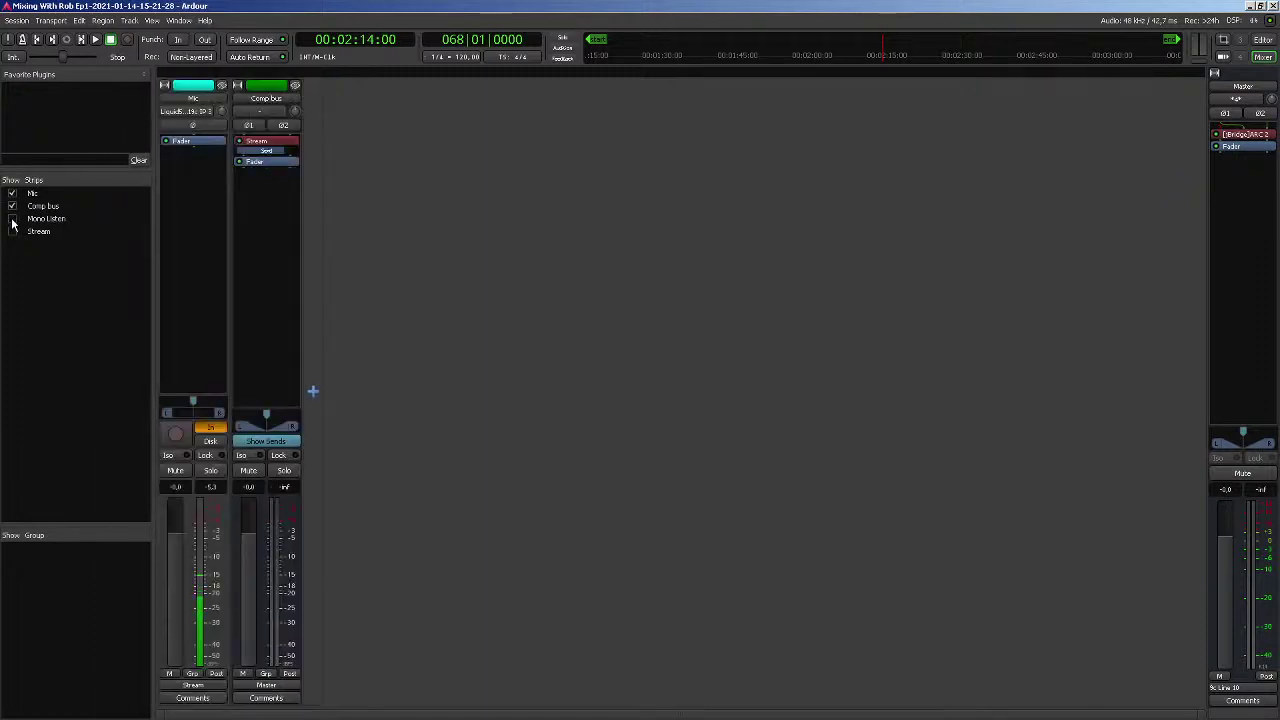
left_click(12, 221)
left_click(13, 232)
left_click(13, 232)
left_click(12, 219)
left_click(12, 206)
left_click(12, 193)
left_click(12, 193)
left_click(12, 206)
left_click(12, 219)
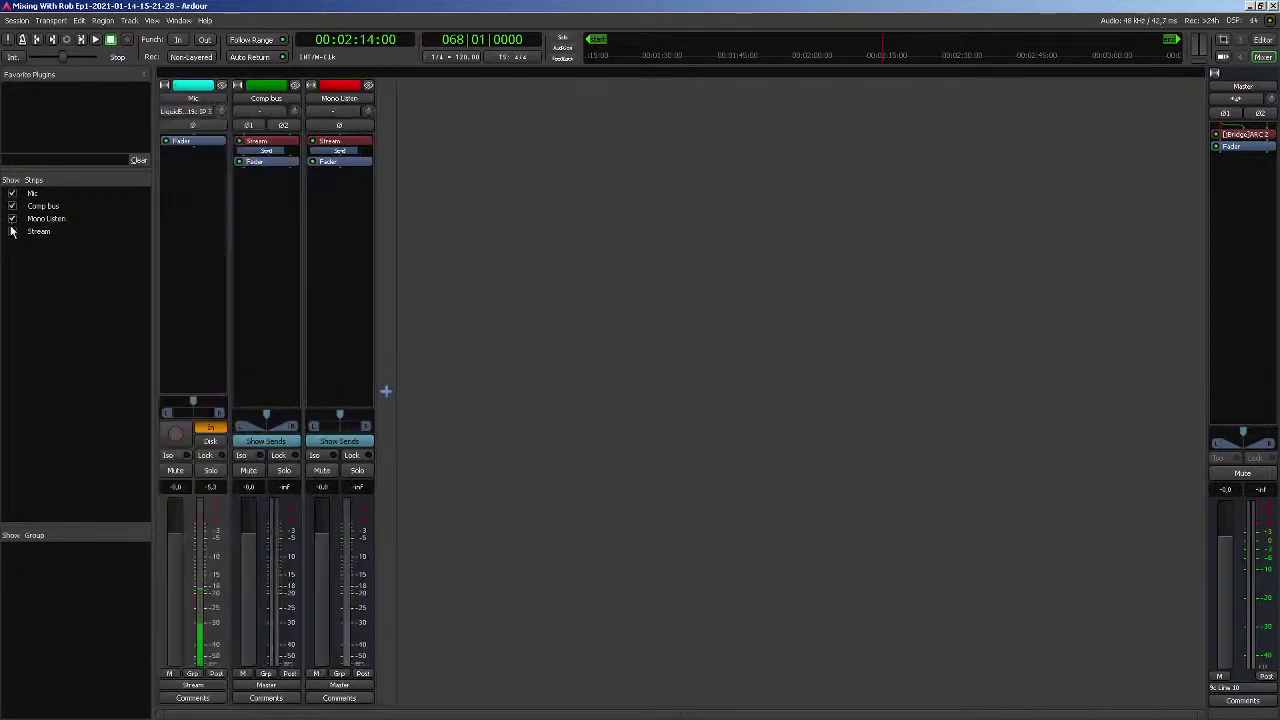
left_click(12, 232)
left_click(12, 232)
left_click(12, 219)
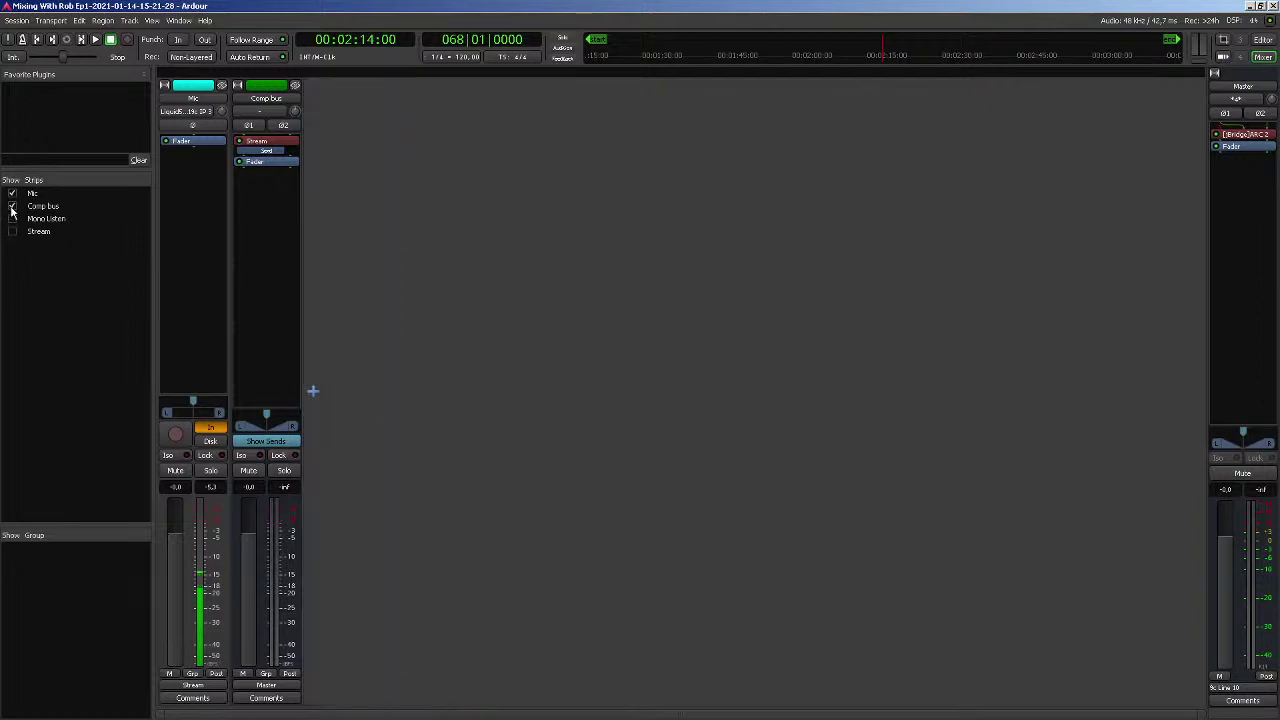
left_click(12, 206)
left_click(12, 193)
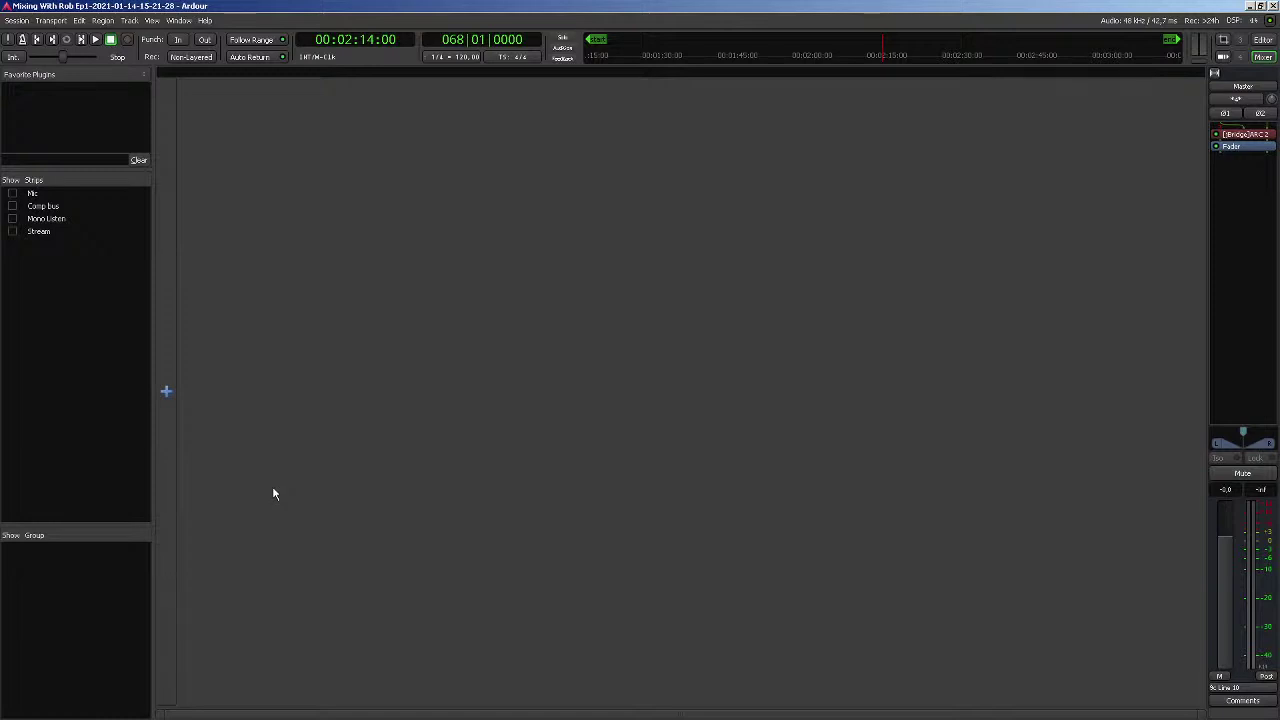
Open the Preferences, review the processor options for signal processing and choose all but one processor
left_click(79, 20)
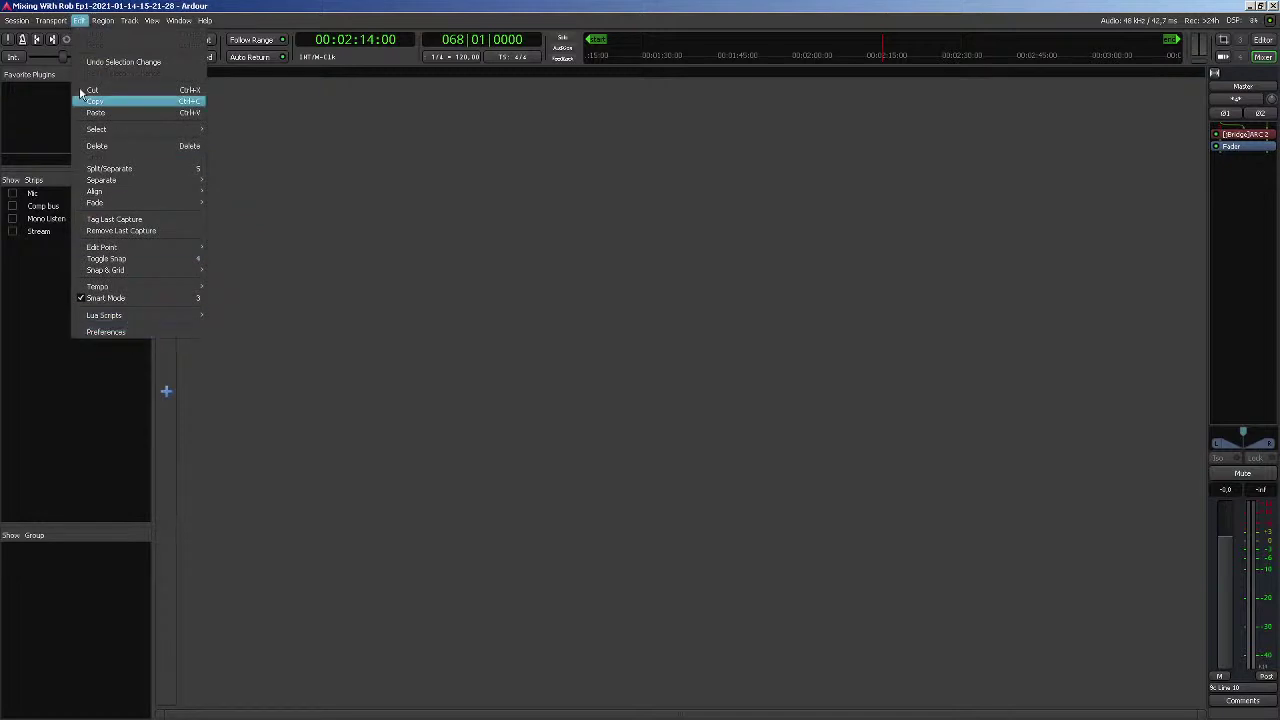
left_click(147, 332)
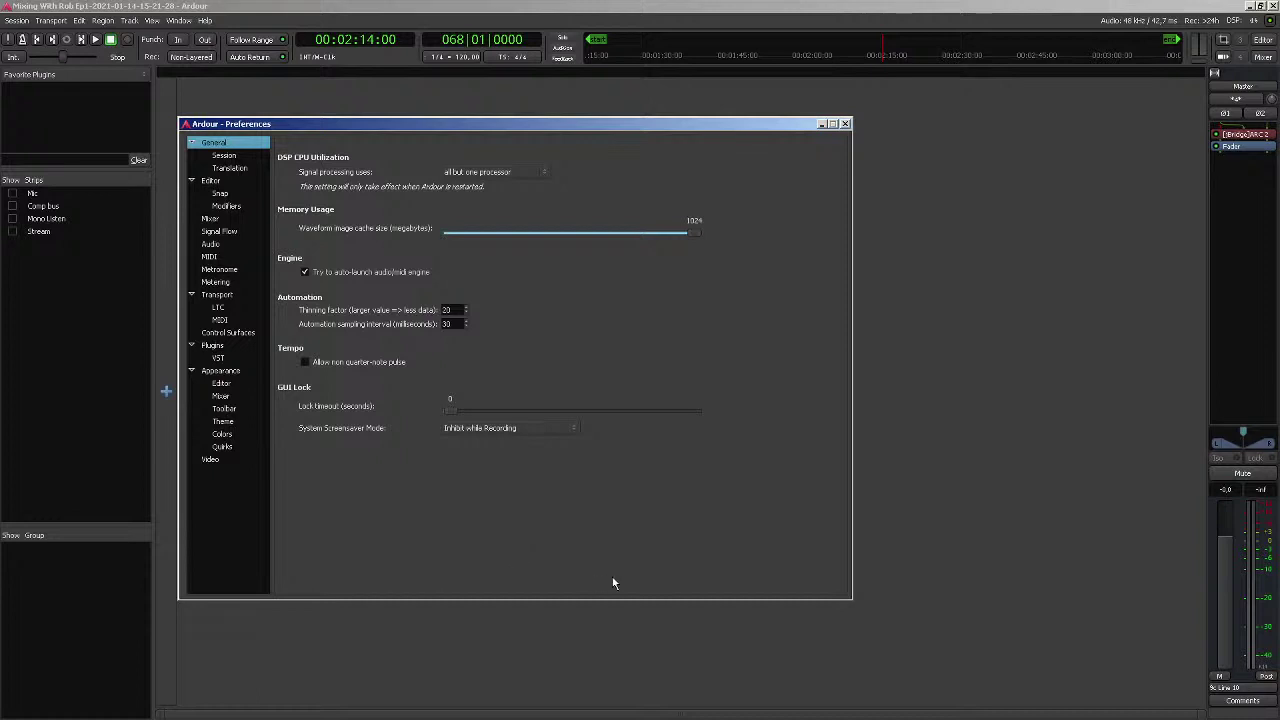
left_click(529, 180)
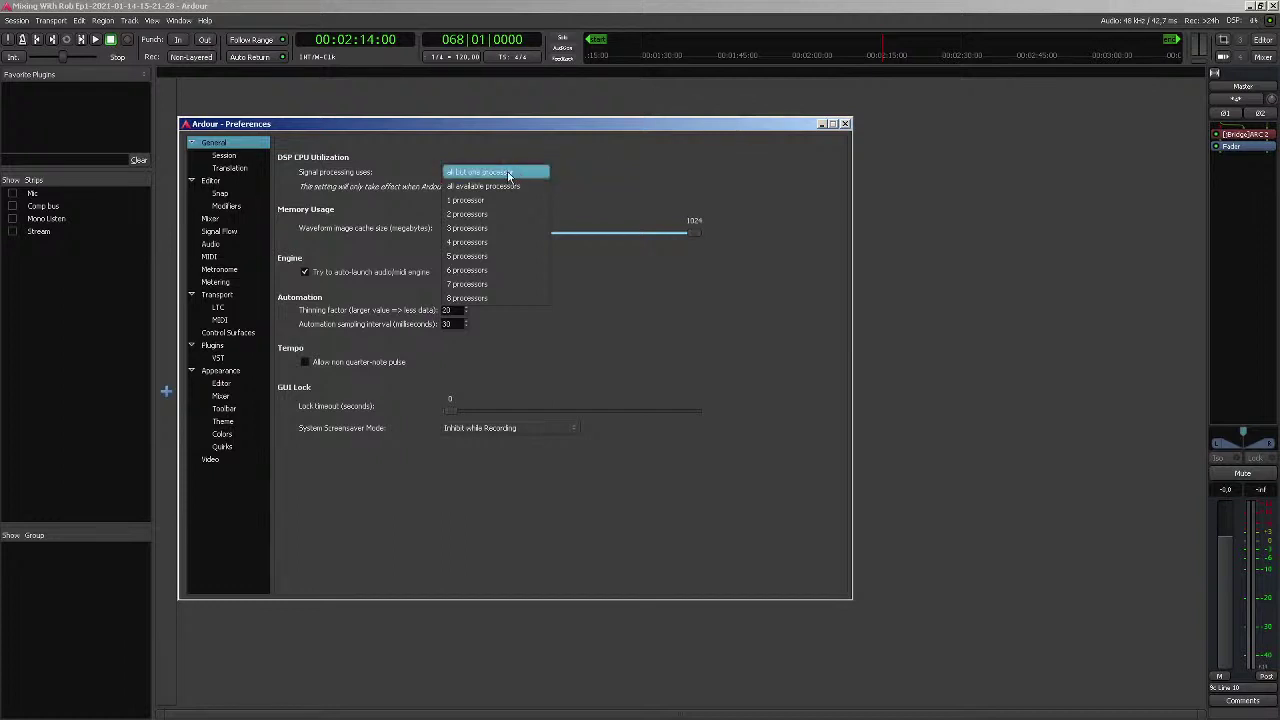
left_click(456, 173)
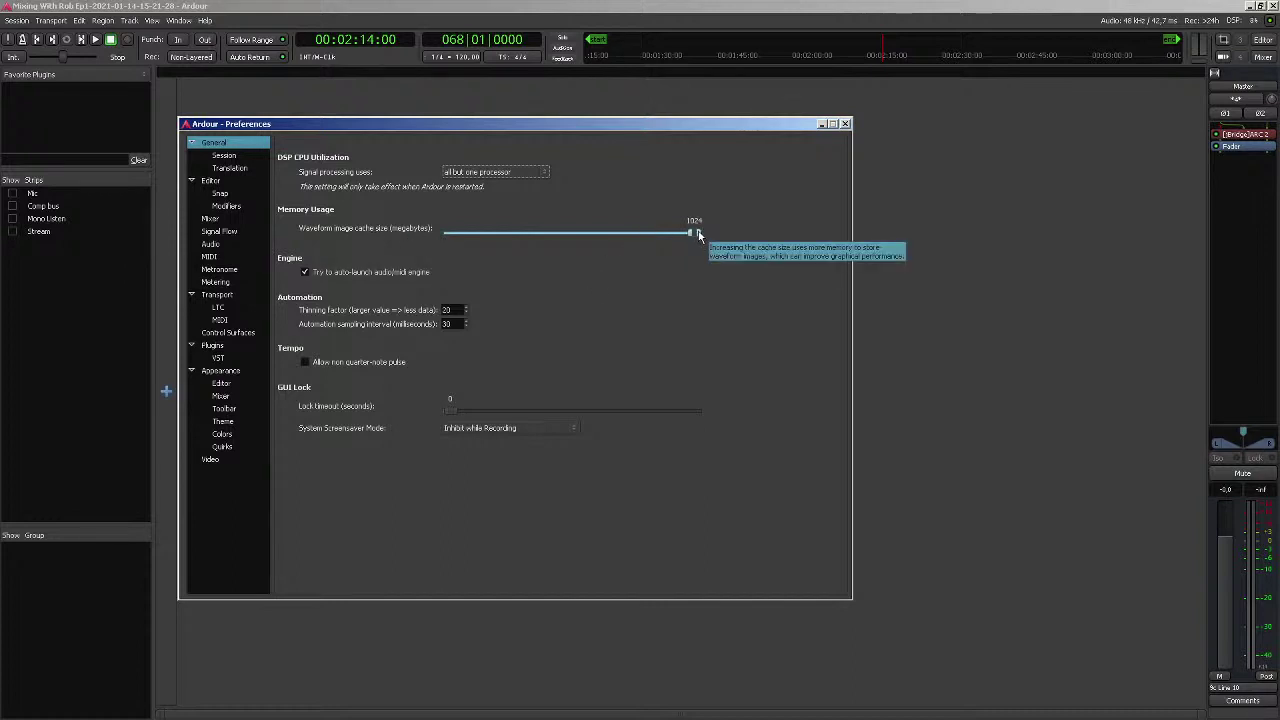
Lower the waveform image cache size and raise it back to its maximum
left_click_drag(697, 236, 723, 238)
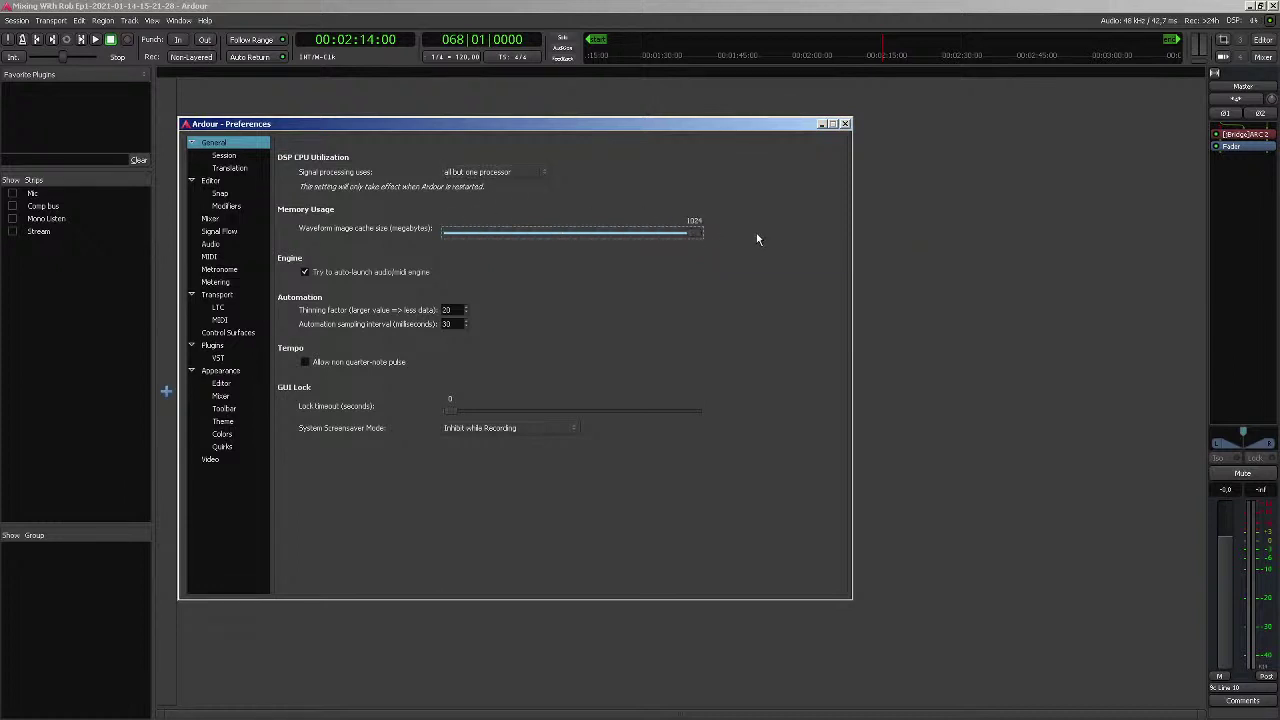
left_click_drag(698, 240, 632, 237)
left_click_drag(528, 234, 800, 237)
left_click_drag(698, 234, 733, 241)
Look through the Session, Translation and Mixer pages of the Preferences
left_click(229, 157)
left_click(238, 168)
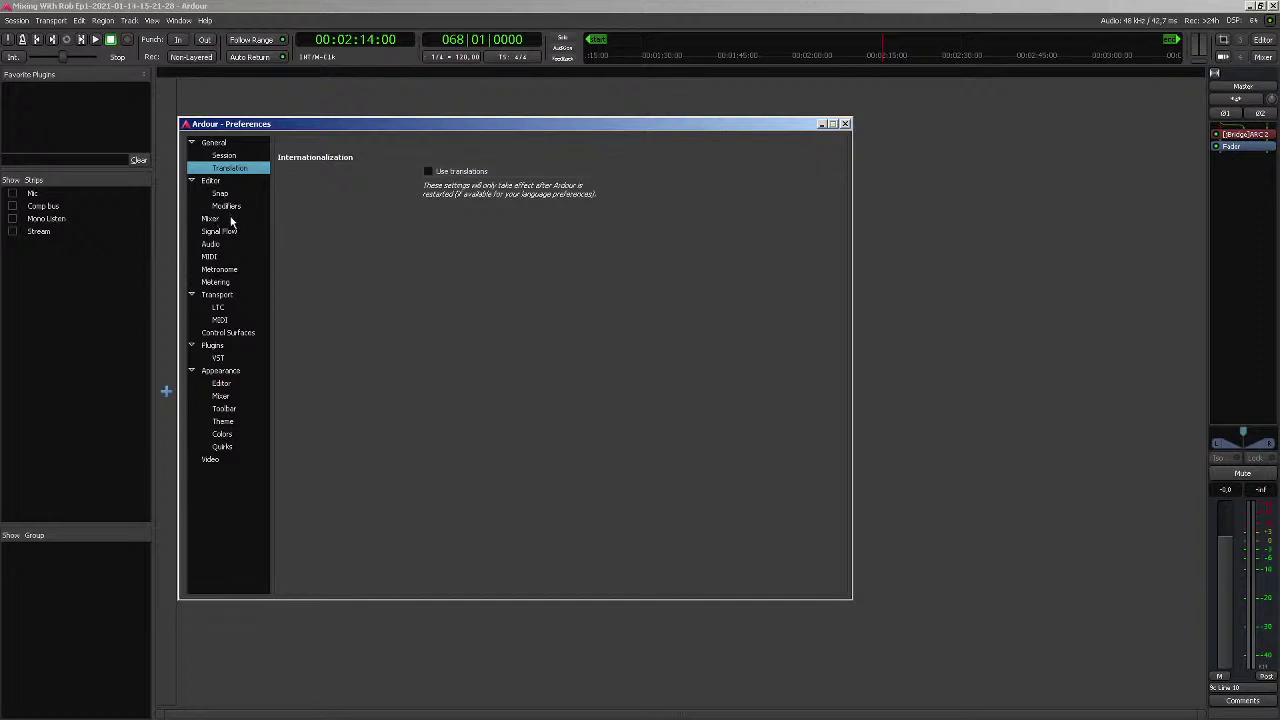
left_click(232, 219)
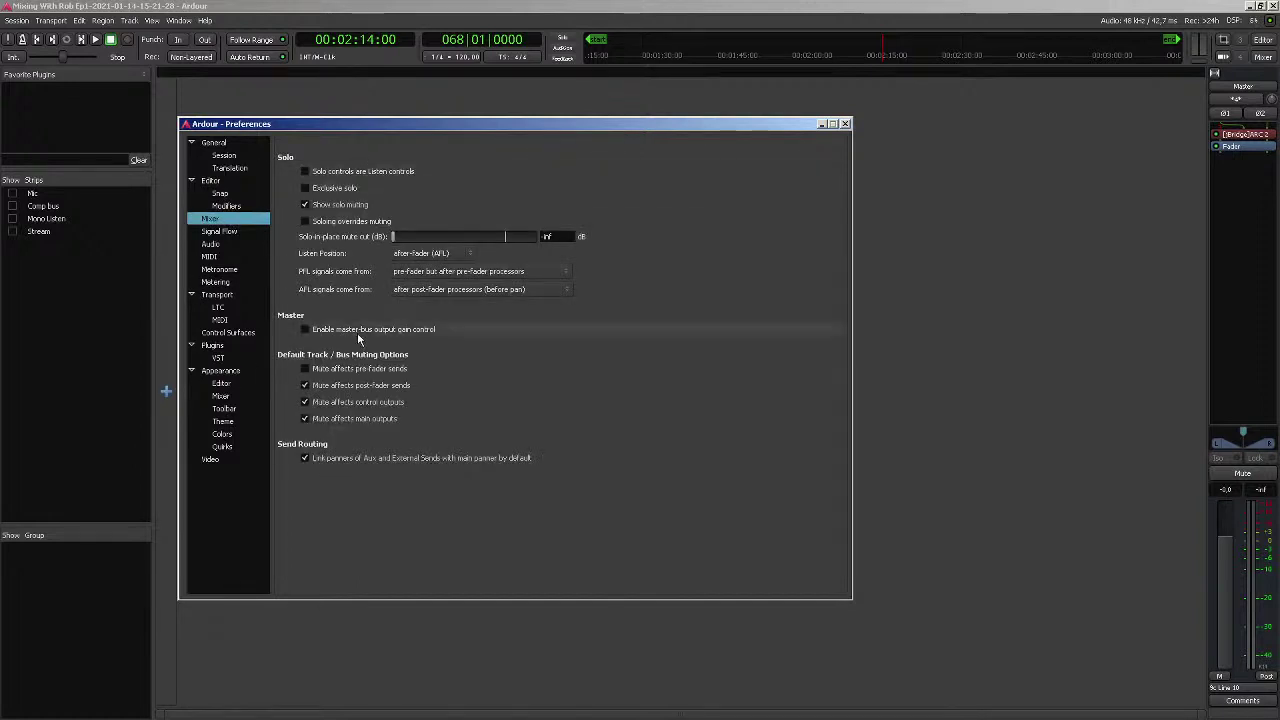
Open the Signal Flow preferences, review the record monitoring options and keep monitoring handled by ardour
left_click(237, 233)
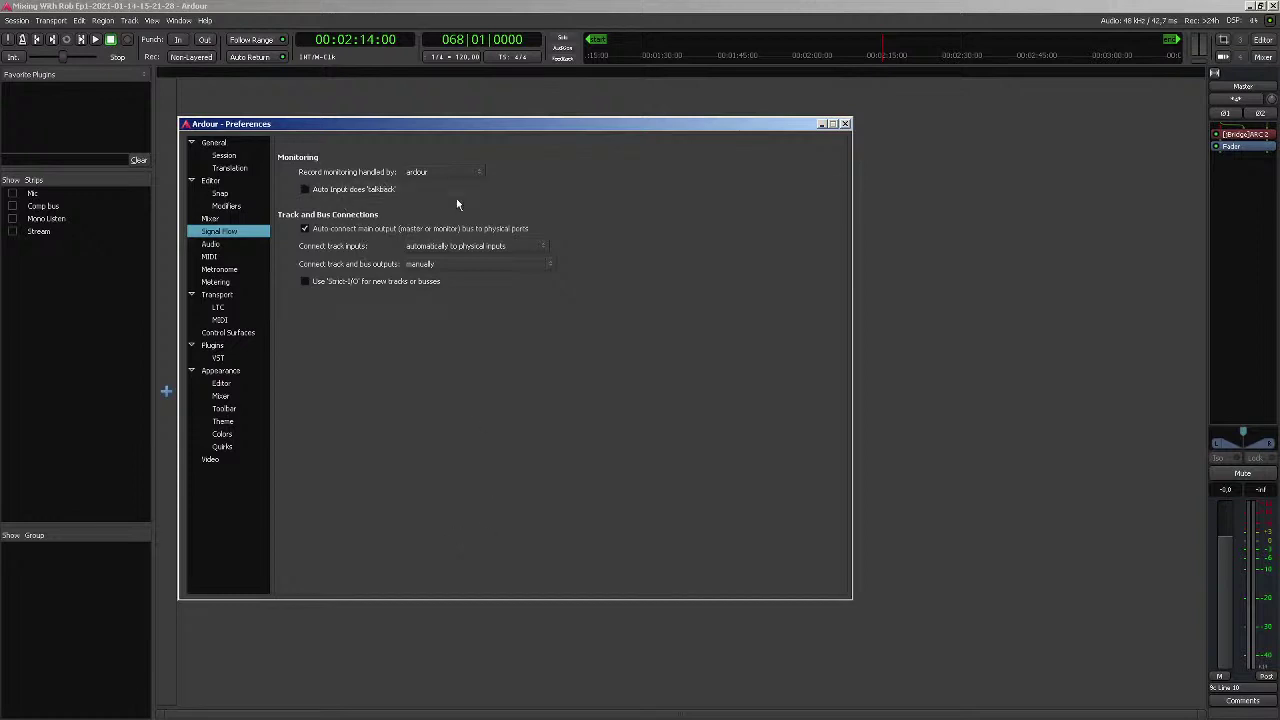
left_click(483, 174)
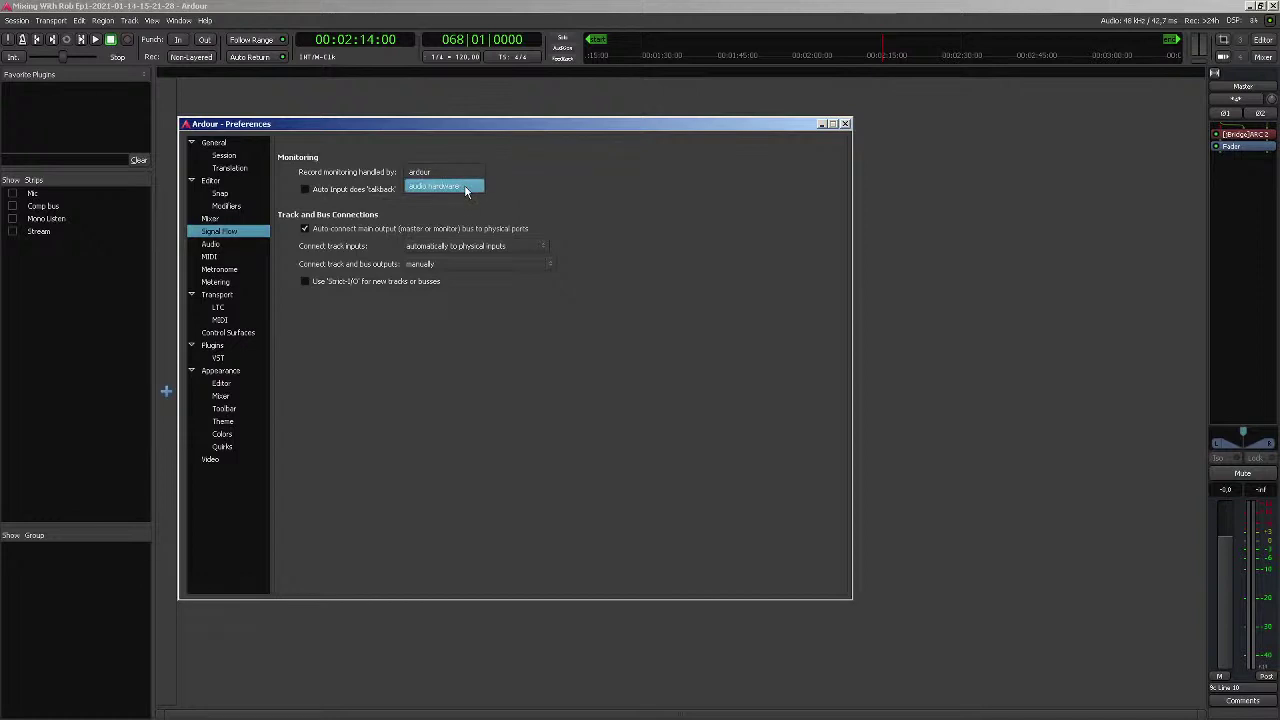
left_click(462, 175)
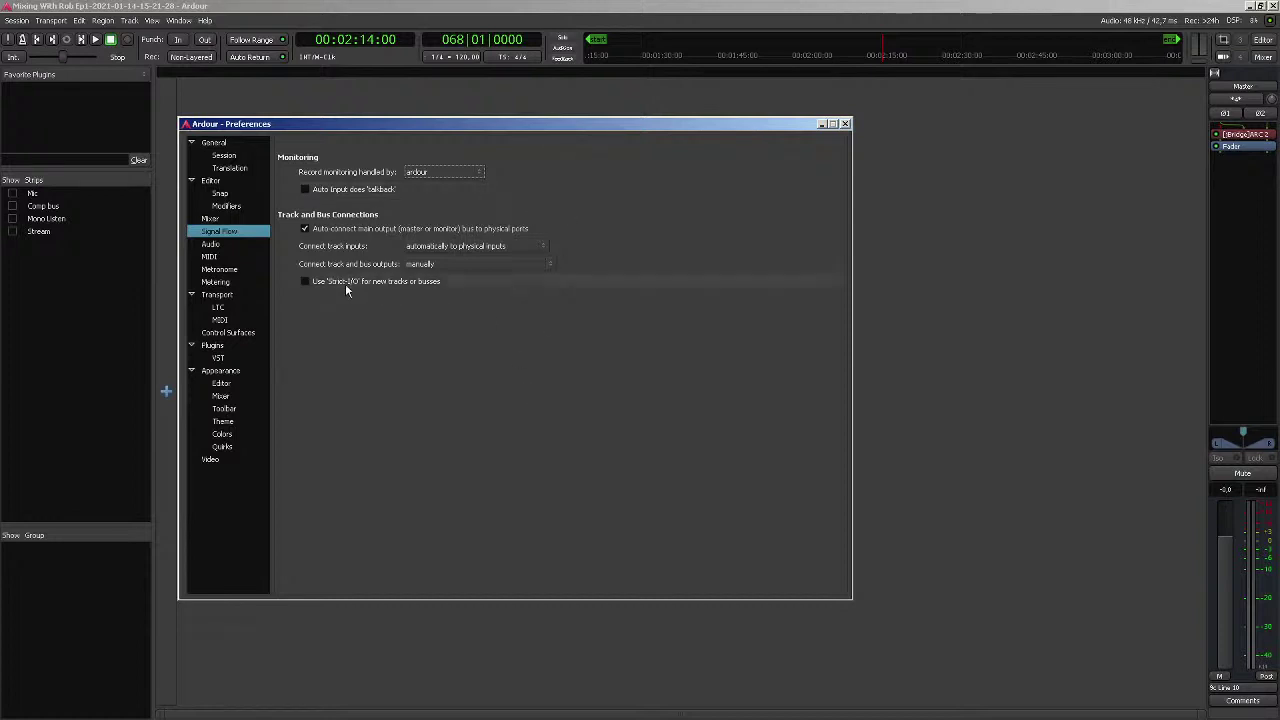
Leave Strict-I/O off for new tracks or busses and set track and bus outputs to connect automatically to the master bus
mouse_move(316, 284)
left_click(324, 281)
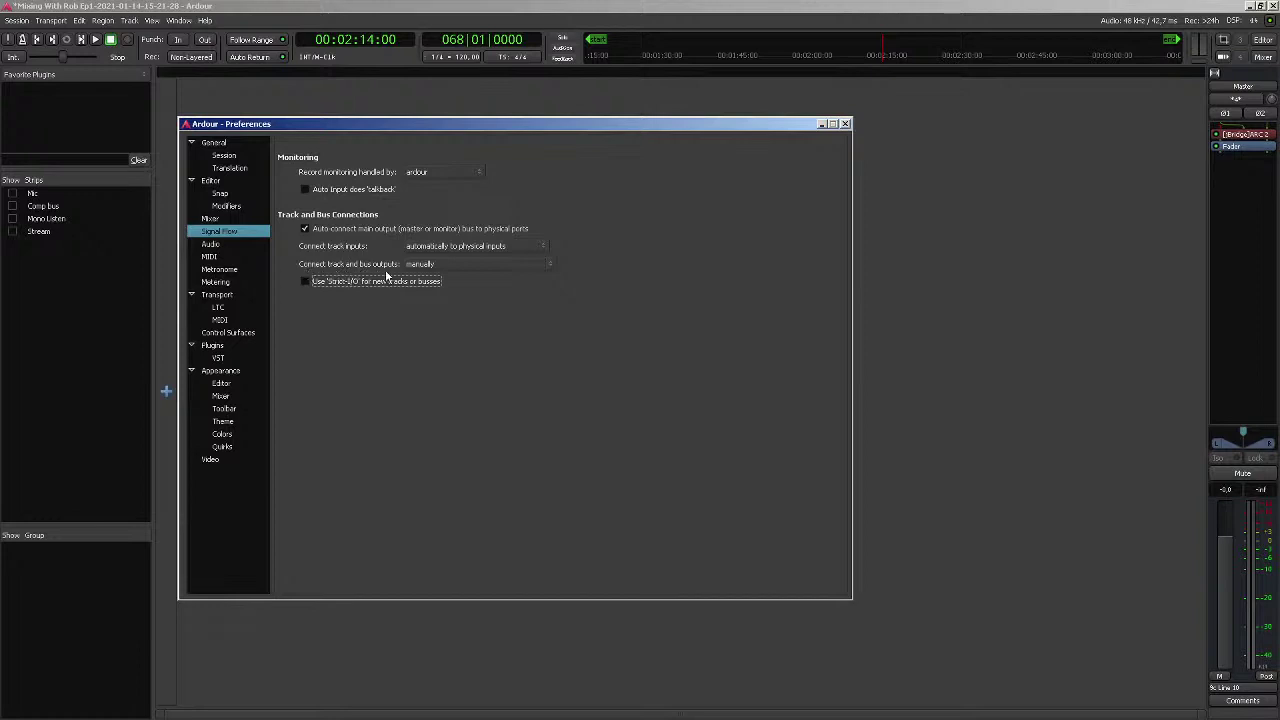
left_click(464, 266)
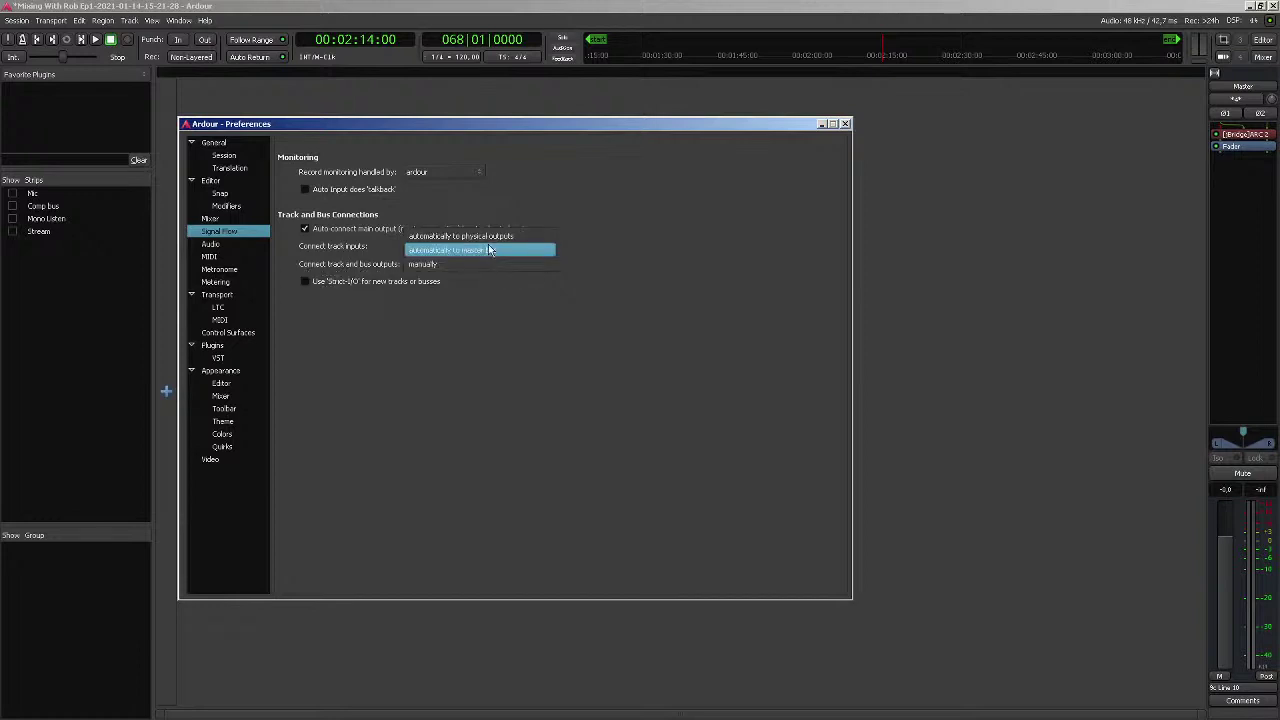
left_click(493, 252)
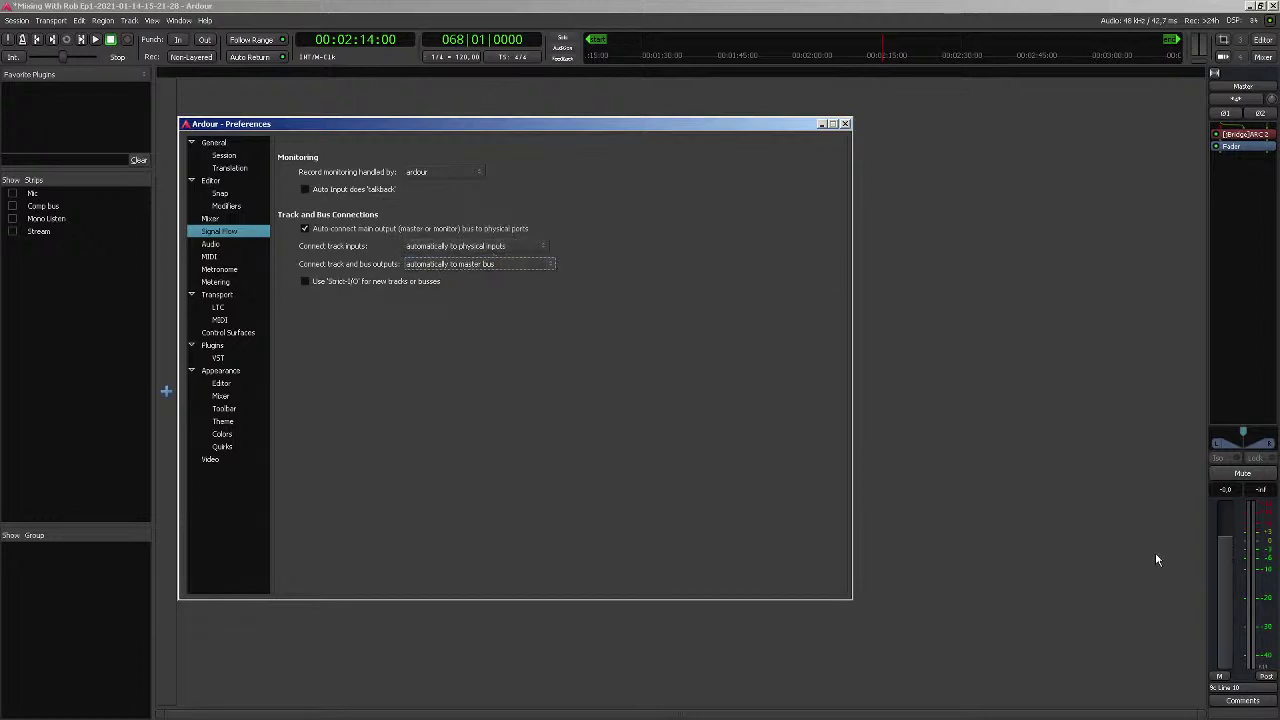
Switch the track and bus output connection to manually and back to automatically to master bus
left_click(506, 263)
left_click(501, 276)
left_click(504, 261)
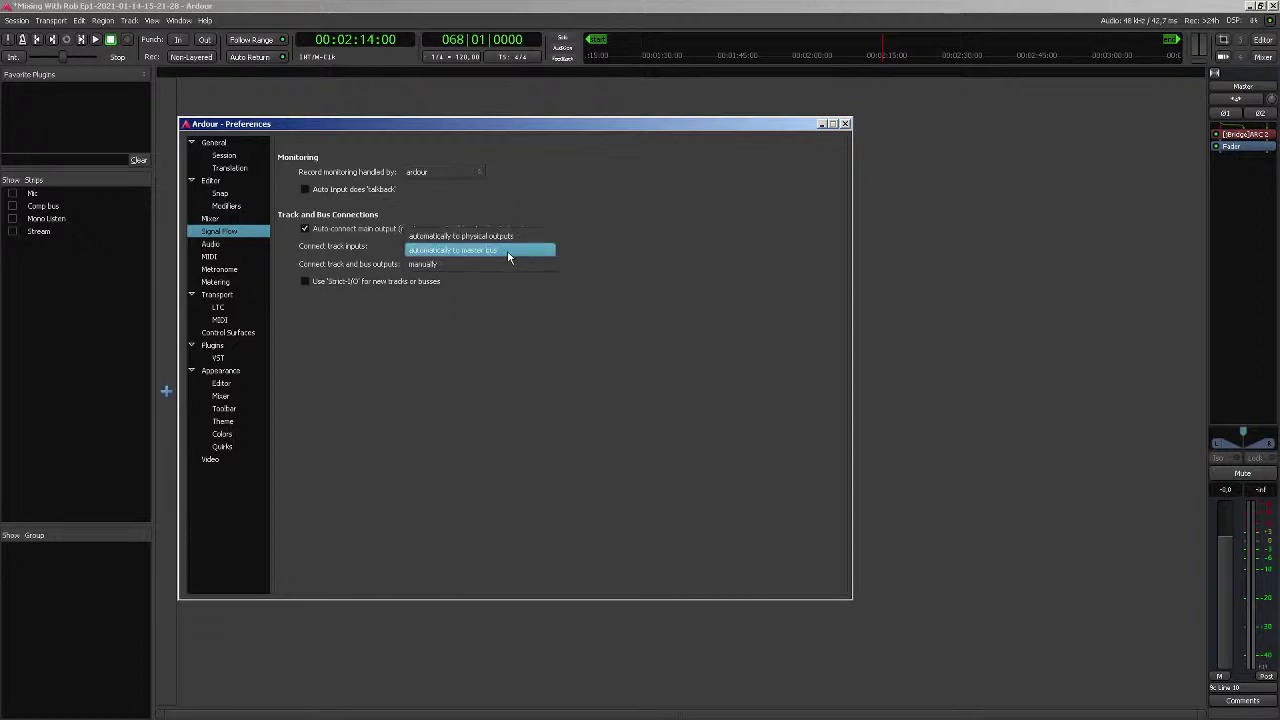
left_click(507, 250)
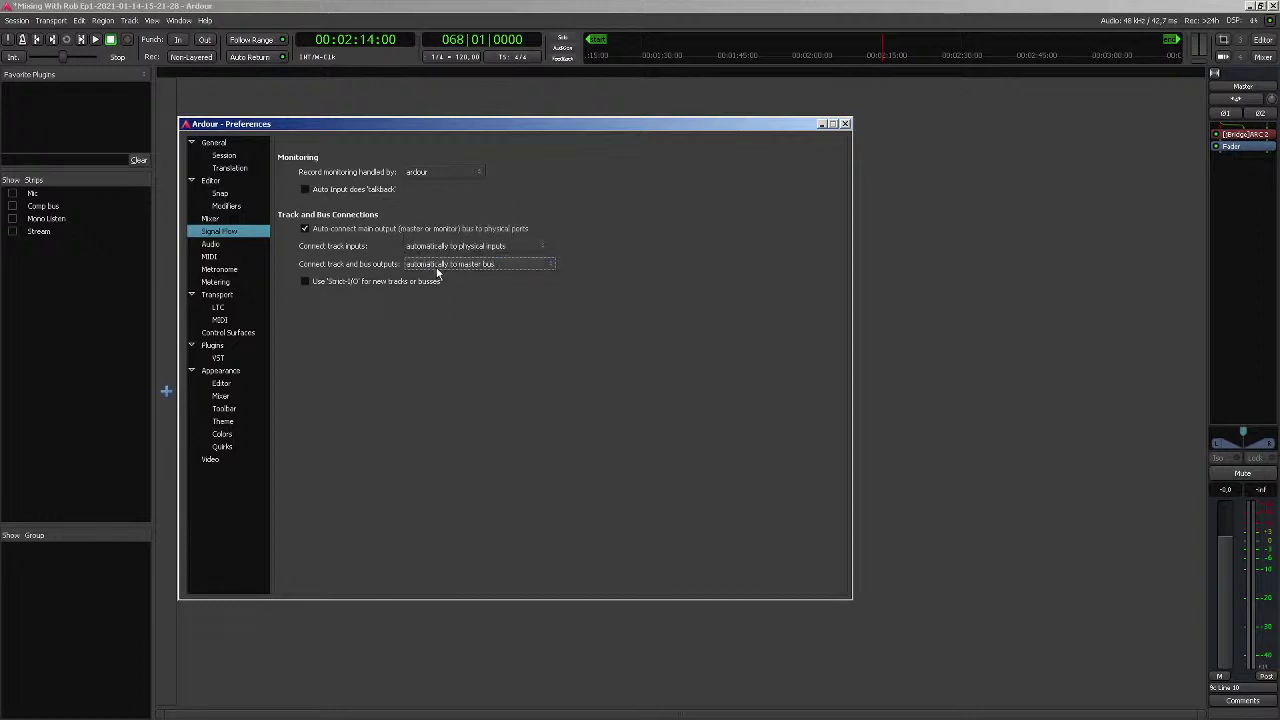
Set track and bus outputs to connect manually and keep track inputs connecting automatically to physical inputs
left_click(509, 263)
left_click(509, 278)
left_click(468, 249)
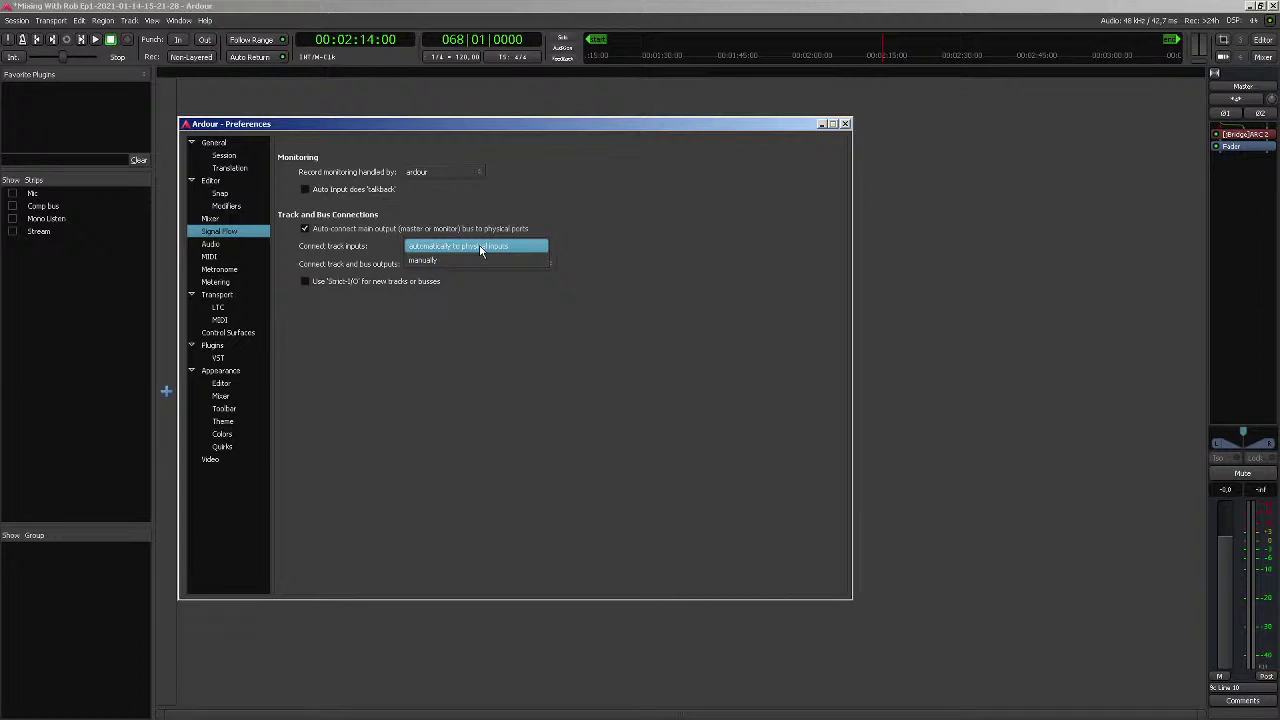
left_click(641, 232)
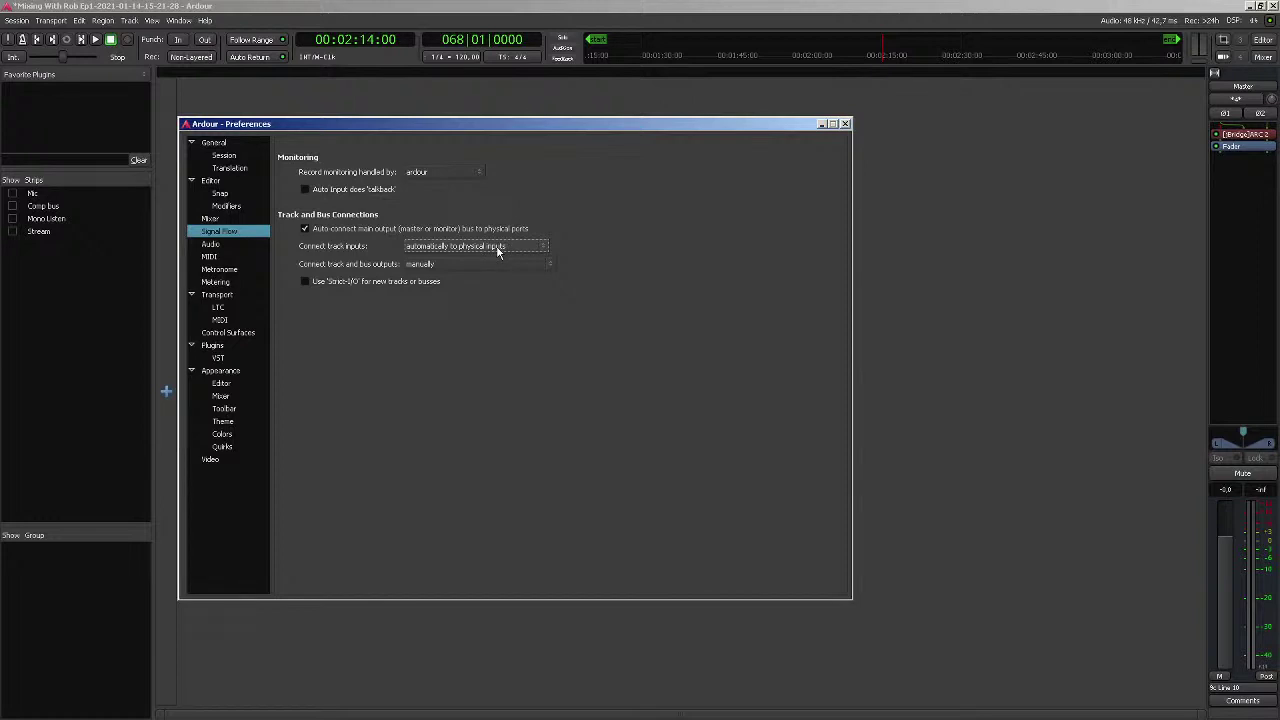
In the Audio preferences, try the Medium sessions buffering preset, restore Large sessions (64+ tracks), and toggle automatic analysis of audio off and on
left_click(212, 245)
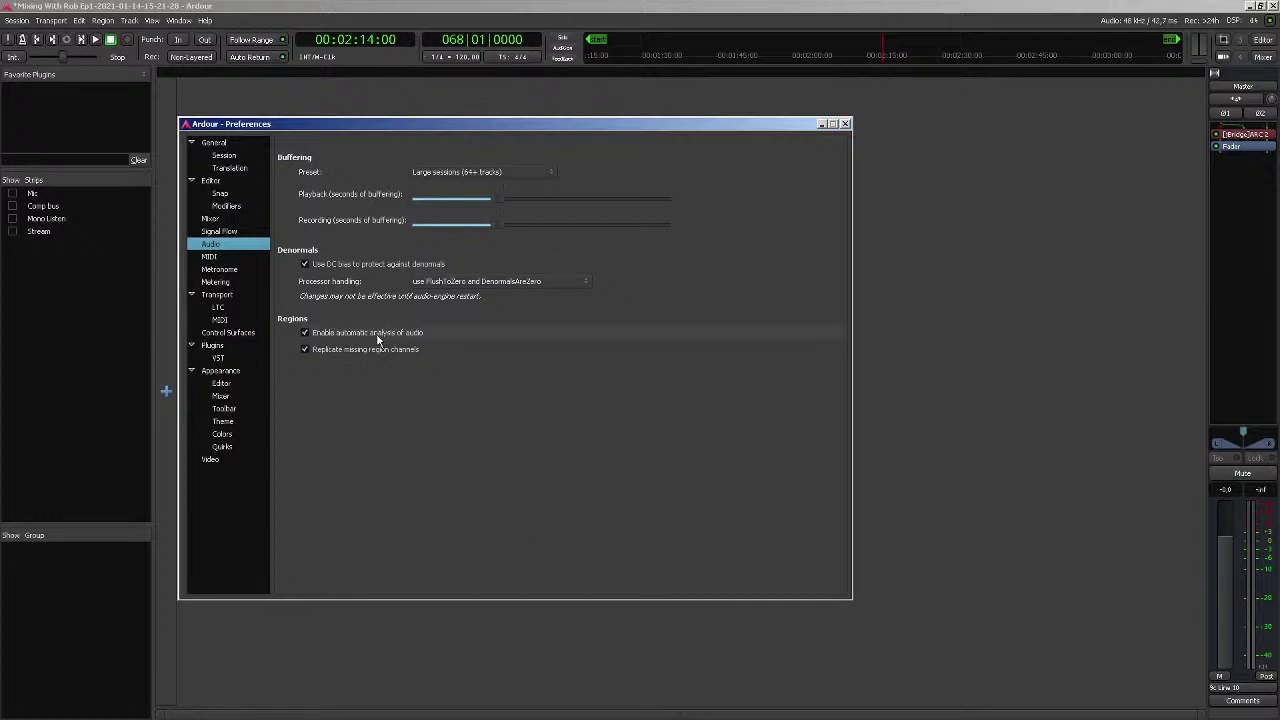
left_click(455, 171)
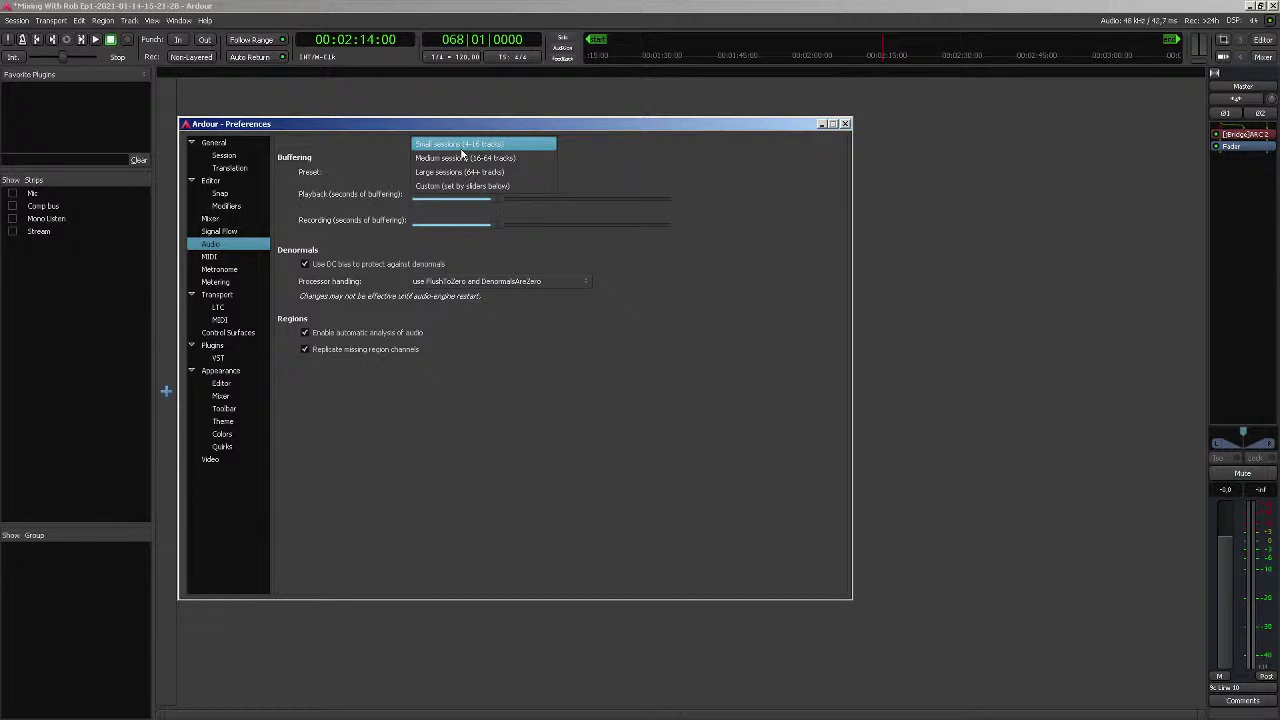
left_click(470, 171)
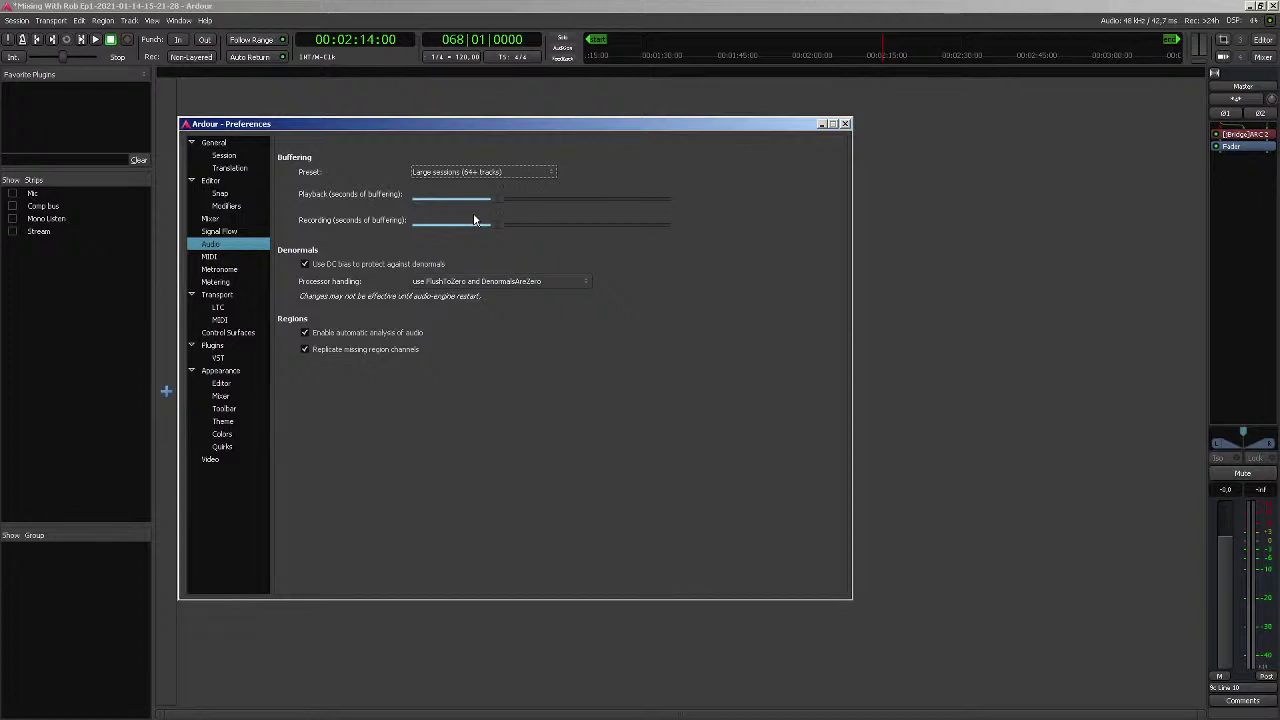
left_click(480, 172)
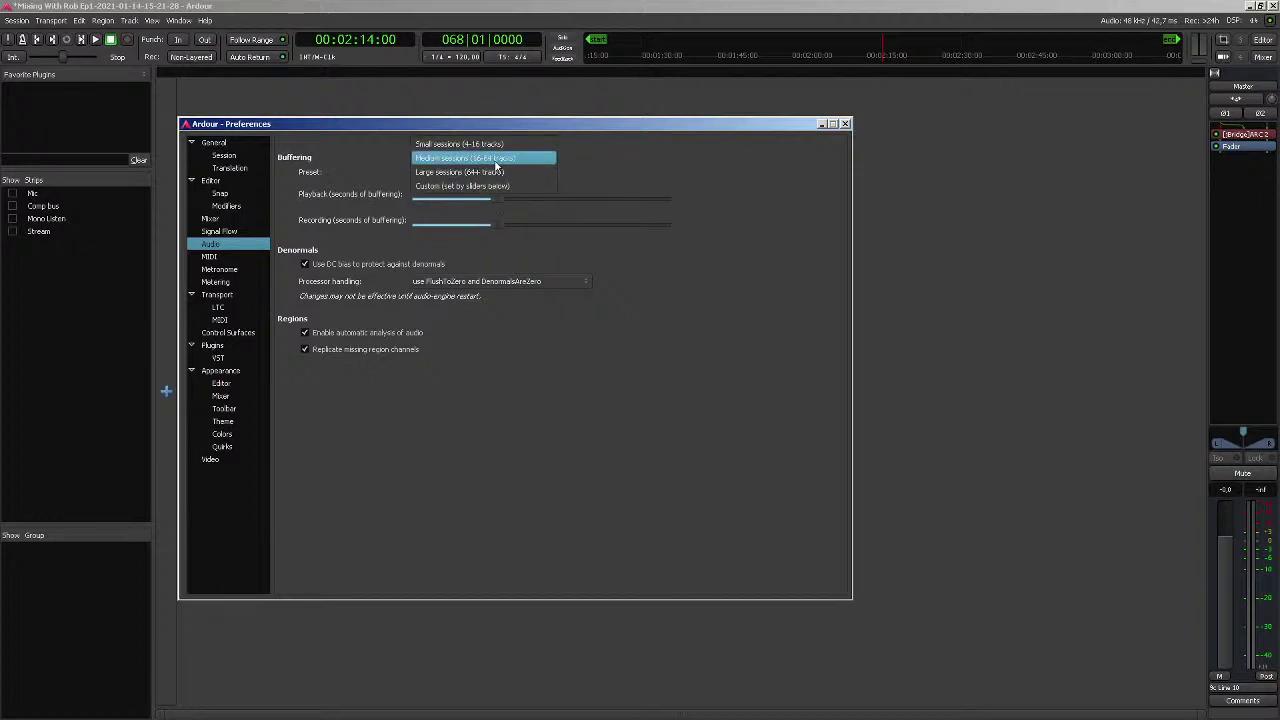
left_click(500, 160)
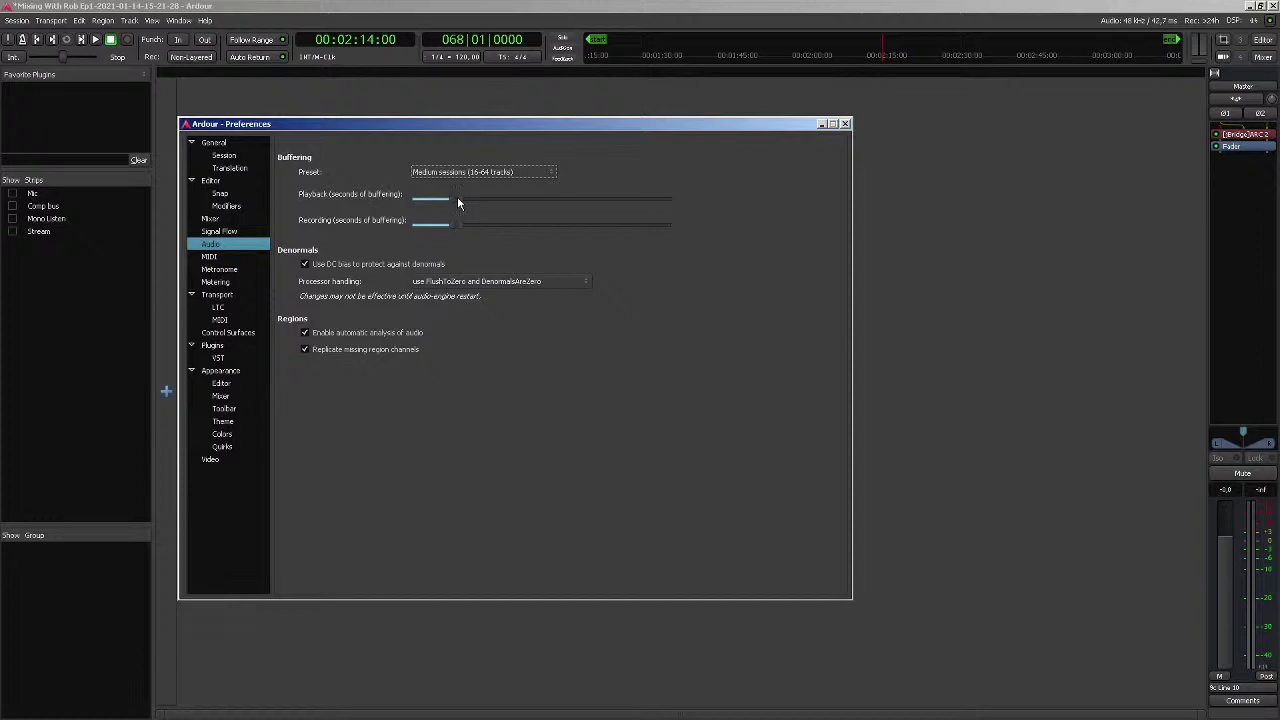
left_click(500, 172)
left_click(503, 184)
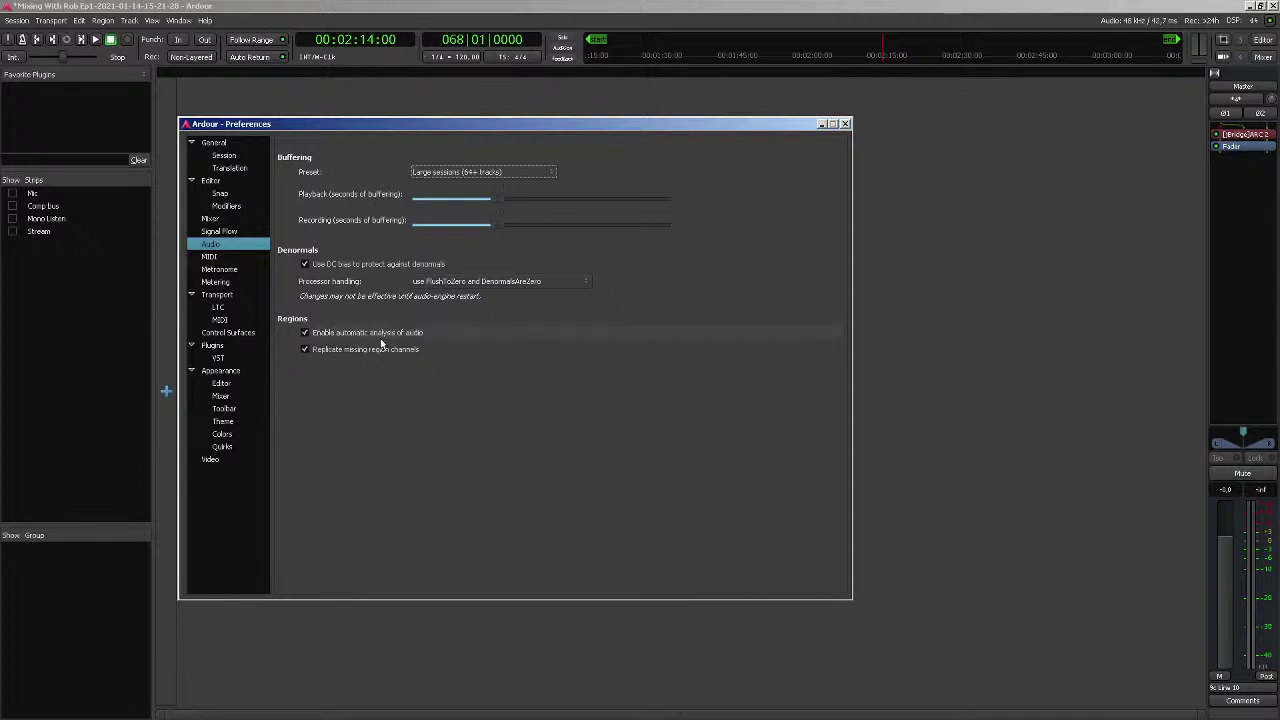
left_click(358, 333)
left_click(364, 334)
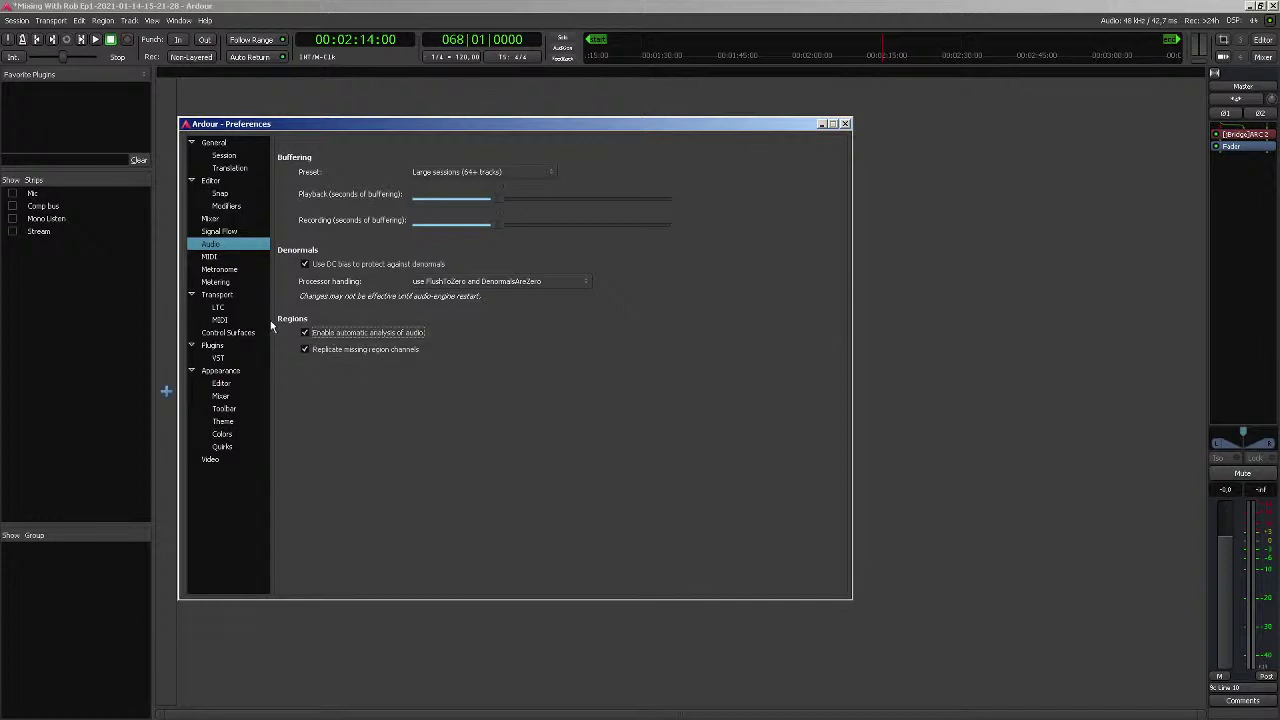
Look through the Metering, Plugins, VST and Appearance pages, including its Editor and Mixer settings, and close the Preferences
left_click(233, 286)
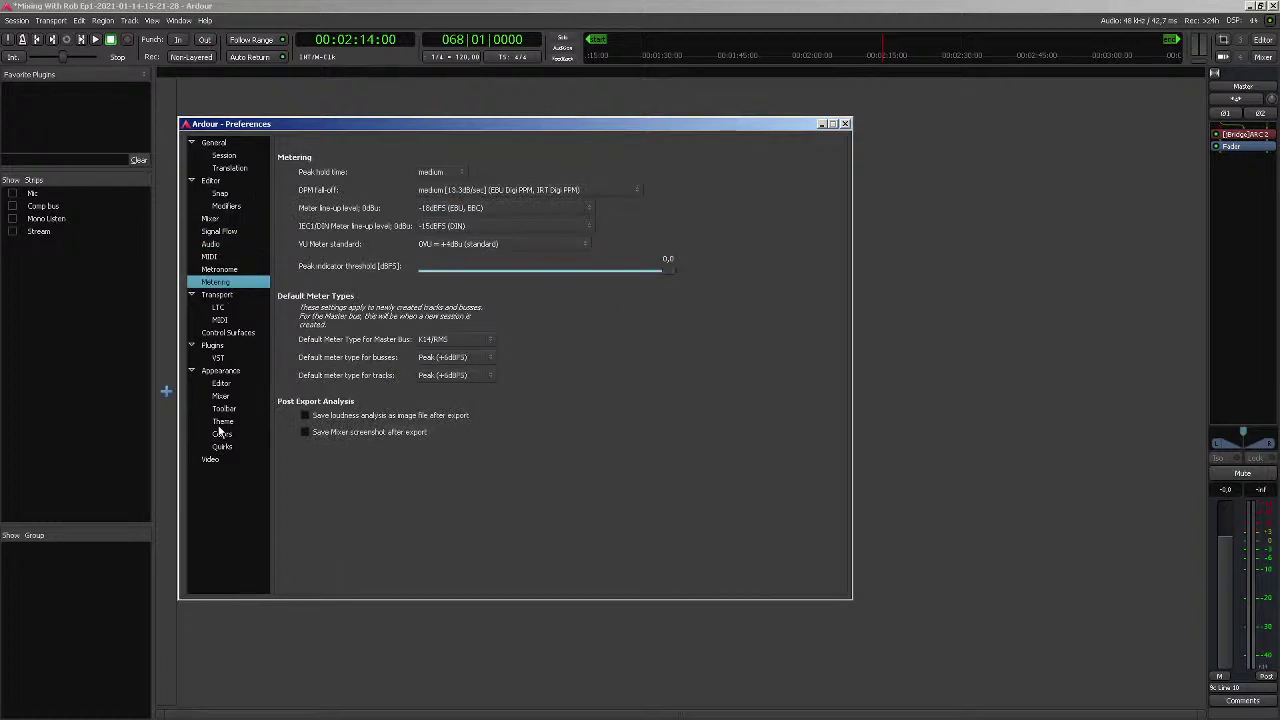
left_click(226, 346)
left_click(224, 358)
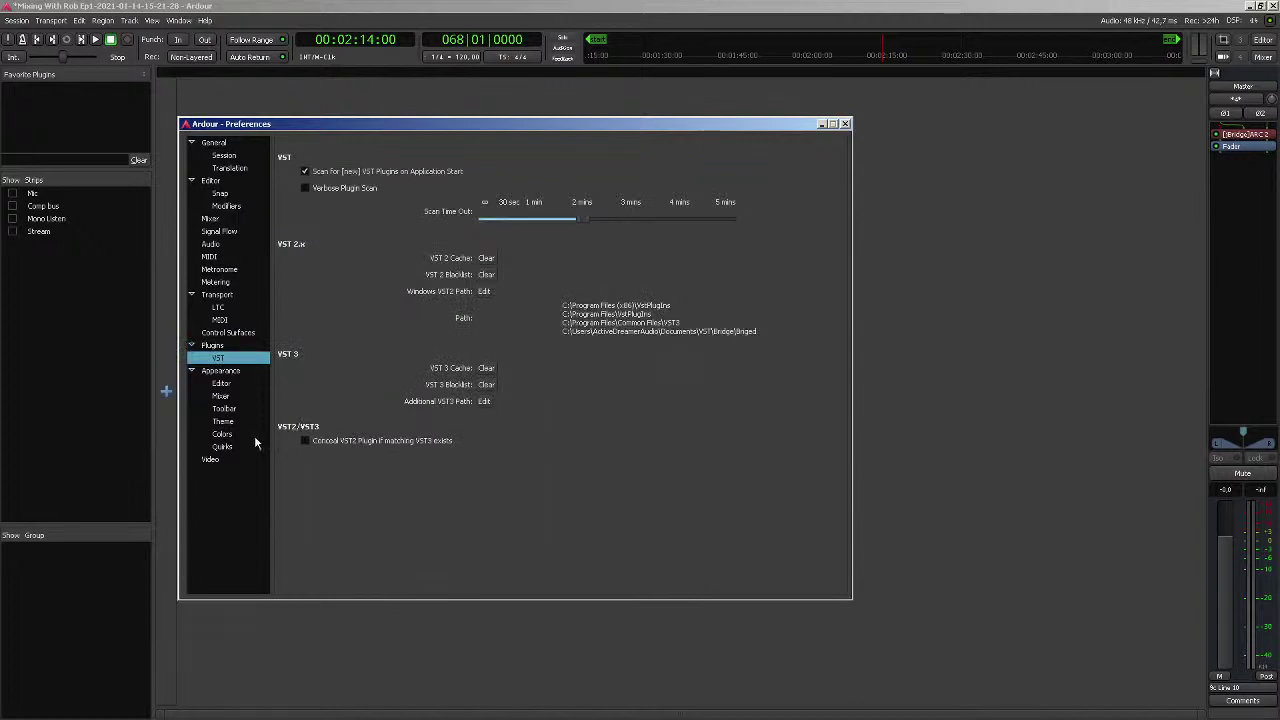
left_click(233, 384)
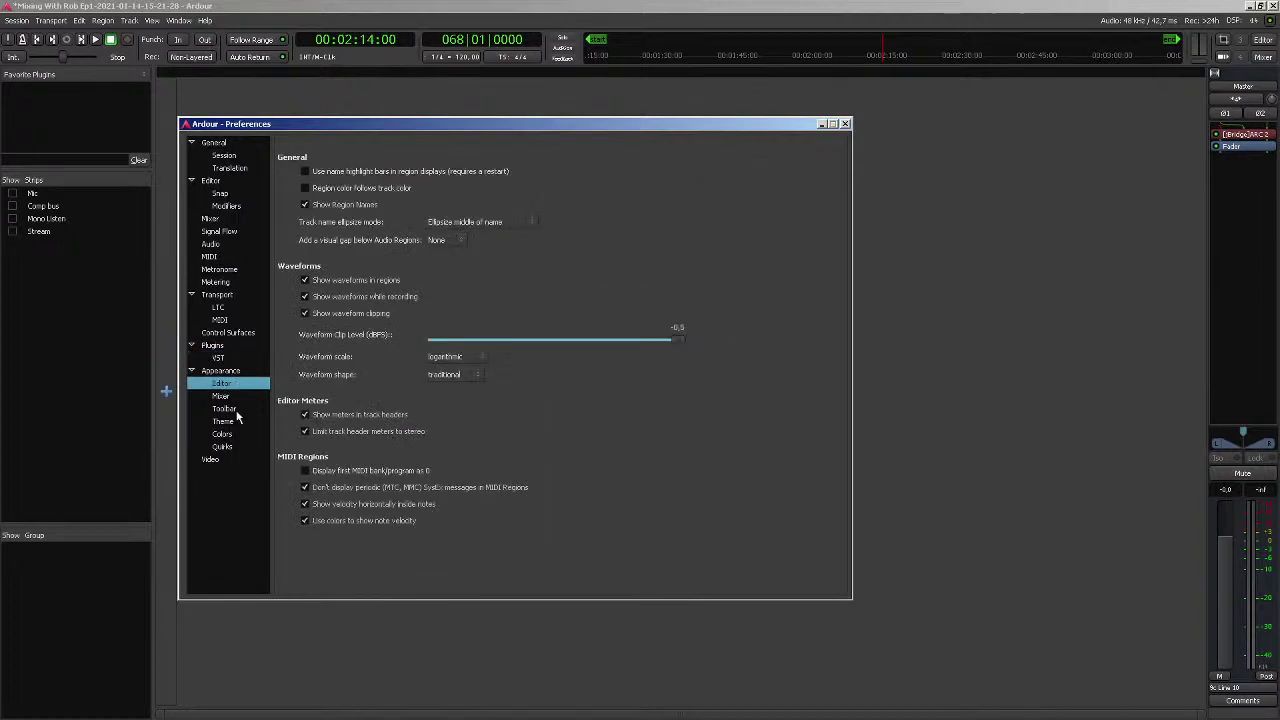
left_click(240, 373)
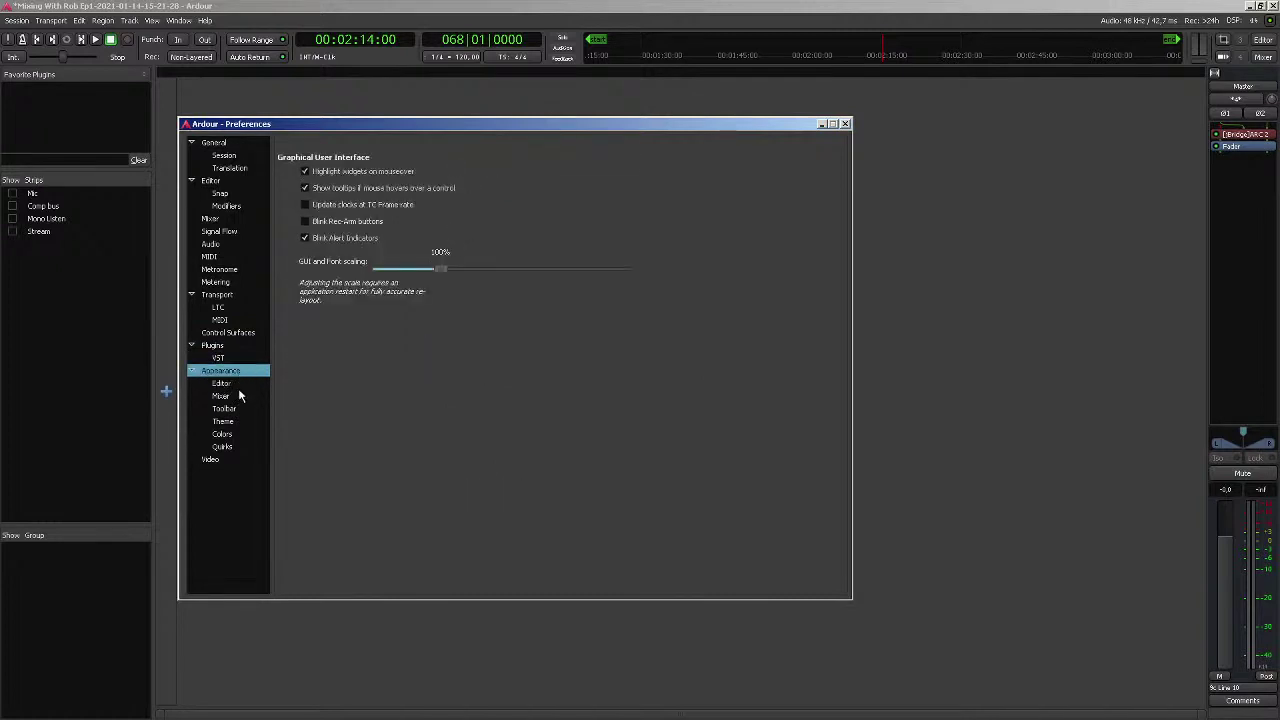
left_click(240, 396)
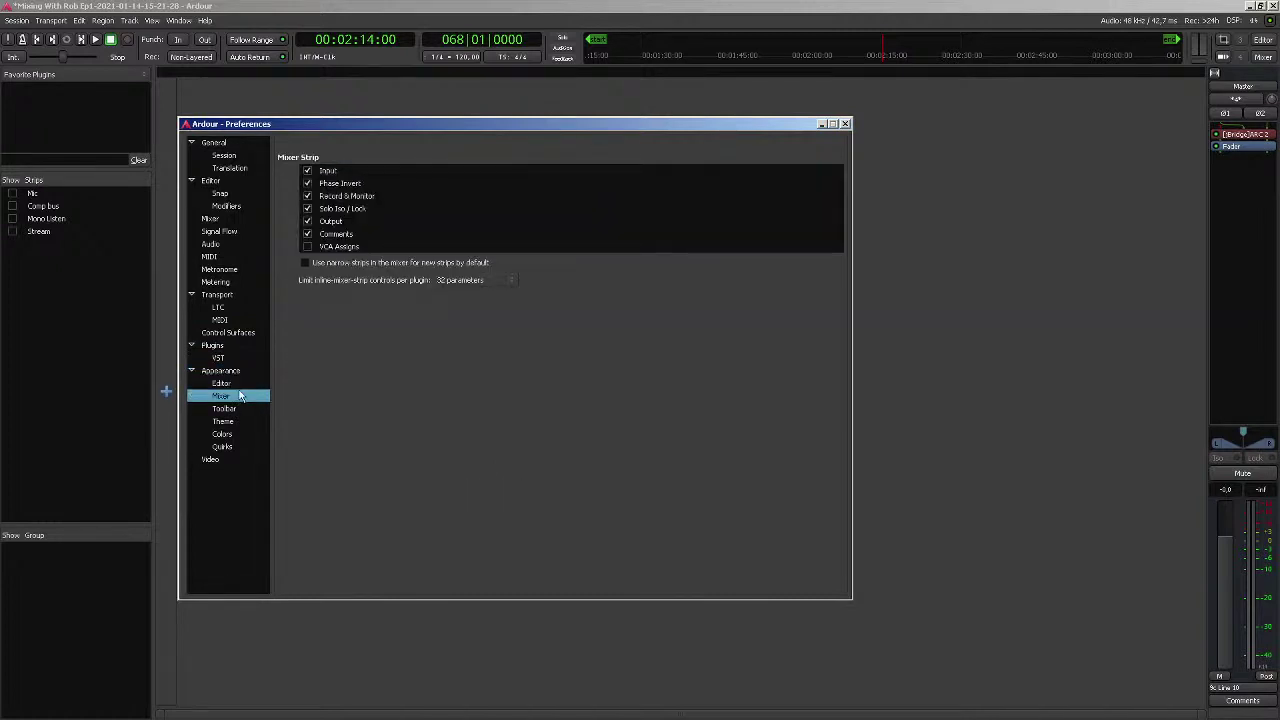
left_click(845, 125)
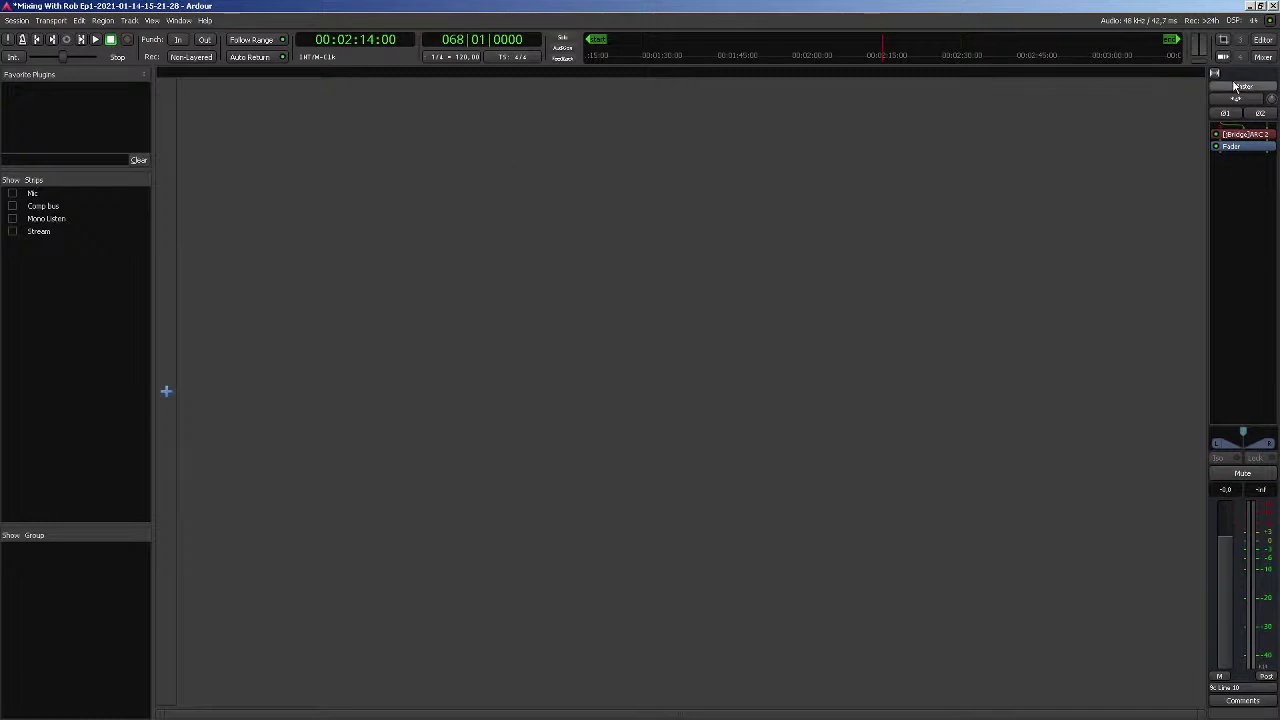
From the Editor, start a media import and browse WorkDrive (E:) to the drum multitracks folder inside the current session's Source folder
left_click(1263, 39)
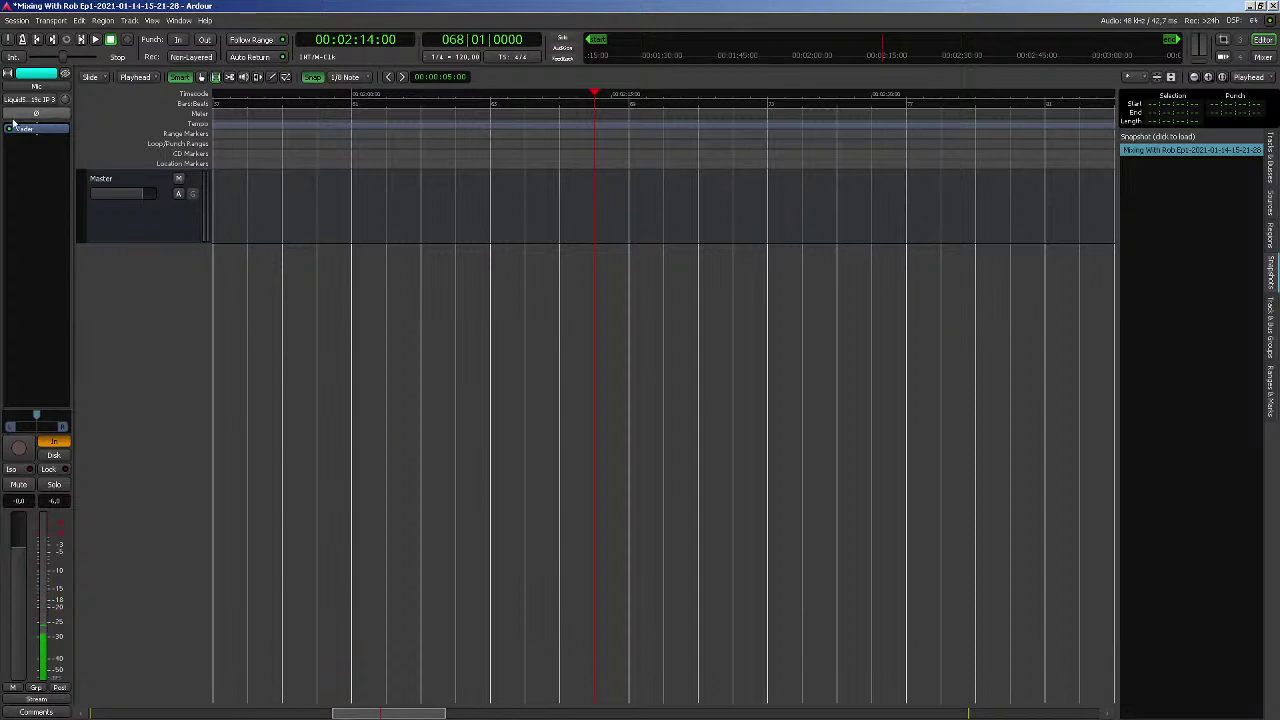
left_click(19, 21)
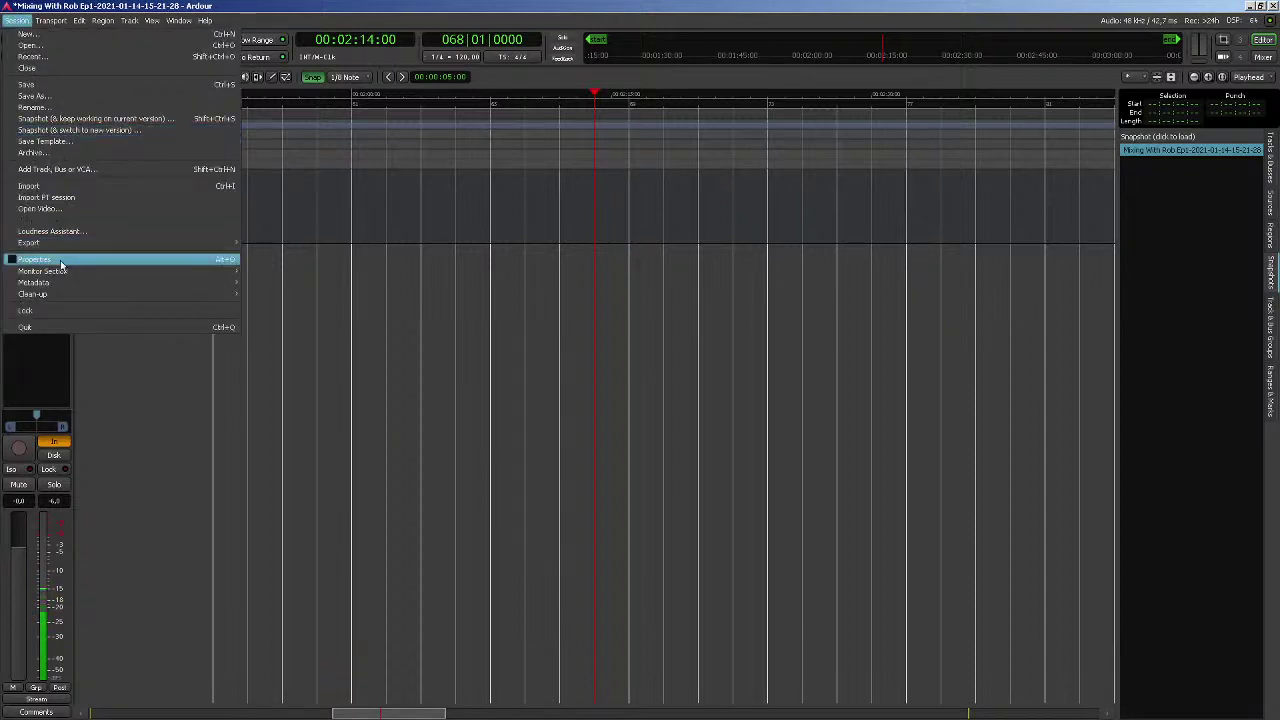
left_click(62, 186)
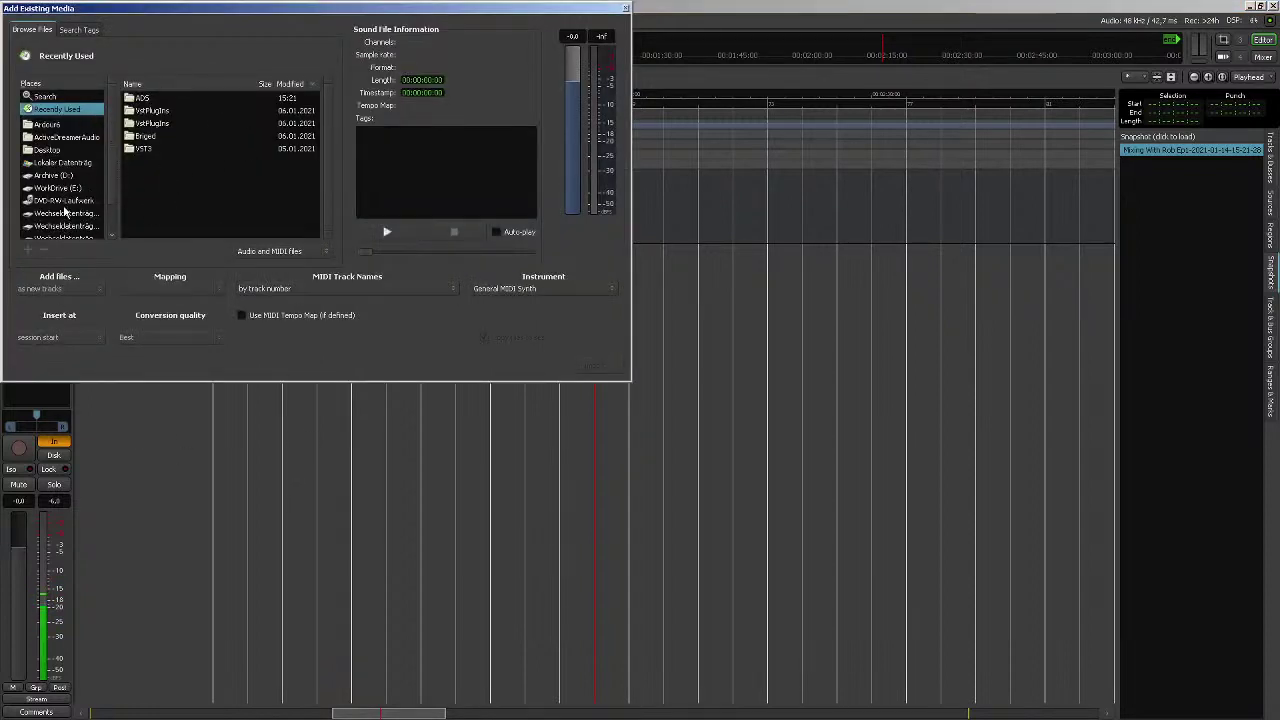
left_click(57, 177)
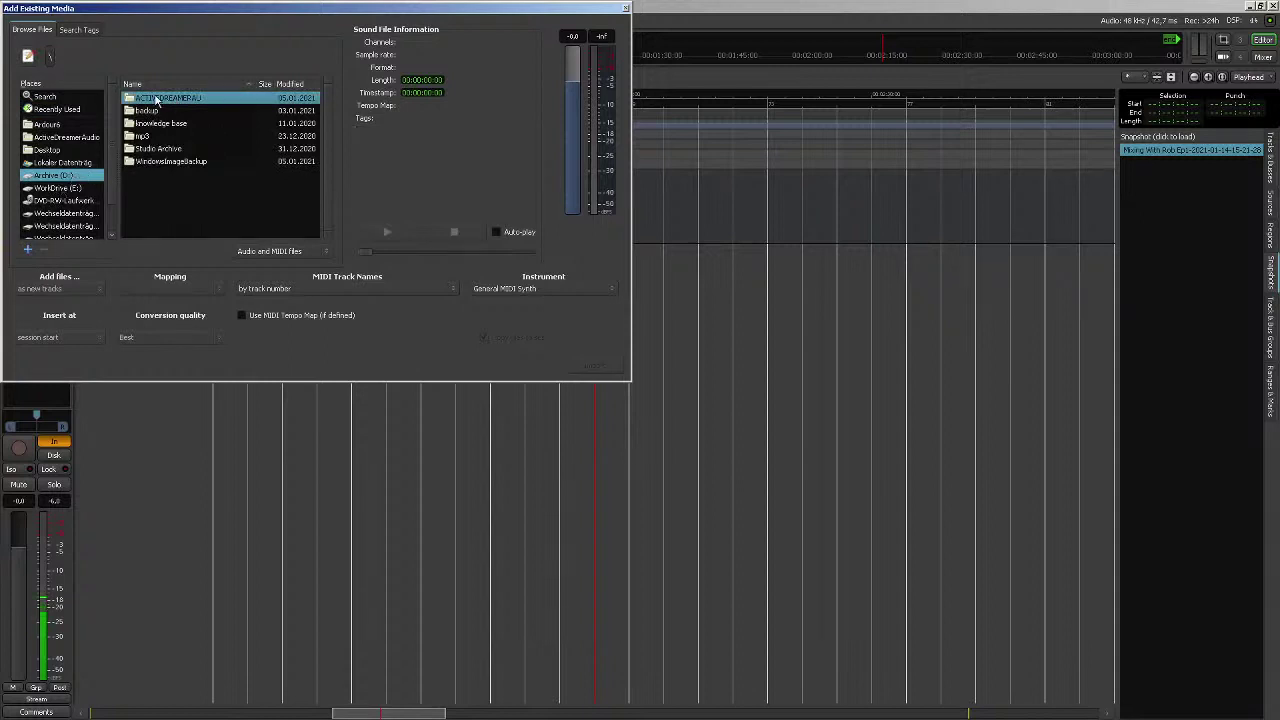
left_click(56, 189)
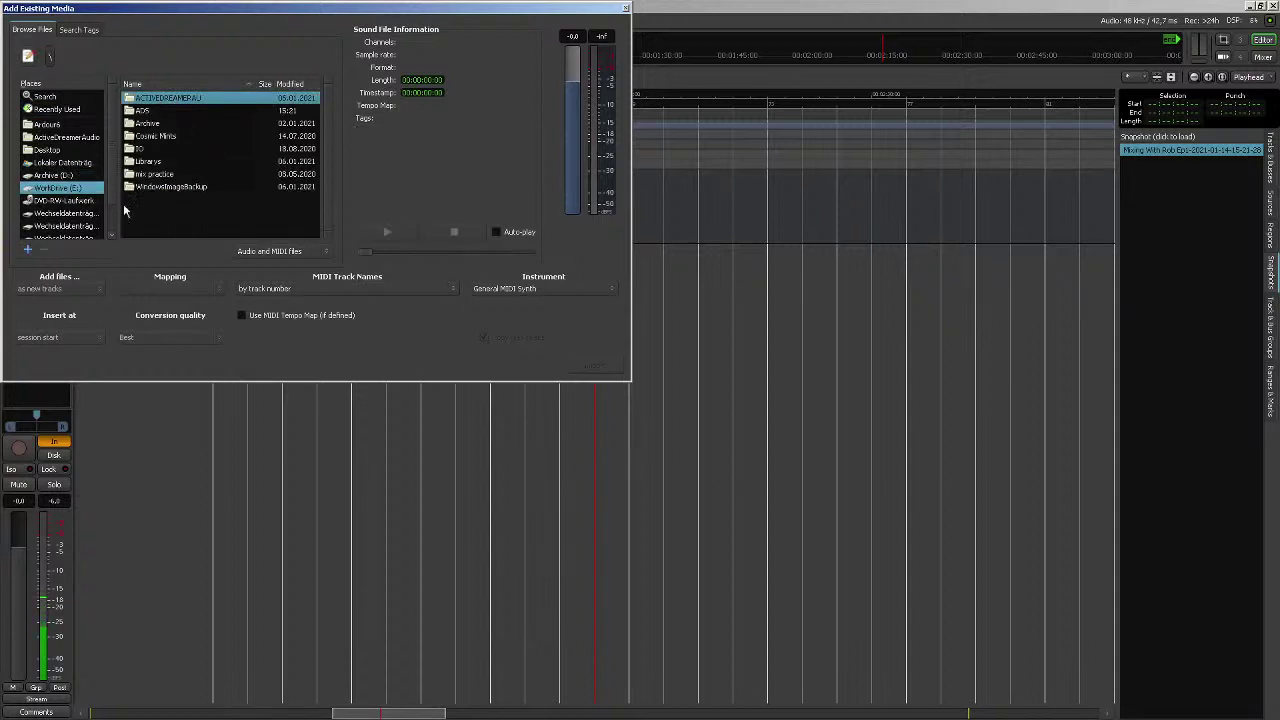
double_click(150, 112)
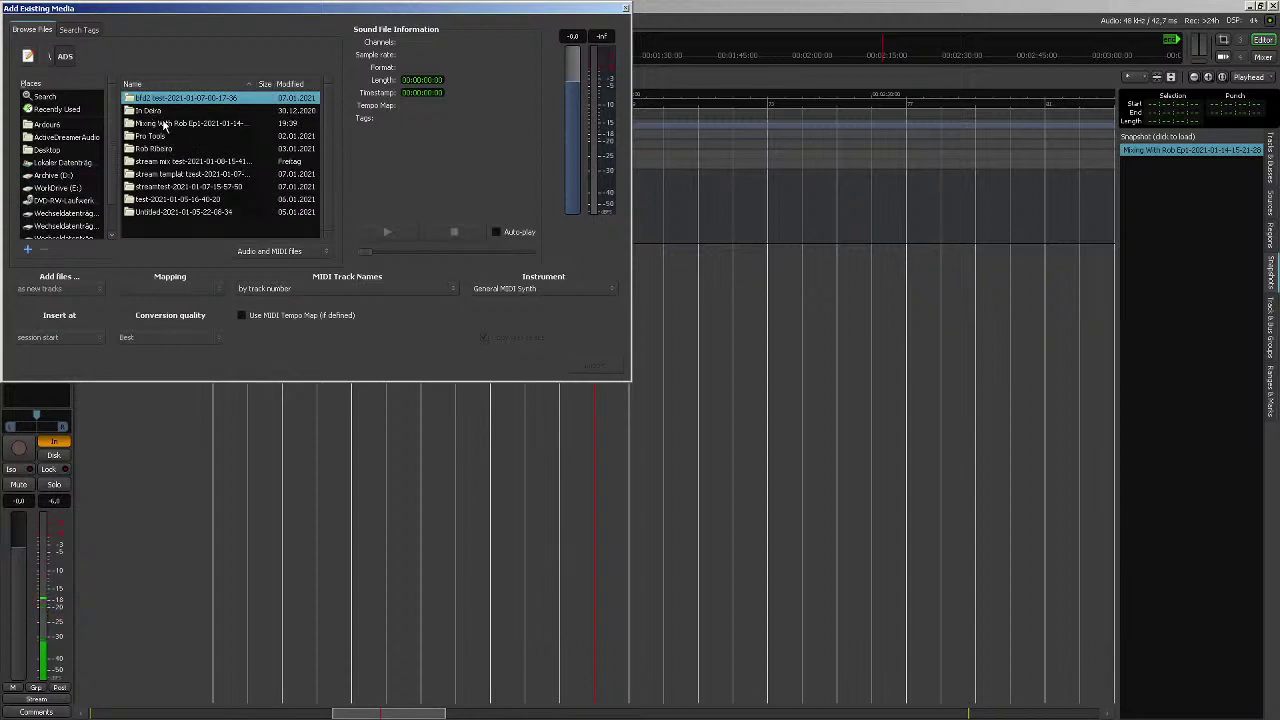
double_click(164, 124)
double_click(143, 187)
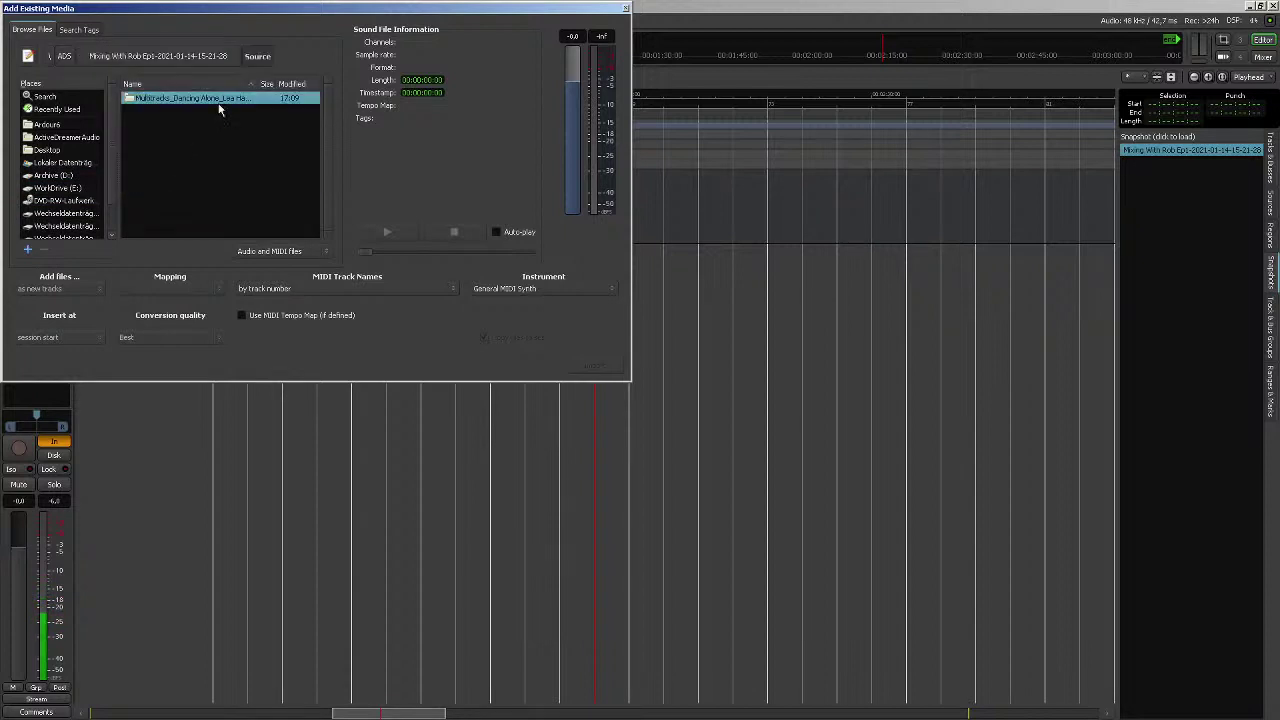
double_click(166, 101)
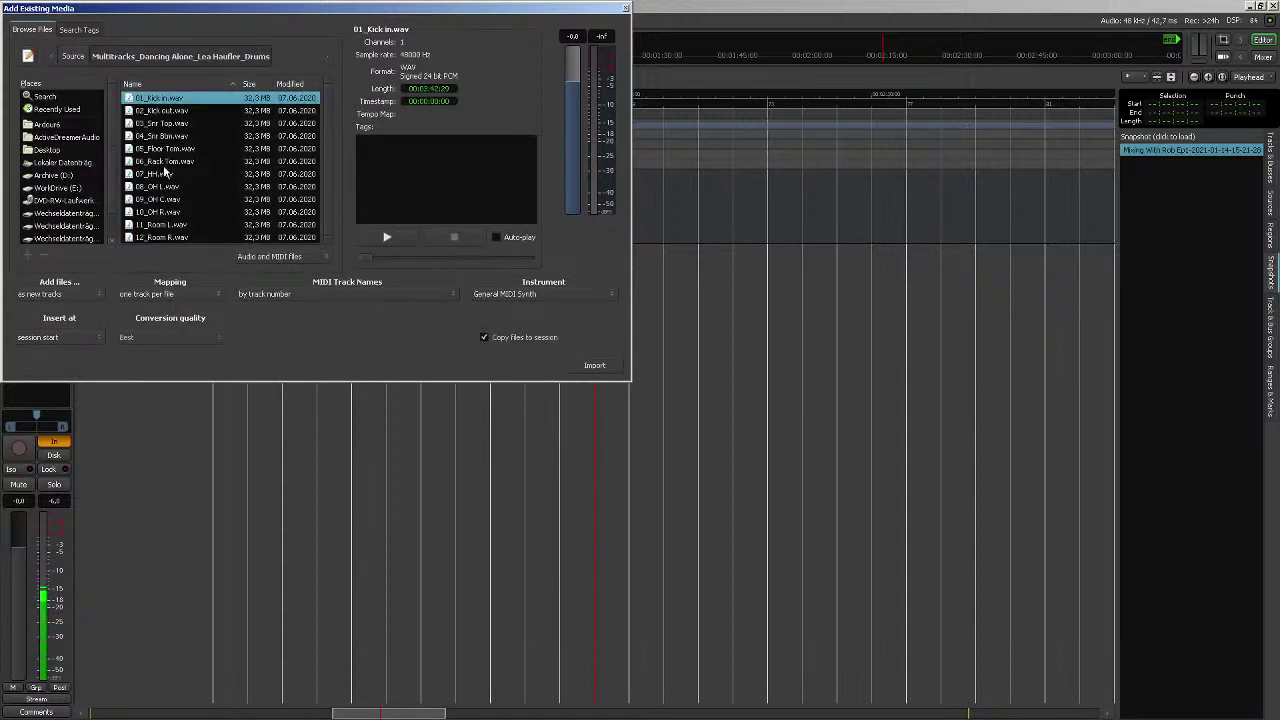
Import all twelve drum files, 01_Kick in.wav to 12_Room R.wav, as new tracks at session start, copied to the session, and close the import dialog
left_click(180, 239)
left_click(160, 98)
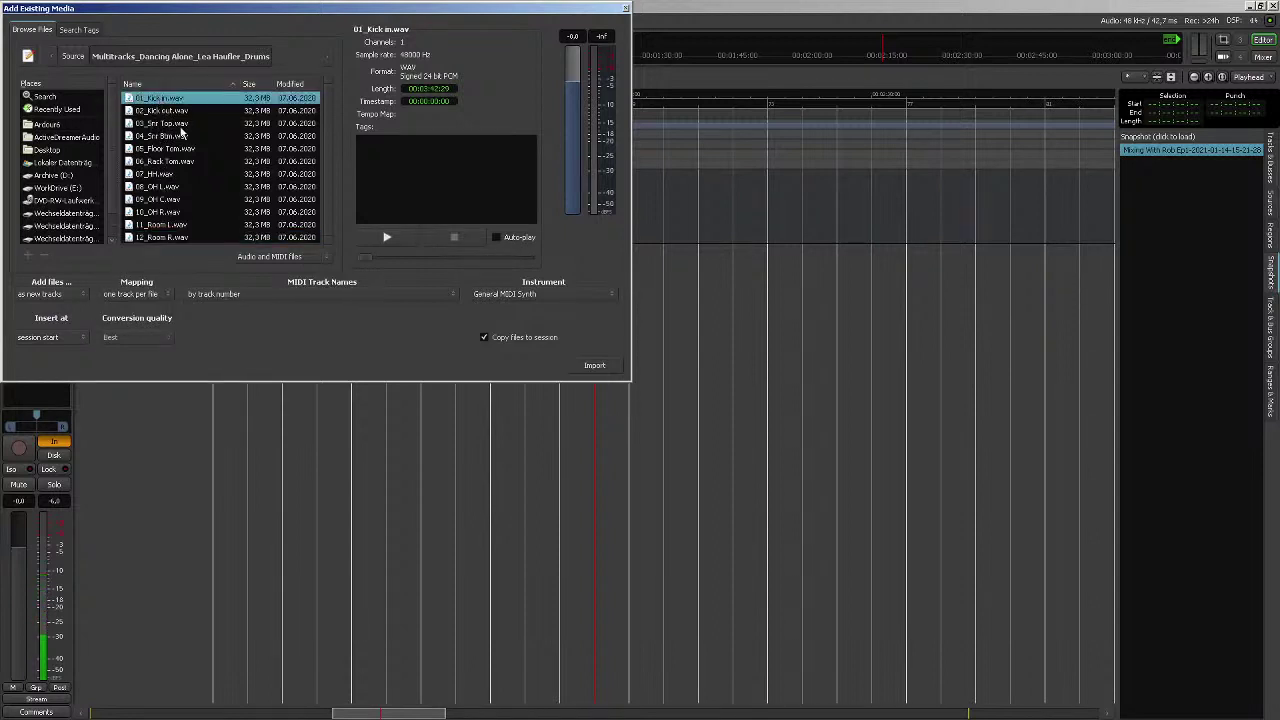
left_click(170, 239, "shift")
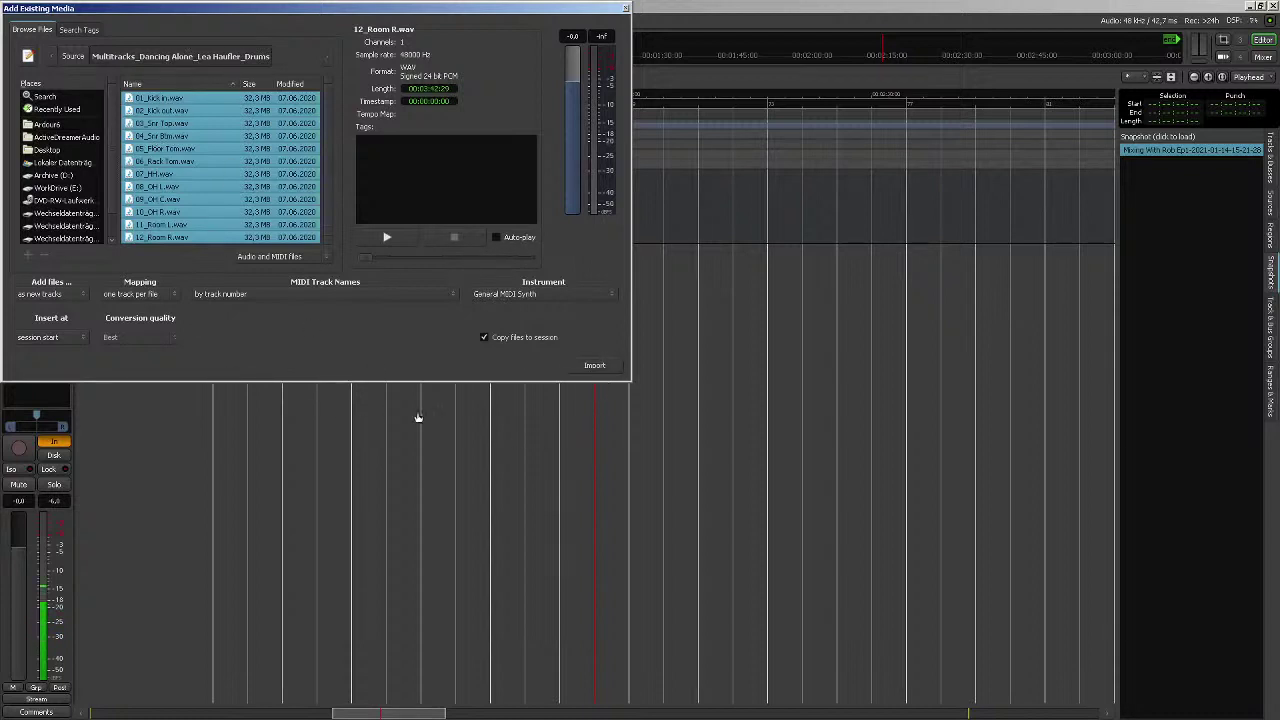
left_click(495, 341)
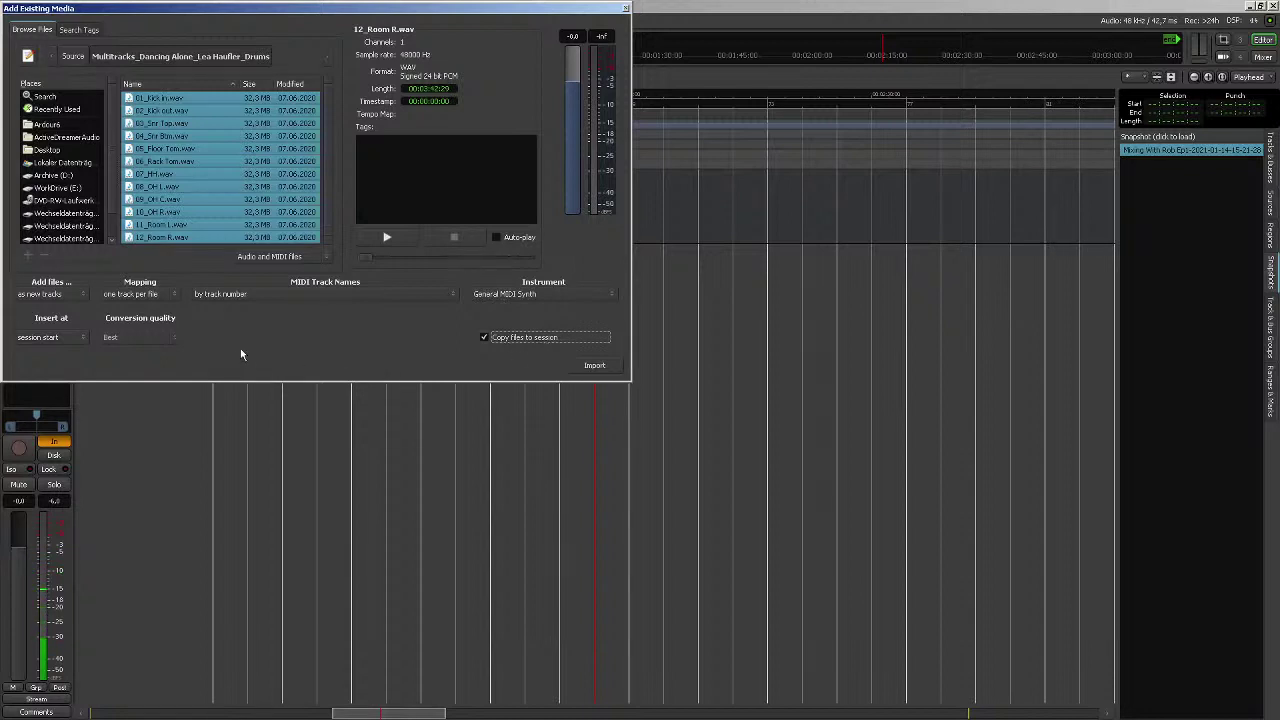
left_click(590, 367)
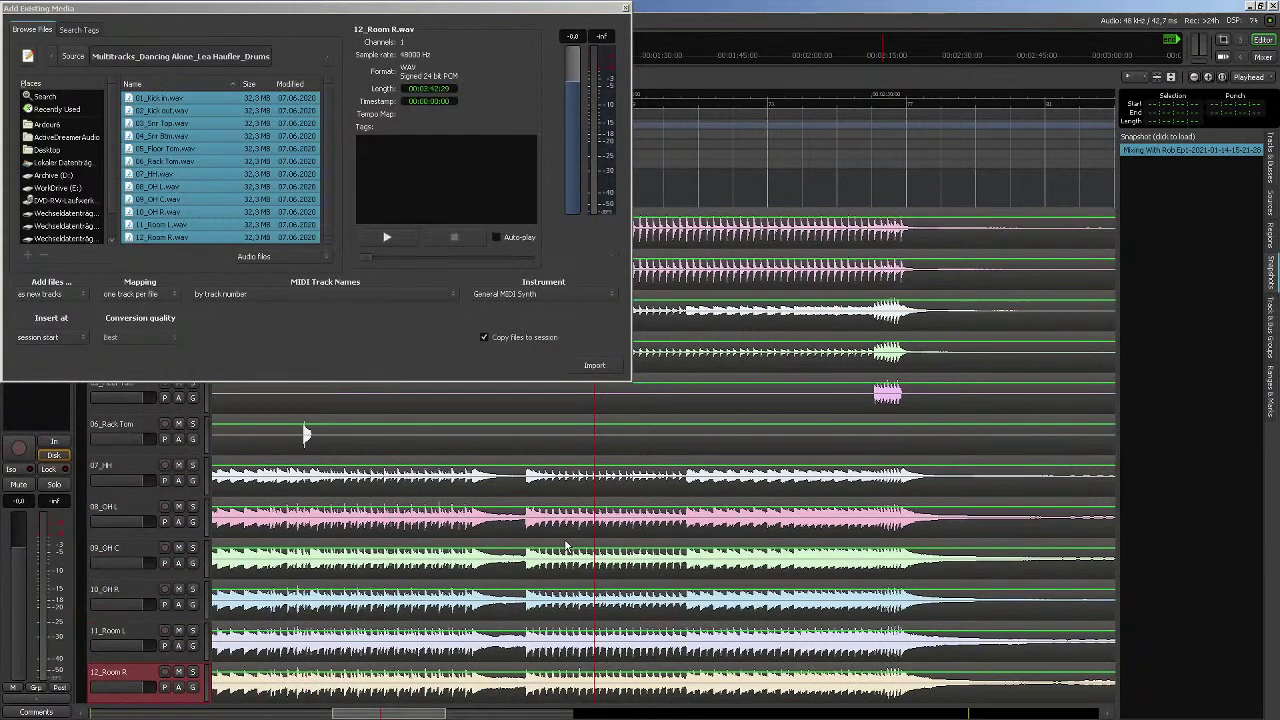
left_click(625, 8)
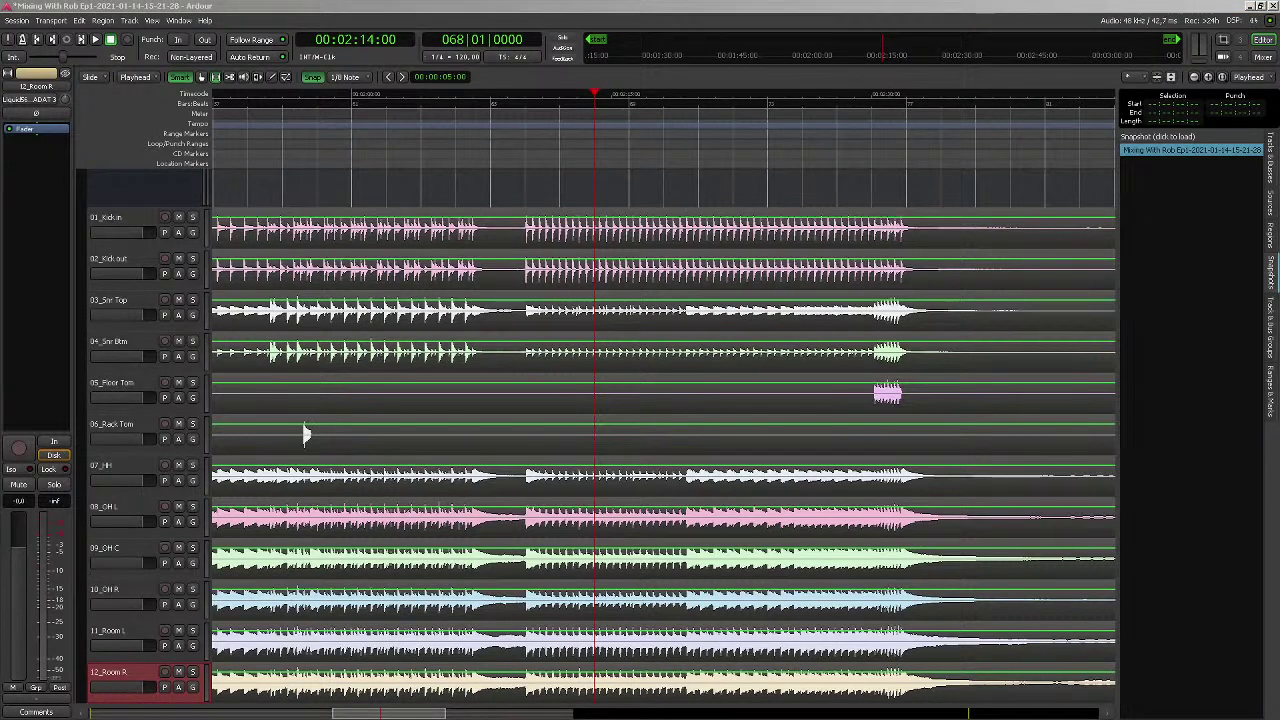
Switch to the web browser and view the Links page at the end of MWR_Sheet 200114.pdf
key("alt+Tab")
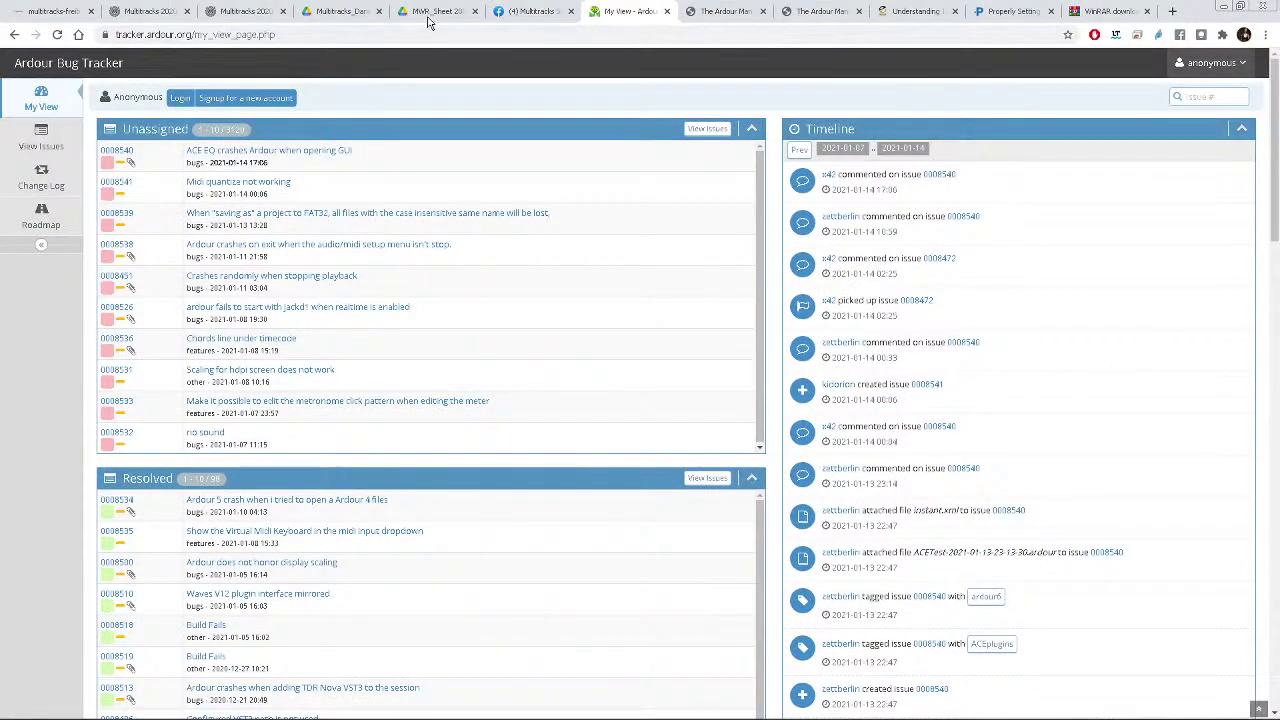
left_click(362, 18)
left_click(422, 14)
left_click(527, 10)
left_click(449, 14)
scroll(607, 400, "down", 15)
scroll(607, 404, "down", 20)
scroll(606, 409, "down", 12)
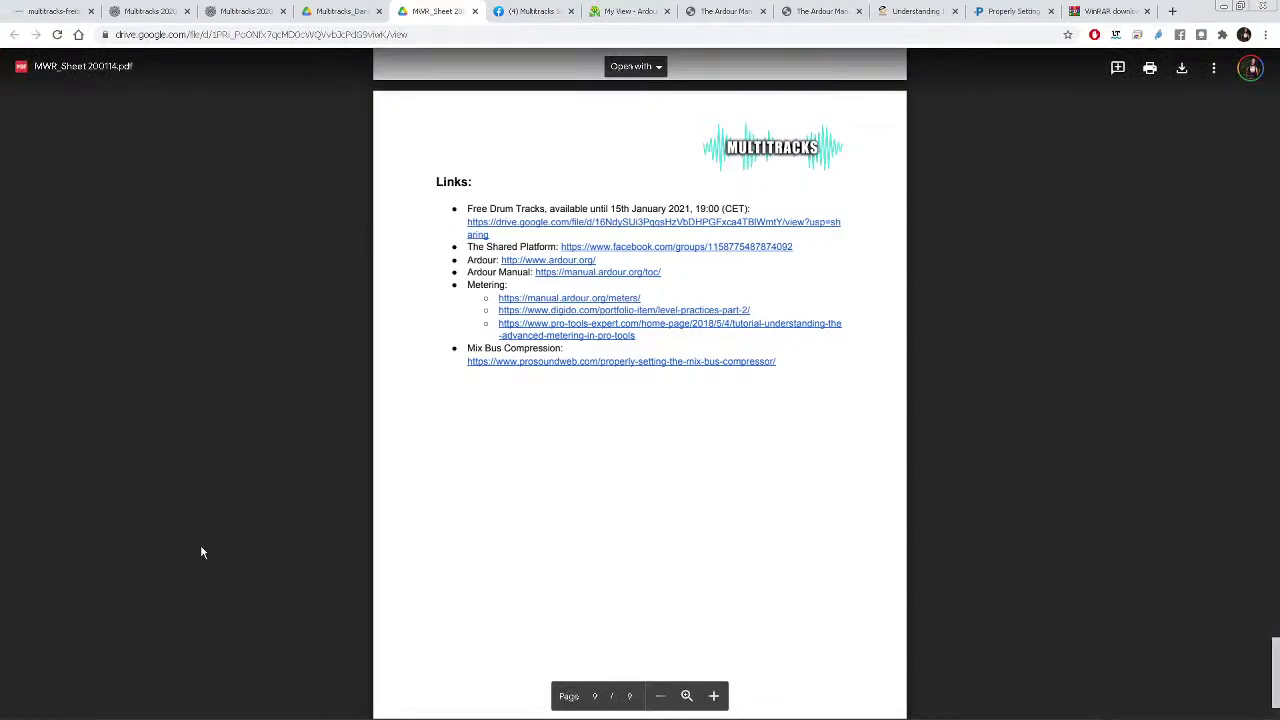
Skim the English part of MWR_Sheet 200114.pdf from its first page and highlight the whole Checking Phase section on page 4
scroll(294, 463, "up", 7)
left_click_drag(1273, 607, 1273, 80)
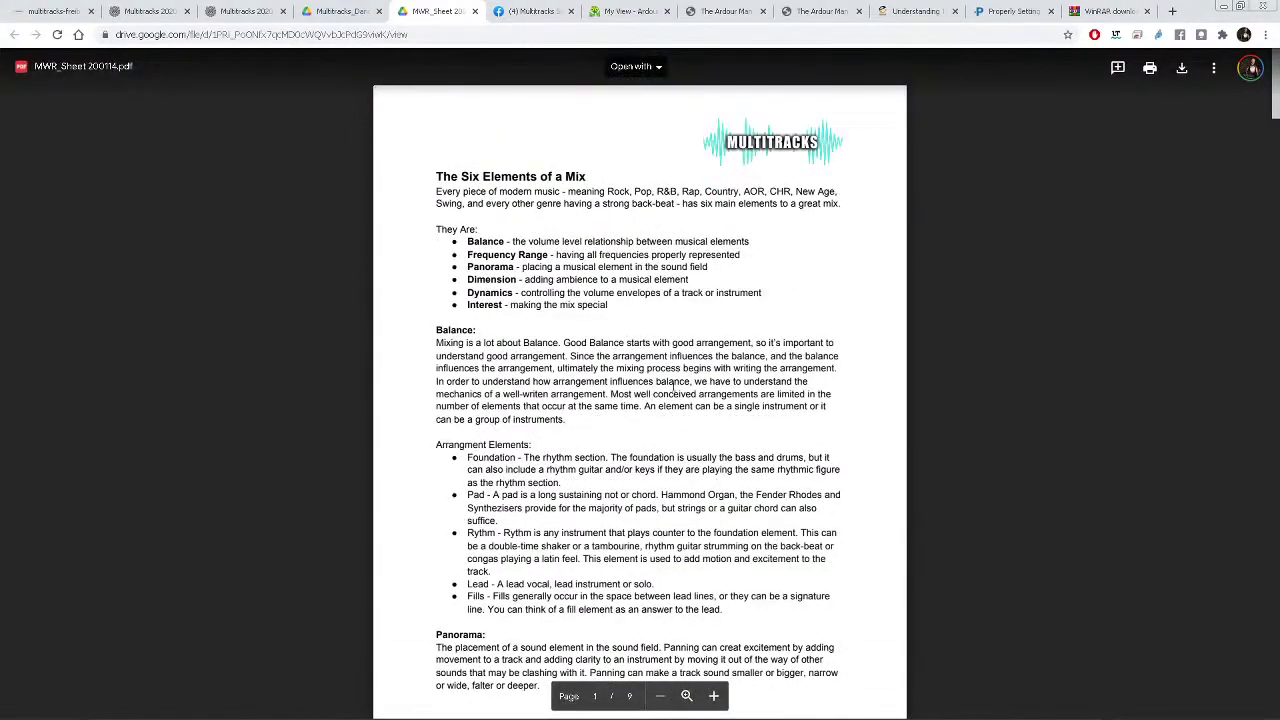
scroll(592, 452, "down", 15)
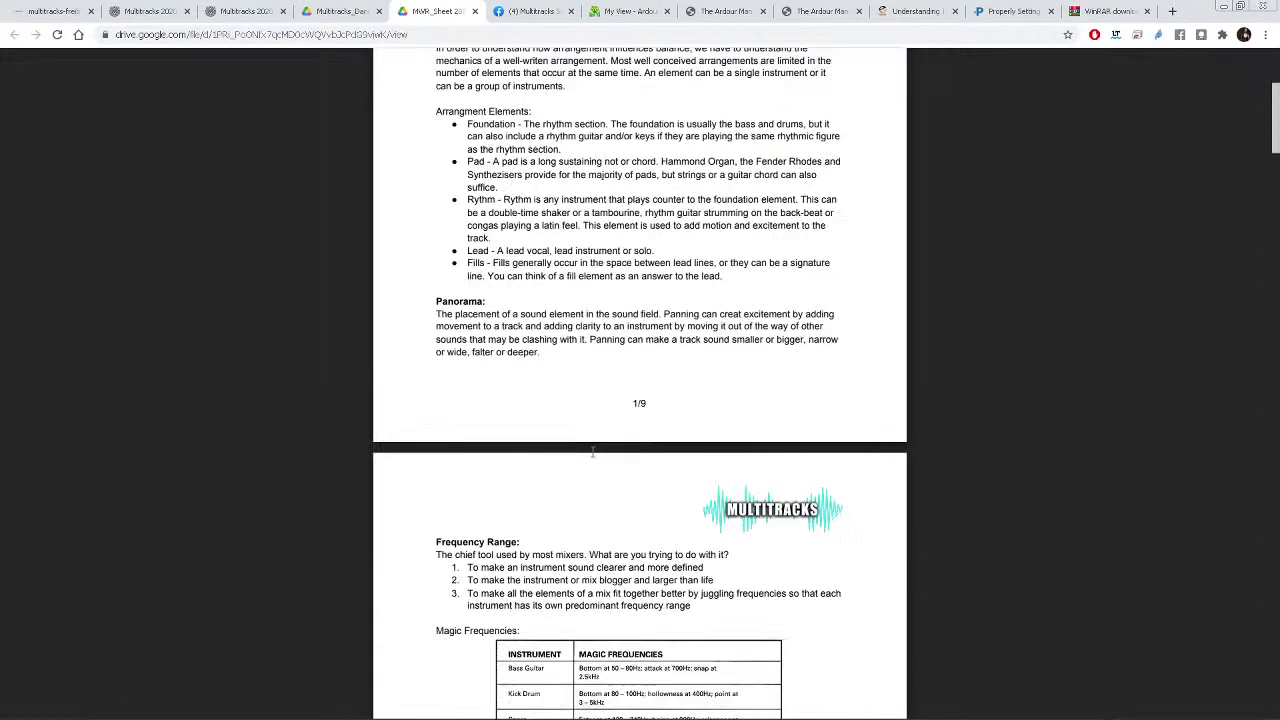
scroll(592, 455, "down", 3)
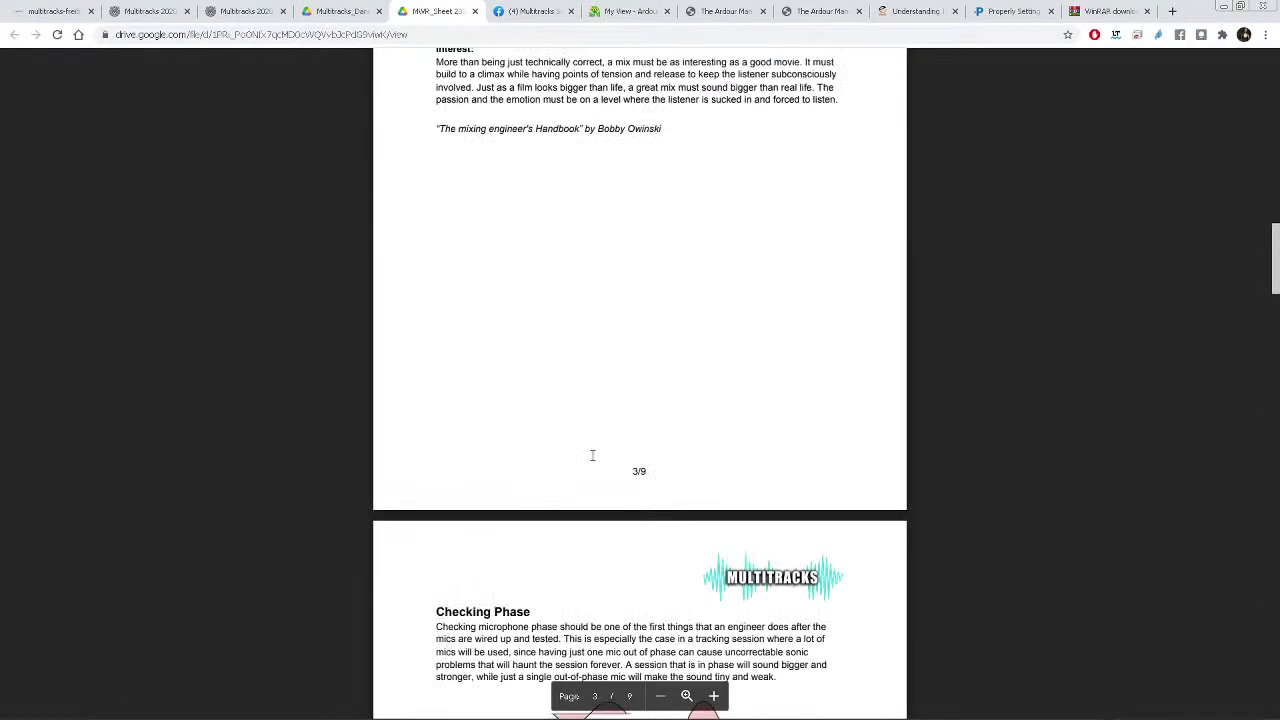
scroll(592, 455, "down", 3)
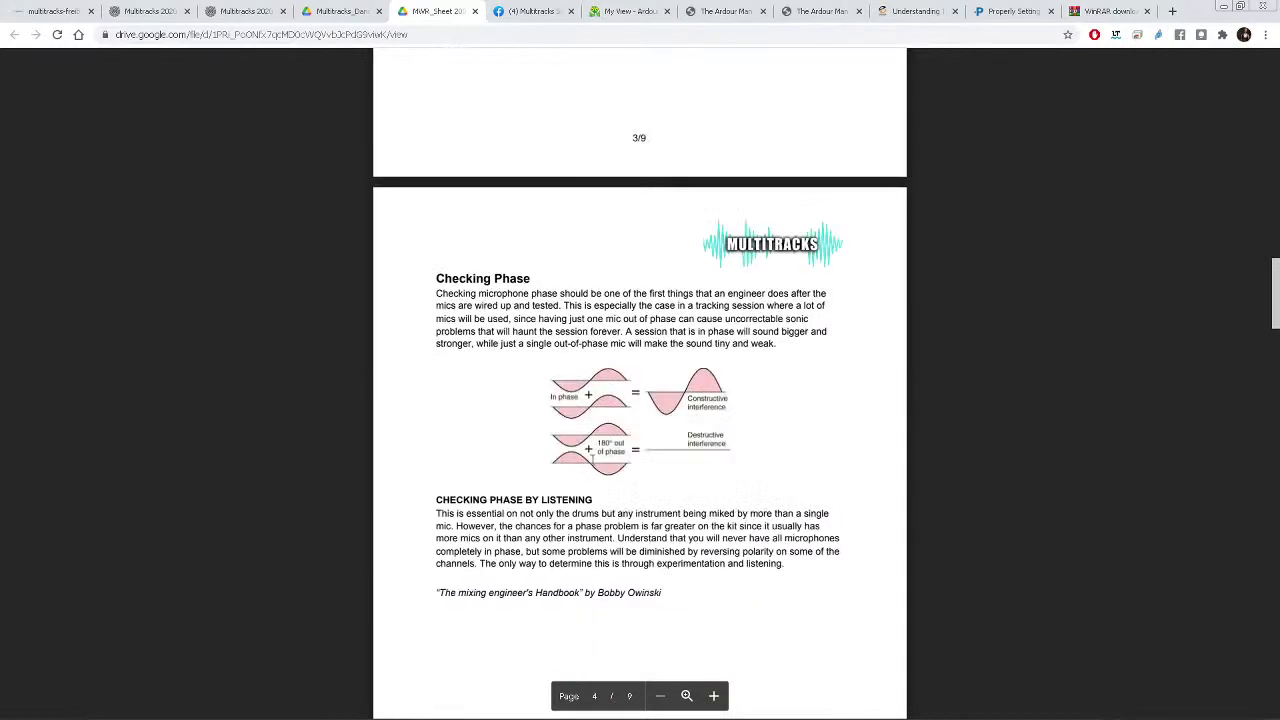
left_click_drag(437, 279, 661, 597)
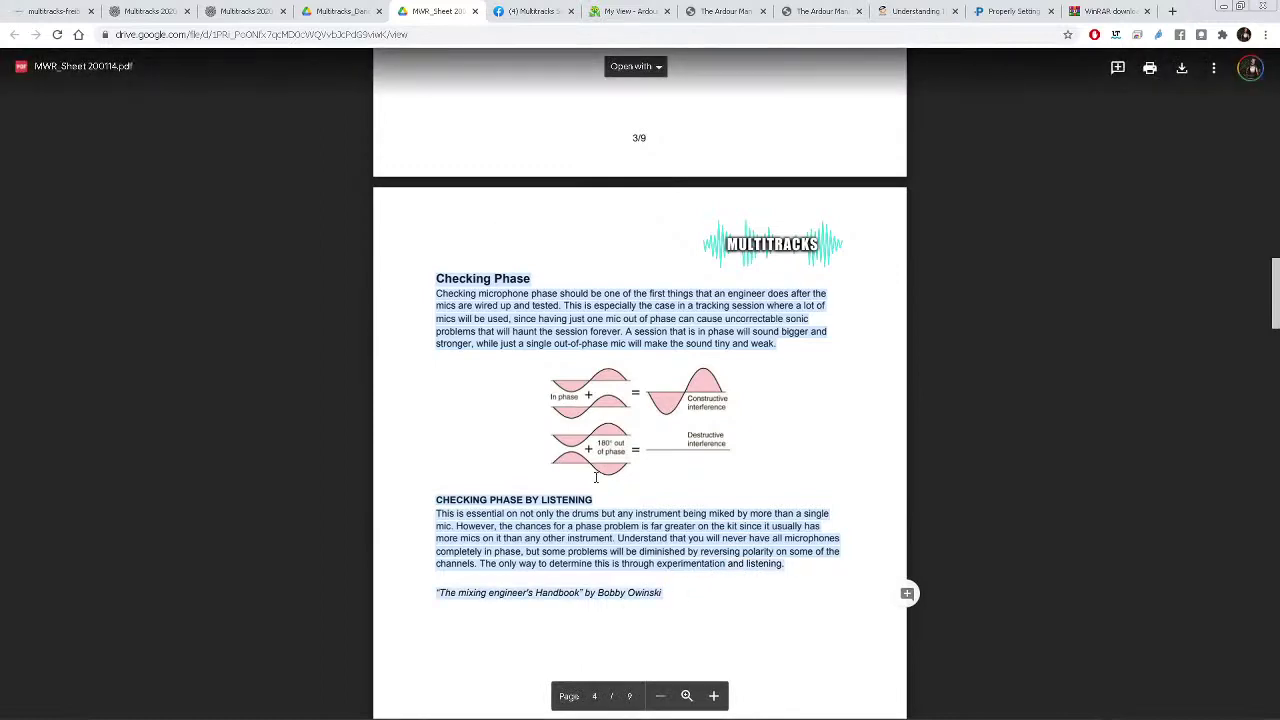
Look through the German version of the sheet, from Die sechs Elemente einer Mischung to the Magische Frequenzen table
scroll(592, 480, "down", 7)
scroll(592, 480, "down", 2)
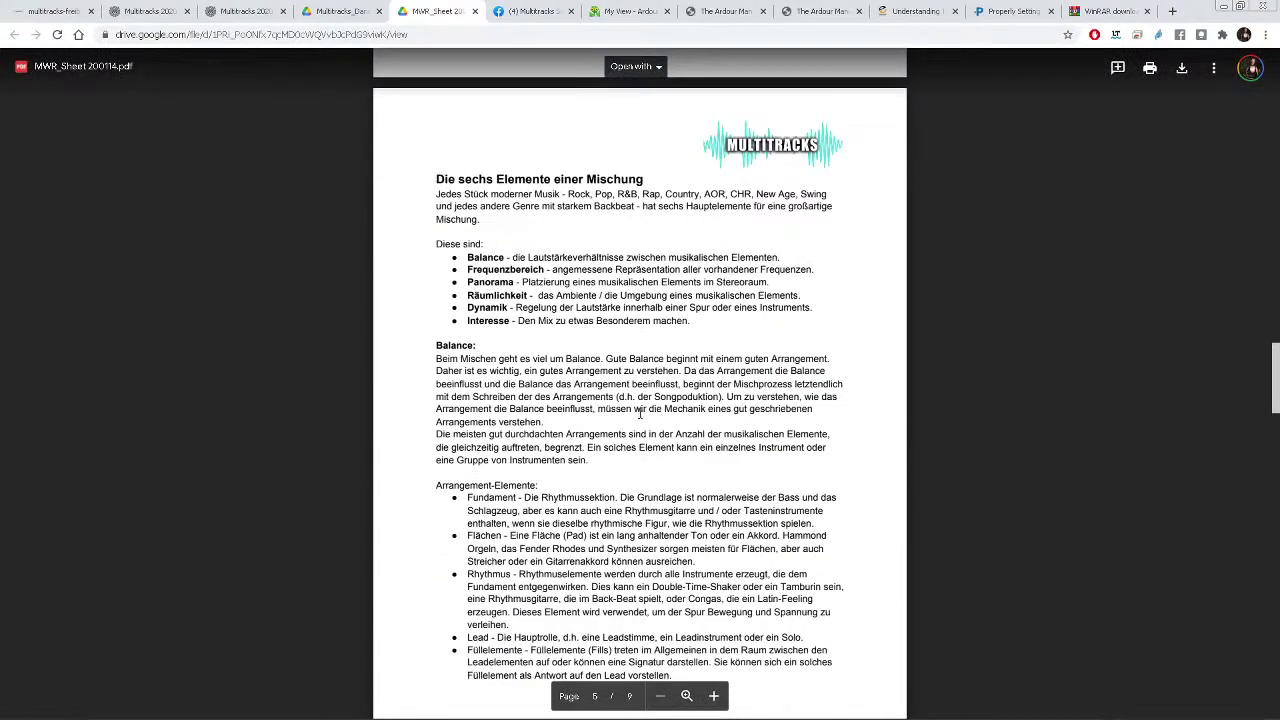
scroll(640, 415, "up", 10)
scroll(641, 410, "up", 8)
scroll(627, 368, "down", 4)
scroll(627, 368, "down", 15)
scroll(588, 517, "down", 5)
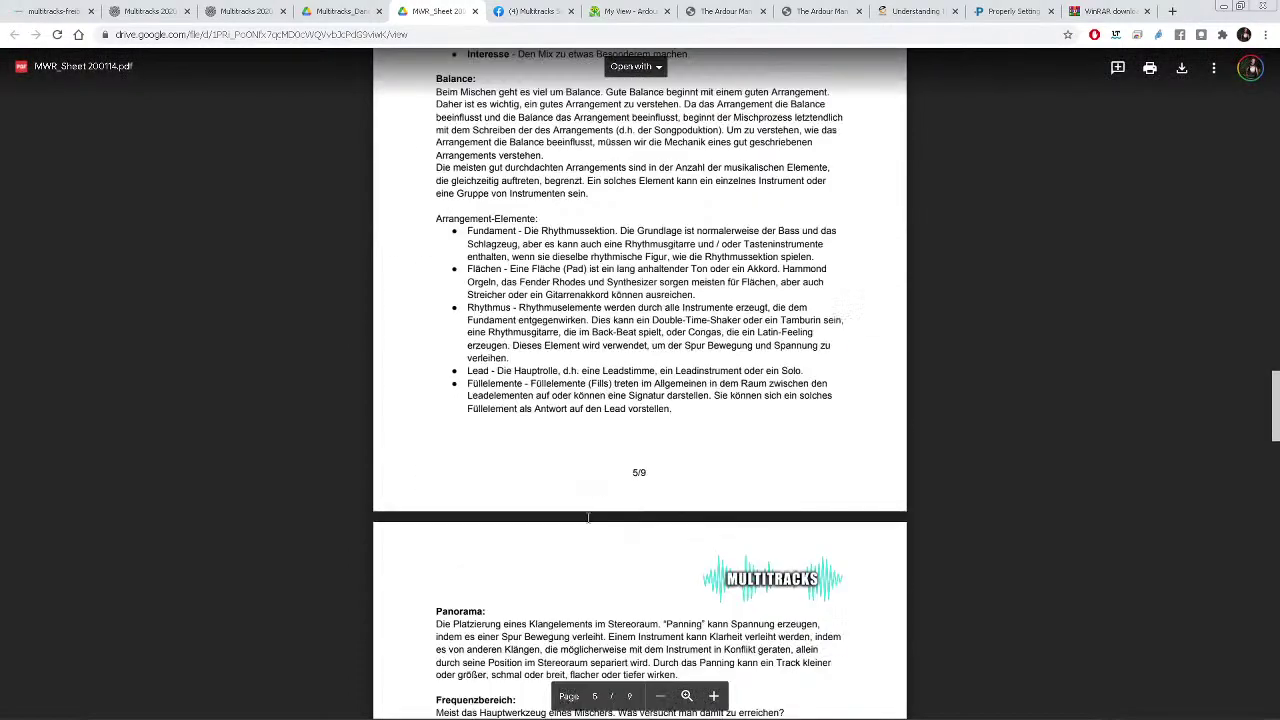
scroll(625, 345, "down", 4)
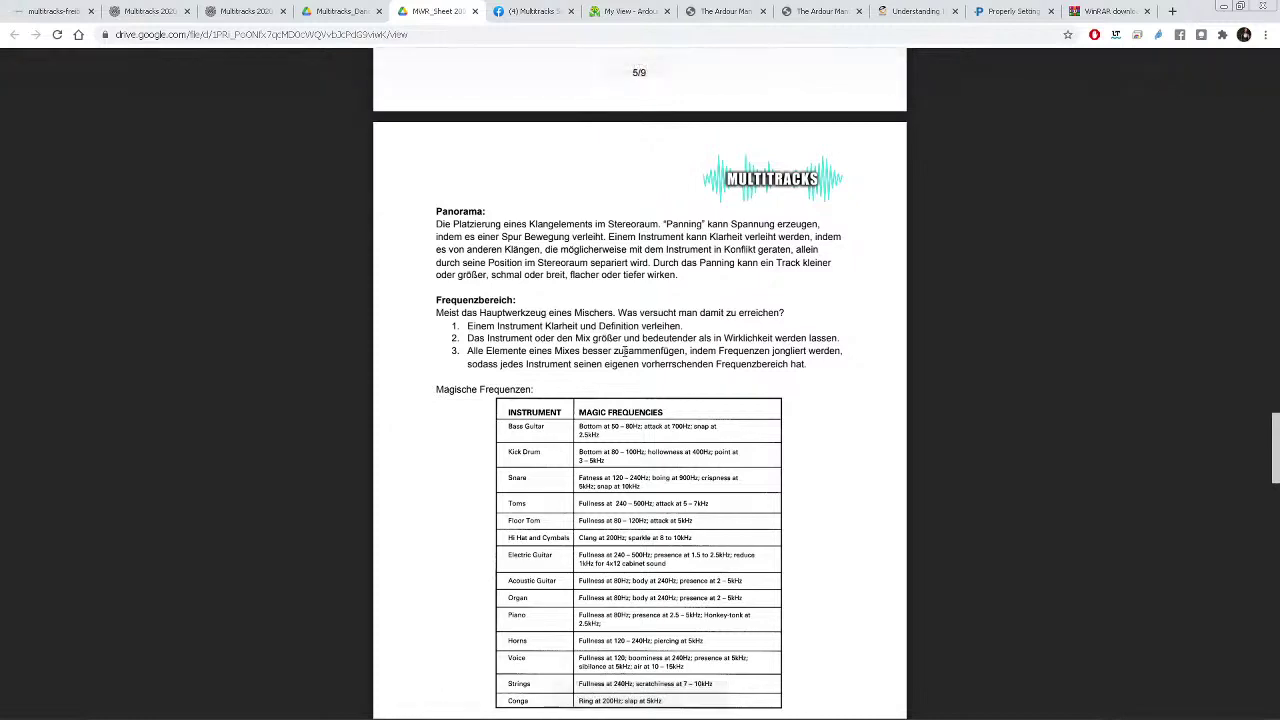
scroll(625, 352, "down", 2)
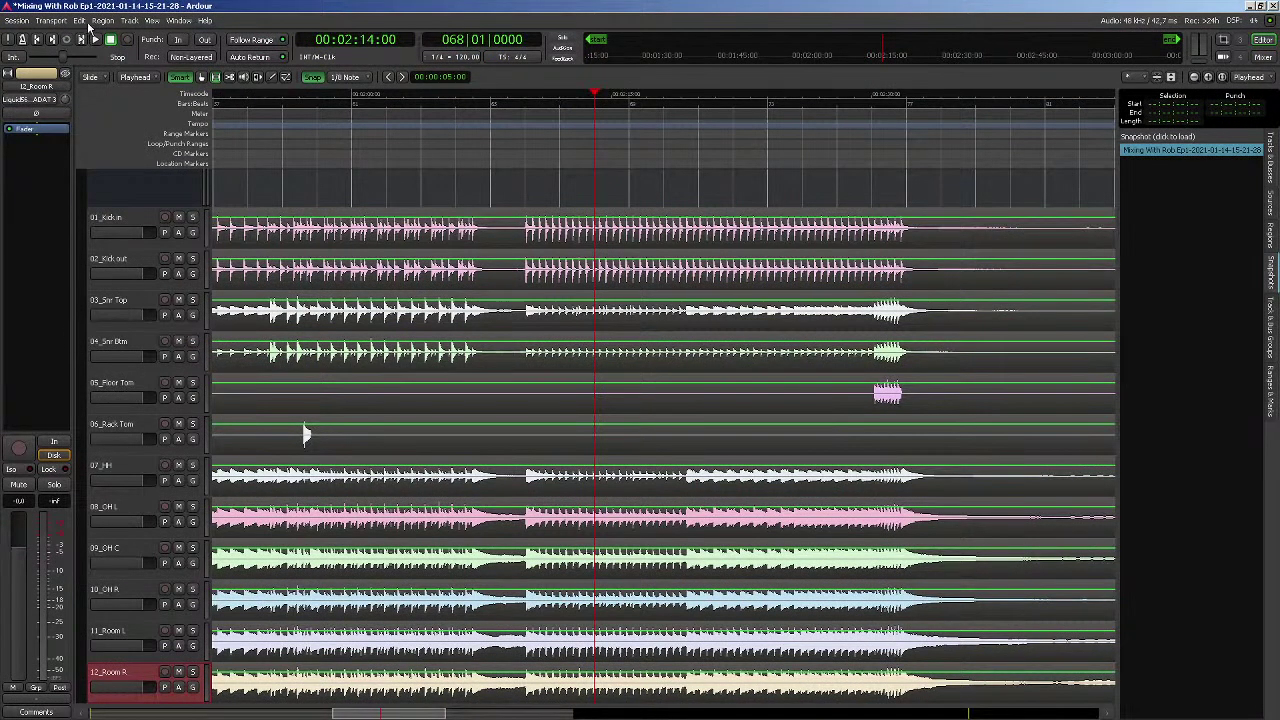
Switch to Ardour and review the sample format options under Media in the Session Properties, keep 24-bit integer, and close the dialog
left_click(17, 22)
mouse_move(52, 20)
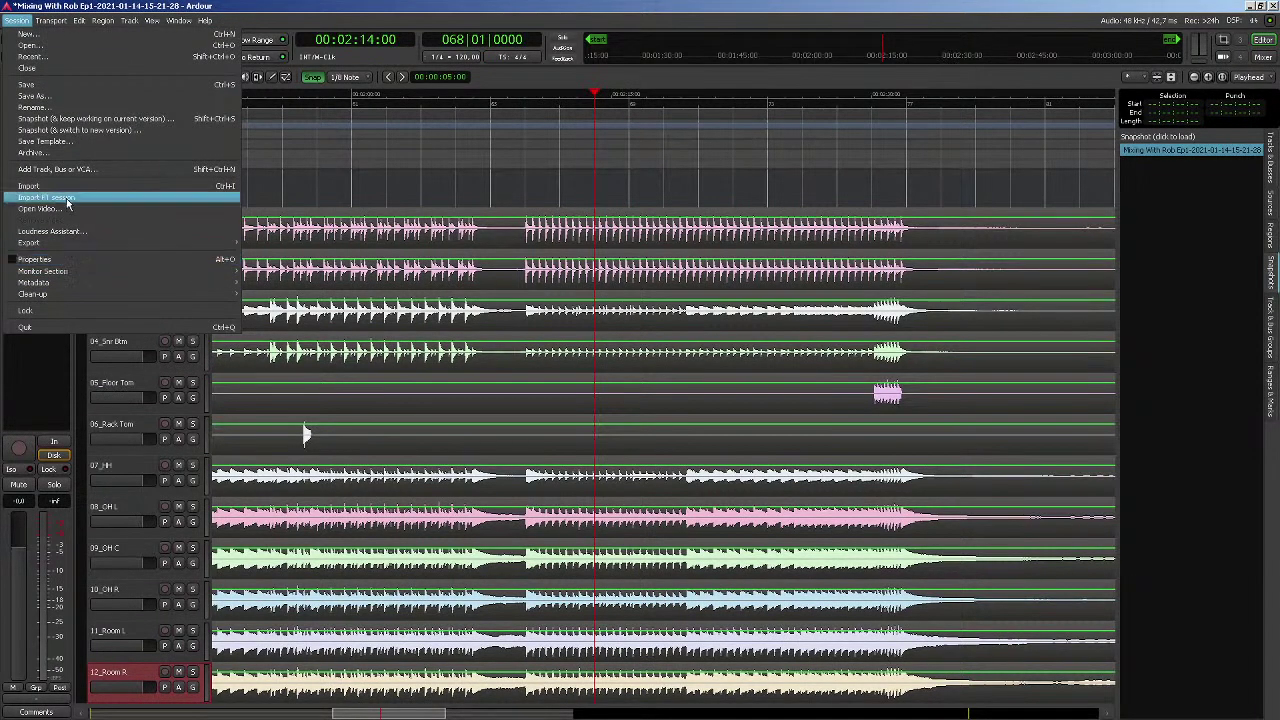
left_click(44, 259)
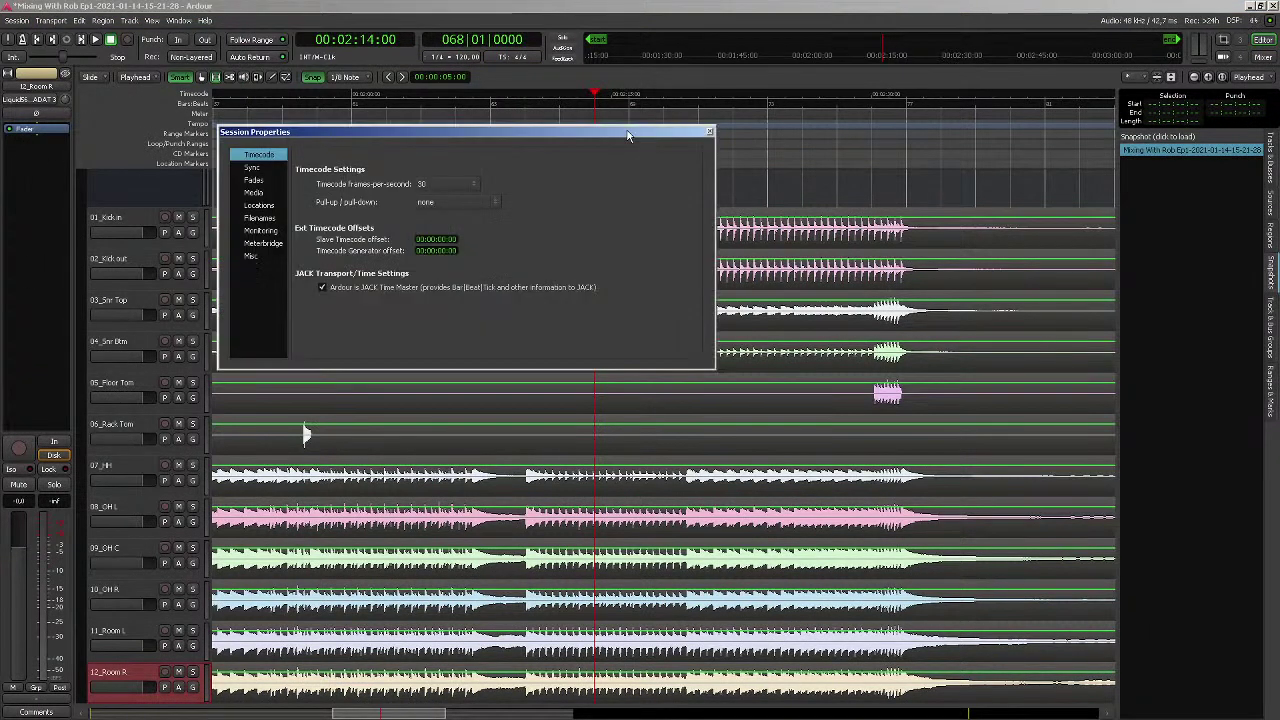
left_click(258, 193)
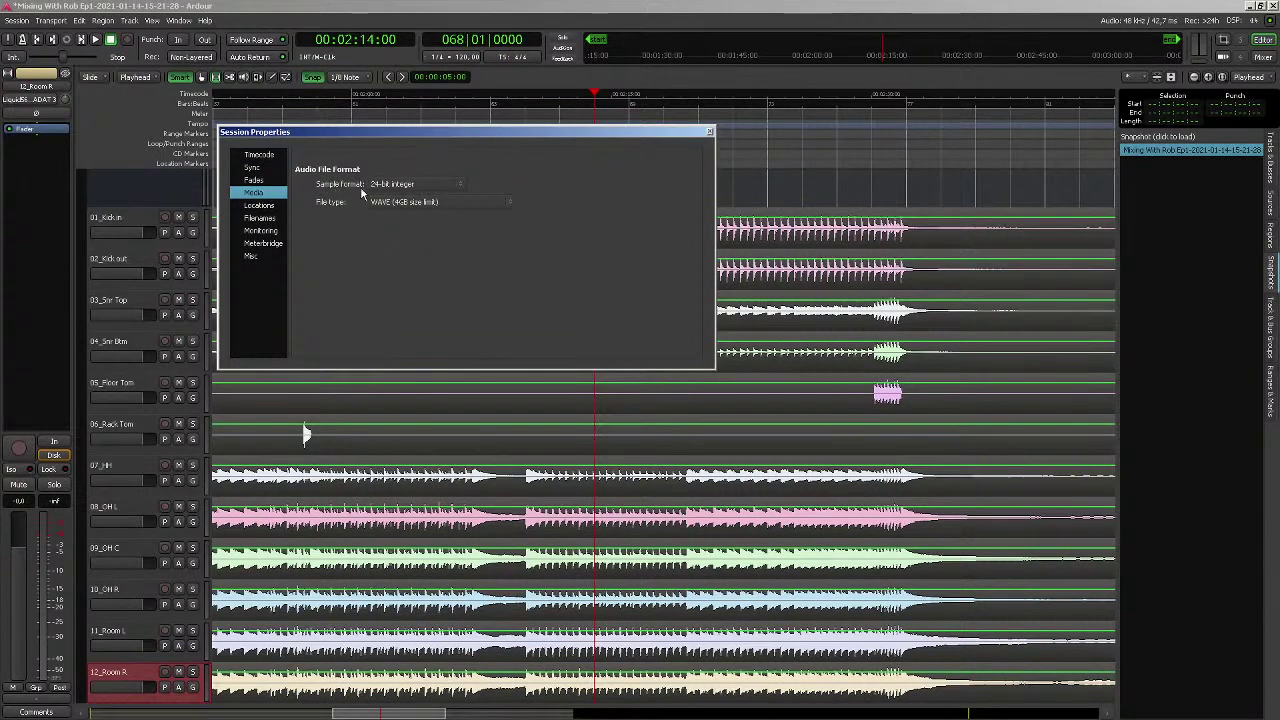
left_click(420, 186)
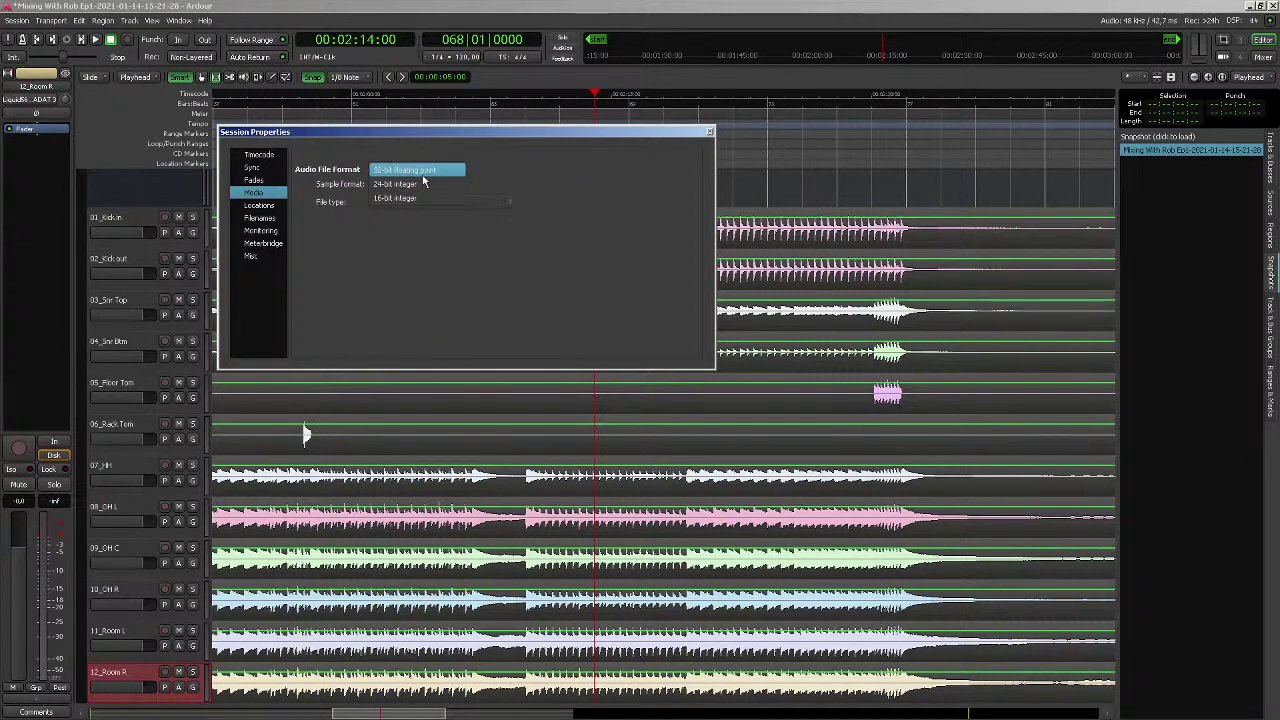
left_click(583, 165)
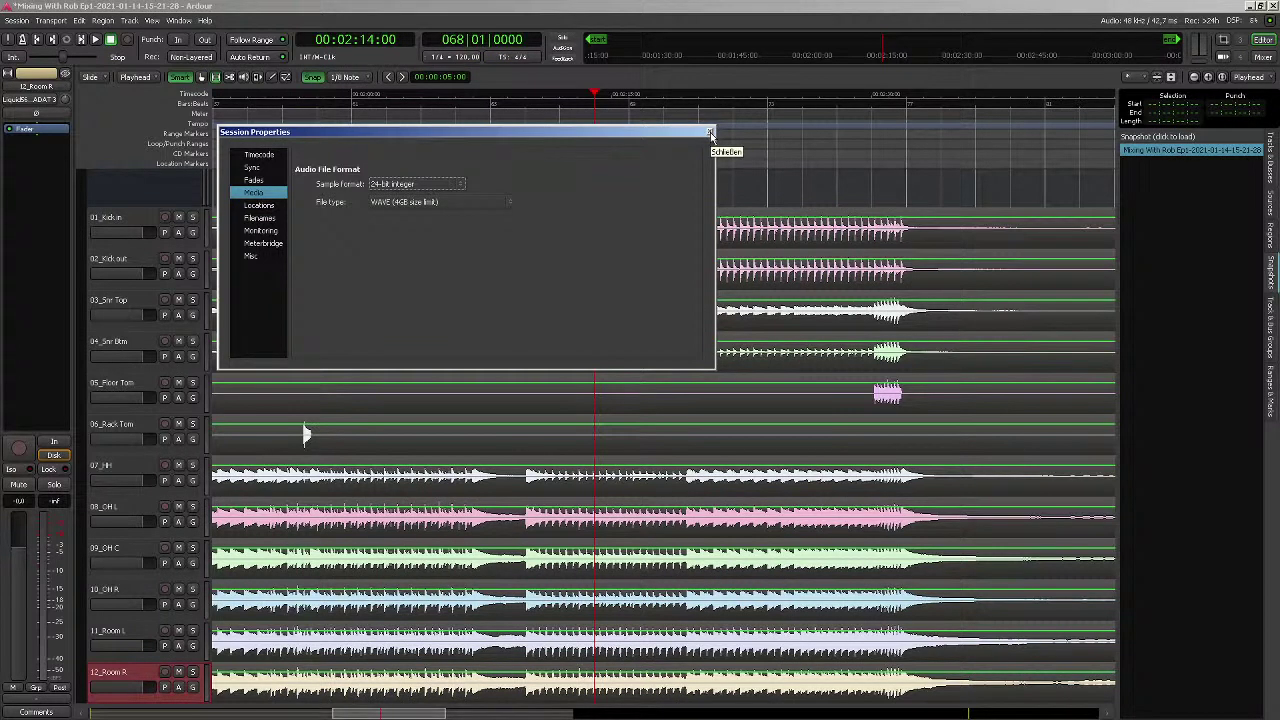
left_click(450, 184)
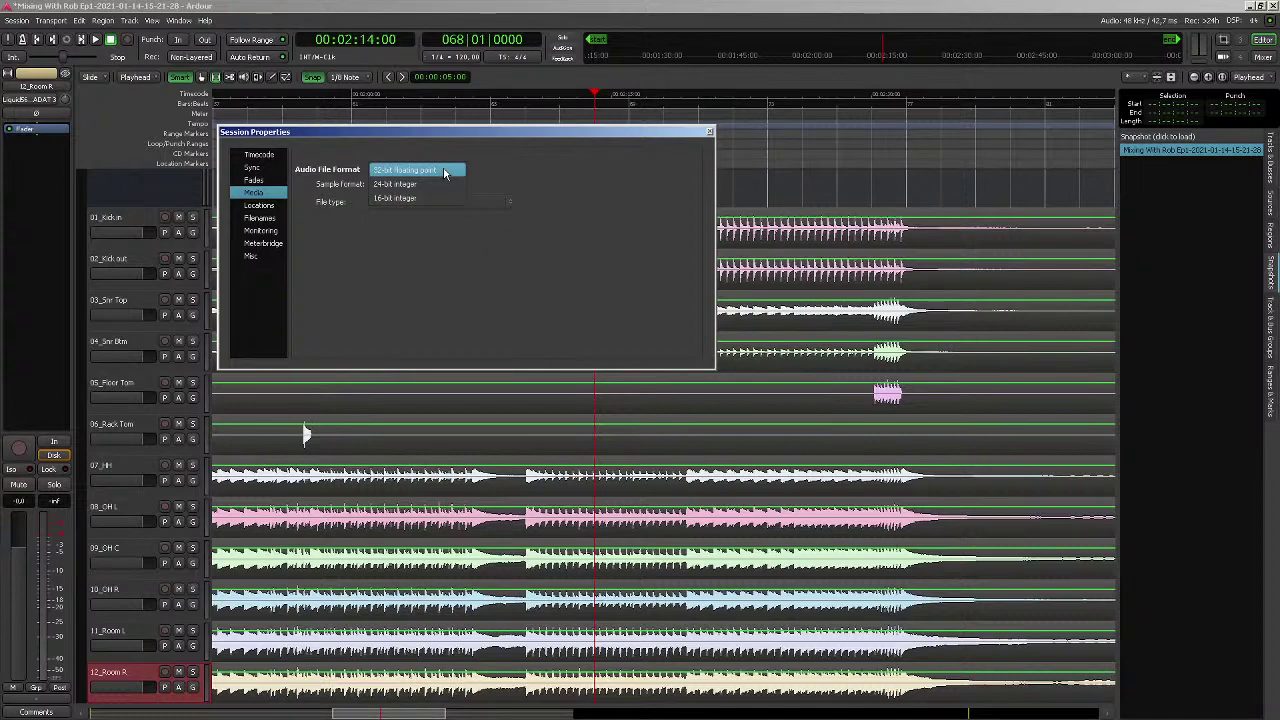
left_click(395, 184)
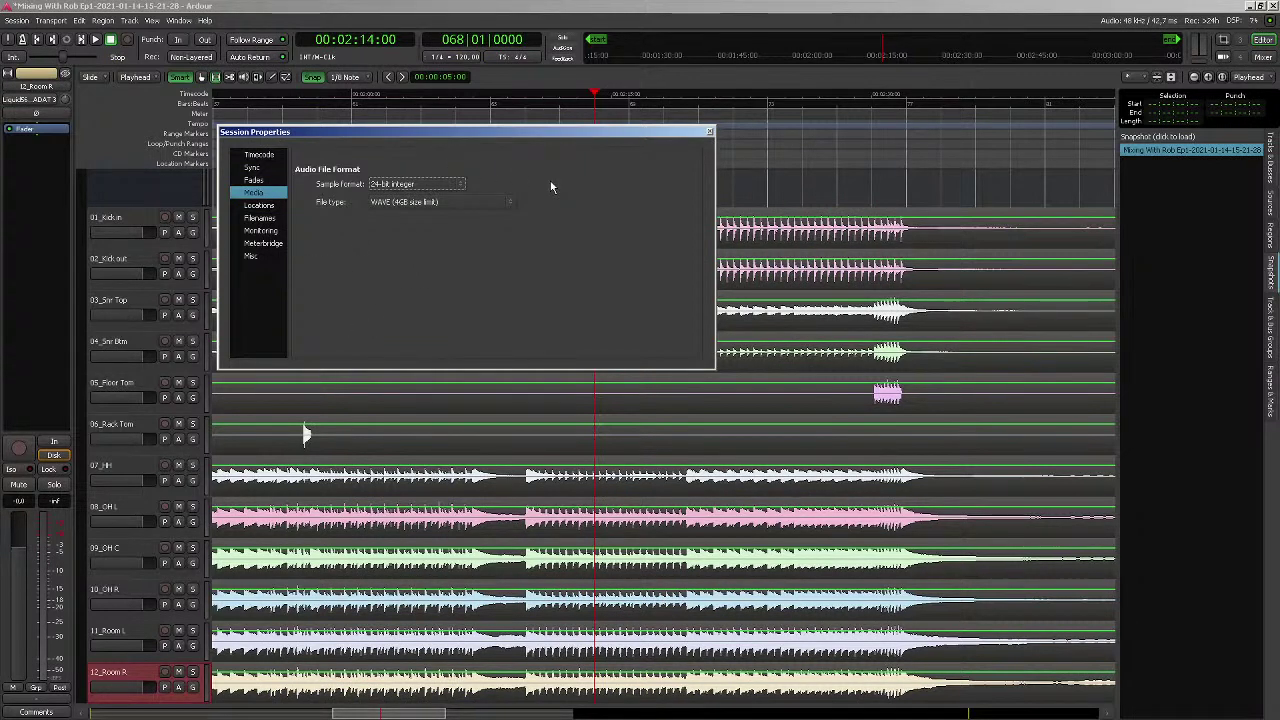
left_click(710, 131)
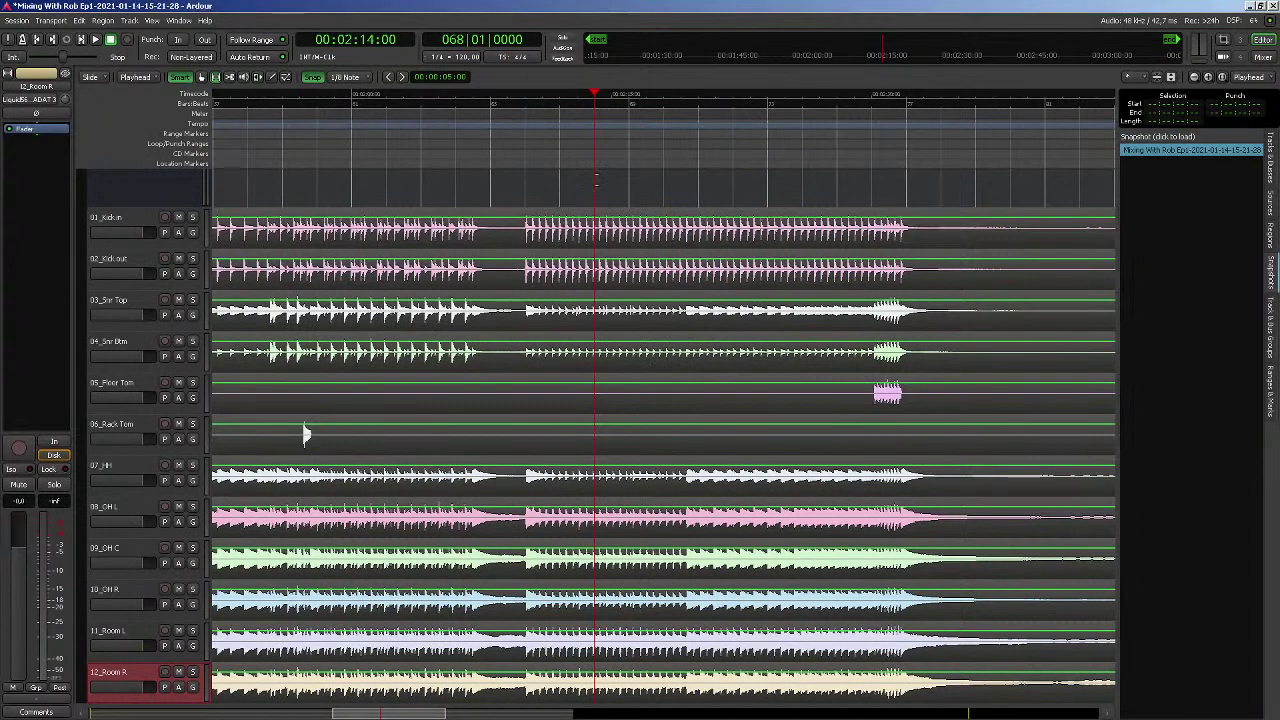
Open the Preferences, look at the Audio and Metronome pages, and close them without changing anything
left_click(18, 21)
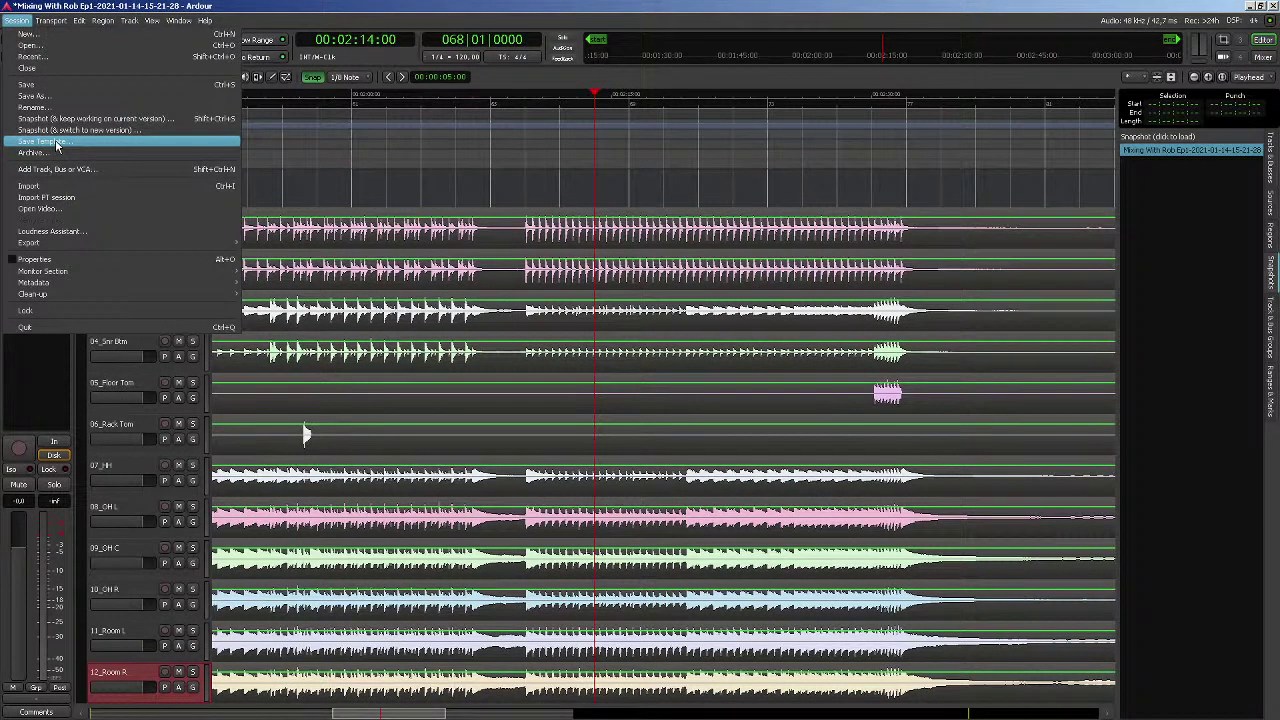
mouse_move(84, 22)
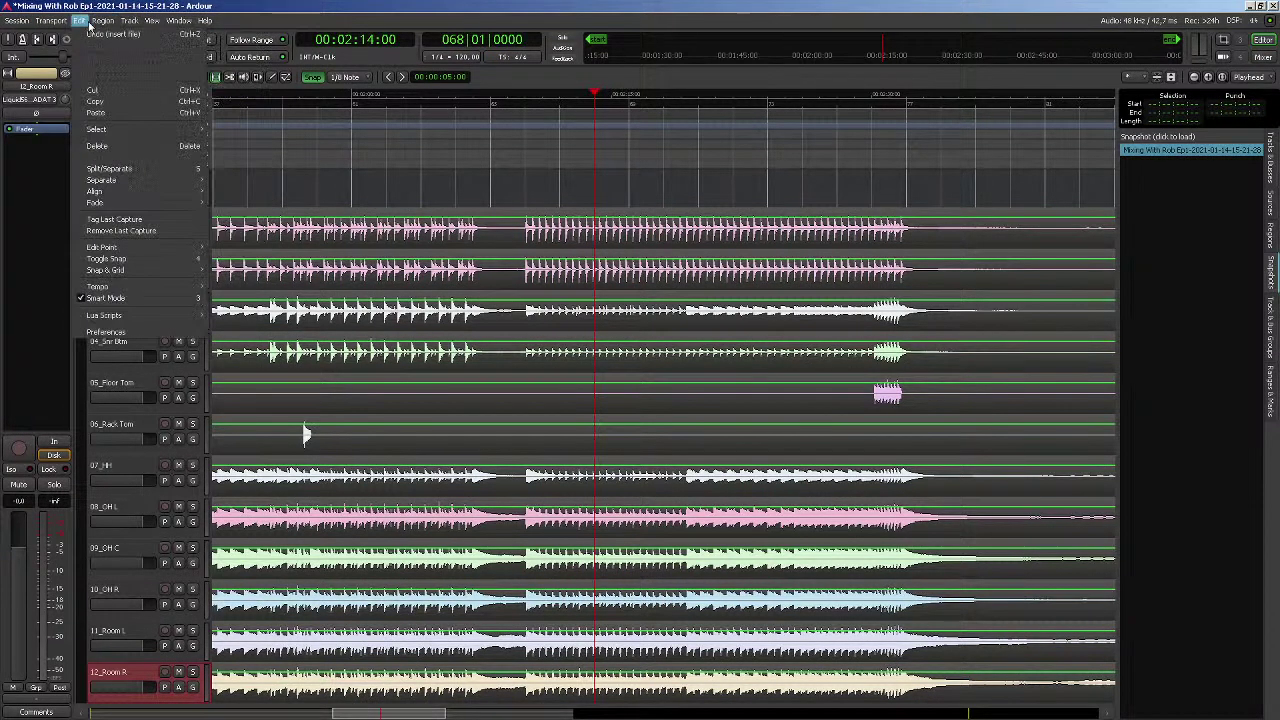
left_click(116, 334)
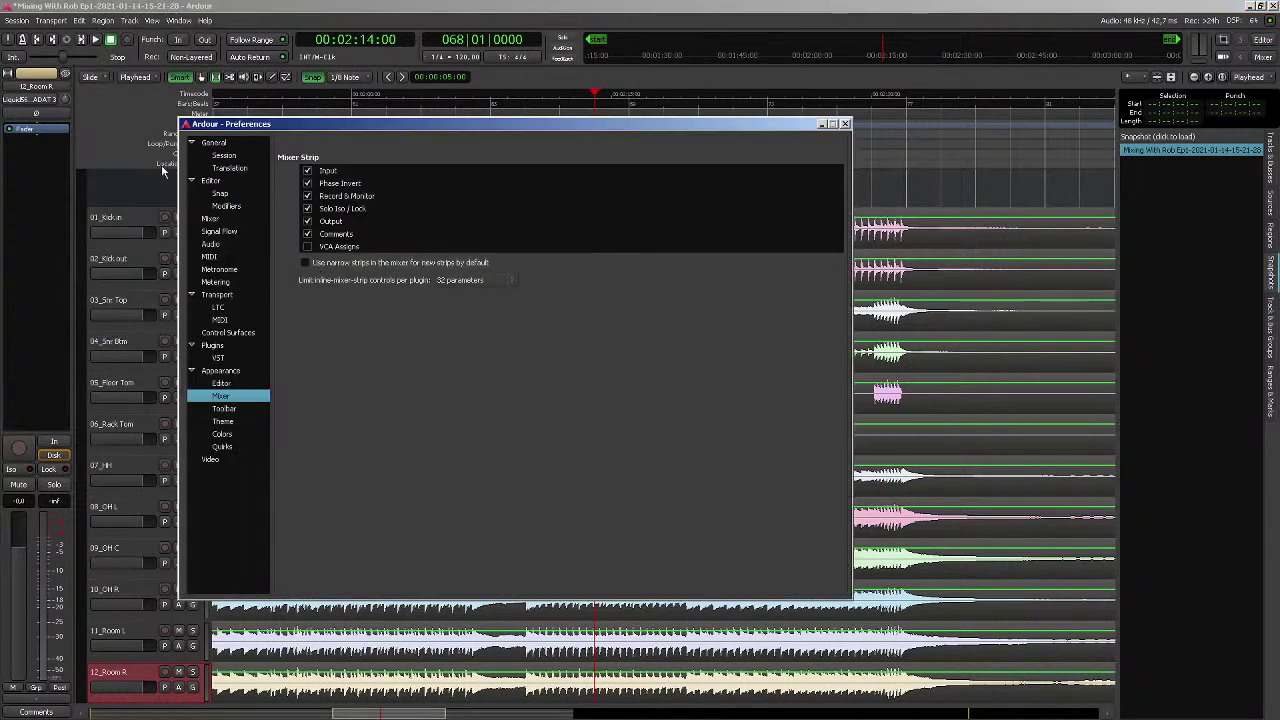
left_click(224, 246)
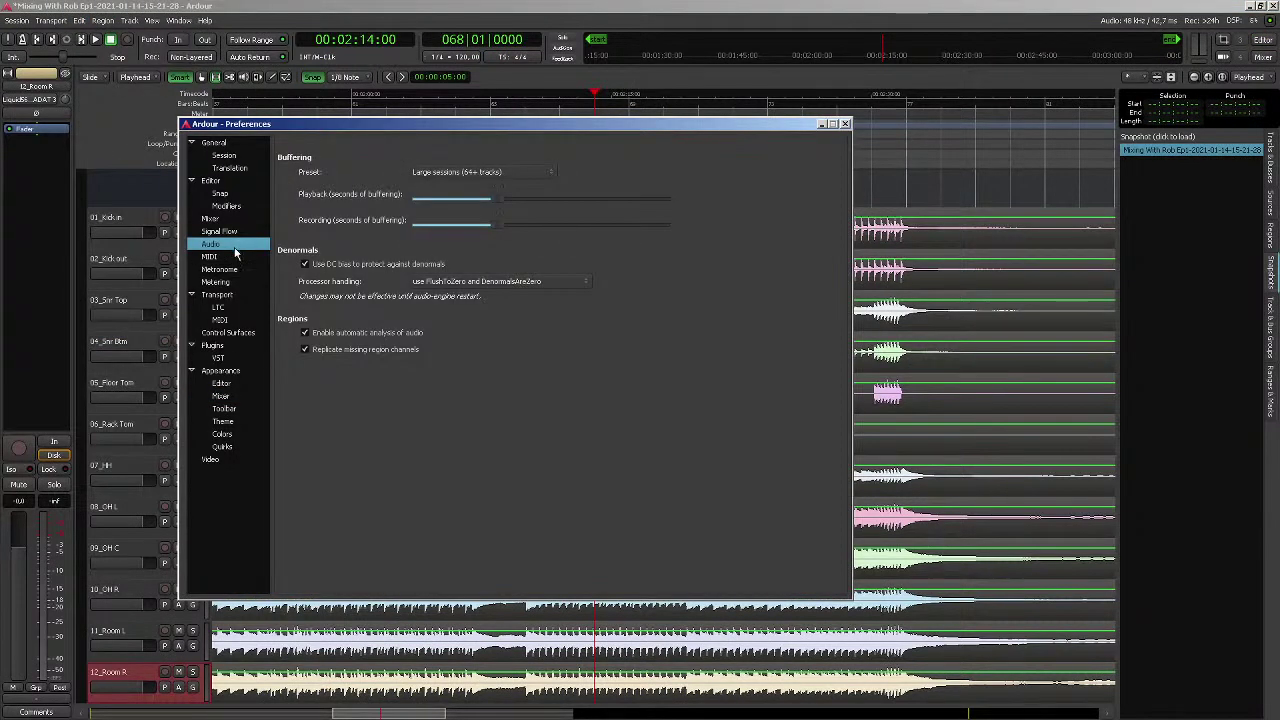
left_click(225, 269)
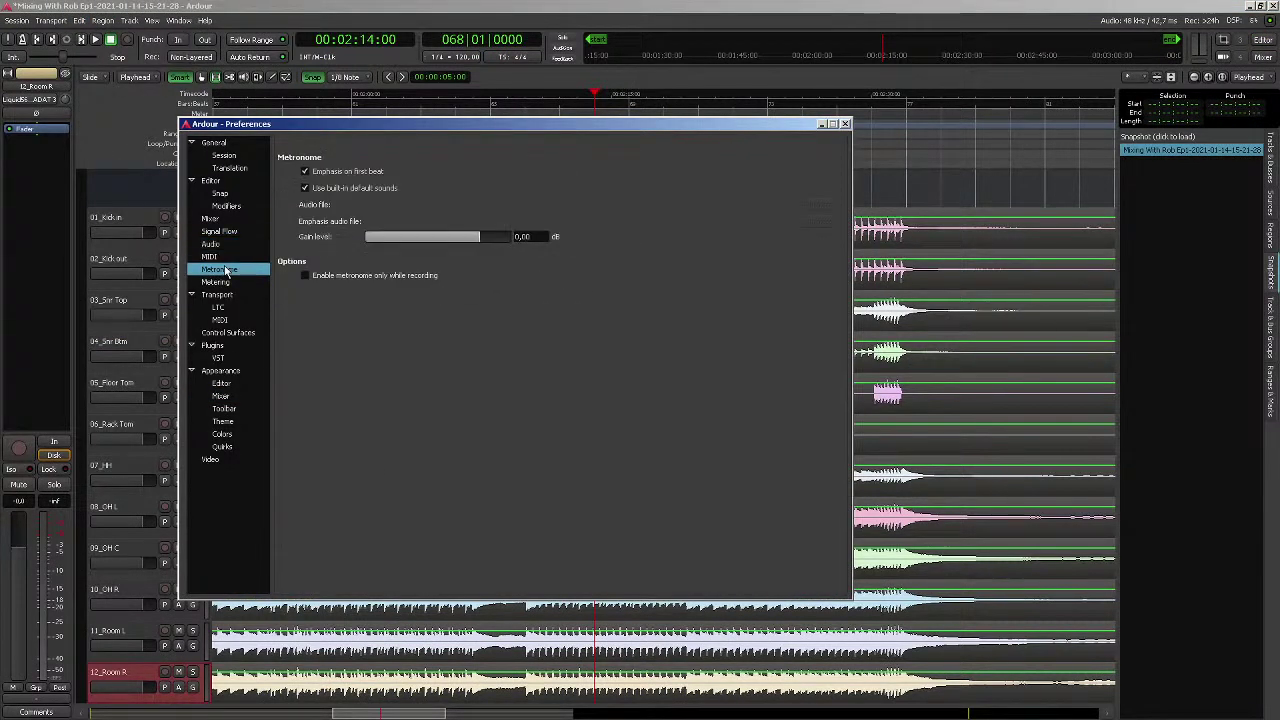
left_click(845, 124)
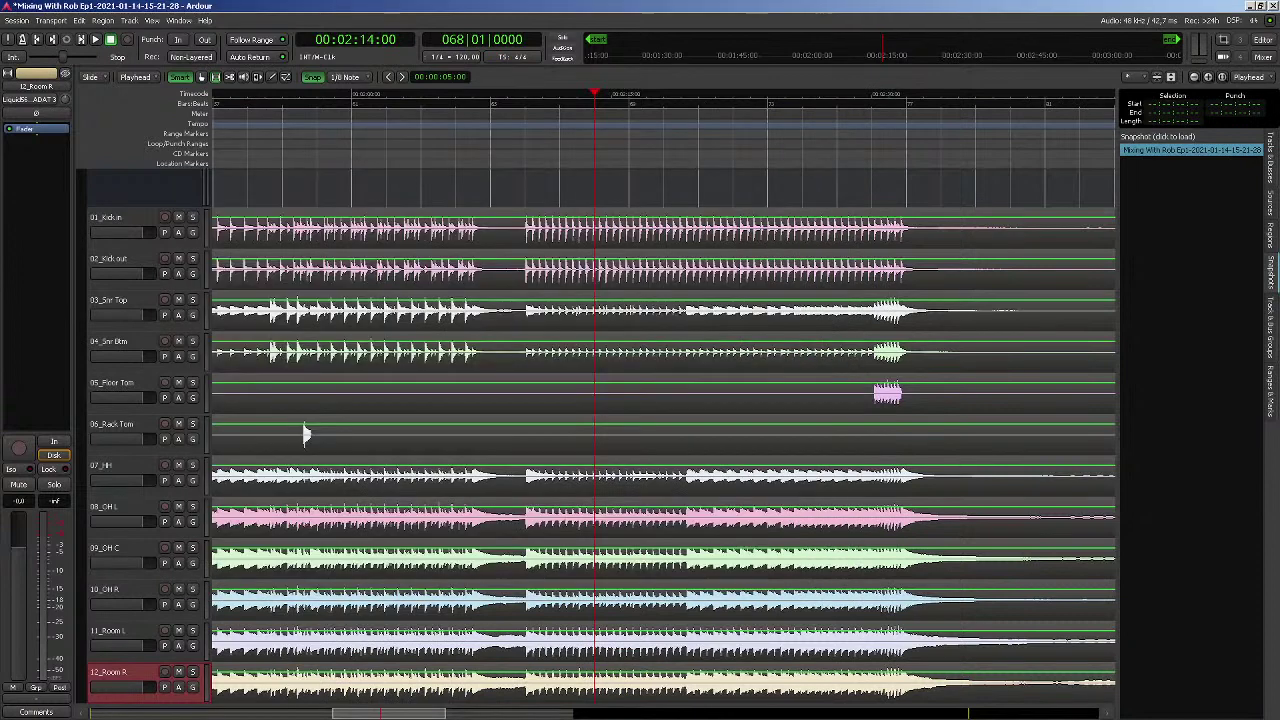
left_click(76, 21)
mouse_move(17, 21)
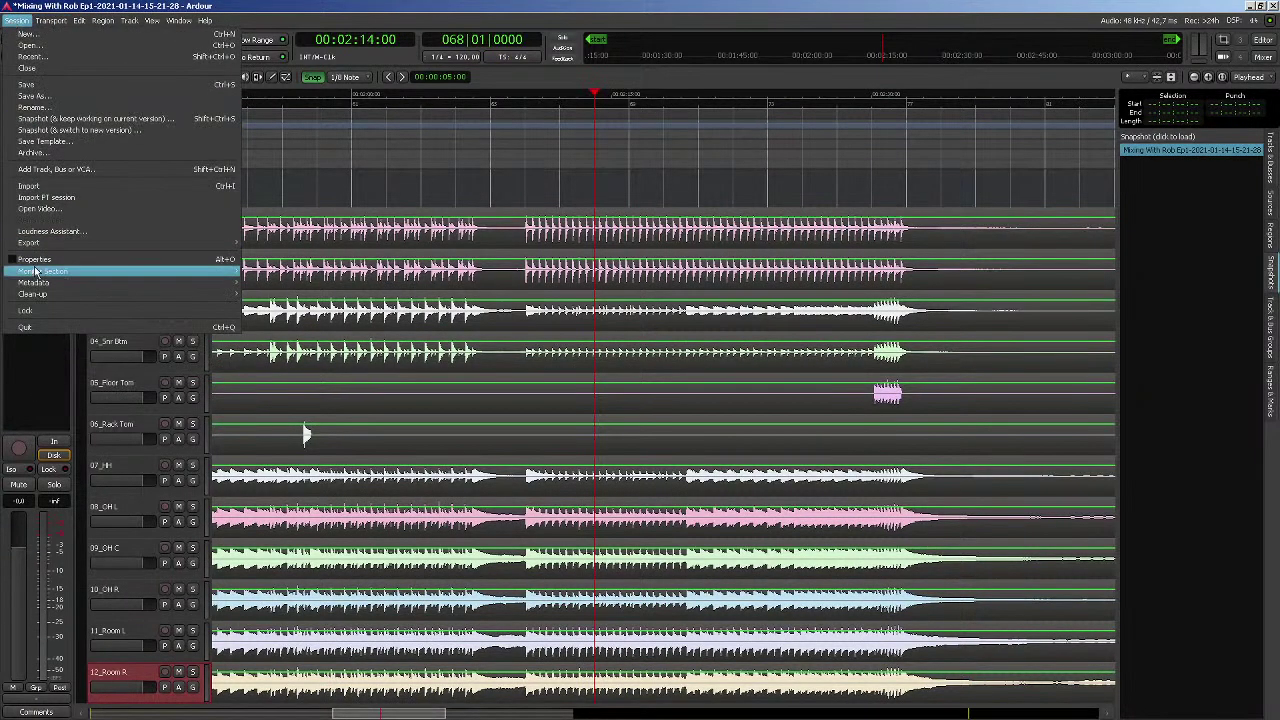
left_click(267, 7)
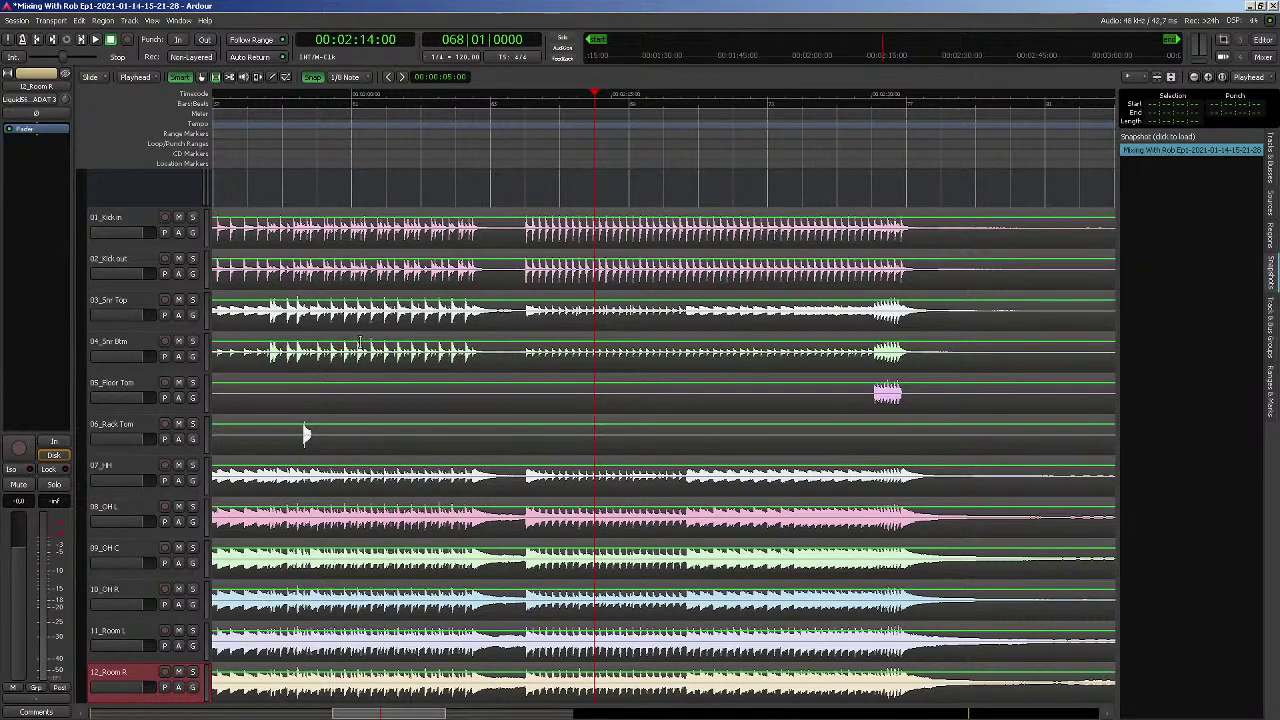
scroll(393, 297, "down", 3)
scroll(393, 296, "up", 4)
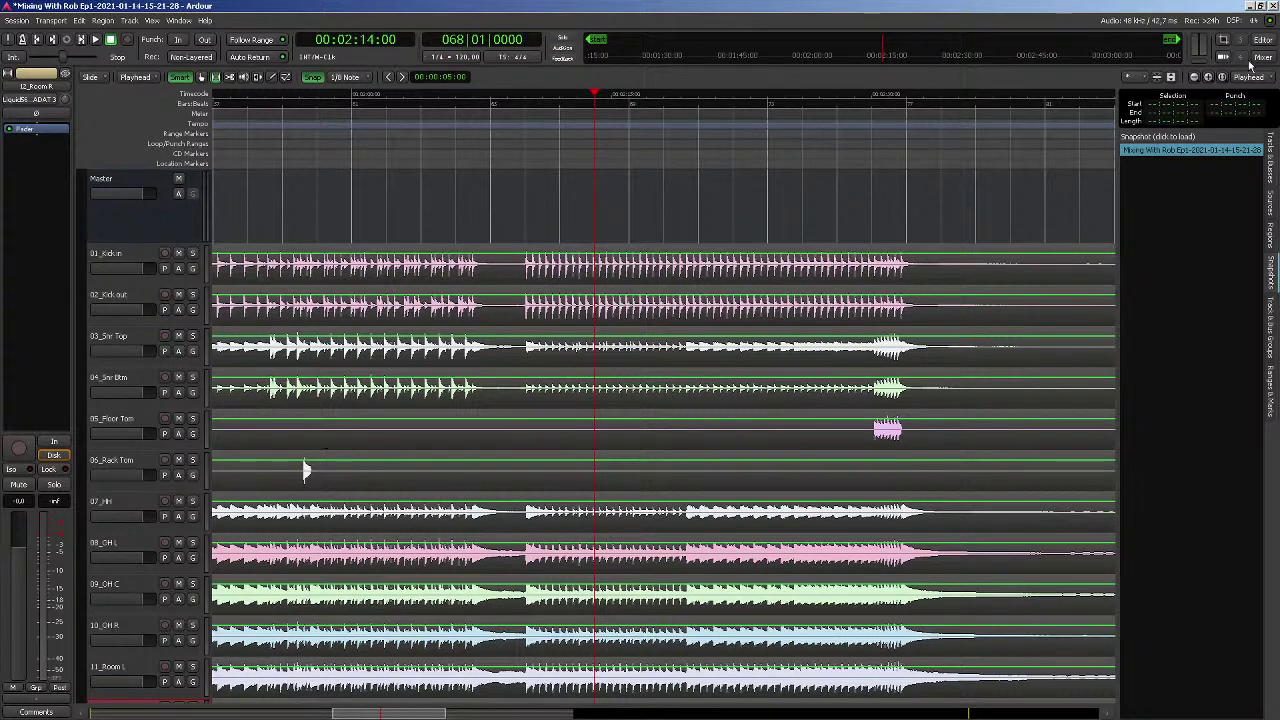
Show the Mixer and open the Add Track/Bus/VCA dialog, moving it clear of the master strip
key("alt+m")
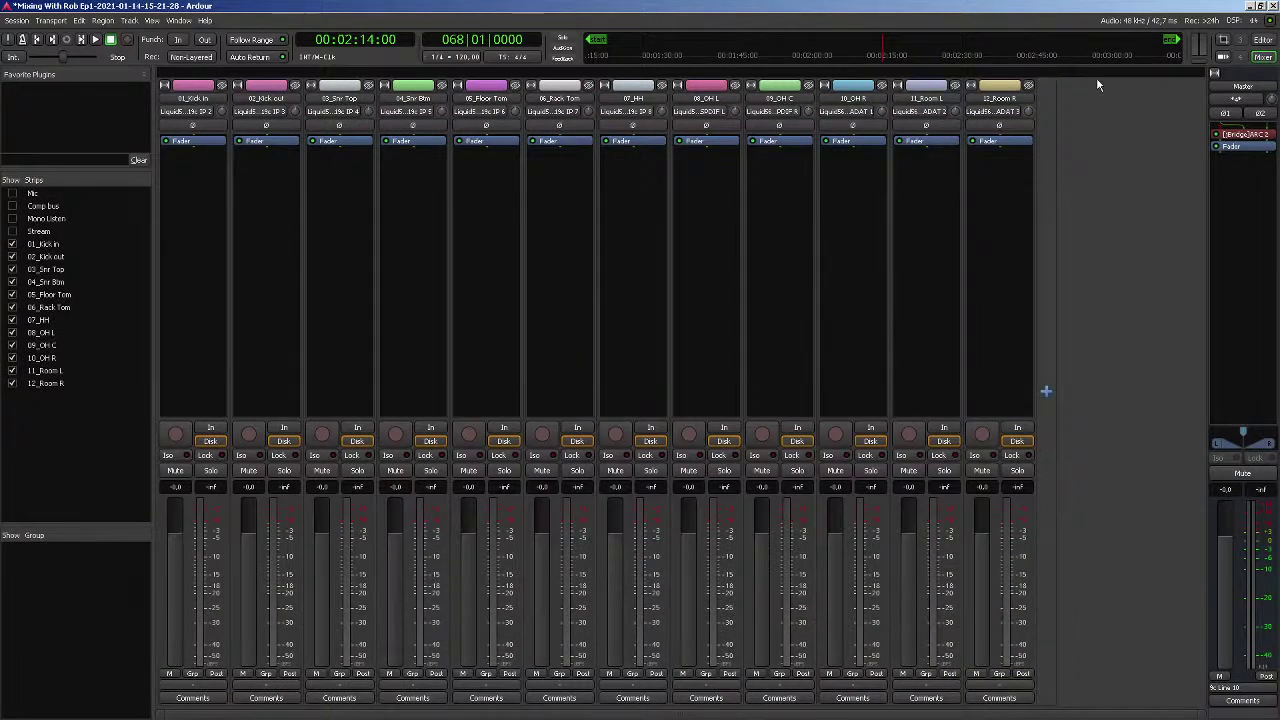
left_click(129, 20)
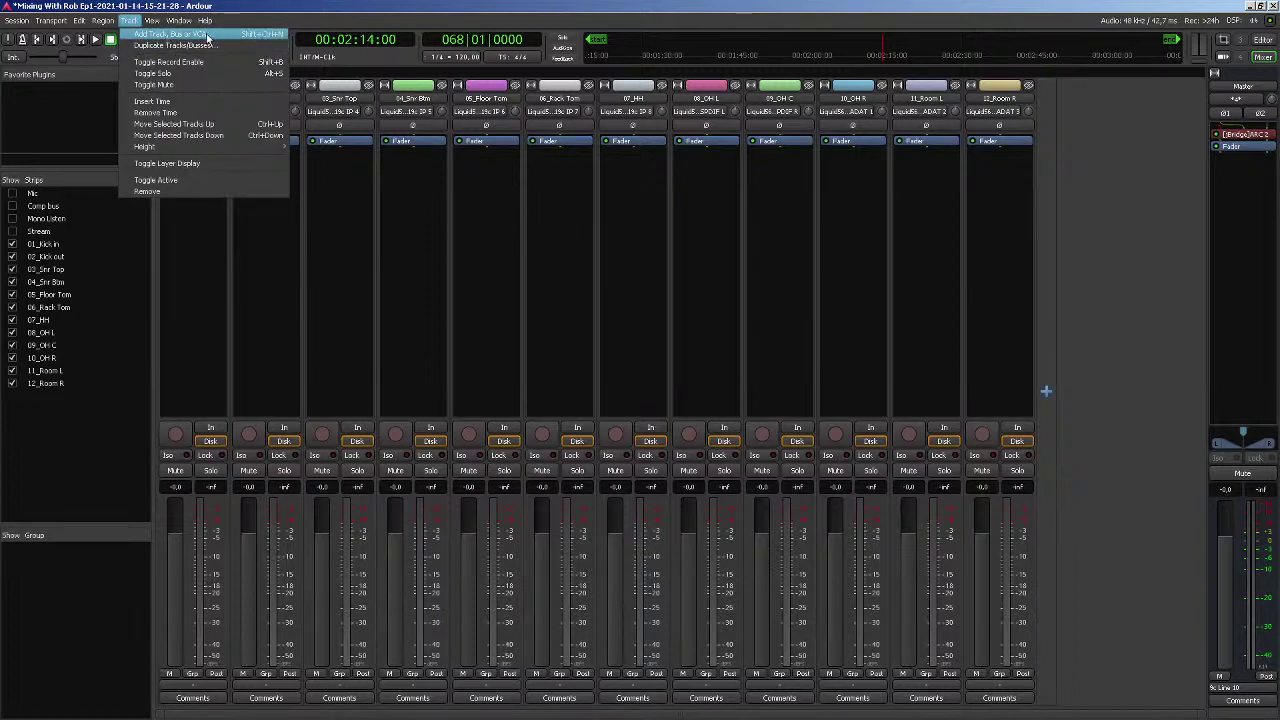
left_click(1063, 421)
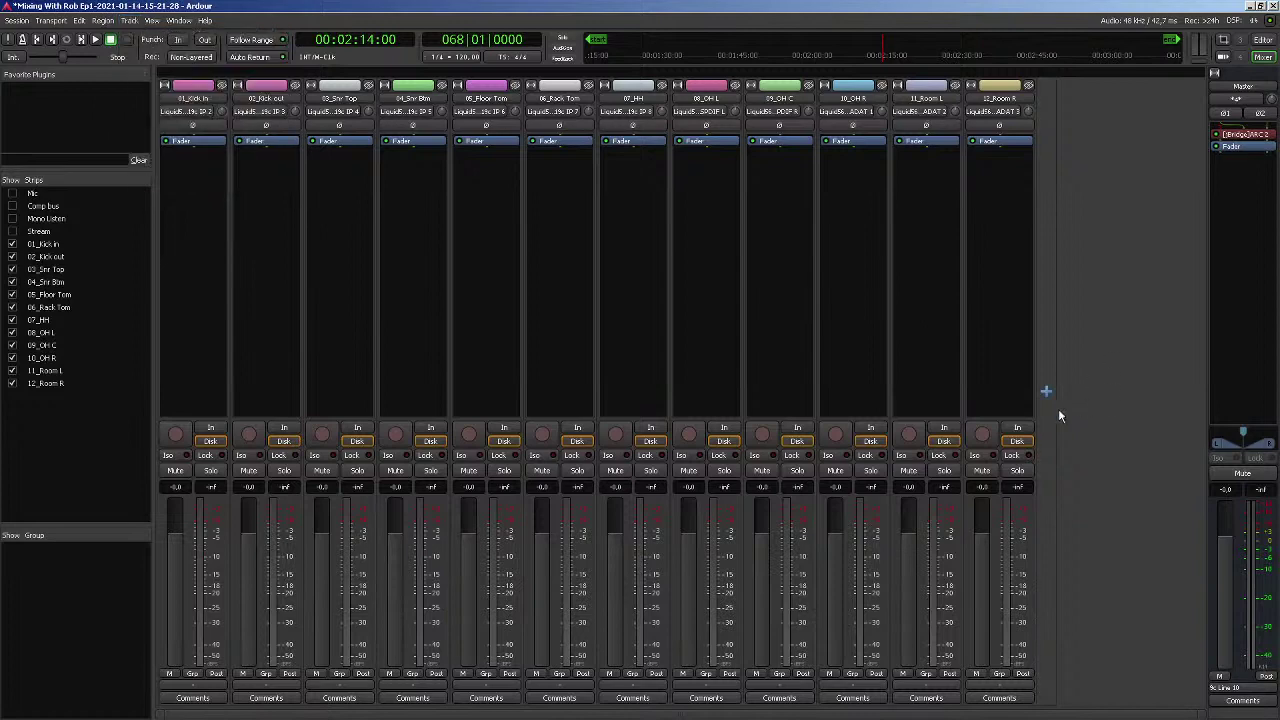
left_click(1045, 393)
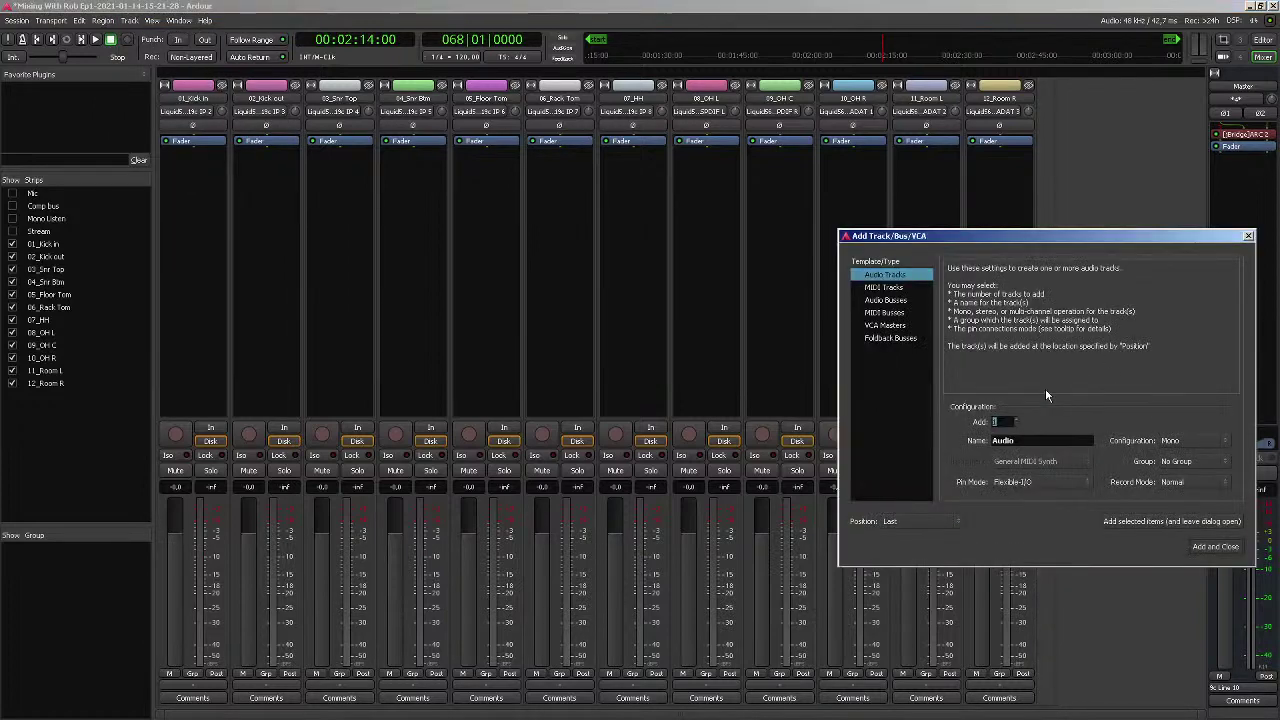
left_click_drag(1007, 236, 462, 124)
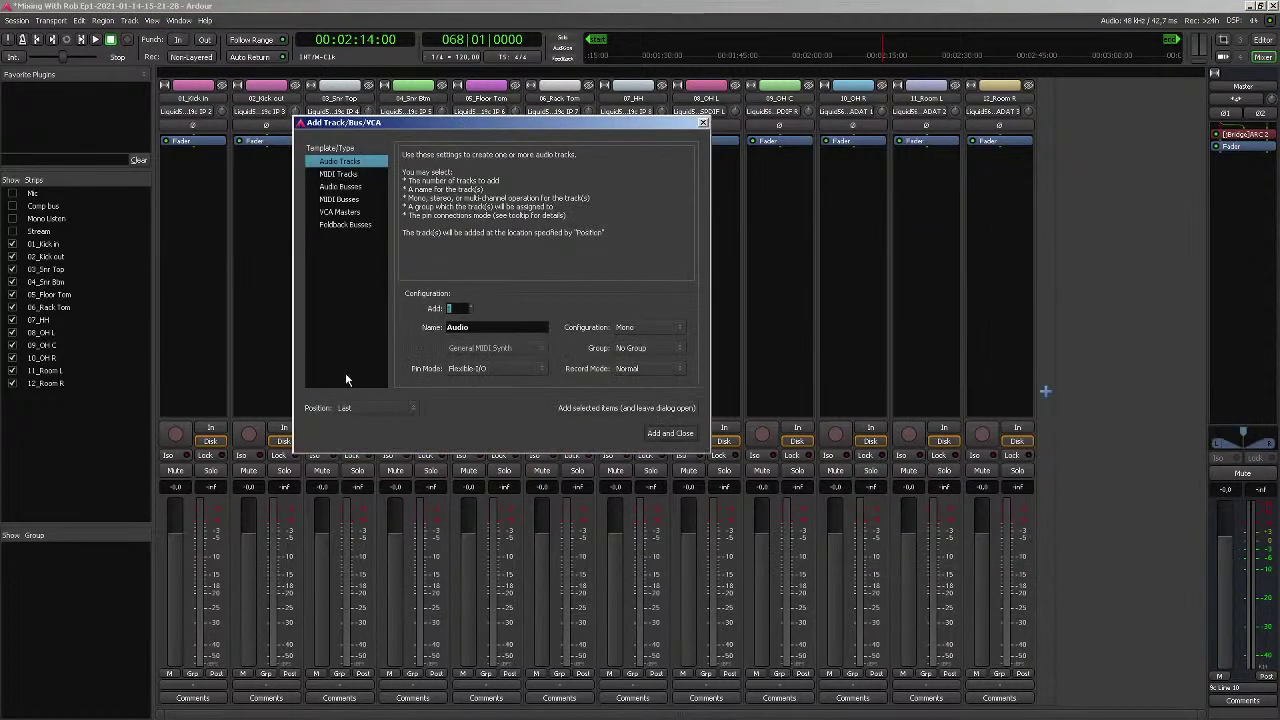
Compare the MIDI Tracks and Audio Tracks settings, examining the configuration, name and number of tracks while keeping Mono
left_click(340, 175)
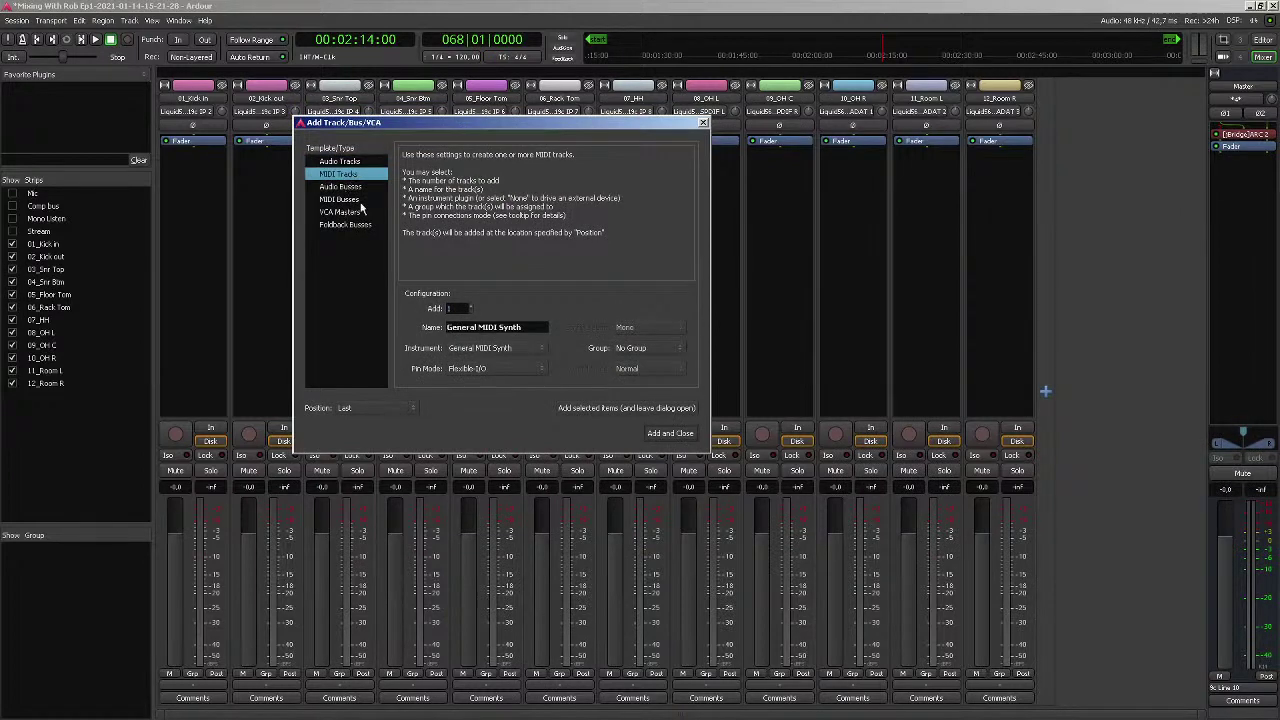
left_click(358, 162)
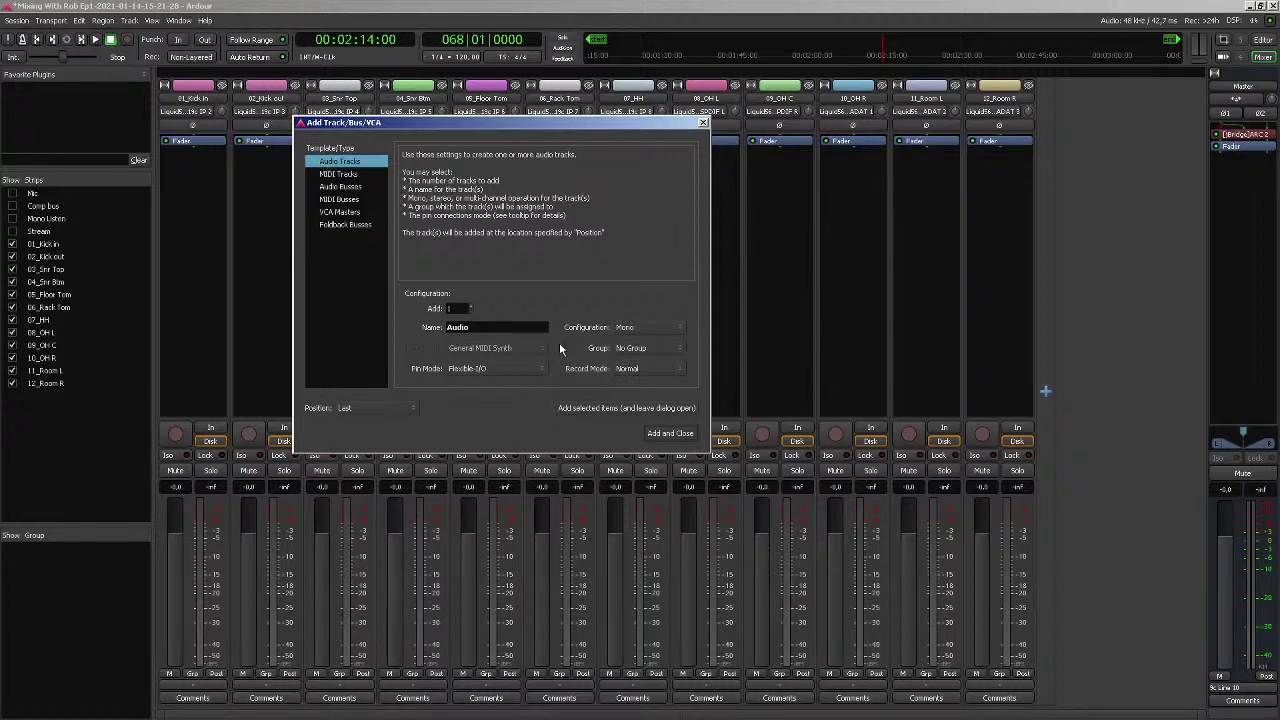
left_click(647, 327)
left_click(649, 346)
left_click(650, 328)
left_click(650, 312)
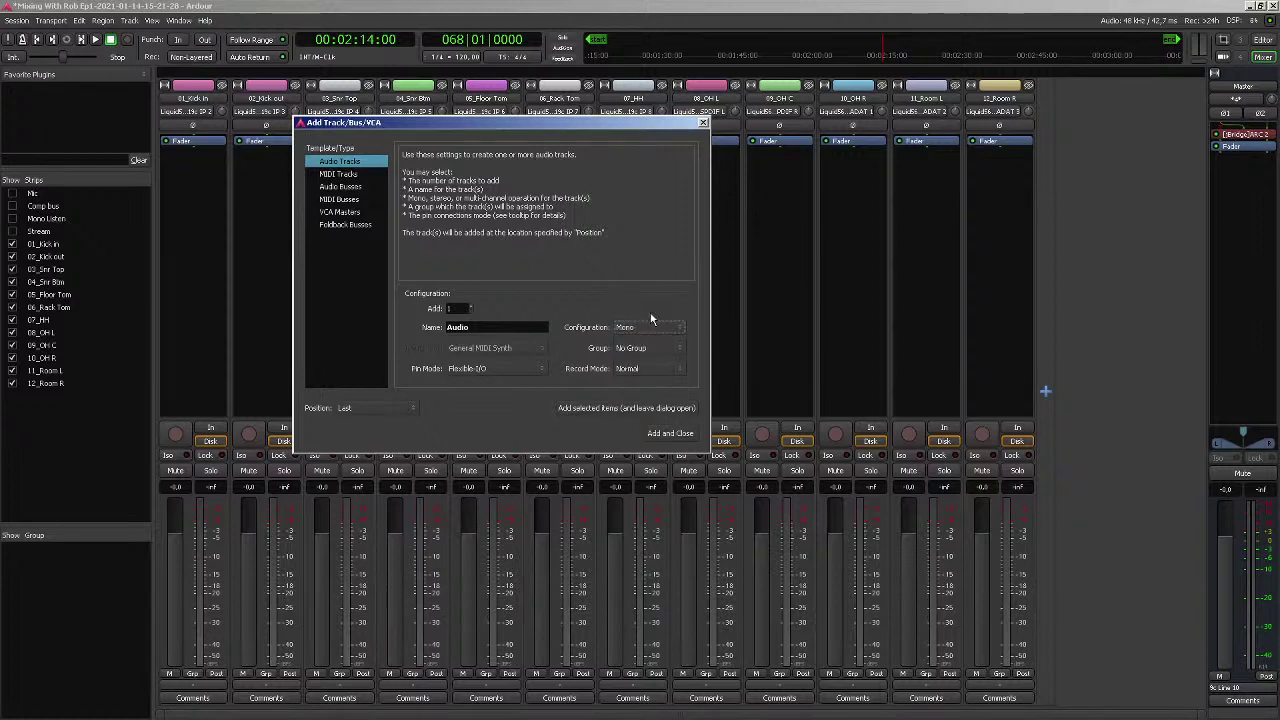
double_click(480, 327)
left_click(447, 309)
Switch the audio track's pin mode to Strict-I/O and return it to Flexible-I/O
left_click(501, 367)
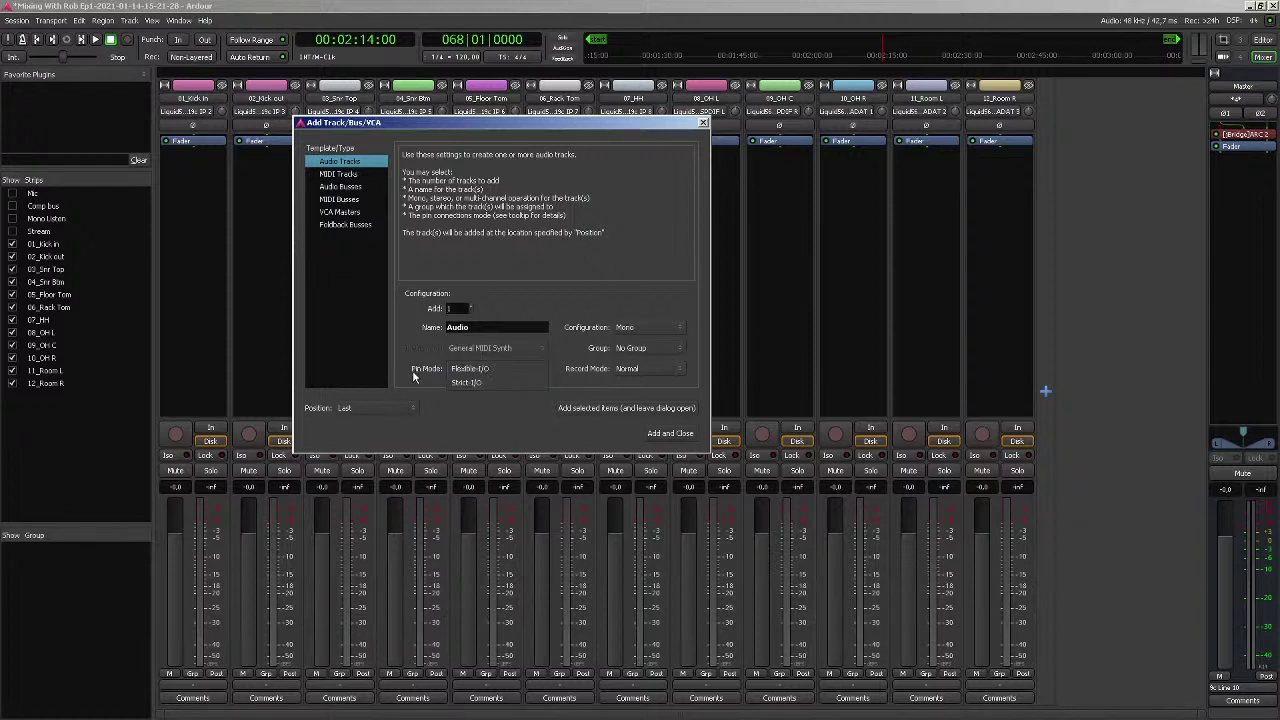
left_click(491, 384)
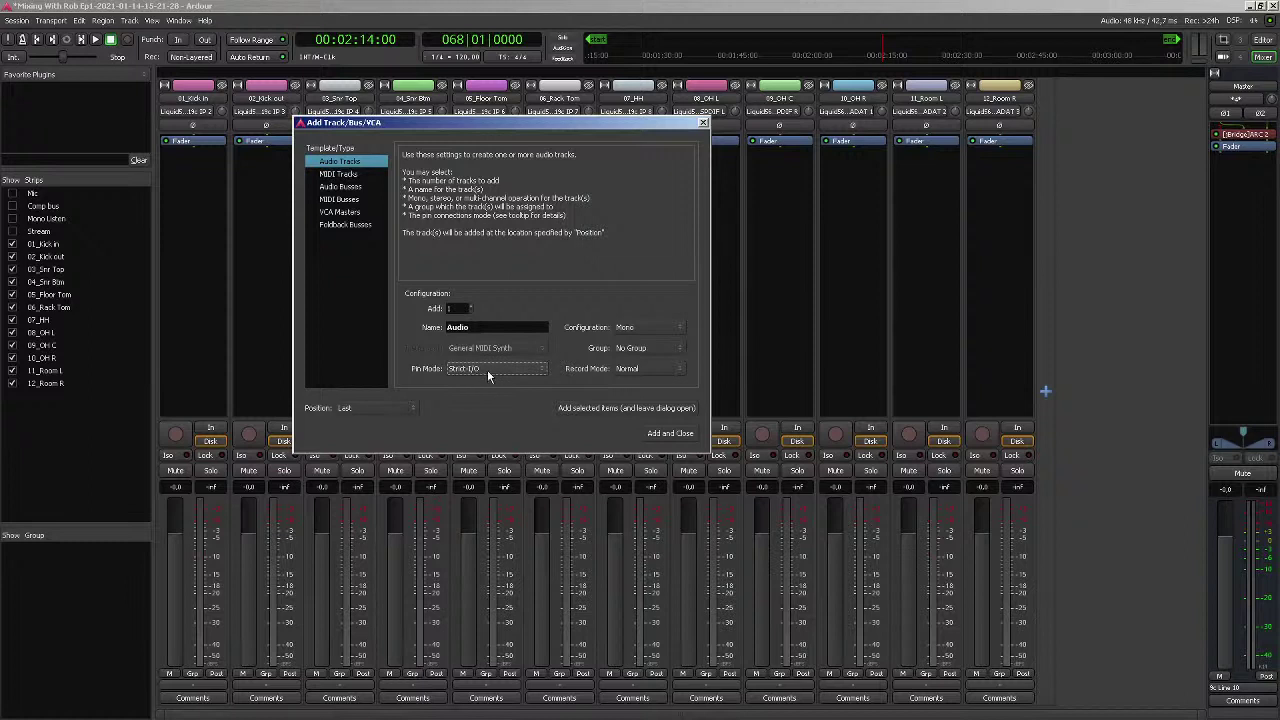
left_click(493, 372)
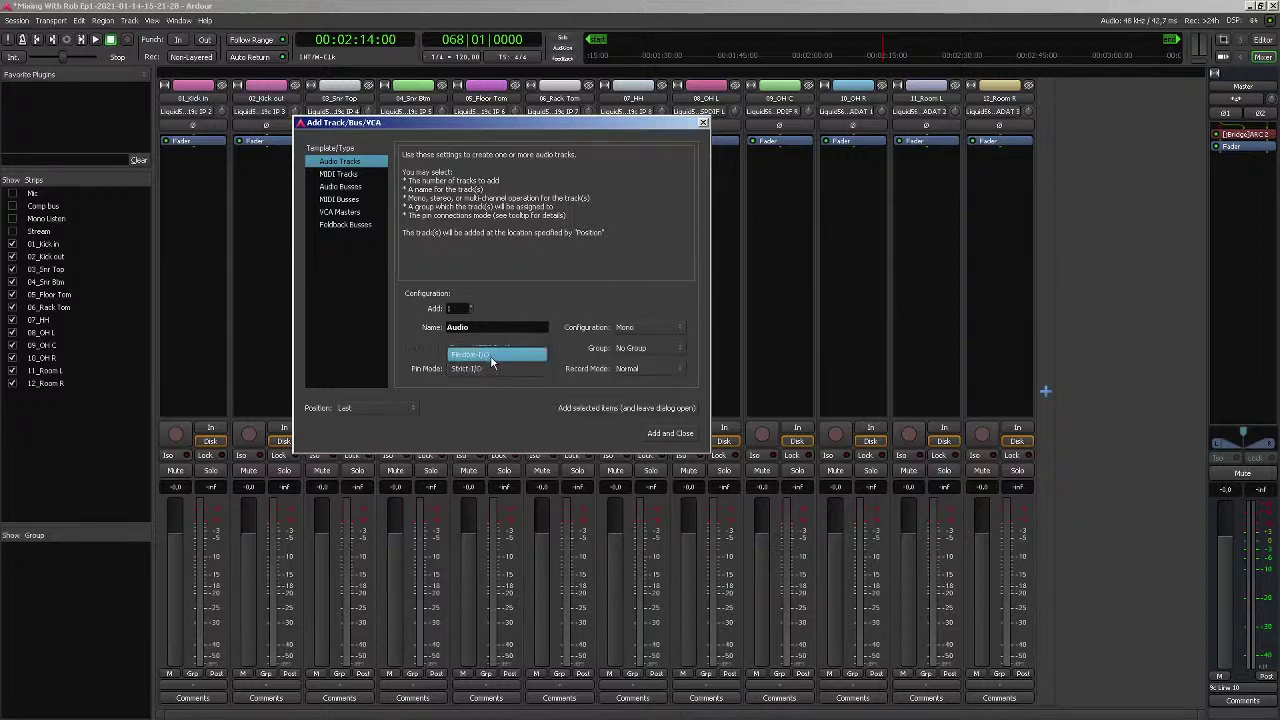
left_click(491, 356)
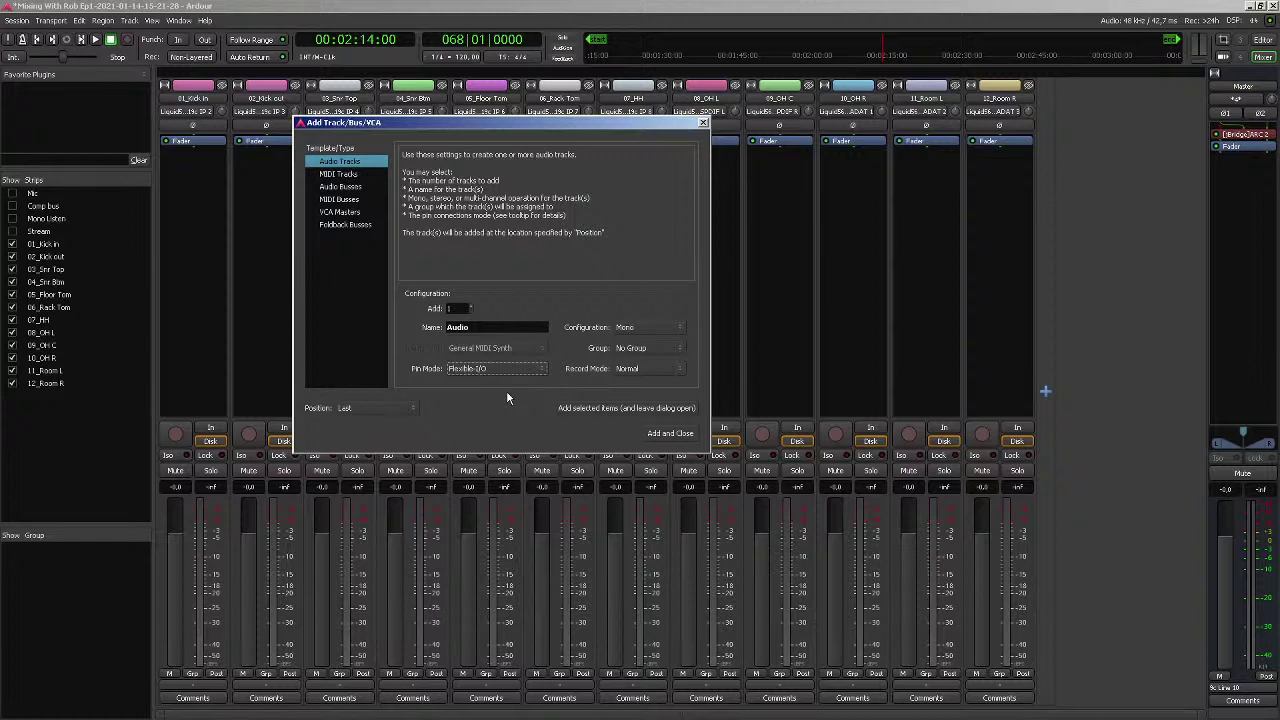
Look through the settings for MIDI Tracks, Audio Busses, MIDI Busses, VCA Masters and Foldback Busses
left_click(355, 176)
left_click(352, 189)
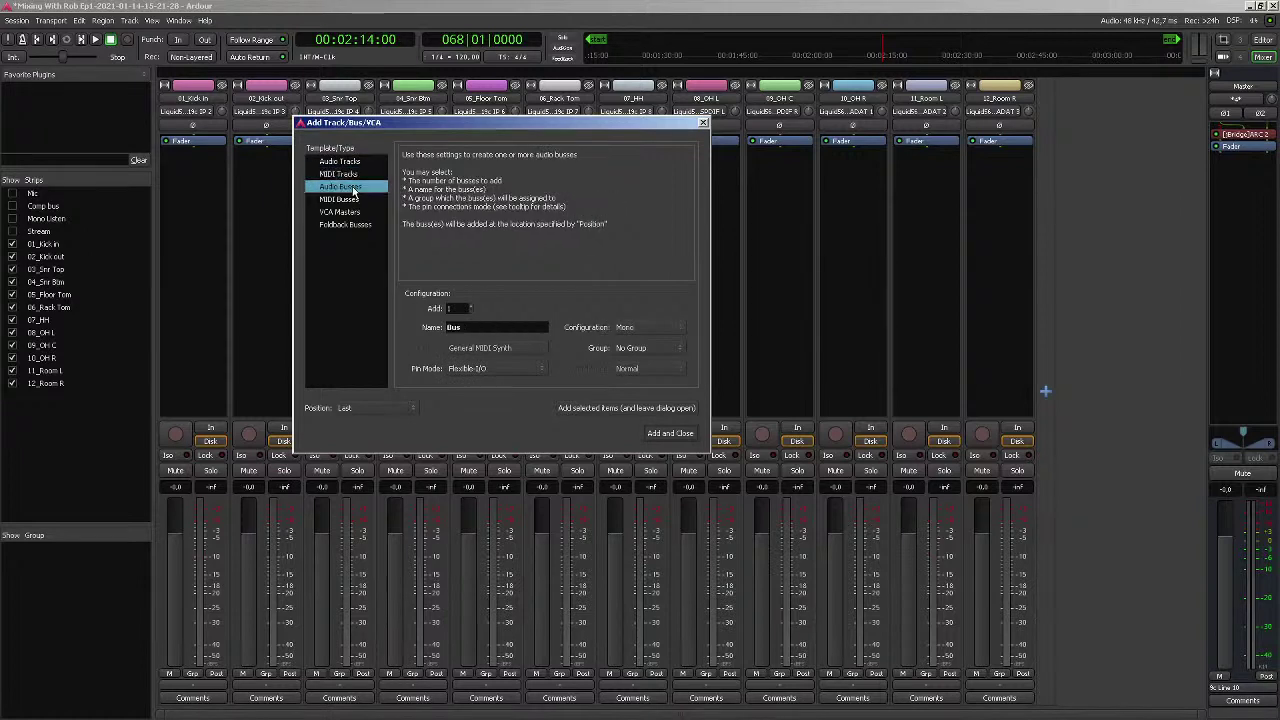
left_click(347, 200)
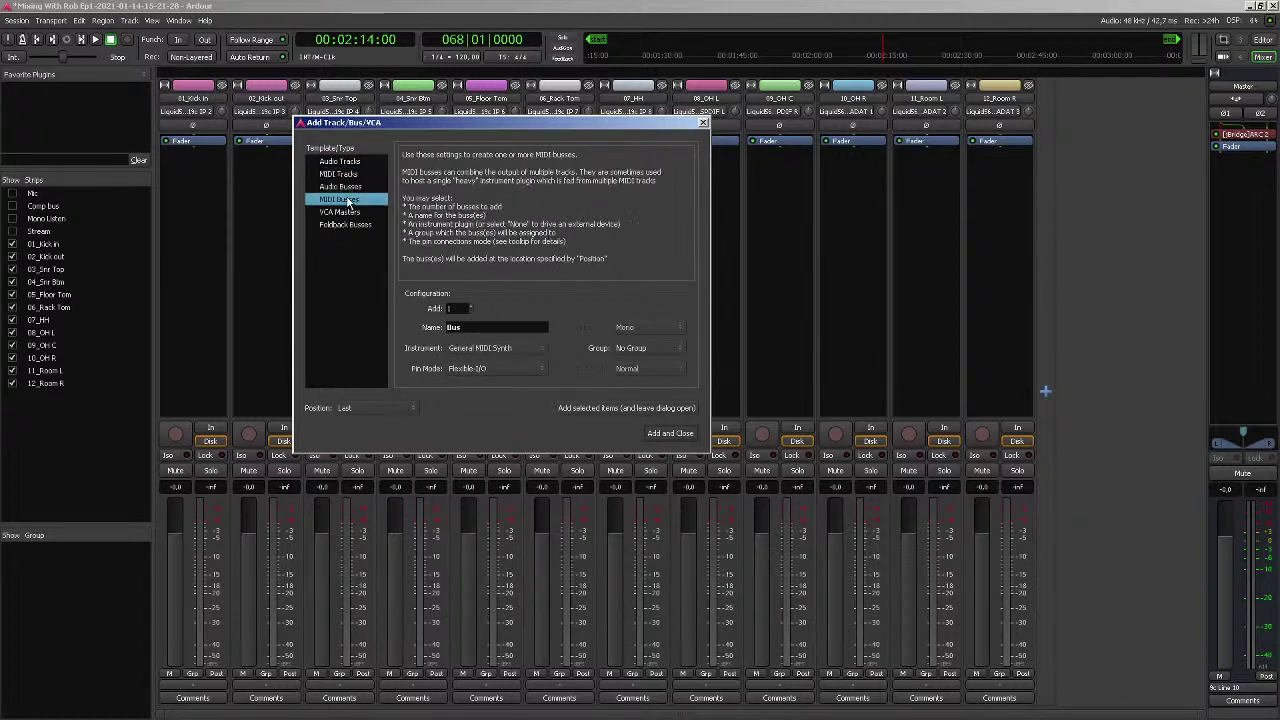
left_click(350, 213)
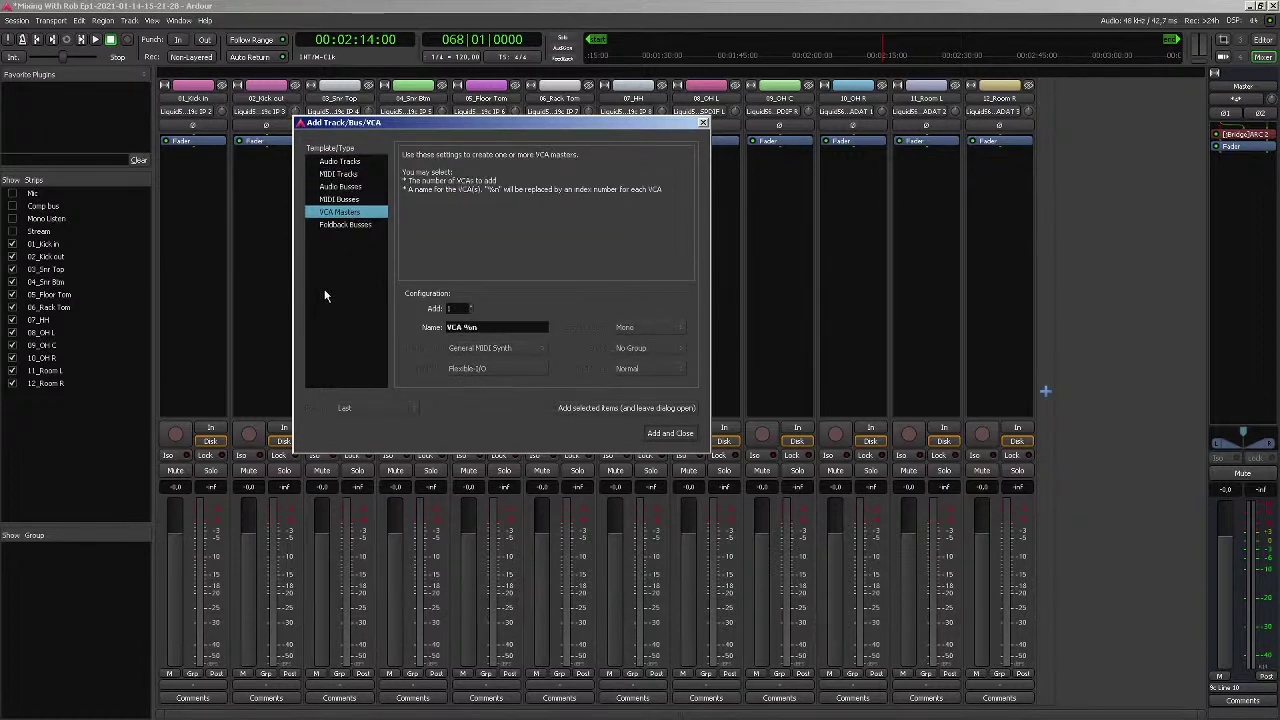
left_click(364, 225)
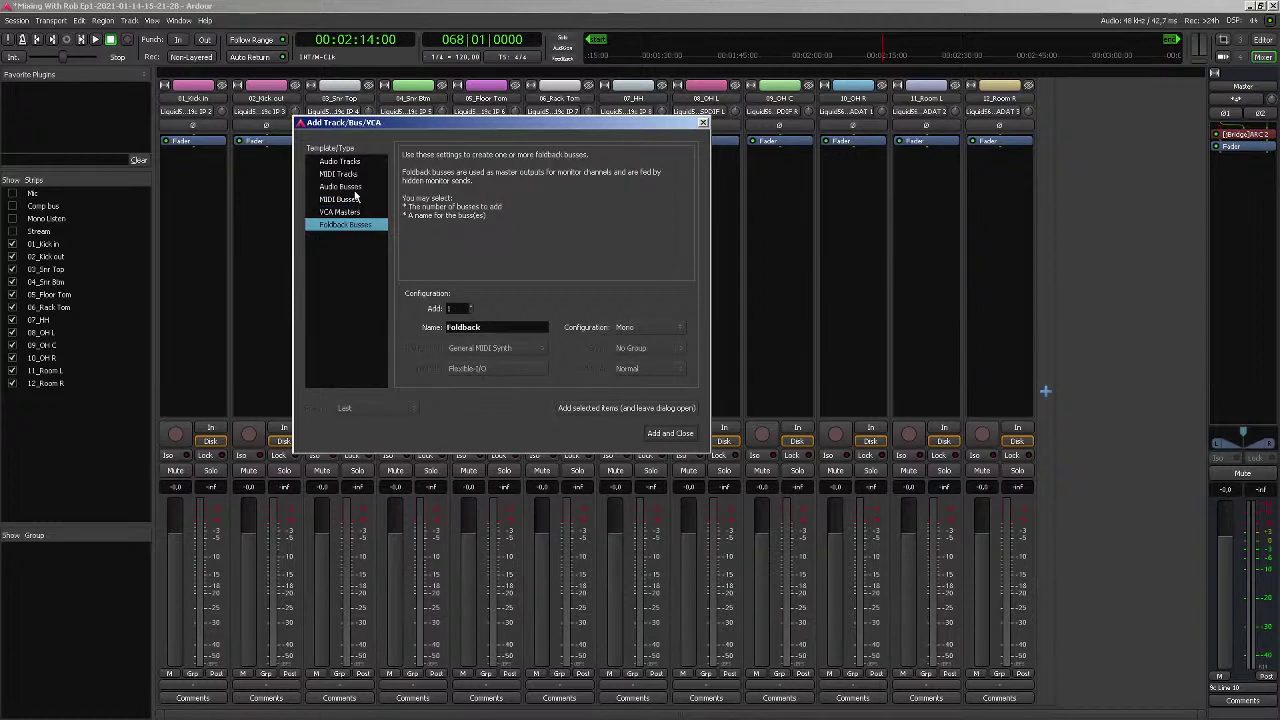
Set up an audio bus with a Stereo configuration and close the dialog without adding it
left_click(354, 190)
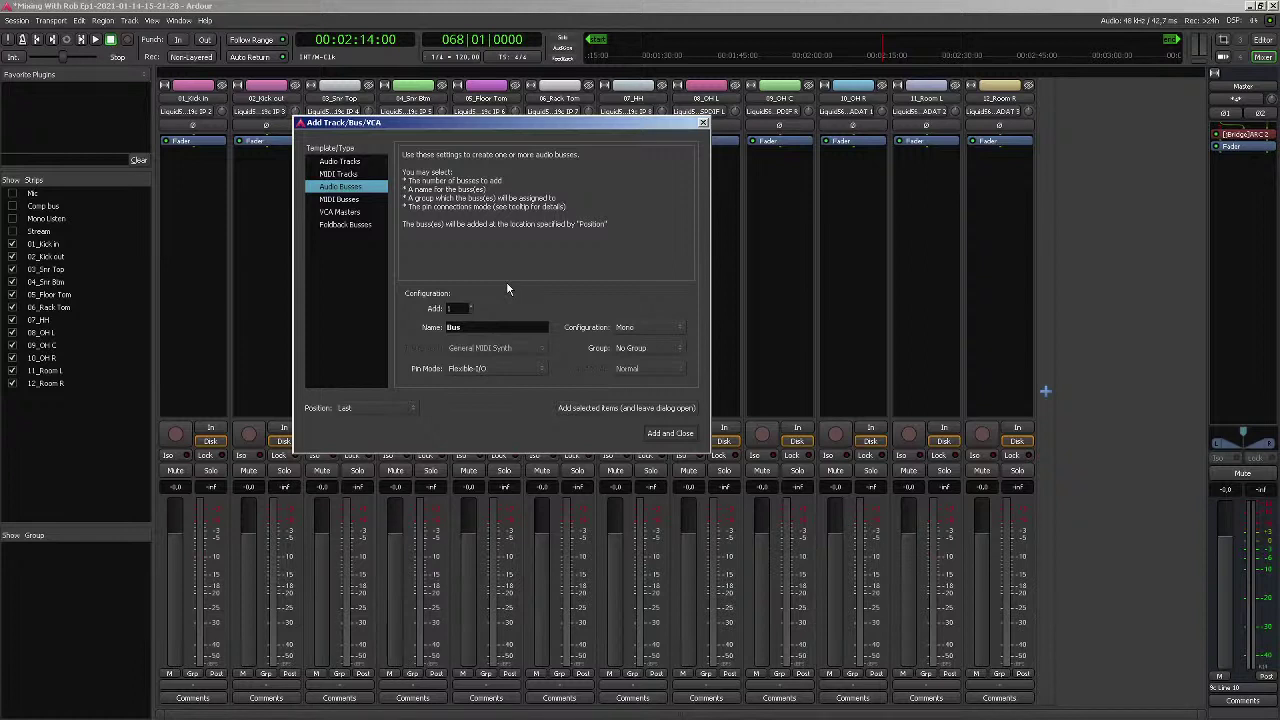
left_click(672, 328)
left_click(640, 345)
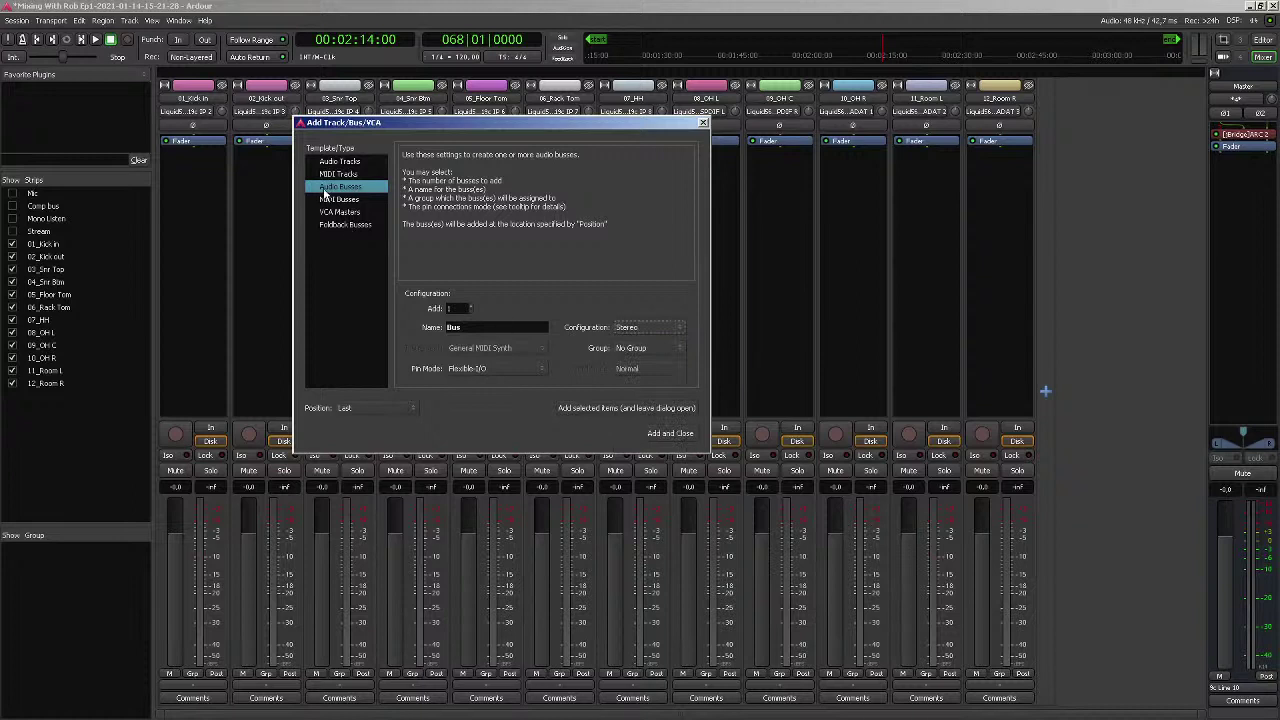
left_click(704, 122)
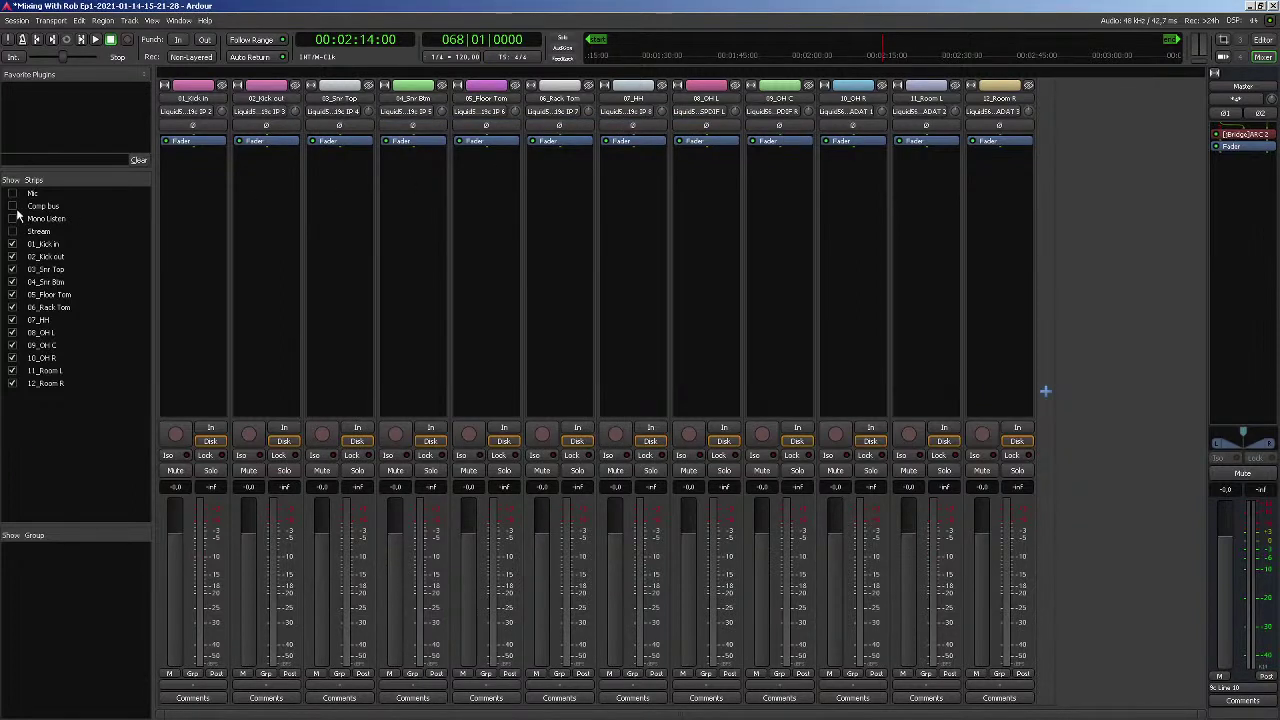
Make the Comp bus strip visible in the Mixer, and select the Comp bus and Master alternately in the Editor
left_click(12, 206)
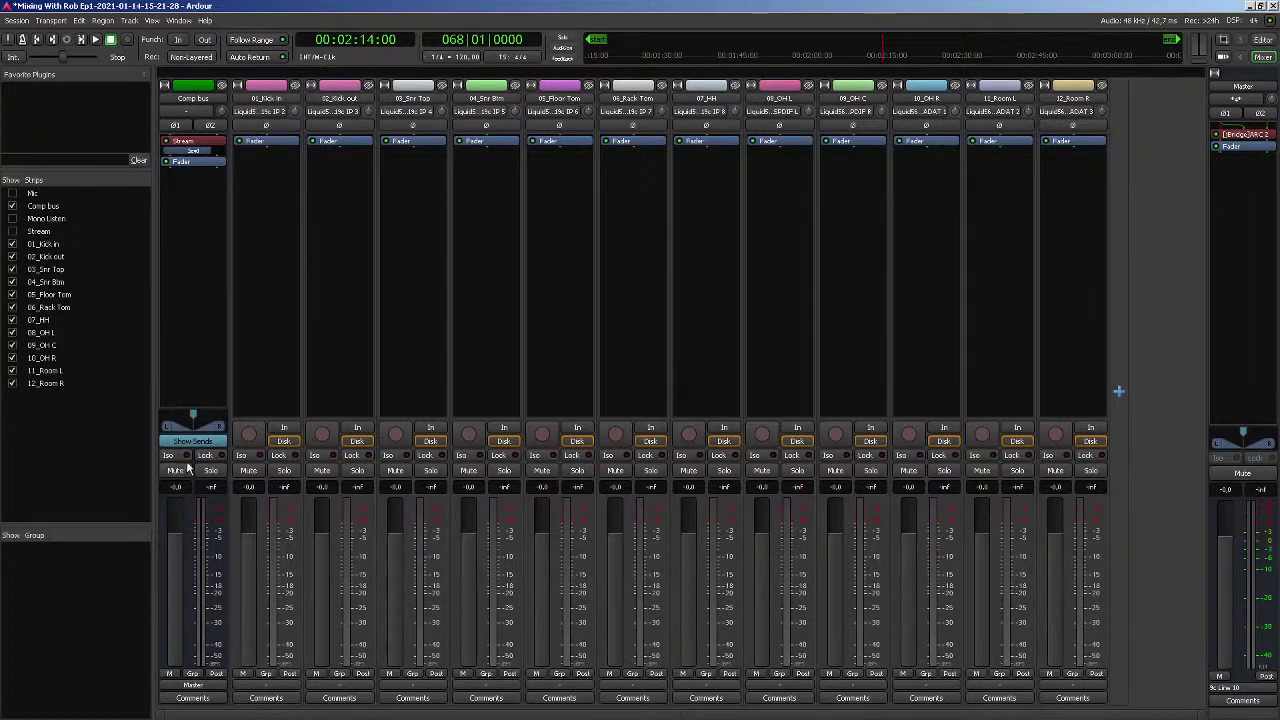
left_click(1263, 39)
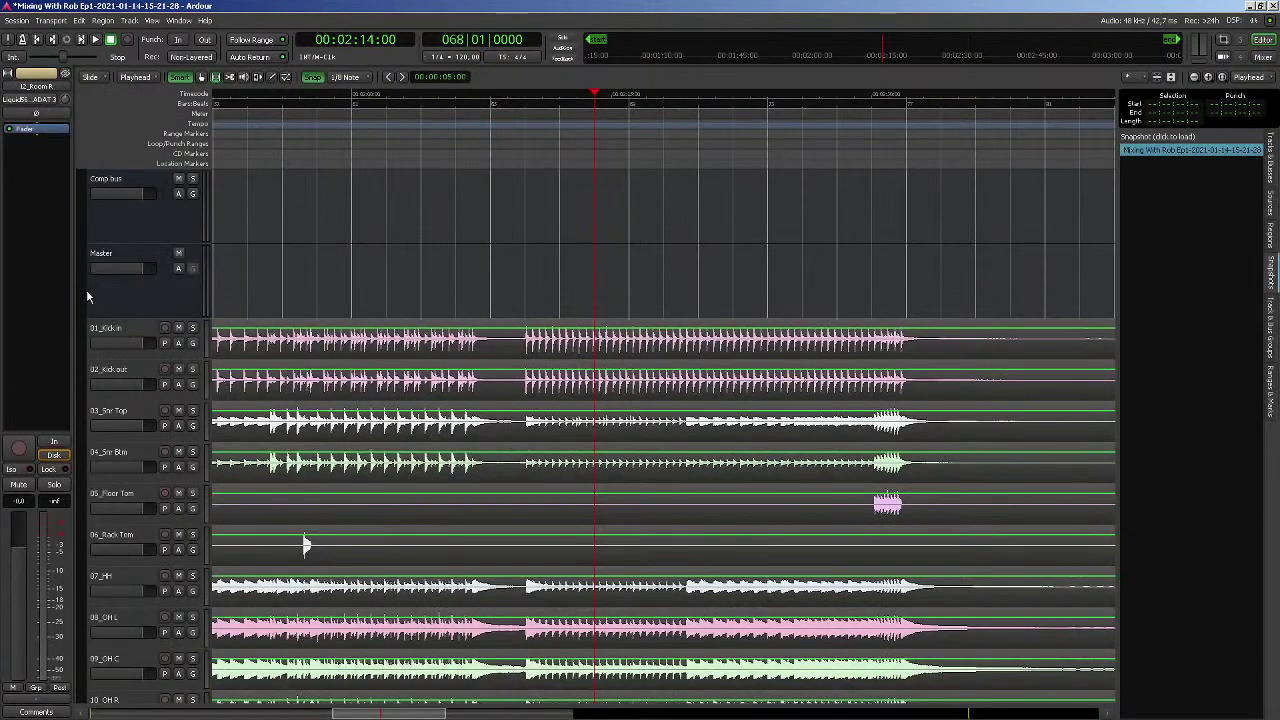
left_click(137, 180)
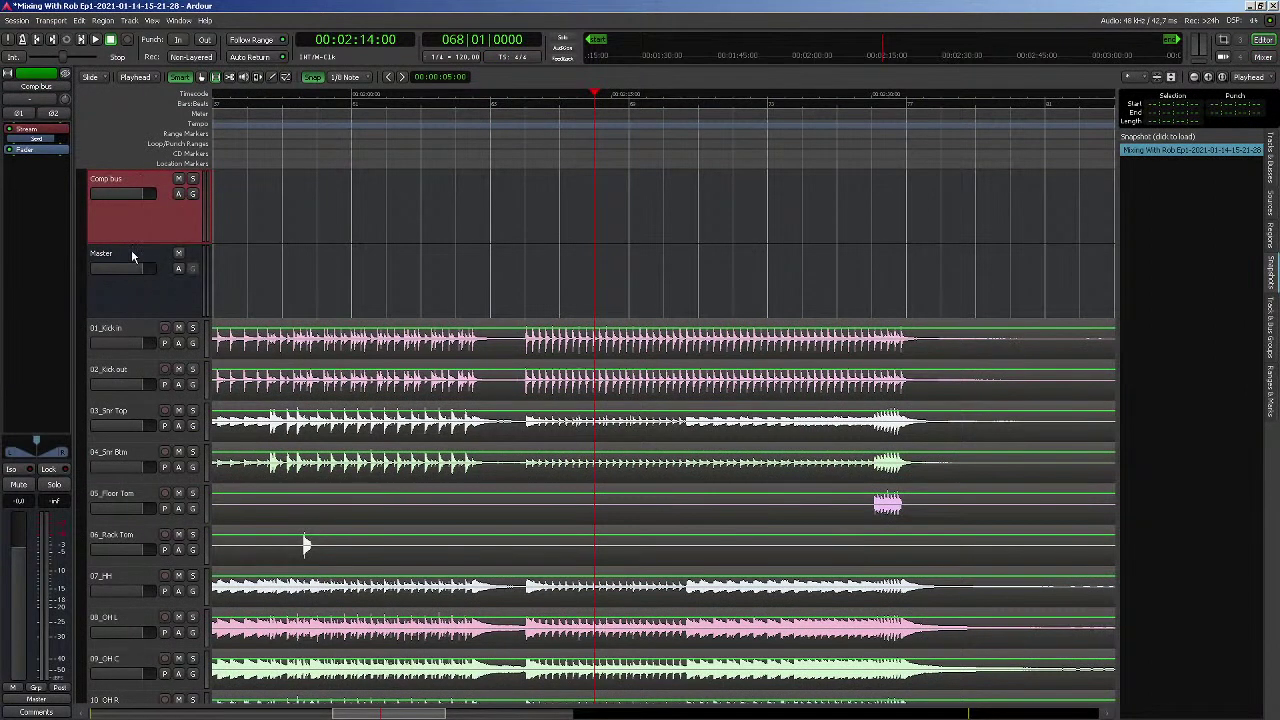
left_click(130, 300)
left_click(133, 182)
left_click(140, 297)
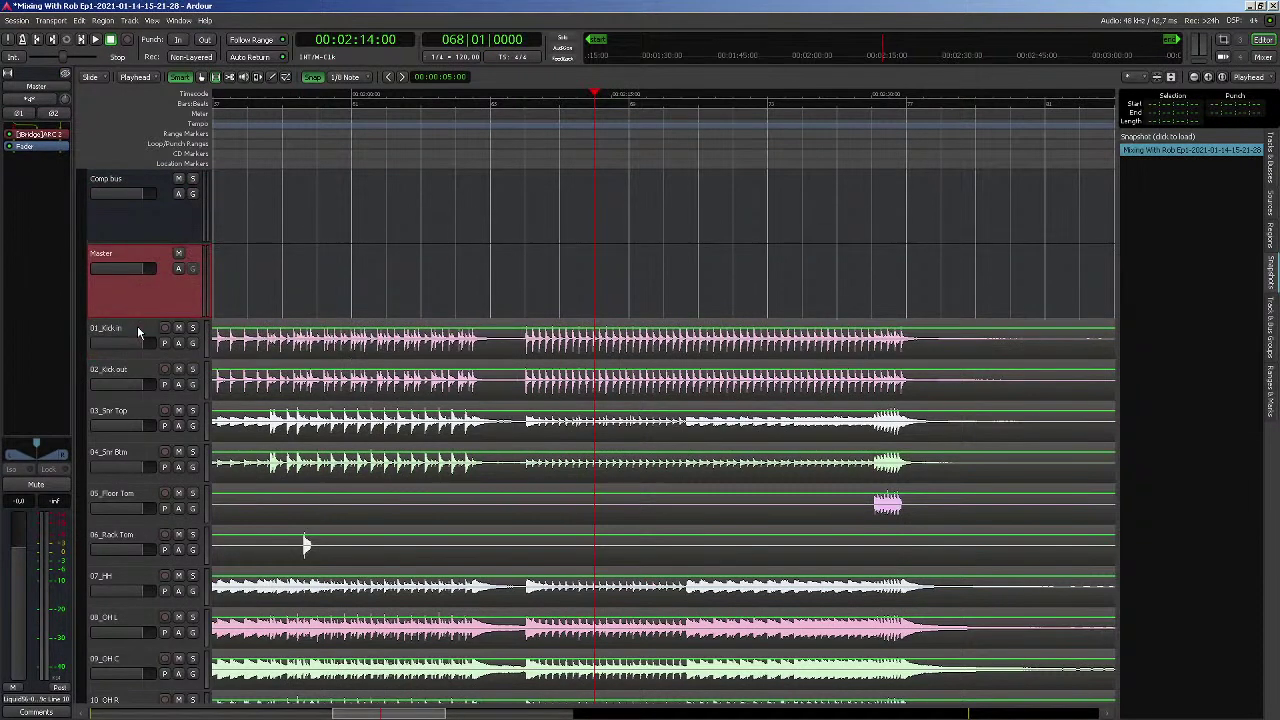
Move the Comp bus below 01_Kick in in the Editor and return it to the top of the tracks
left_click(130, 228)
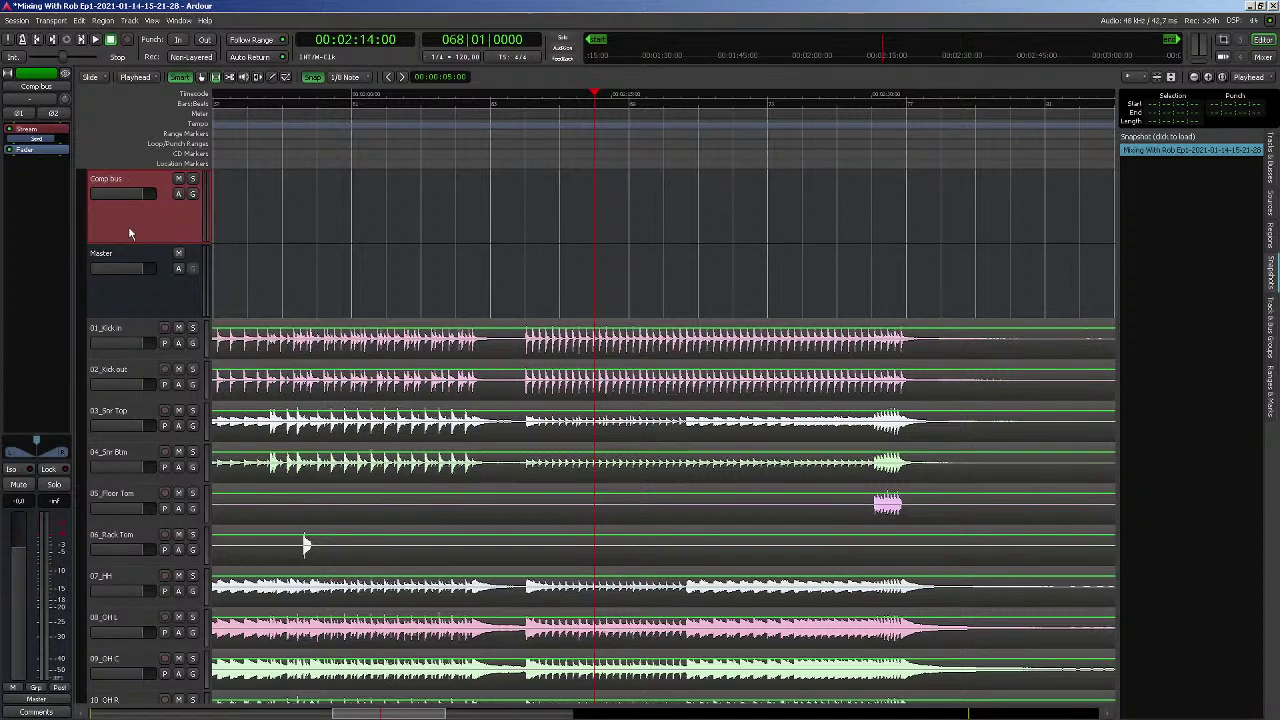
key("ctrl+Down")
key("ctrl+Down")
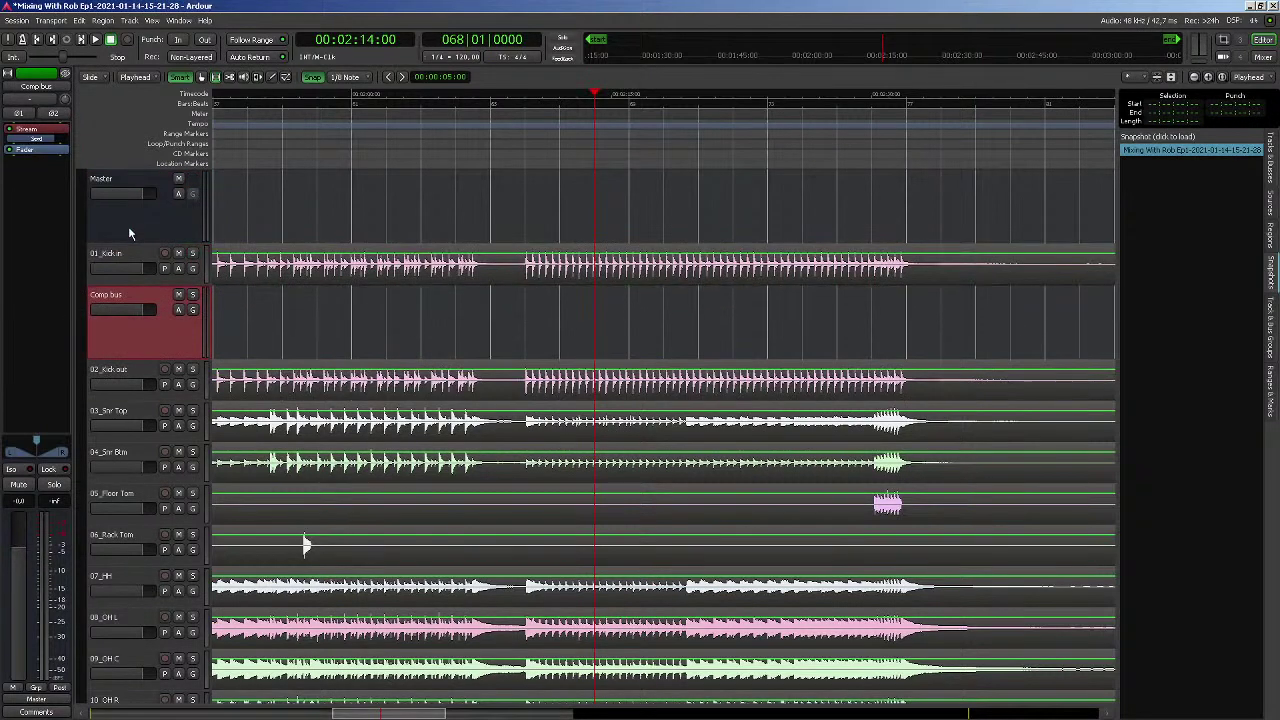
key("ctrl+Up")
key("ctrl+Up")
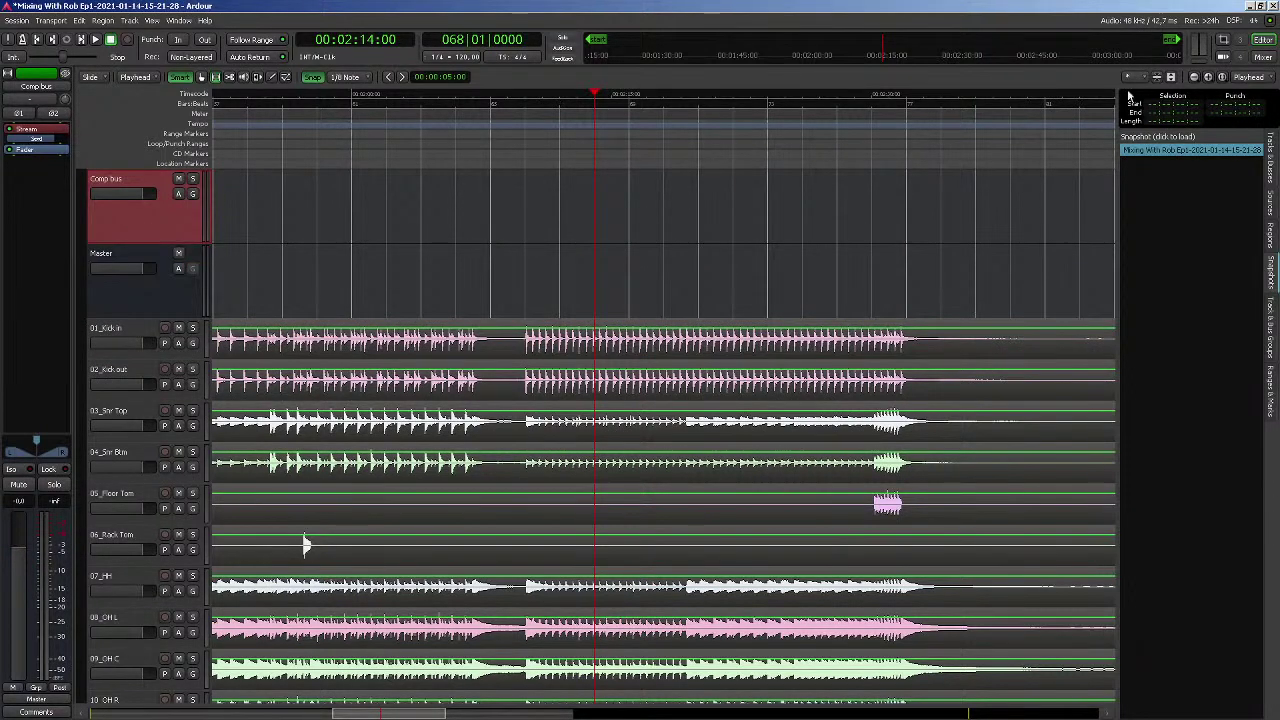
Reorder the Mixer strips so the Comp bus follows 12_Room R, and return to the Editor
left_click(1263, 57)
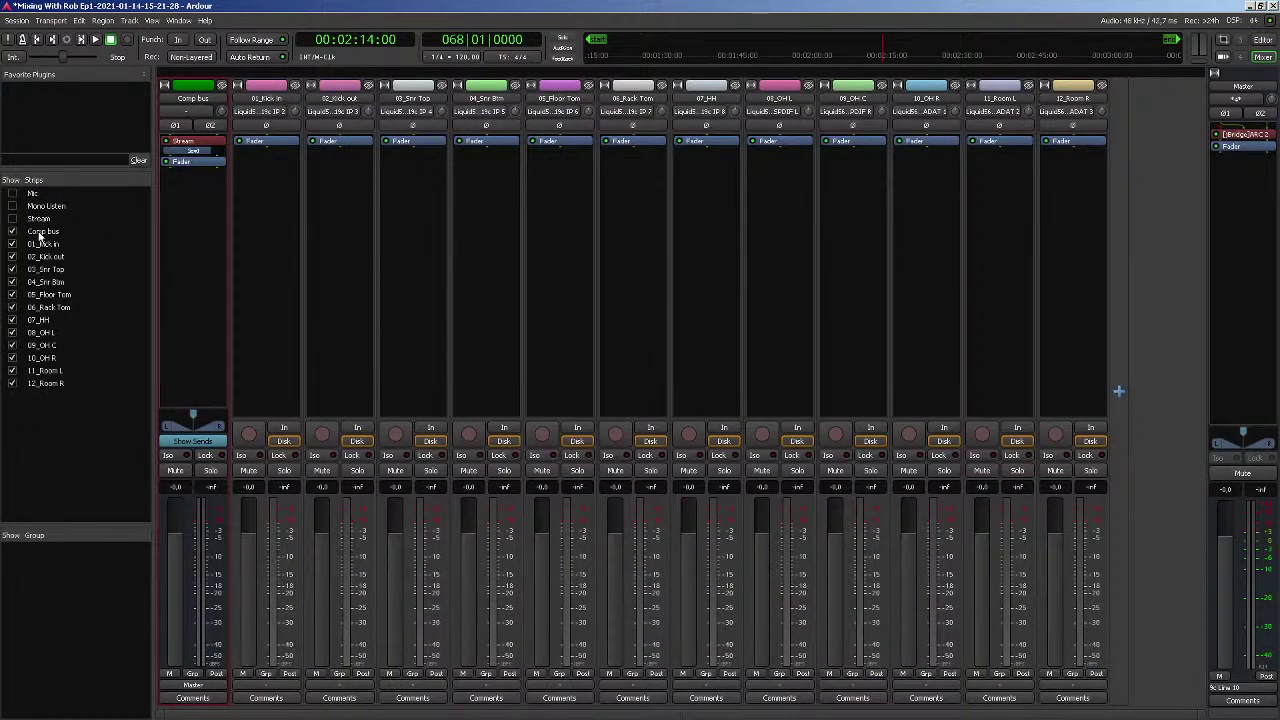
left_click_drag(40, 235, 50, 389)
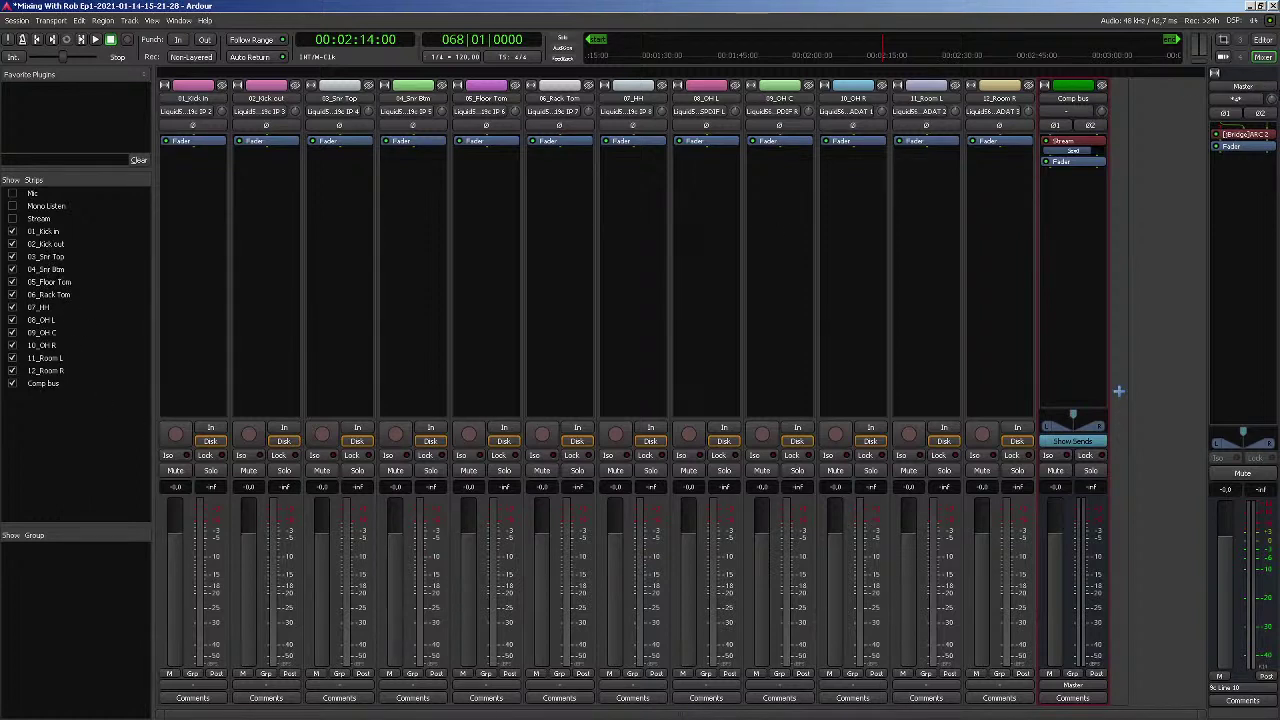
left_click(1266, 40)
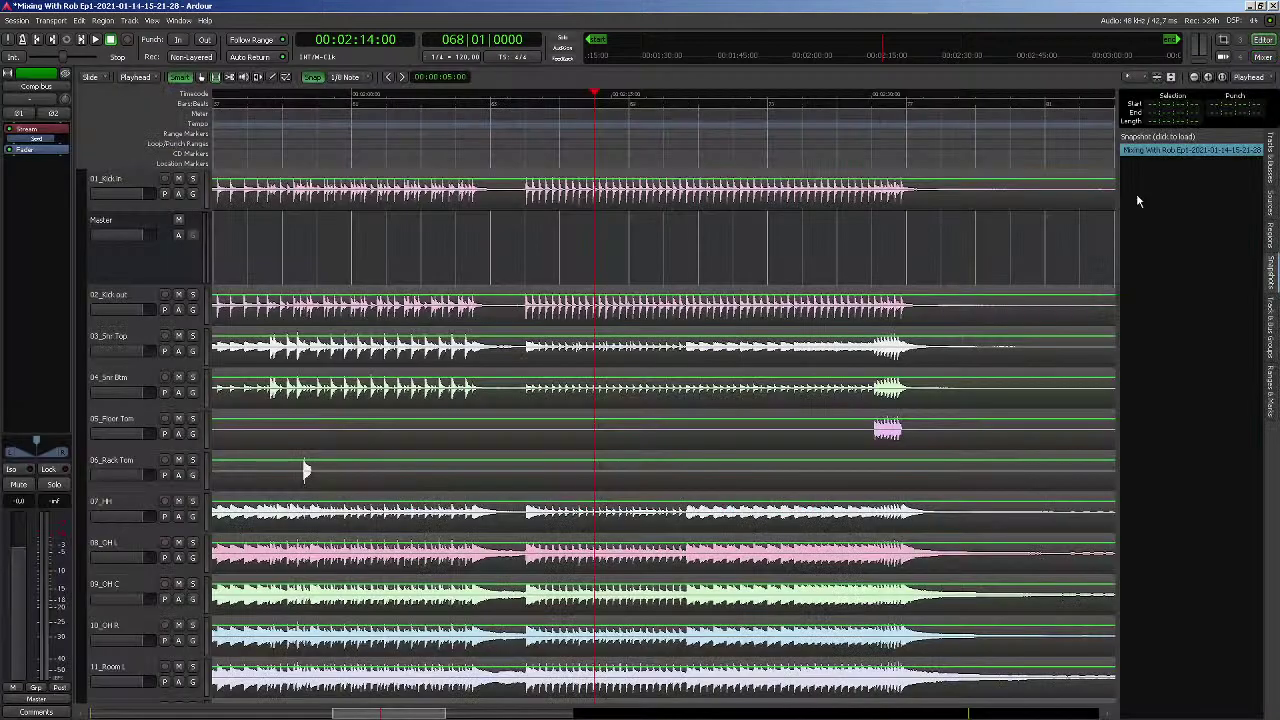
Move the Master below the Comp bus at the end of the Editor's tracks, and select the Comp bus
left_click(163, 265)
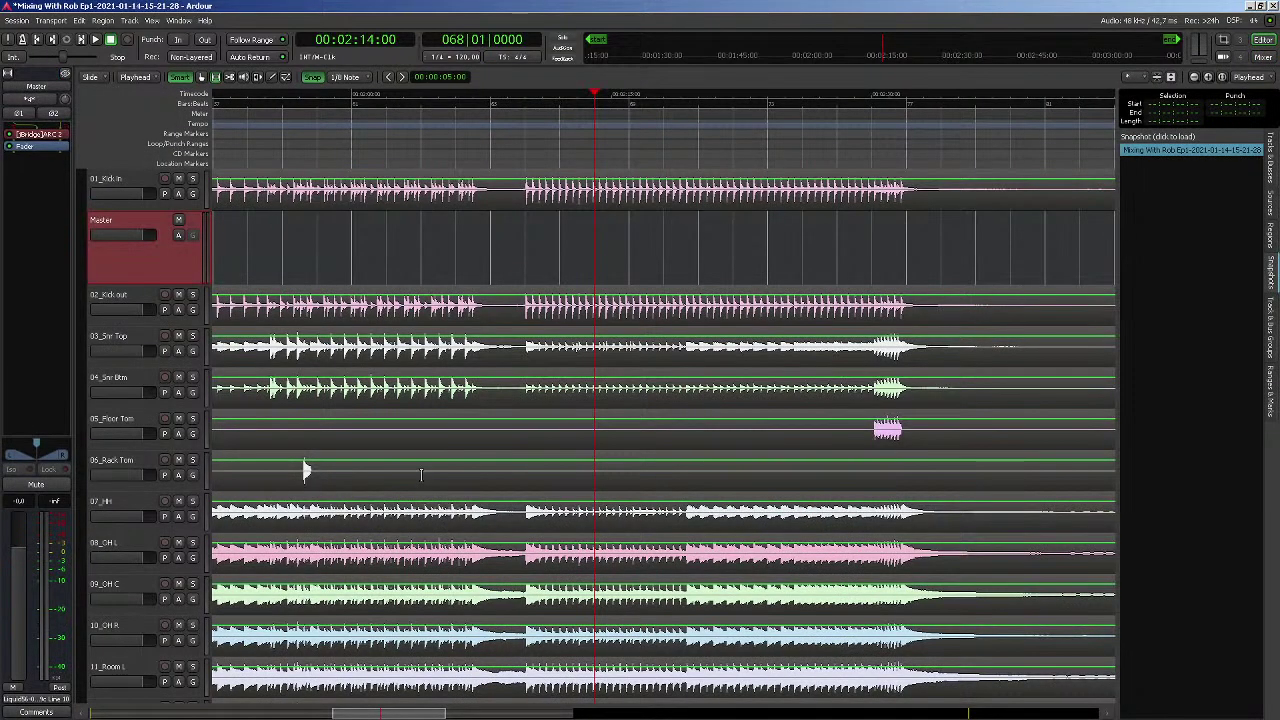
key("ctrl+Down")
key("ctrl+Down")
key("ctrl+Down")
key("ctrl+Down")
key("ctrl+Down")
key("ctrl+Down")
key("ctrl+Down")
key("ctrl+Down")
key("ctrl+Down")
key("ctrl+Down")
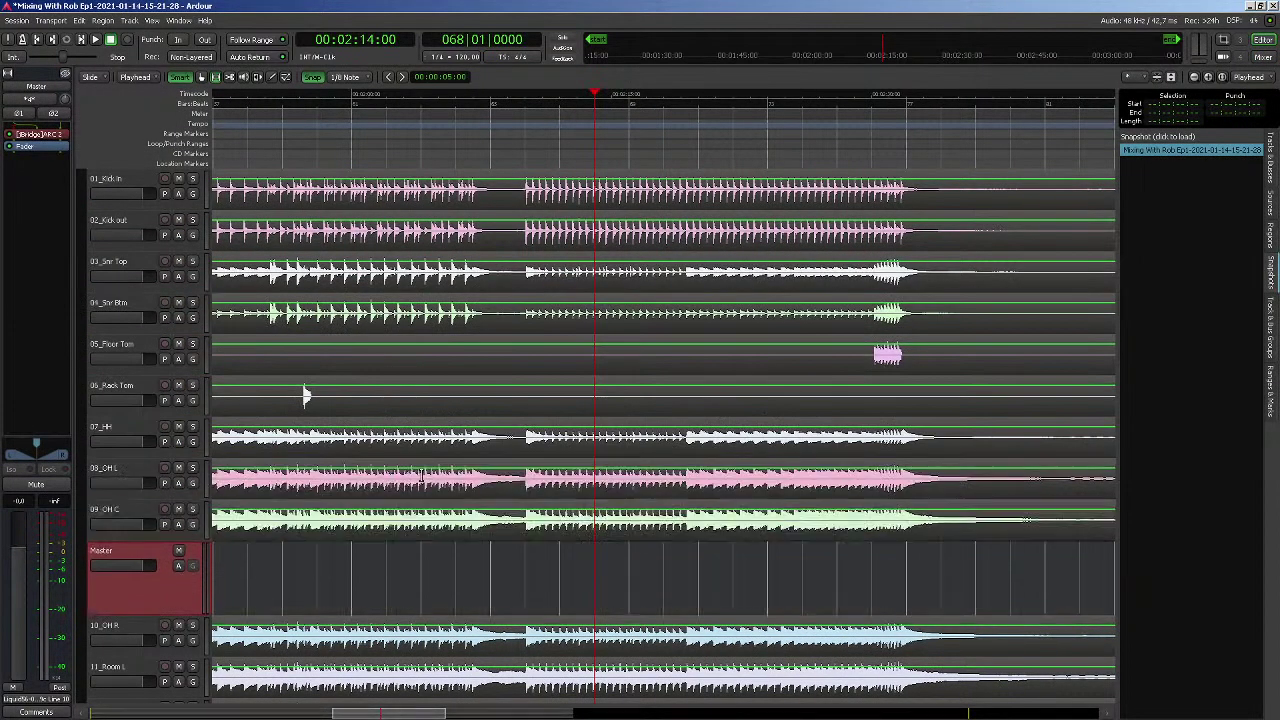
key("ctrl+Down")
key("ctrl+Down")
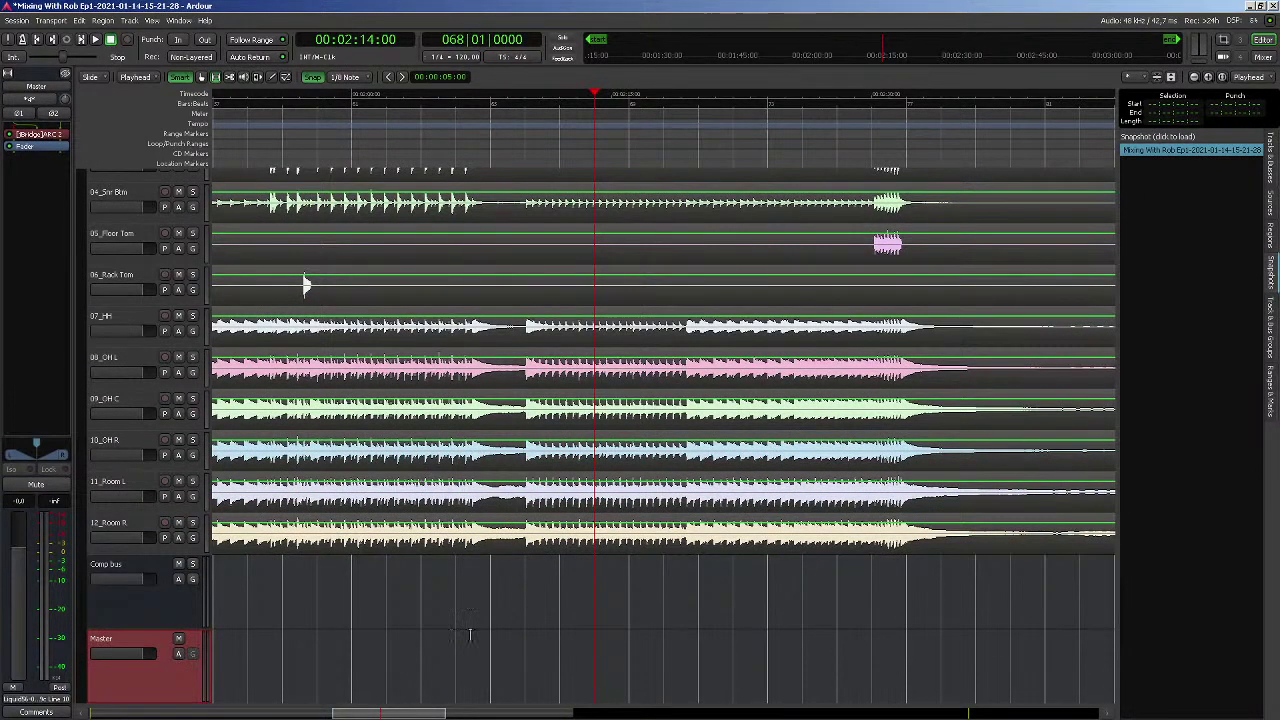
scroll(175, 670, "up", 3)
scroll(185, 650, "down", 4)
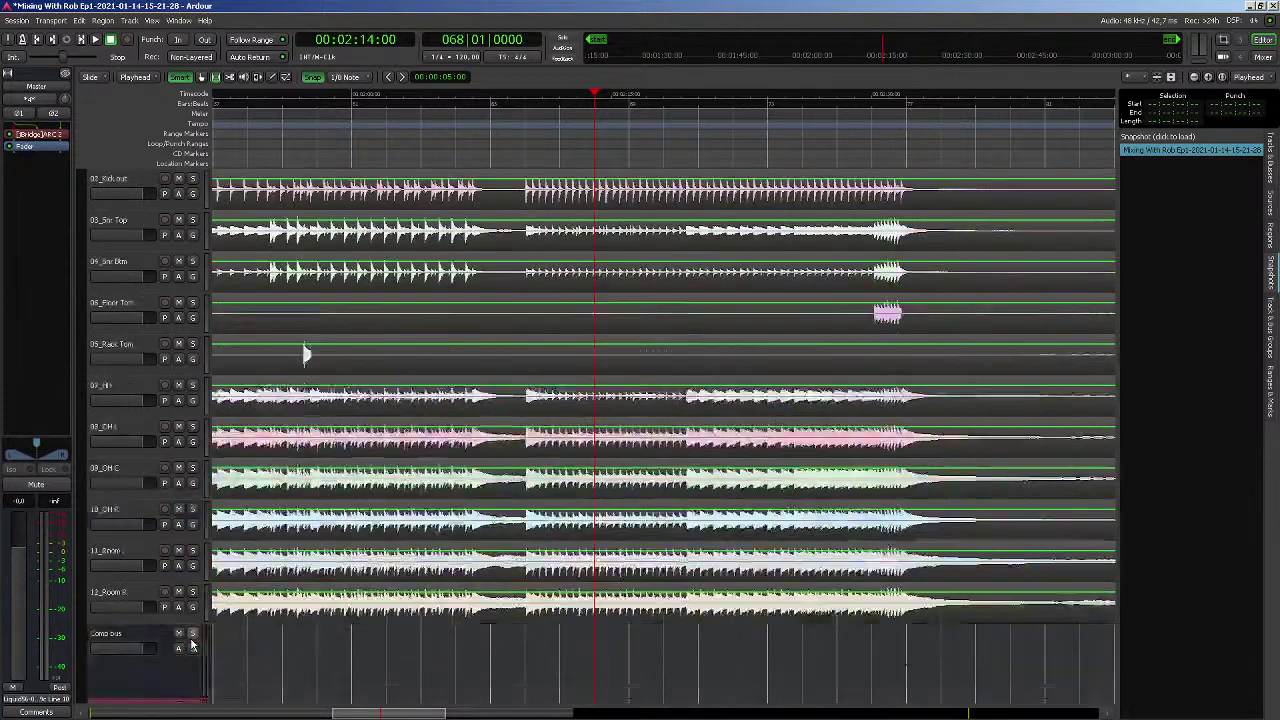
left_click(116, 556)
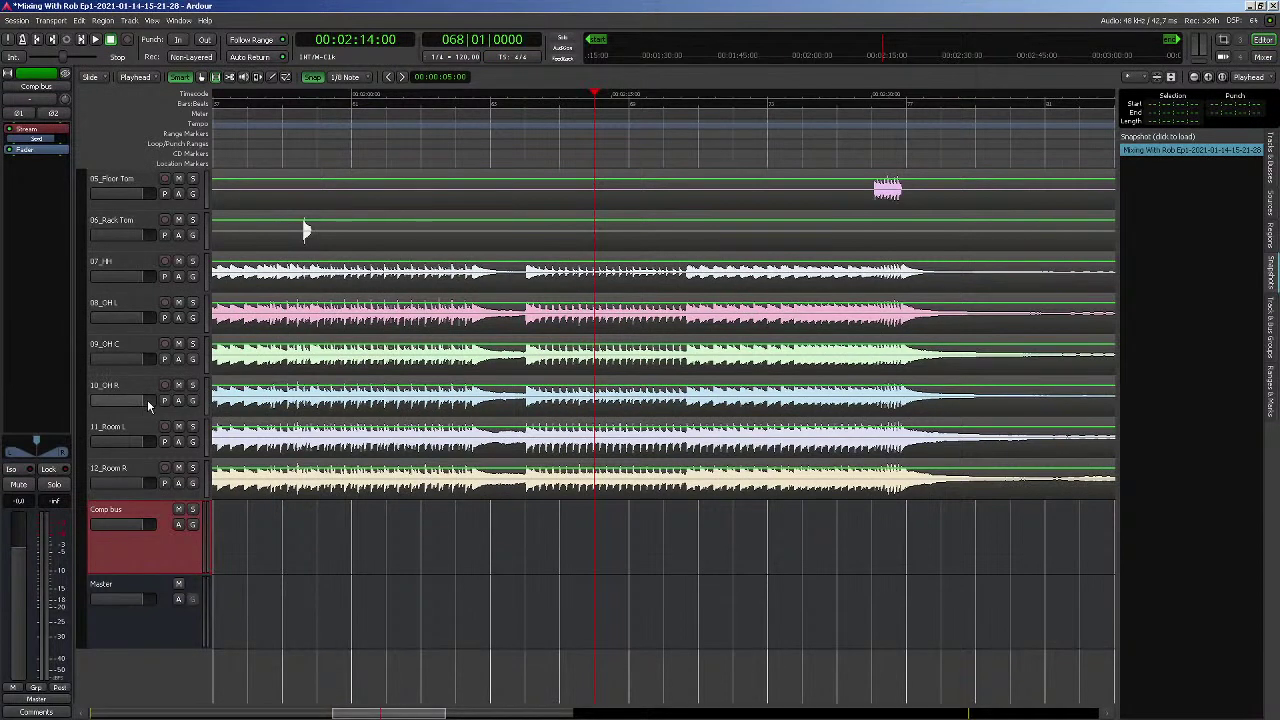
Show the Mixer, switch to the course sheet in the browser, and highlight the Mix Bus Compression entry under Links
left_click(1265, 58)
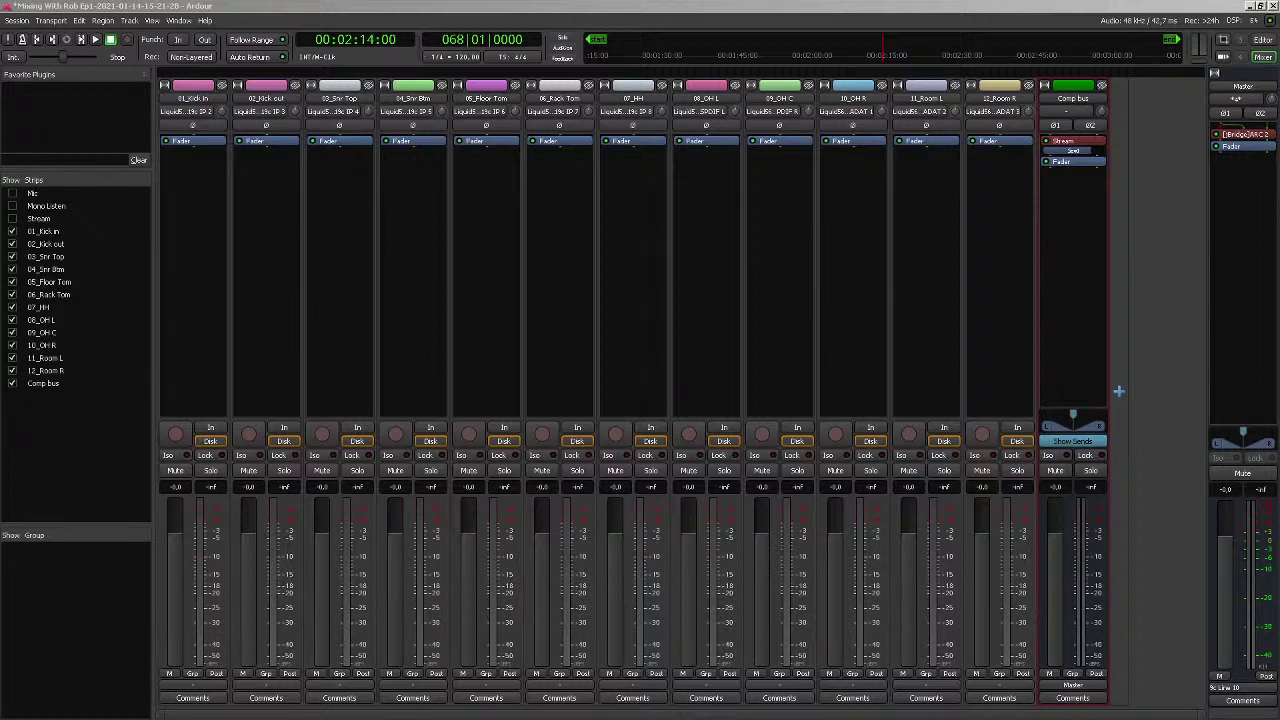
key("alt+Tab")
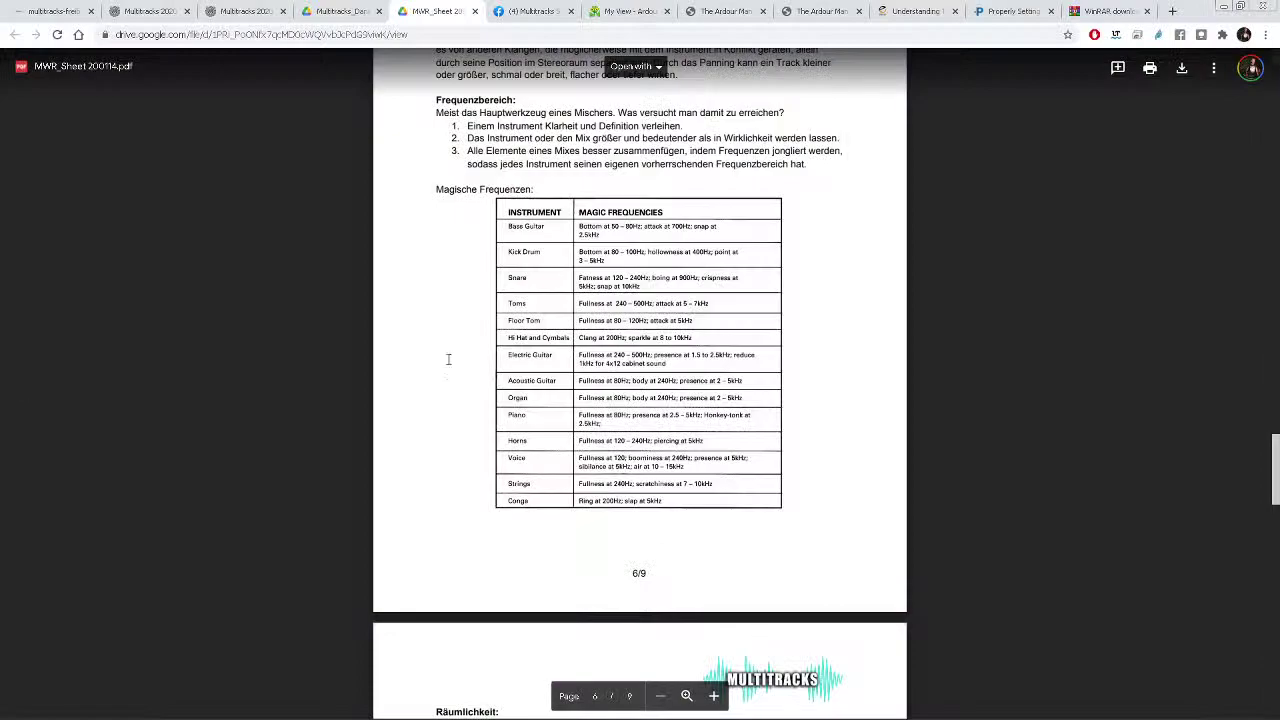
scroll(499, 366, "down", 5)
scroll(499, 366, "down", 10)
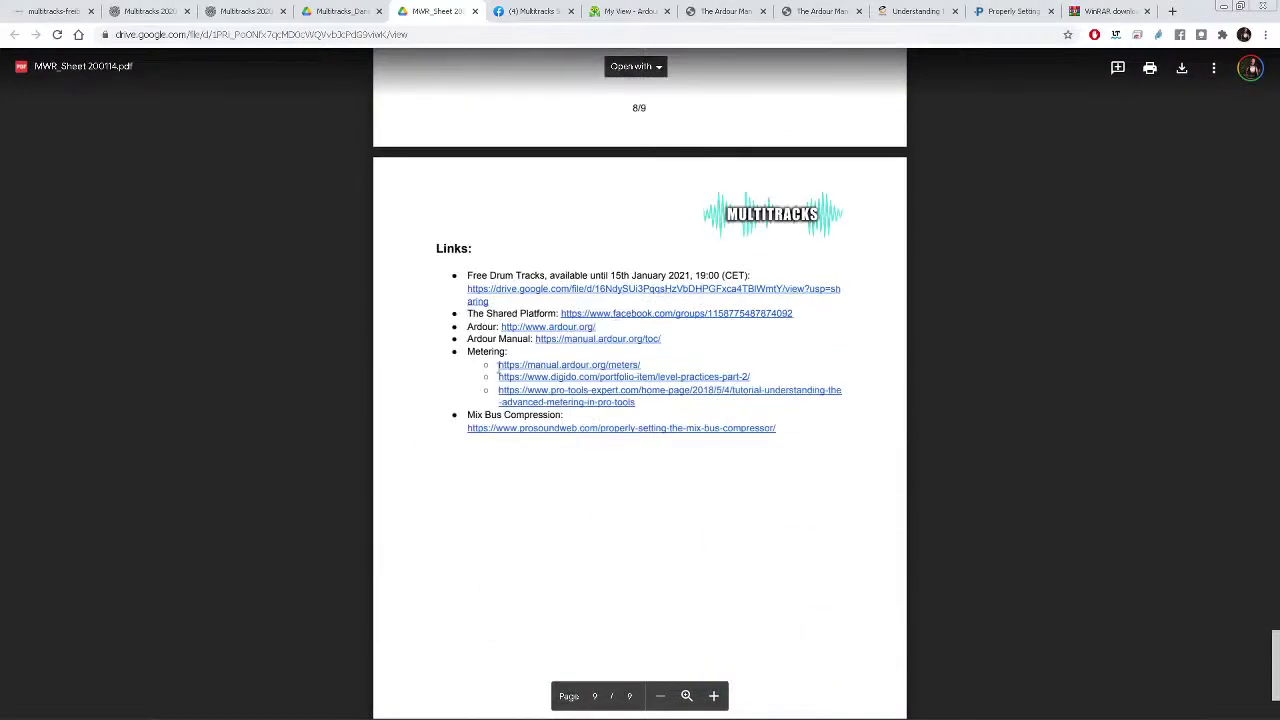
left_click_drag(468, 415, 578, 415)
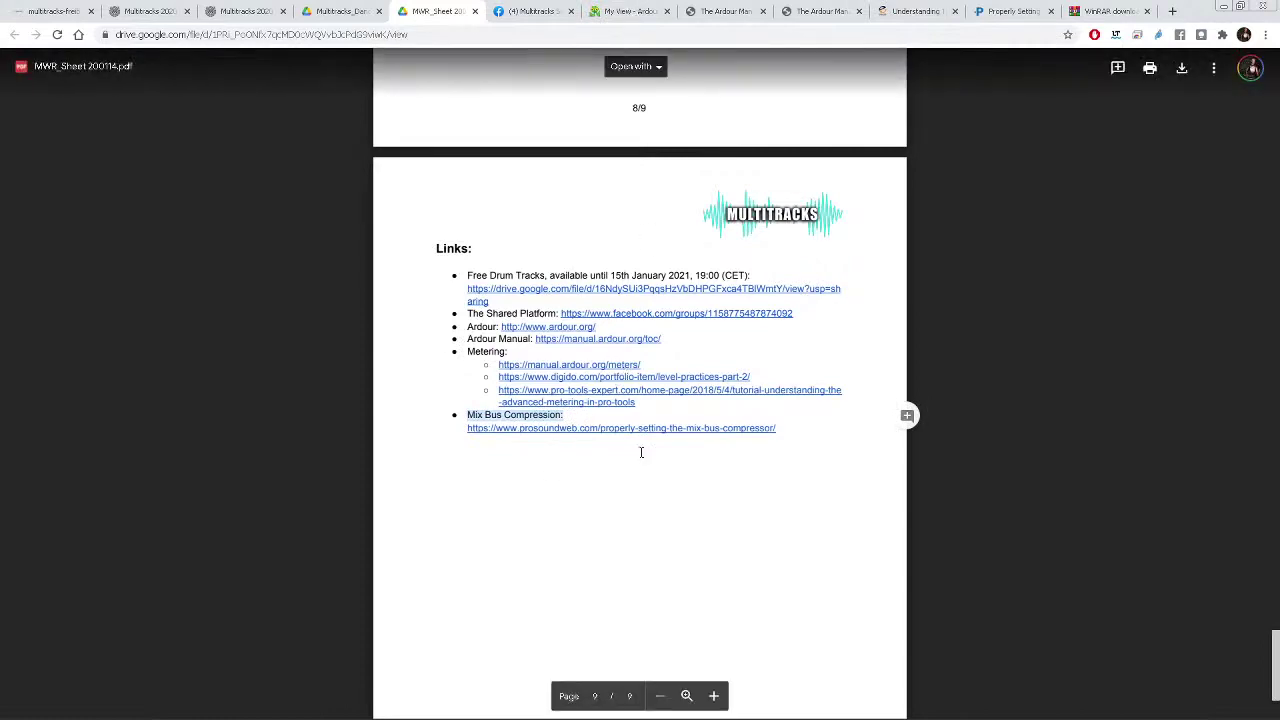
Open the ProSoundWeb article on properly setting the mix bus compressor and read through to Why Use Buss Compression?
left_click(1013, 12)
scroll(474, 400, "down", 5)
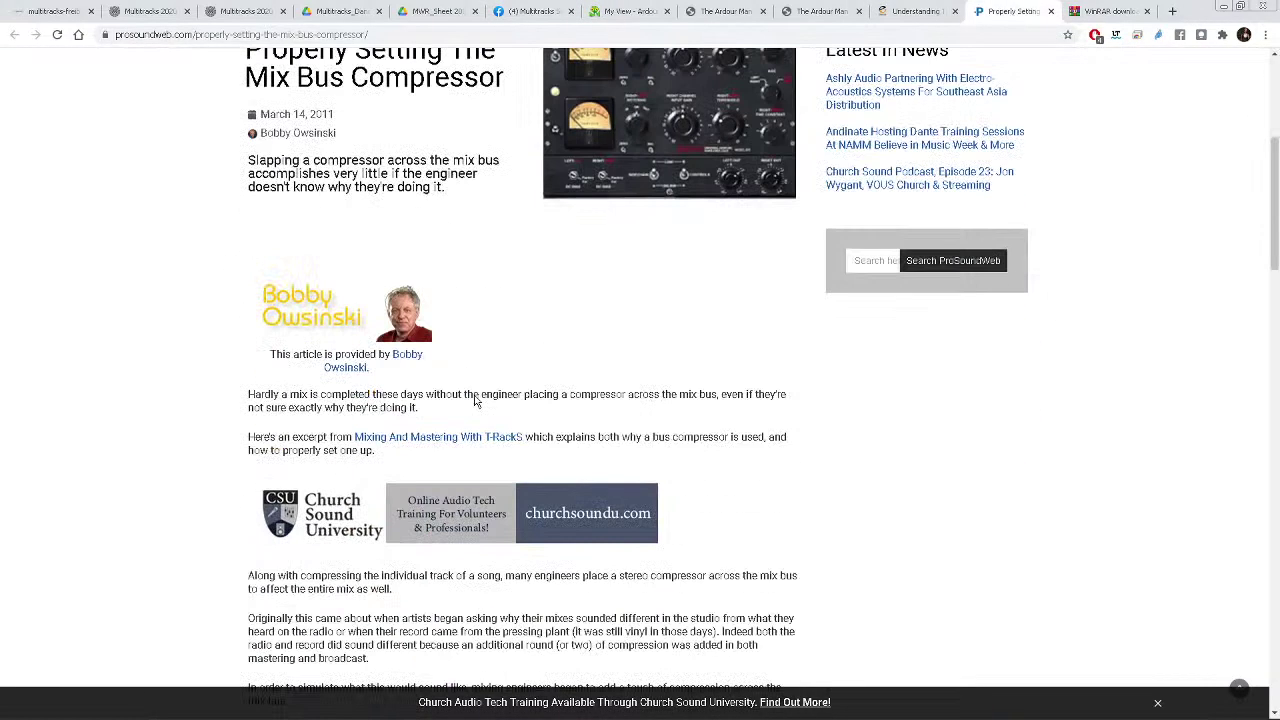
scroll(410, 532, "down", 1)
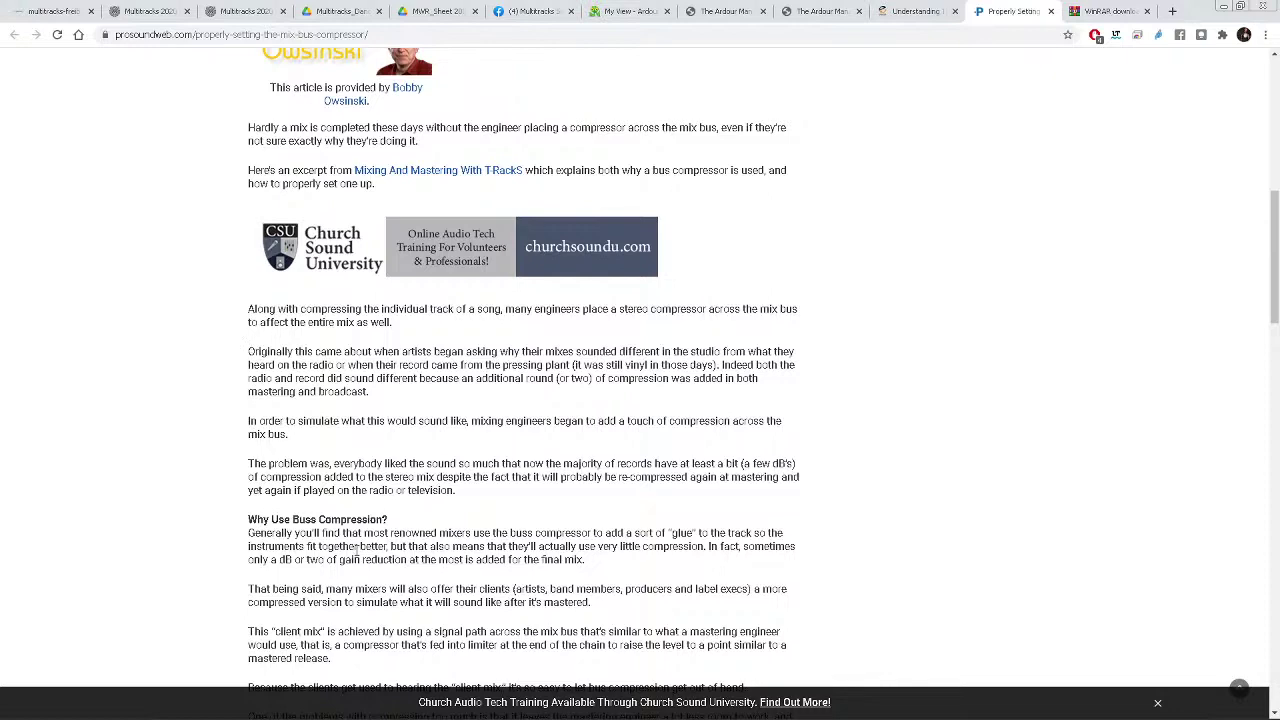
Read the article's buss compression and compressor-setting sections, highlight the word "glue", and return to the course sheet's Links page
scroll(361, 507, "down", 2)
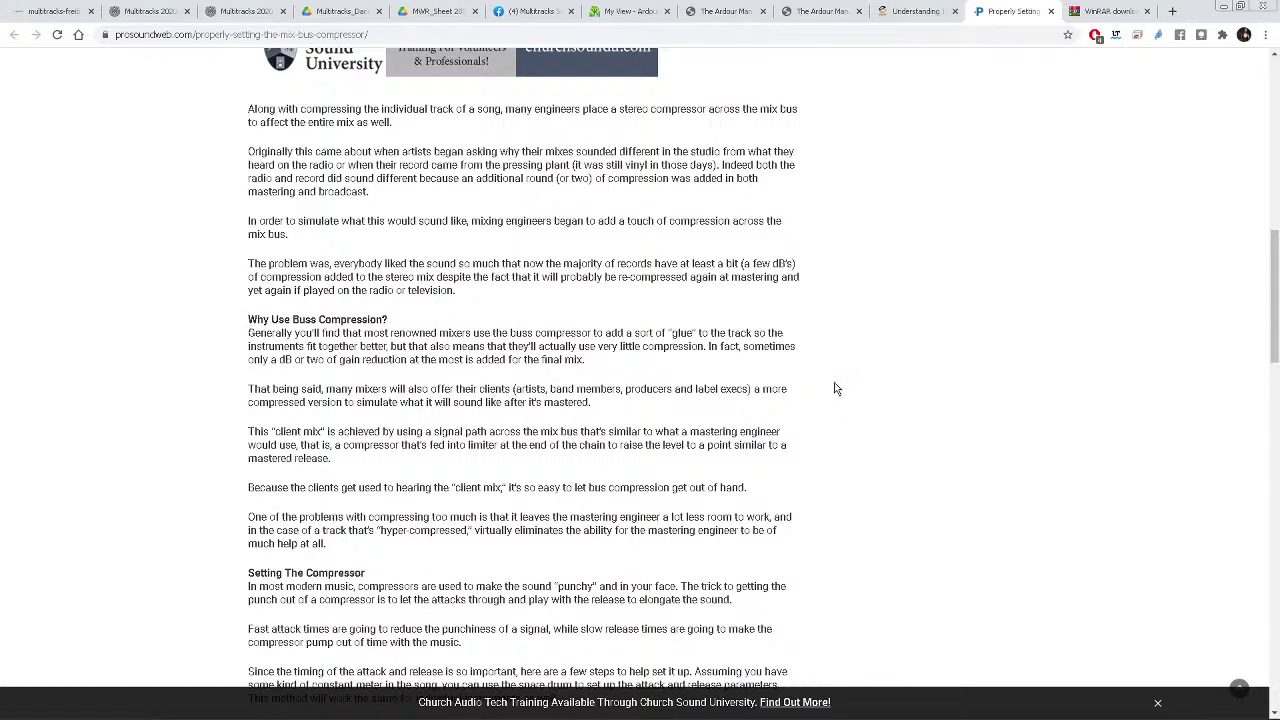
left_click_drag(673, 333, 694, 333)
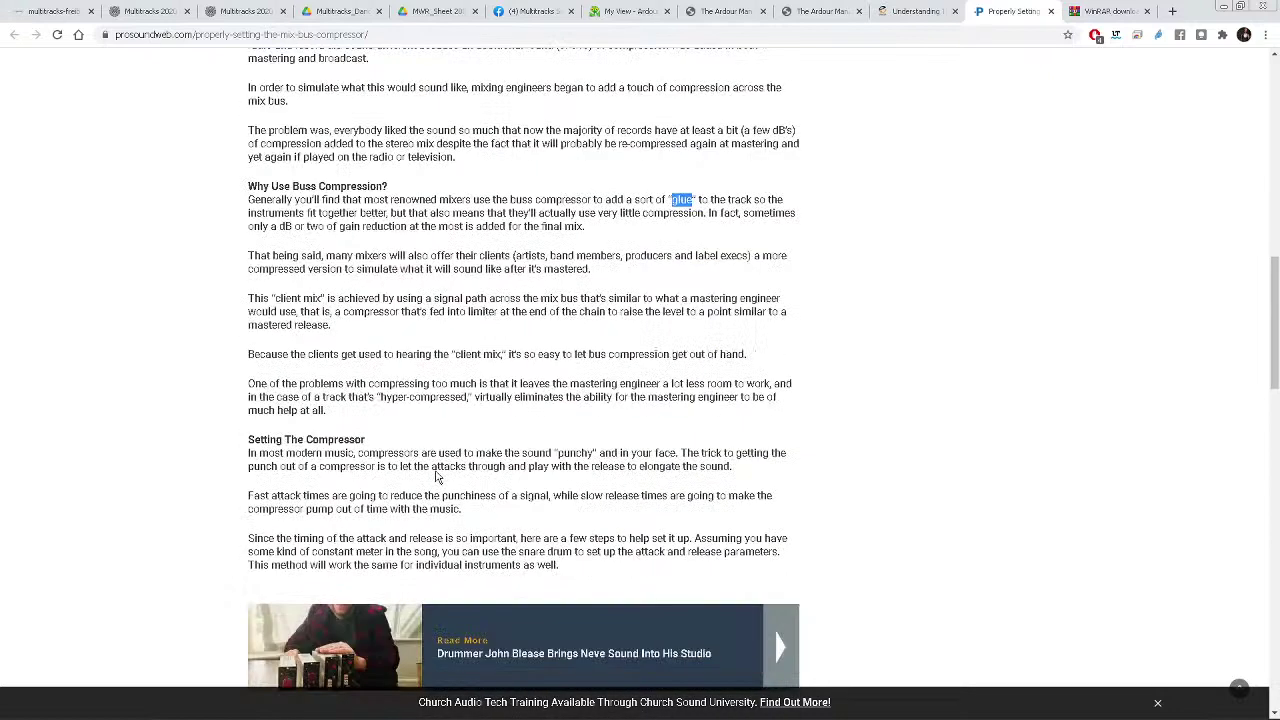
scroll(435, 477, "up", 3)
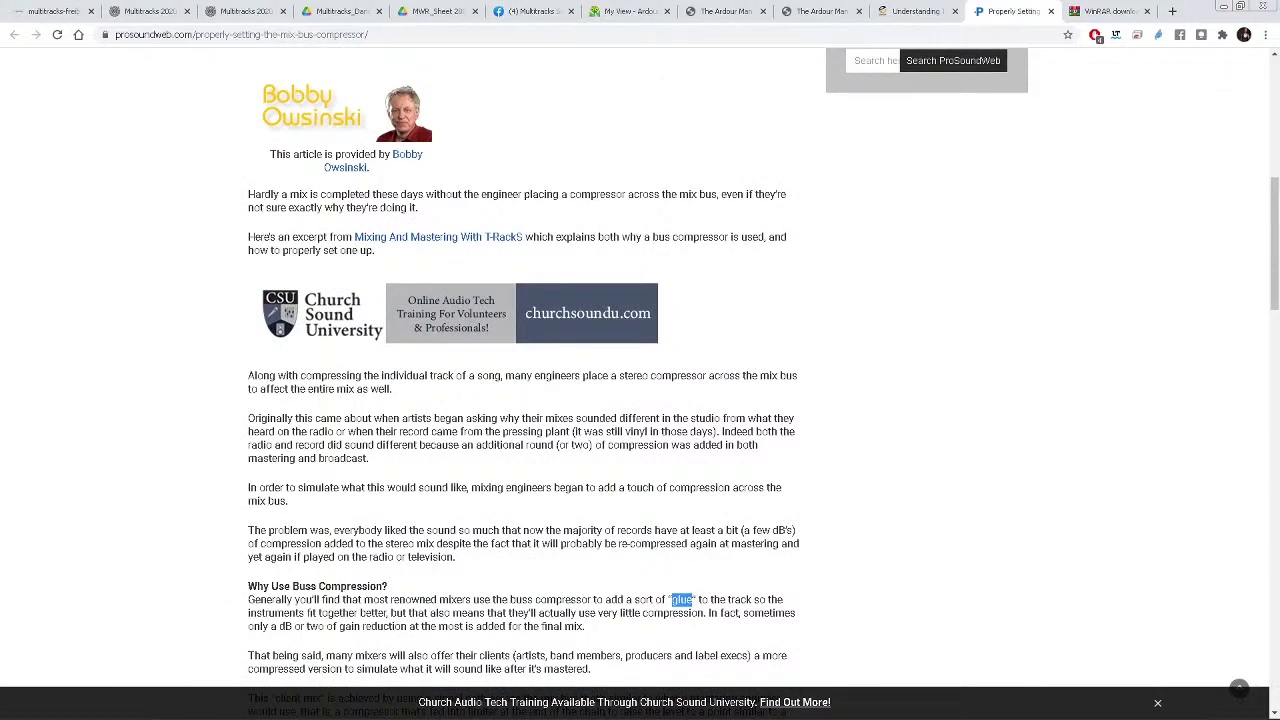
key("alt+Tab")
left_click(424, 14)
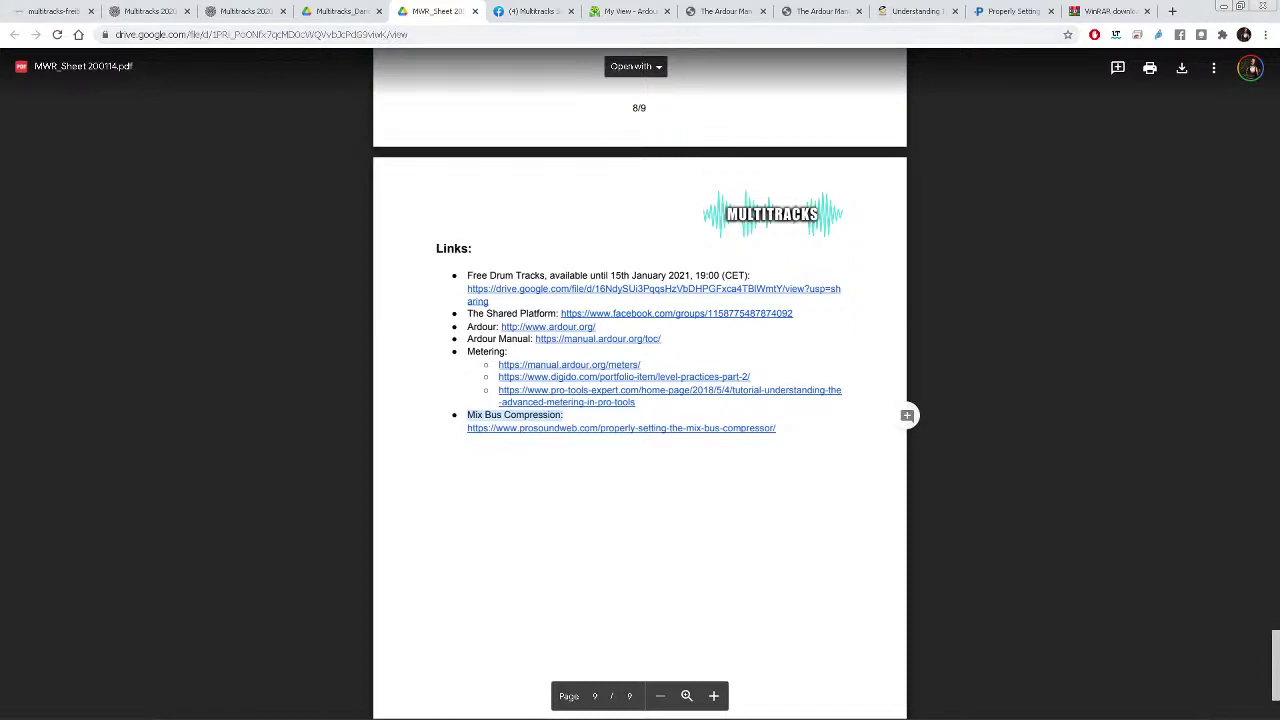
Switch to Ardour, glance at the drum multitracks folder, and view the Editor before returning to the Mixer
key("alt+Tab")
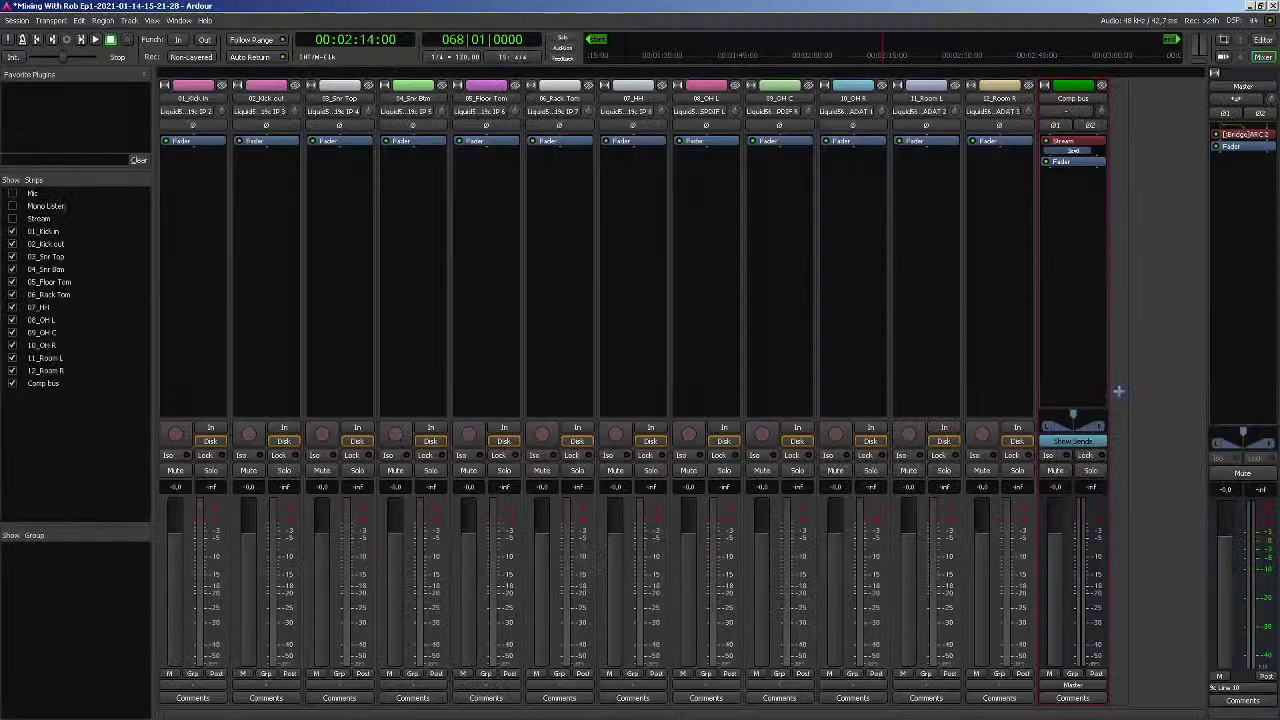
key("alt+Tab")
key("alt+Tab")
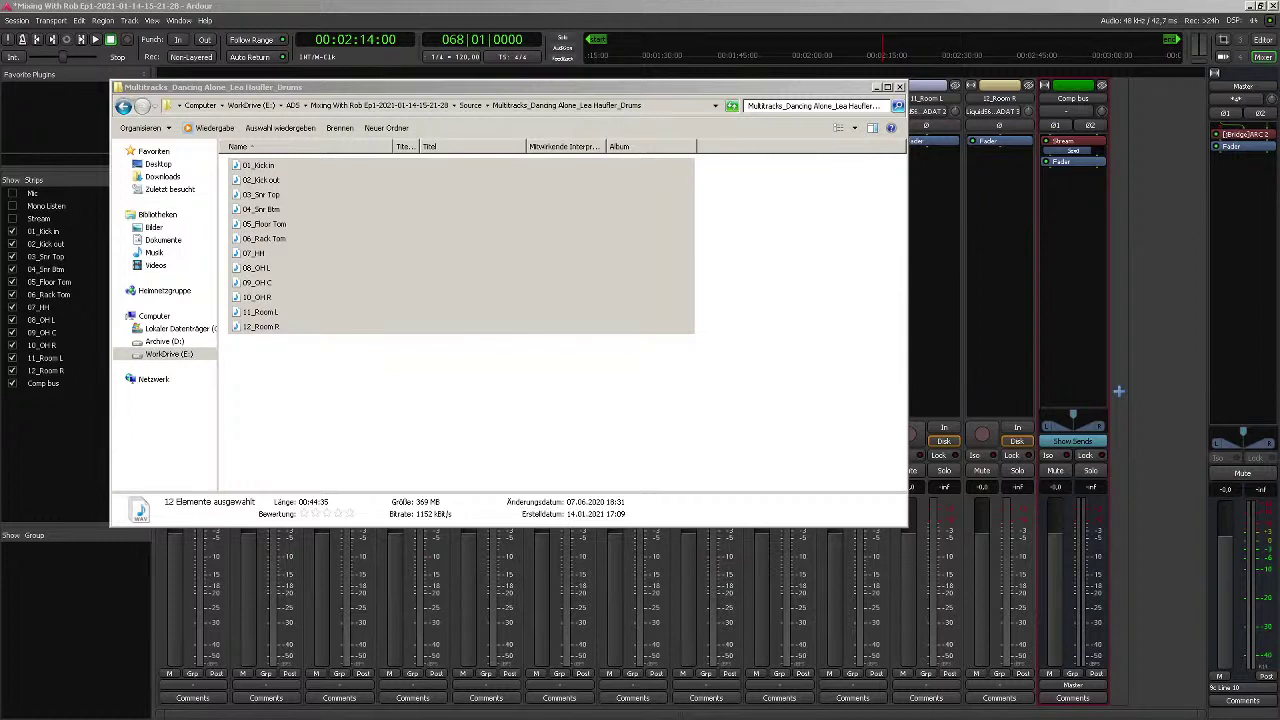
left_click(394, 17)
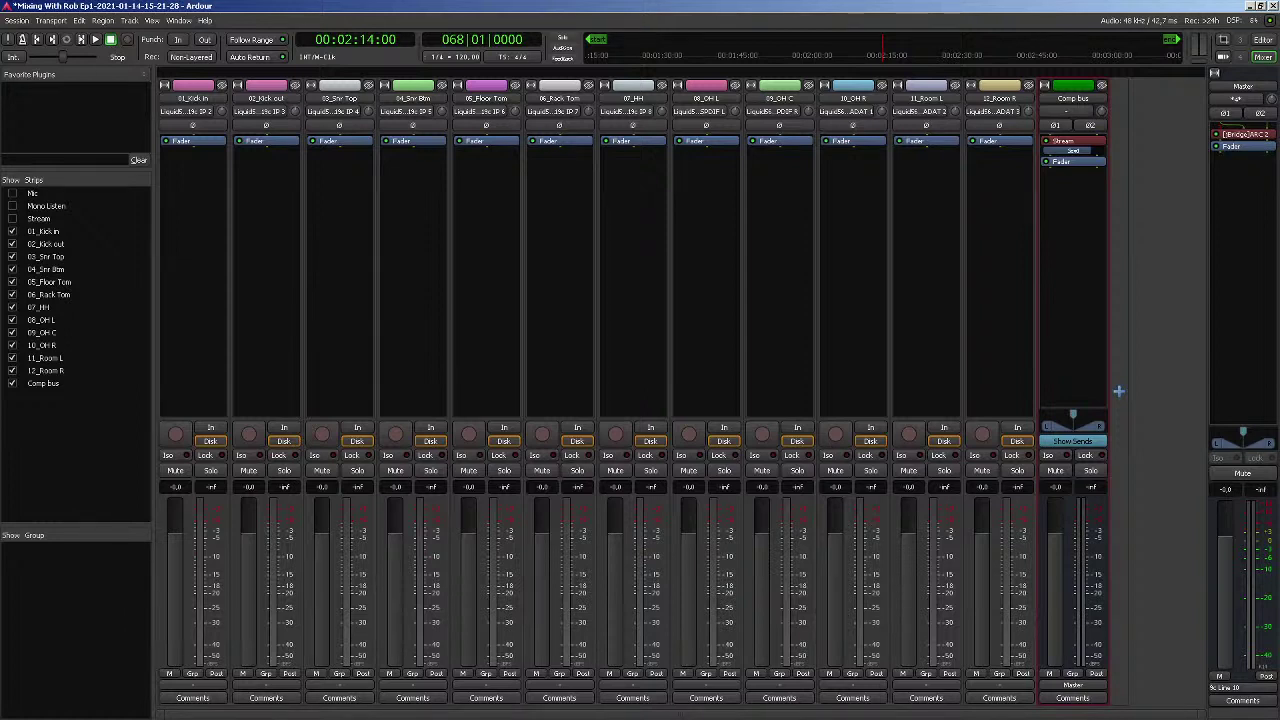
left_click(1266, 58)
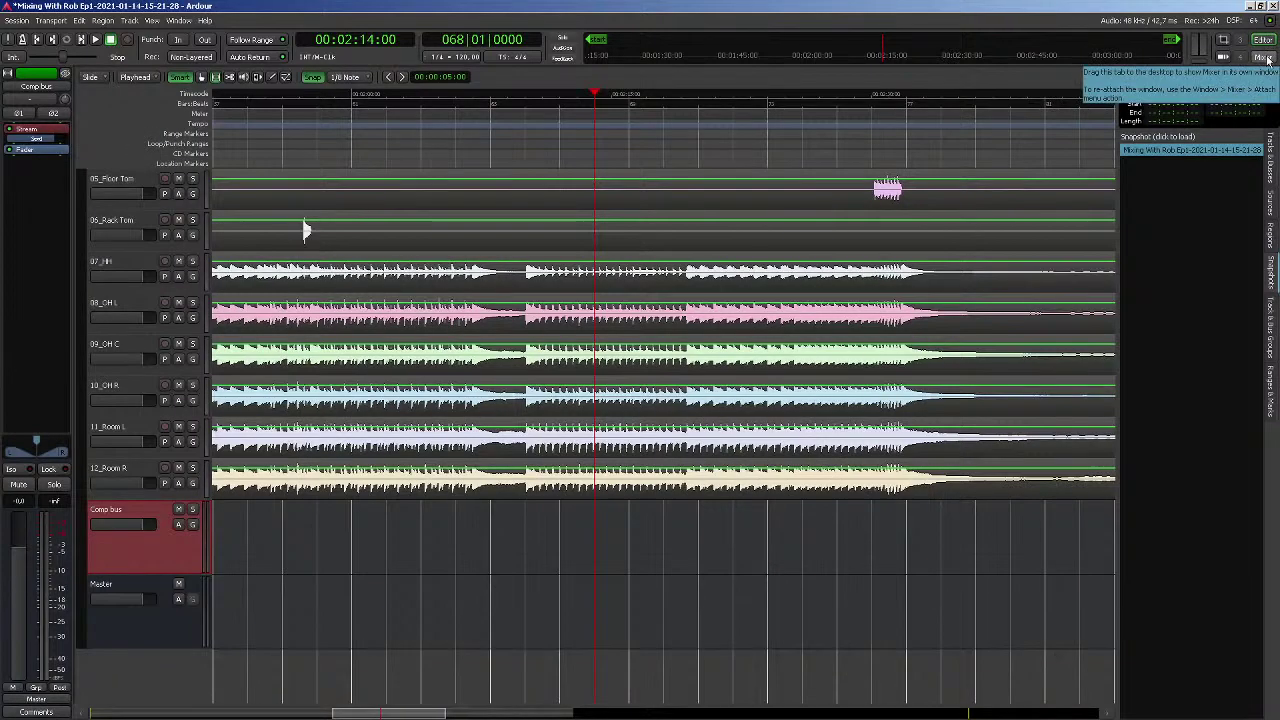
left_click(1266, 58)
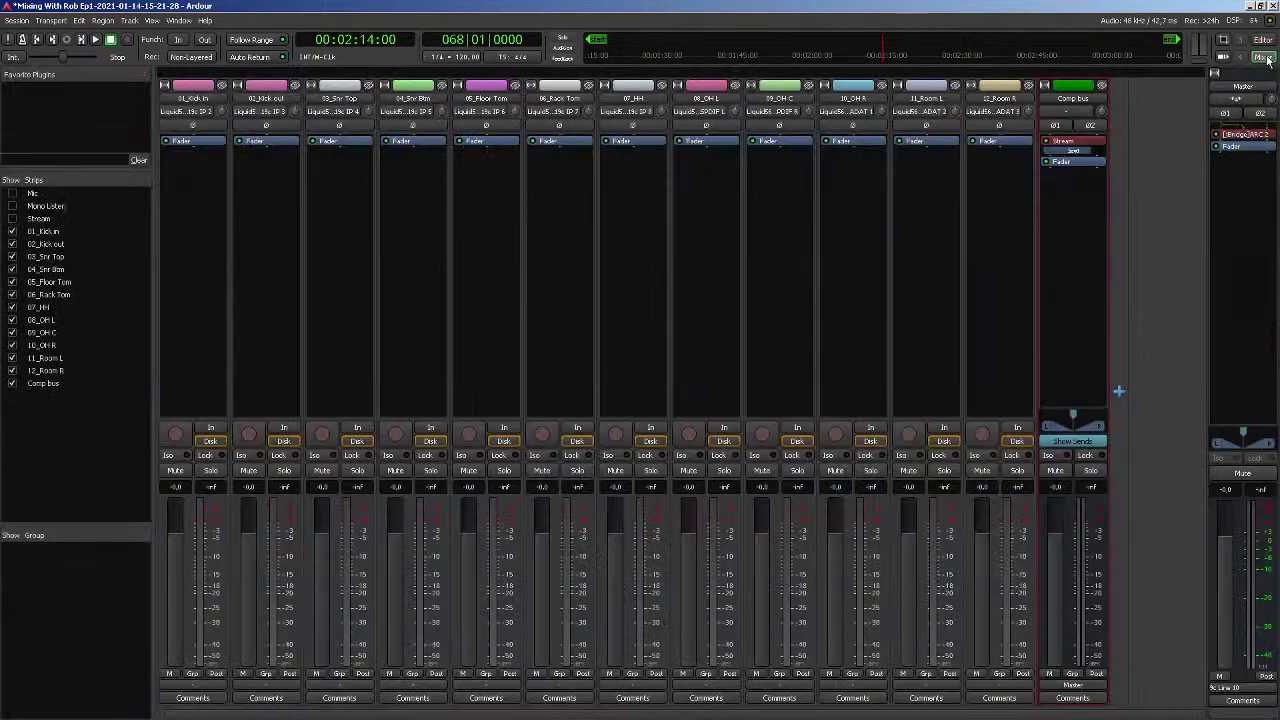
Show the Add Track/Bus/VCA dialog from the Mixer's empty strip area and the main commands, closing it each time without adding anything
double_click(1117, 392)
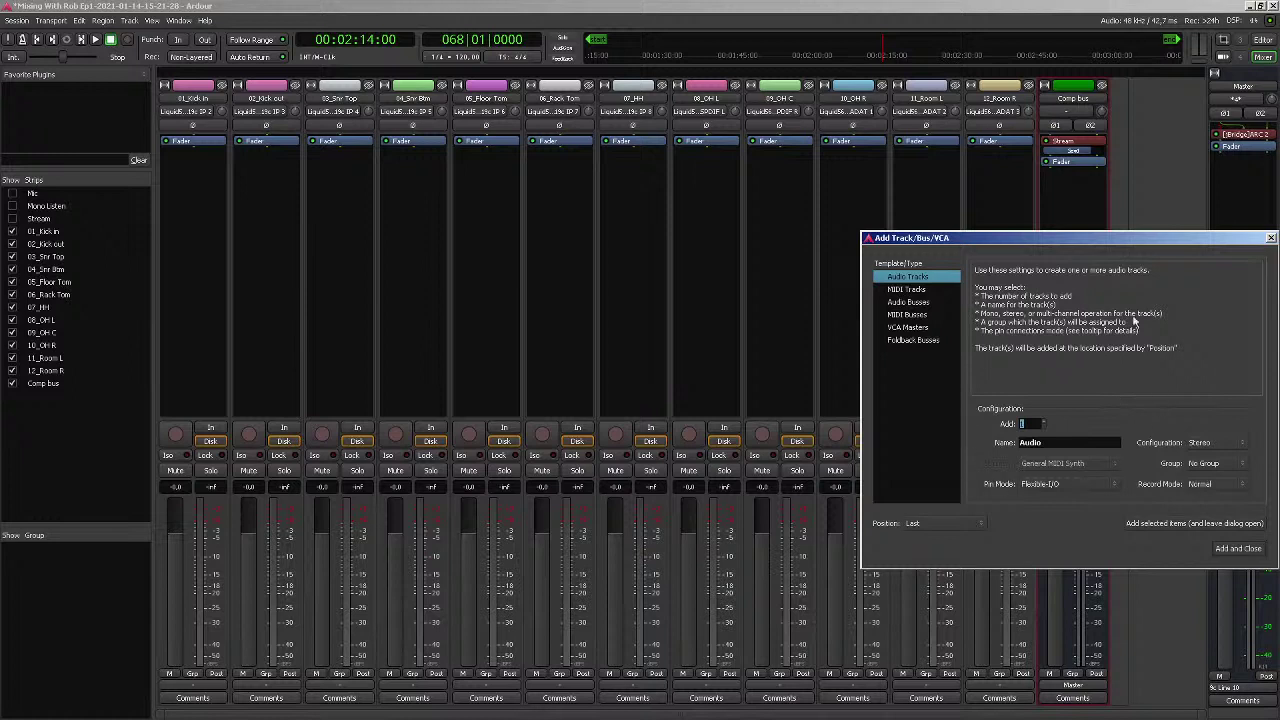
left_click(1269, 240)
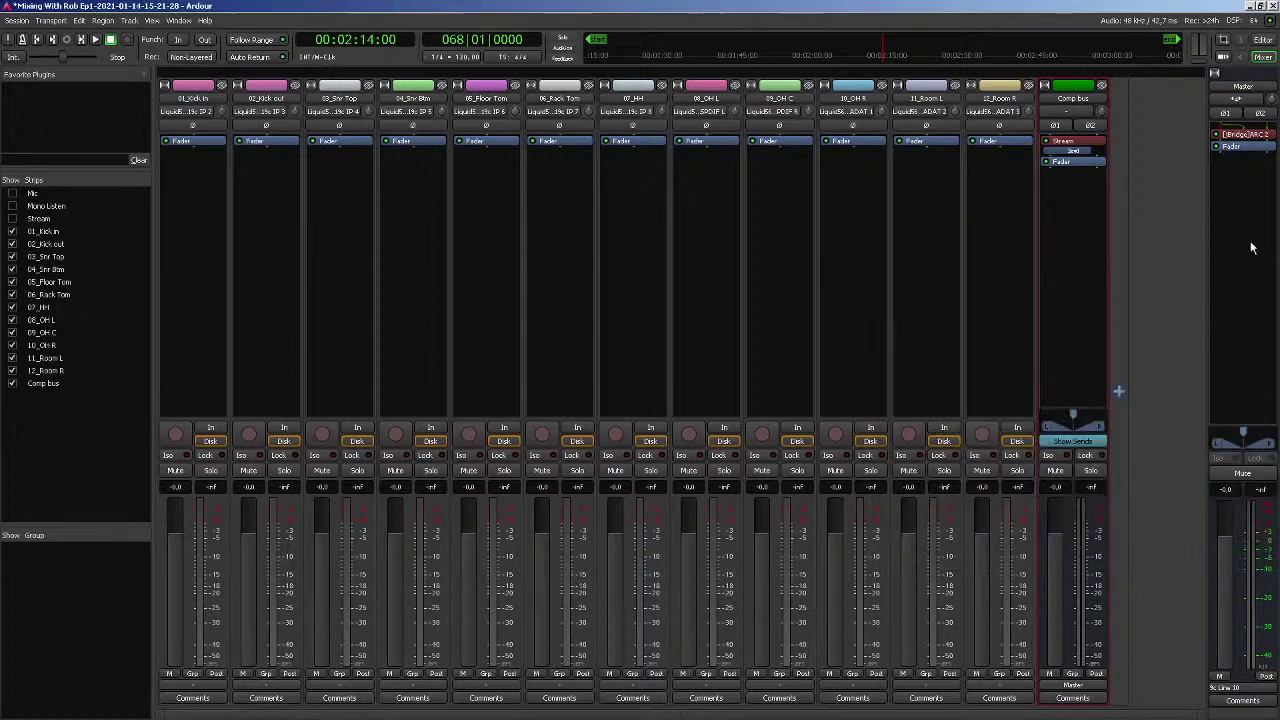
left_click(129, 21)
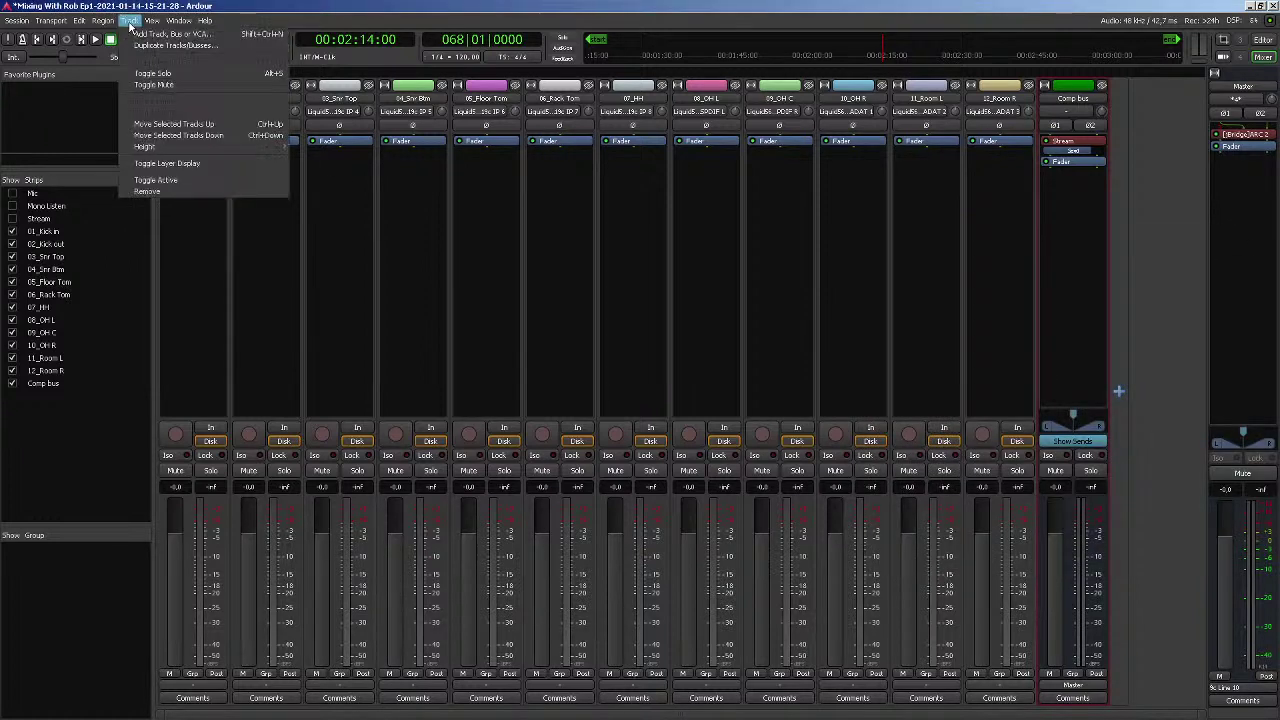
left_click(210, 44)
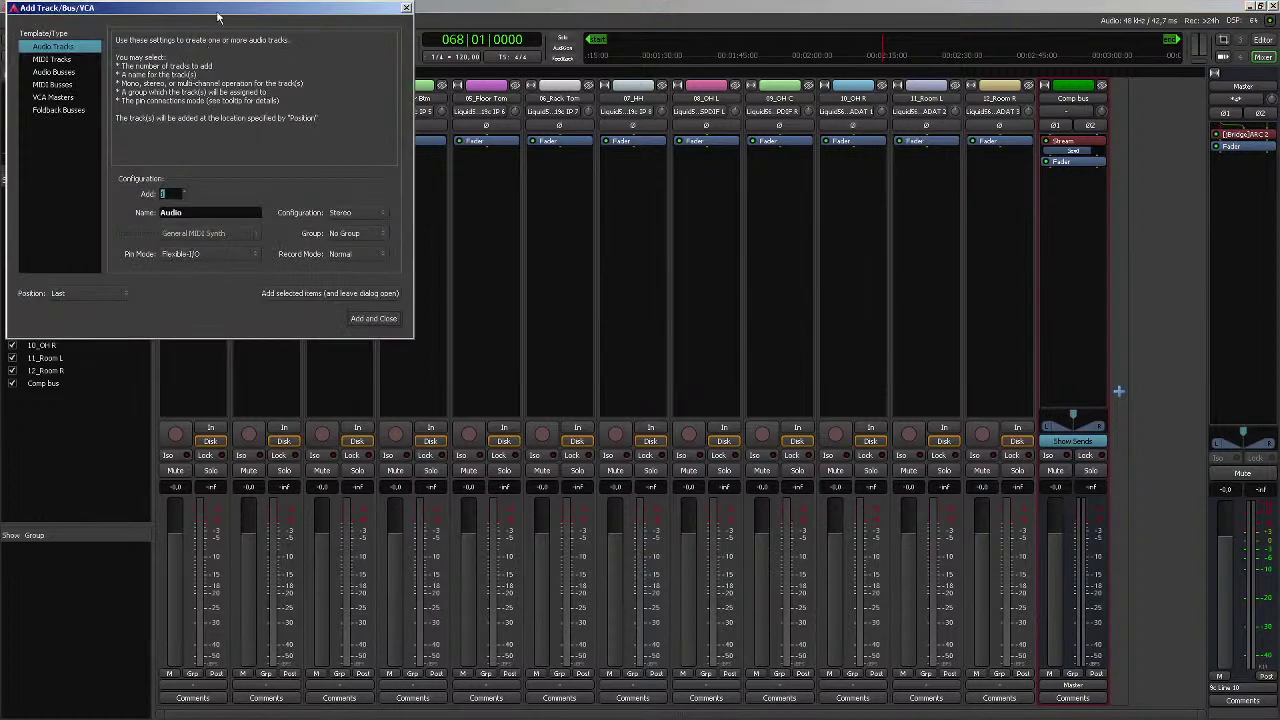
left_click_drag(232, 10, 684, 229)
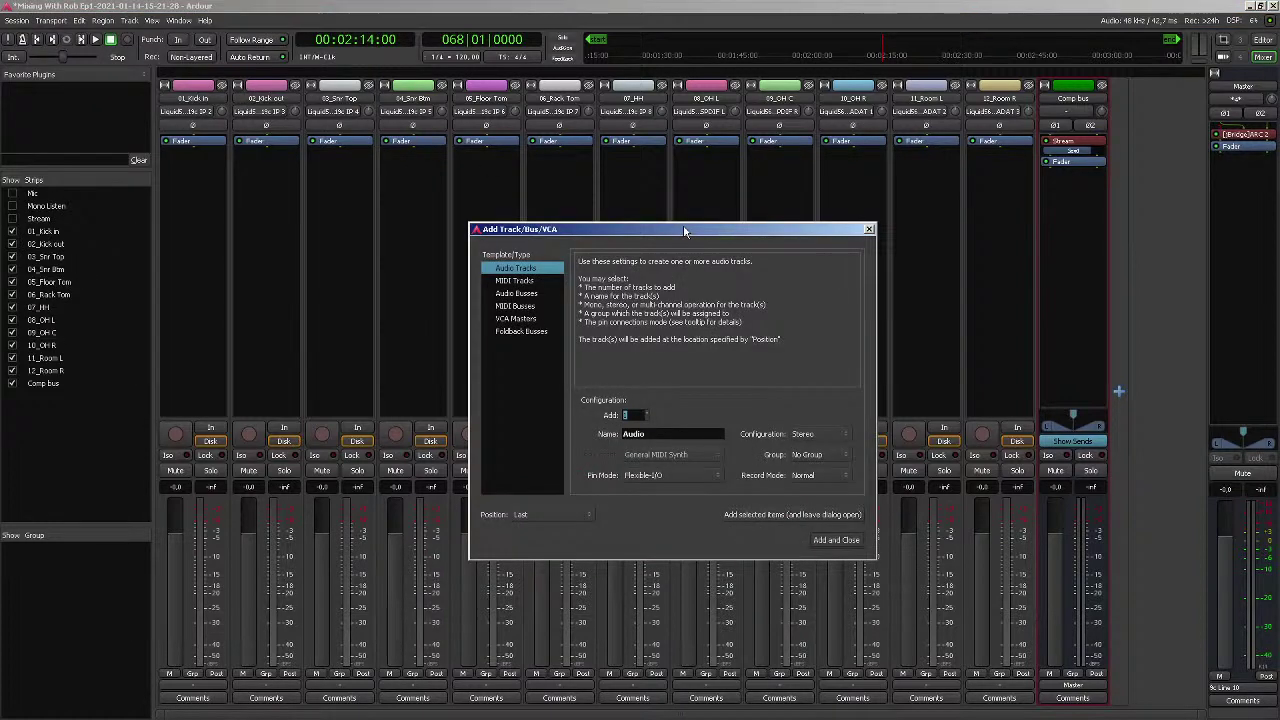
left_click(869, 231)
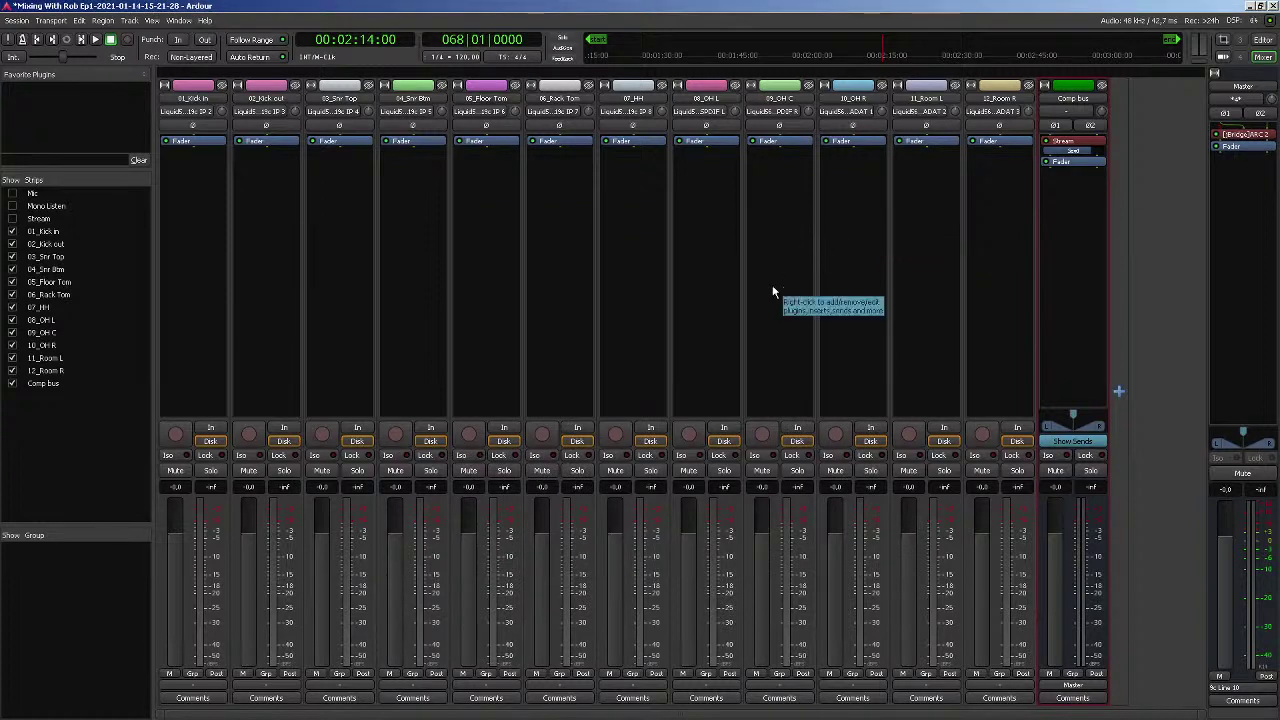
Open Add Existing Media, look through the drum files from 04_Snr Btm.wav to 01_Kick in.wav and the import options, and close without importing
left_click(19, 22)
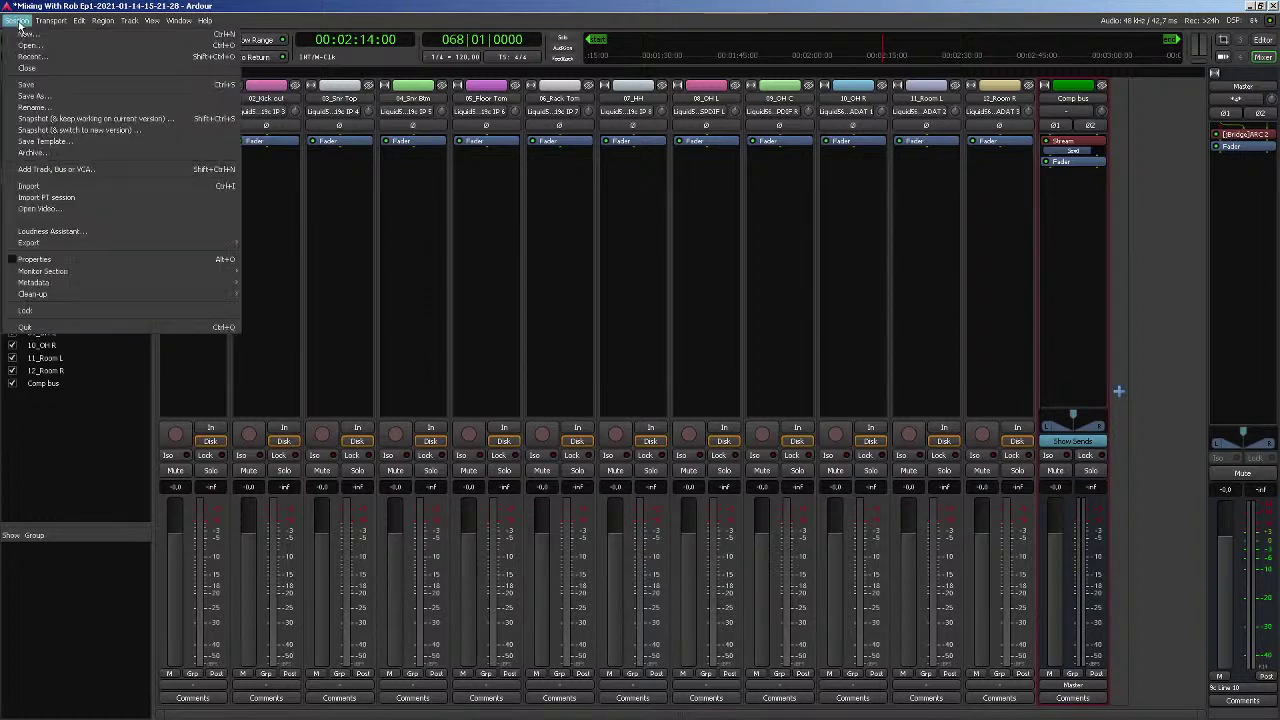
left_click(70, 192)
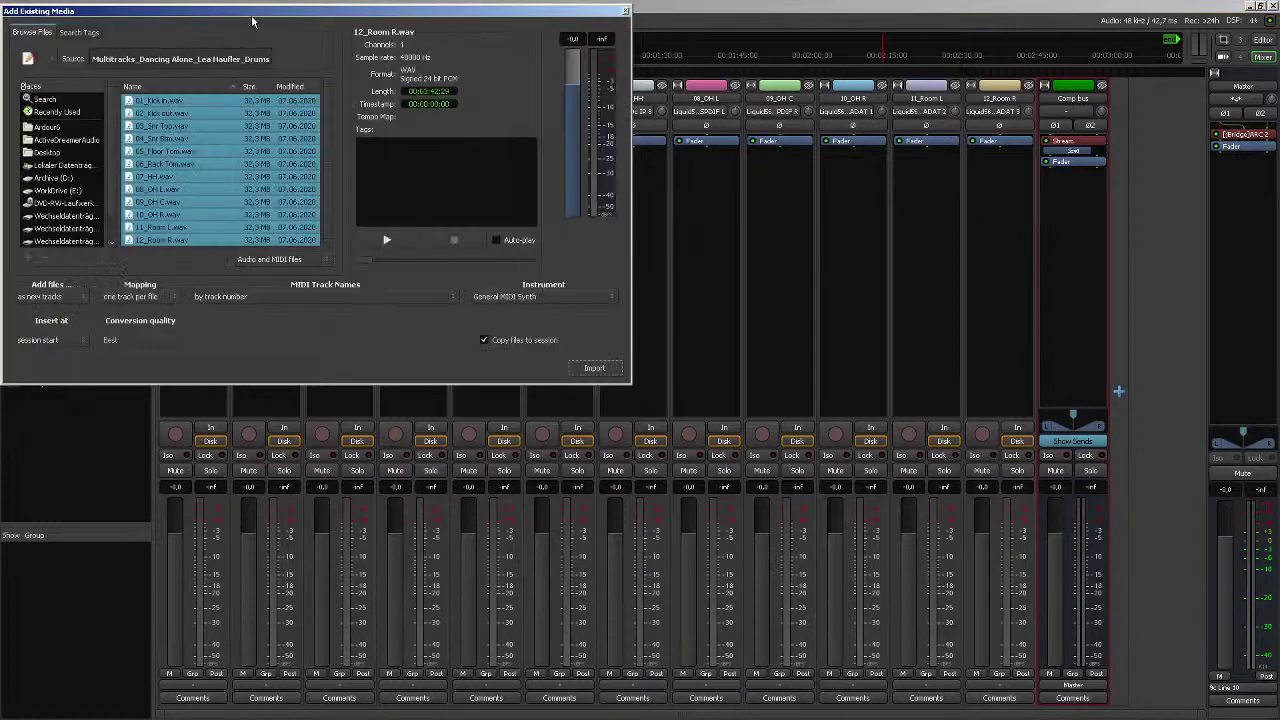
left_click(416, 224)
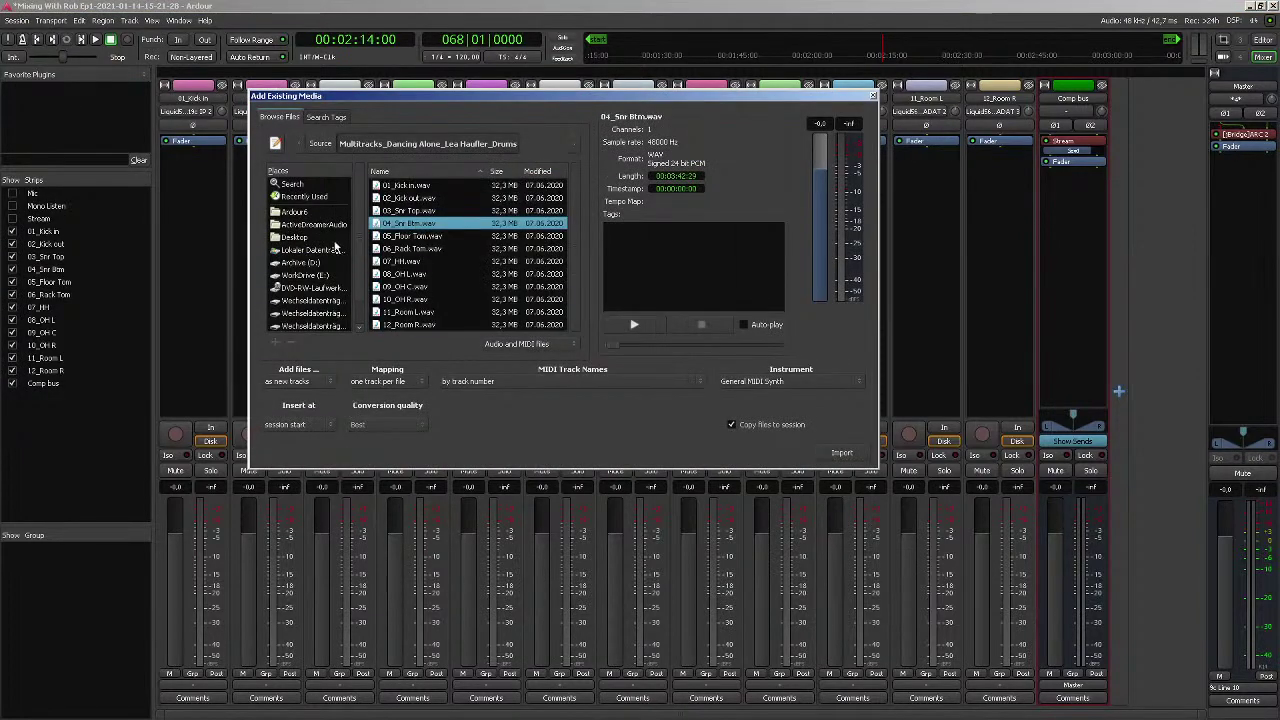
left_click(411, 211)
left_click(414, 199)
left_click(417, 186)
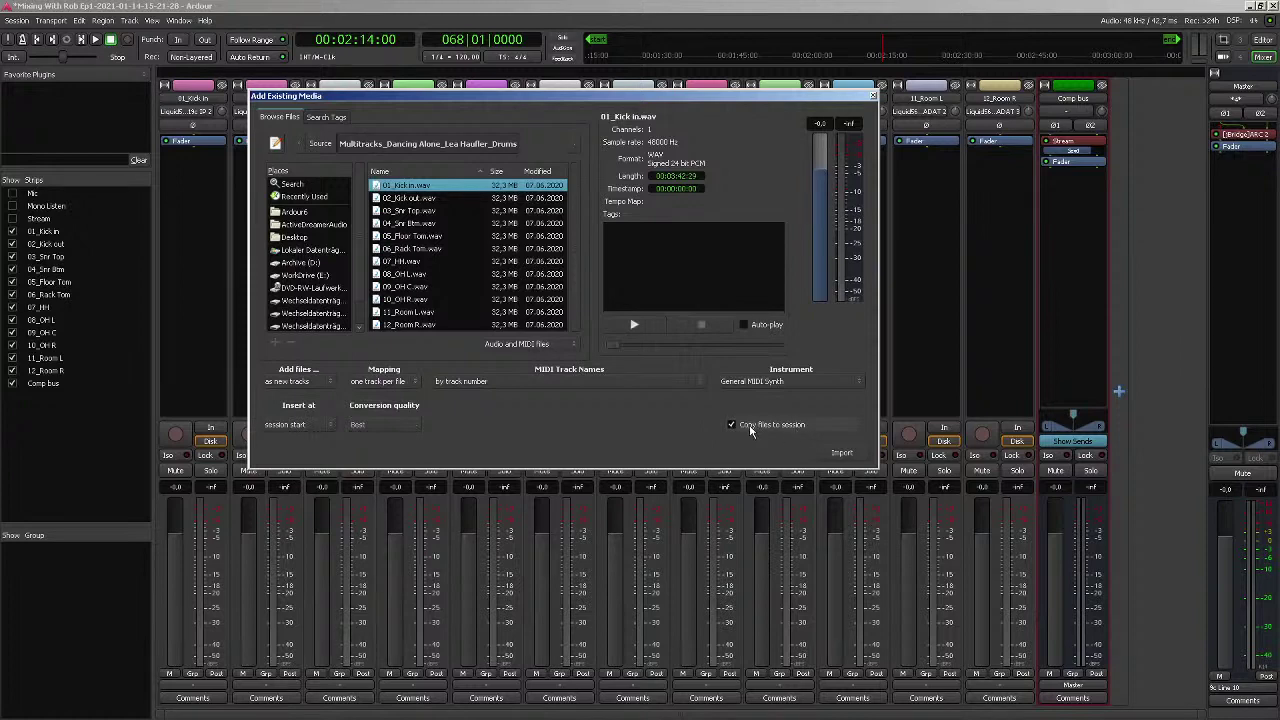
left_click(874, 96)
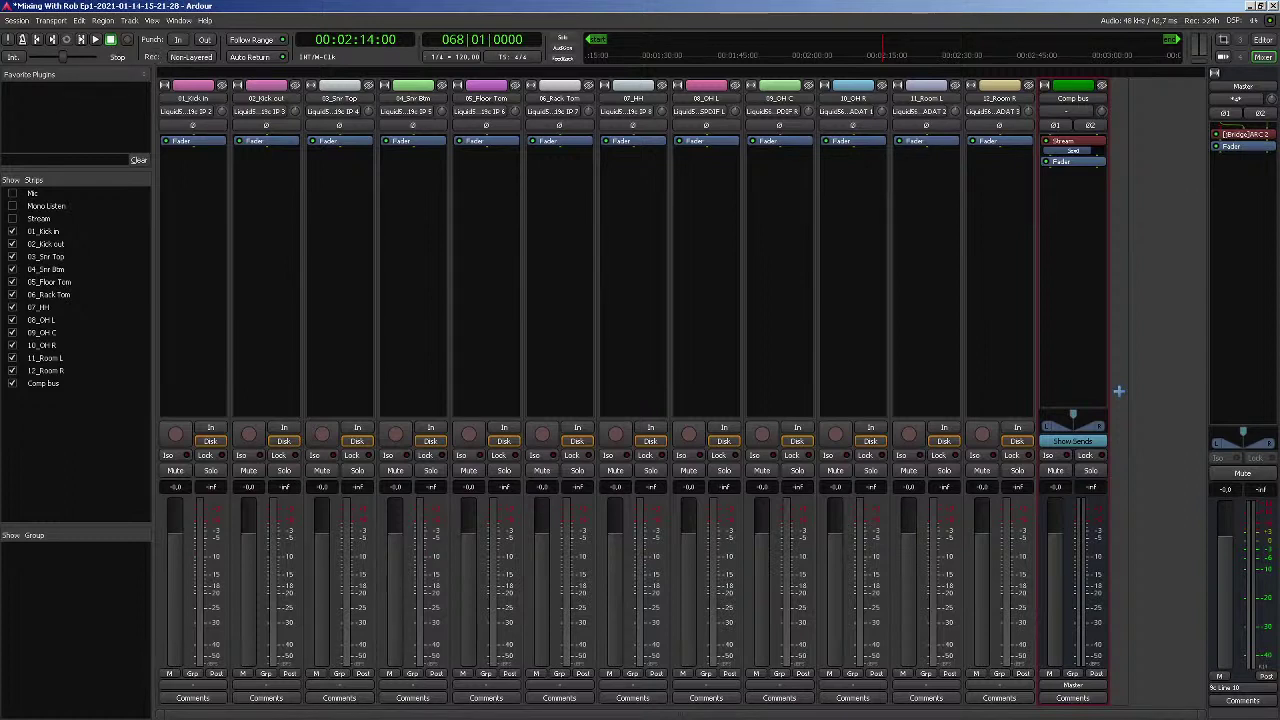
Examine the audio system, driver, device, sample rate and buffer size settings in Audio/MIDI Setup, reopen it for another look, and close it
left_click(130, 21)
mouse_move(178, 20)
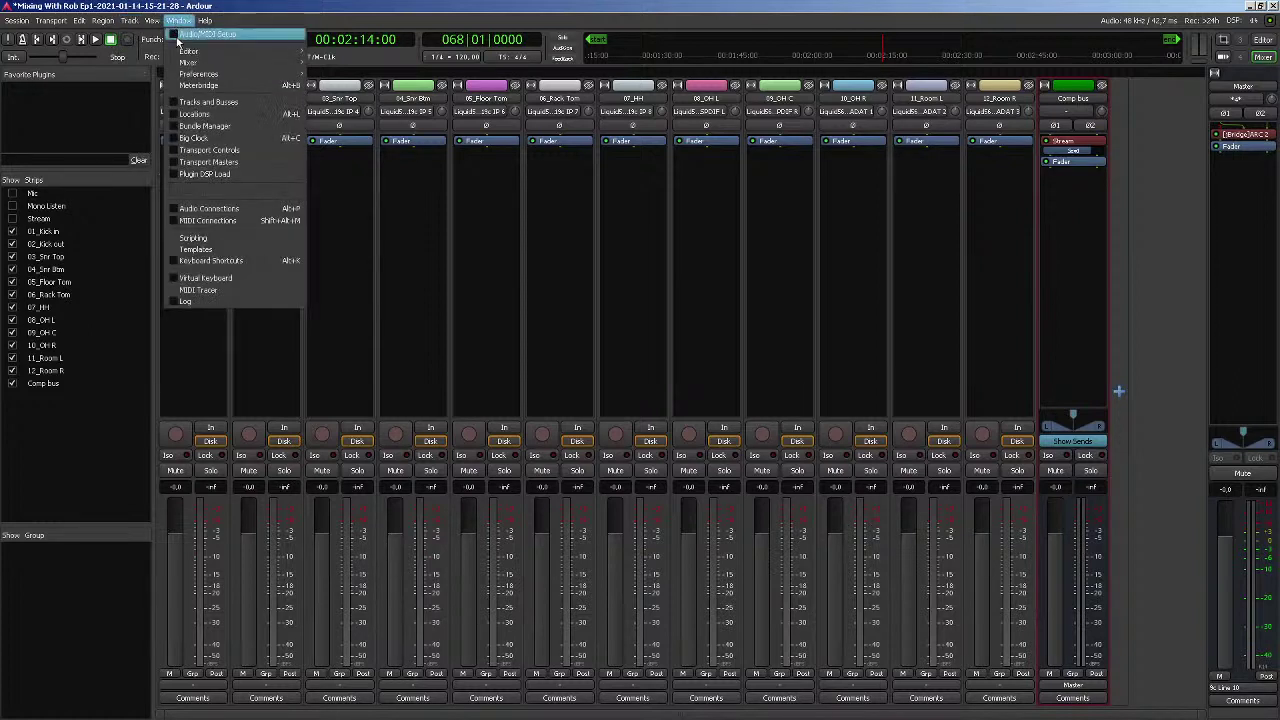
left_click(262, 7)
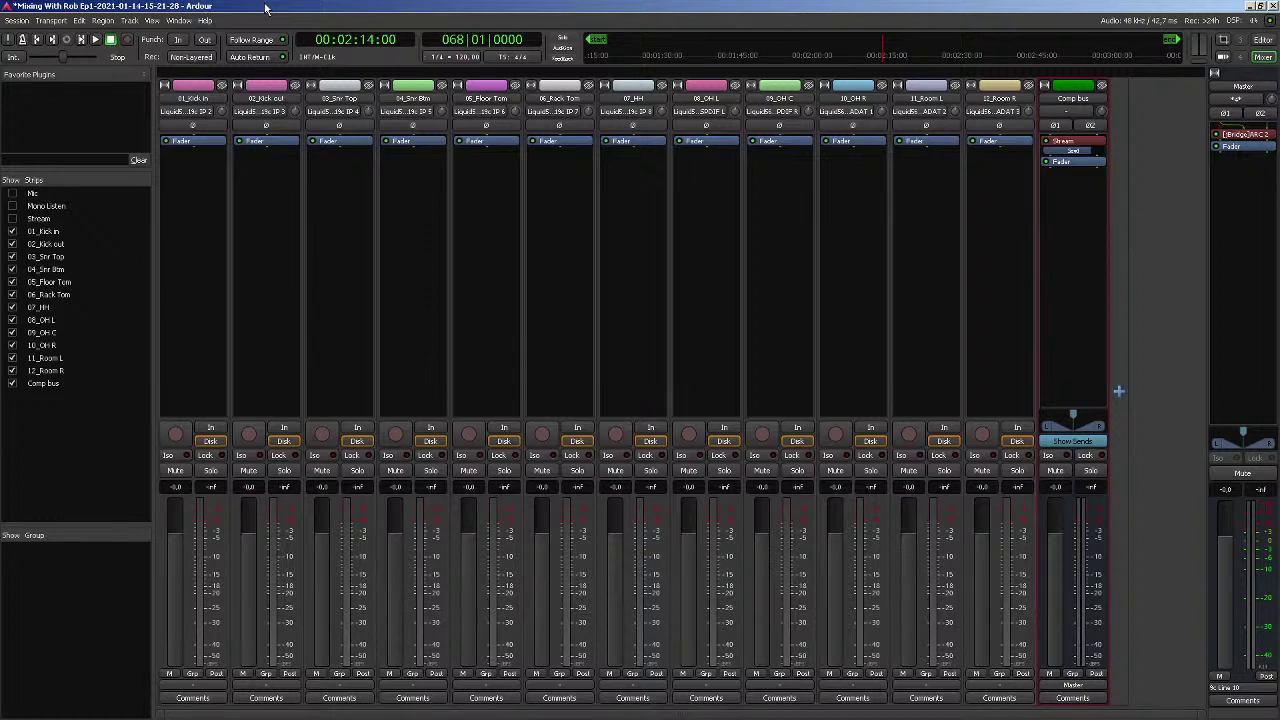
left_click(153, 21)
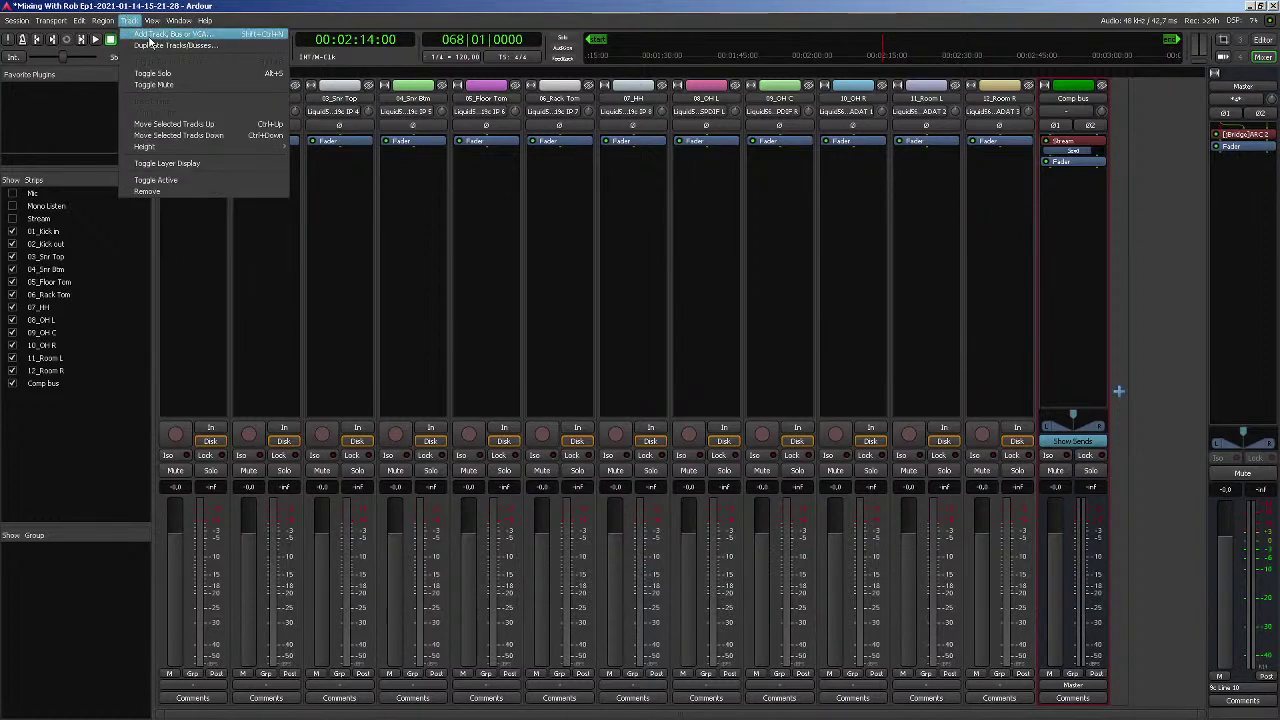
left_click(169, 40)
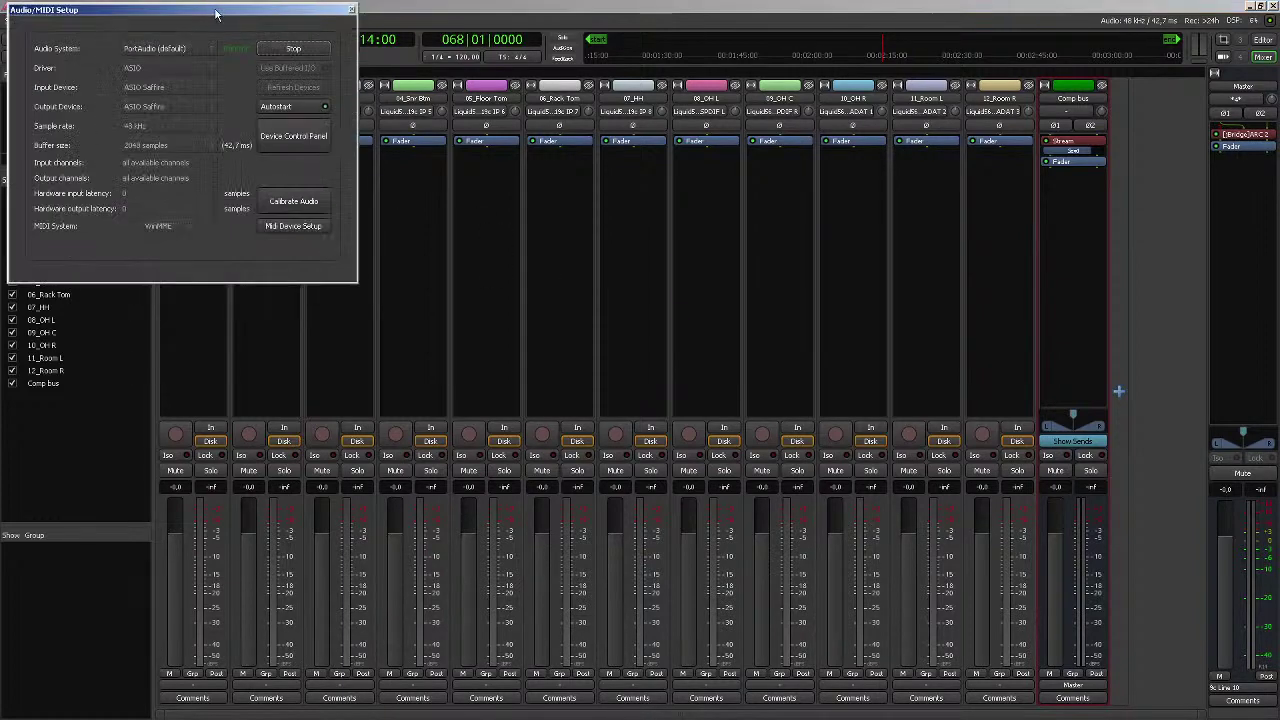
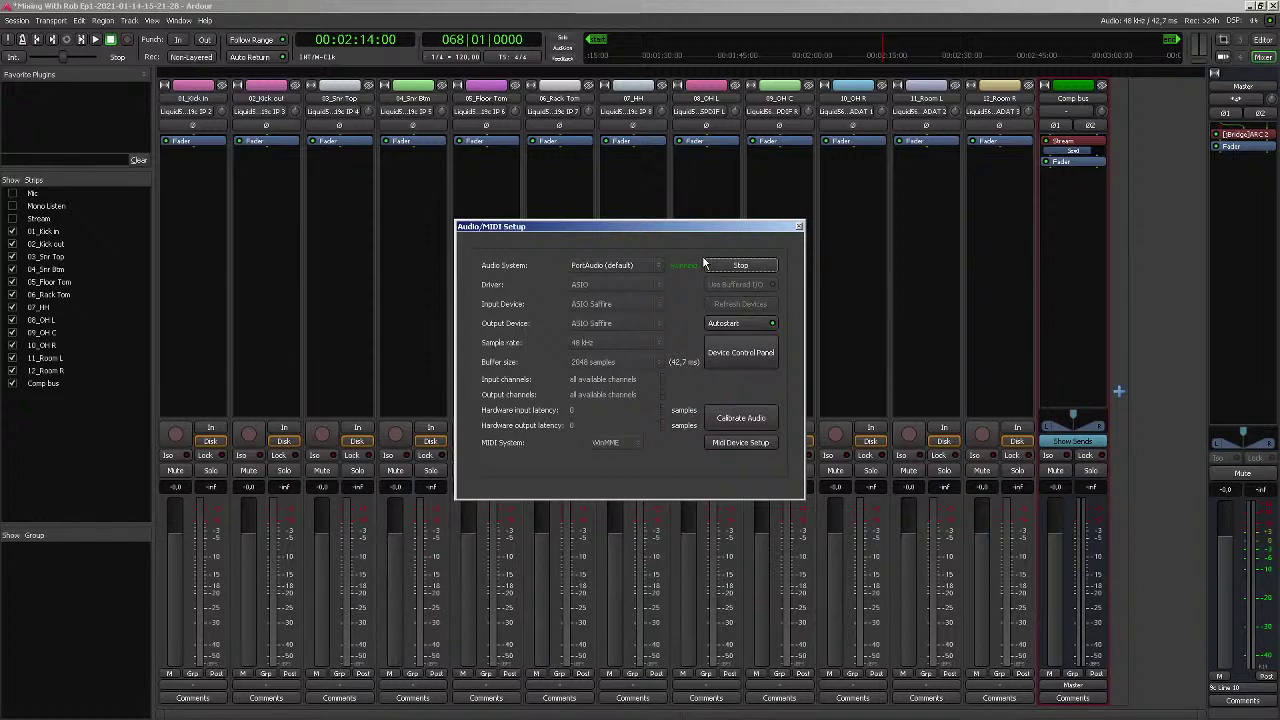
left_click(799, 227)
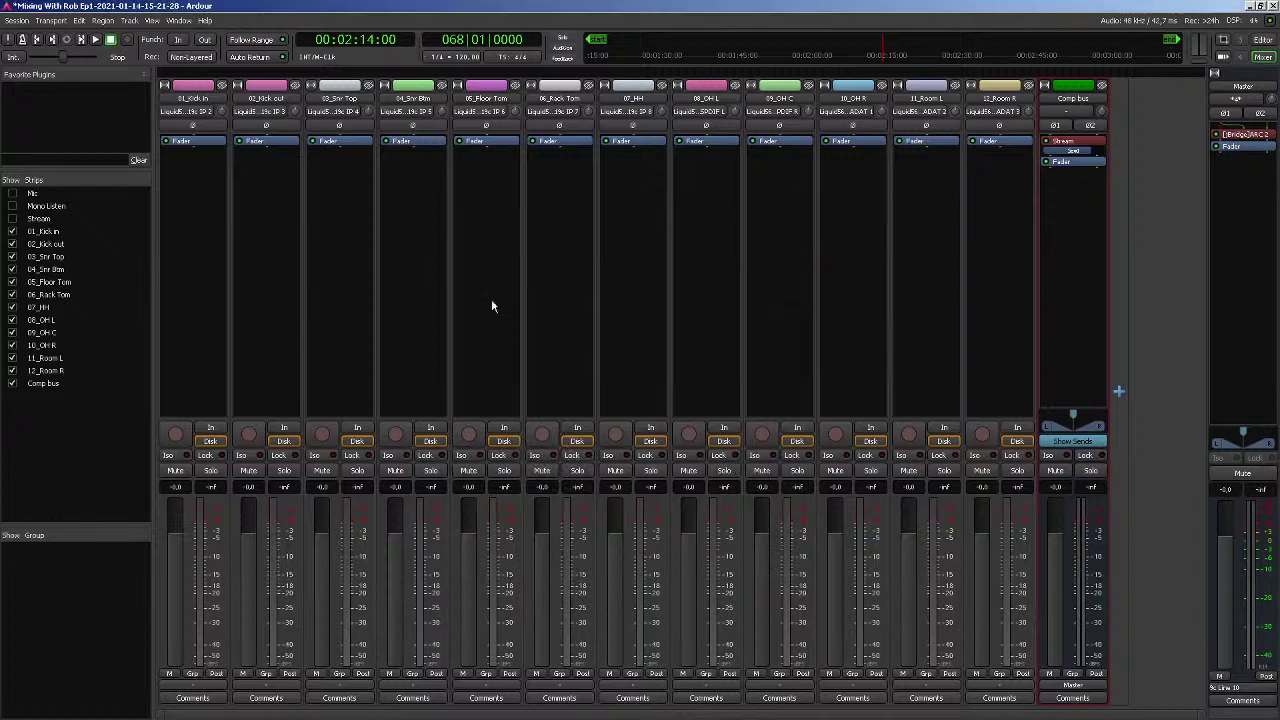
left_click(180, 21)
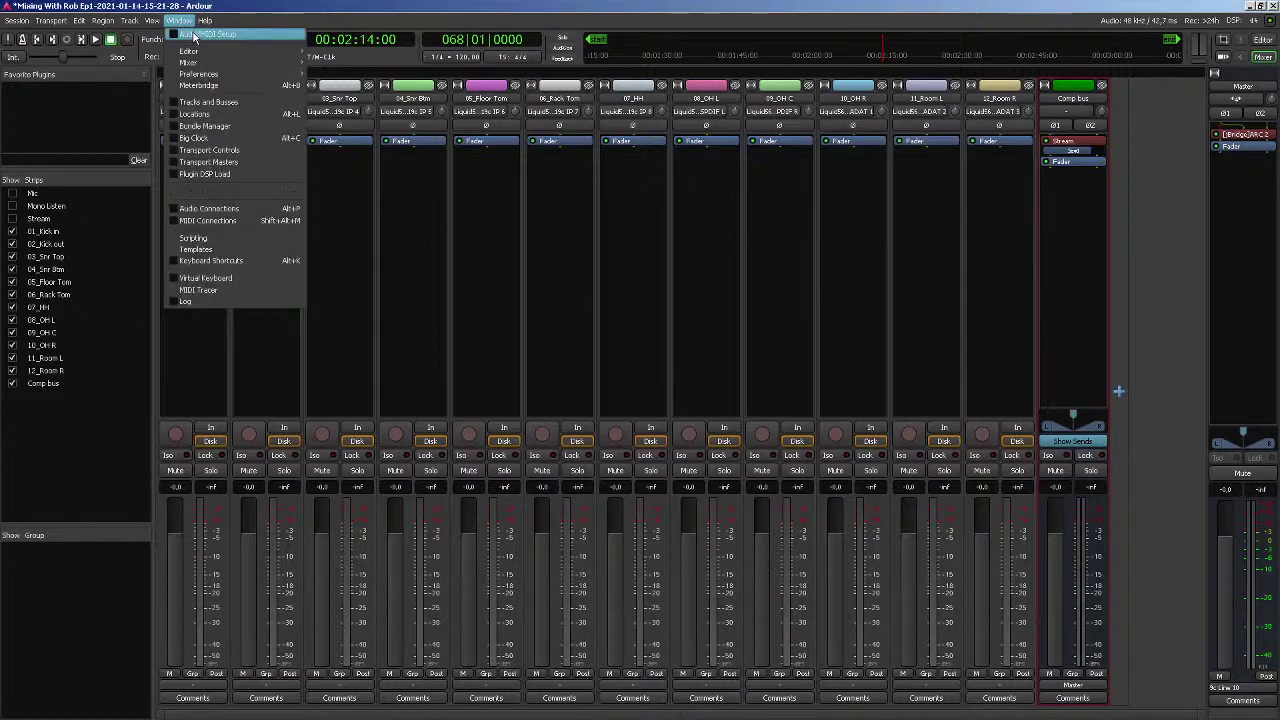
left_click(215, 36)
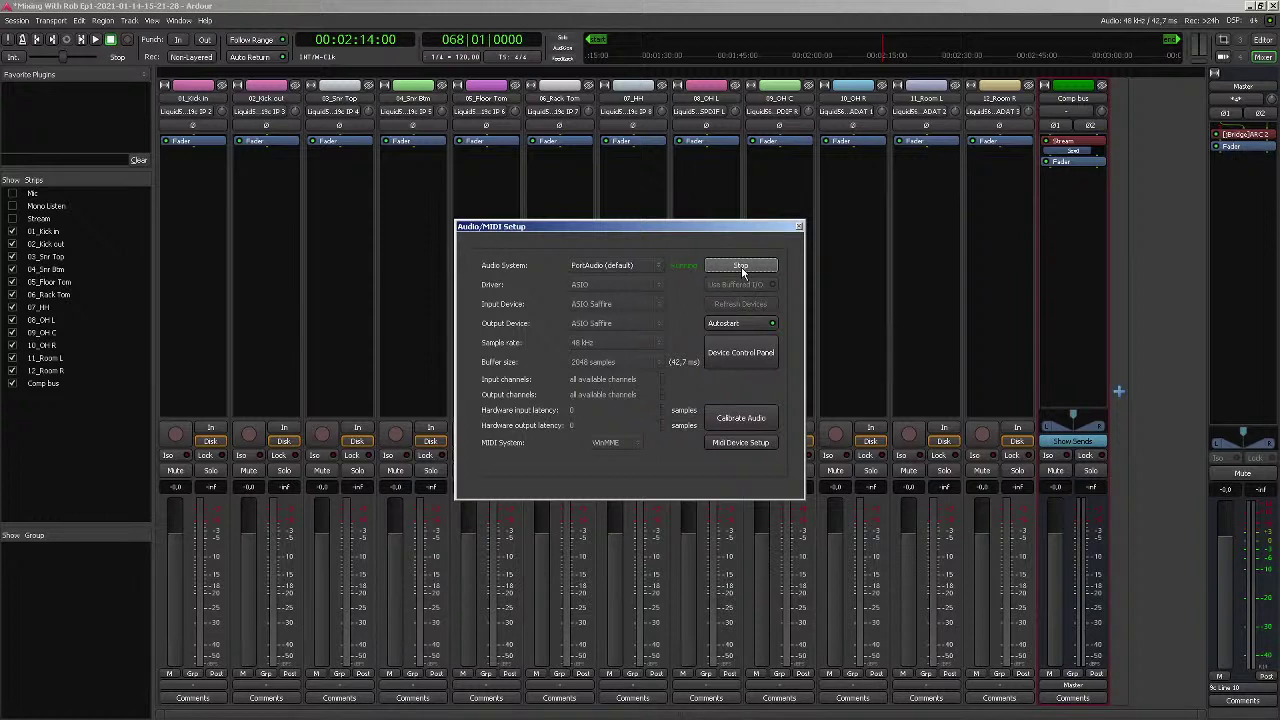
left_click(799, 228)
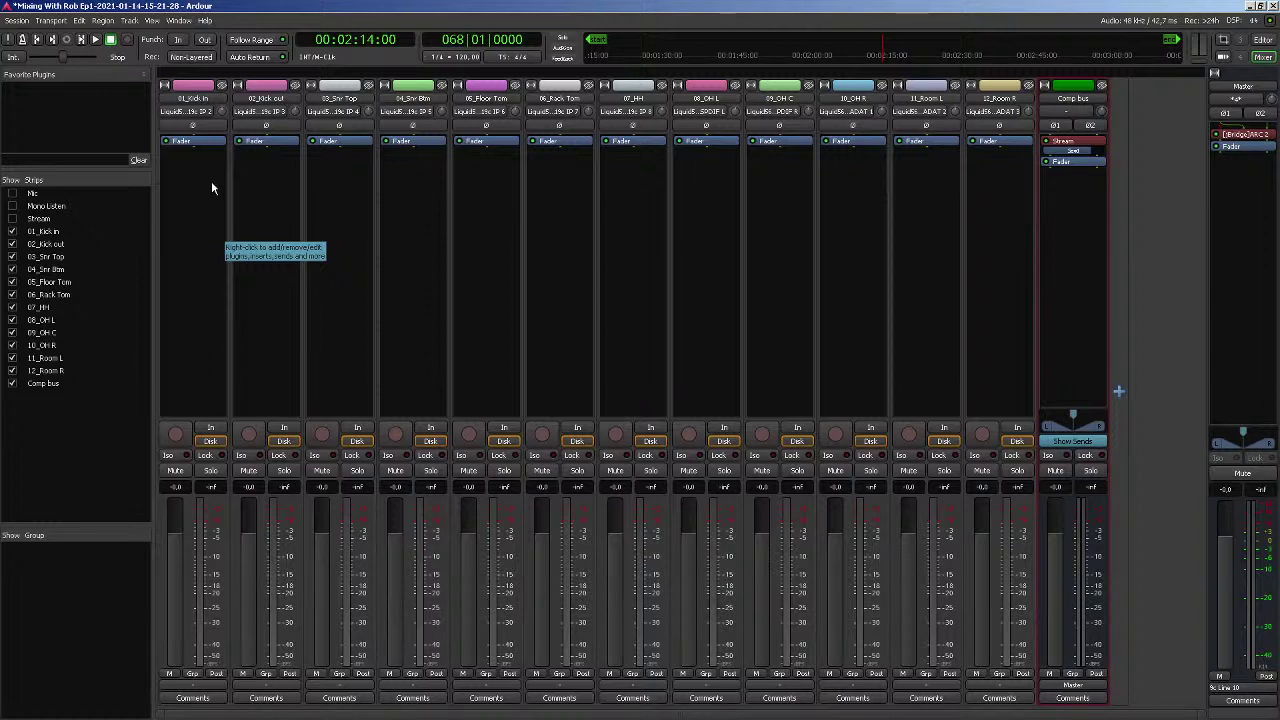
Open the Audio Connection Manager, enlarge it, and look through the hardware, misc, track and bus sources against the Ardour bus destinations
left_click(152, 21)
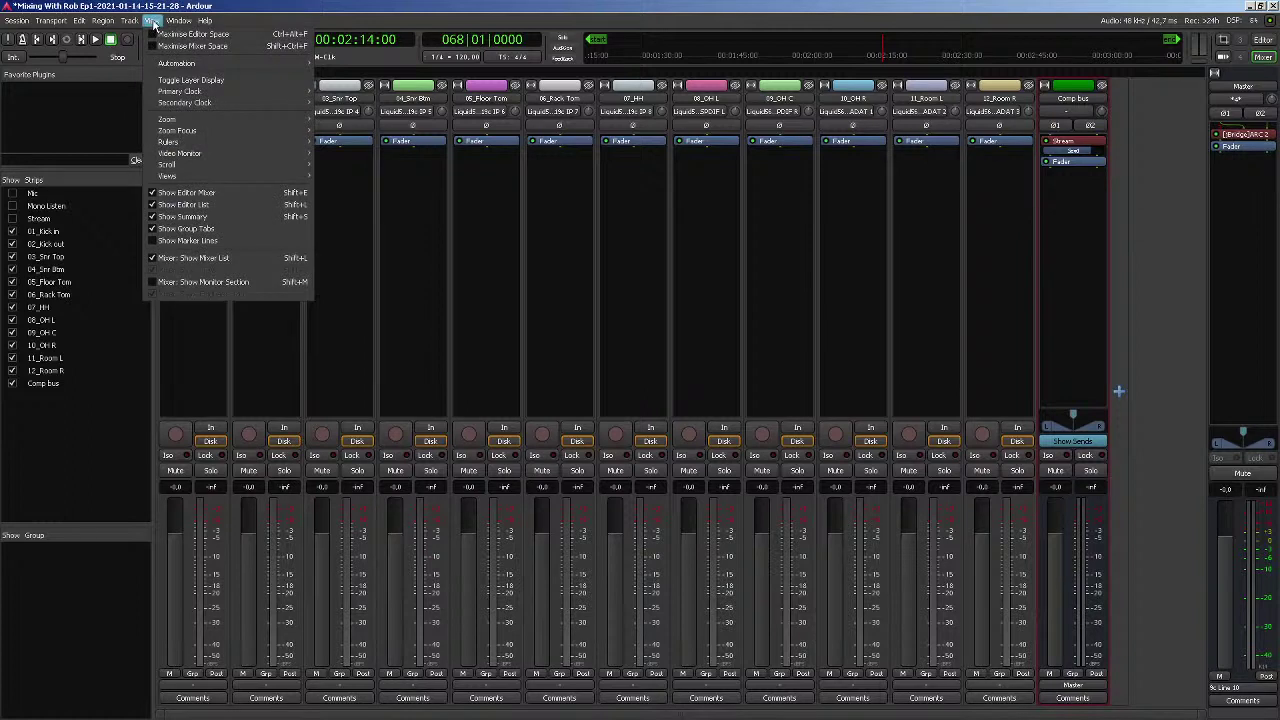
mouse_move(178, 21)
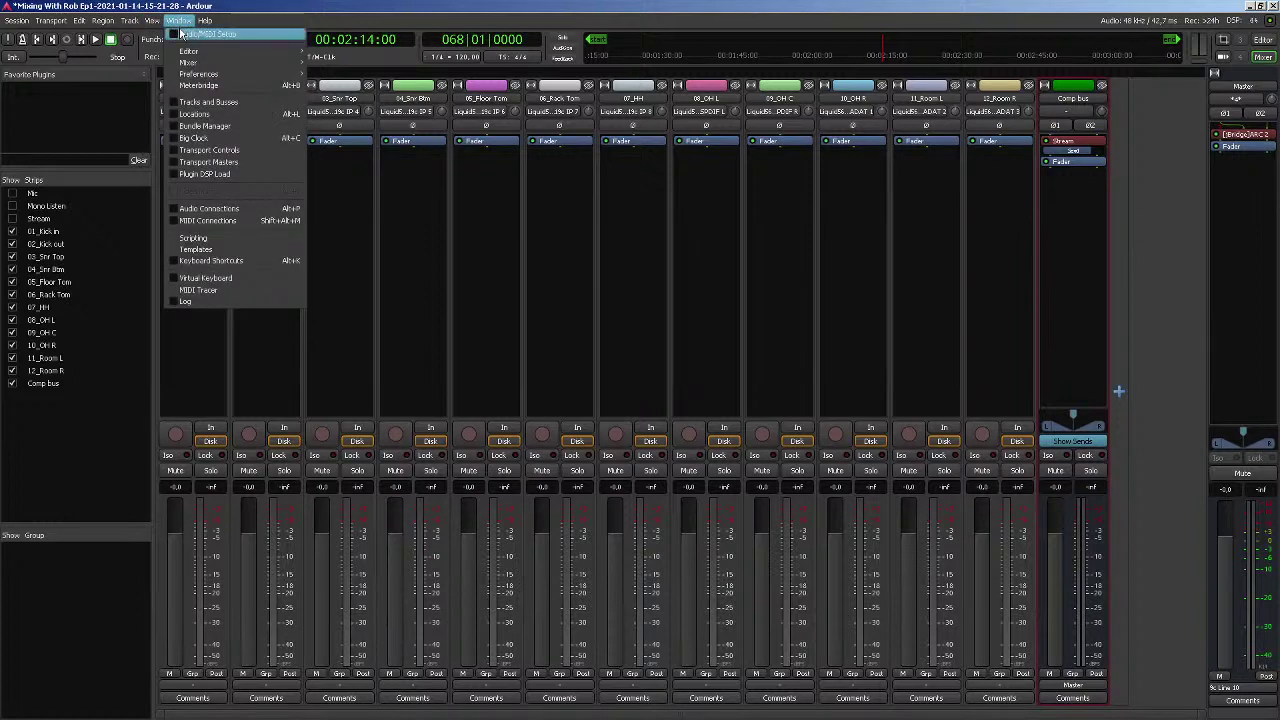
left_click(288, 218)
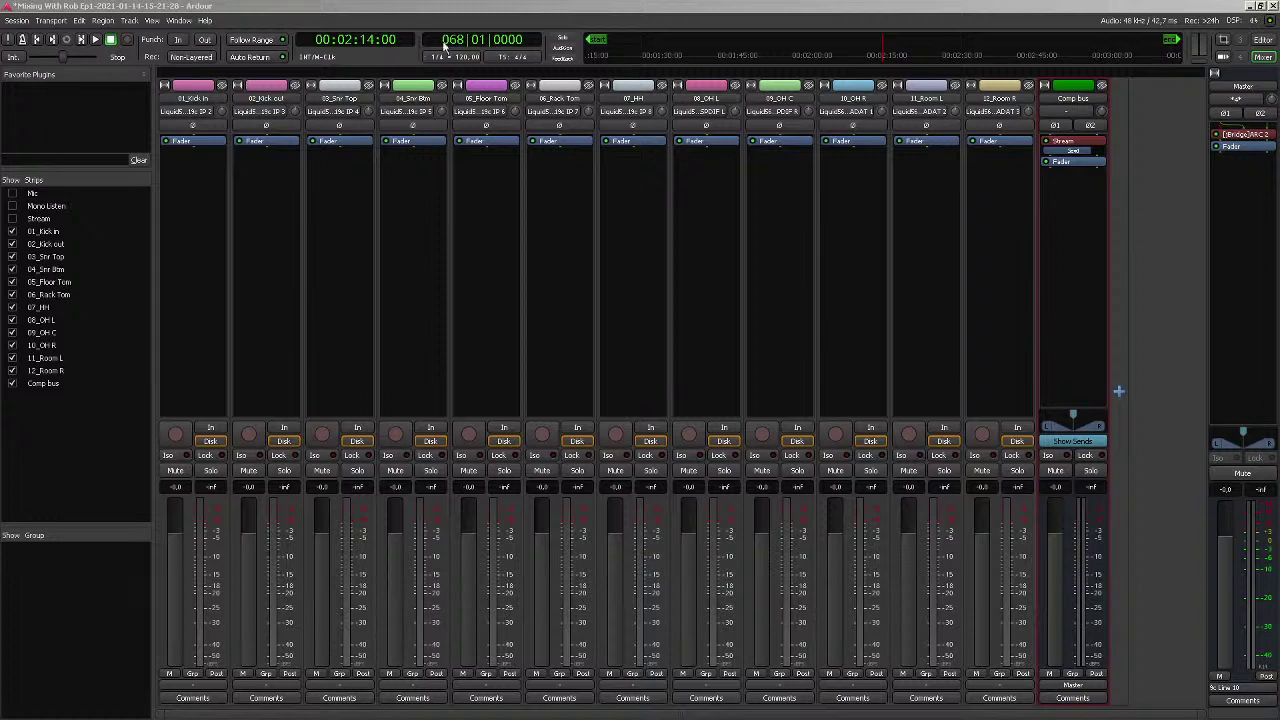
left_click_drag(558, 632, 948, 640)
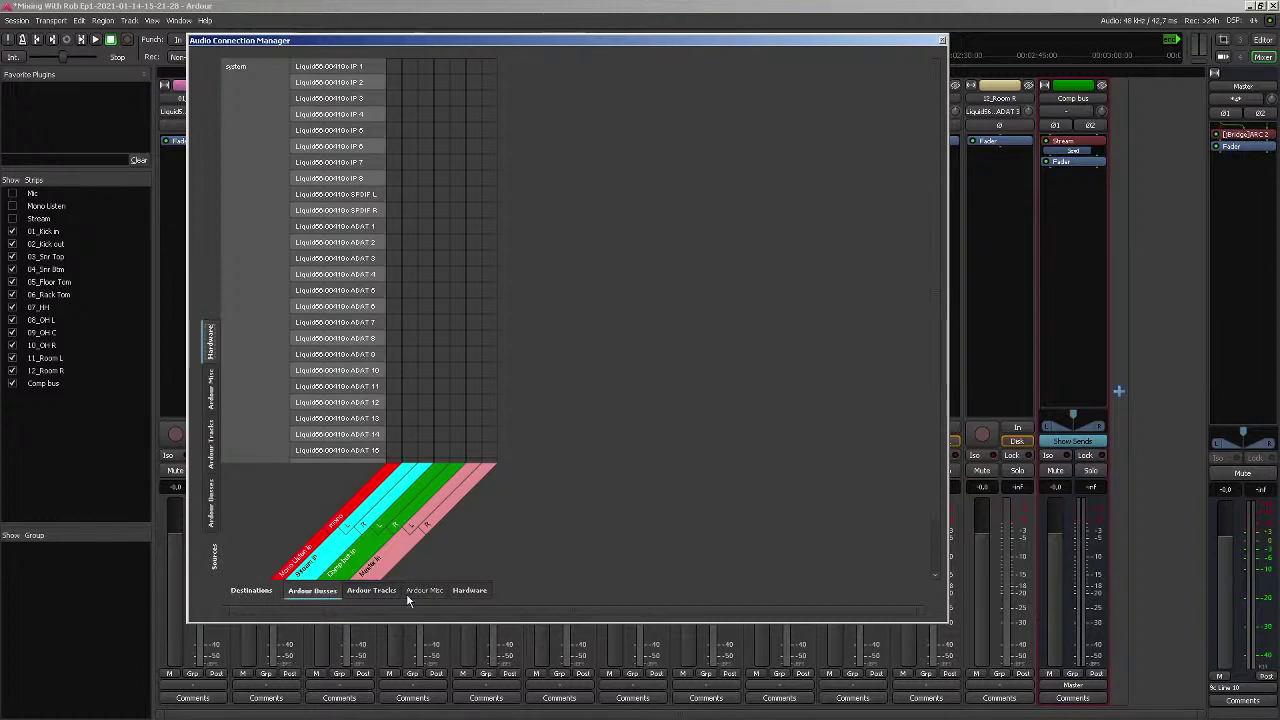
left_click(215, 523)
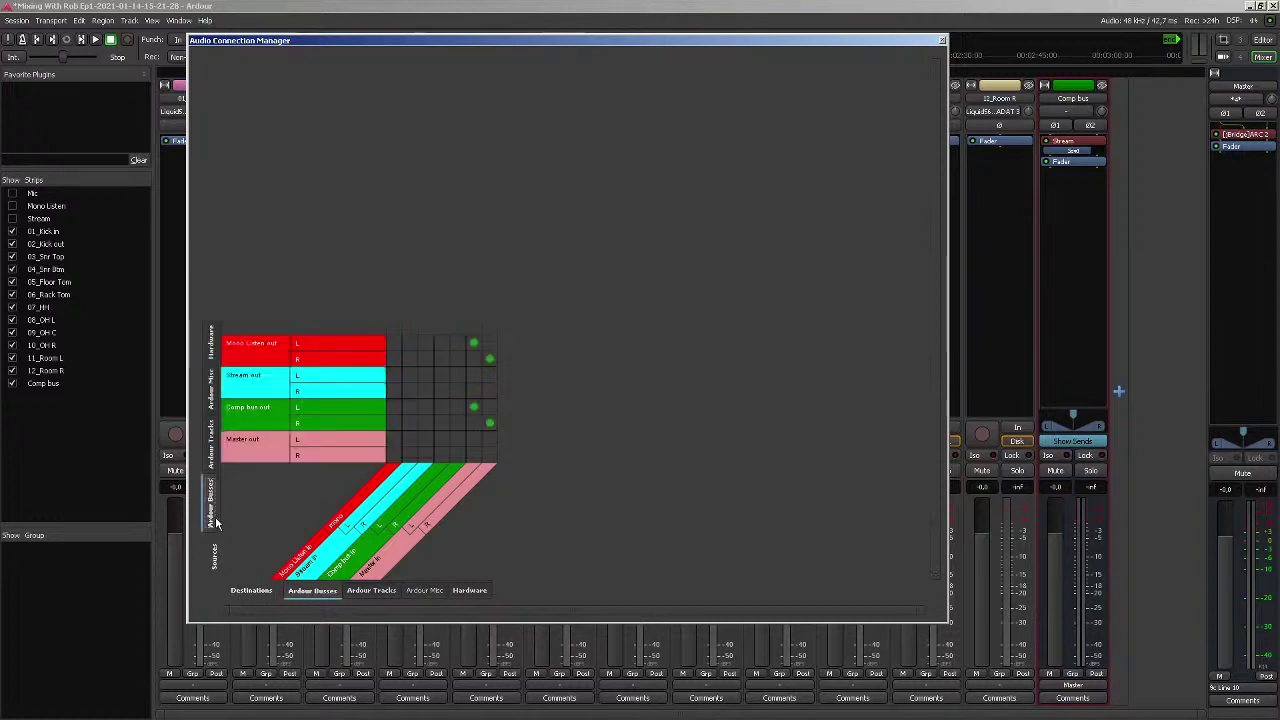
left_click(213, 464)
left_click(211, 385)
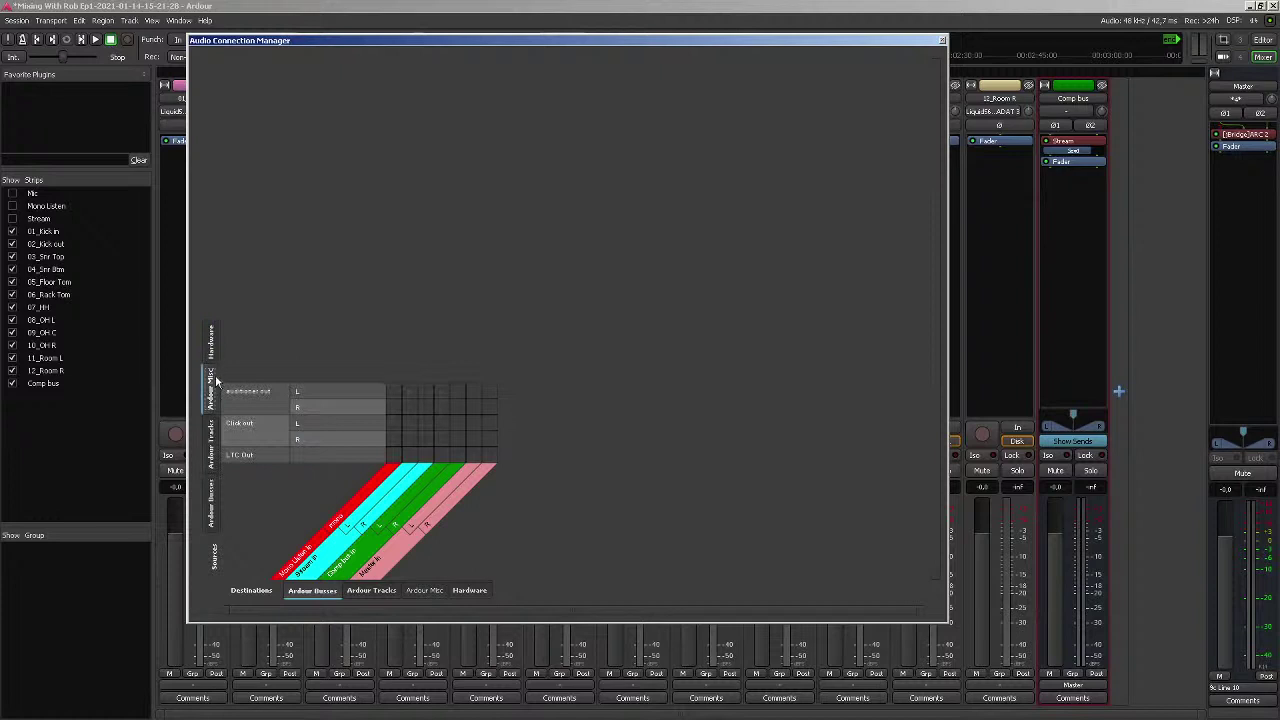
left_click(214, 350)
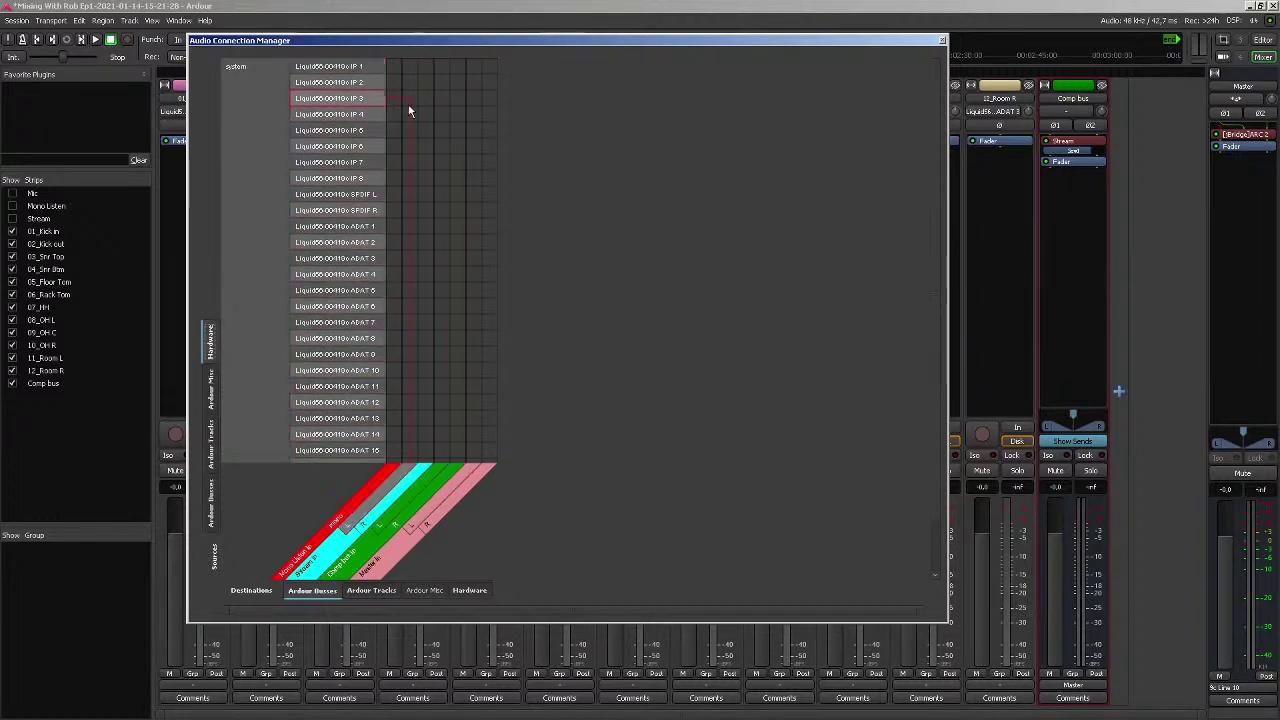
left_click(213, 450)
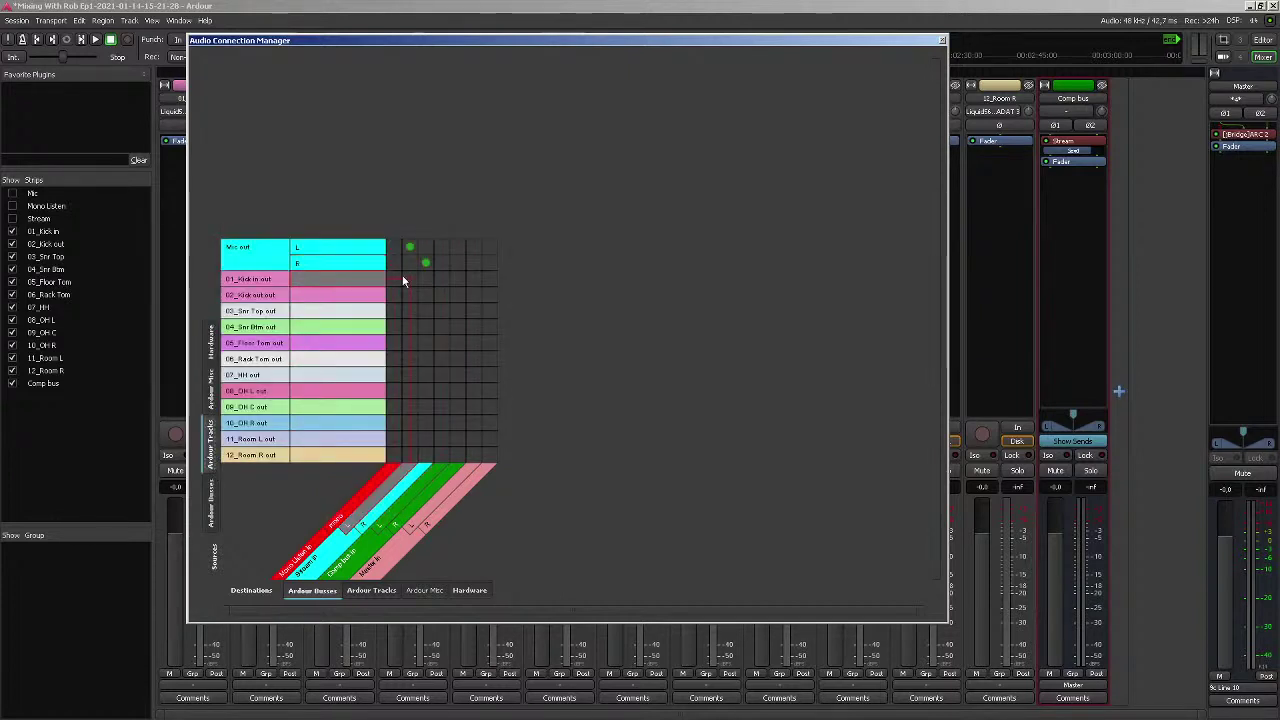
left_click(211, 518)
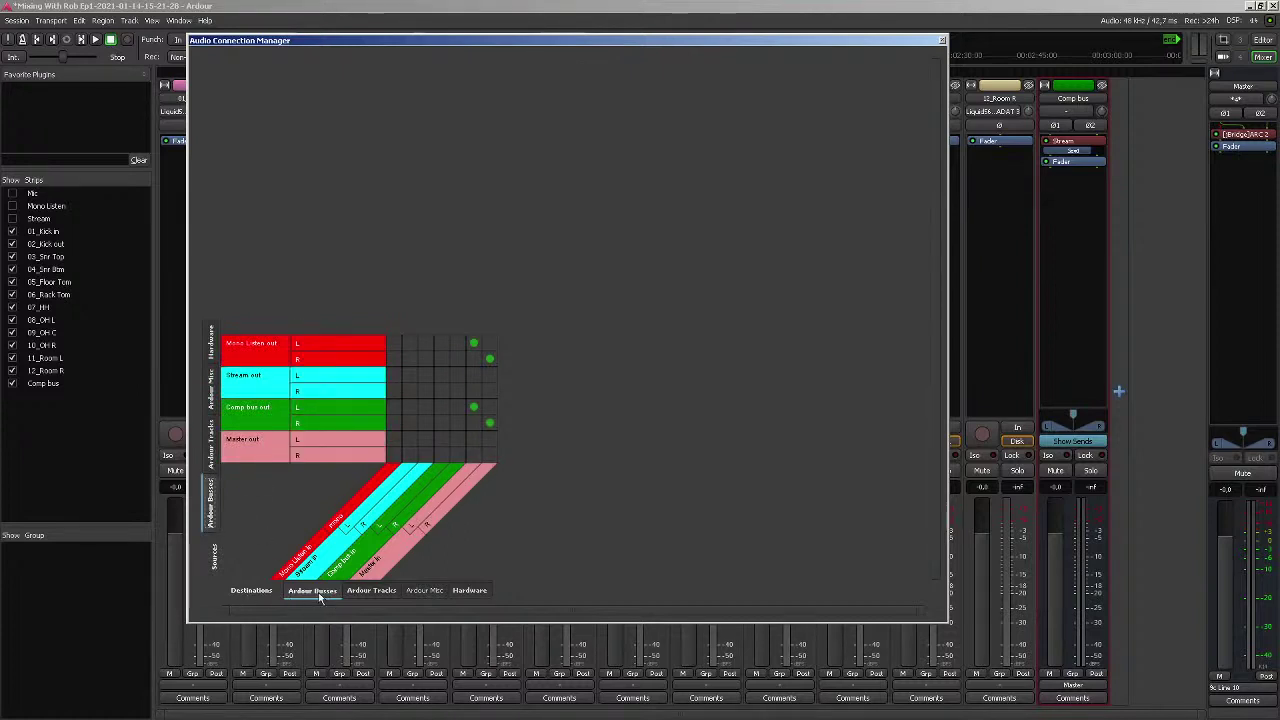
View the bus outputs against the track and hardware destinations, check the track outputs against hardware, and shrink the Audio Connection Manager
left_click(376, 595)
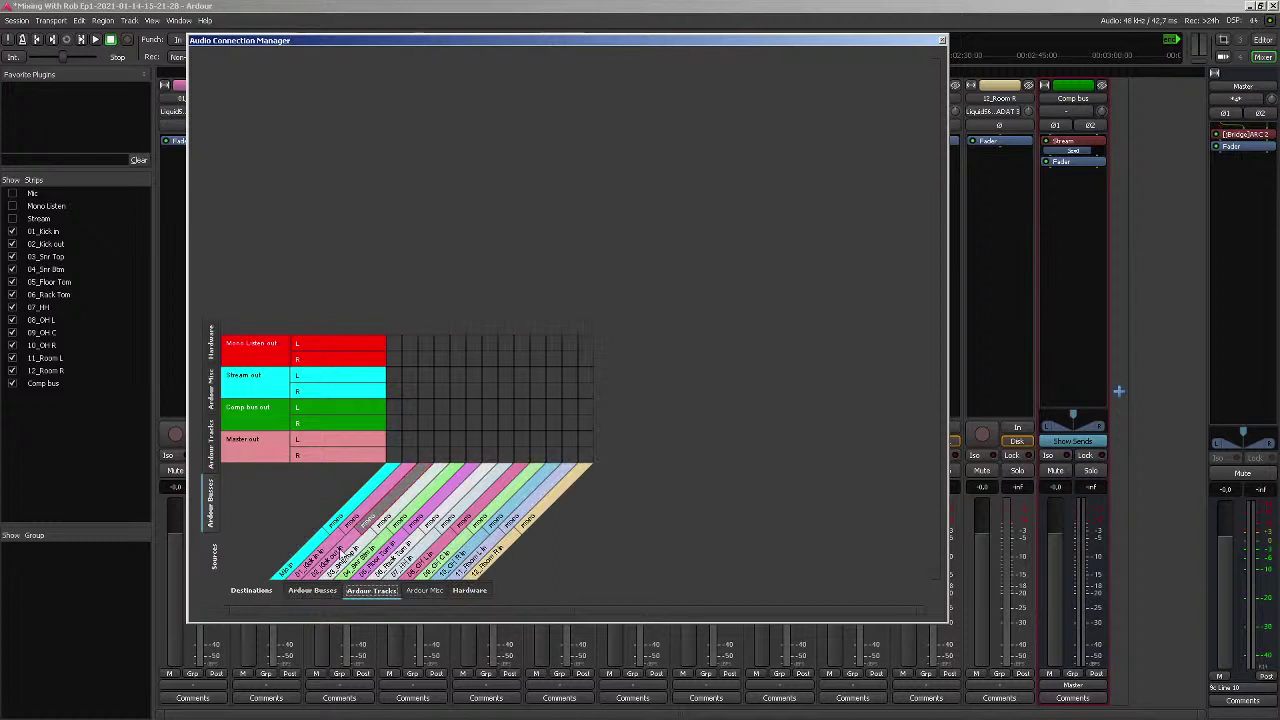
left_click(470, 591)
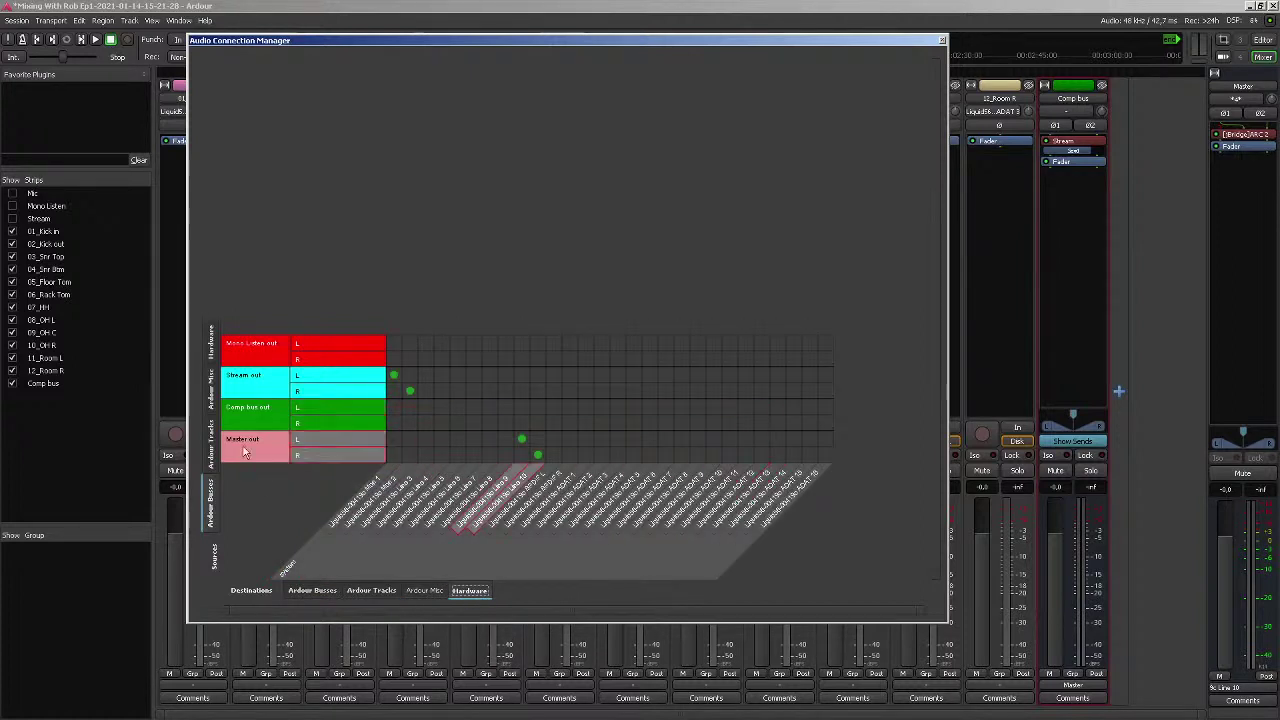
left_click(211, 443)
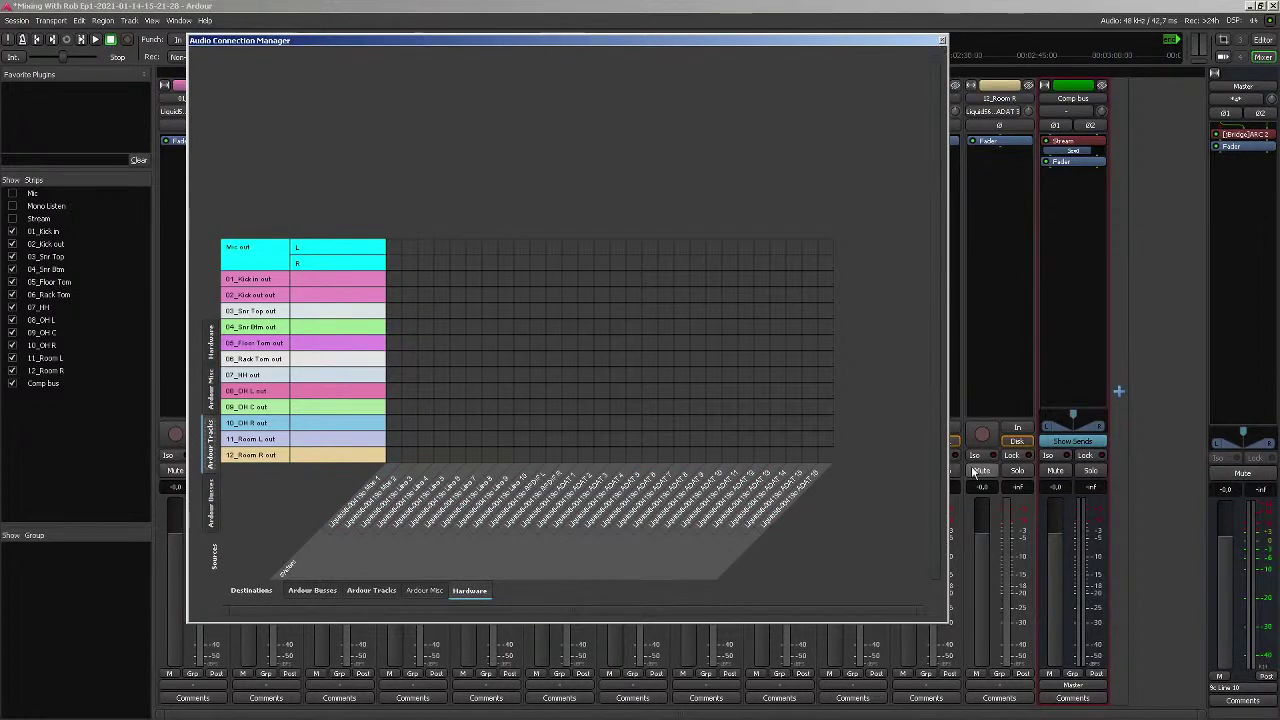
left_click_drag(946, 578, 938, 402)
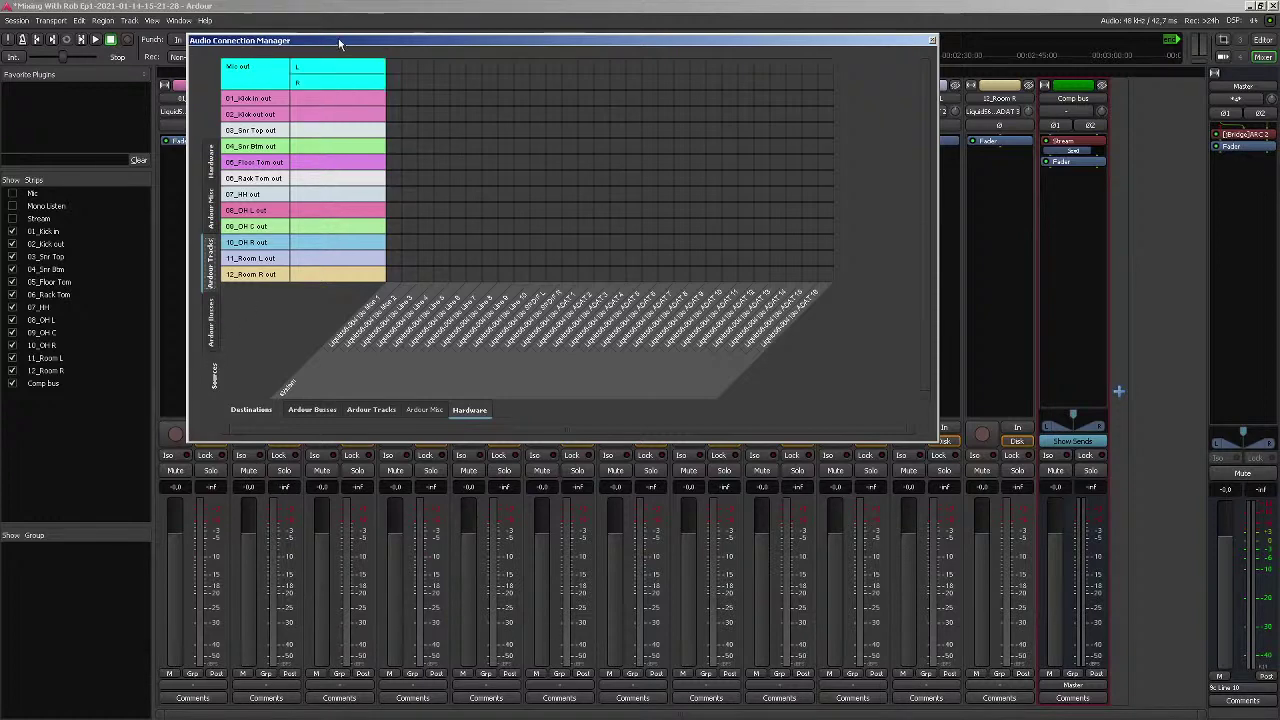
Connect the 01_Kick in track output to both the left and right inputs of the Comp bus, and close the Audio Connection Manager
left_click(179, 21)
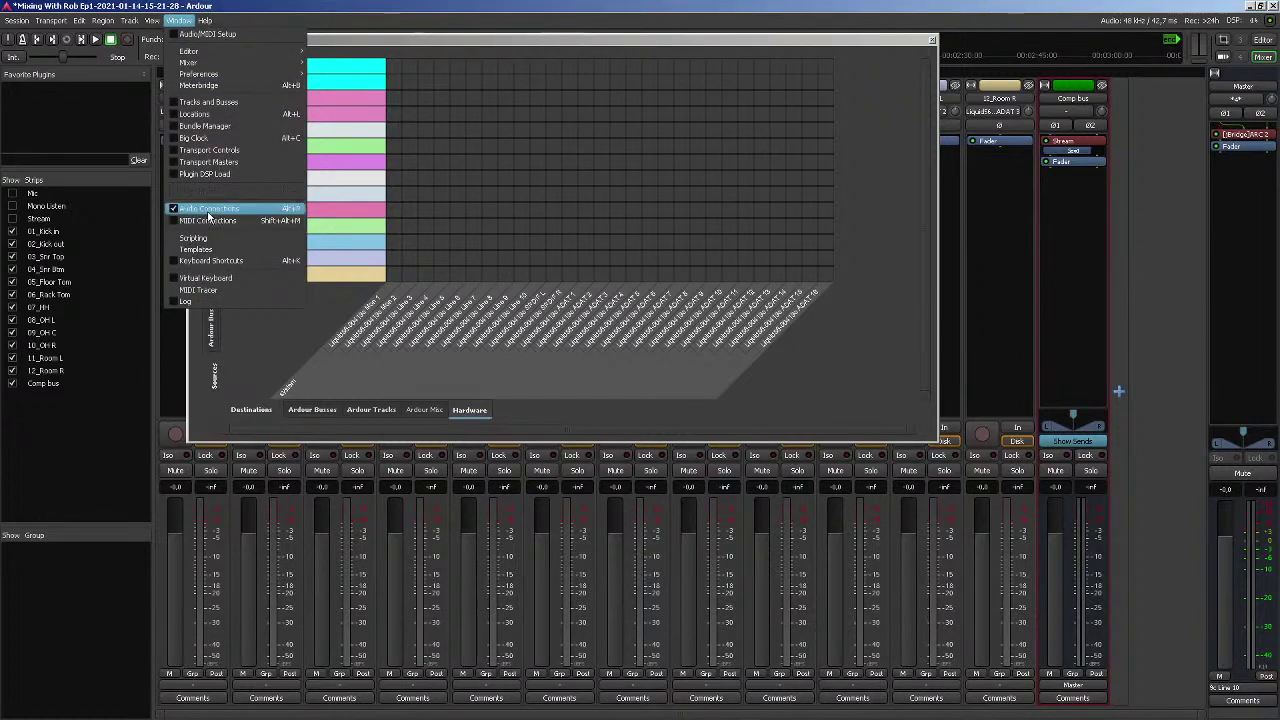
left_click(262, 210)
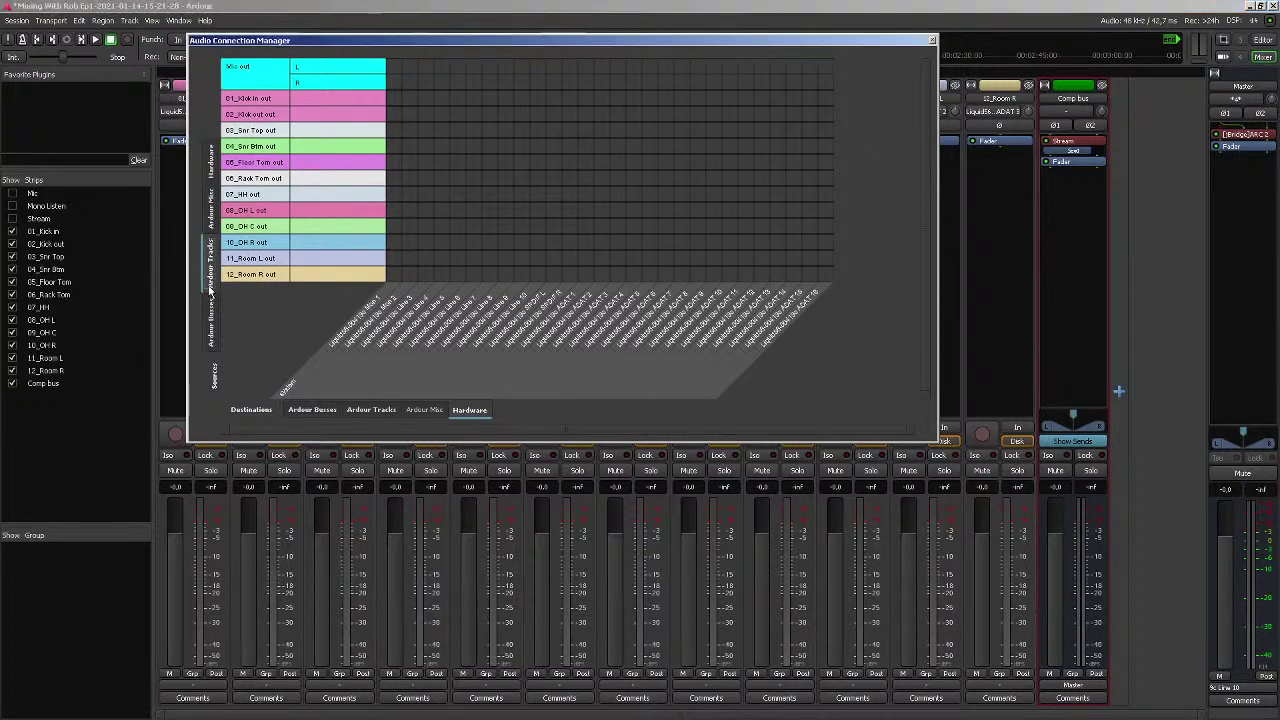
left_click(213, 330)
left_click(216, 283)
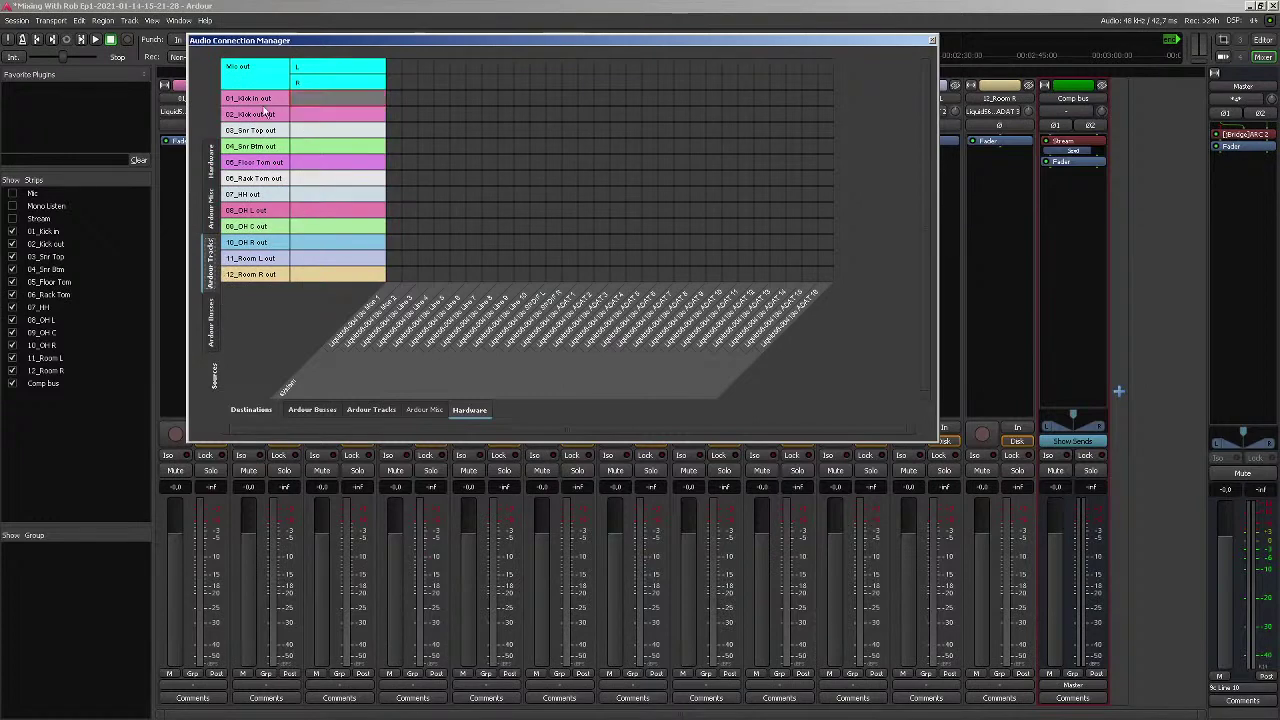
left_click(316, 412)
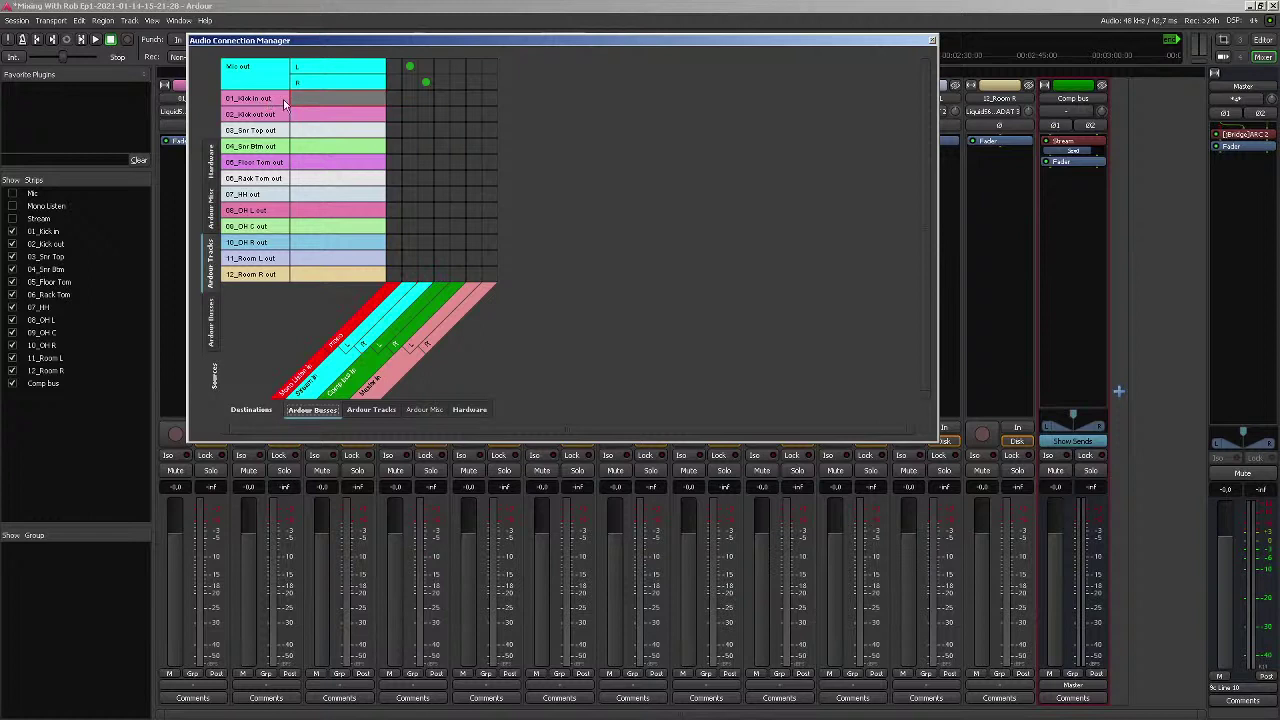
left_click(442, 98)
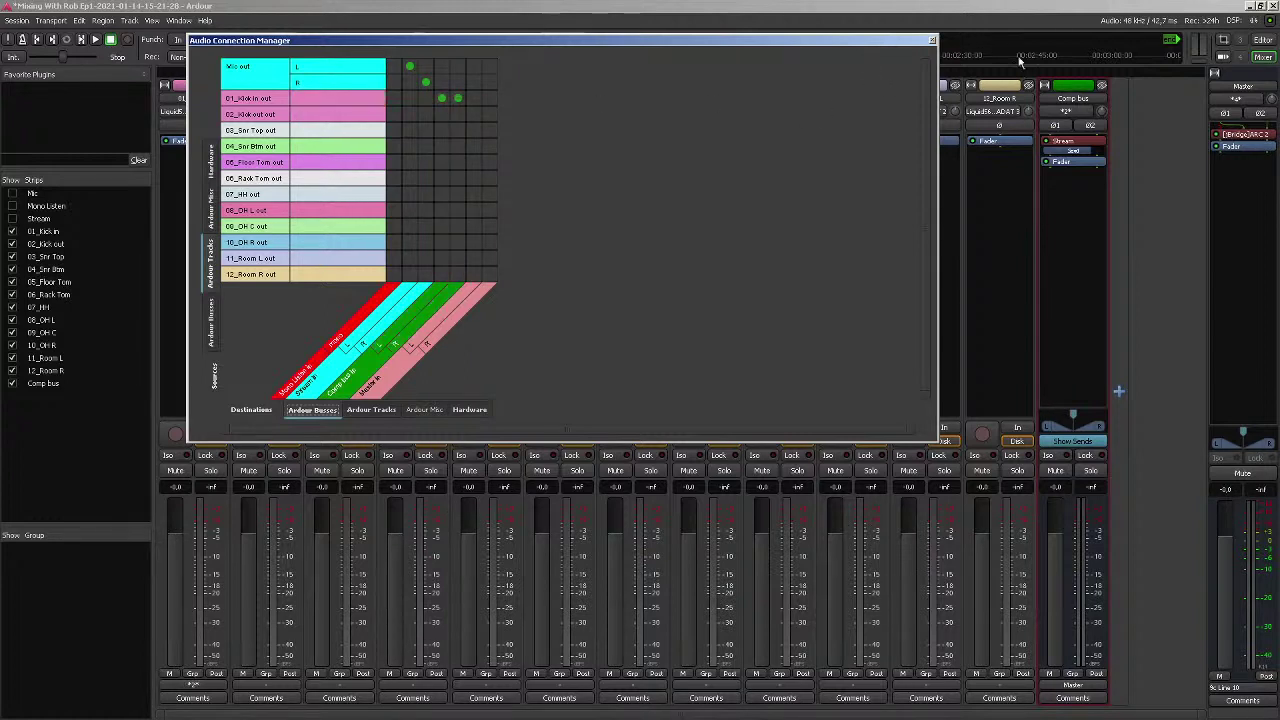
left_click(932, 41)
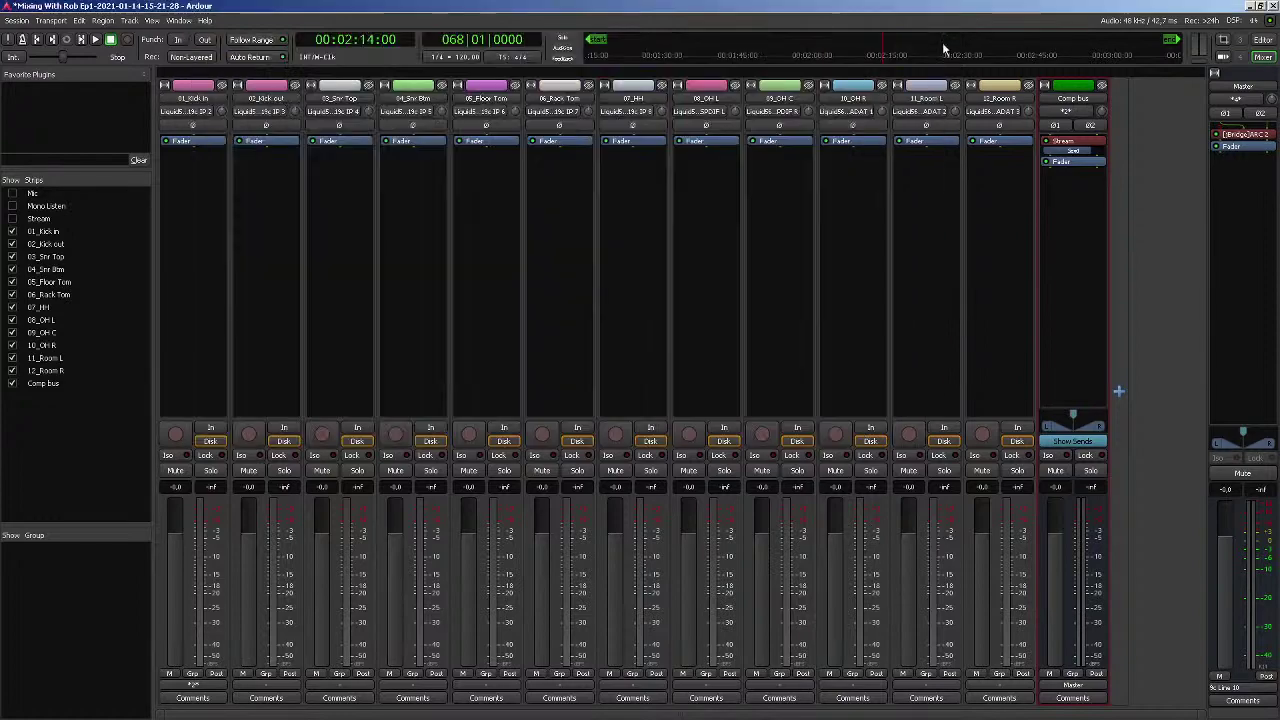
Show all drum tracks in the Editor, place the playhead at 00:01:24:00, and play from there twice, stopping each time
left_click(1262, 40)
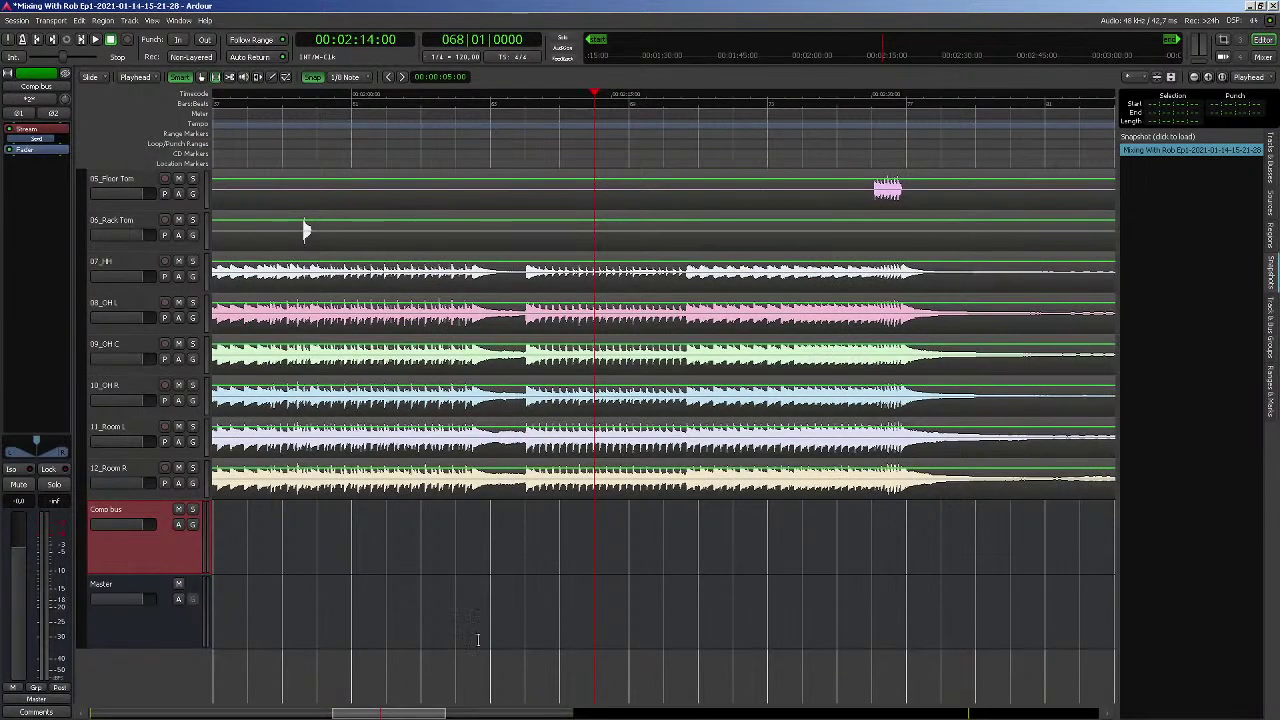
left_click_drag(430, 712, 358, 713)
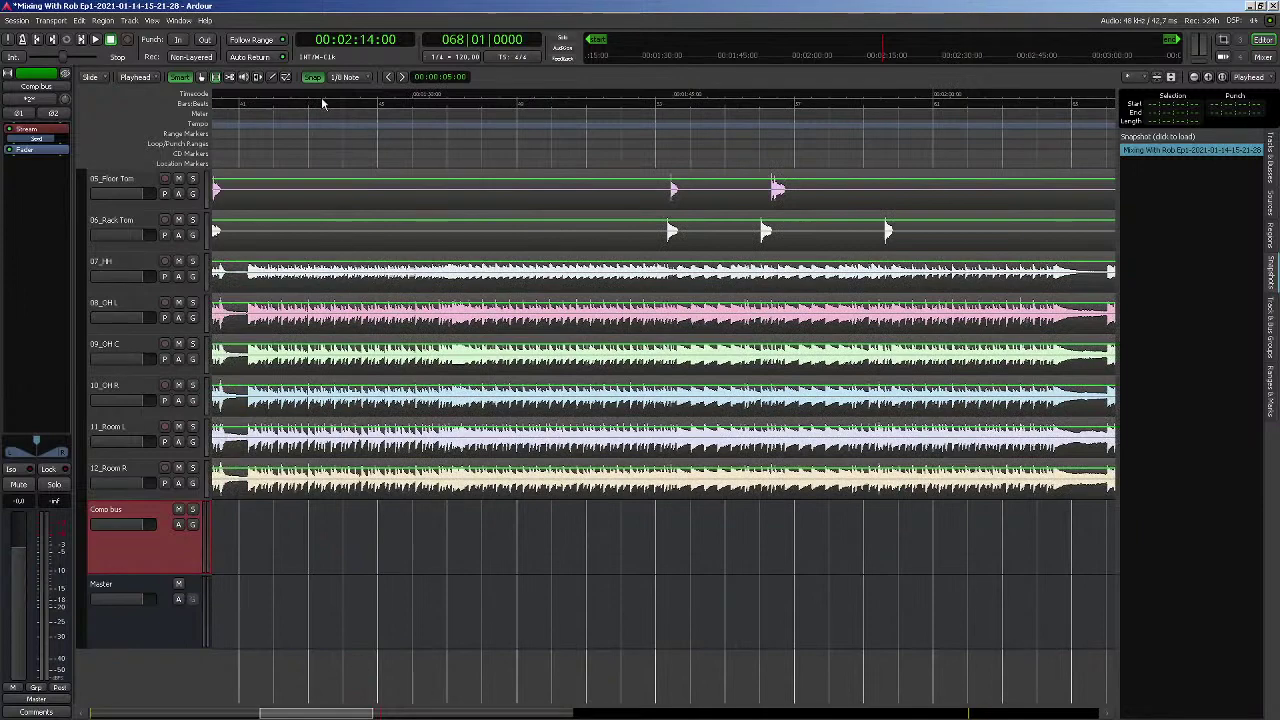
scroll(410, 586, "up", 4)
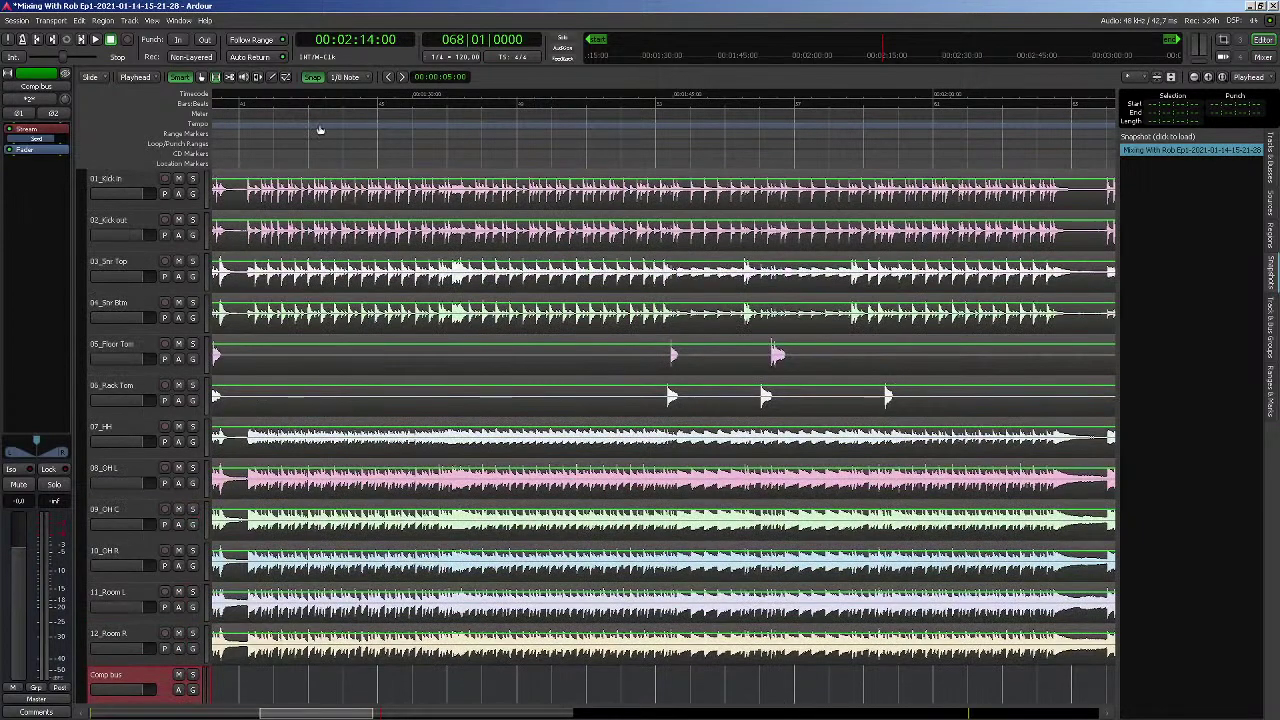
left_click(304, 140)
key("space")
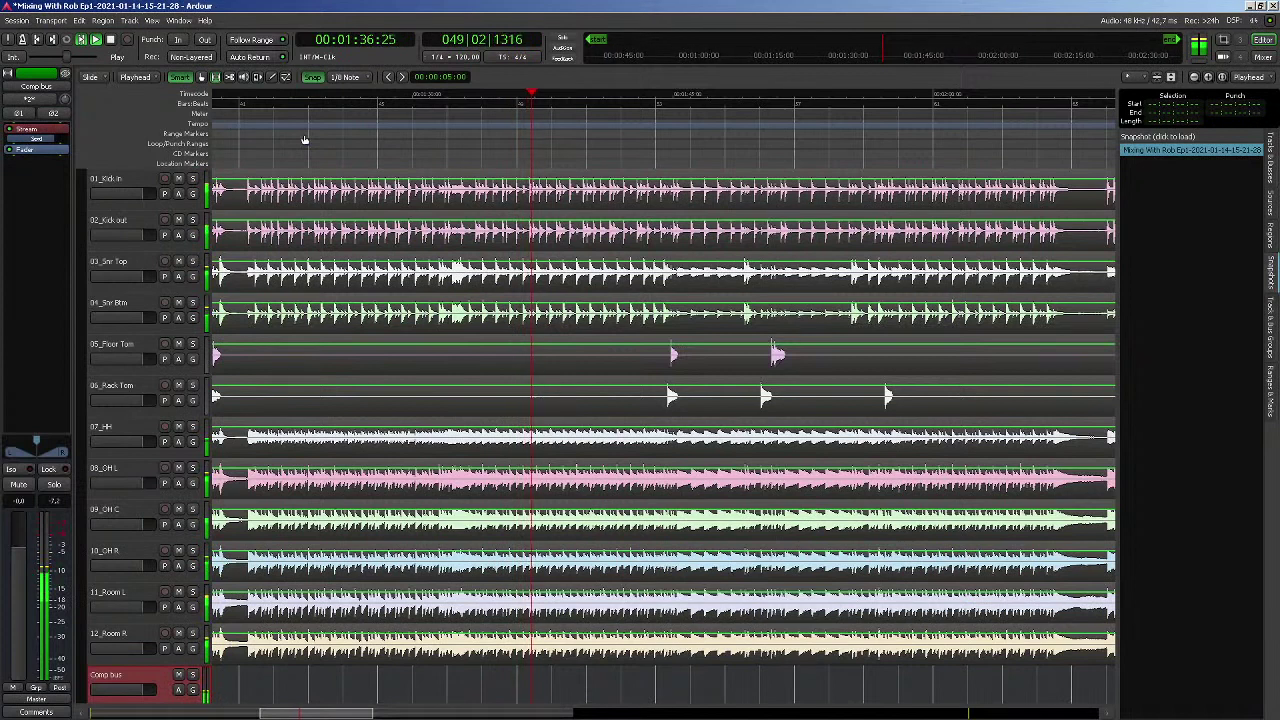
key("space")
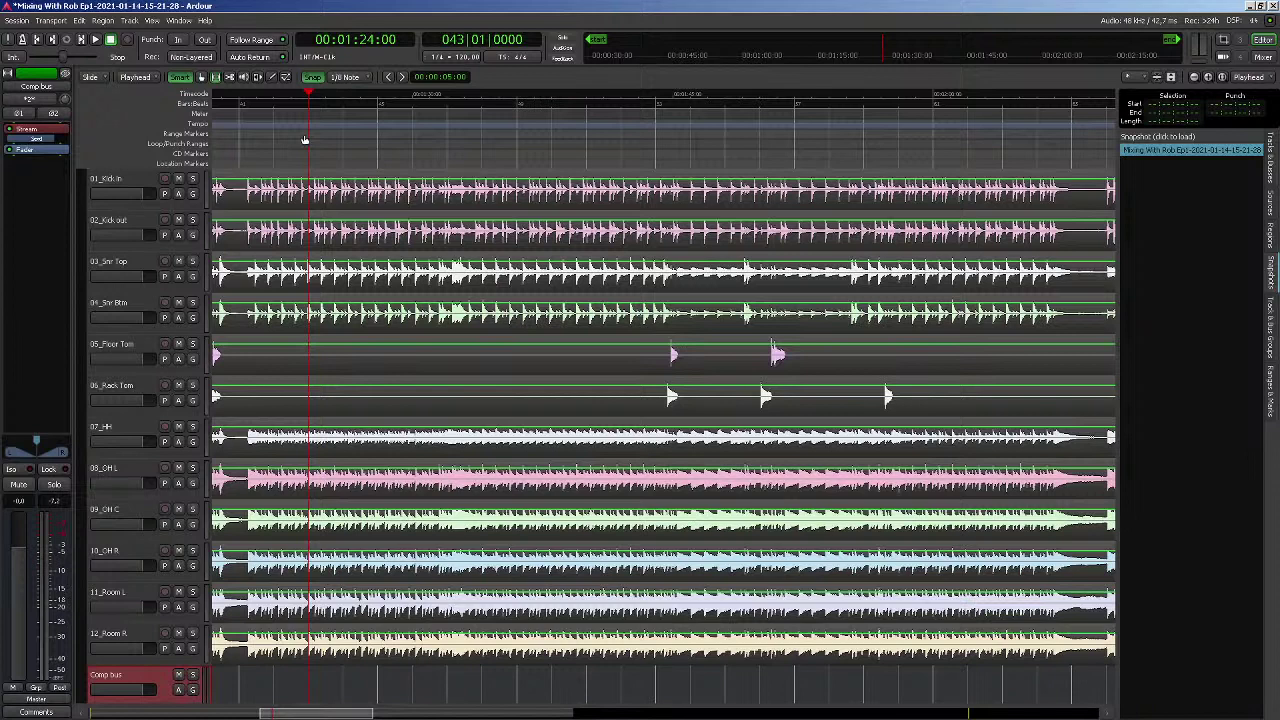
key("space")
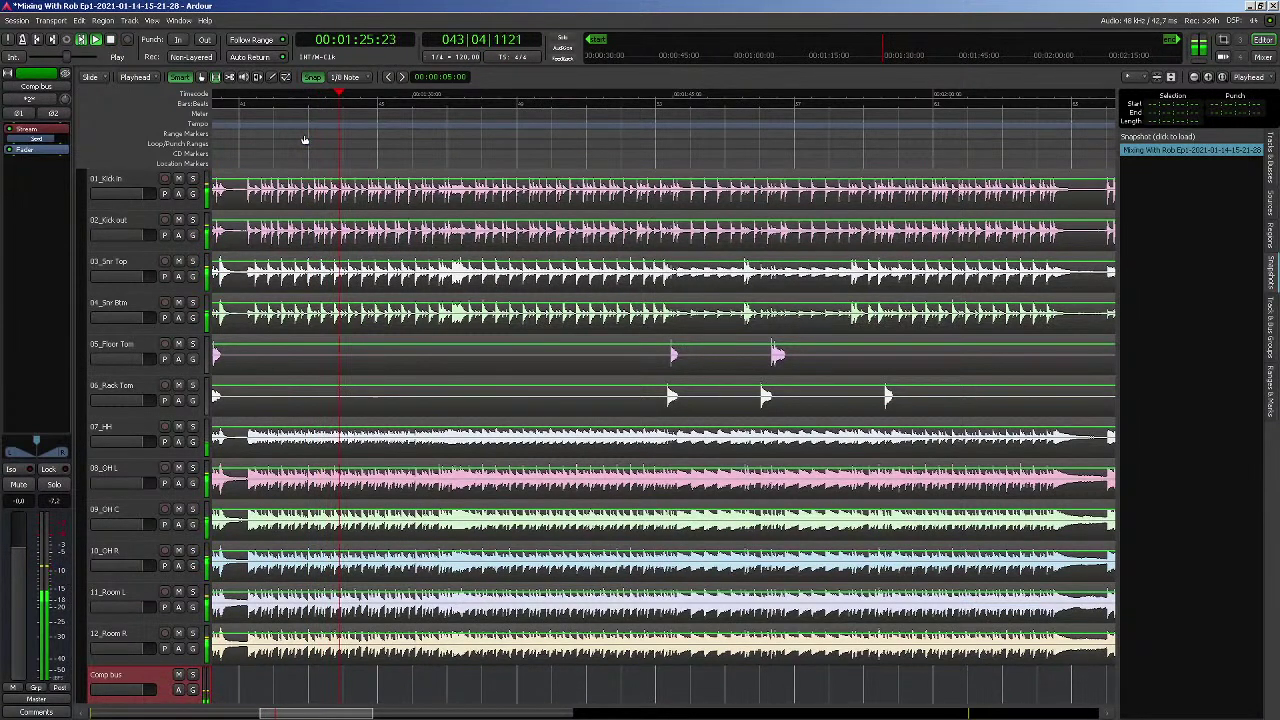
key("space")
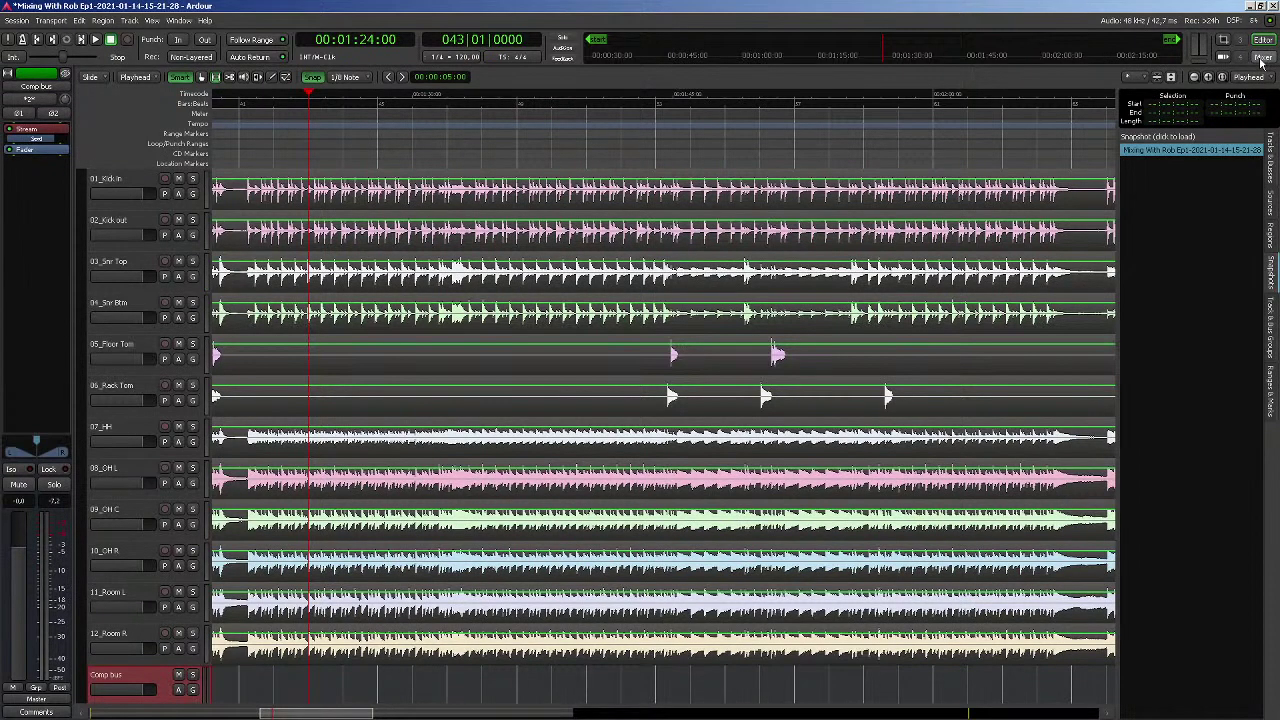
Return to the Mixer, start playback to watch the track and Comp bus meters, and reopen the Audio Connection Manager
left_click(1262, 58)
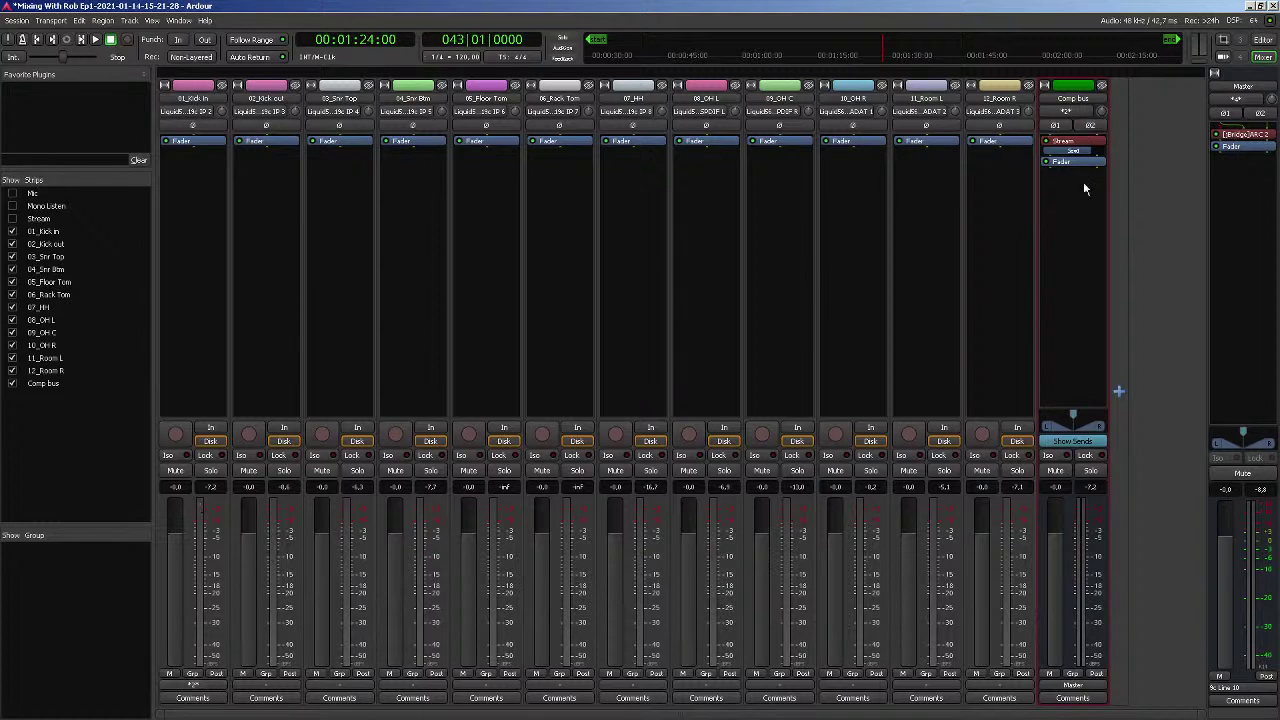
key("space")
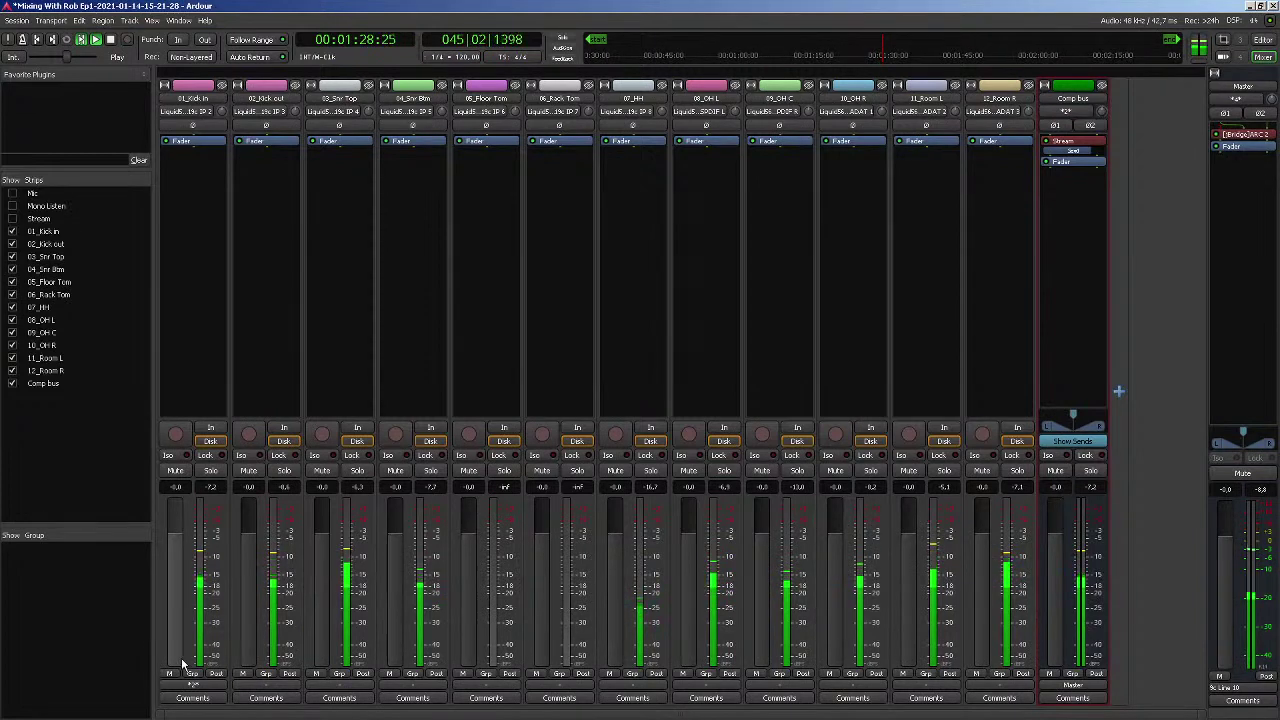
left_click(180, 20)
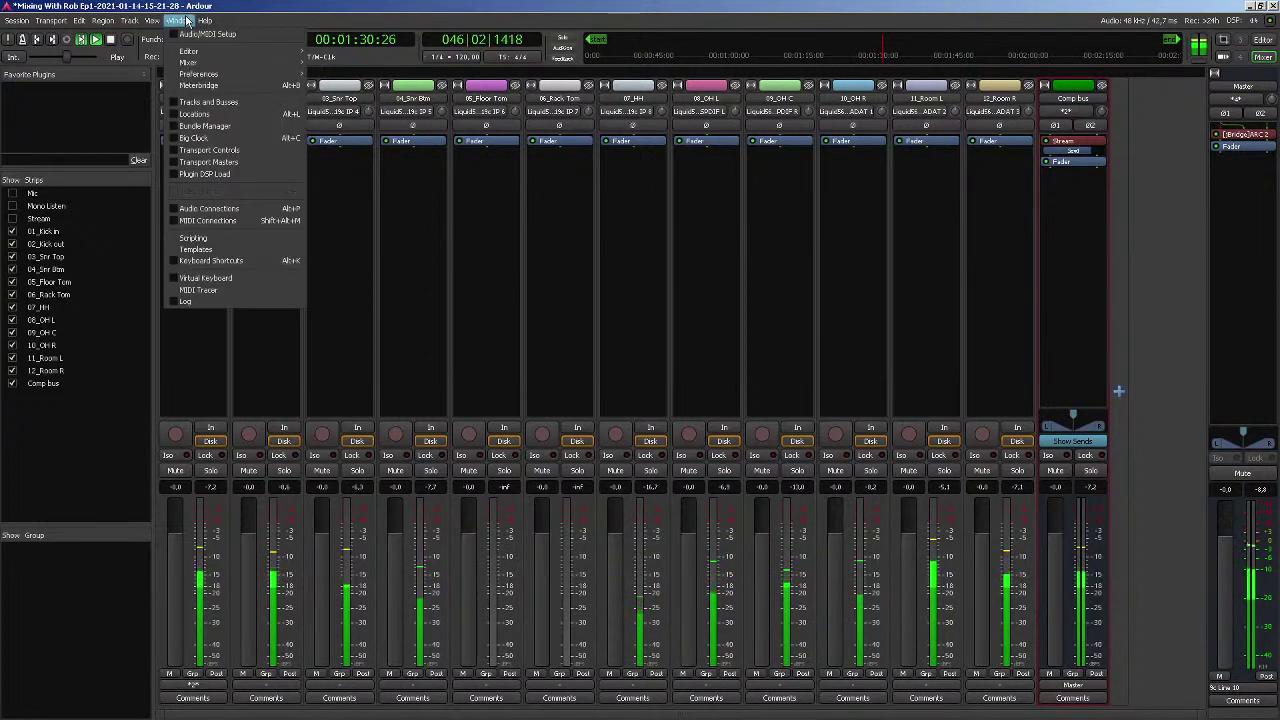
left_click(214, 209)
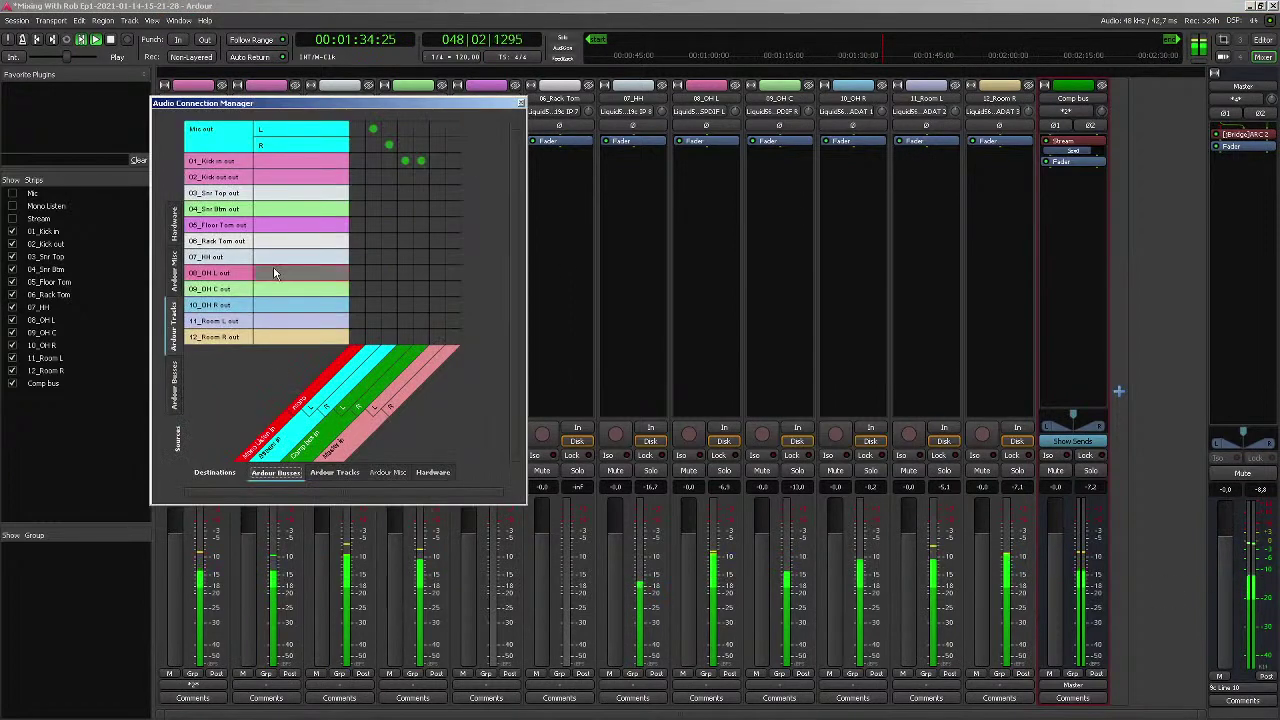
Demonstrate disconnecting and reconnecting the 01_Kick in output to the Comp bus left and right inputs during playback, ending with both connected
left_click(408, 165)
left_click(421, 160)
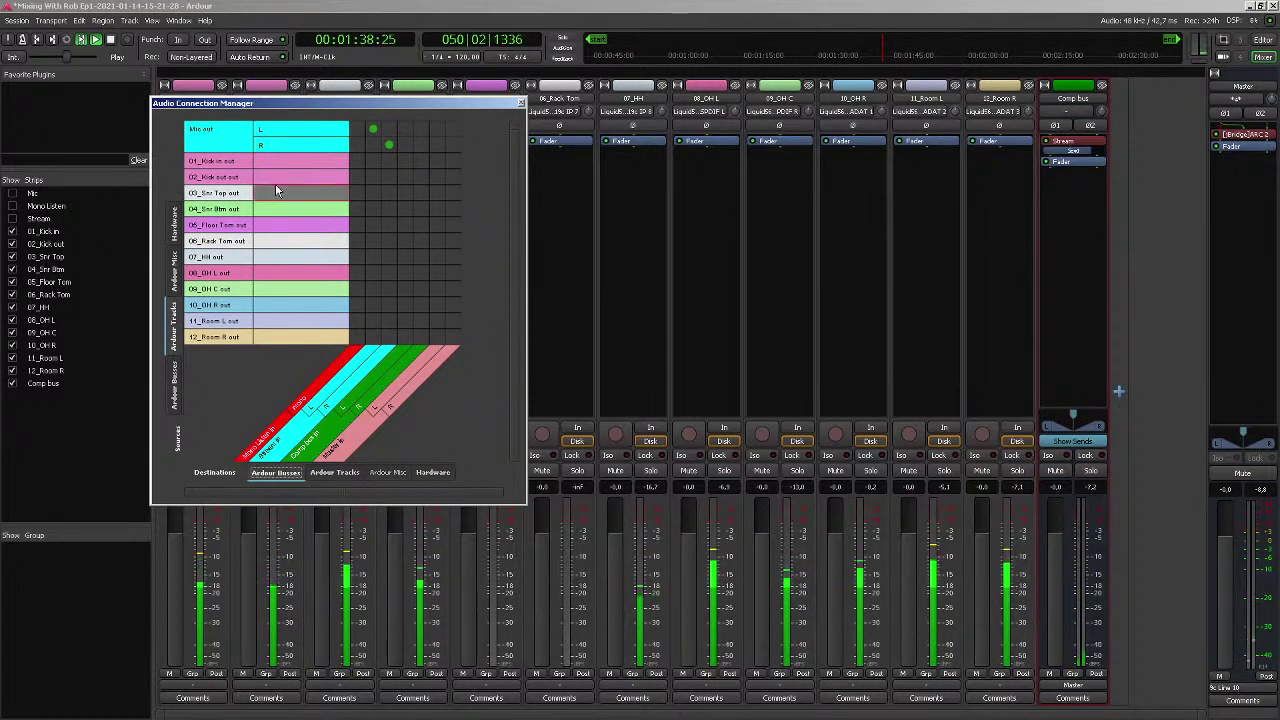
left_click(405, 160)
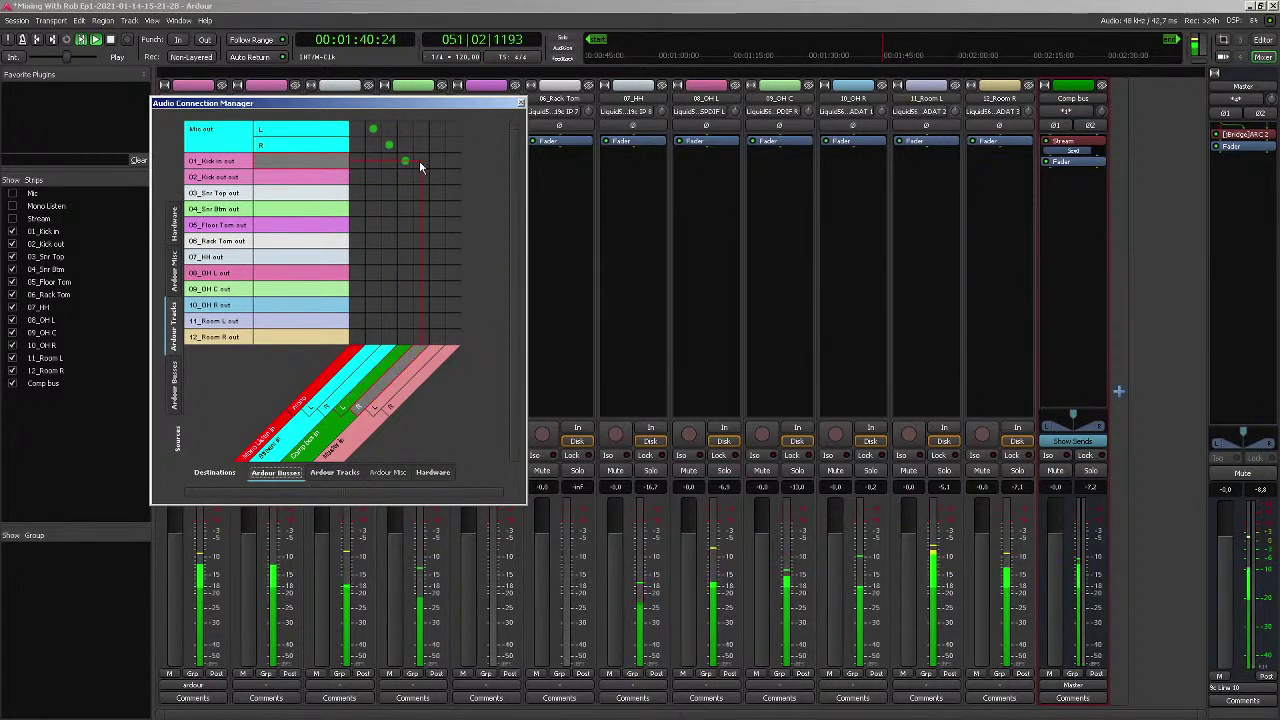
left_click(420, 161)
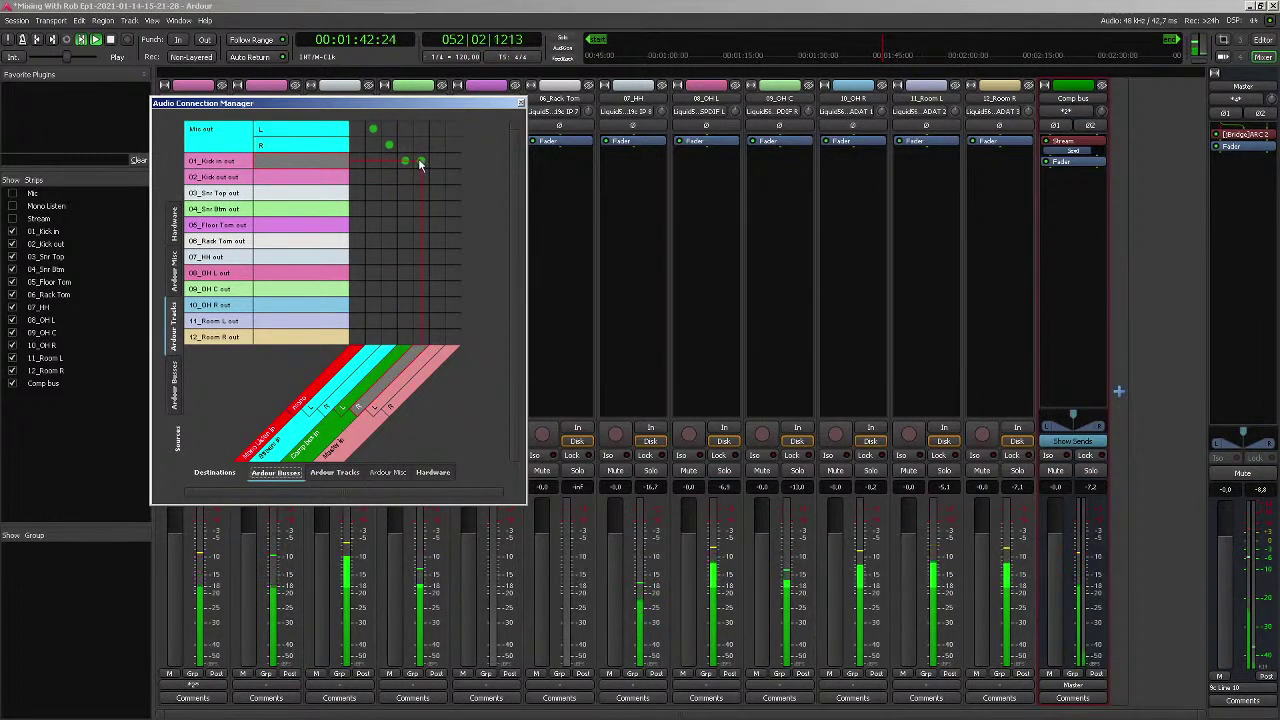
left_click(405, 163)
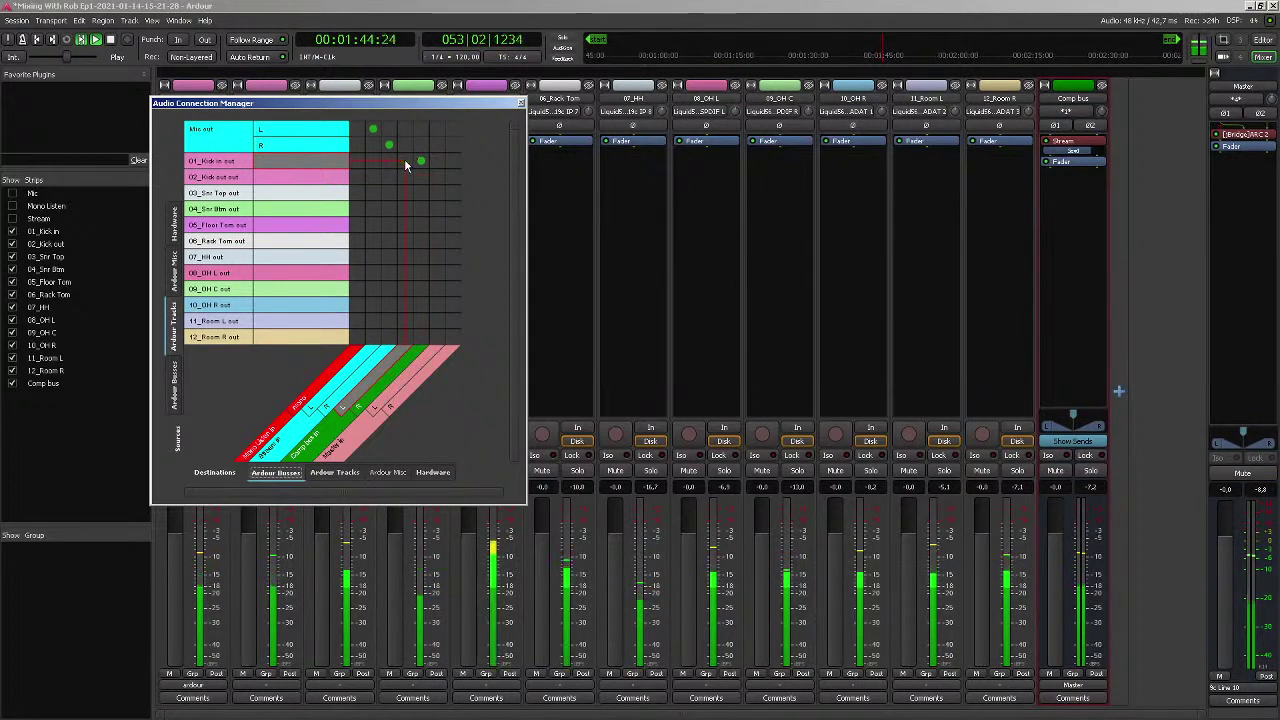
left_click(405, 161)
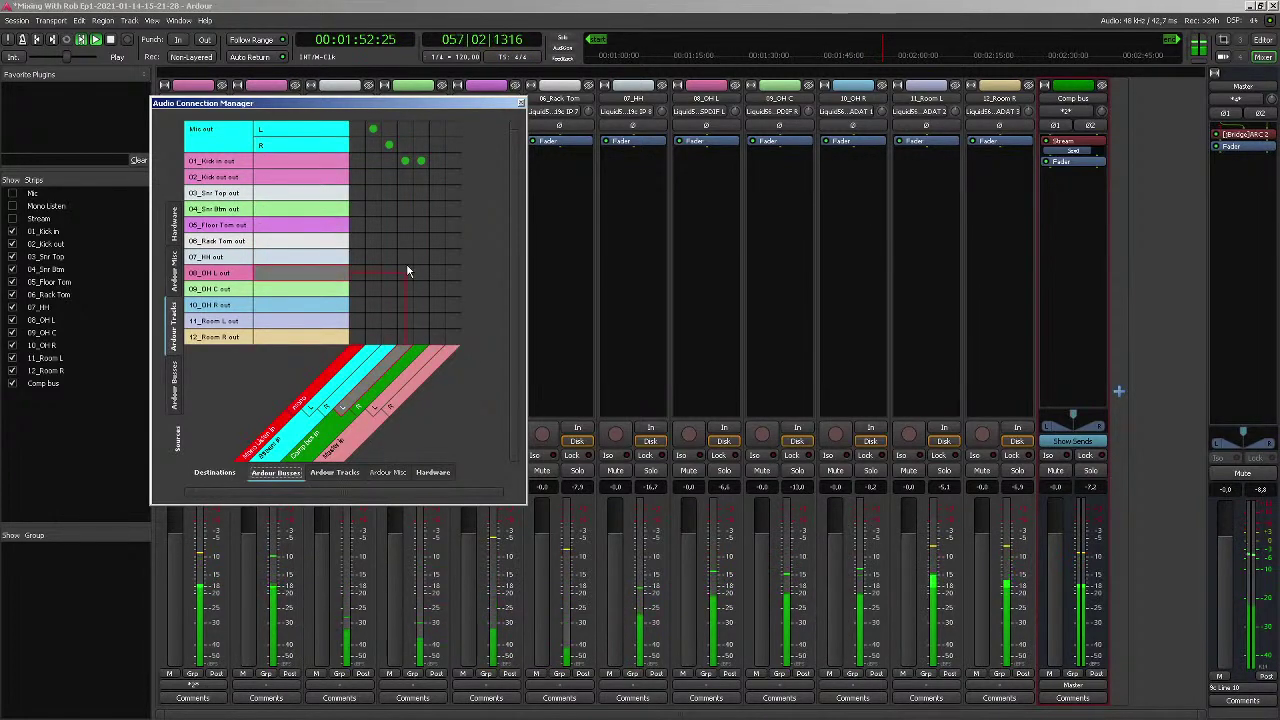
Disconnect the 01_Kick in output from both Comp bus inputs during playback, then reconnect it to left and right
left_click(421, 161)
left_click(404, 160)
left_click(357, 161)
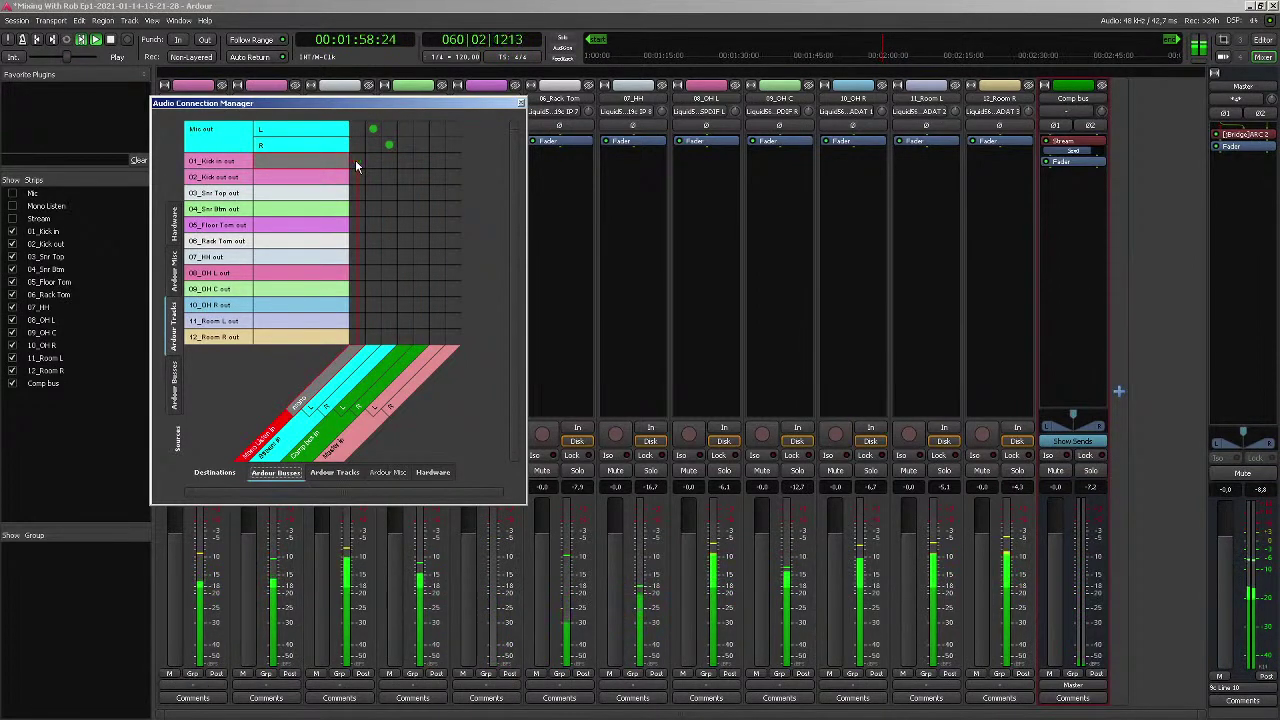
left_click(357, 161)
left_click(404, 160)
left_click(421, 160)
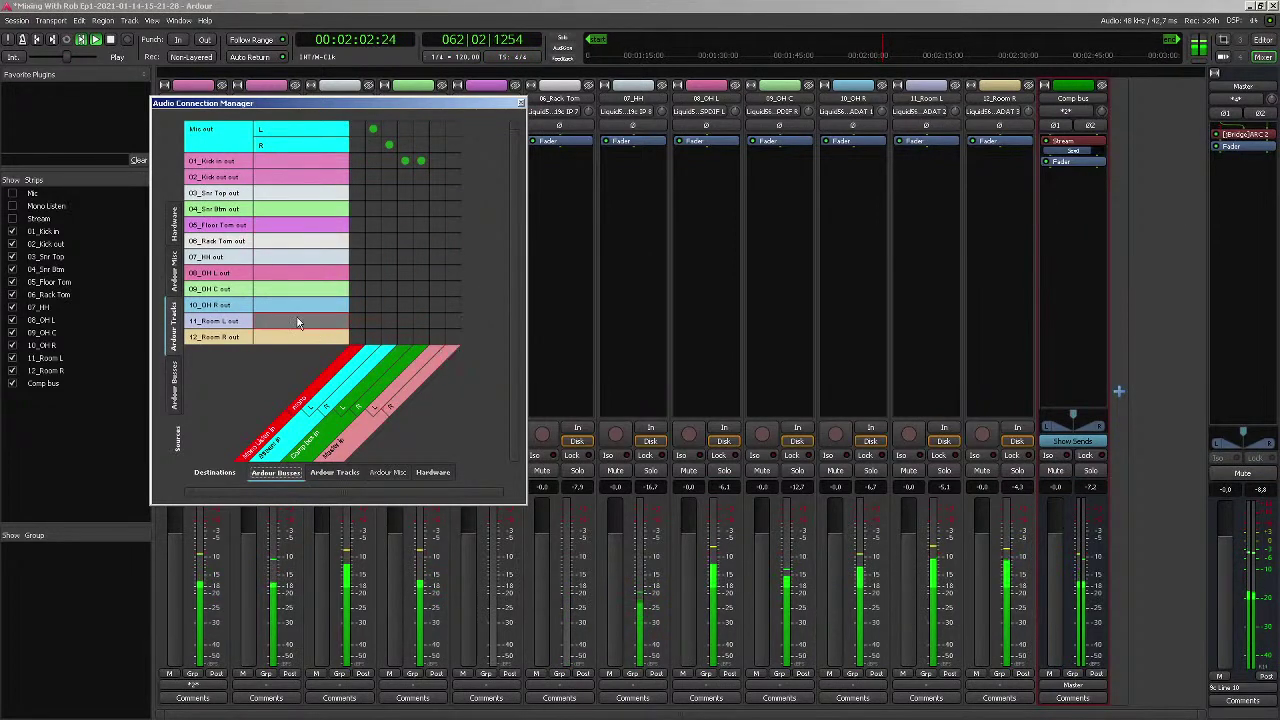
Connect the 02_Kick out, 03_Snr Top and 04_Snr Btm outputs to both the left and right Comp bus inputs
left_click(405, 176)
left_click(420, 176)
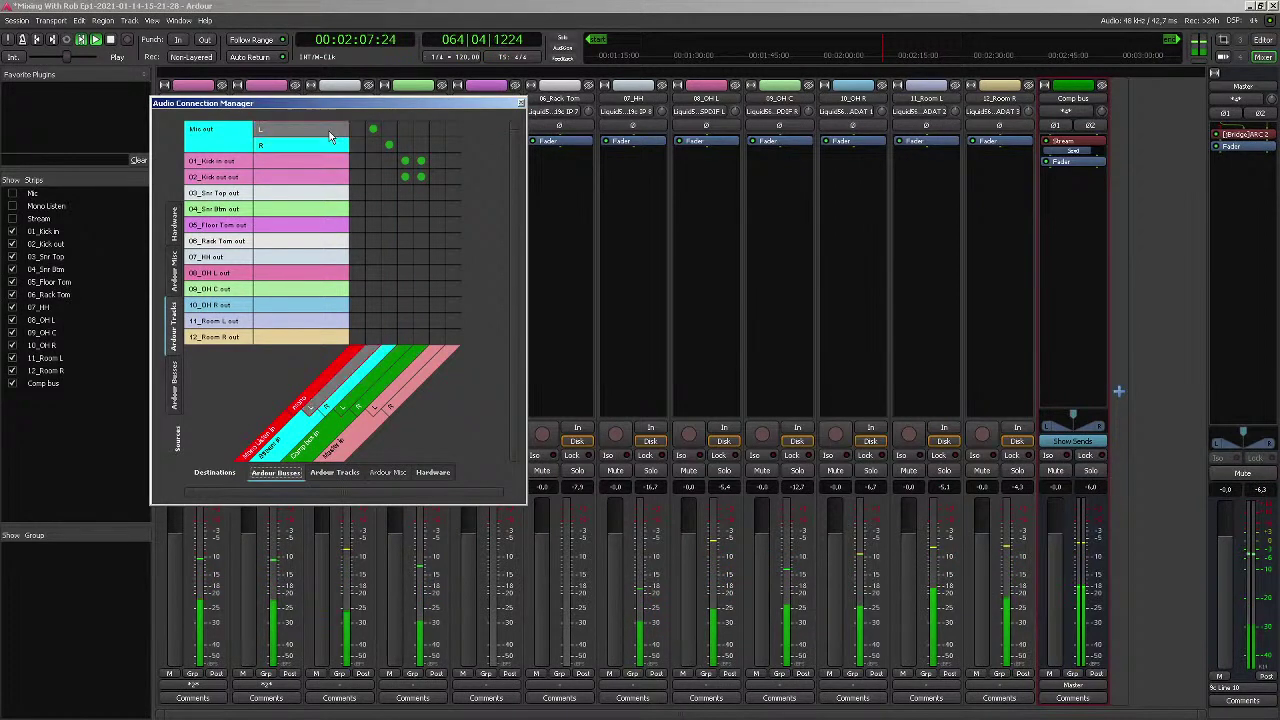
left_click(405, 192)
left_click(421, 192)
left_click(405, 208)
left_click(421, 208)
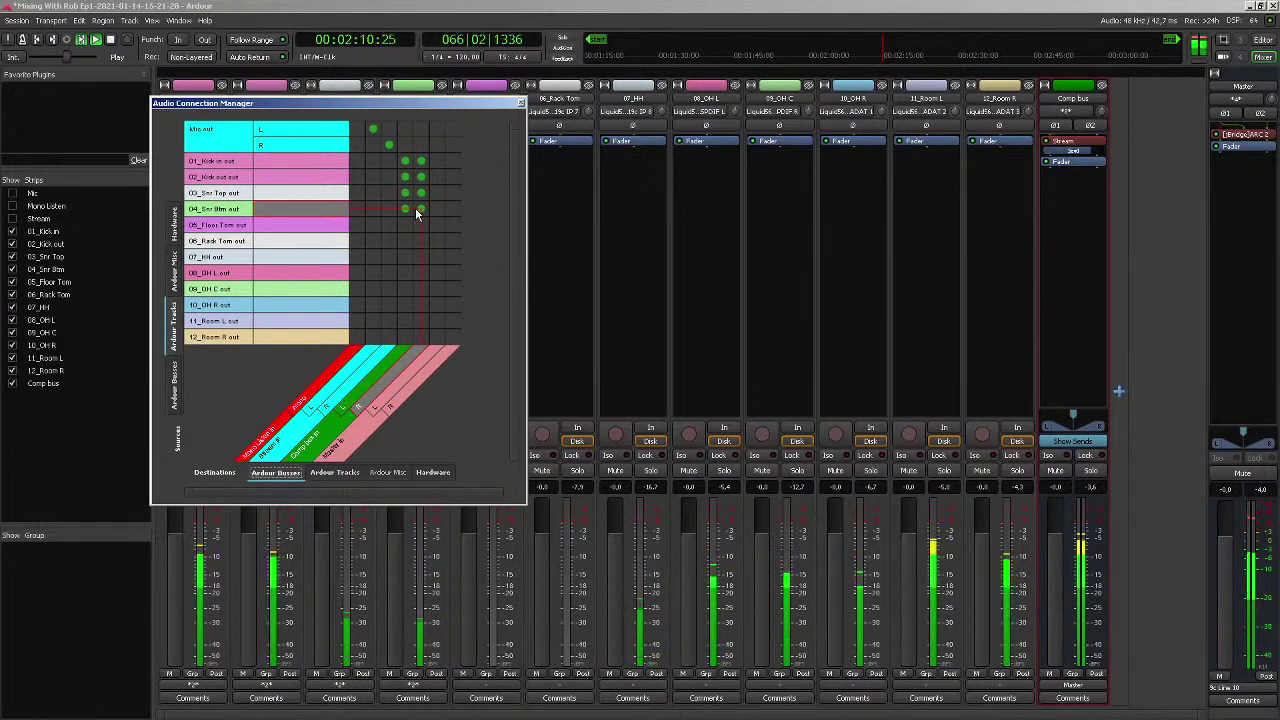
Connect the 05_Floor Tom, 06_Rack Tom and 07_HH outputs to both the left and right Comp bus inputs
left_click(405, 224)
left_click(421, 224)
left_click(405, 240)
left_click(421, 240)
left_click(405, 256)
left_click(421, 256)
Connect the three overhead outputs 08_OH L, 09_OH C and 10_OH R to both Comp bus inputs
left_click(405, 272)
left_click(421, 272)
left_click(405, 288)
left_click(421, 288)
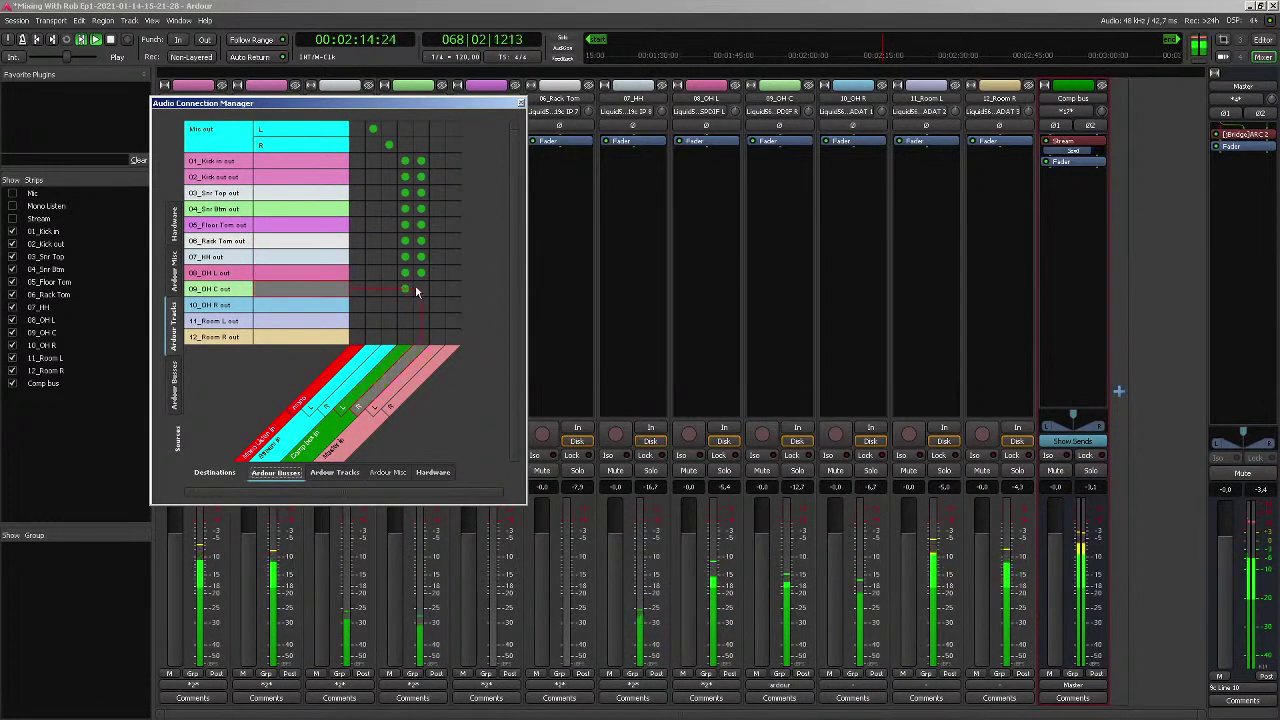
left_click(405, 304)
left_click(421, 304)
Connect the 11_Room L and 12_Room R outputs to both Comp bus inputs and close the Audio Connection Manager
left_click(405, 320)
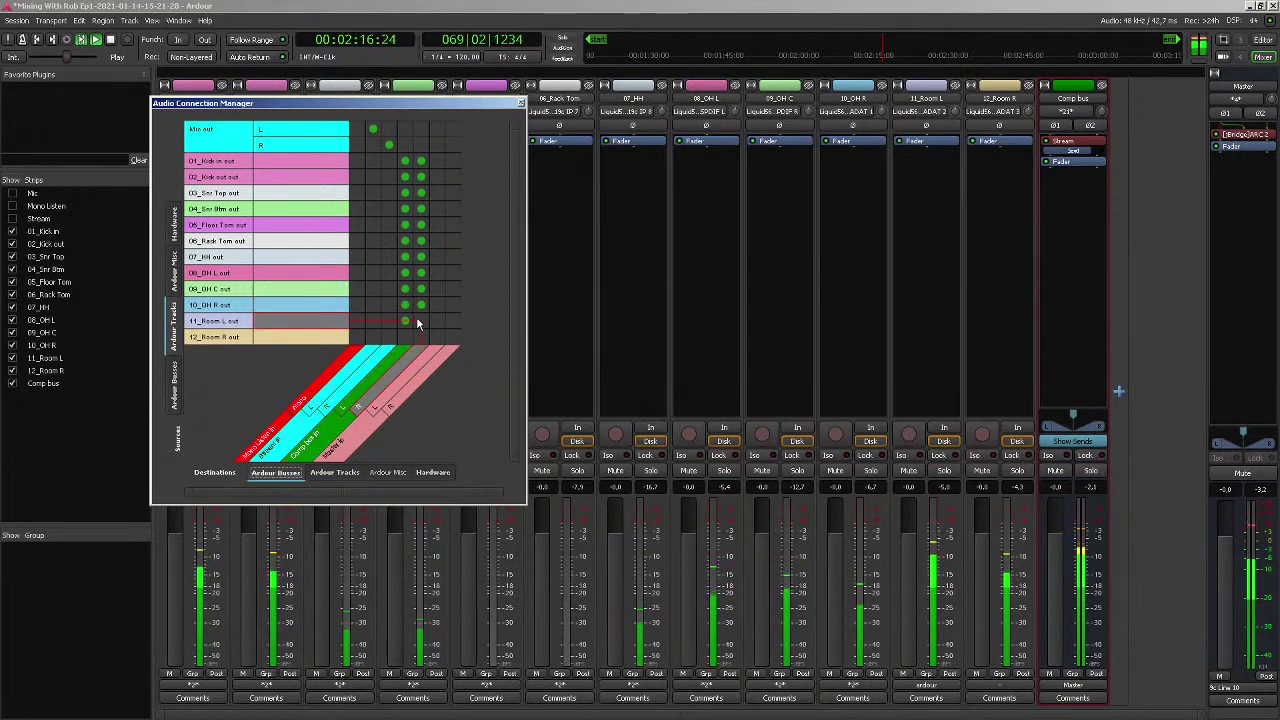
left_click(421, 320)
left_click(405, 336)
left_click(419, 336)
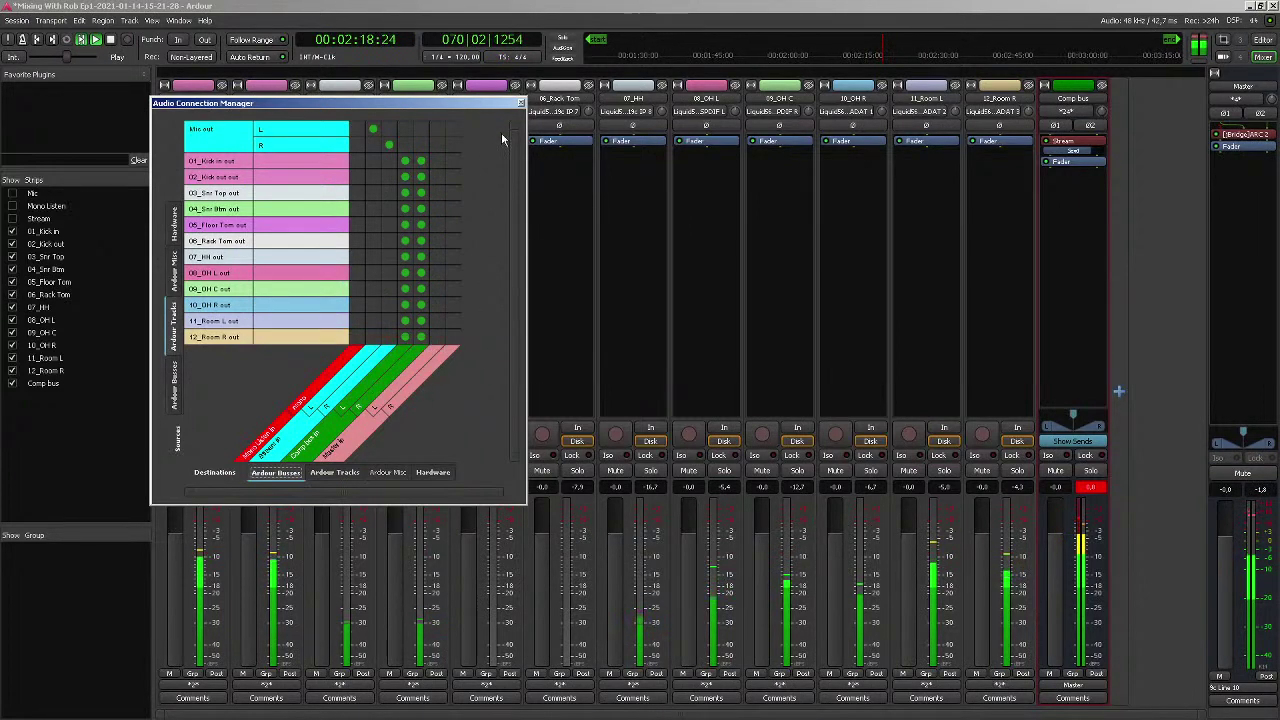
left_click(520, 103)
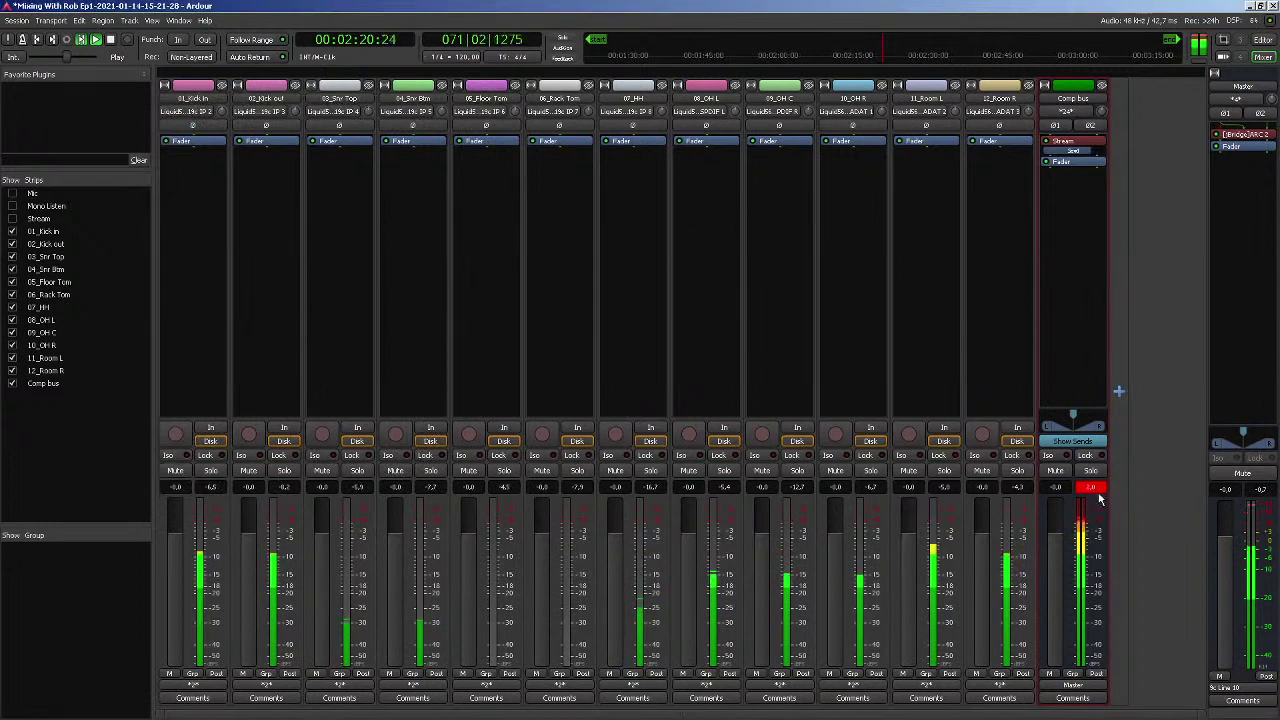
Lower the 12_Room R, 11_Room L, 10_OH R and 09_OH C faders to about -10 to -11.5 dB
left_click_drag(984, 546, 984, 580)
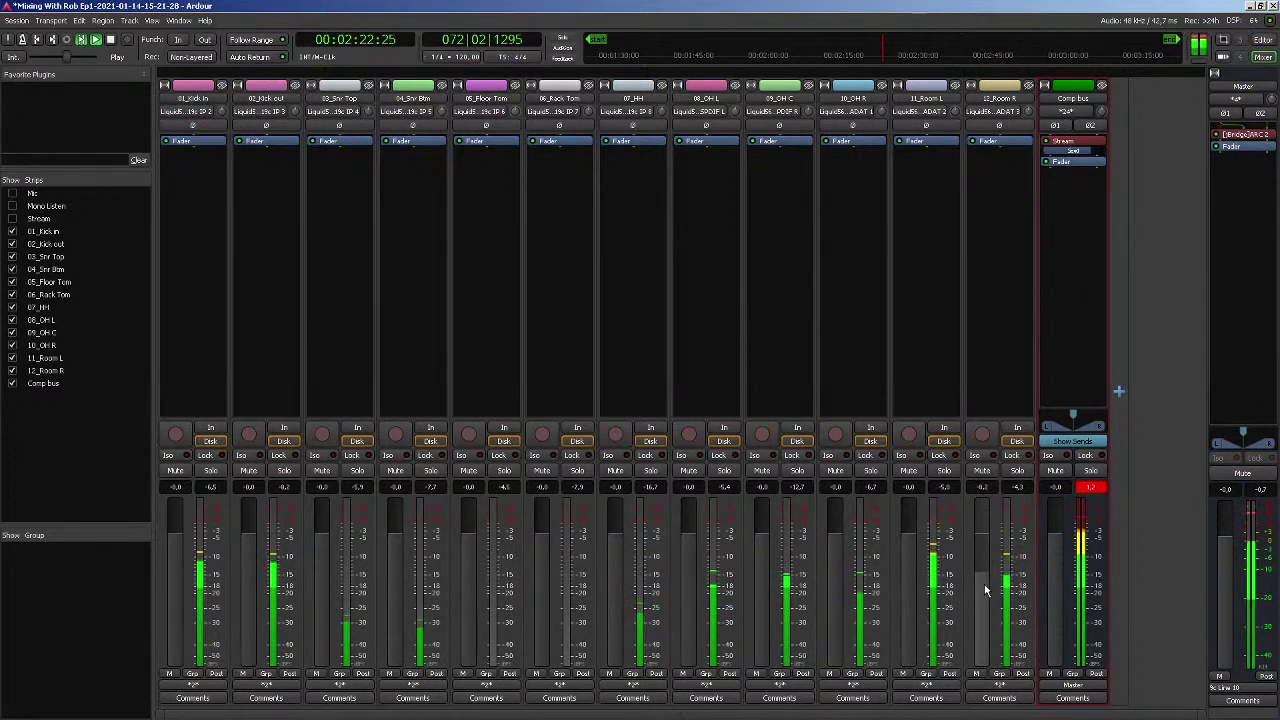
left_click_drag(912, 557, 910, 606)
left_click_drag(838, 563, 840, 601)
left_click_drag(763, 557, 763, 594)
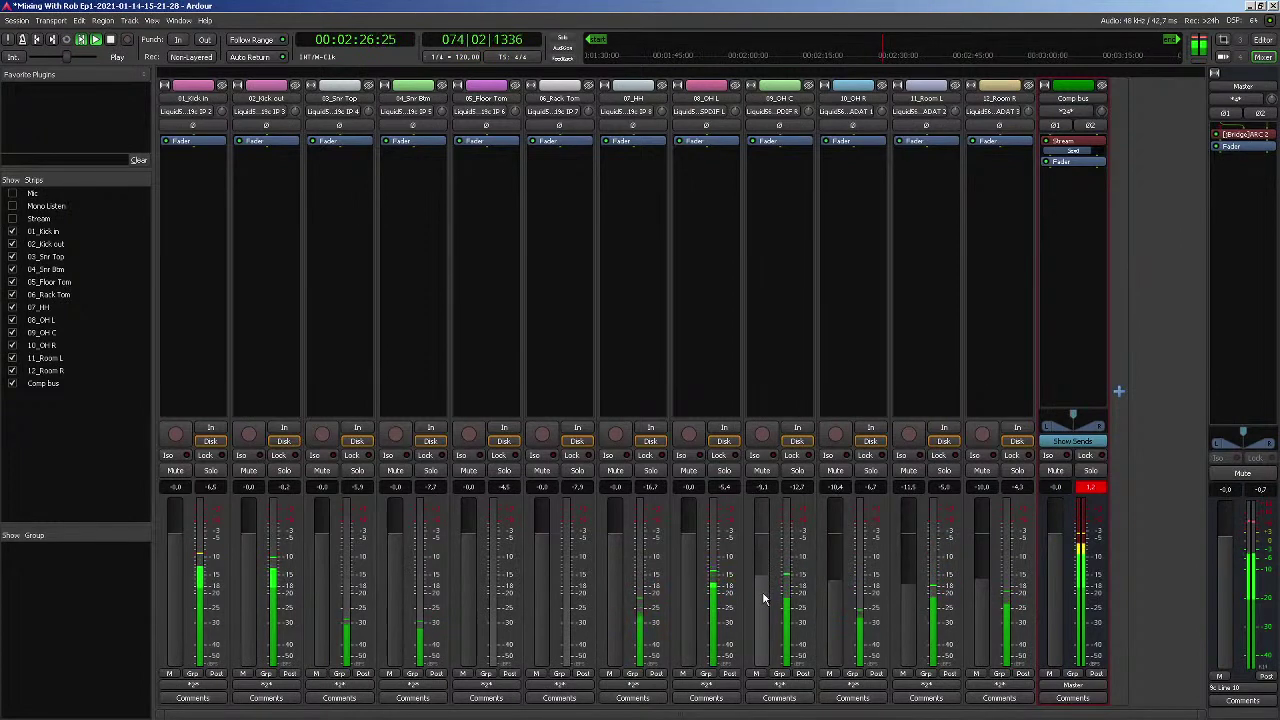
Lower the faders of tracks 08_OH L down to 01_Kick in to about -7 to -8.5 dB and reset the Comp bus peak meter
left_click_drag(689, 560, 688, 586)
left_click_drag(618, 557, 617, 595)
left_click_drag(547, 553, 538, 586)
left_click_drag(470, 546, 467, 576)
left_click_drag(396, 556, 391, 589)
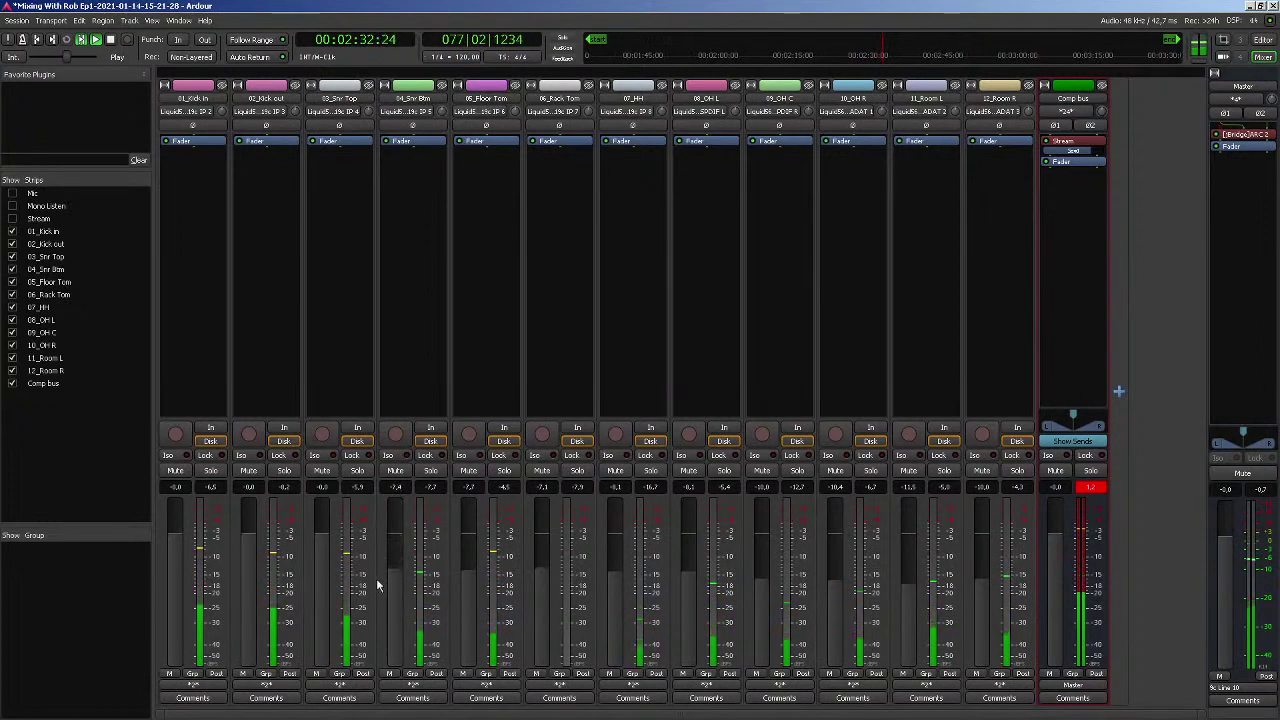
left_click_drag(331, 554, 326, 583)
left_click_drag(249, 555, 183, 584)
left_click(1088, 489)
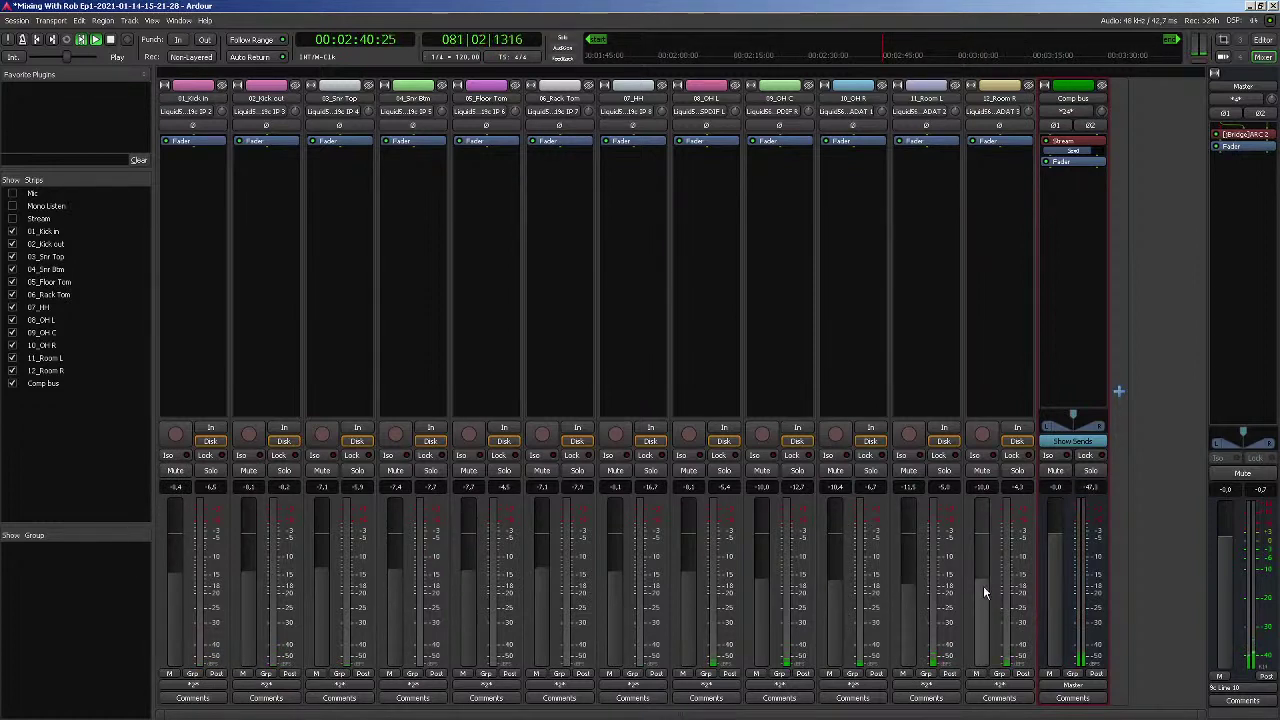
Pull the room, overhead and 07_HH track faders all the way down during playback
left_click_drag(984, 592, 986, 675)
left_click_drag(920, 604, 920, 612)
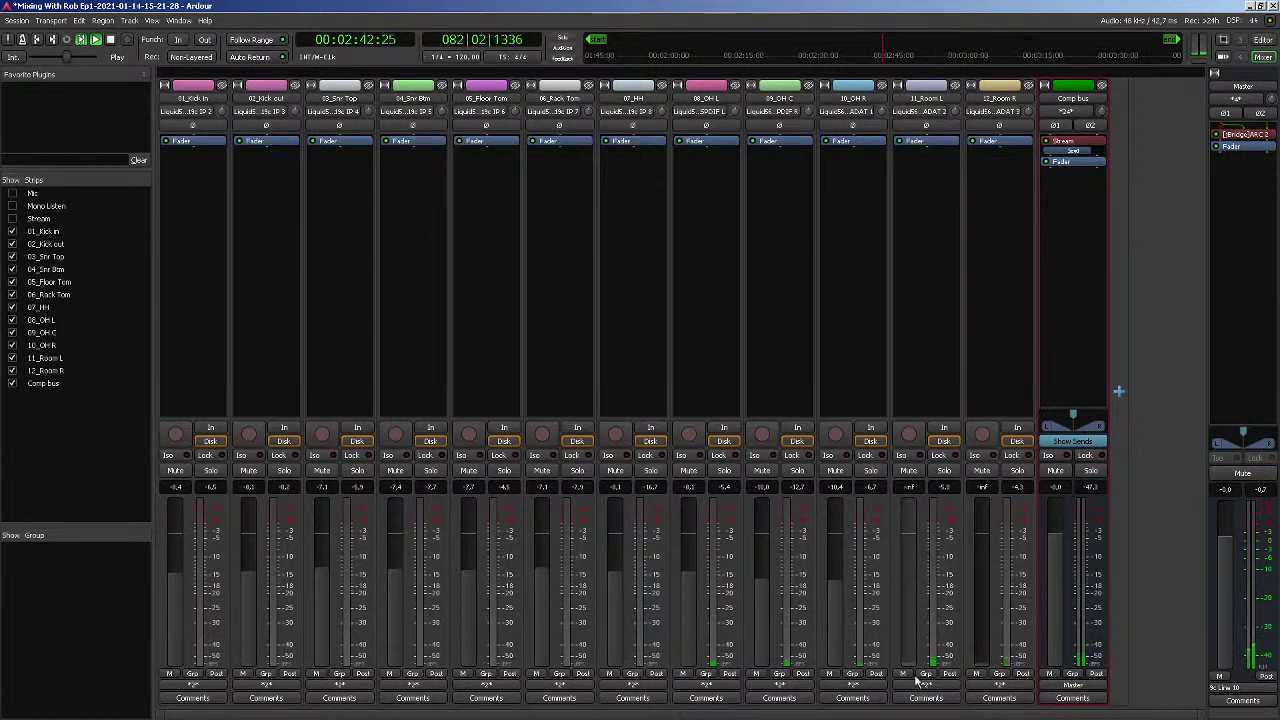
left_click_drag(840, 577, 836, 674)
left_click_drag(772, 606, 766, 664)
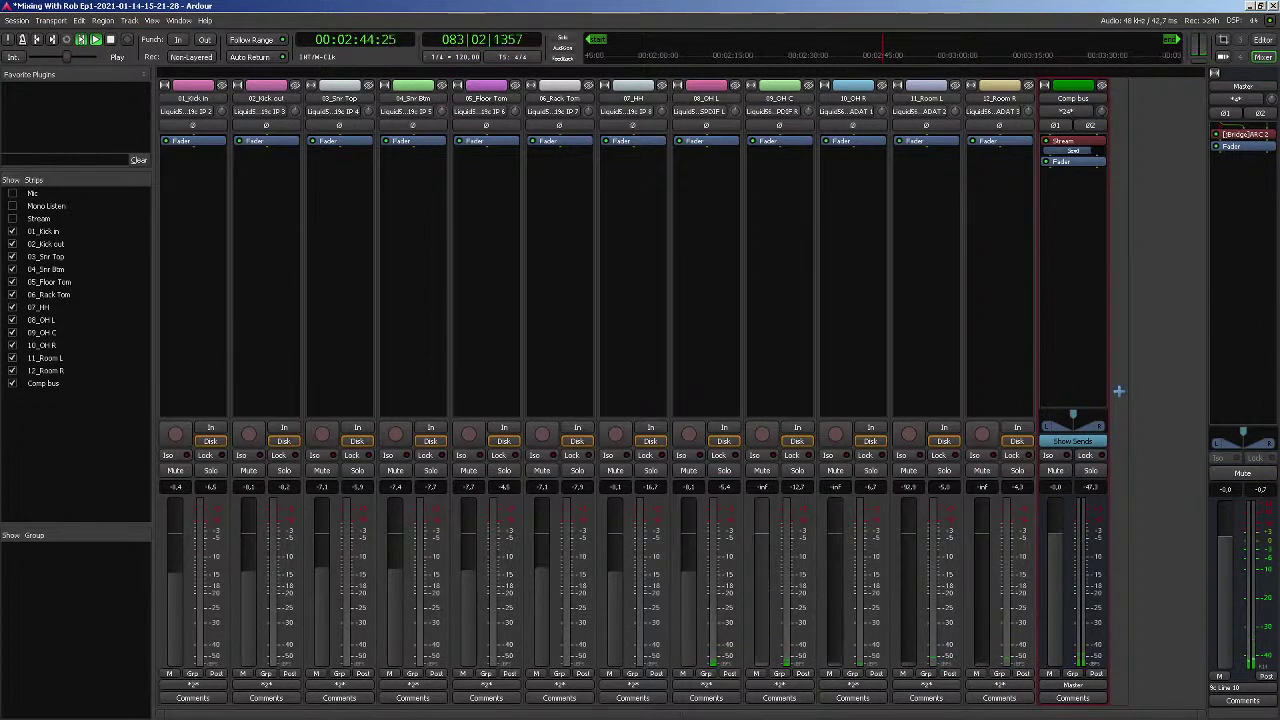
left_click_drag(689, 572, 689, 664)
left_click_drag(616, 575, 616, 664)
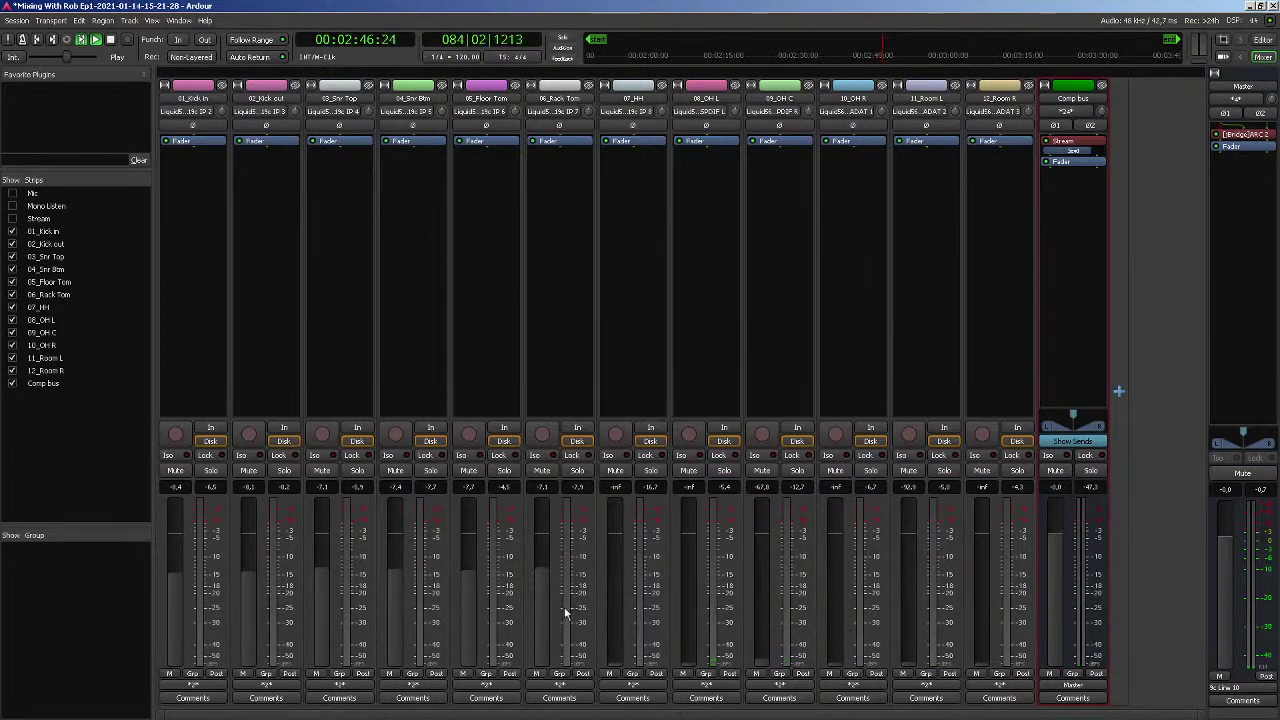
Pull the faders of tracks 06_Rack Tom through 02_Kick out fully down, leaving only 01_Kick in up, and stop playback
left_click_drag(546, 570, 545, 664)
left_click_drag(471, 571, 470, 664)
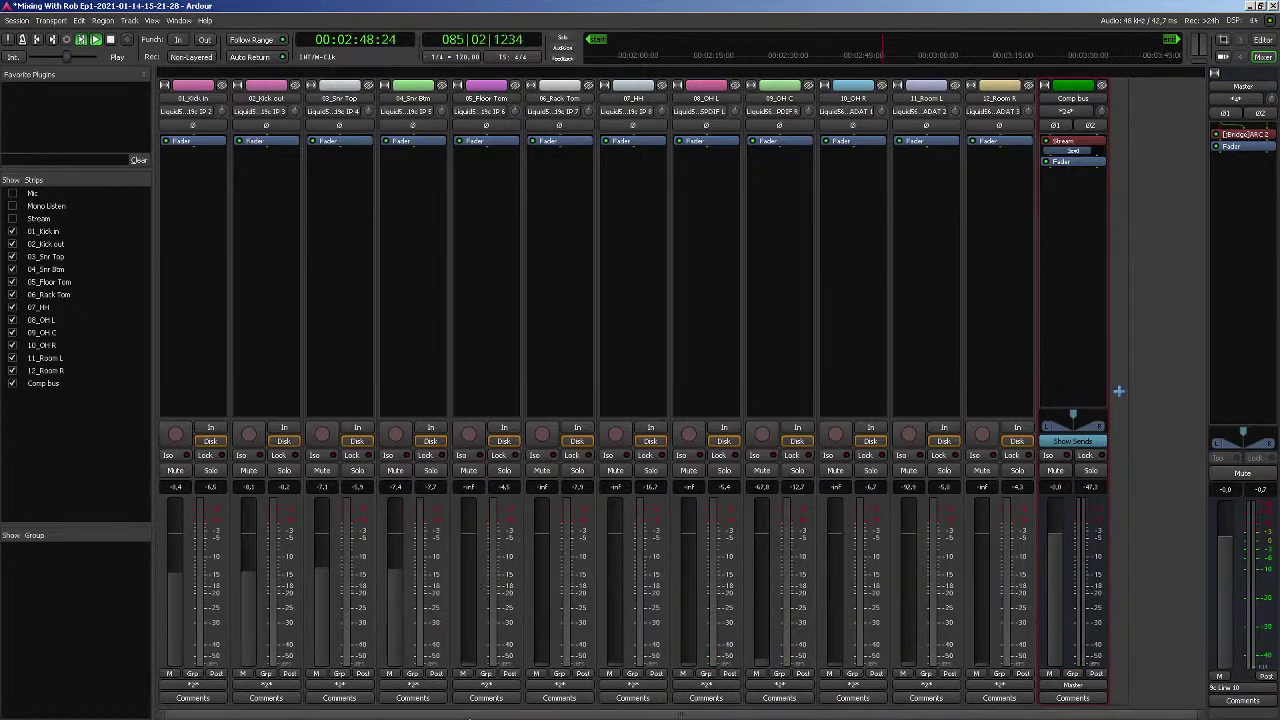
left_click_drag(392, 574, 392, 664)
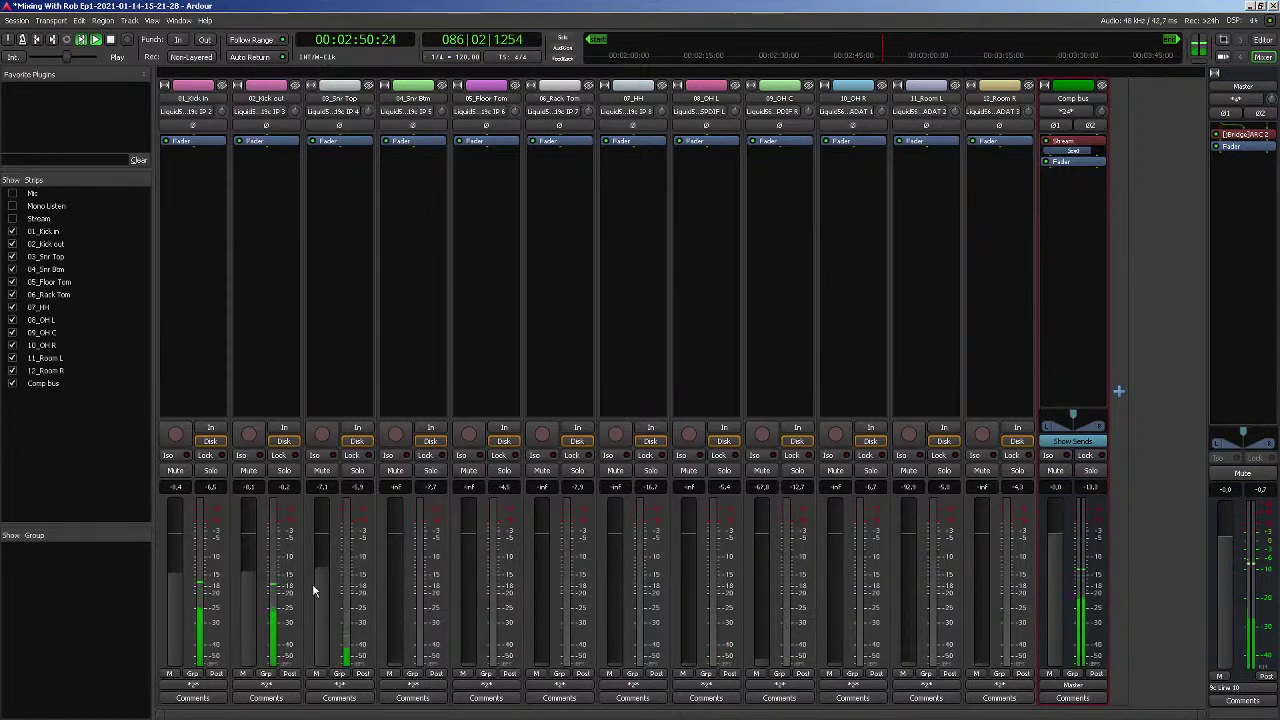
left_click_drag(323, 583, 322, 664)
left_click_drag(249, 583, 251, 689)
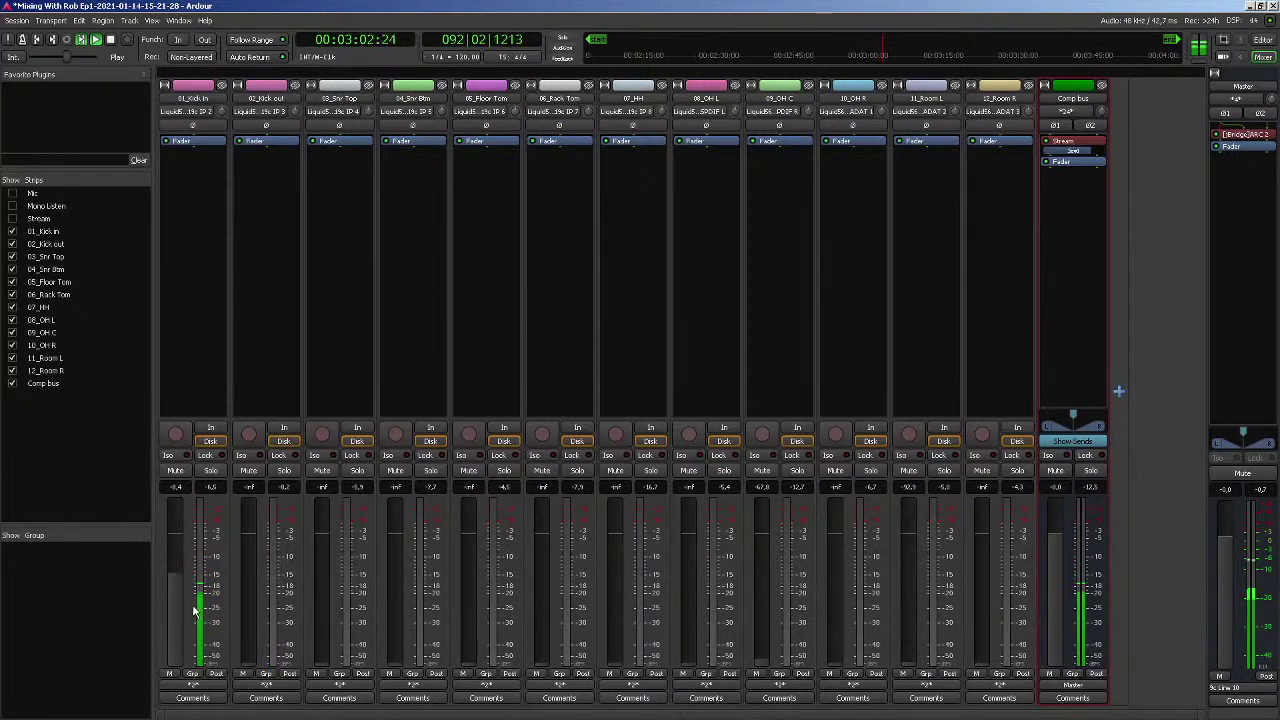
key("space")
Show bus-to-bus routing in the Audio Connection Manager and try cross-connecting the Comp bus outputs to the opposite Master inputs
left_click(180, 21)
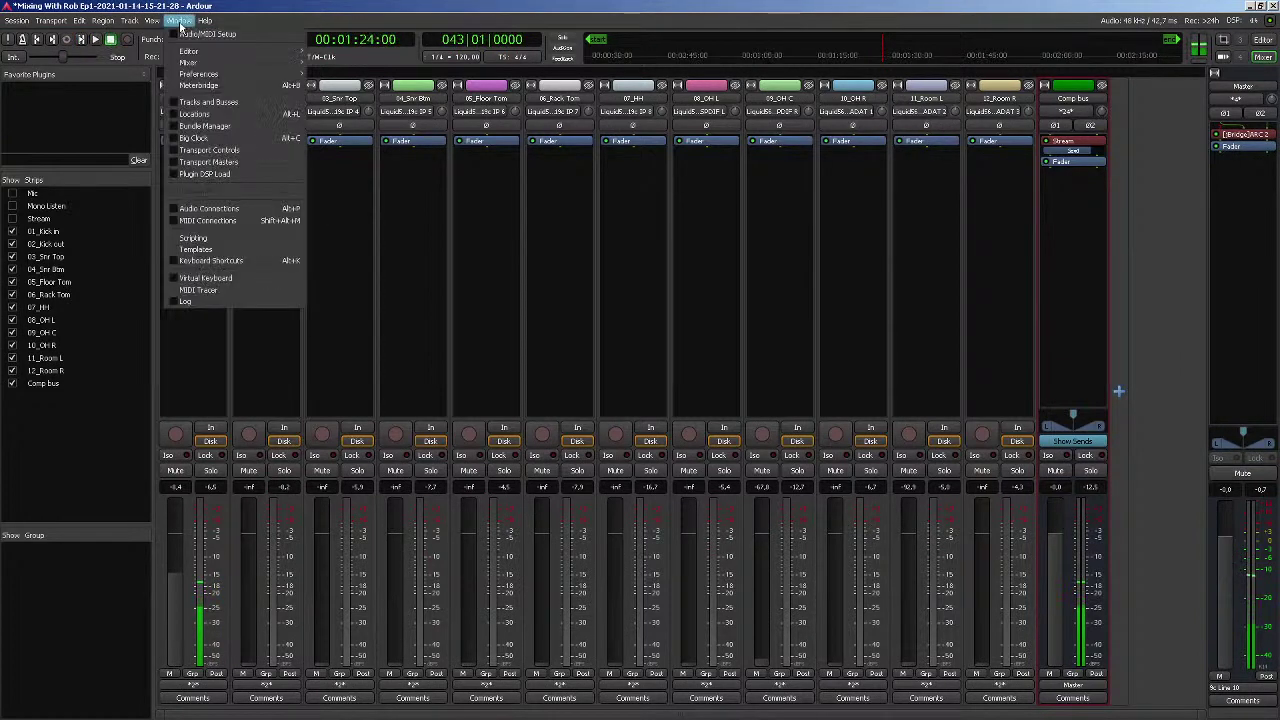
left_click(221, 211)
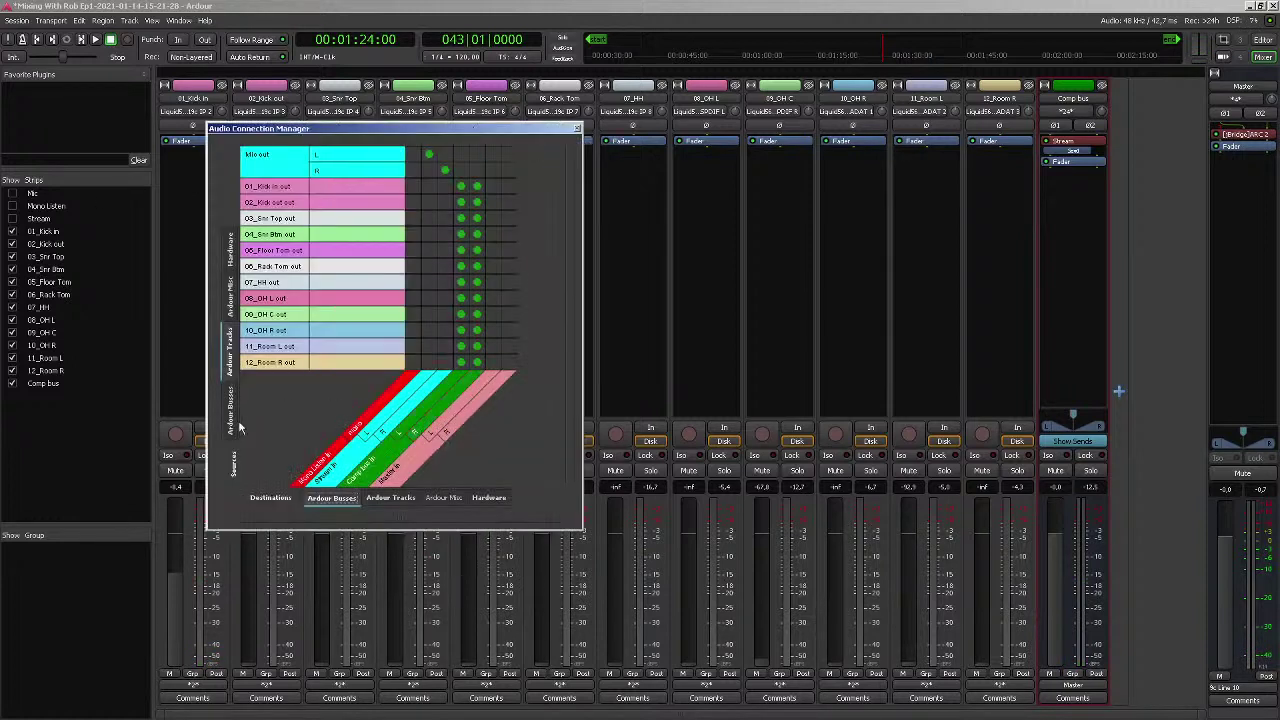
left_click(229, 420)
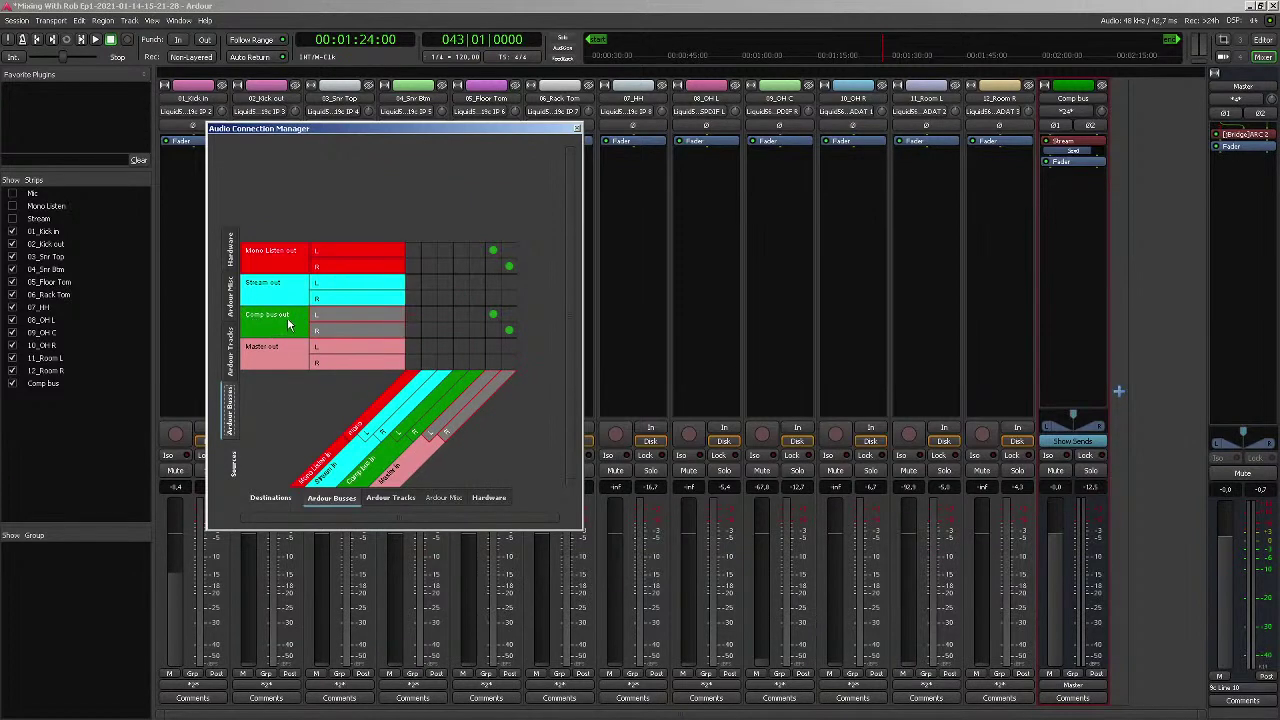
left_click(508, 315)
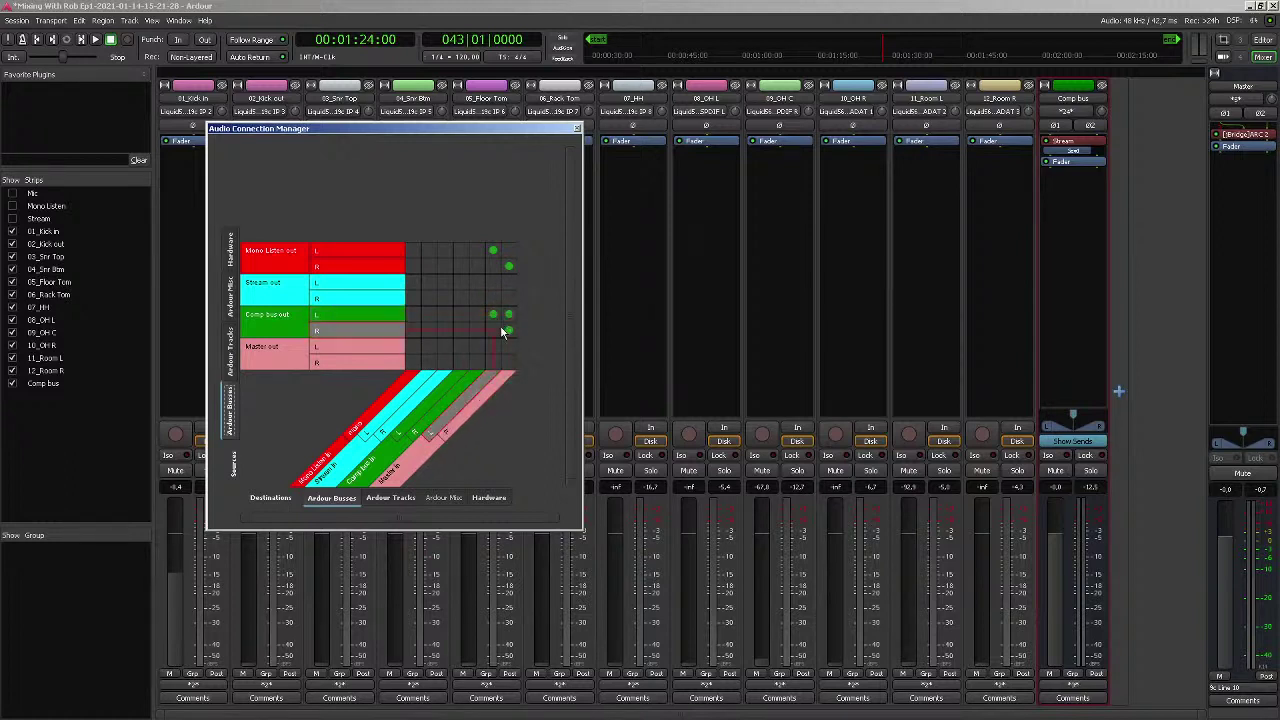
left_click(493, 330)
left_click(493, 328)
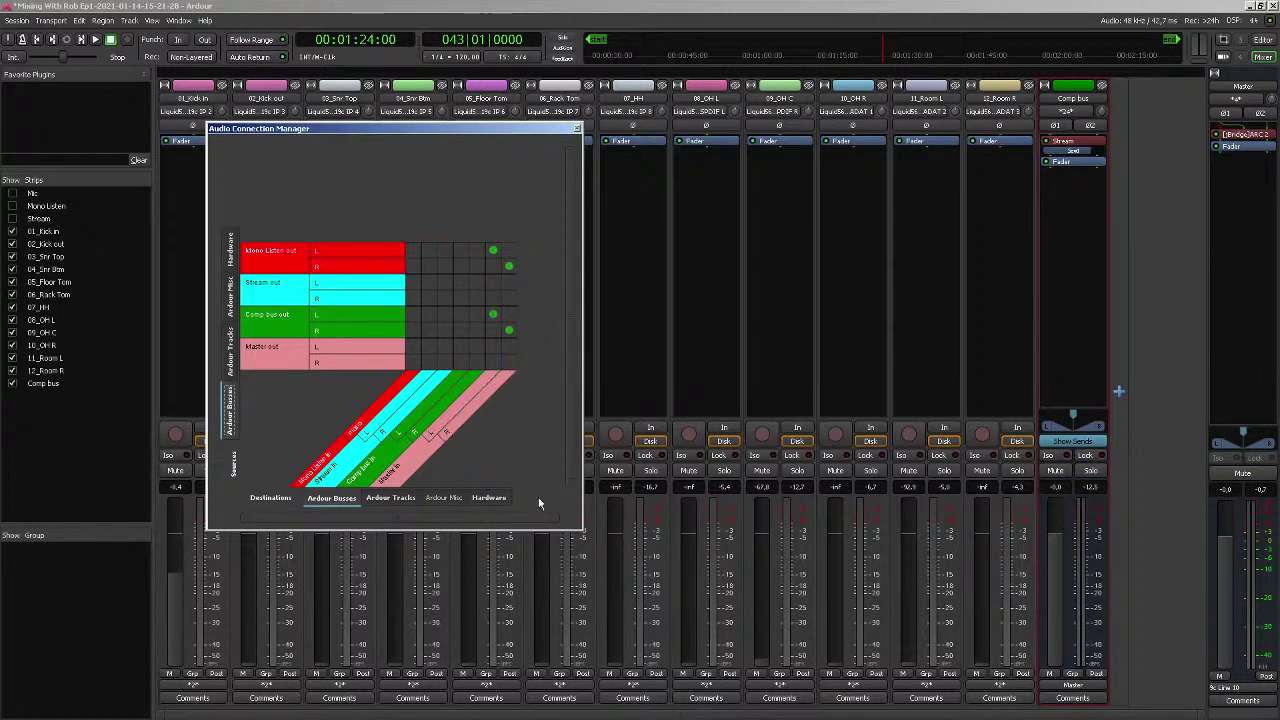
Review the track-to-track, track-to-bus and hardware routing grids, including the Master hardware outputs, and close the Audio Connection Manager
left_click(381, 499)
left_click(237, 362)
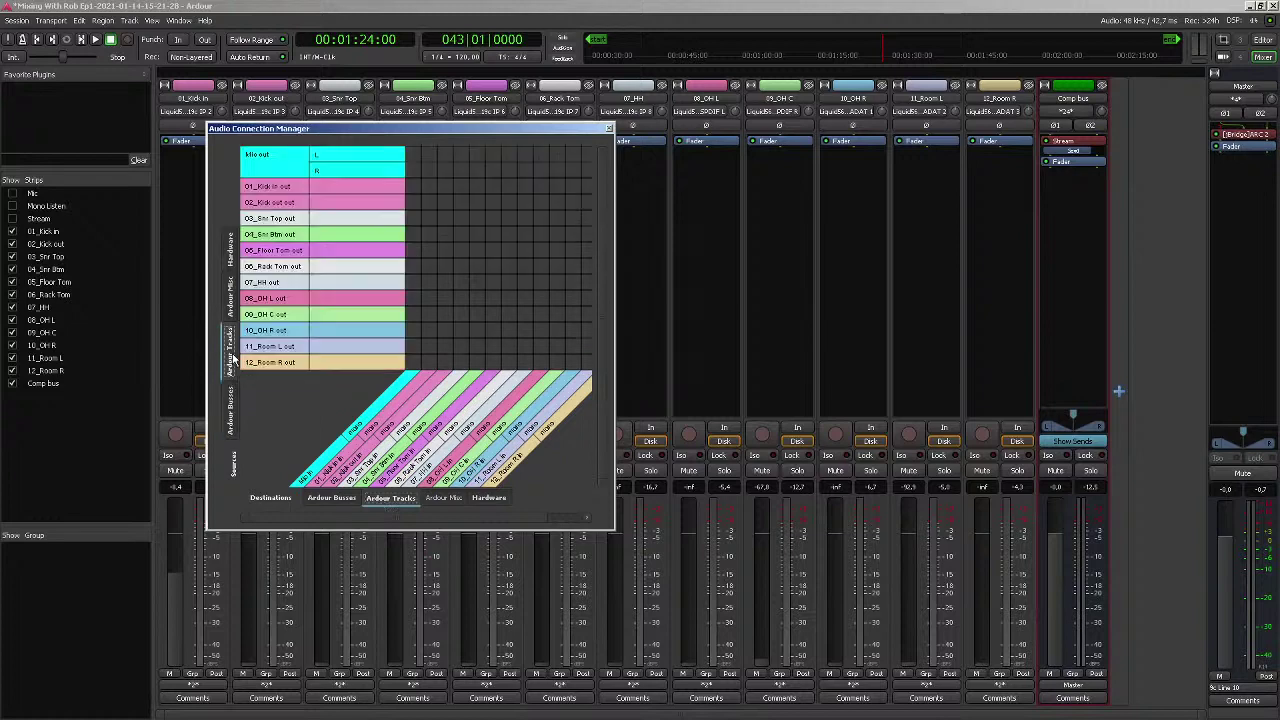
left_click(344, 499)
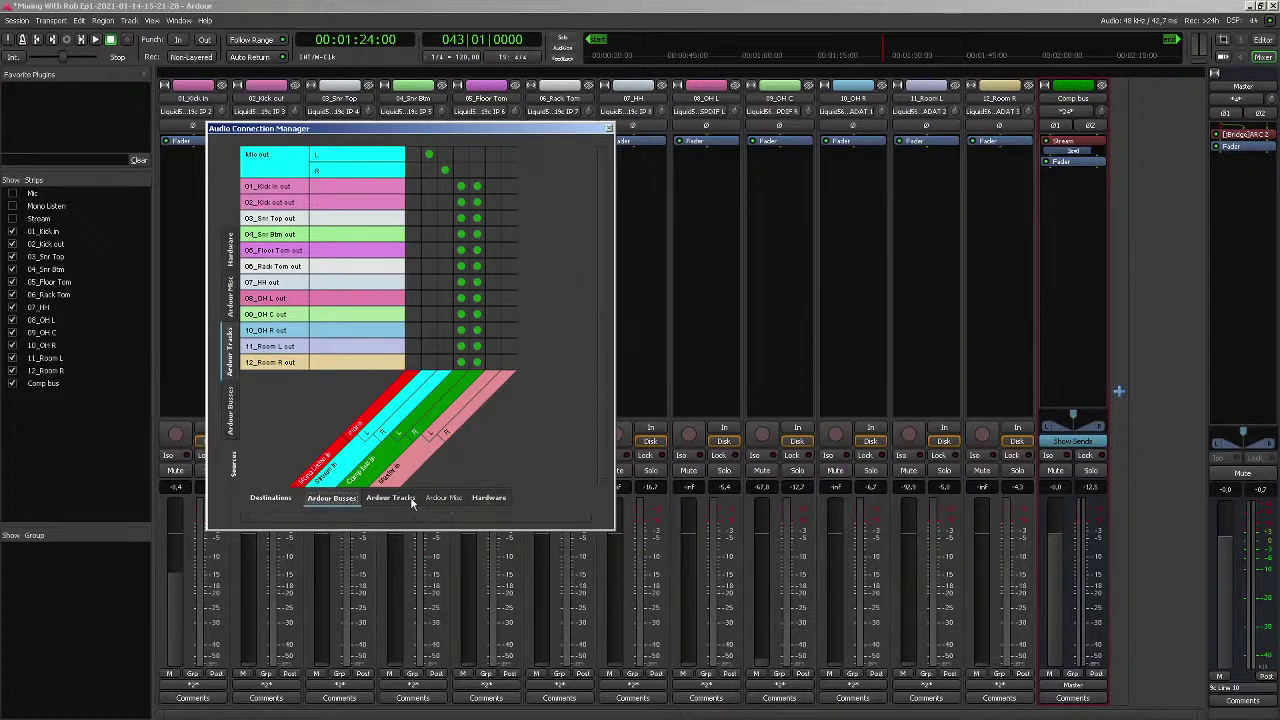
left_click(488, 499)
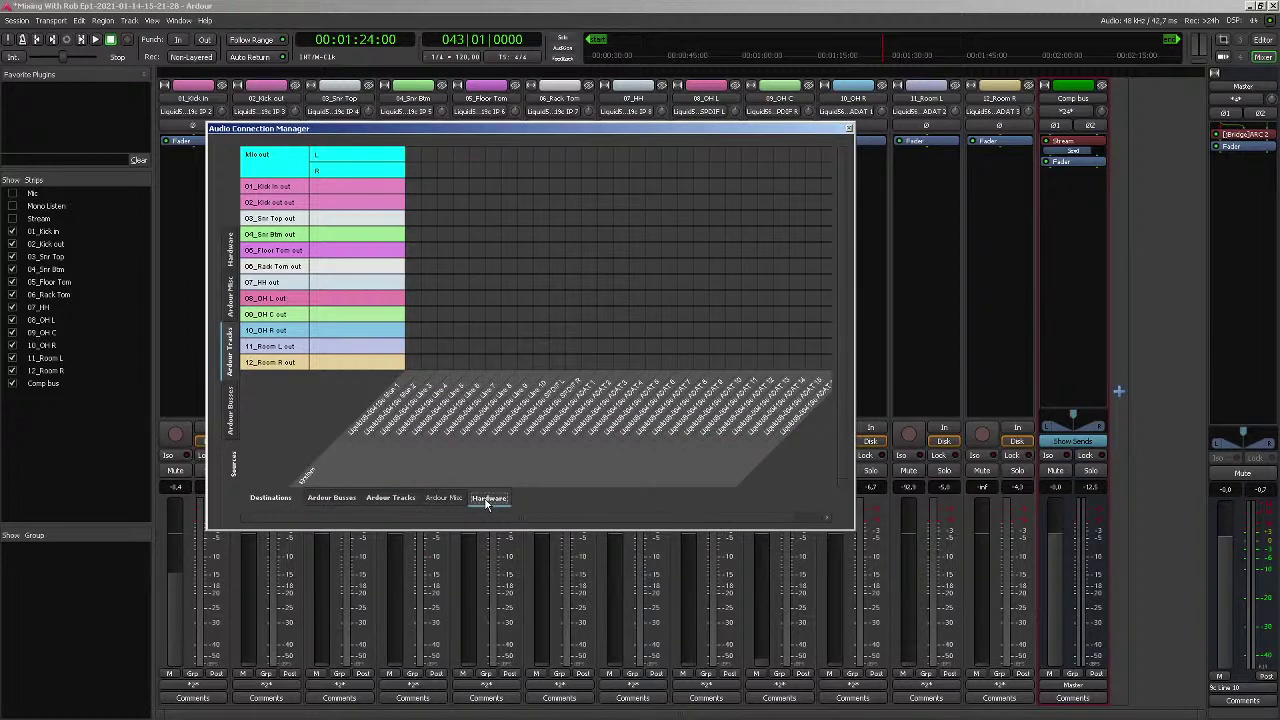
left_click(230, 410)
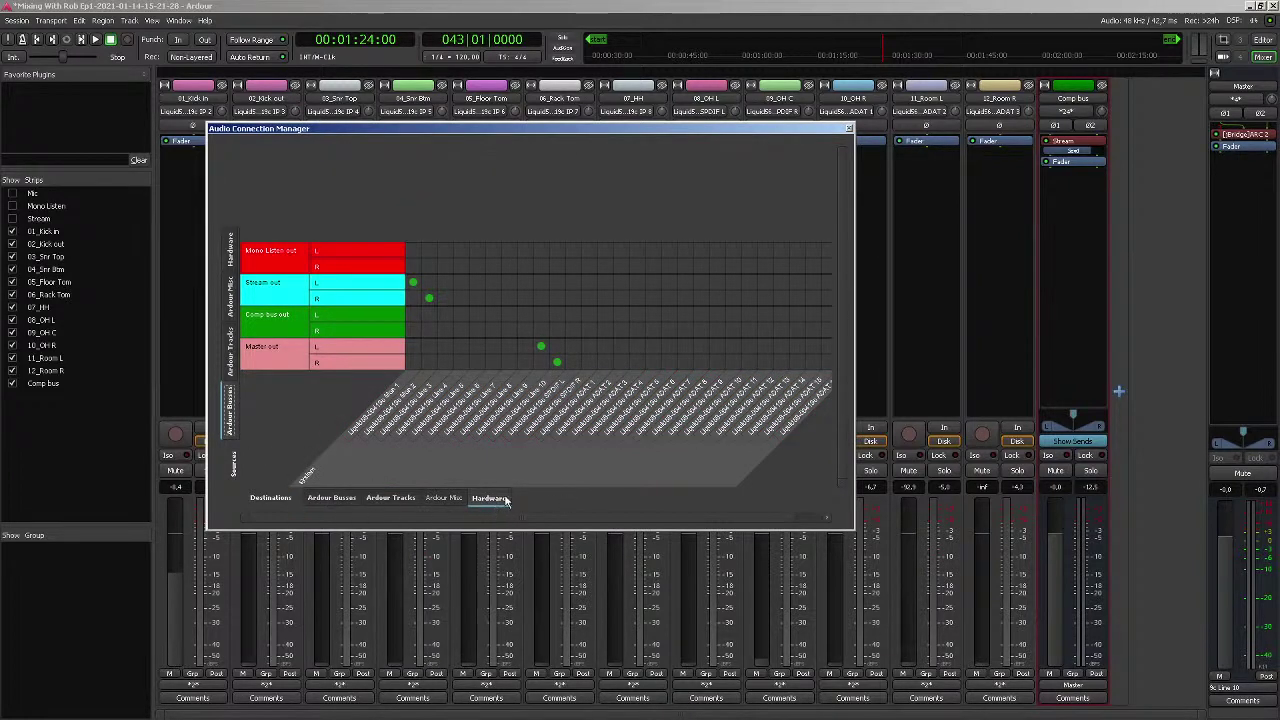
left_click(557, 362)
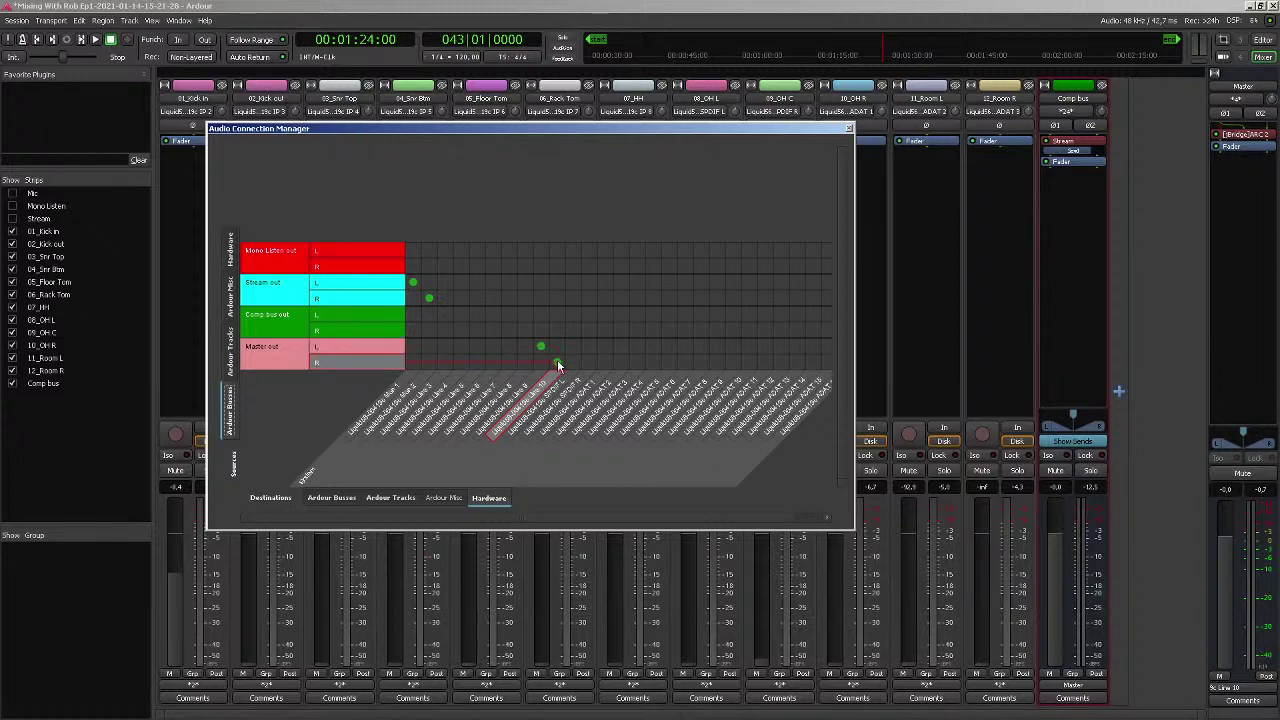
left_click(849, 129)
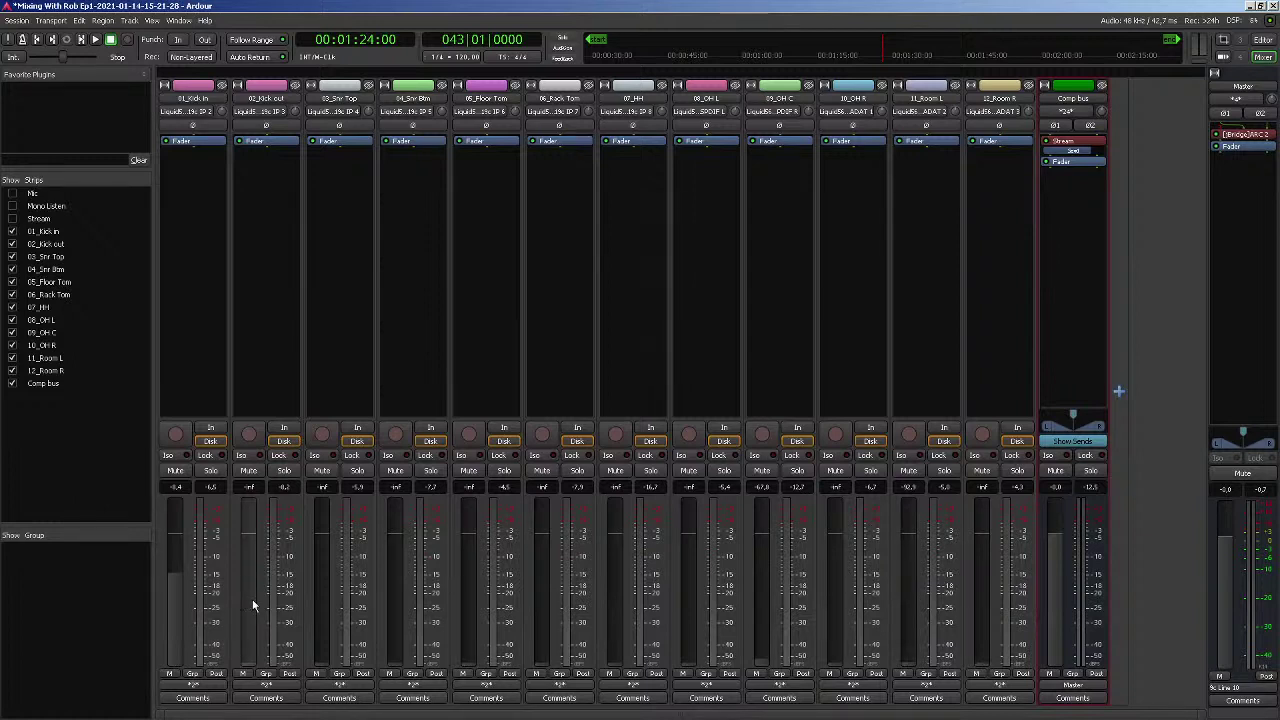
Demonstrate the kick and snare faders, set the 01_Kick in fader to -13.5 dB during playback, and stop playback
mouse_move(251, 605)
left_mouse_down()
mouse_move(258, 567)
mouse_move(250, 627)
left_mouse_up()
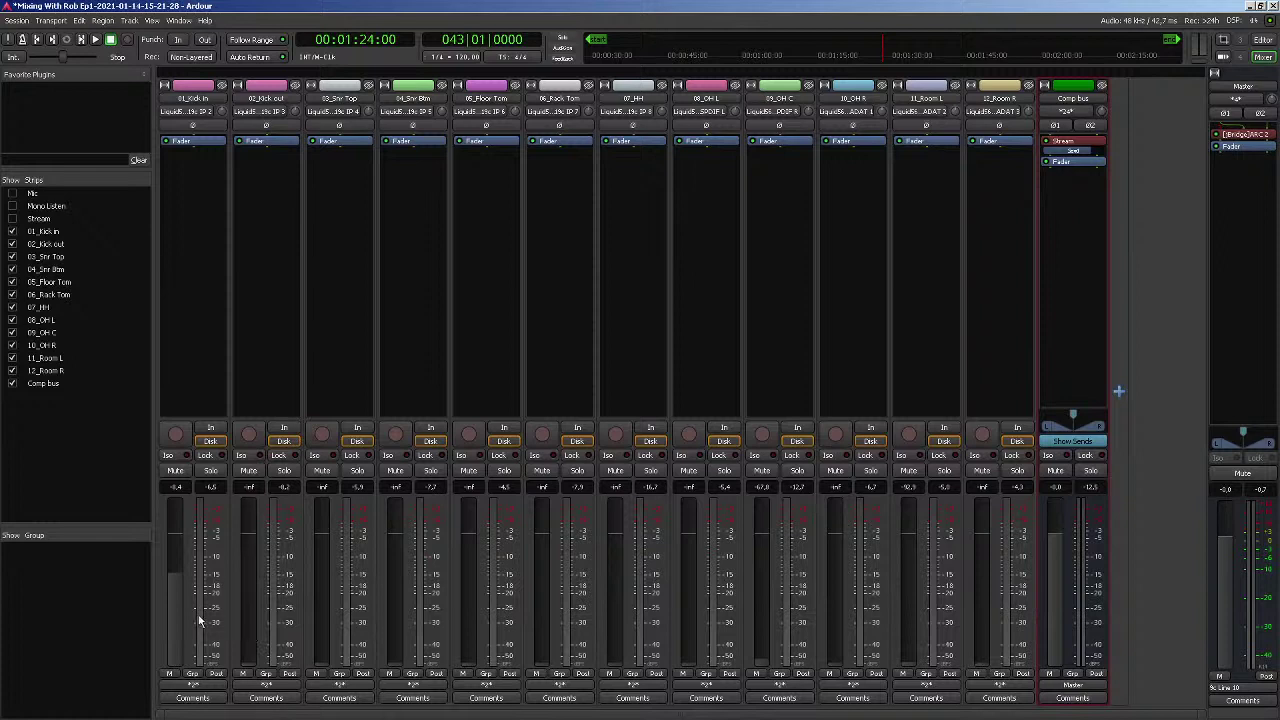
left_click_drag(189, 560, 191, 679)
left_click_drag(251, 638, 262, 536)
left_click_drag(318, 582, 326, 690)
left_click_drag(246, 617, 246, 690)
left_click_drag(186, 638, 185, 713)
key("space")
left_click_drag(177, 609, 194, 546)
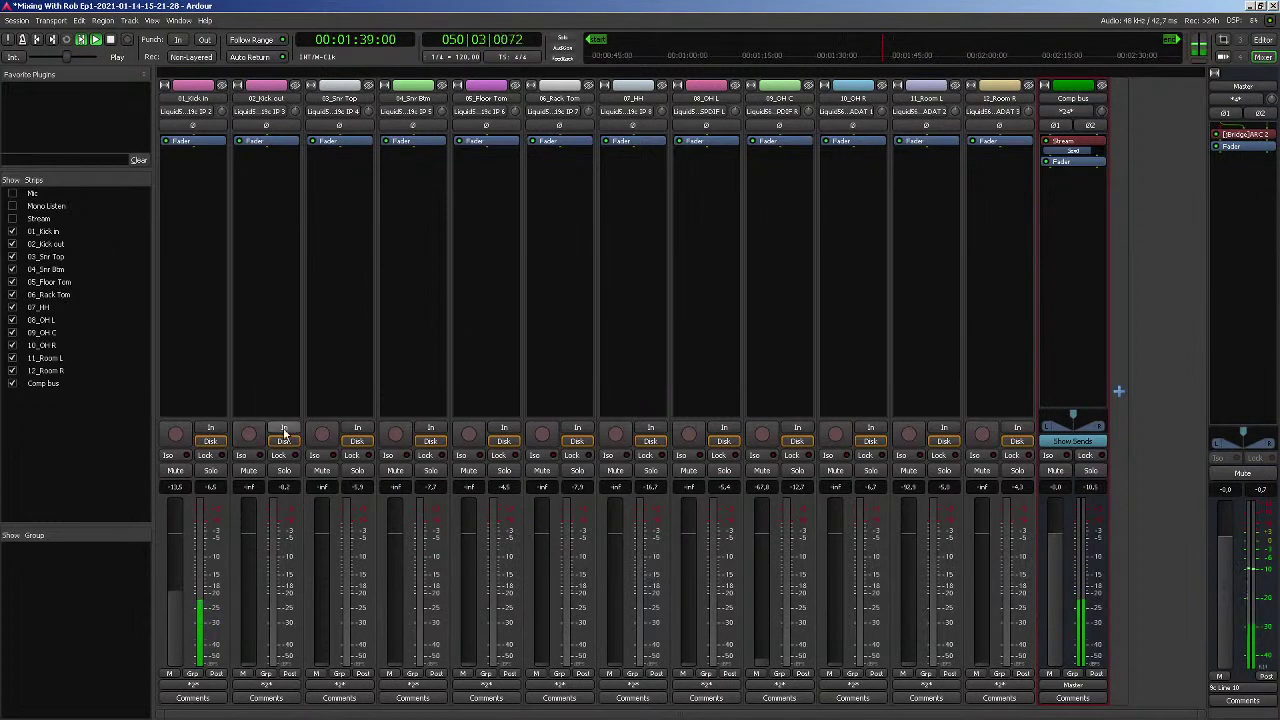
key("space")
left_click(152, 20)
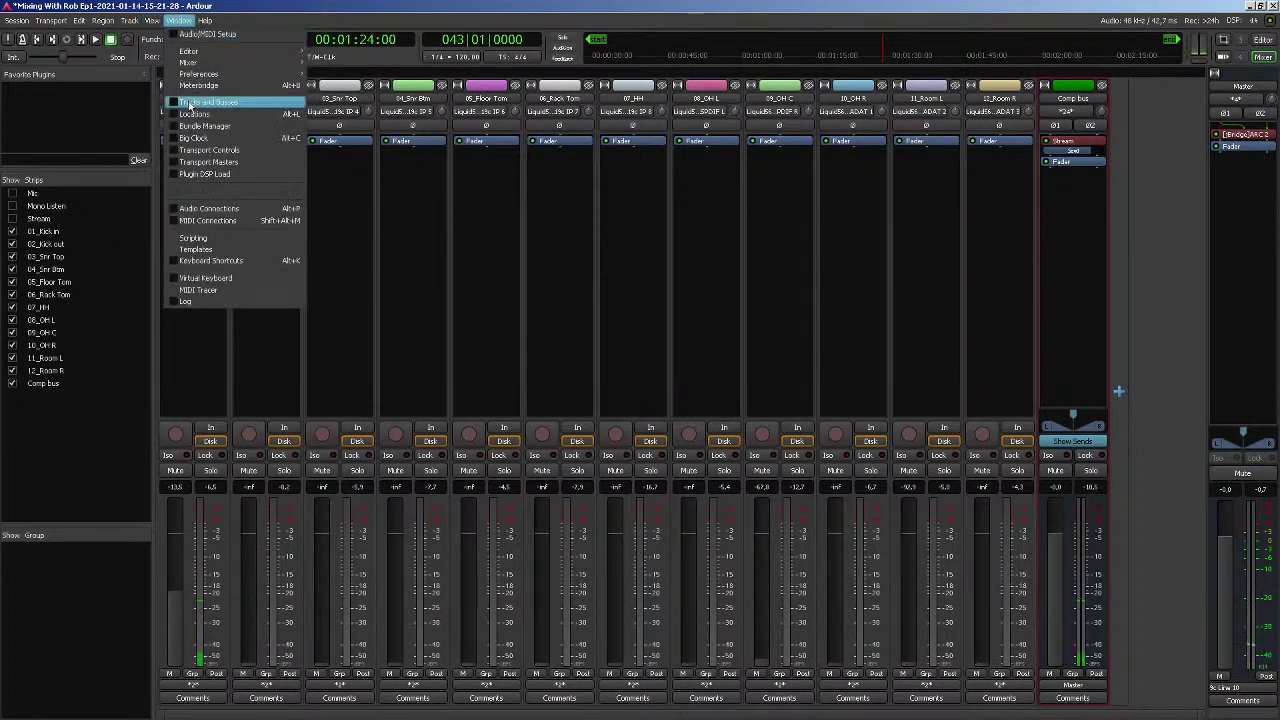
left_click(368, 374)
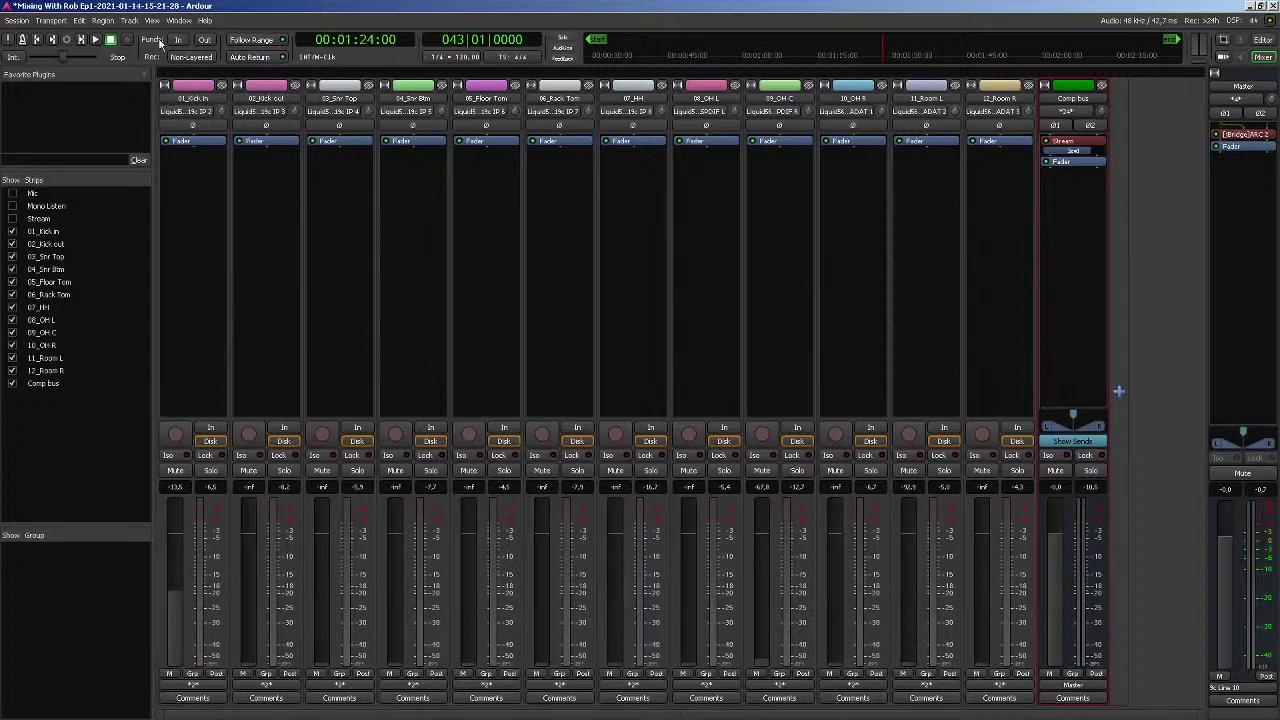
left_click(153, 20)
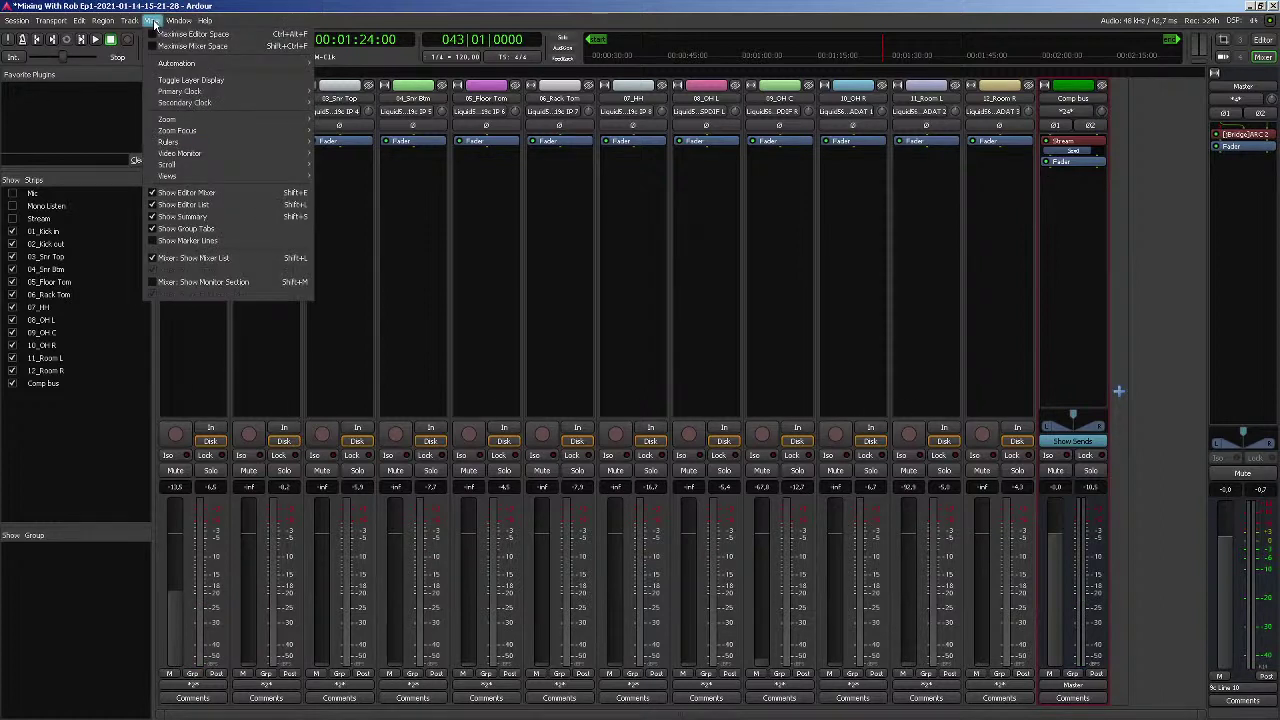
left_click(401, 271)
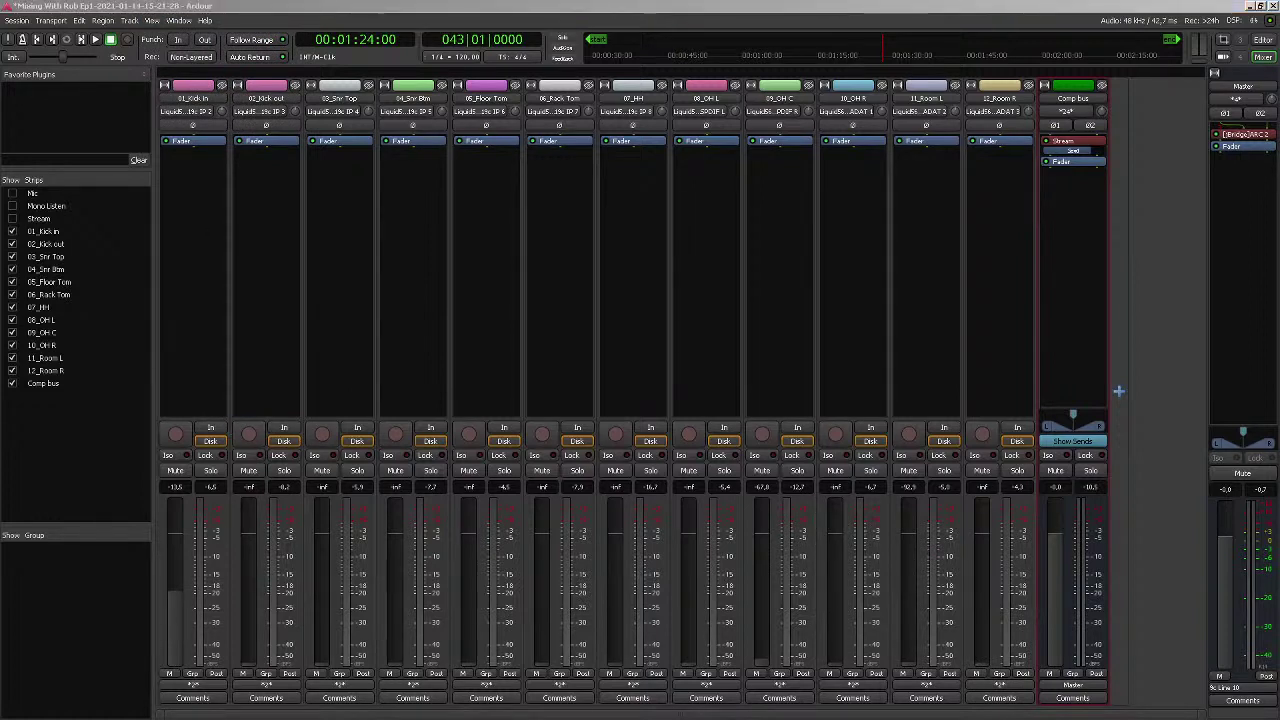
Add a second audio output port to 01_Kick in and route its L and R outputs to Comp bus L and R in the Audio Connection Manager
key("alt+p")
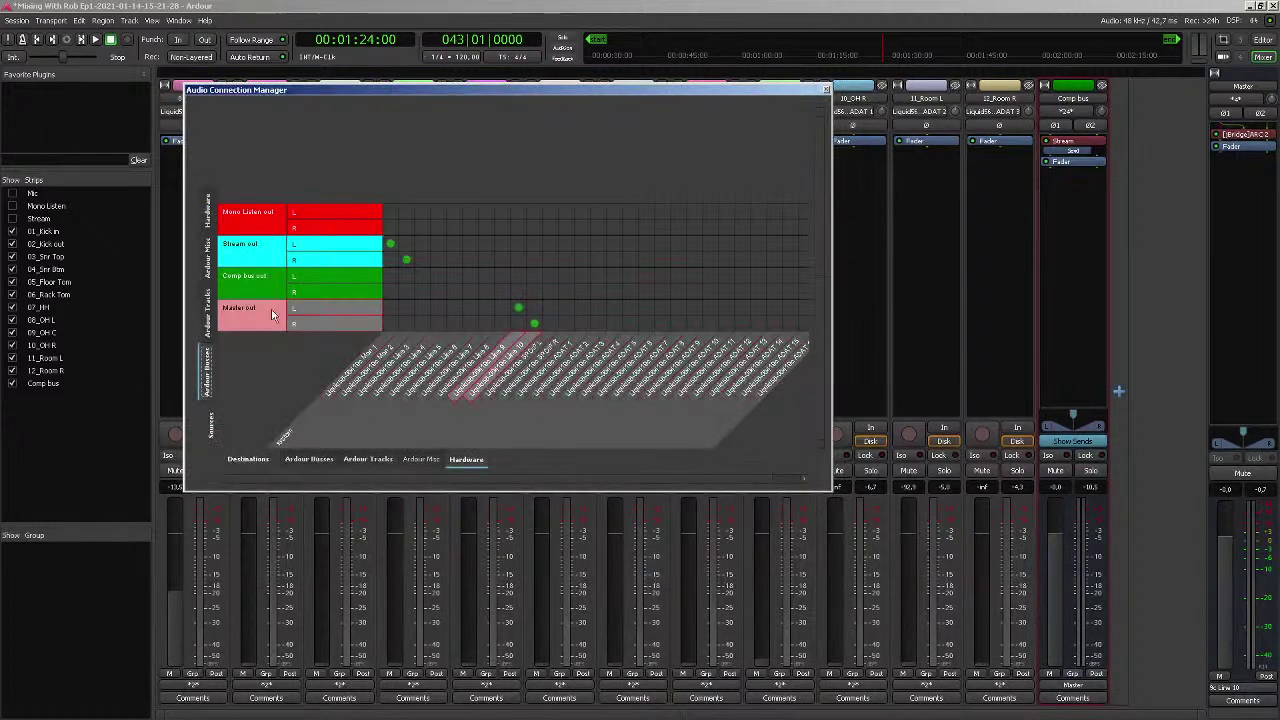
left_click(210, 322)
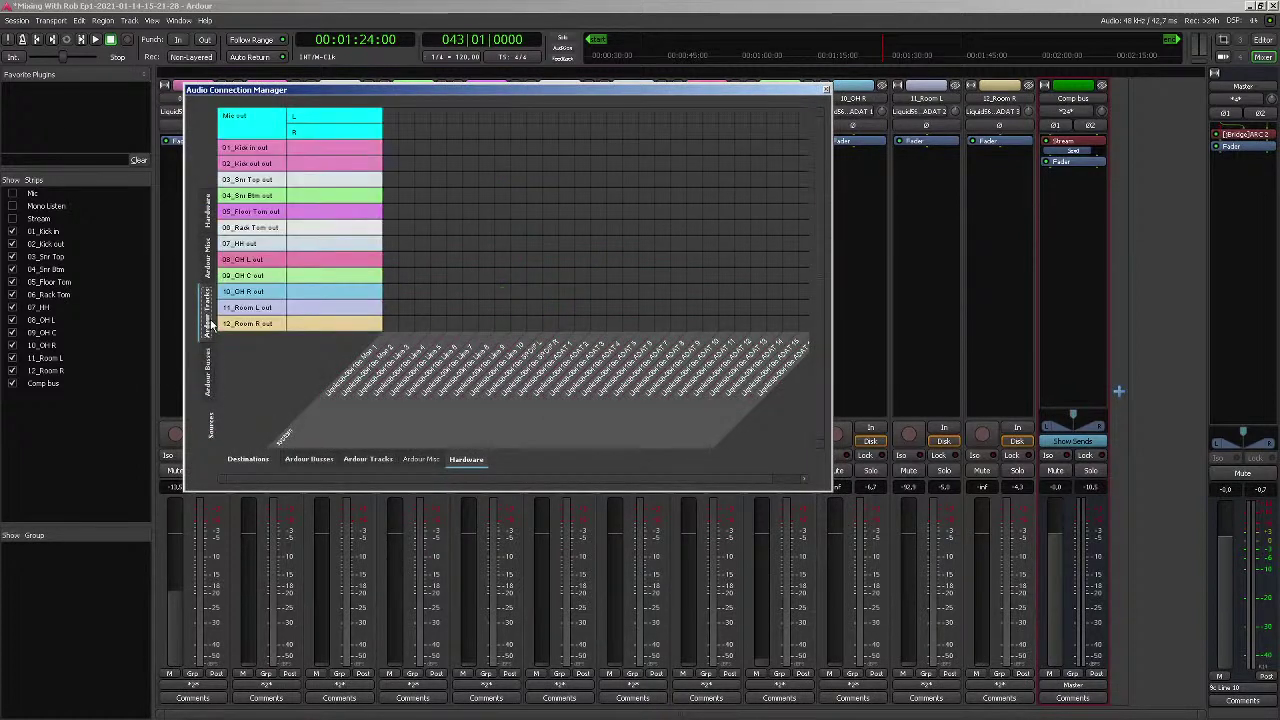
right_click(265, 149)
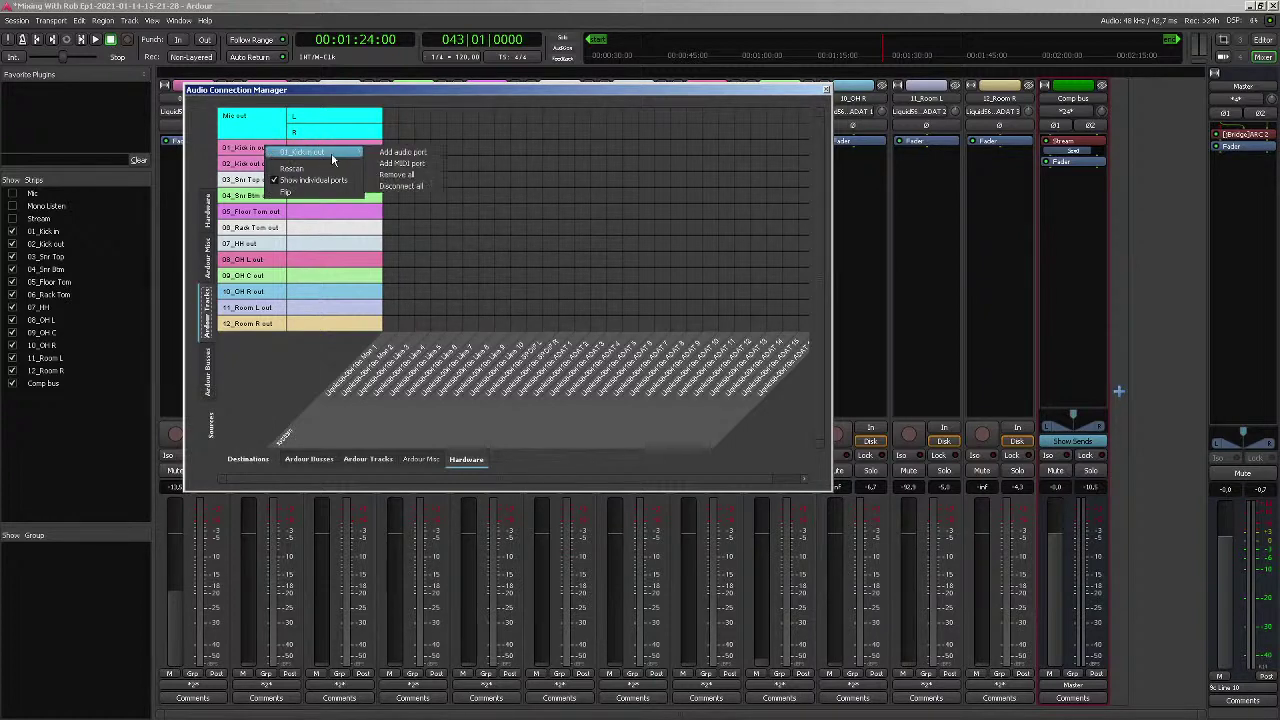
left_click(400, 152)
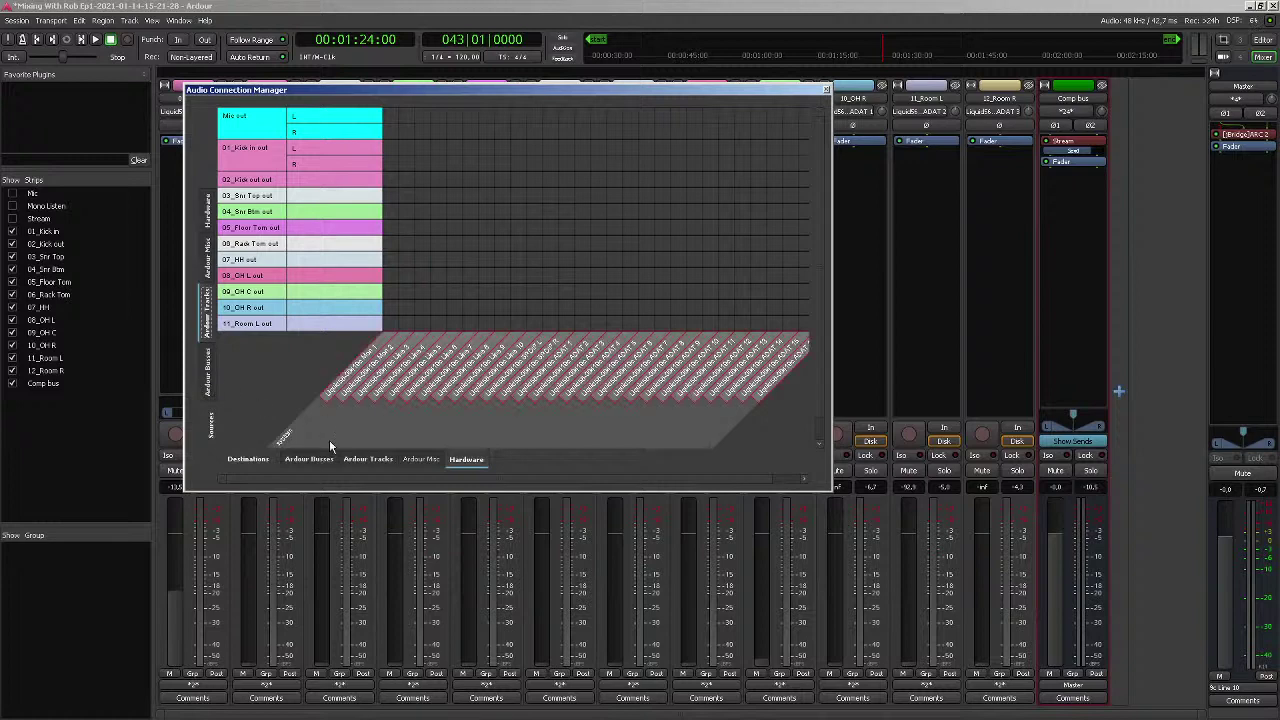
left_click(309, 459)
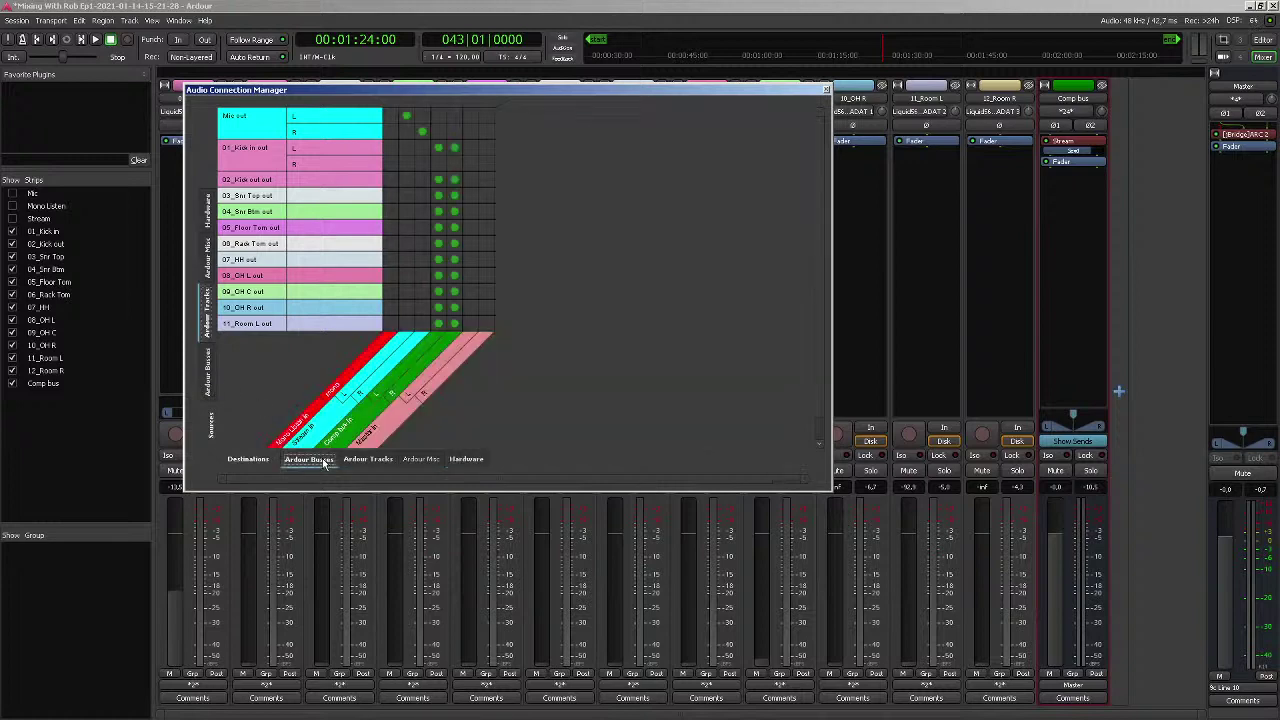
left_click(454, 148)
left_click(452, 164)
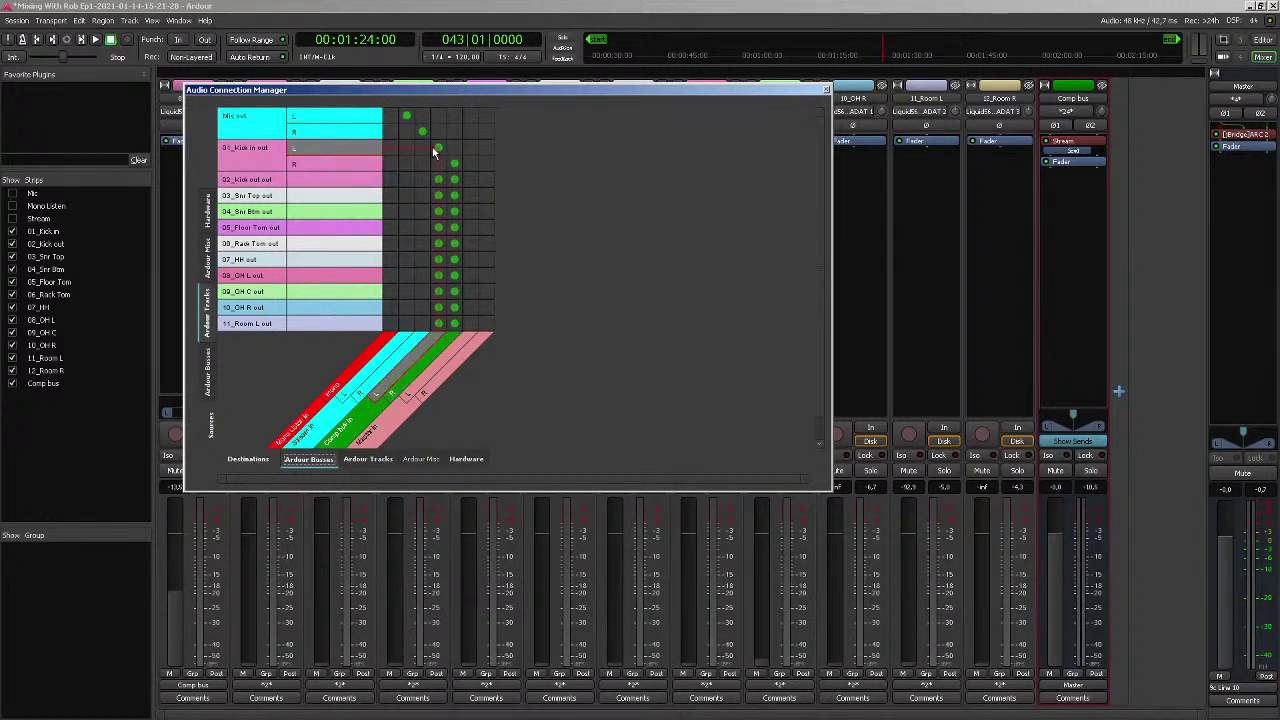
left_click(826, 91)
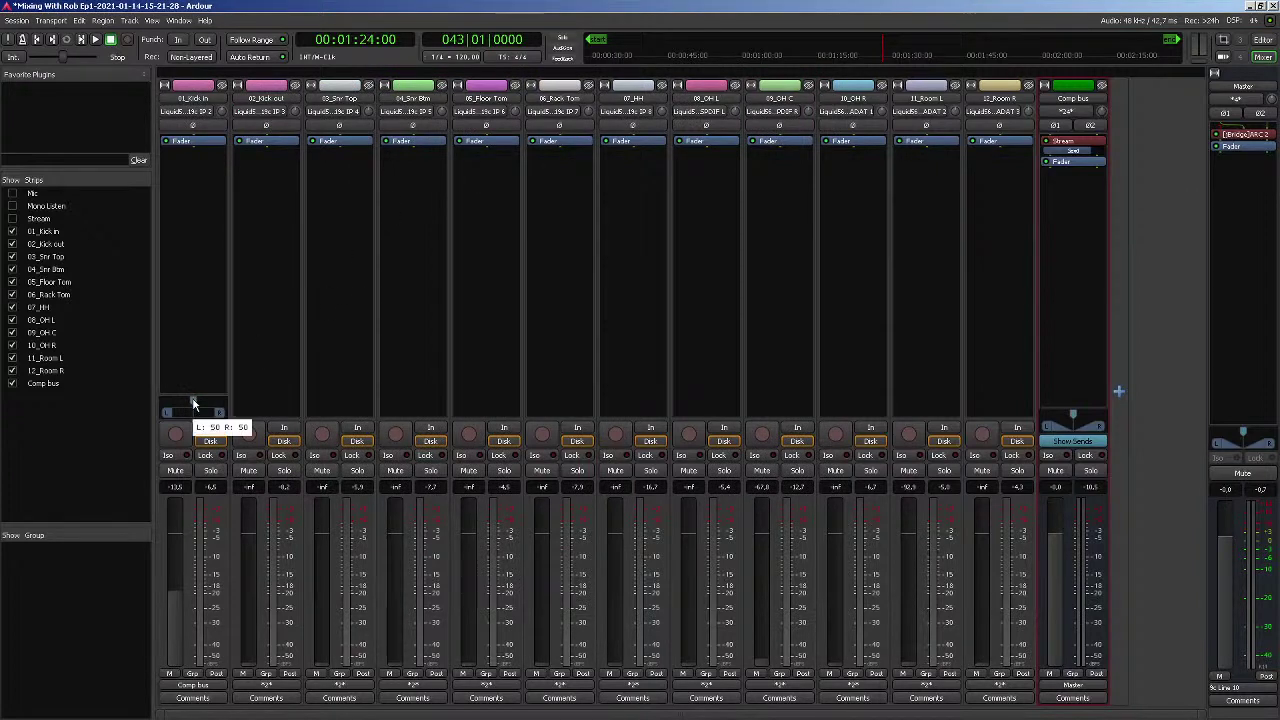
Start playback, demonstrate panning 01_Kick in hard left and back to centre, and set its fader to -7.4 dB
key("space")
mouse_move(193, 404)
left_mouse_down()
mouse_move(239, 403)
mouse_move(157, 402)
mouse_move(185, 405)
left_mouse_up()
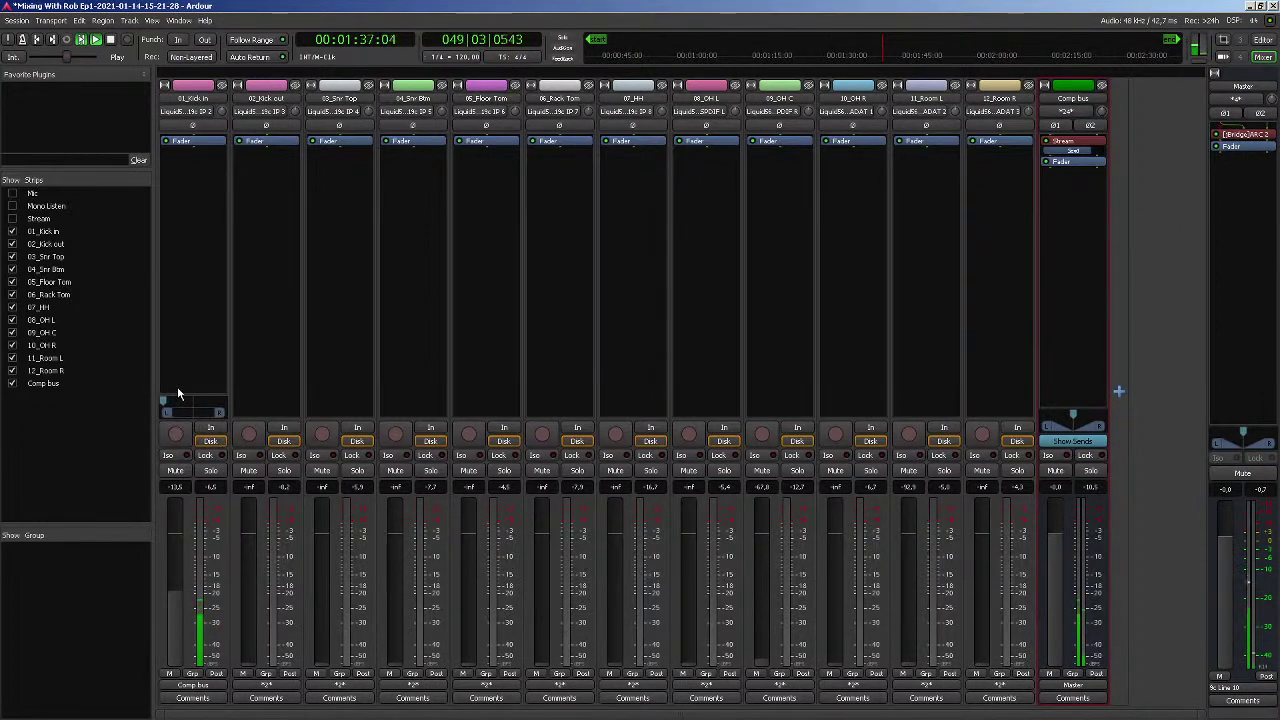
mouse_move(176, 405)
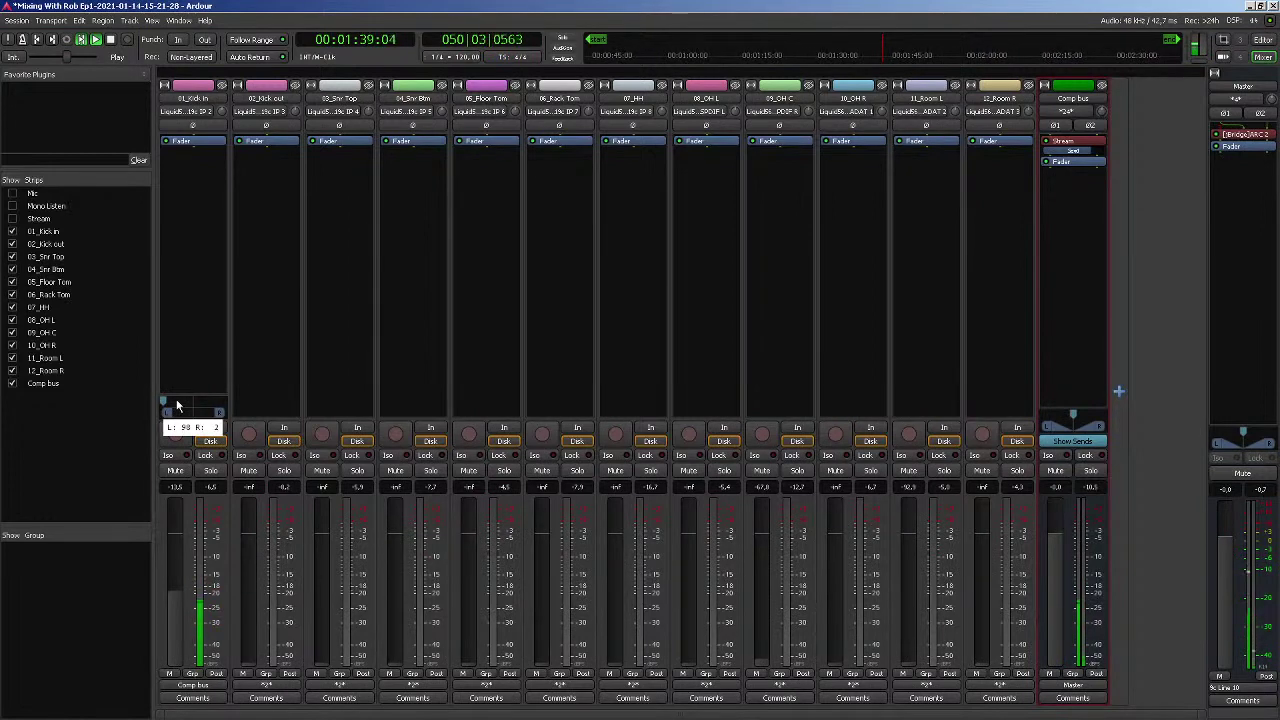
left_click_drag(188, 404, 196, 402)
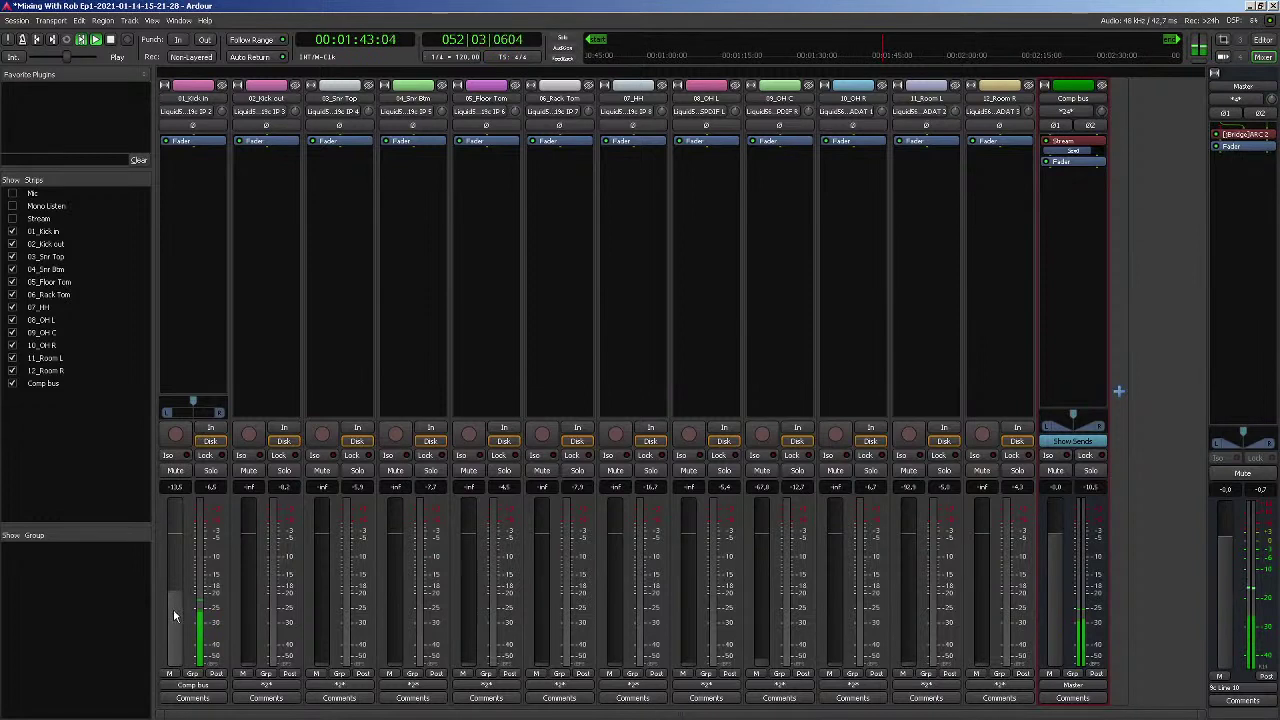
scroll(176, 607, "up", 5)
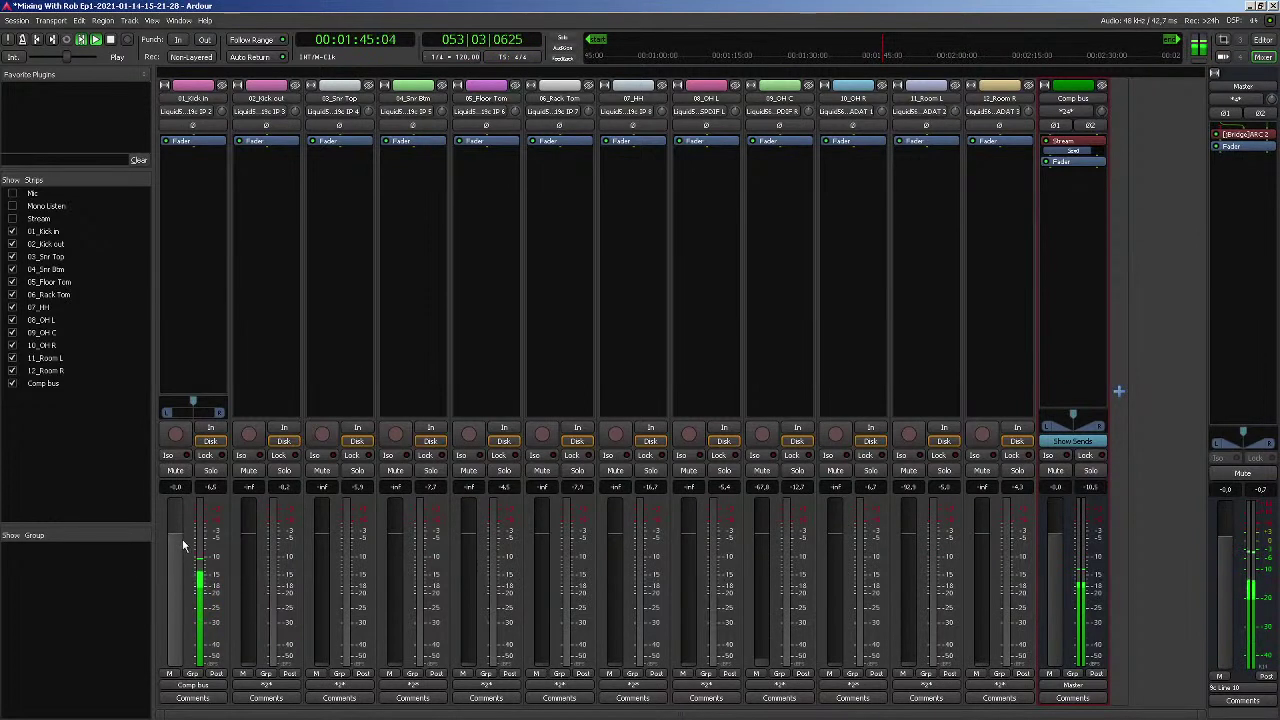
left_click_drag(180, 542, 185, 570)
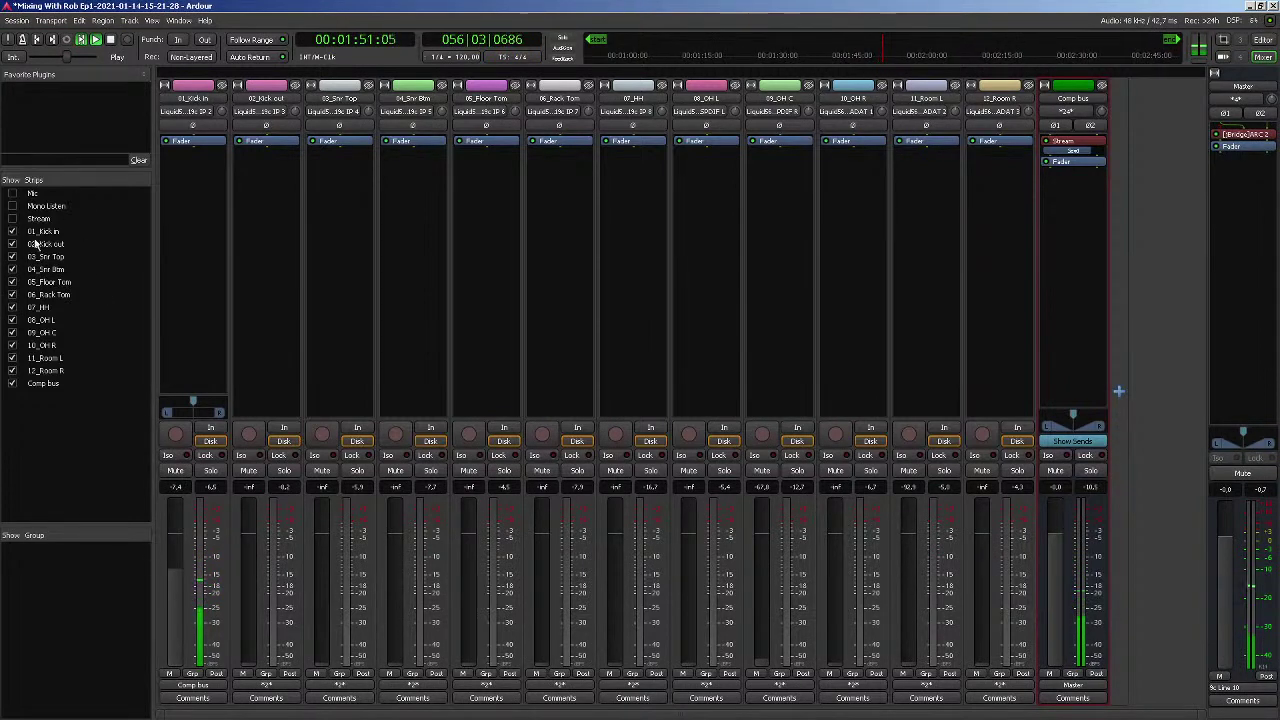
Temporarily show the Stream strip to set its fader to -4.0 dB and reset its peak reading, and lower 01_Kick in to -8.1 dB
left_click(12, 218)
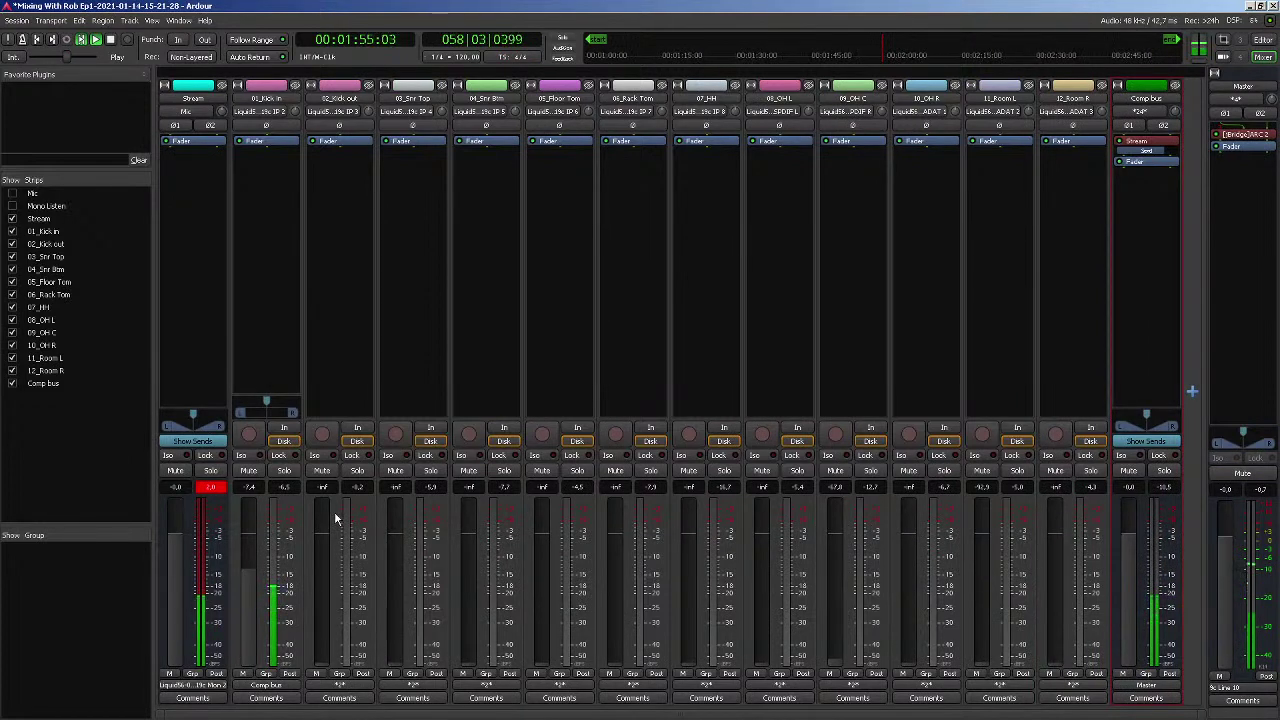
left_click_drag(177, 540, 177, 552)
left_click_drag(179, 558, 180, 561)
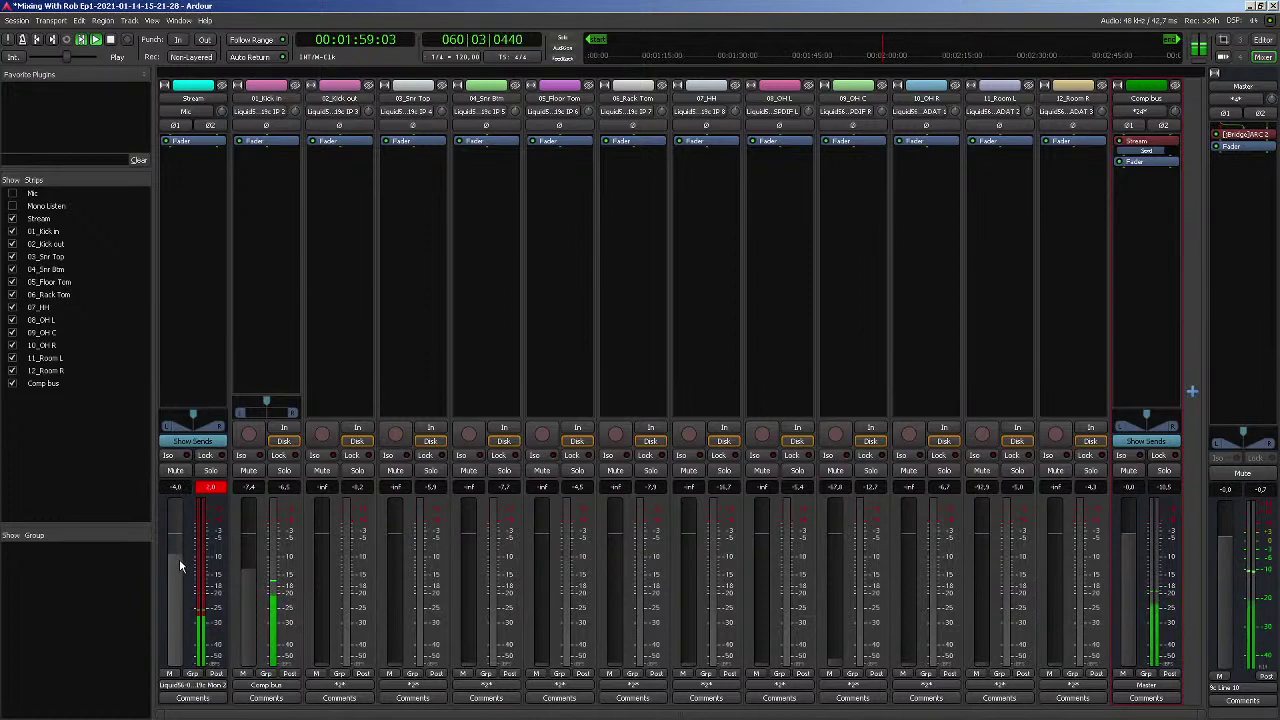
left_click(211, 488)
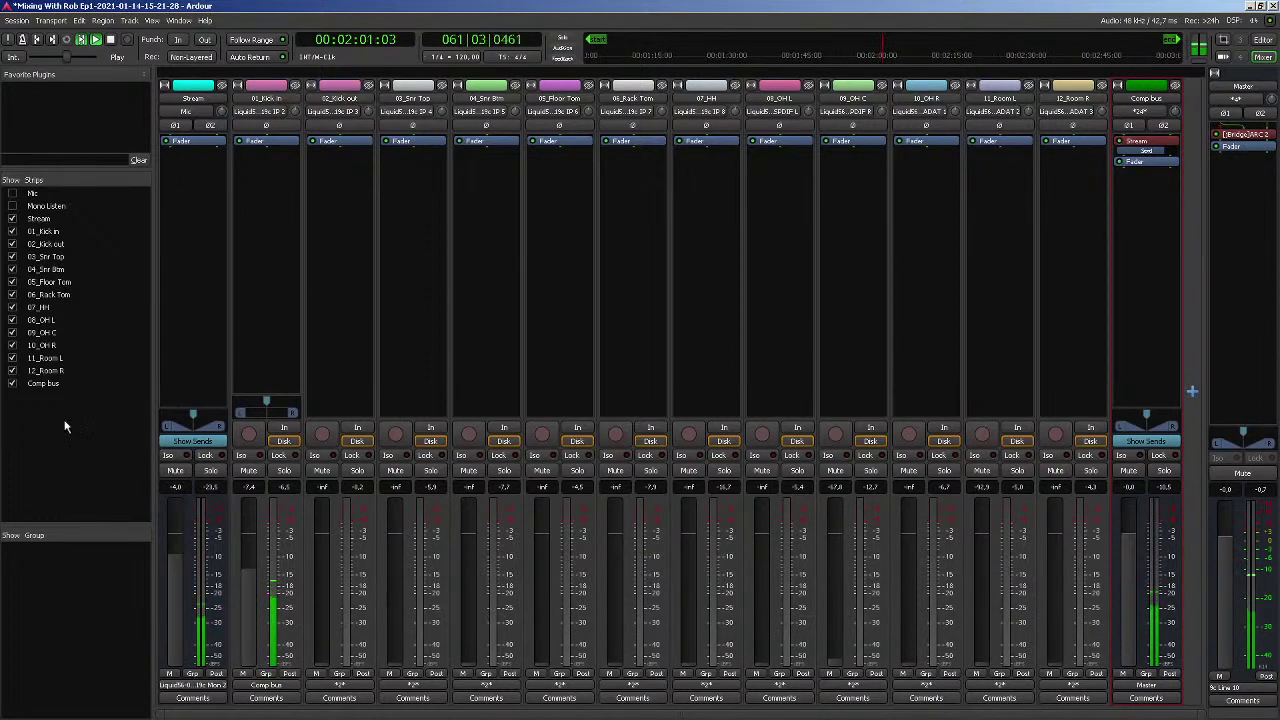
left_click(12, 218)
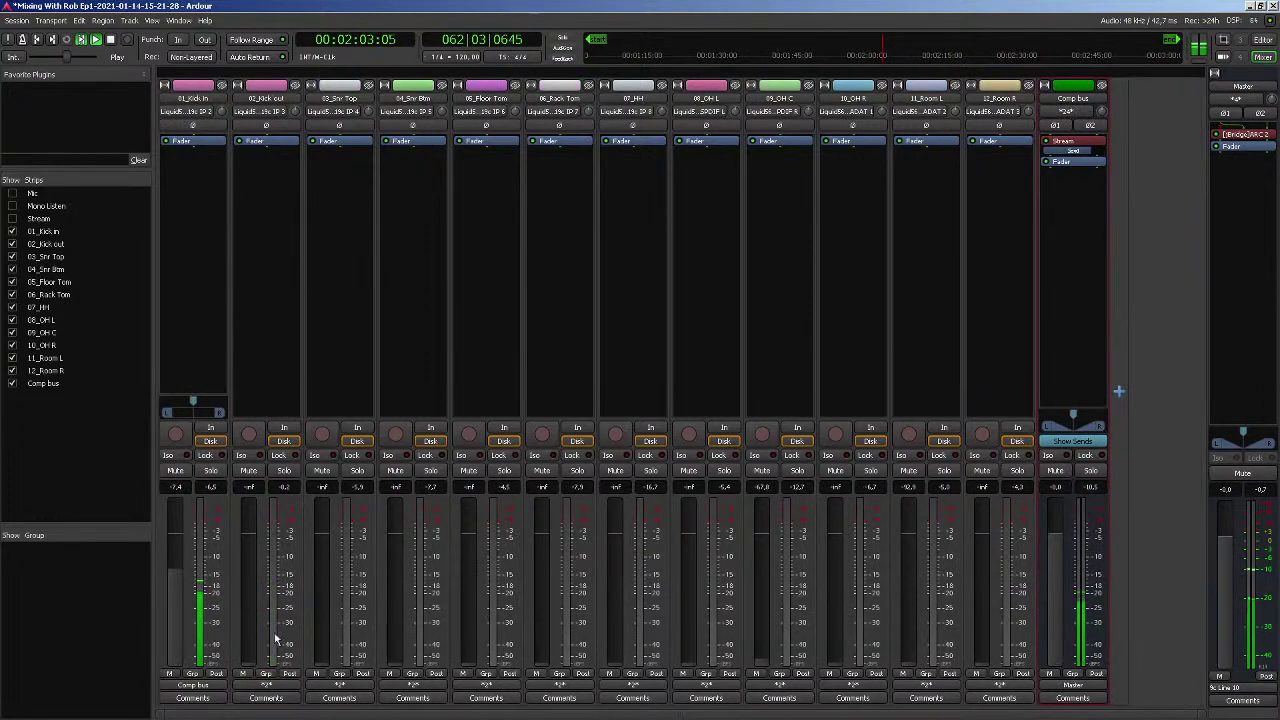
left_click_drag(173, 570, 176, 573)
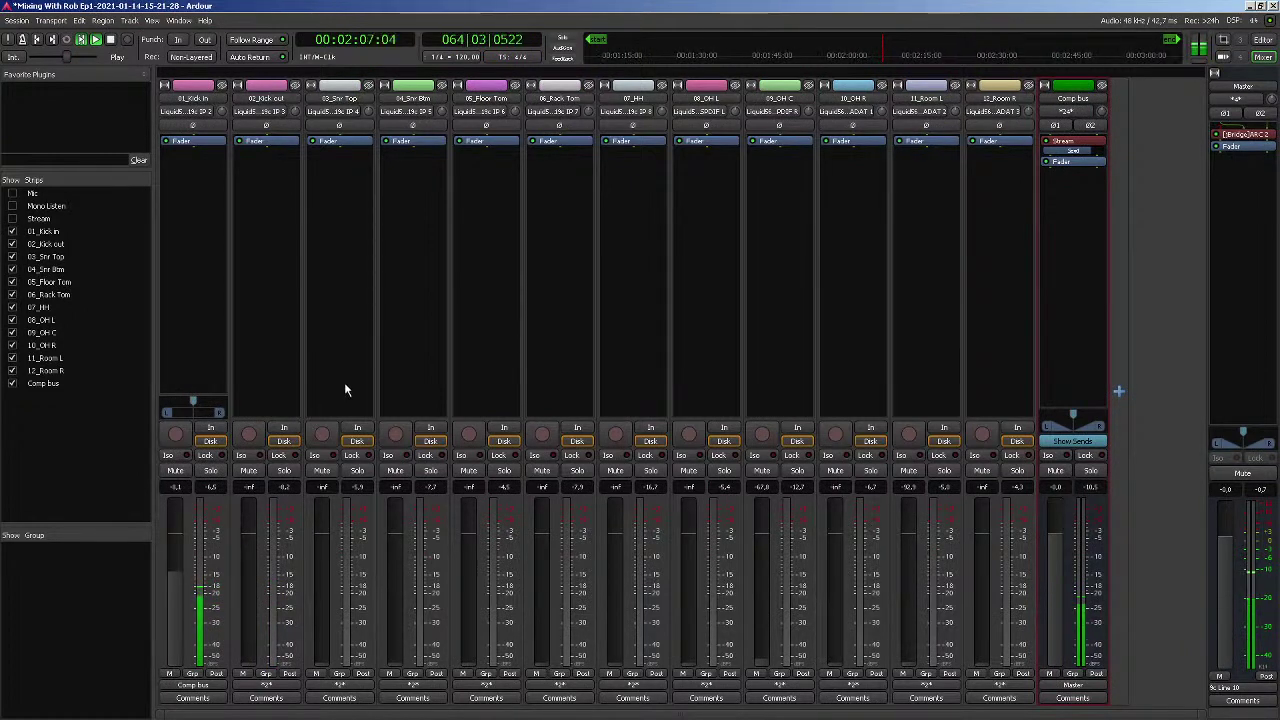
Remove the R output port from 01_Kick in and connect its remaining output to the Comp bus R input as well
left_click(153, 20)
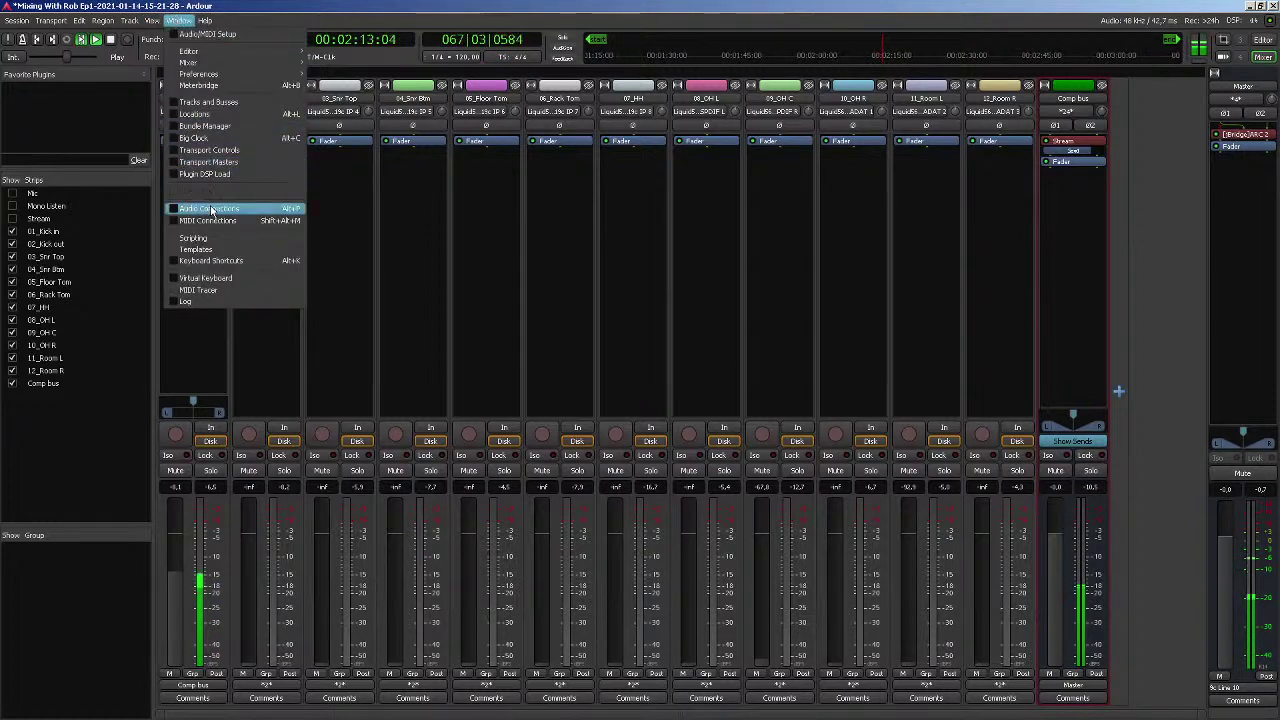
left_click(190, 205)
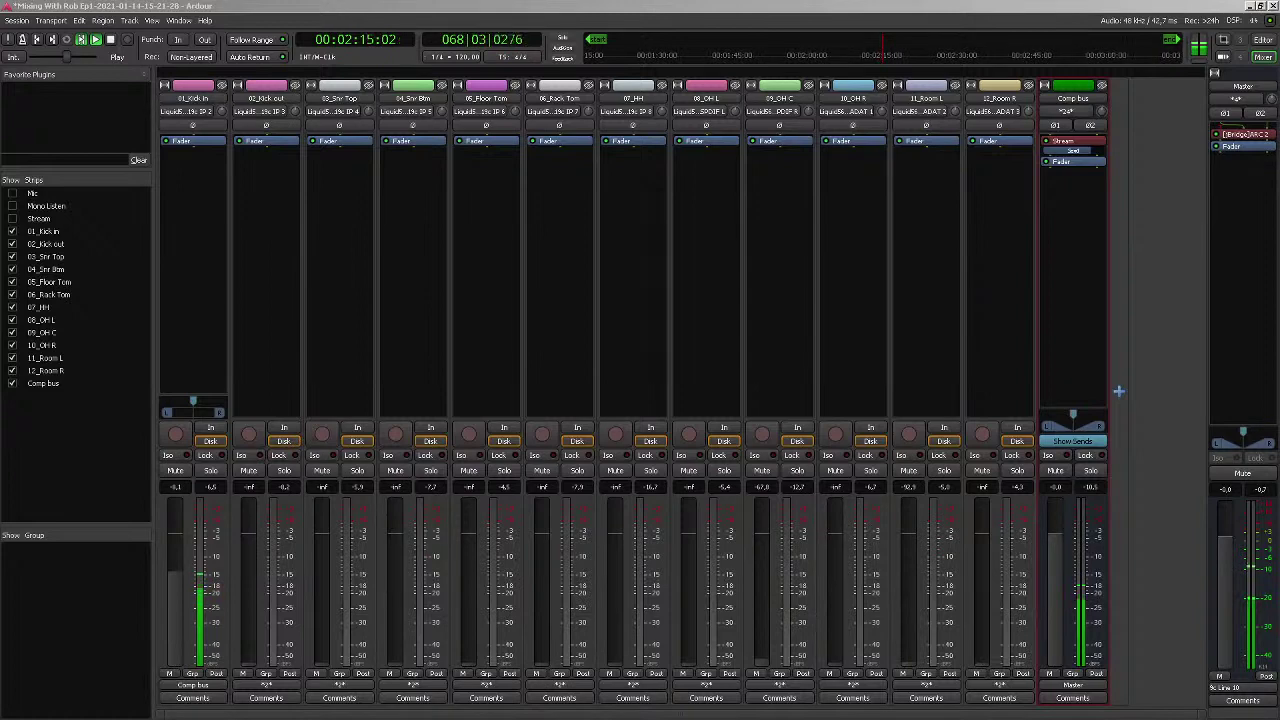
key("alt+p")
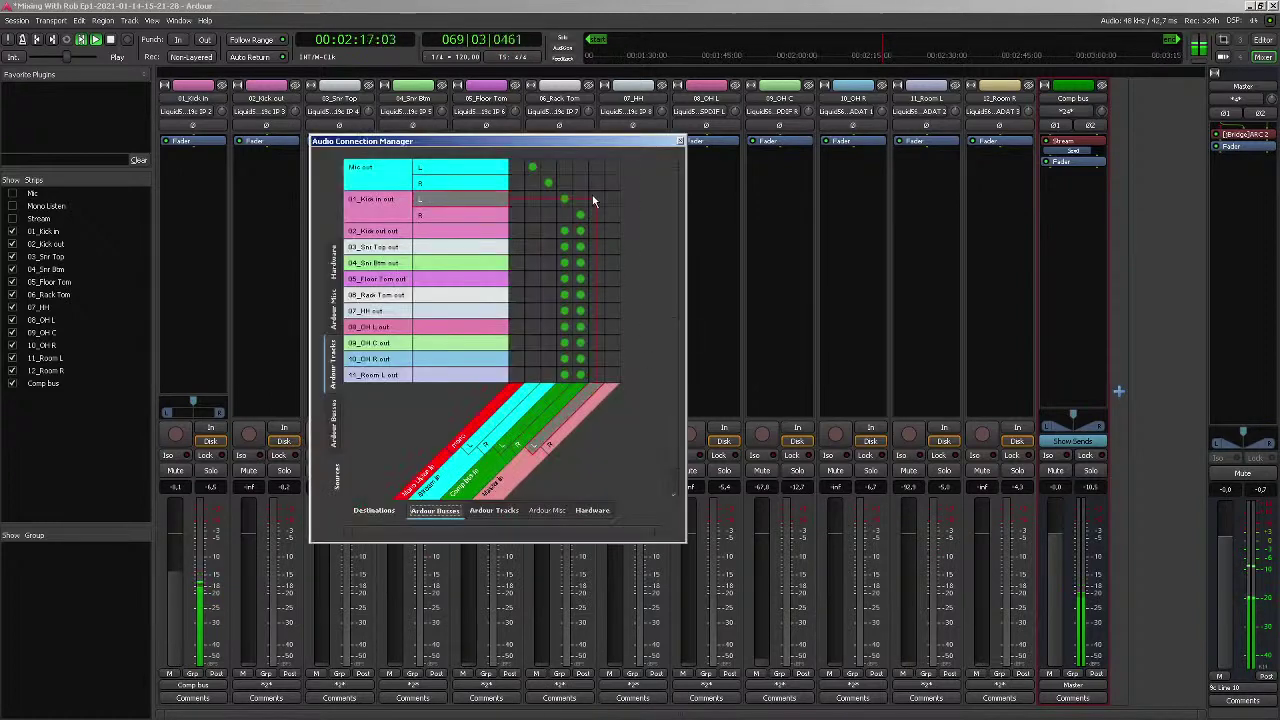
right_click(440, 214)
mouse_move(490, 216)
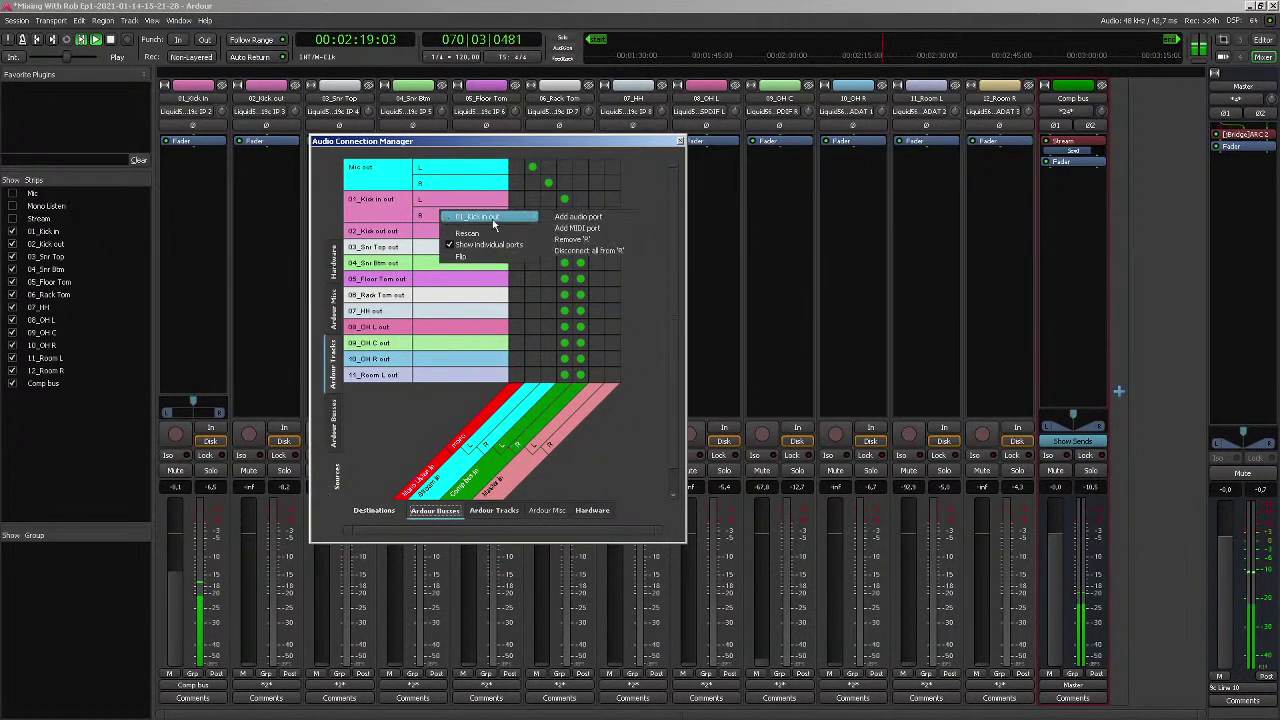
left_click(597, 242)
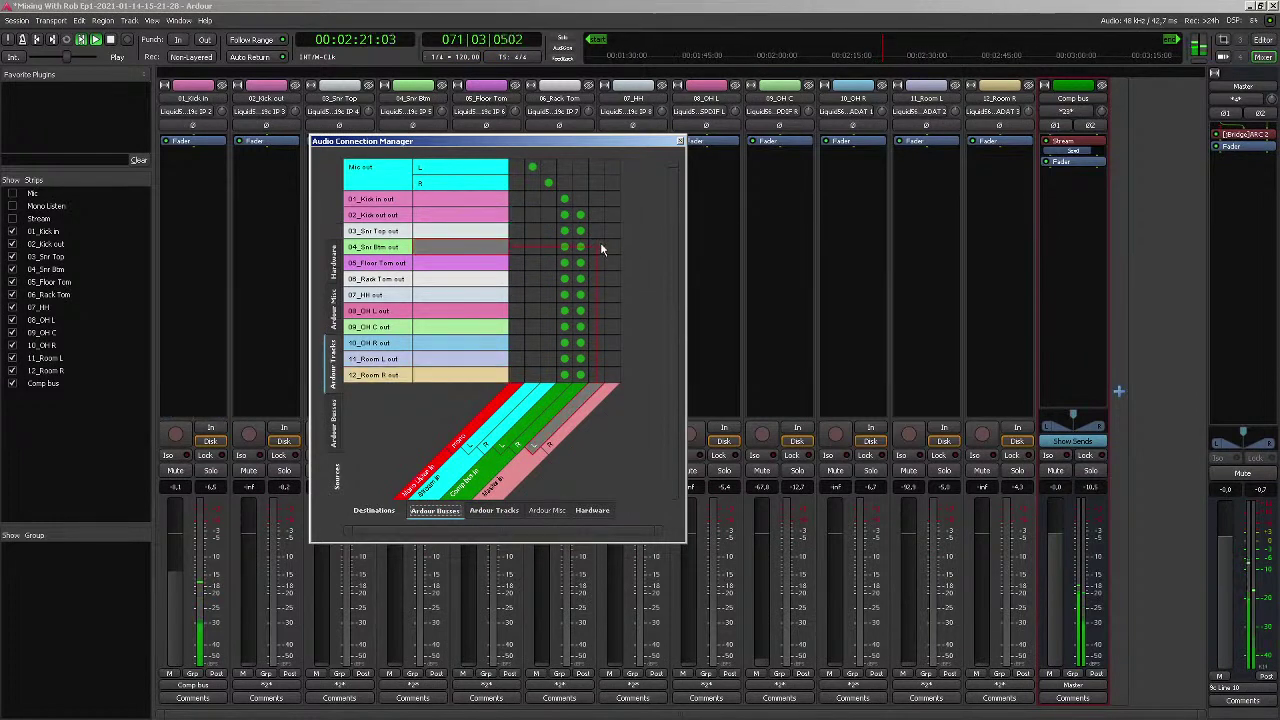
left_click(580, 199)
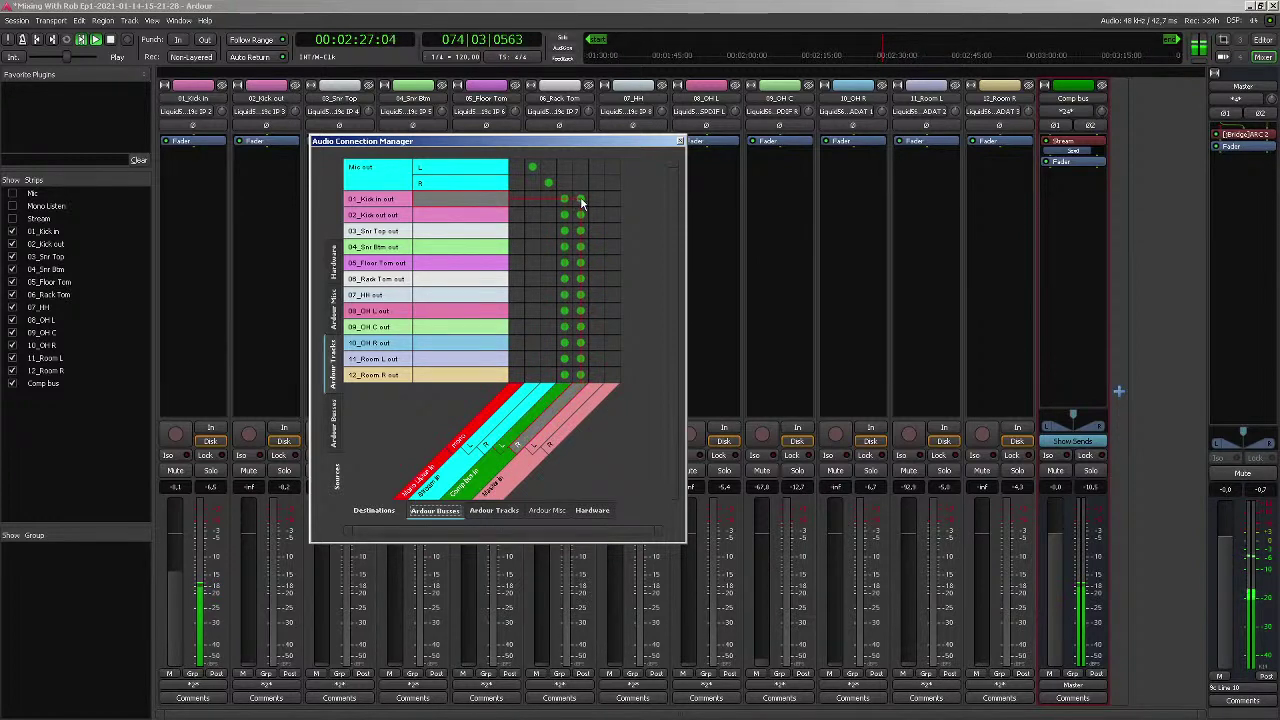
left_click(680, 141)
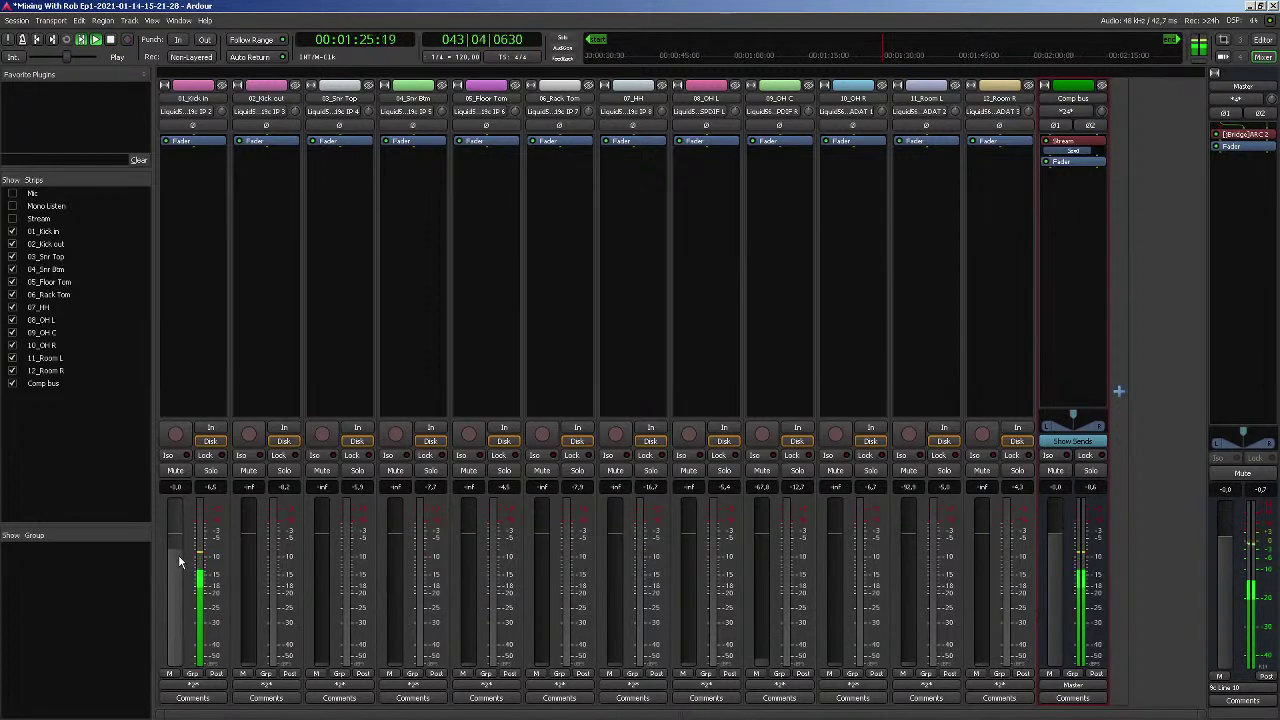
Switch the 01_Kick in meter point to Input and set the track's fader to -8.1 dB during playback
left_click_drag(178, 554, 180, 581)
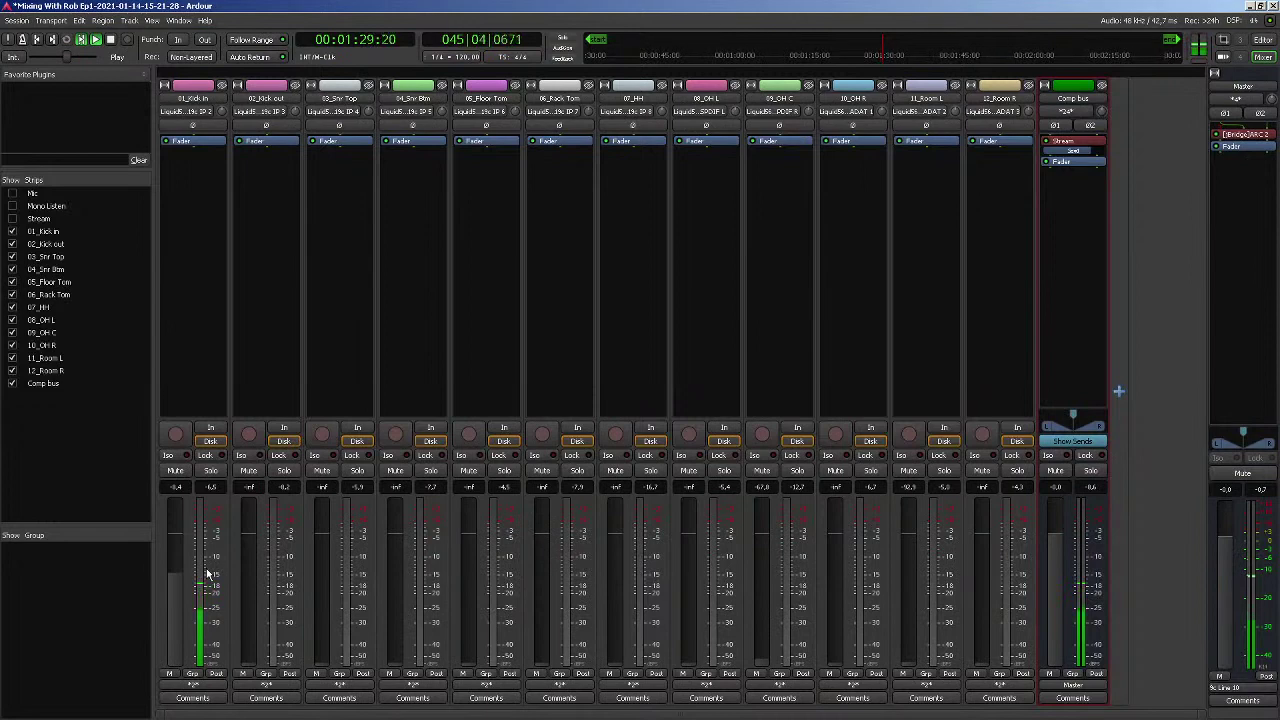
right_click(208, 573)
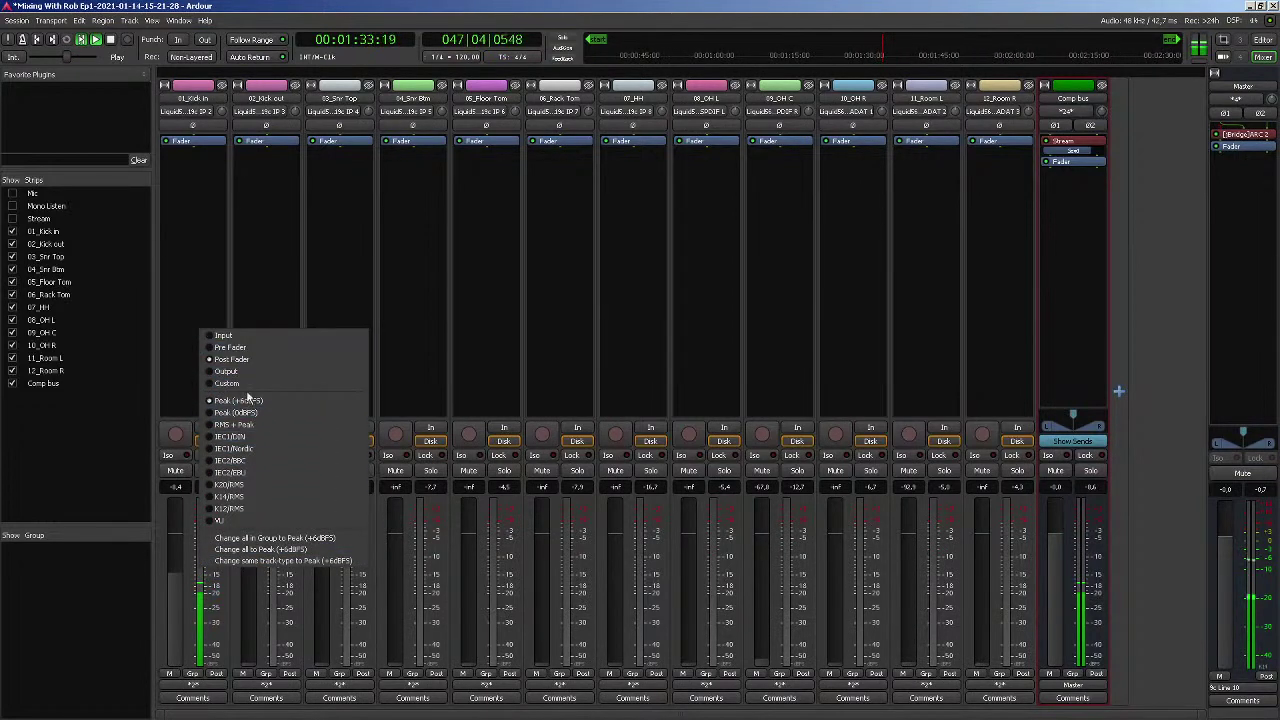
left_click(242, 337)
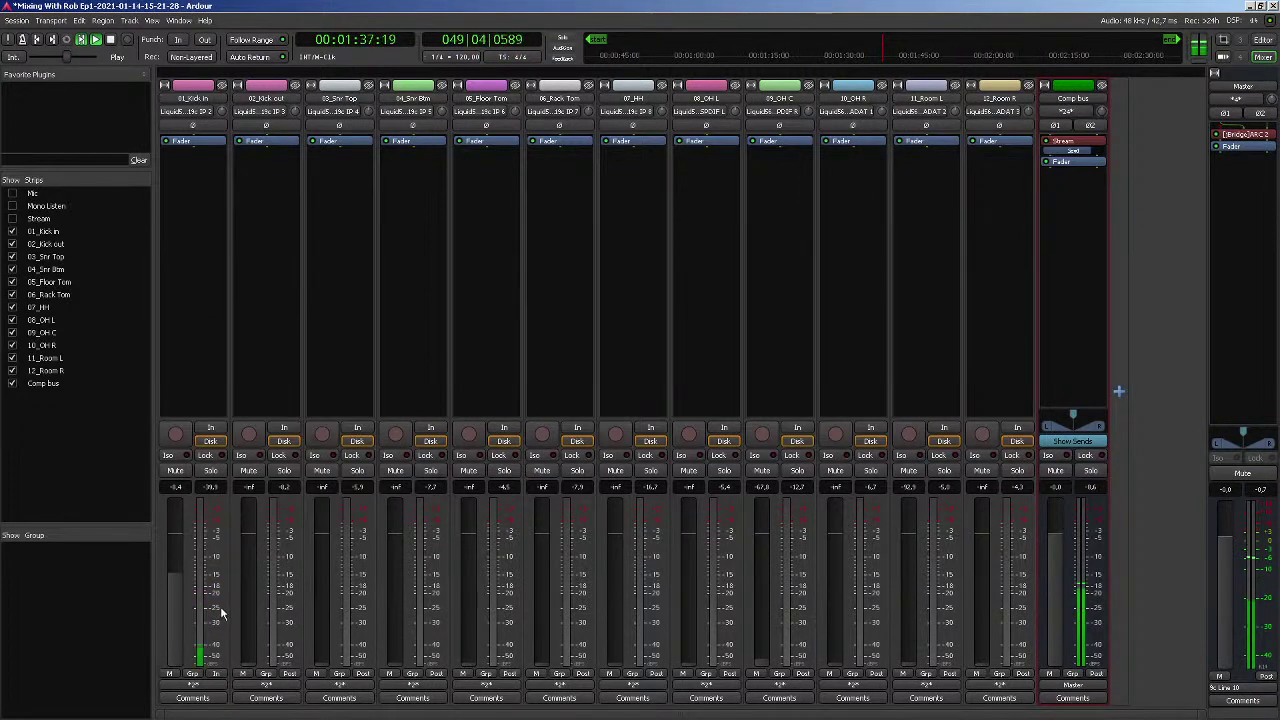
mouse_move(176, 596)
left_mouse_down()
mouse_move(178, 608)
mouse_move(184, 582)
mouse_move(185, 594)
left_mouse_up()
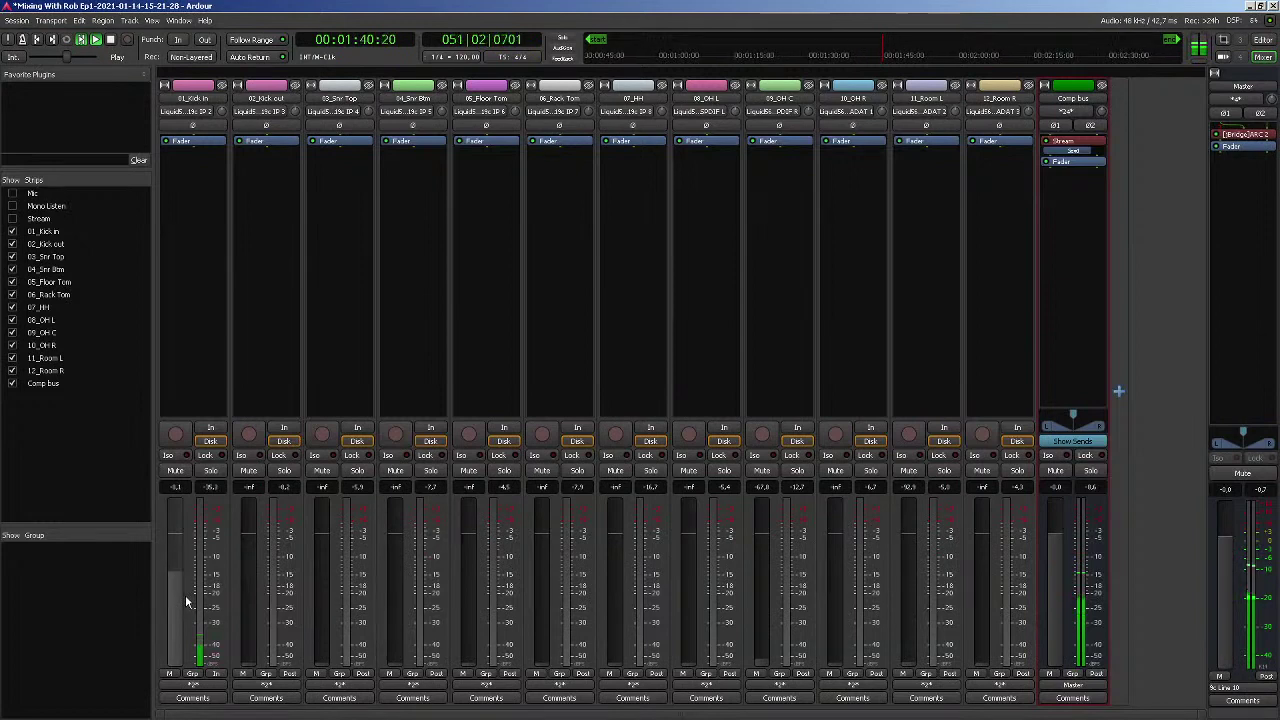
Disconnect the hardware input from the 01_Kick in track
left_click(198, 112)
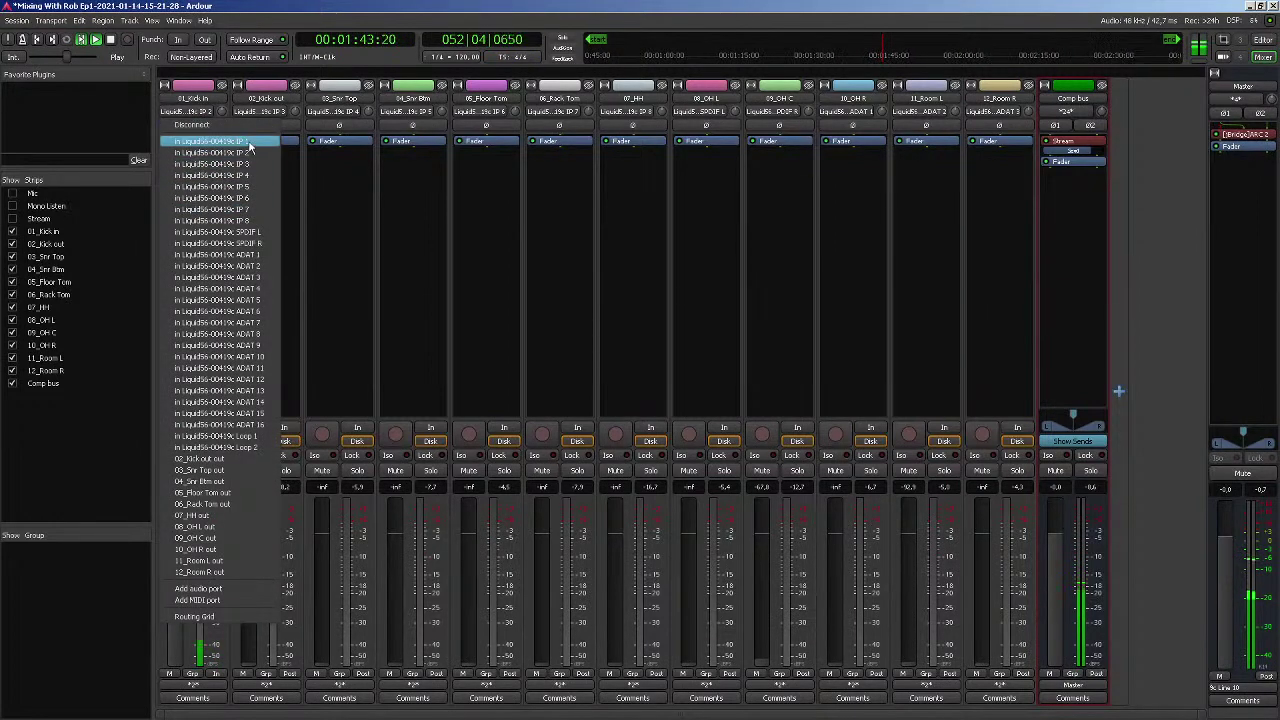
left_click(229, 124)
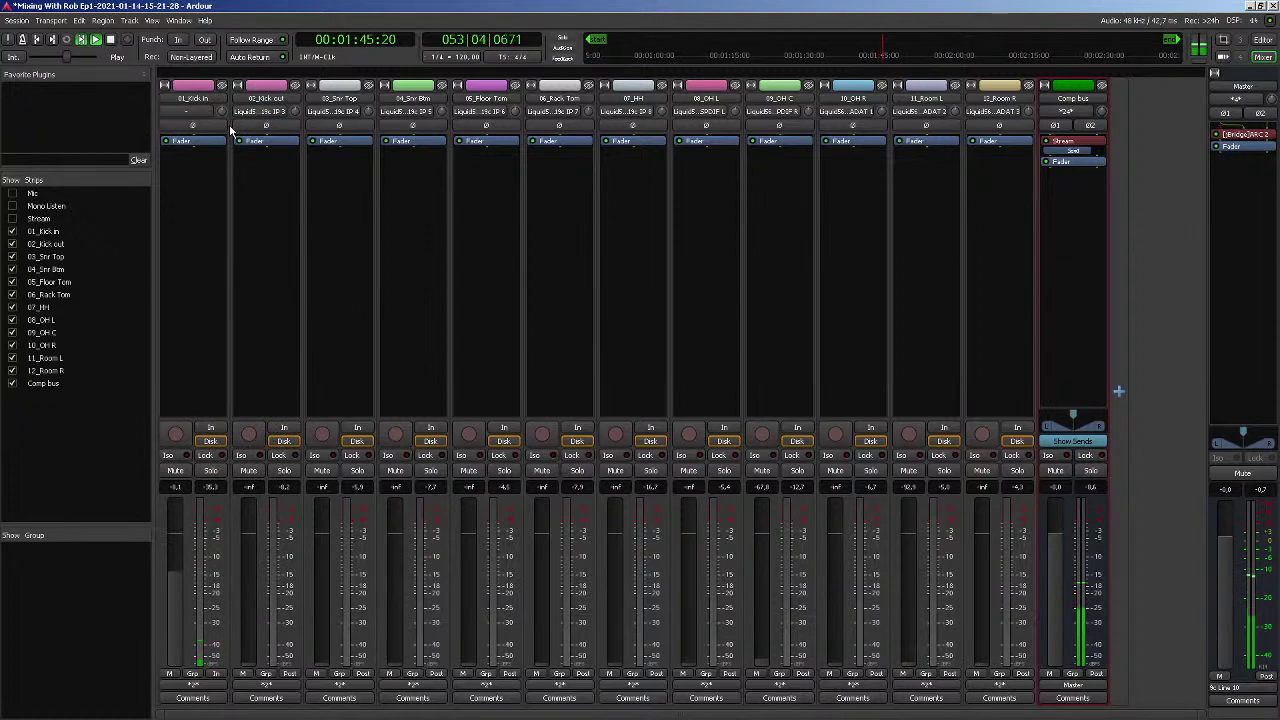
left_click(200, 114)
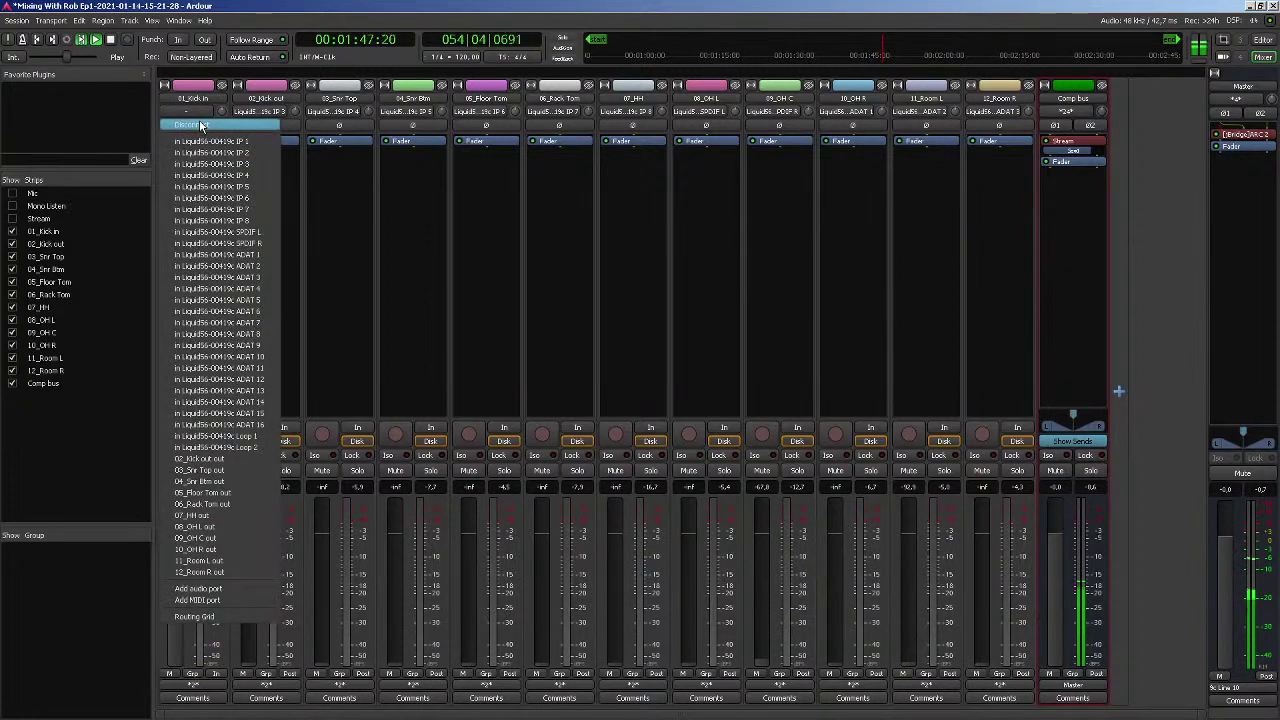
left_click(200, 124)
left_click(188, 110)
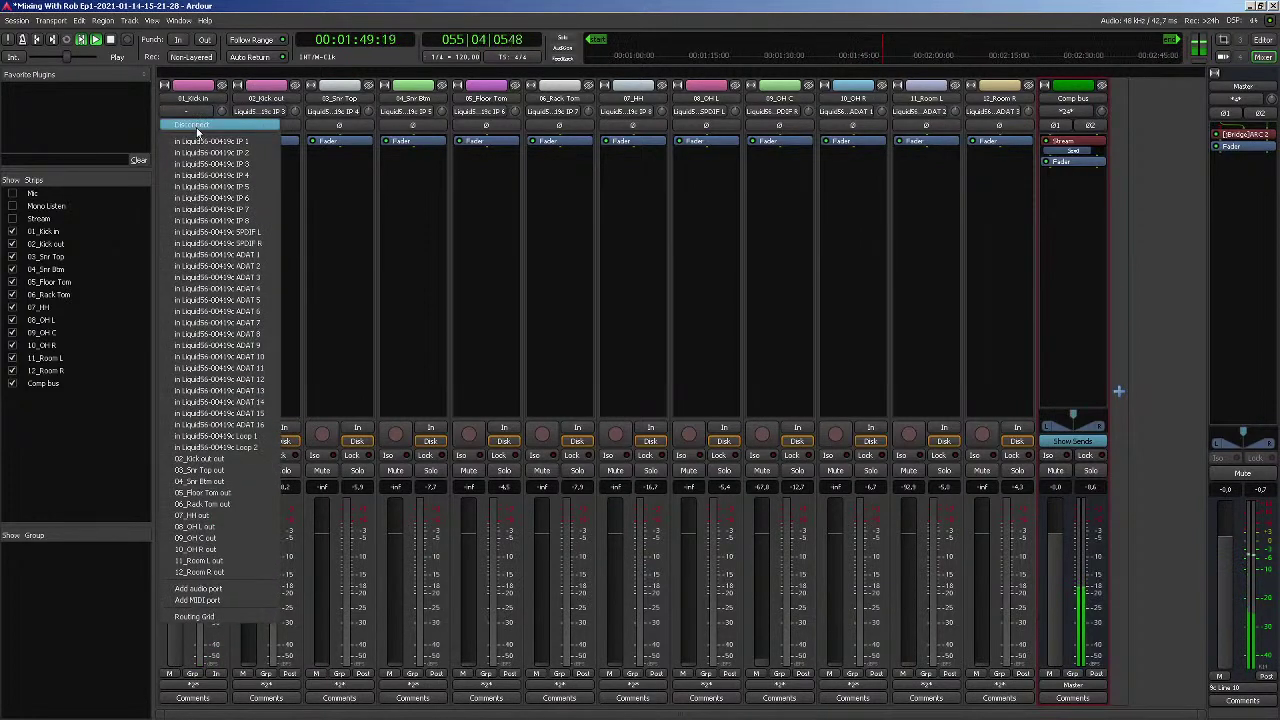
left_click(196, 125)
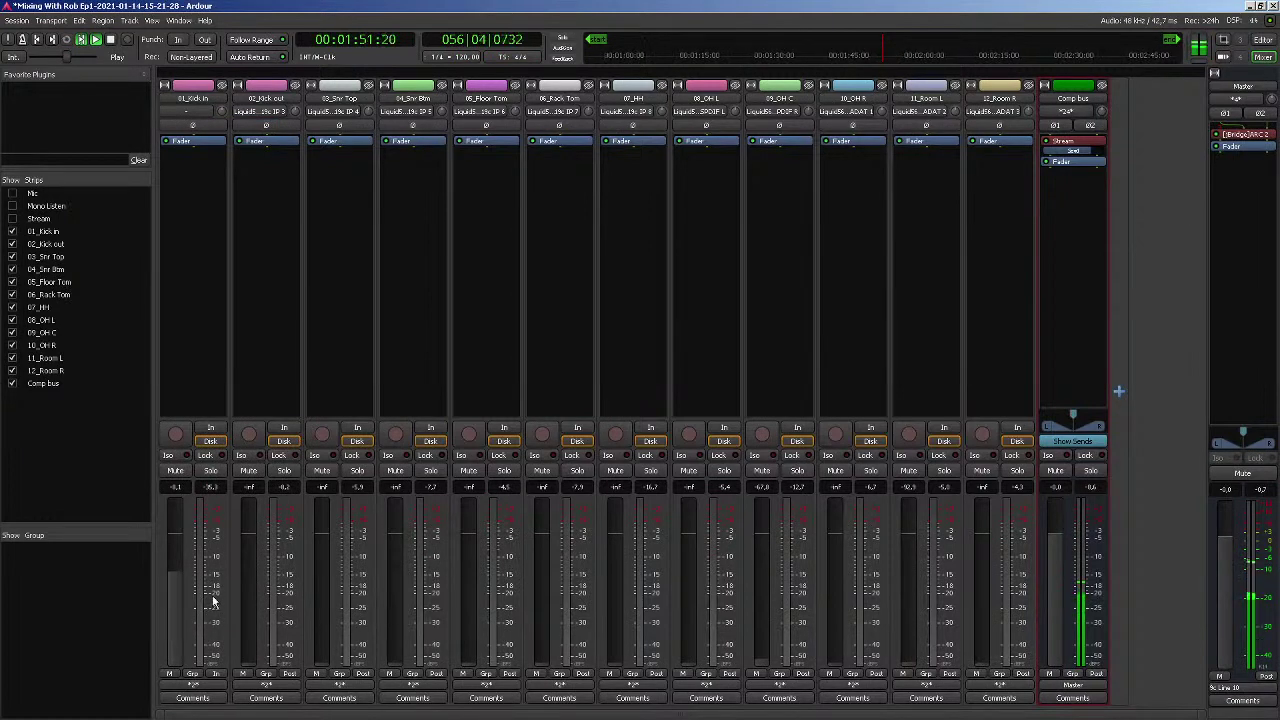
Compare Pre Fader and Post Fader metering on 01_Kick in, ending on Post Fader with the track's fader at -0.5 dB
left_click(216, 678)
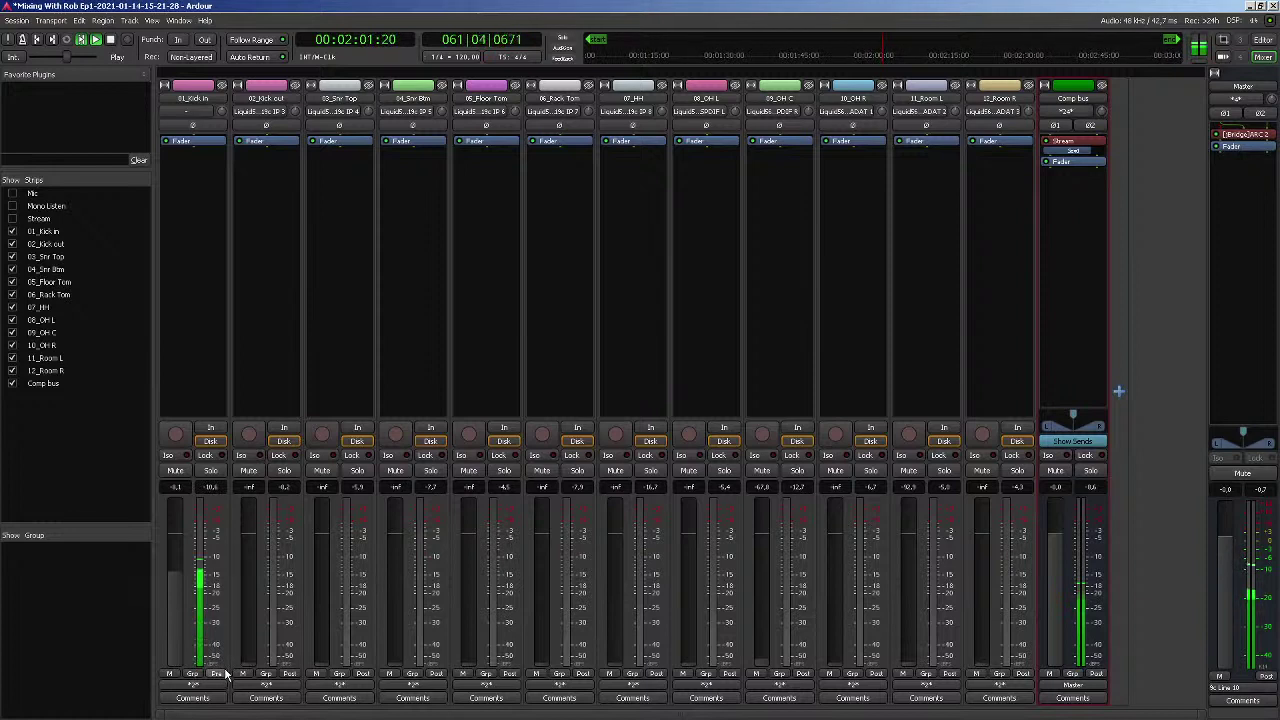
left_click(222, 679)
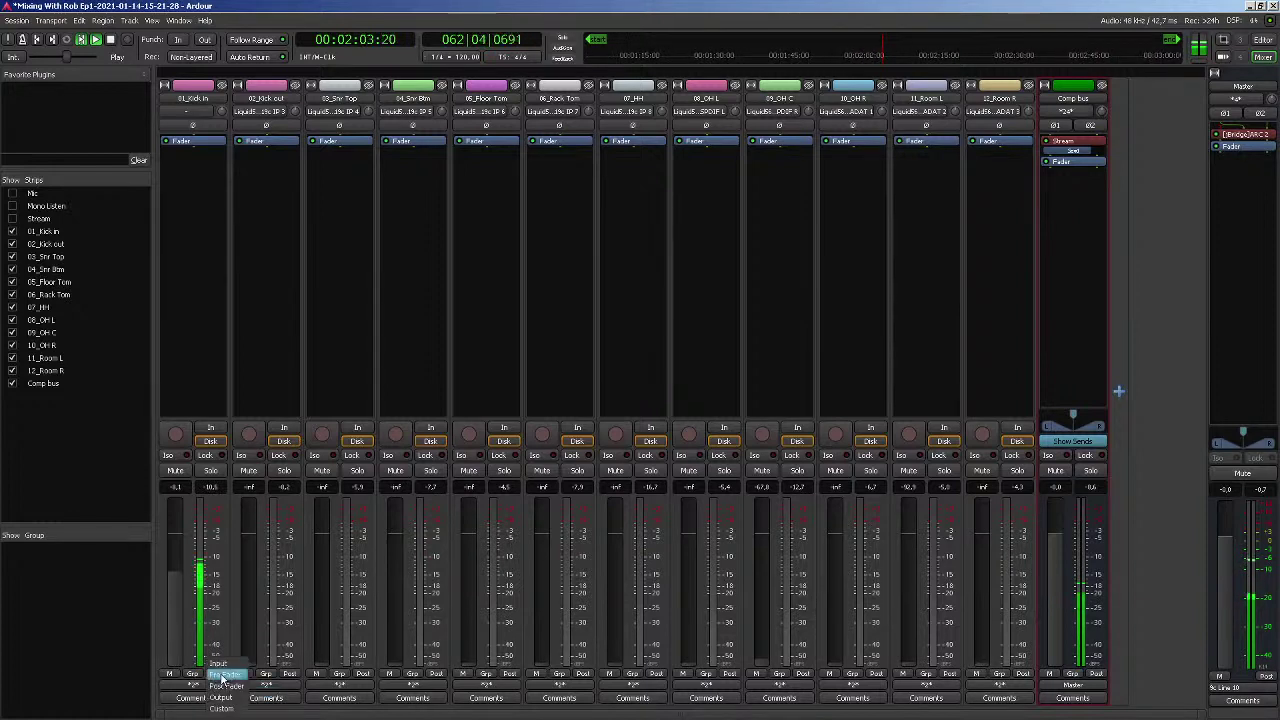
left_click(236, 687)
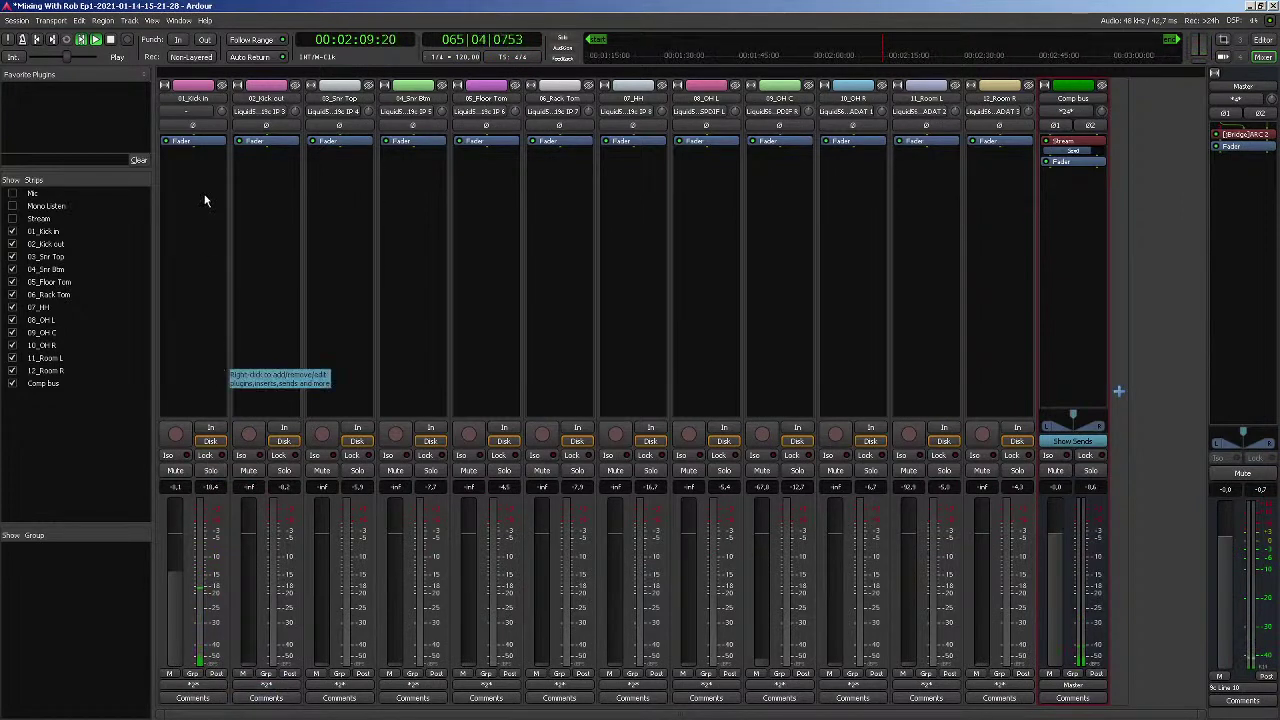
mouse_move(179, 557)
left_mouse_down()
mouse_move(180, 601)
mouse_move(184, 557)
left_mouse_up()
Switch the 01_Kick in meter point to Pre Fader and pull the track's fader fully down to -inf
left_click(214, 675)
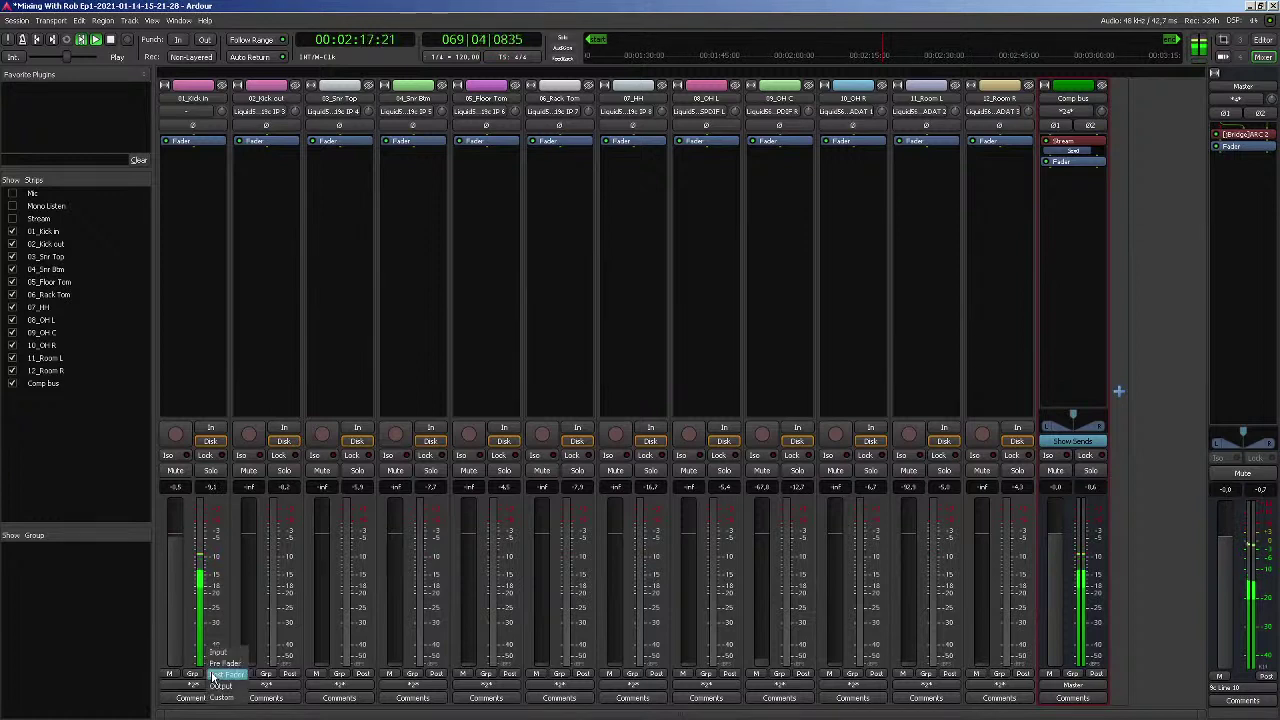
left_click(226, 663)
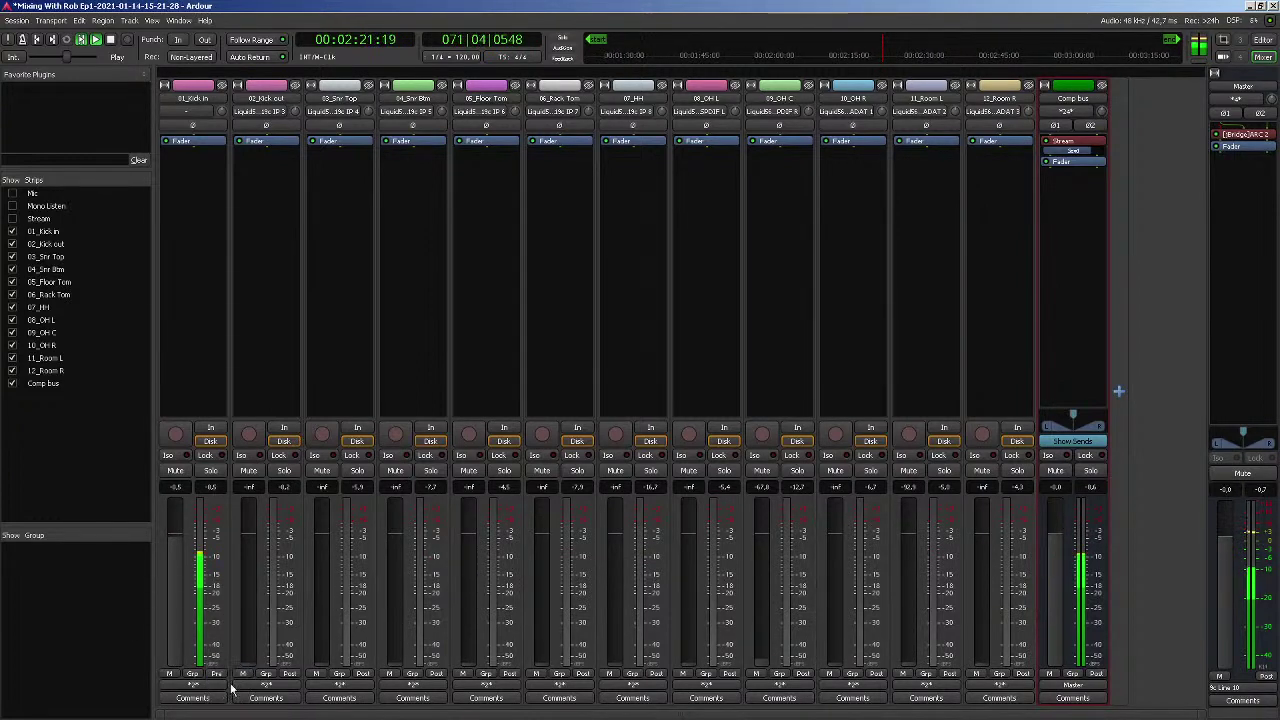
left_click_drag(178, 550, 184, 690)
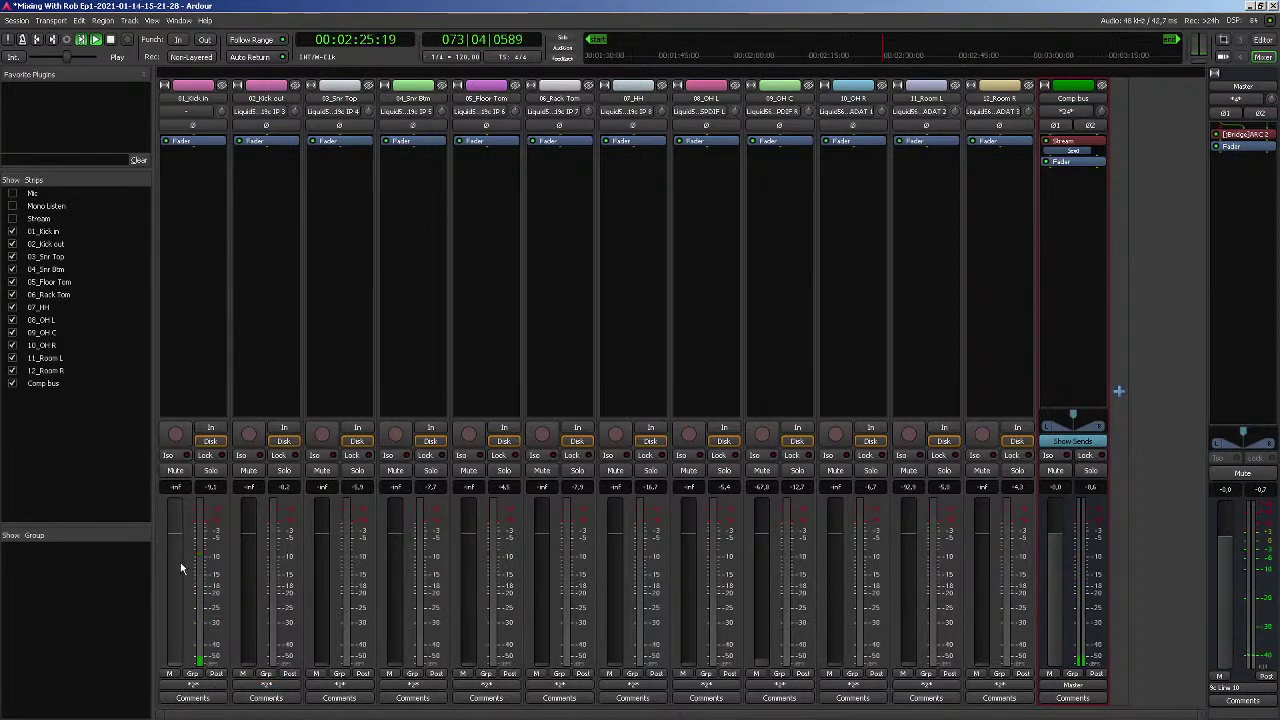
left_click(216, 674)
left_click(229, 672)
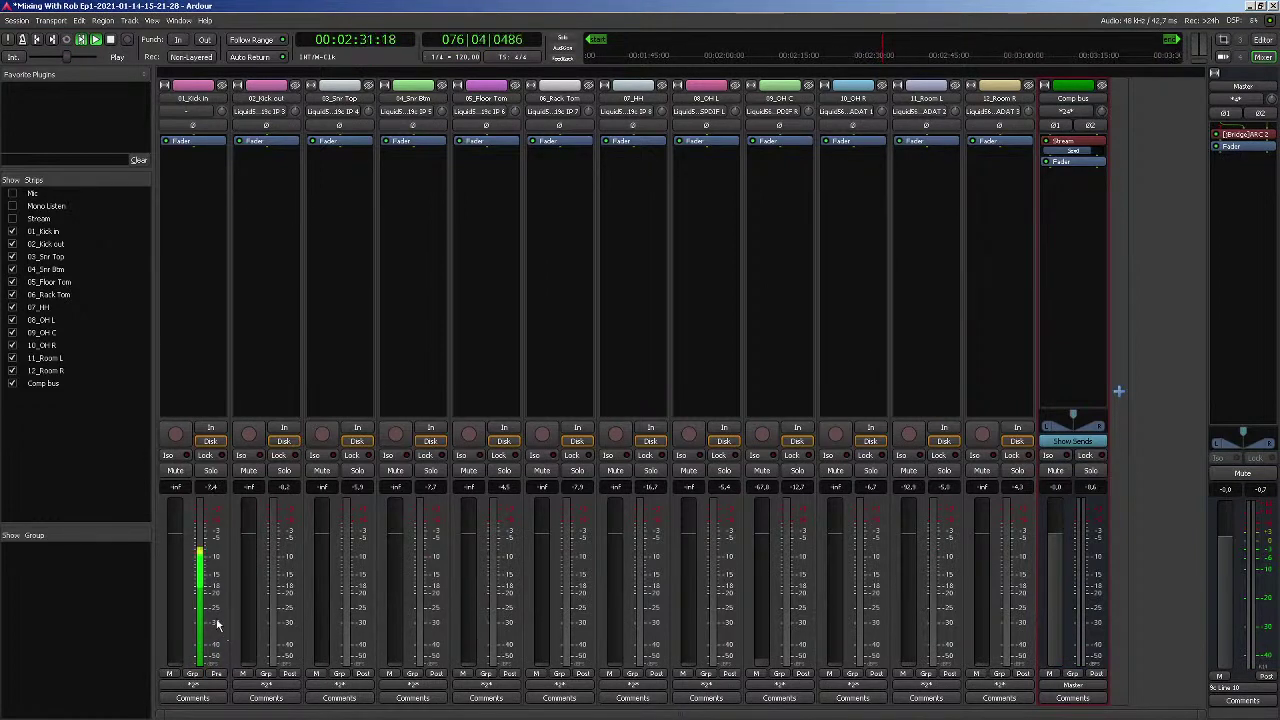
Set the 01_Kick in meter point back to Post Fader and reset the track's fader to 0 dB
left_click(221, 677)
left_click(230, 686)
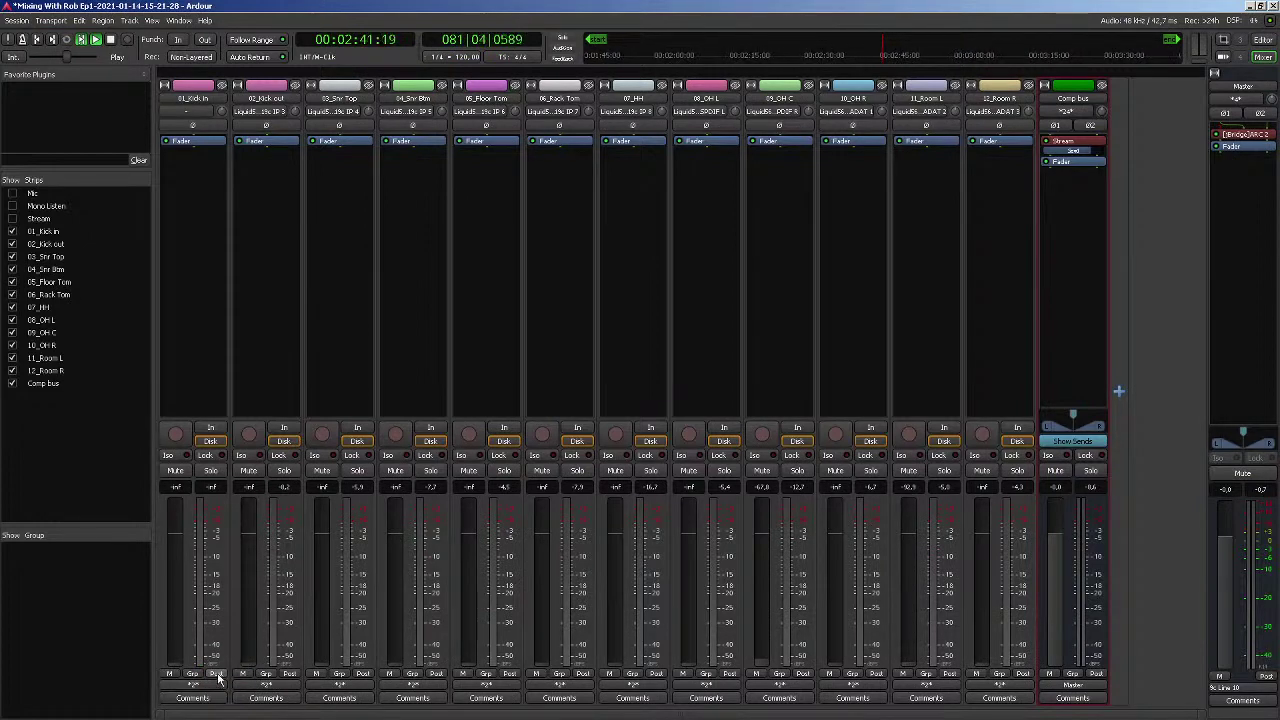
left_click(176, 630, "shift")
Review the available meter types for 01_Kick in without changing the type, and lower the track's fader to -7.2 dB
right_click(216, 592)
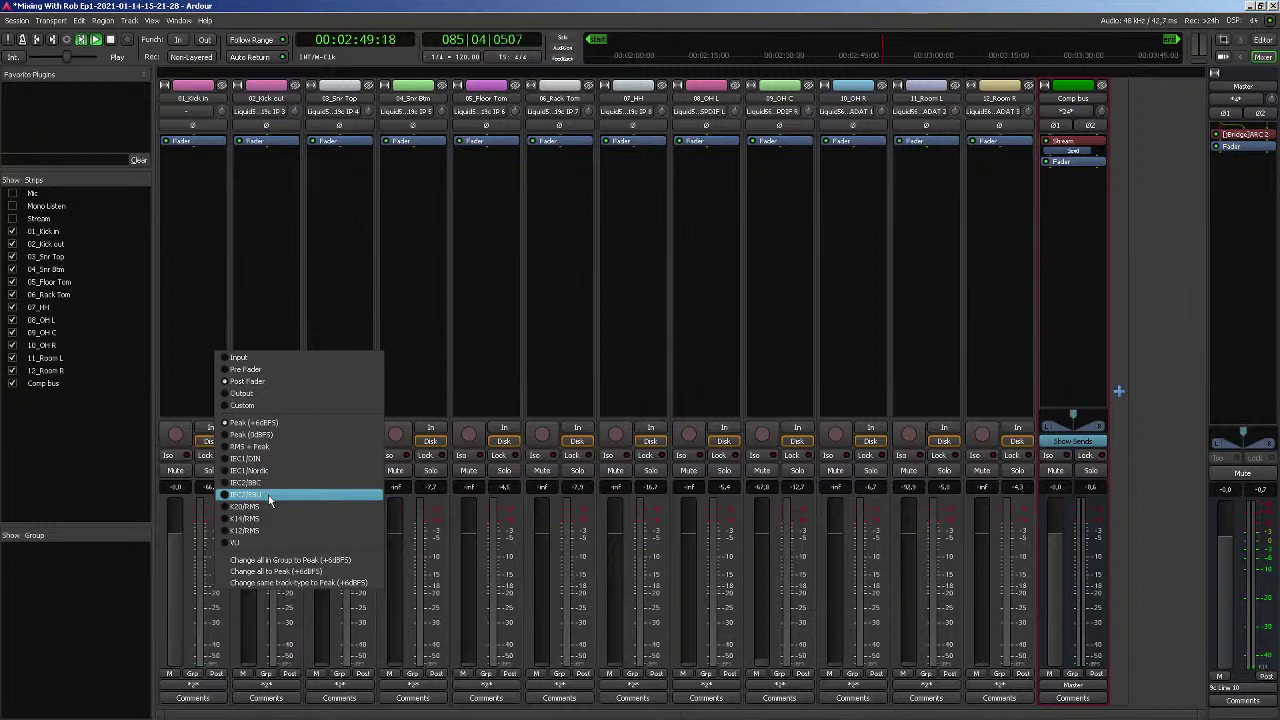
left_click(413, 257)
left_click_drag(172, 548, 182, 578)
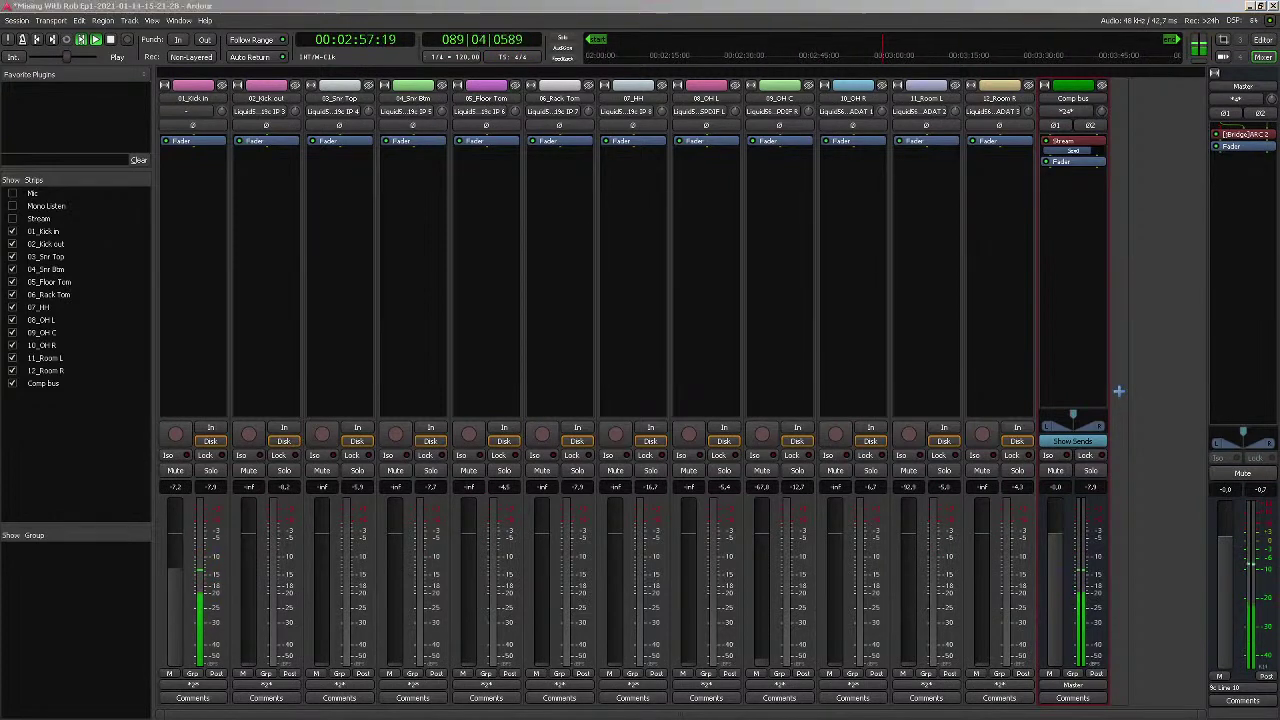
Switch to the browser and highlight the Metering links in the MWR_Sheet 200114.pdf document
key("alt+Tab")
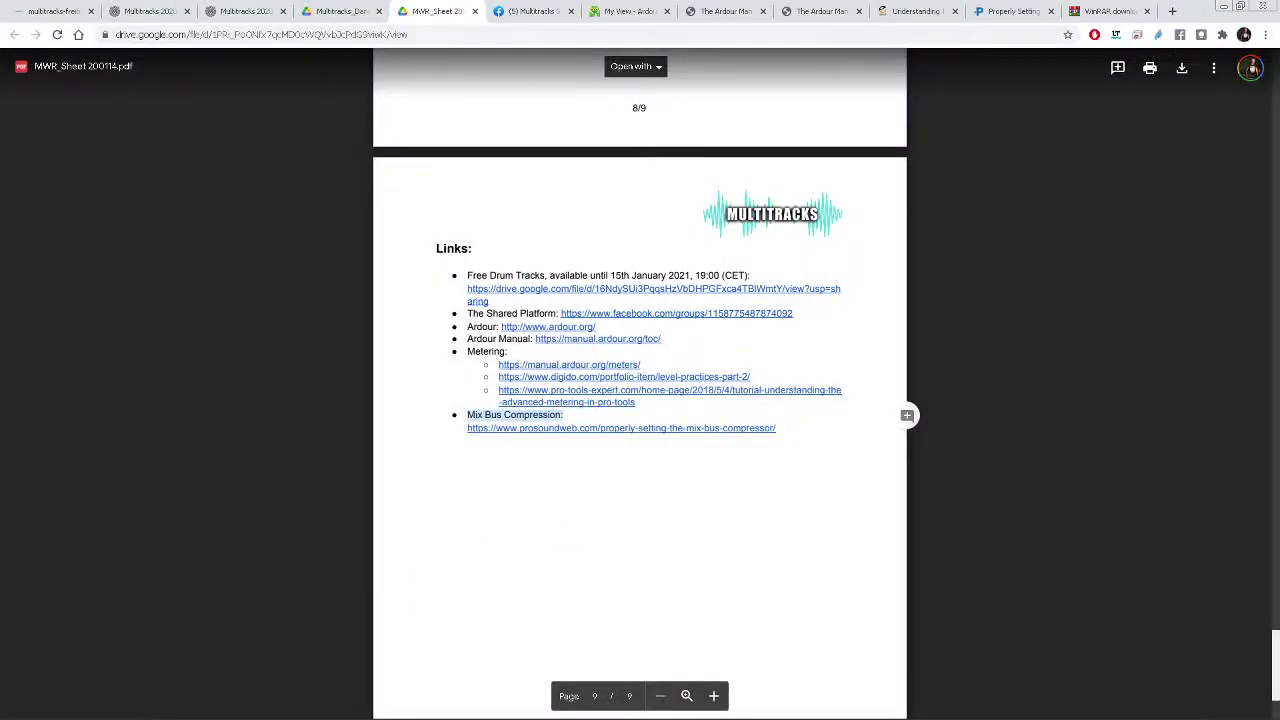
key("alt+Tab")
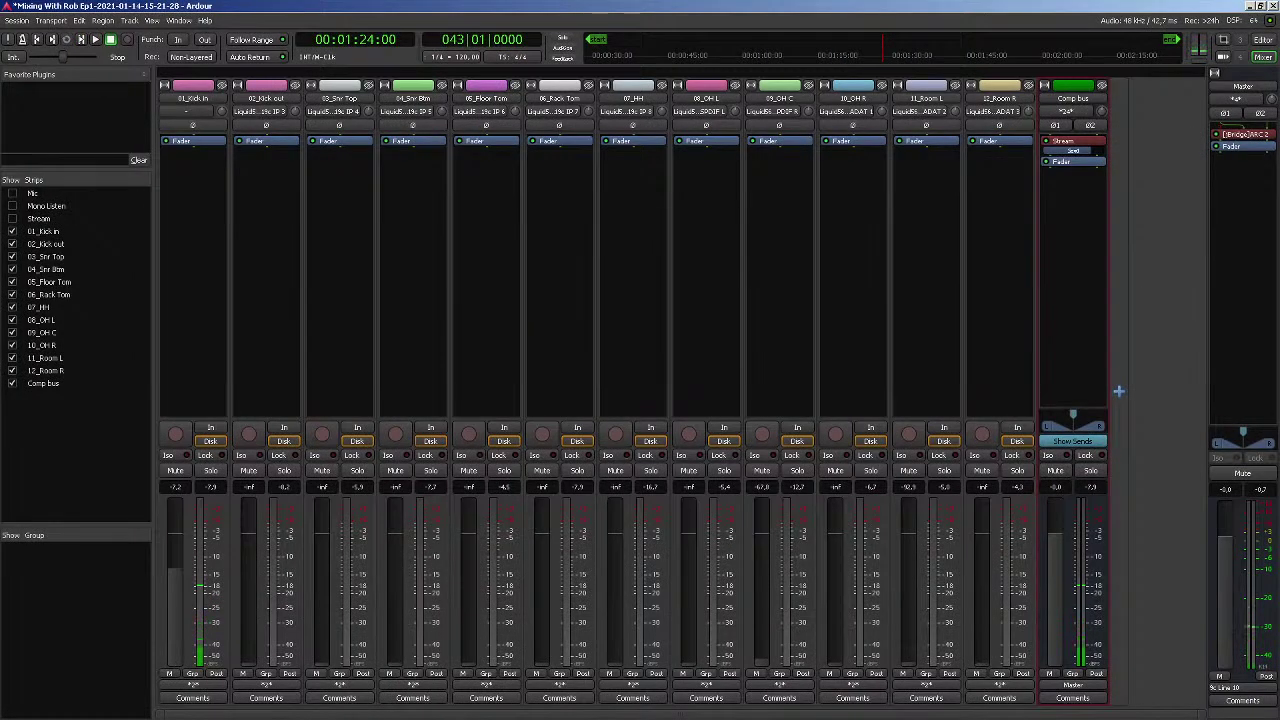
key("alt+Tab")
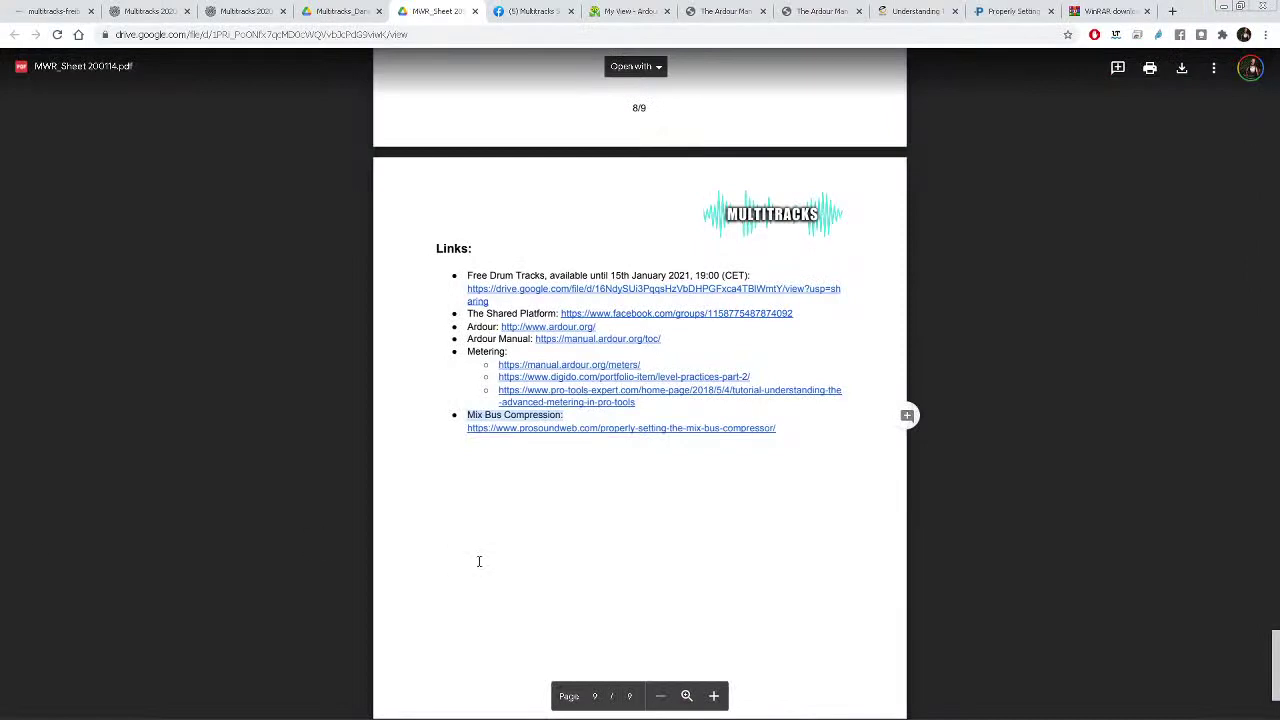
left_click_drag(466, 351, 632, 398)
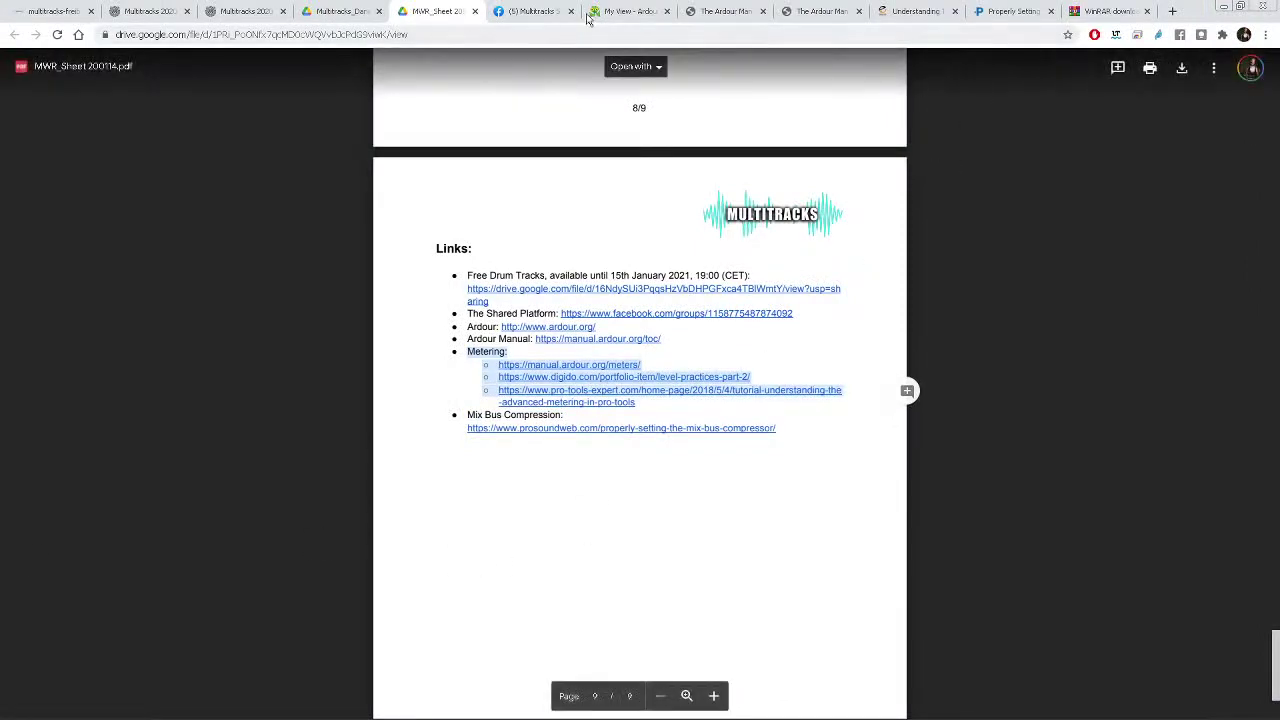
Show the "Metering in Ardour" manual page and skim its sections on meter types and Ardour specifics
left_click(716, 17)
left_click(816, 14)
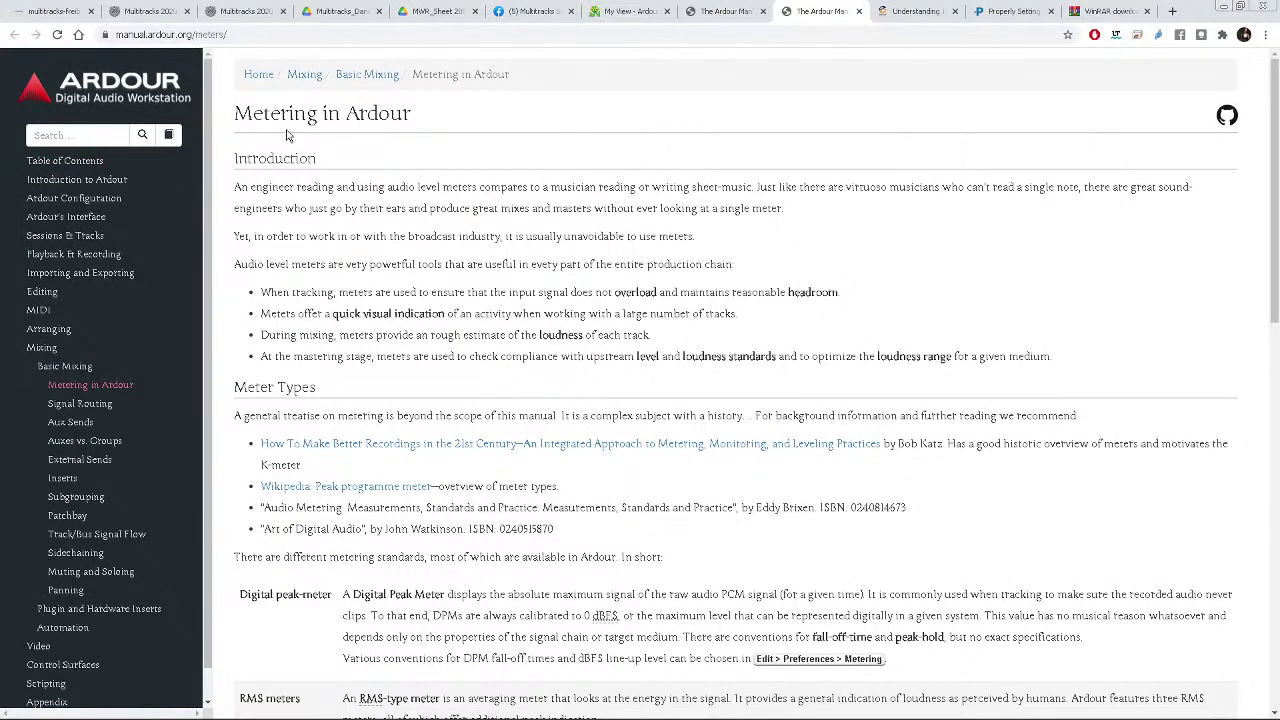
left_click_drag(234, 114, 412, 118)
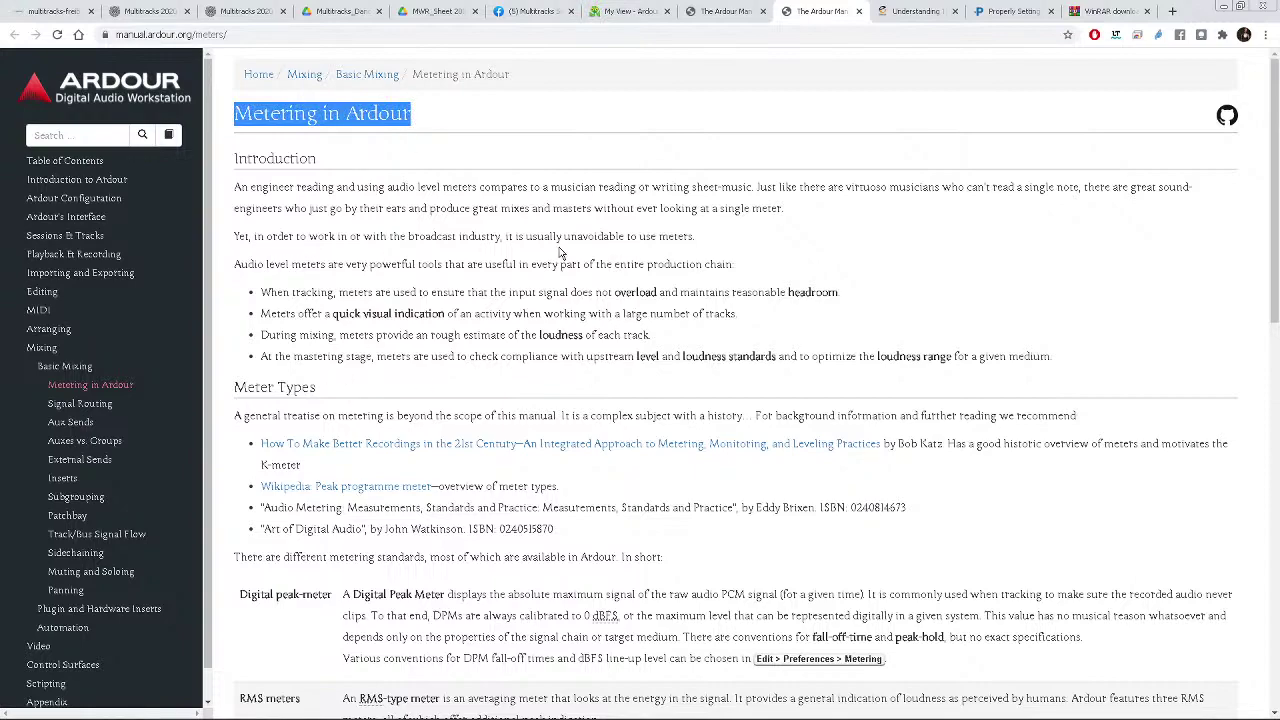
scroll(560, 252, "down", 1)
scroll(560, 247, "down", 2)
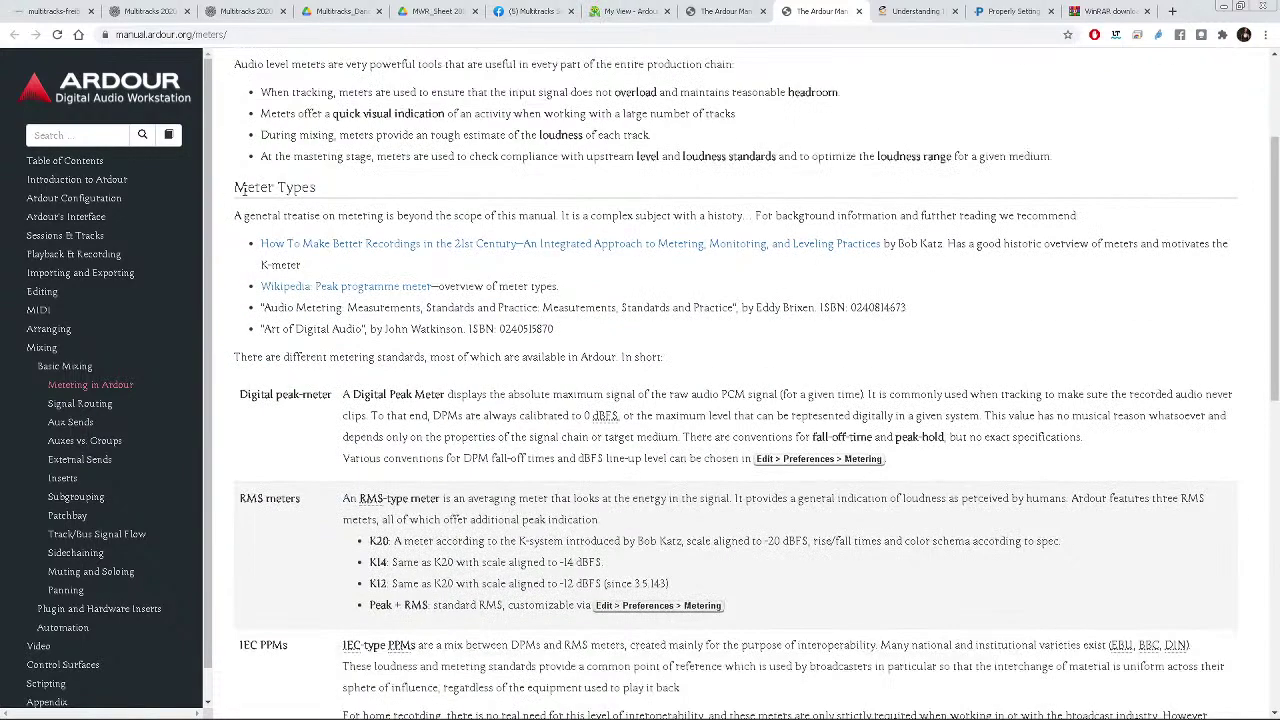
scroll(396, 379, "down", 6)
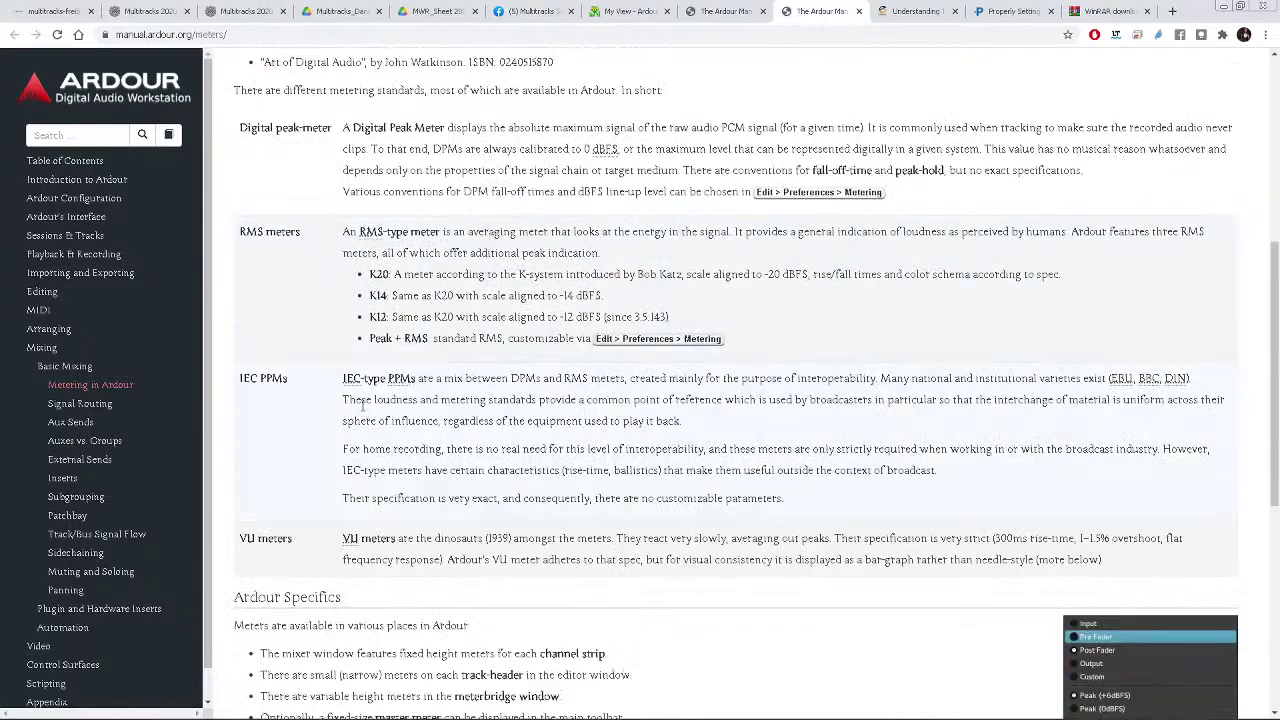
scroll(362, 405, "down", 3)
scroll(362, 405, "down", 3)
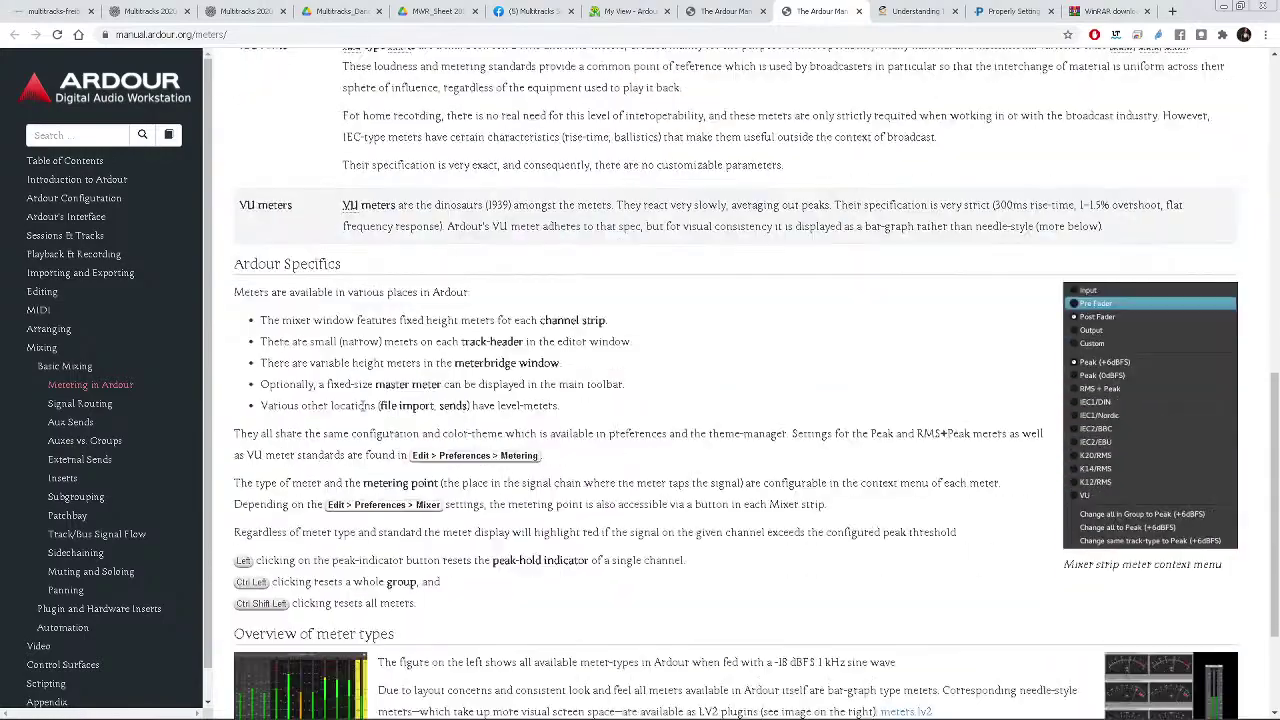
scroll(357, 401, "up", 10)
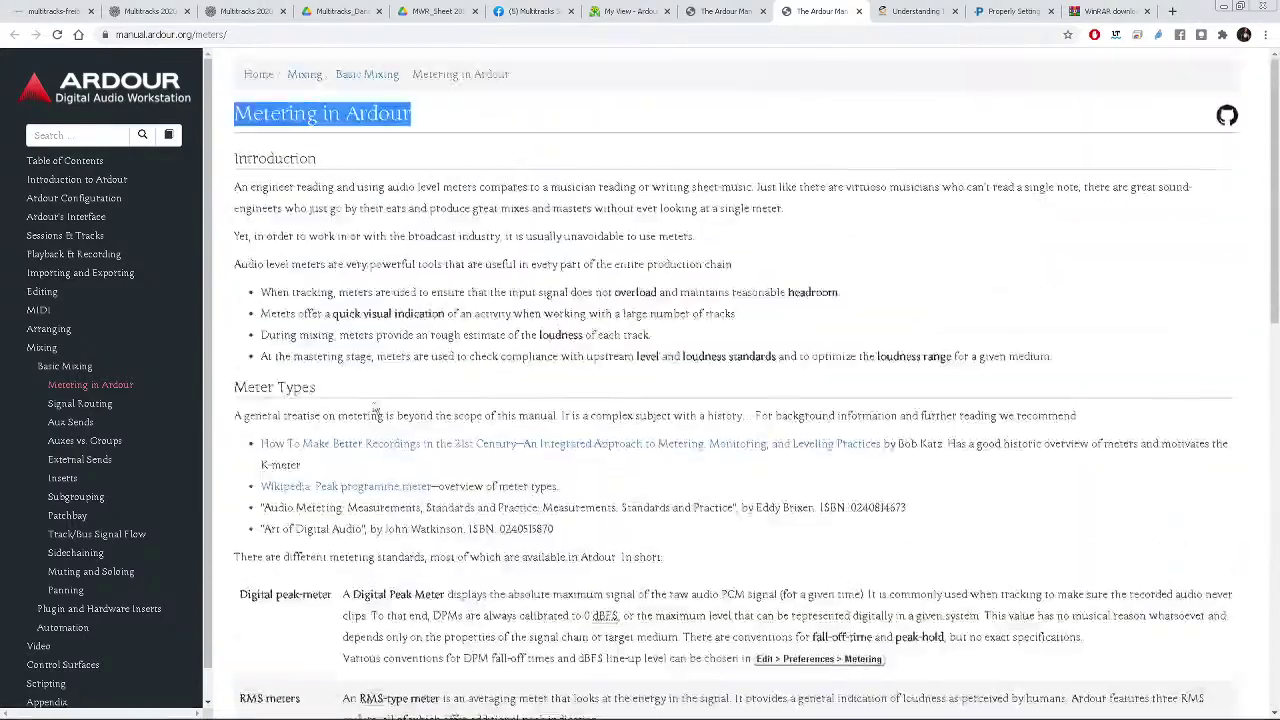
Show the Pro Tools Expert article on advanced metering and skim its introduction and metering history
left_click(922, 11)
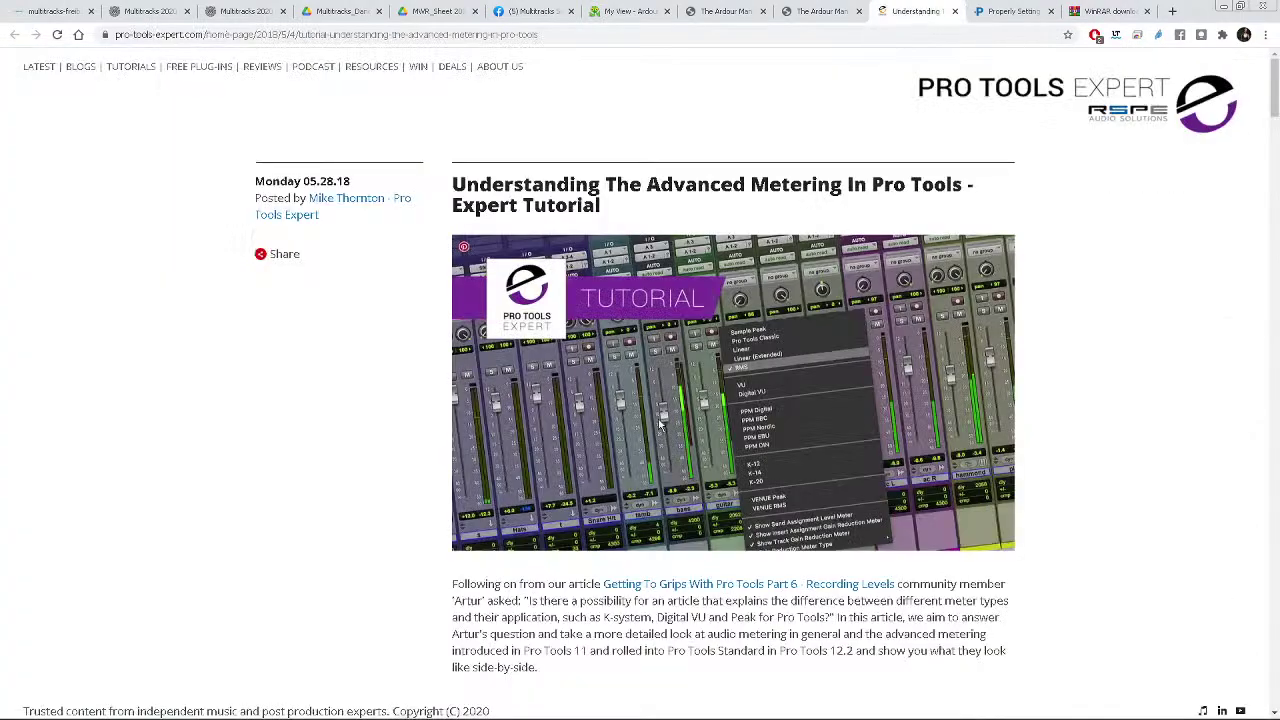
scroll(716, 463, "down", 2)
scroll(716, 463, "down", 4)
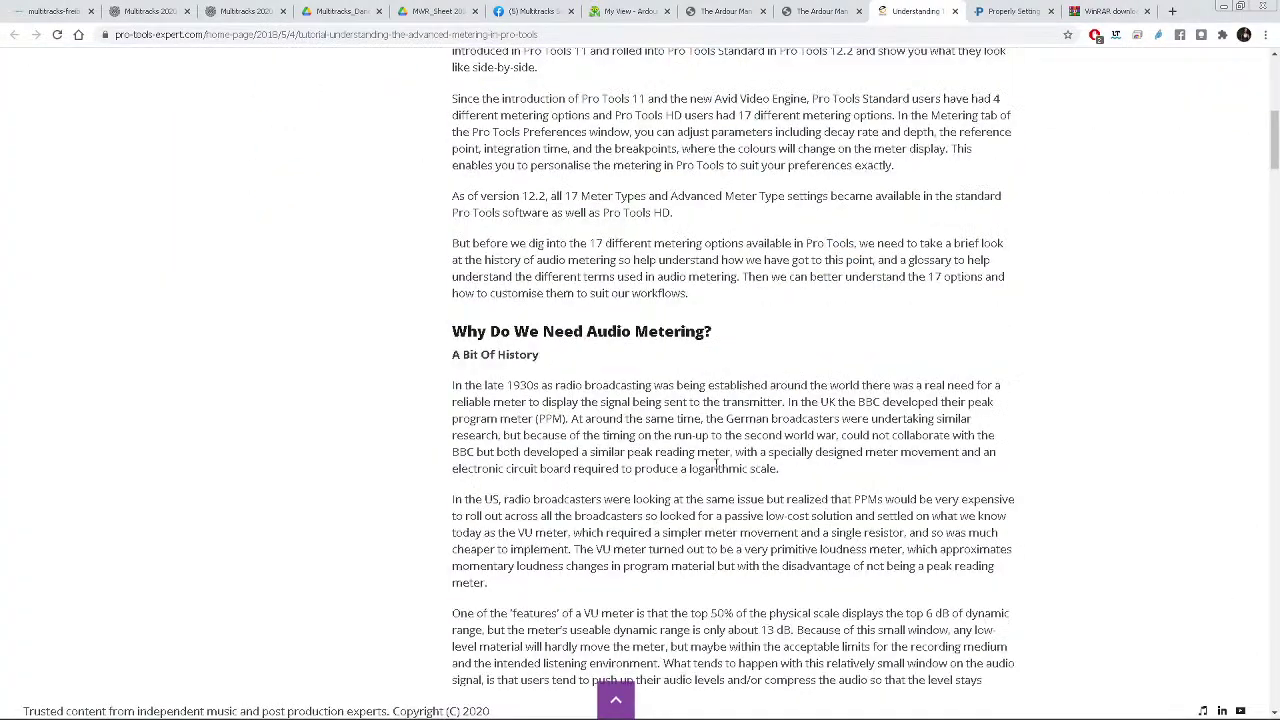
scroll(716, 463, "up", 4)
scroll(717, 463, "down", 1)
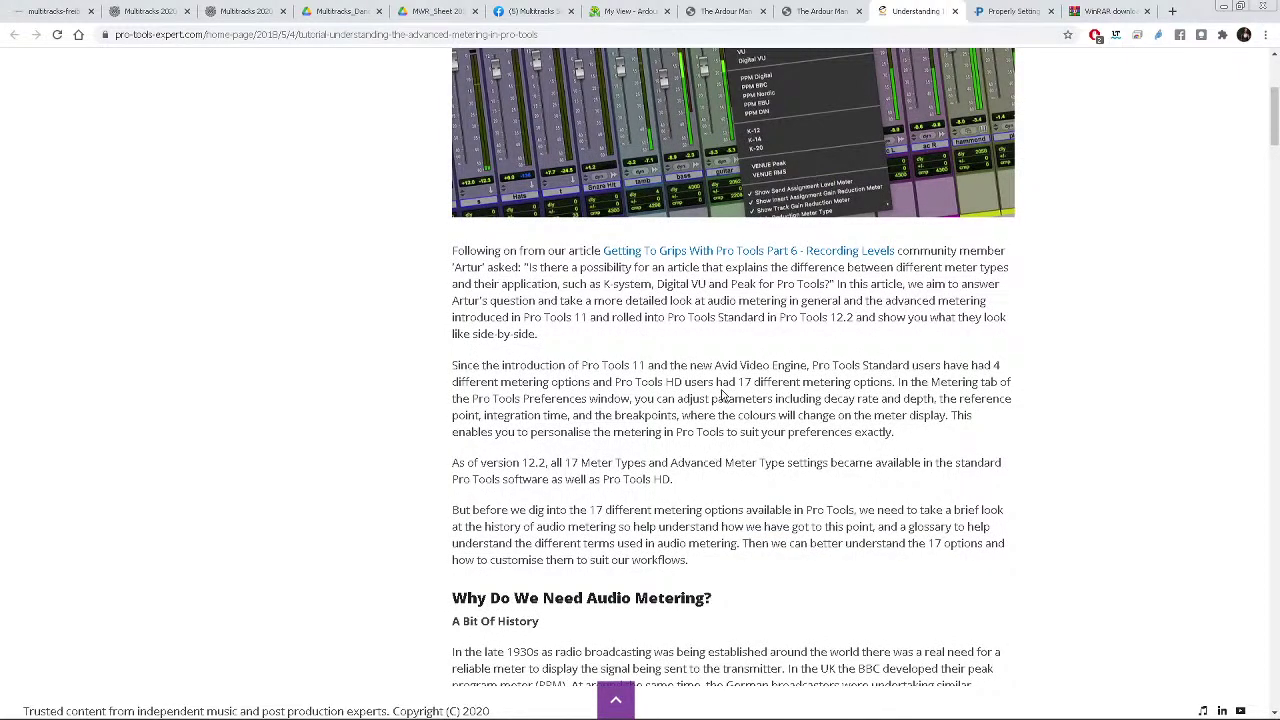
Read the Pro Tools metering article's background sections and its Glossary Of Audio Metering Terms down to the VU Meter entry
scroll(723, 394, "down", 4)
scroll(722, 390, "down", 6)
scroll(722, 390, "up", 6)
scroll(723, 392, "down", 8)
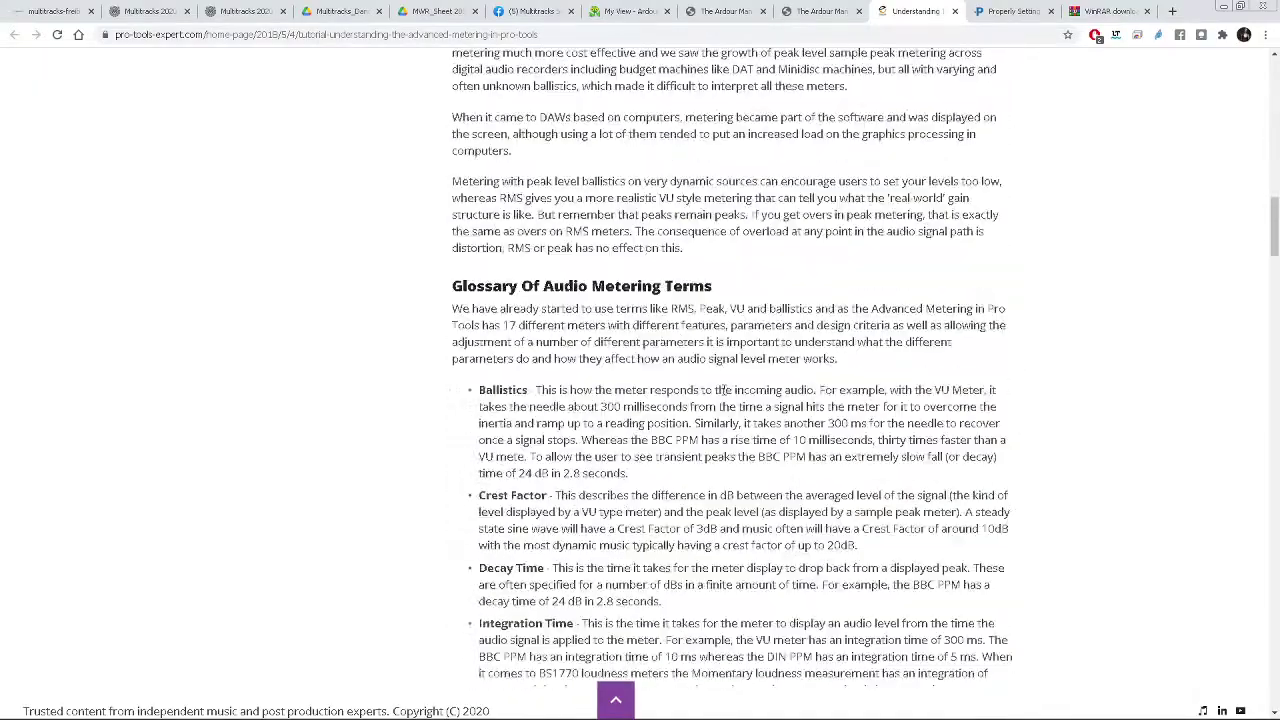
scroll(723, 390, "down", 3)
scroll(723, 390, "down", 2)
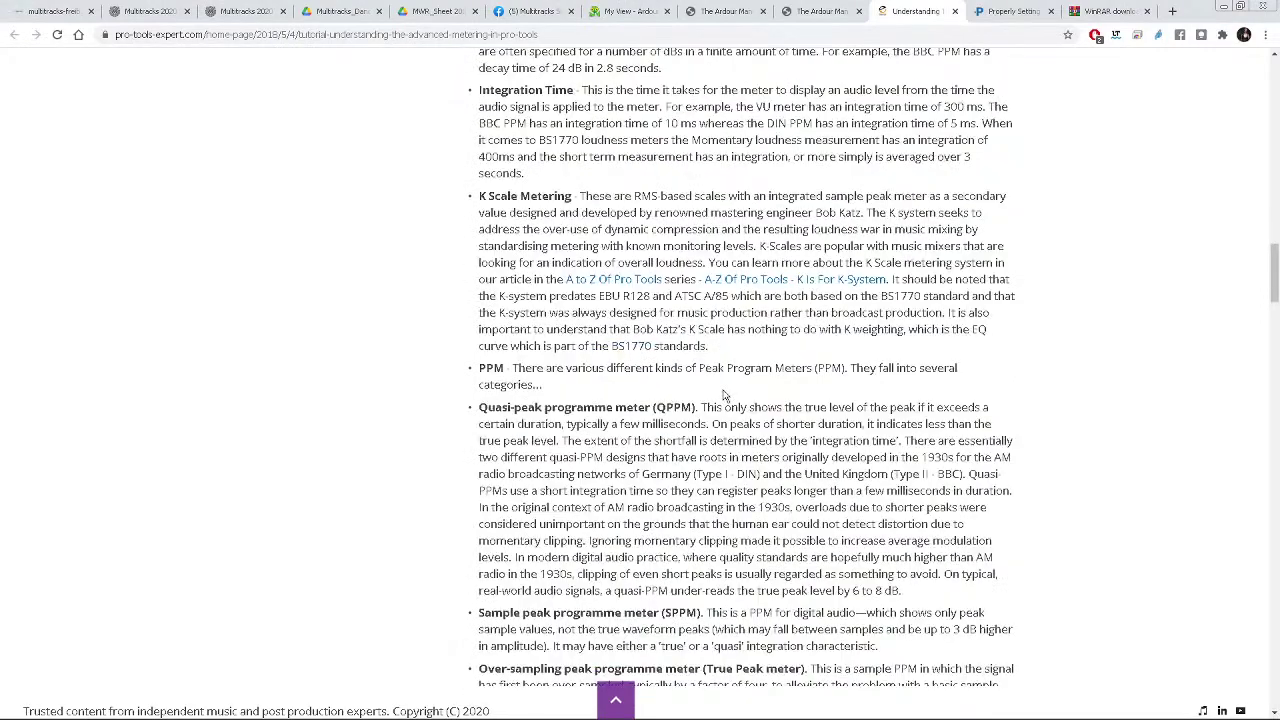
scroll(725, 395, "down", 8)
scroll(722, 390, "up", 5)
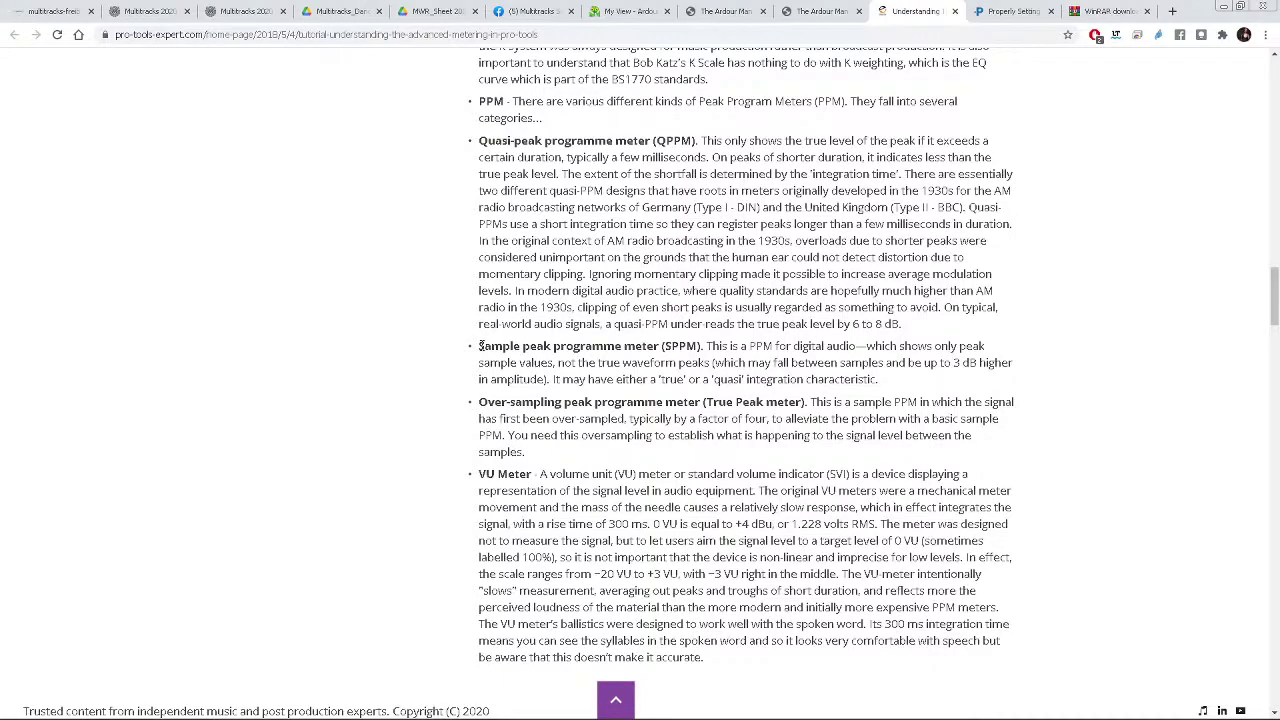
scroll(480, 345, "up", 7)
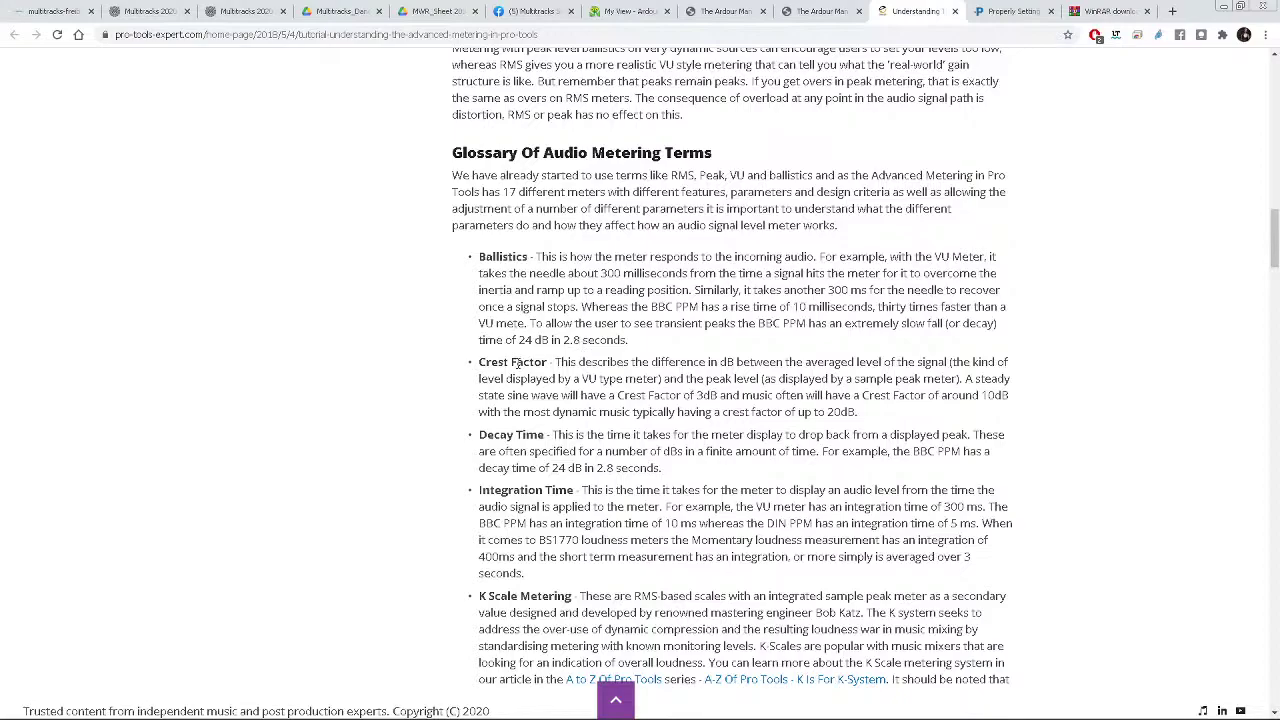
scroll(518, 363, "down", 9)
scroll(518, 363, "up", 4)
scroll(518, 363, "up", 1)
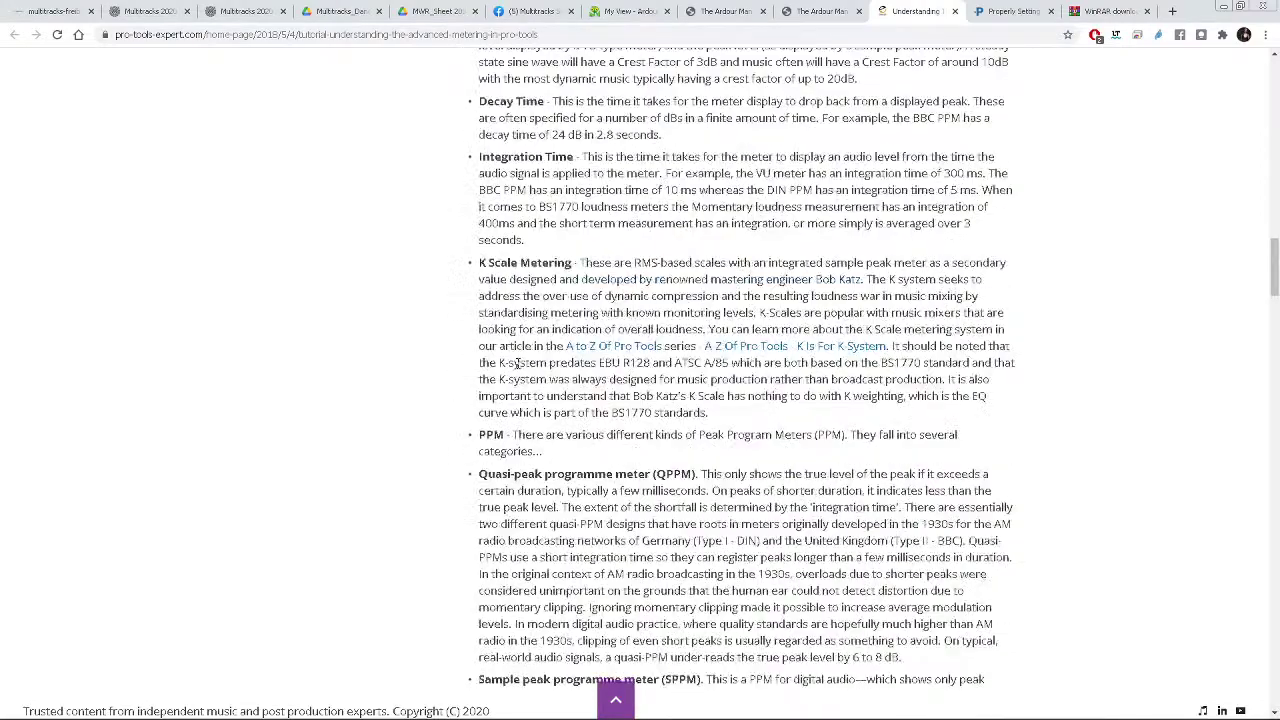
scroll(517, 363, "down", 4)
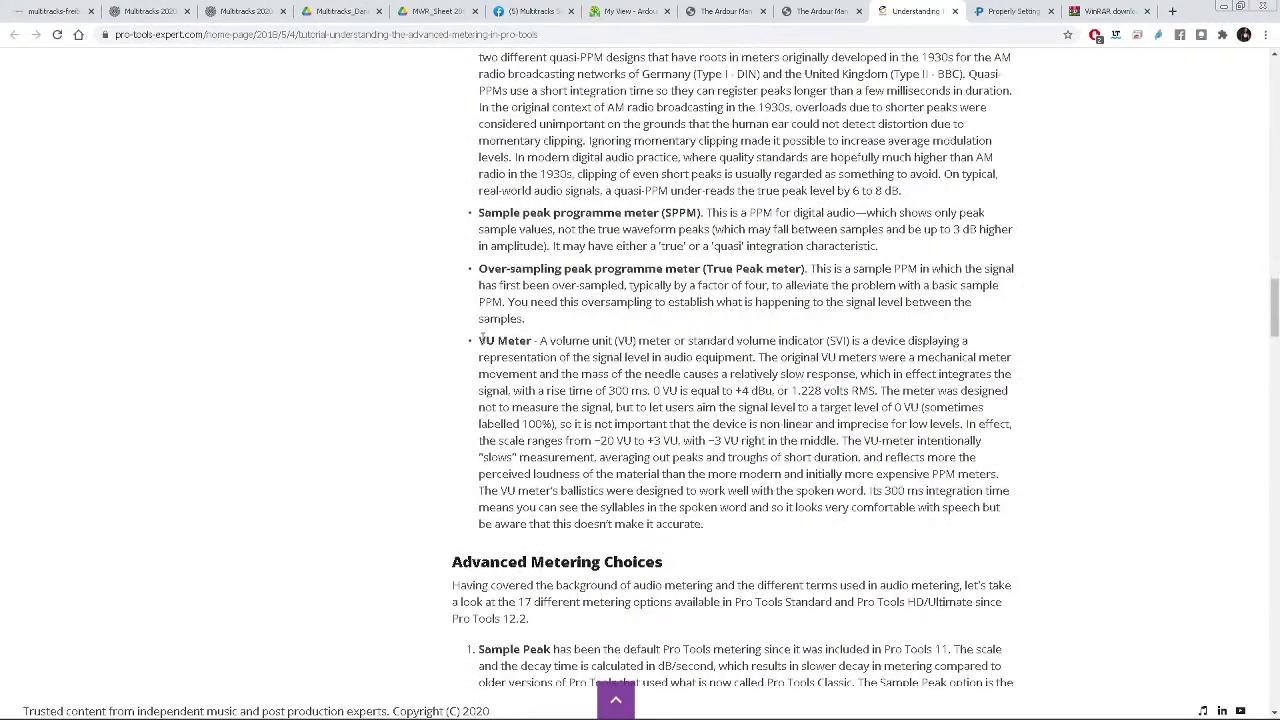
Highlight the VU Meter term in the glossary and review the preceding entries back to the Peak Vs Averaged Meters section
left_click_drag(481, 340, 536, 340)
scroll(576, 424, "up", 1)
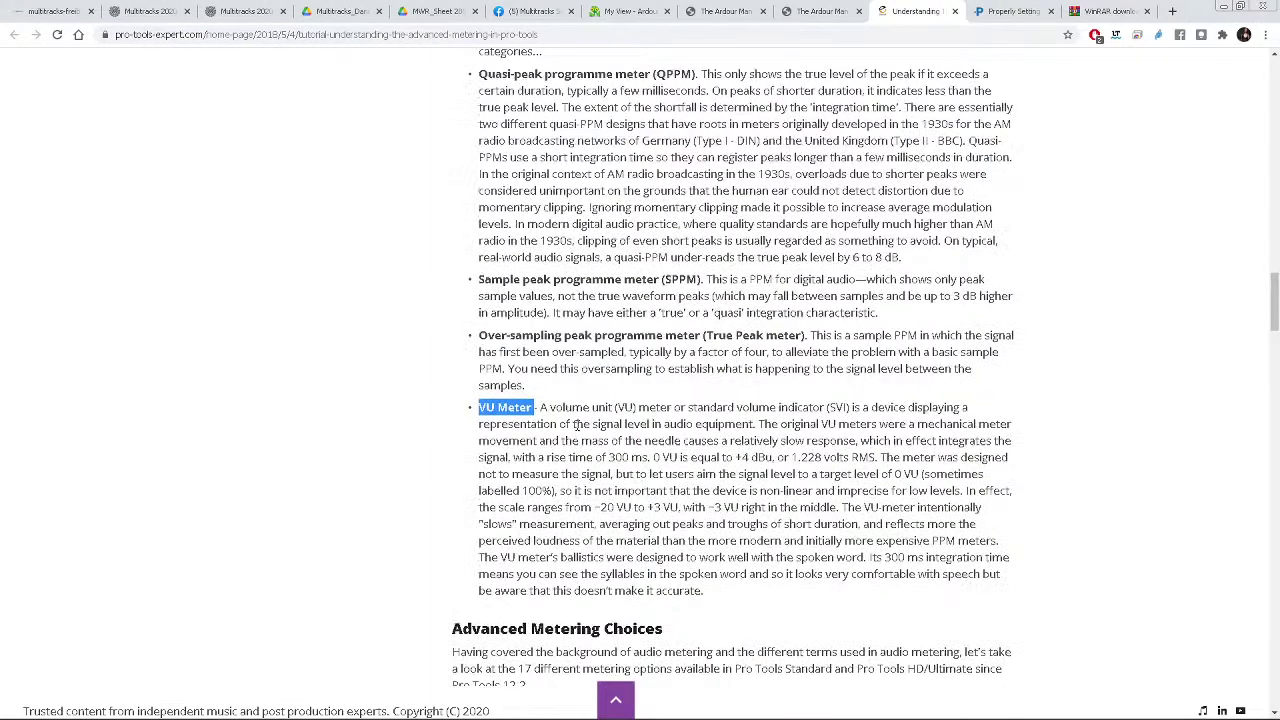
scroll(576, 424, "up", 4)
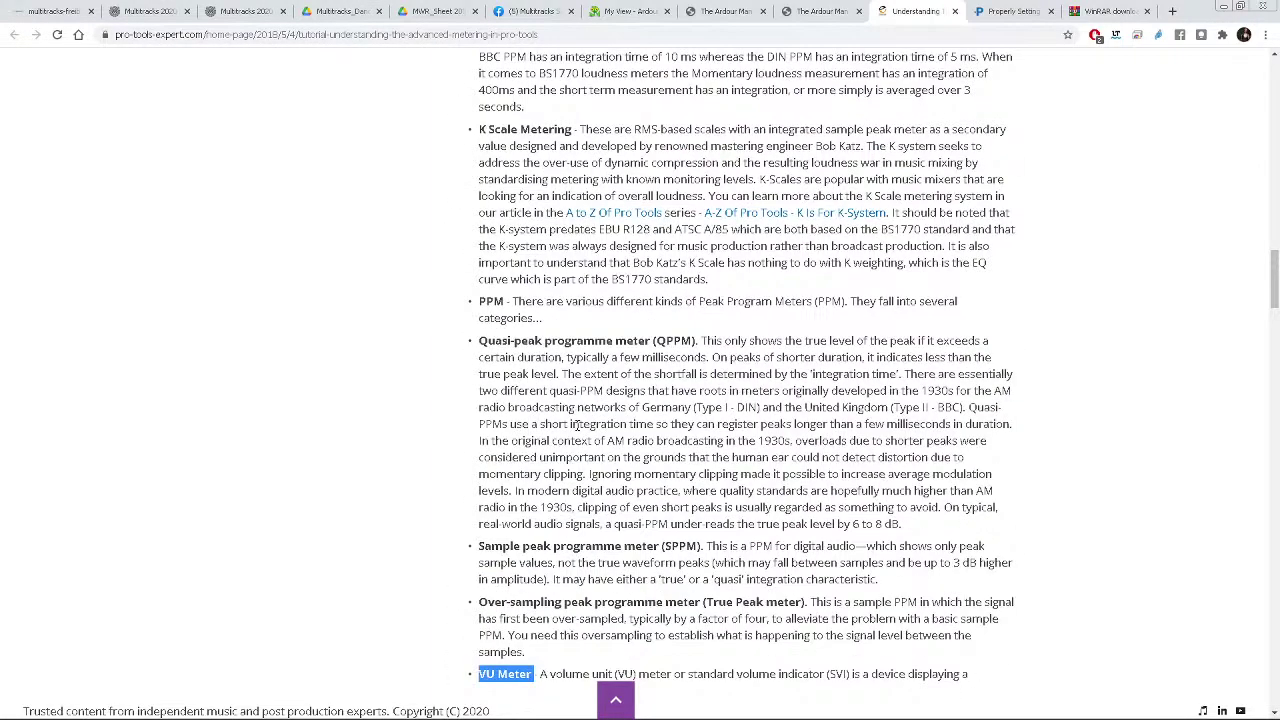
scroll(576, 424, "down", 1)
scroll(576, 424, "up", 8)
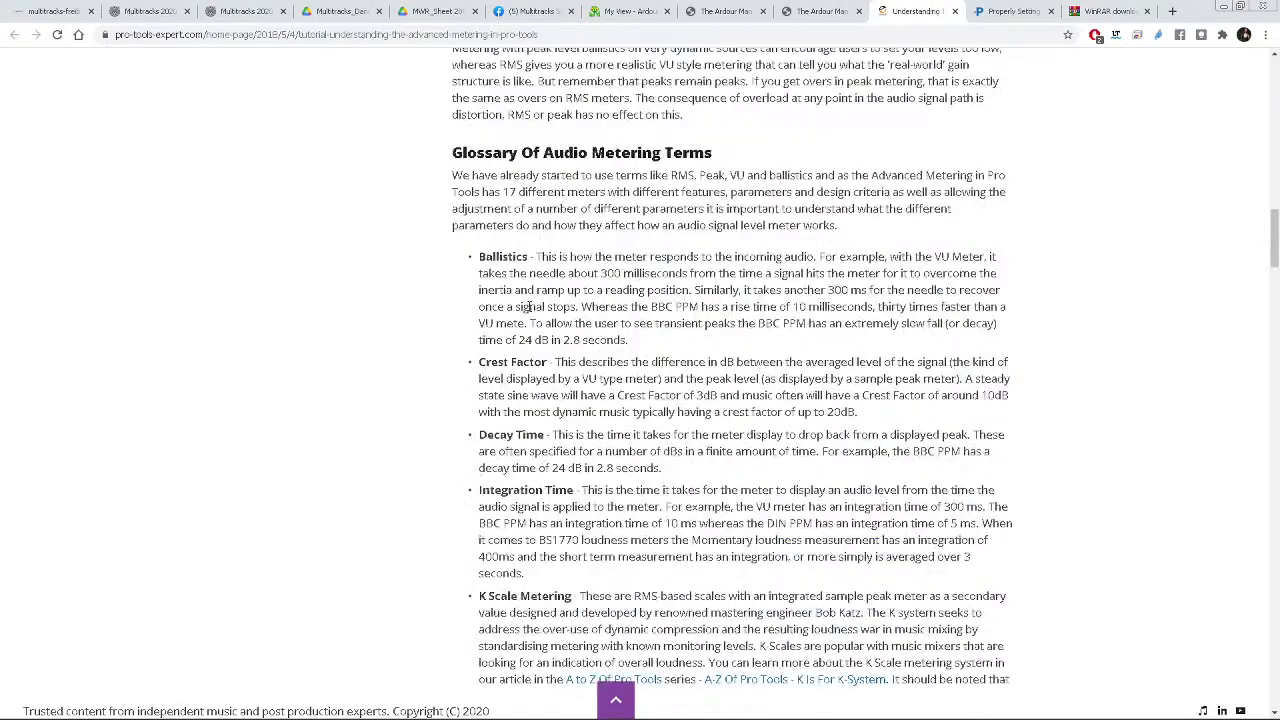
scroll(578, 447, "up", 5)
scroll(643, 347, "up", 5)
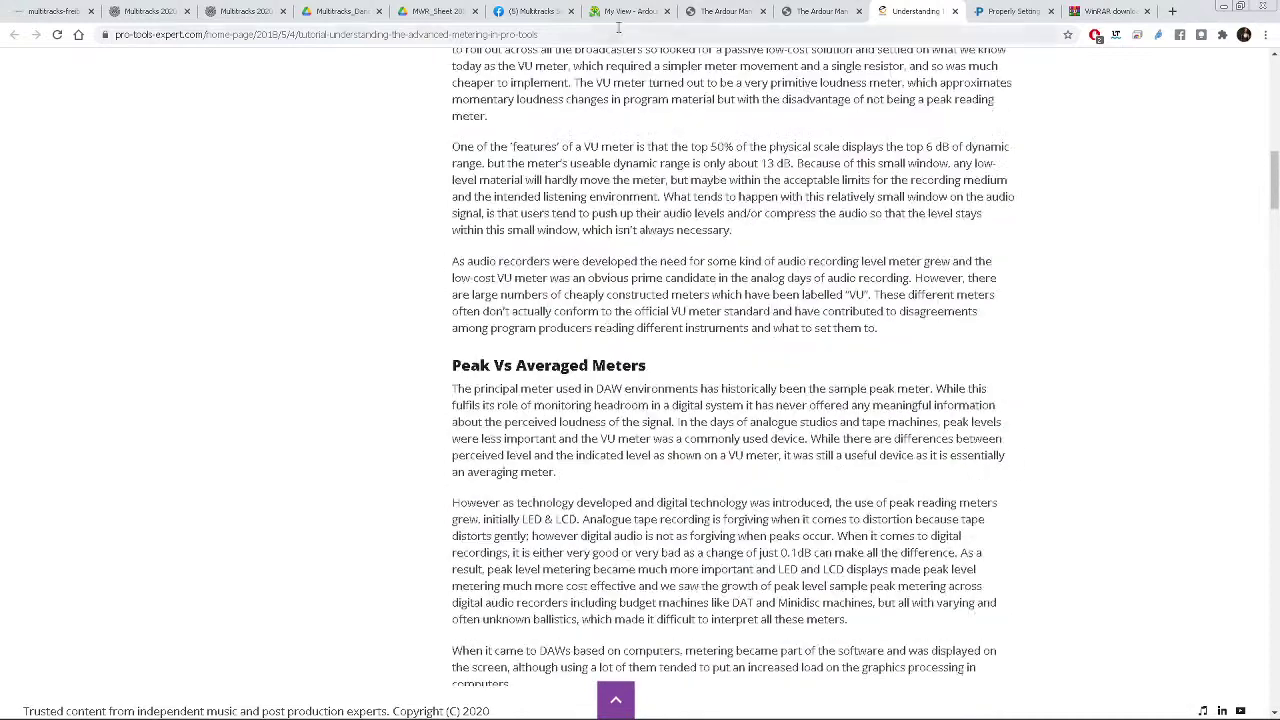
Switch to Ardour and examine the metering point and meter type options of the 01_Kick in track
left_click(998, 12)
left_click(926, 12)
key("alt+Tab")
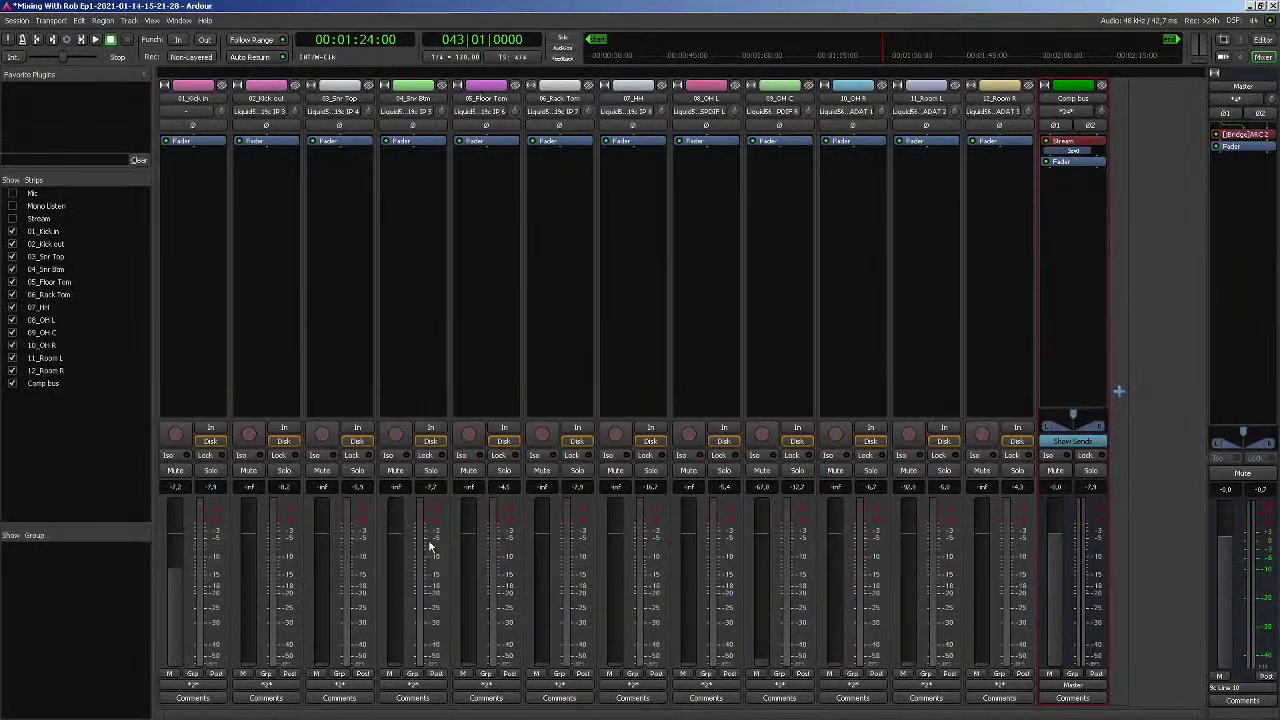
right_click(213, 565)
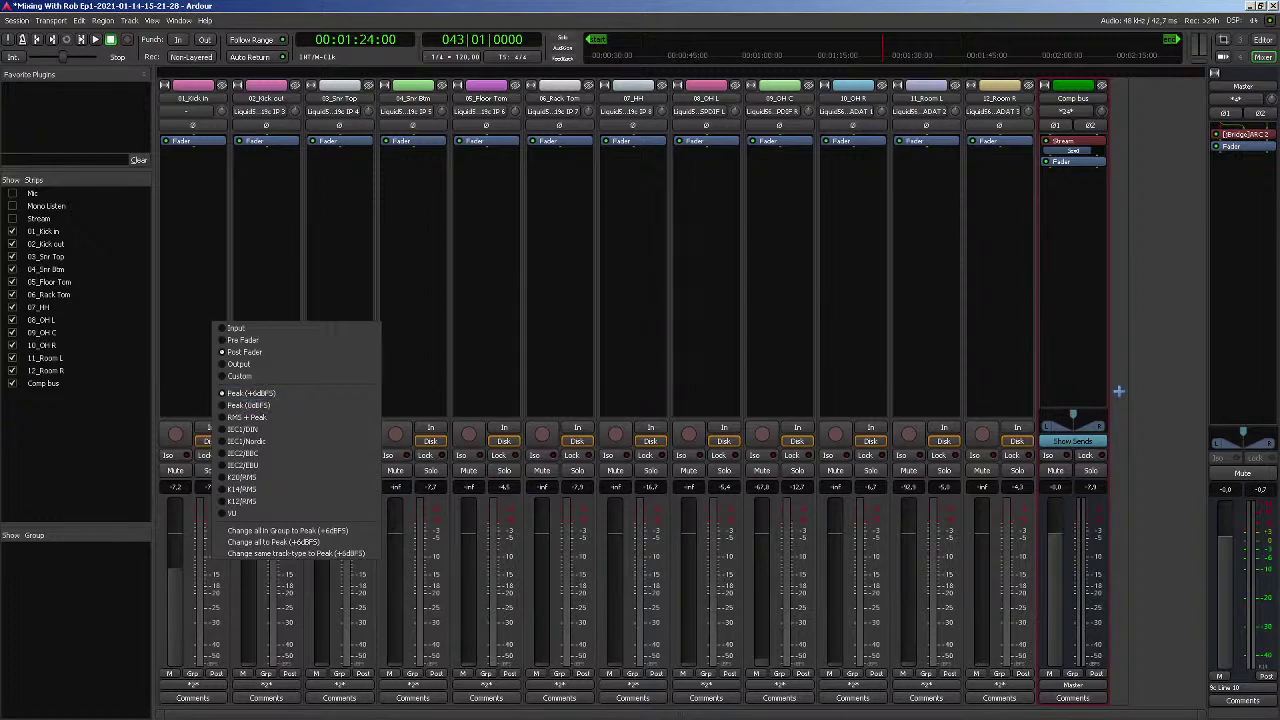
left_click(1118, 391)
Return to the browser and find the Ardour manual's Metering in Ardour page among the open pages
key("alt+Tab")
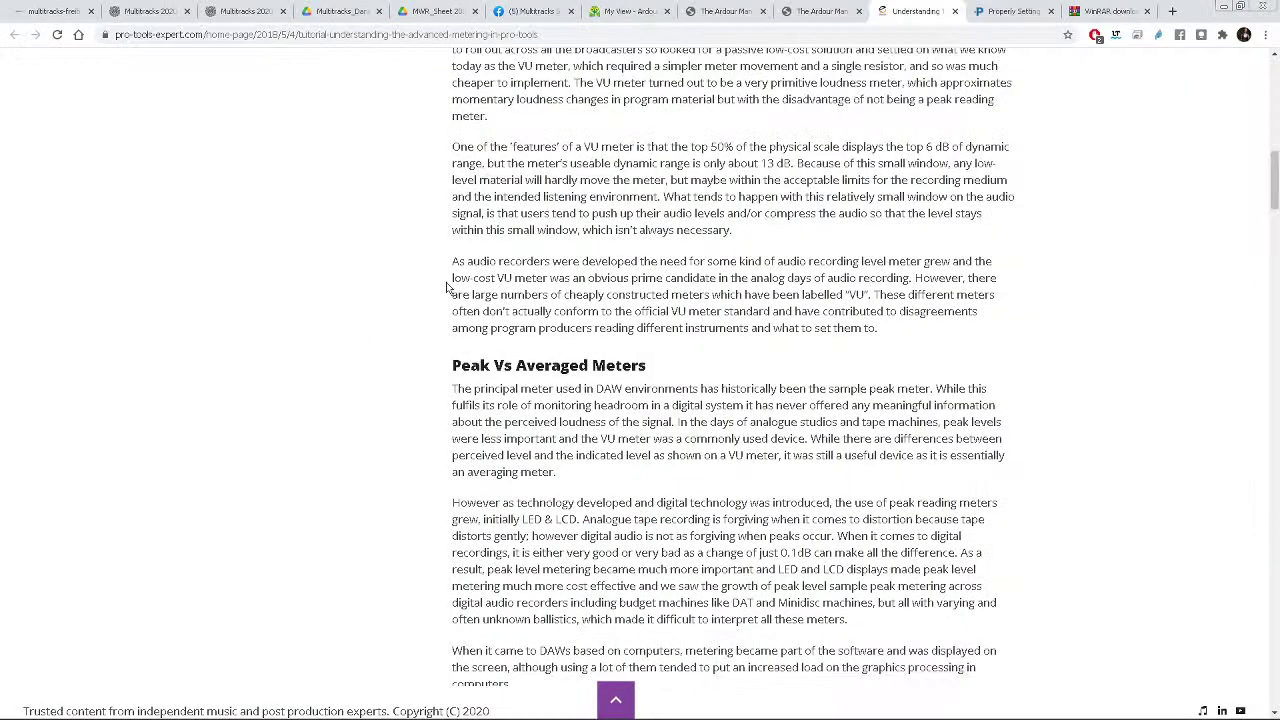
left_click(643, 12)
left_click(720, 13)
left_click(822, 12)
left_click(940, 12)
left_click(990, 12)
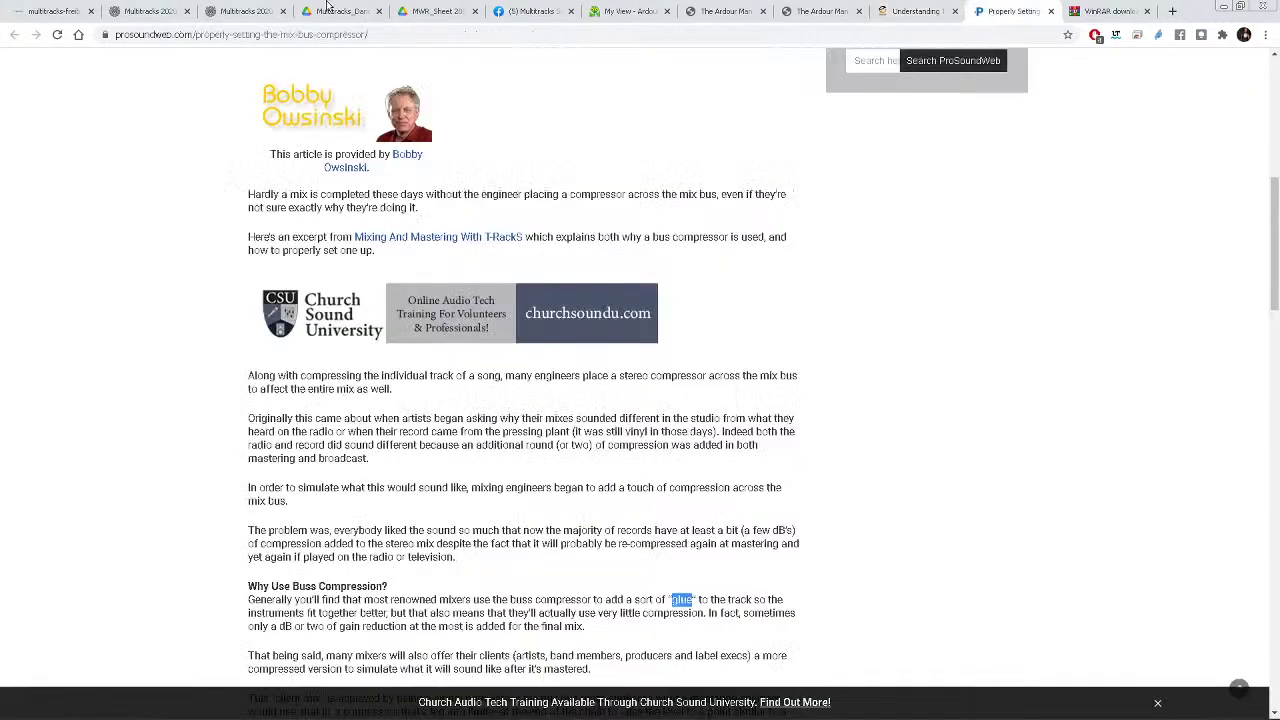
left_click(736, 14)
left_click(630, 14)
left_click(516, 14)
left_click(722, 14)
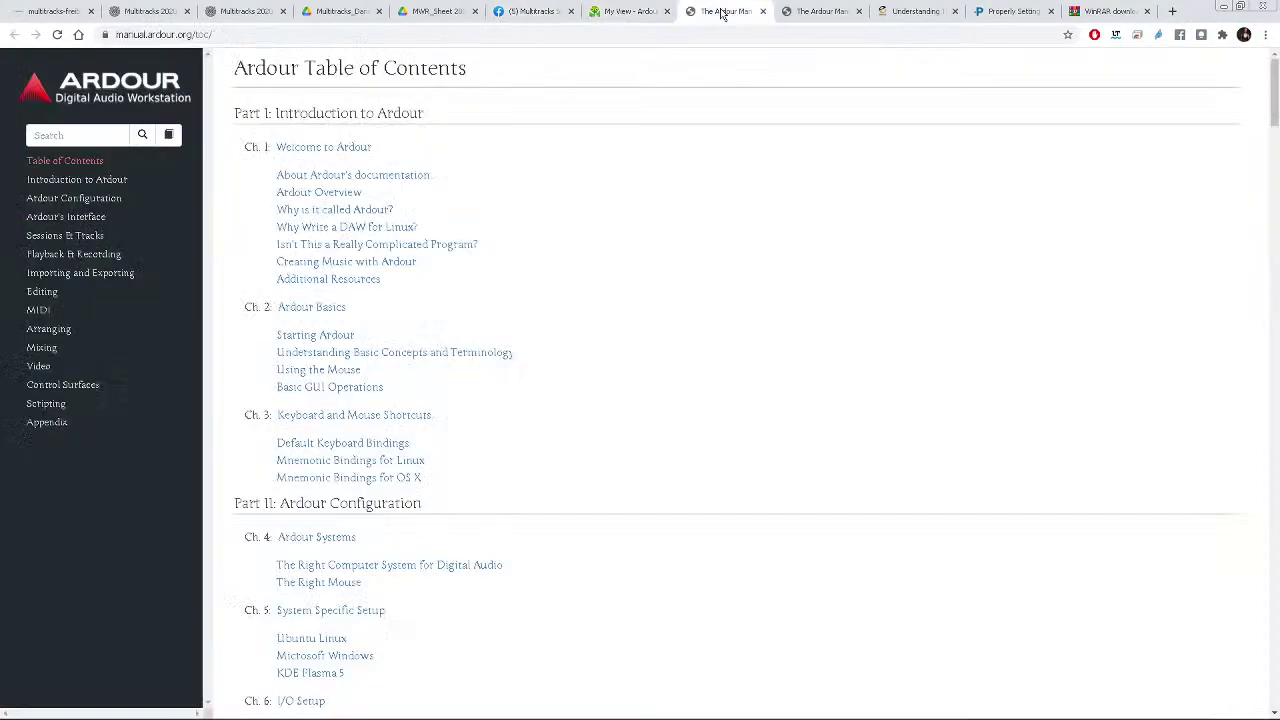
left_click(808, 14)
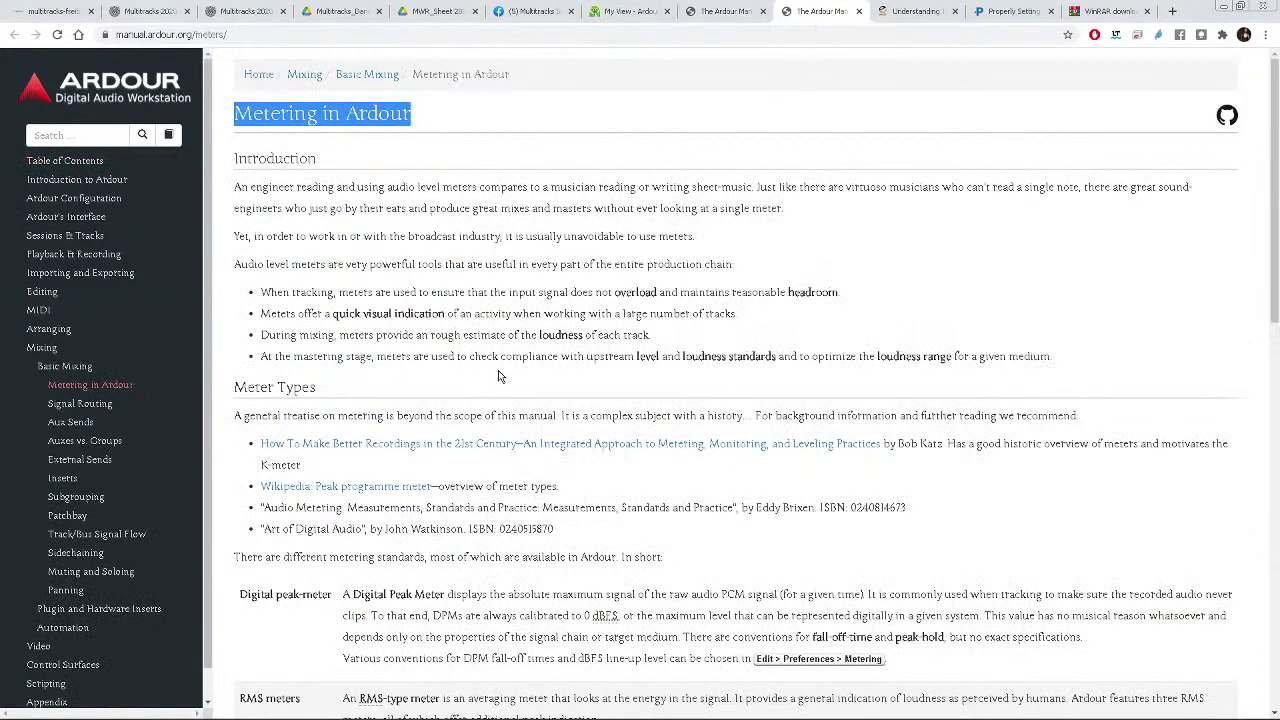
Open the recommended article "How To Make Better Recordings in the 21st Century" from the manual's Meter Types section
scroll(548, 443, "down", 1)
left_click_drag(238, 349, 345, 350)
left_click(330, 401)
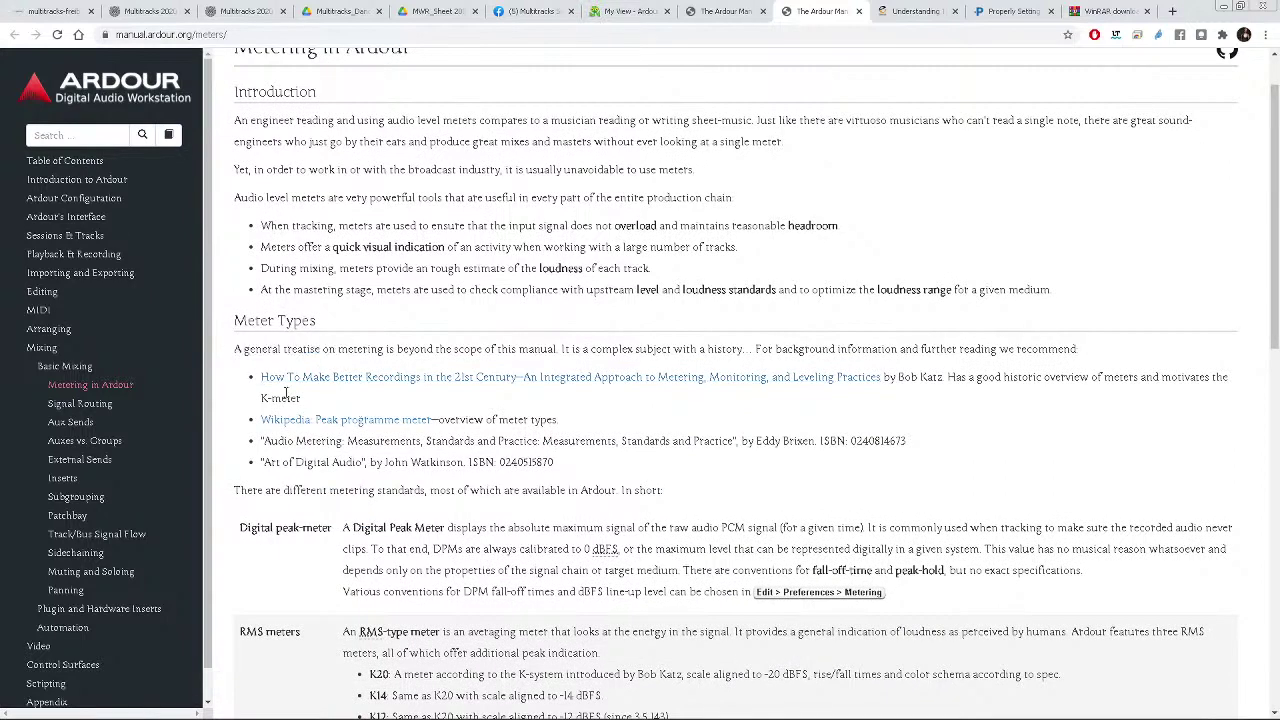
left_click(398, 380)
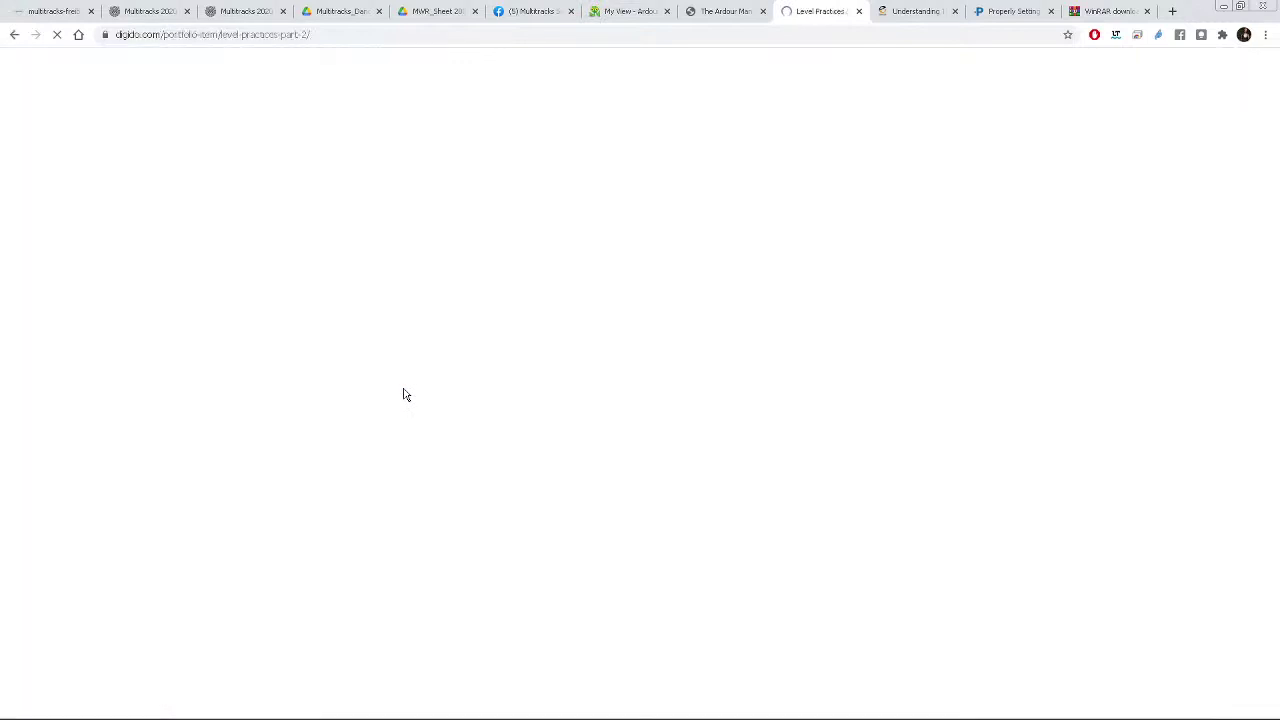
Read the article's sections on the history of the VU meter, its inconsistencies, and current-day levelling problems
scroll(525, 434, "down", 5)
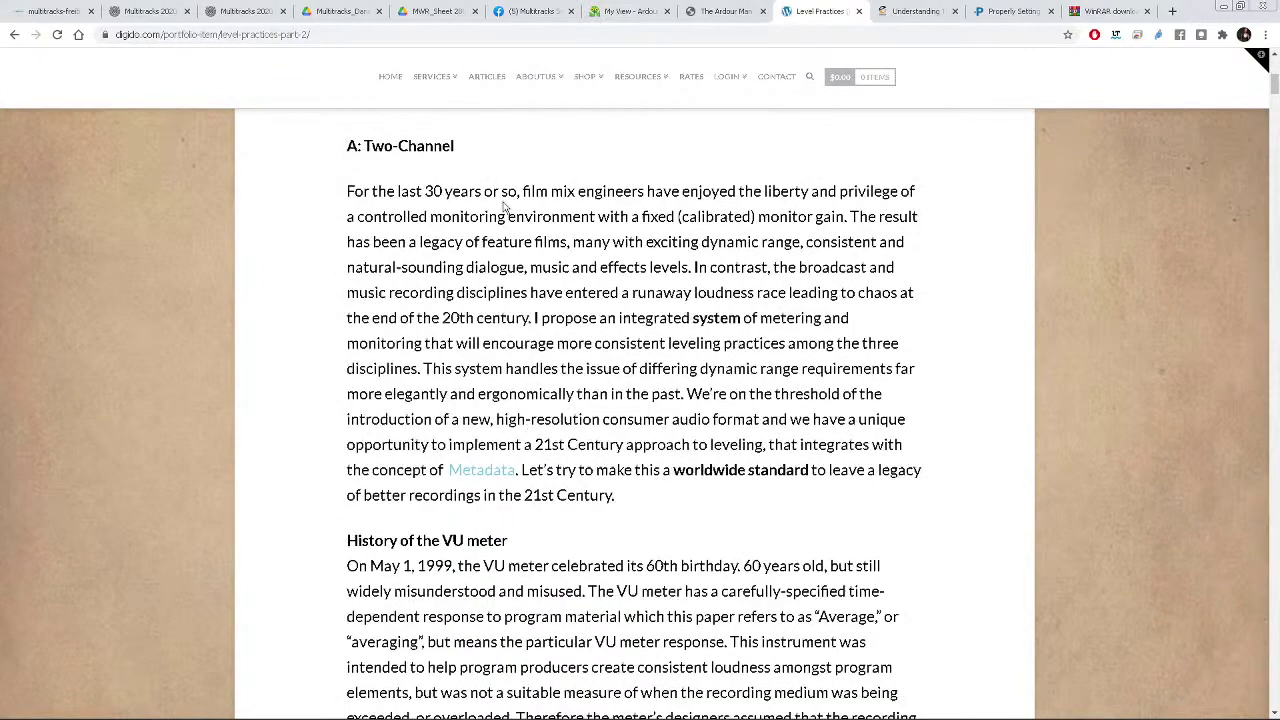
scroll(373, 216, "down", 2)
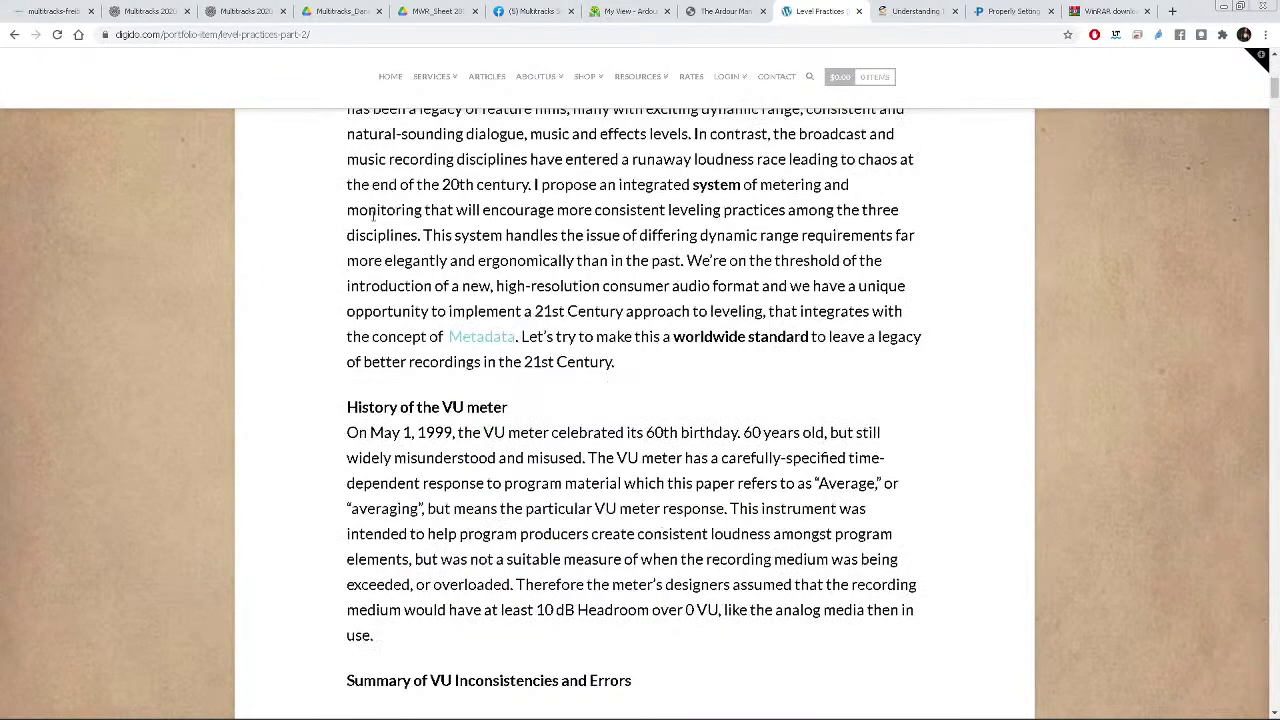
scroll(428, 452, "down", 2)
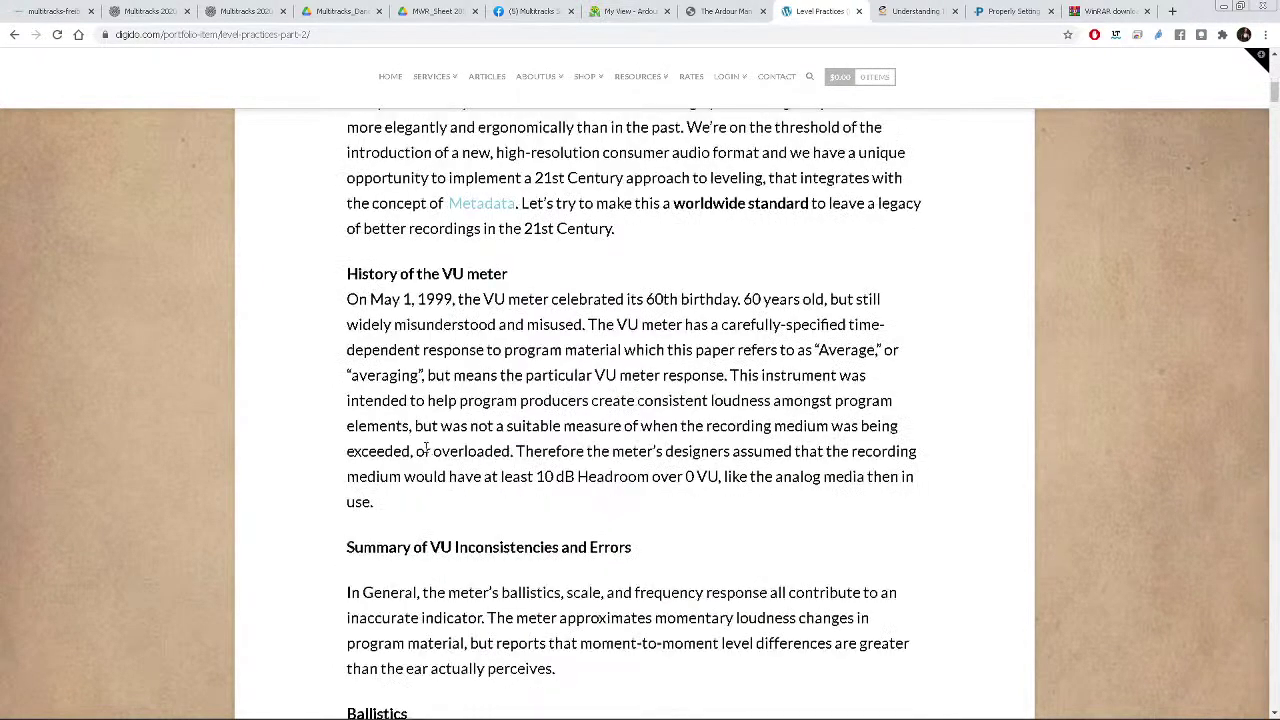
scroll(428, 450, "down", 2)
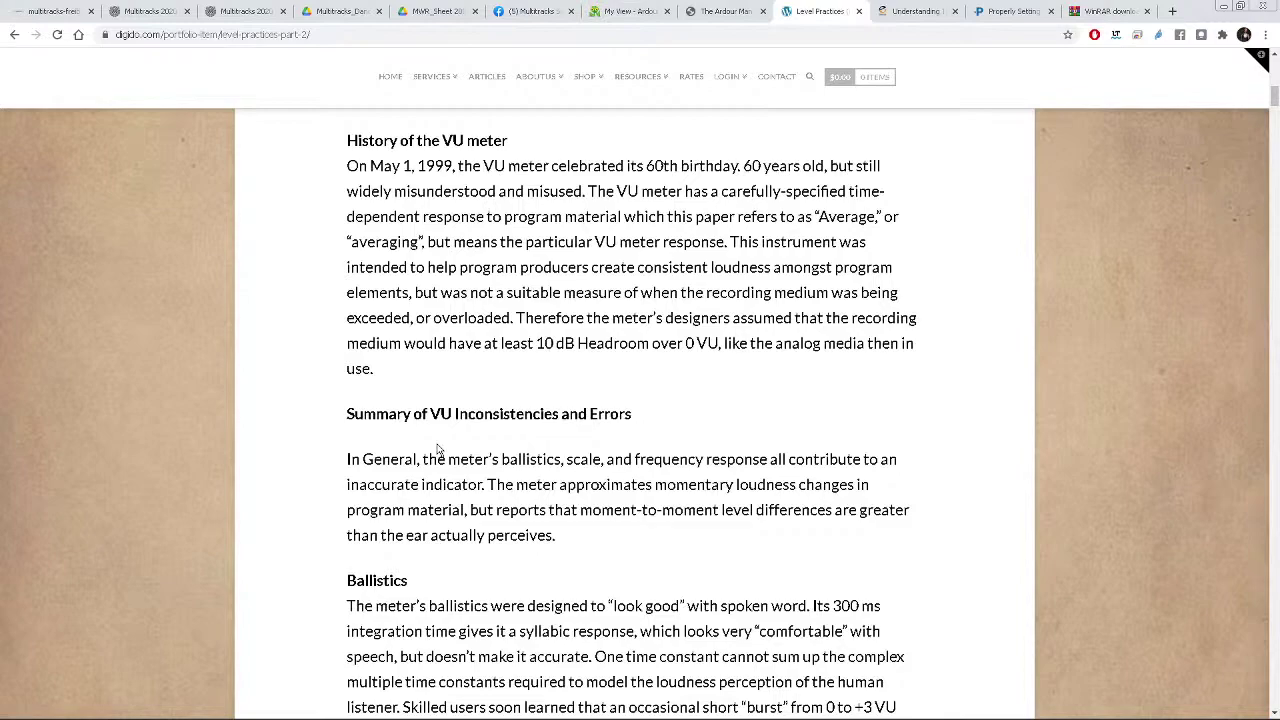
scroll(437, 450, "down", 9)
scroll(455, 400, "down", 5)
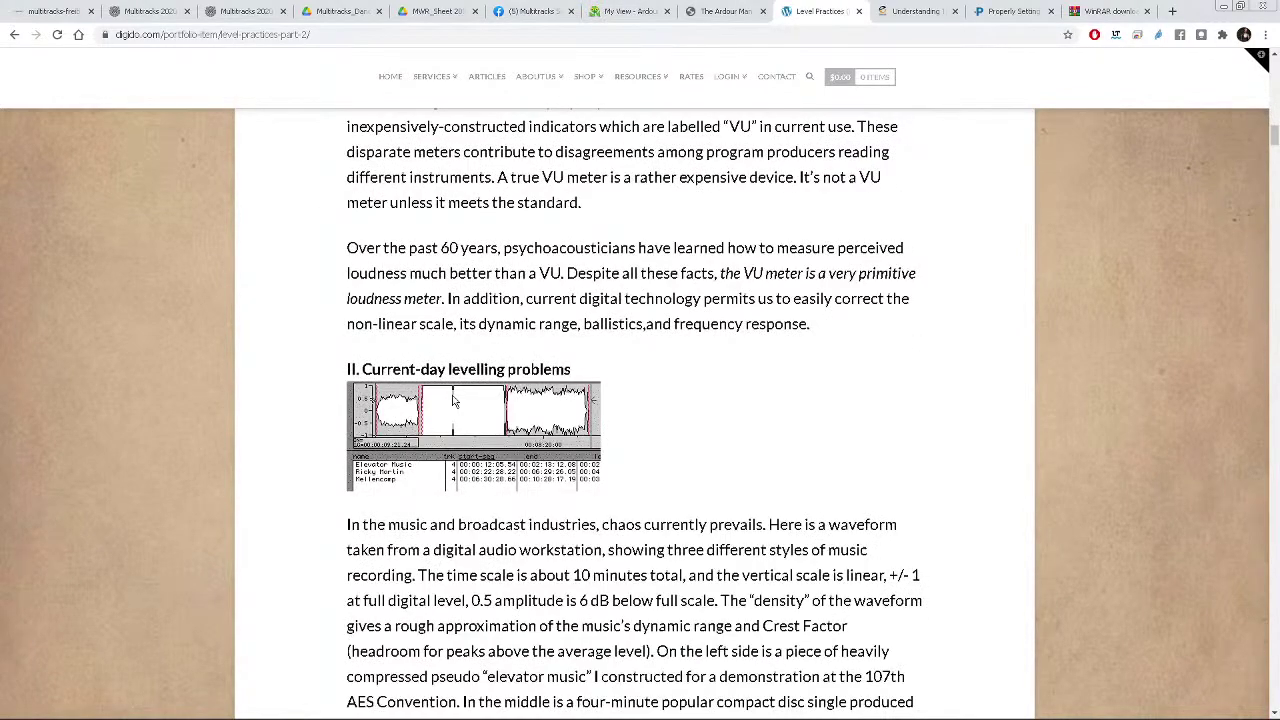
scroll(453, 400, "down", 7)
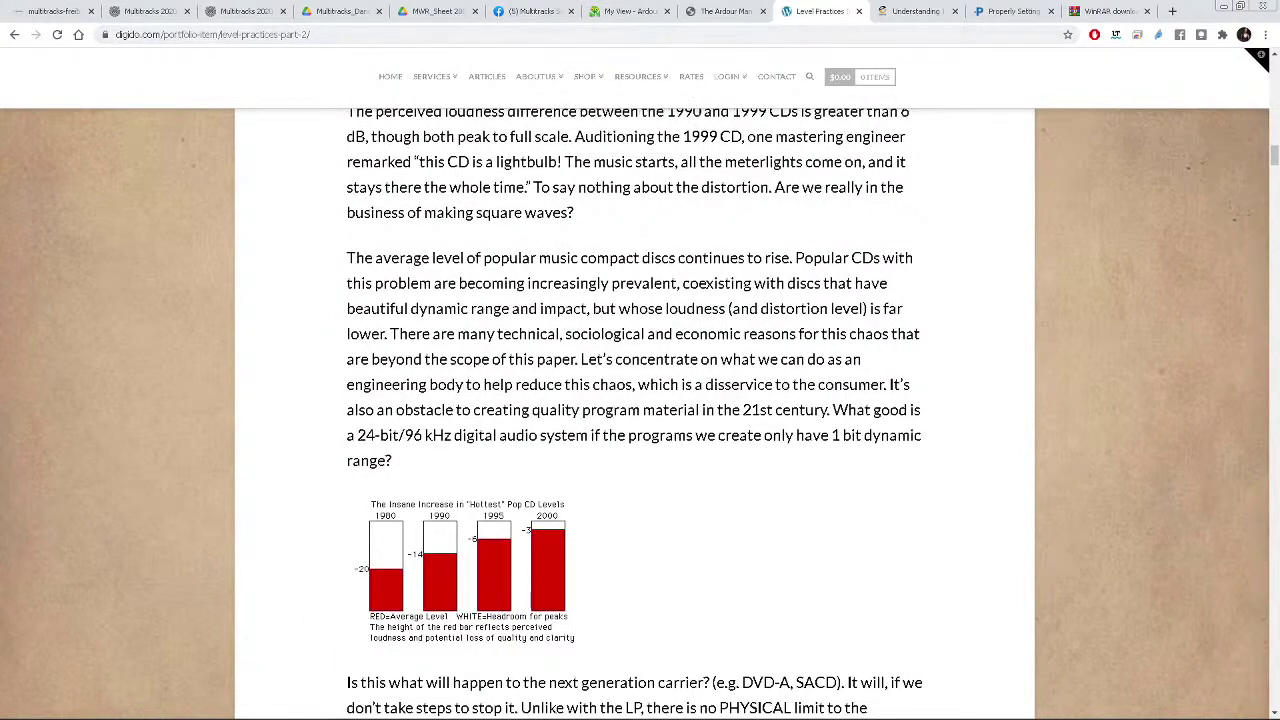
Switch to Ardour and examine the meter type options of the 02_Kick out track
key("alt+Tab")
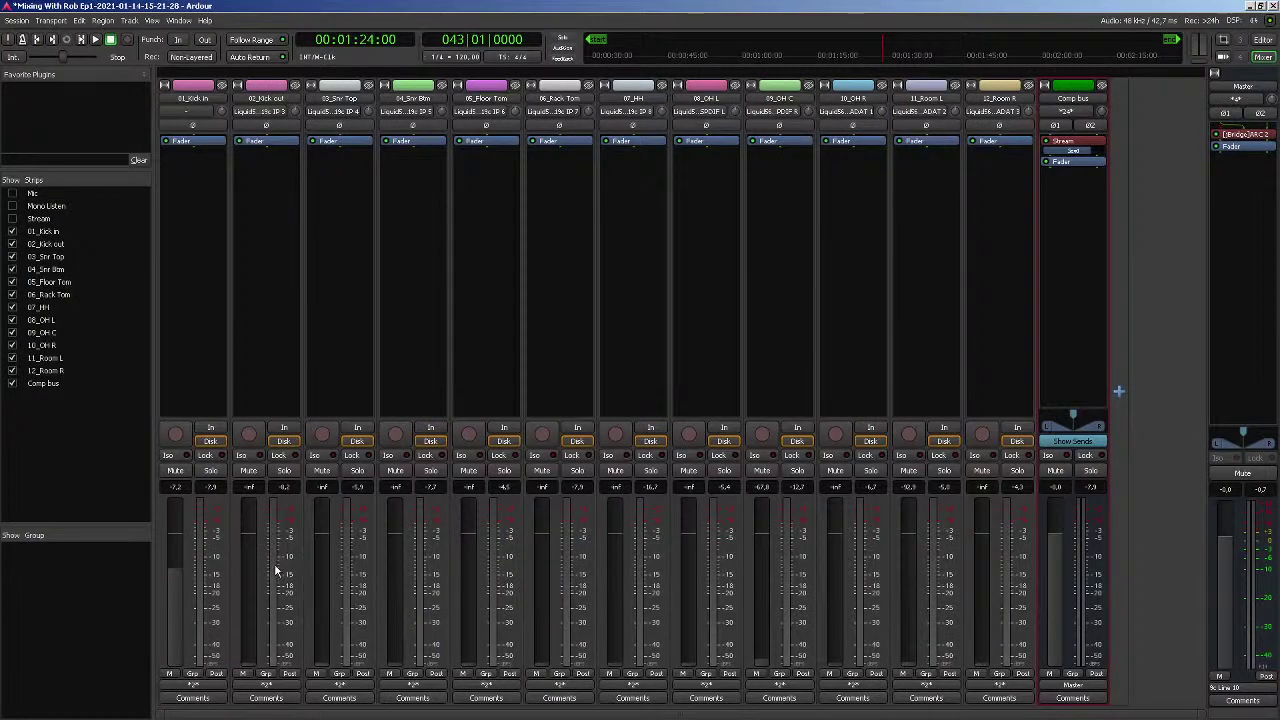
right_click(287, 571)
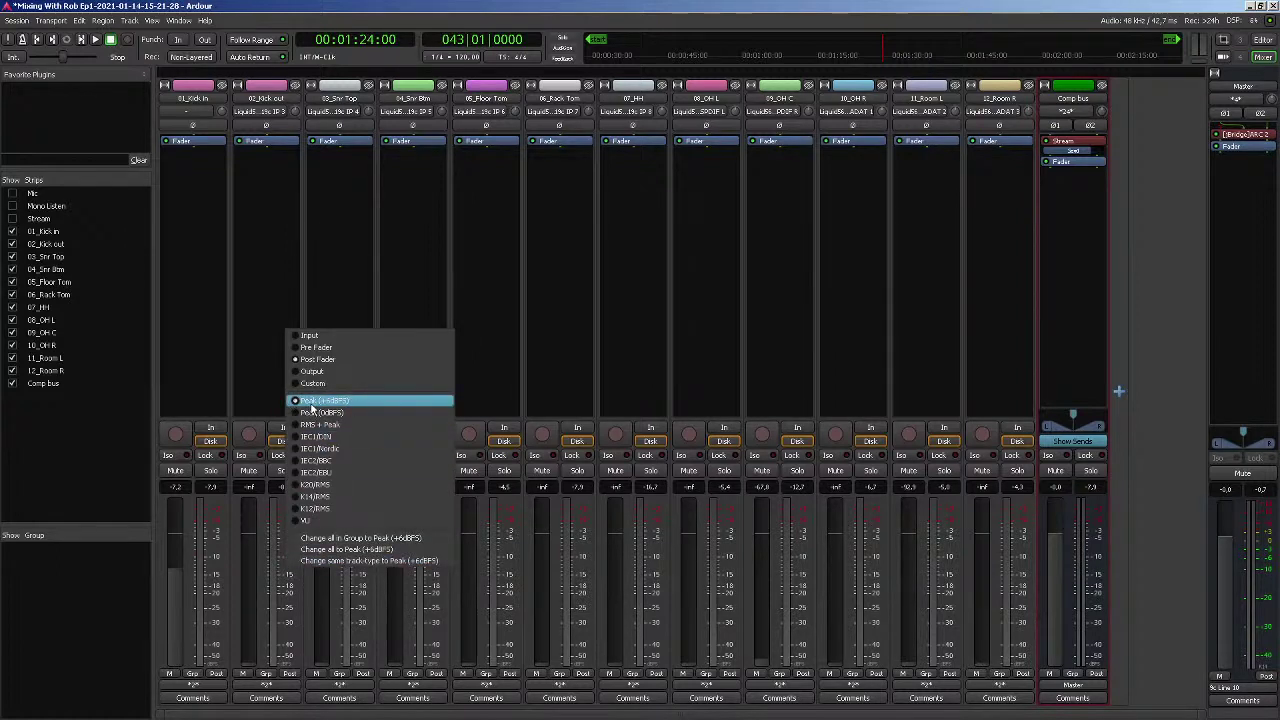
left_click(1262, 550)
Switch the Master meter to K20/RMS and back to K14/RMS, and check its meter type options again
right_click(1262, 550)
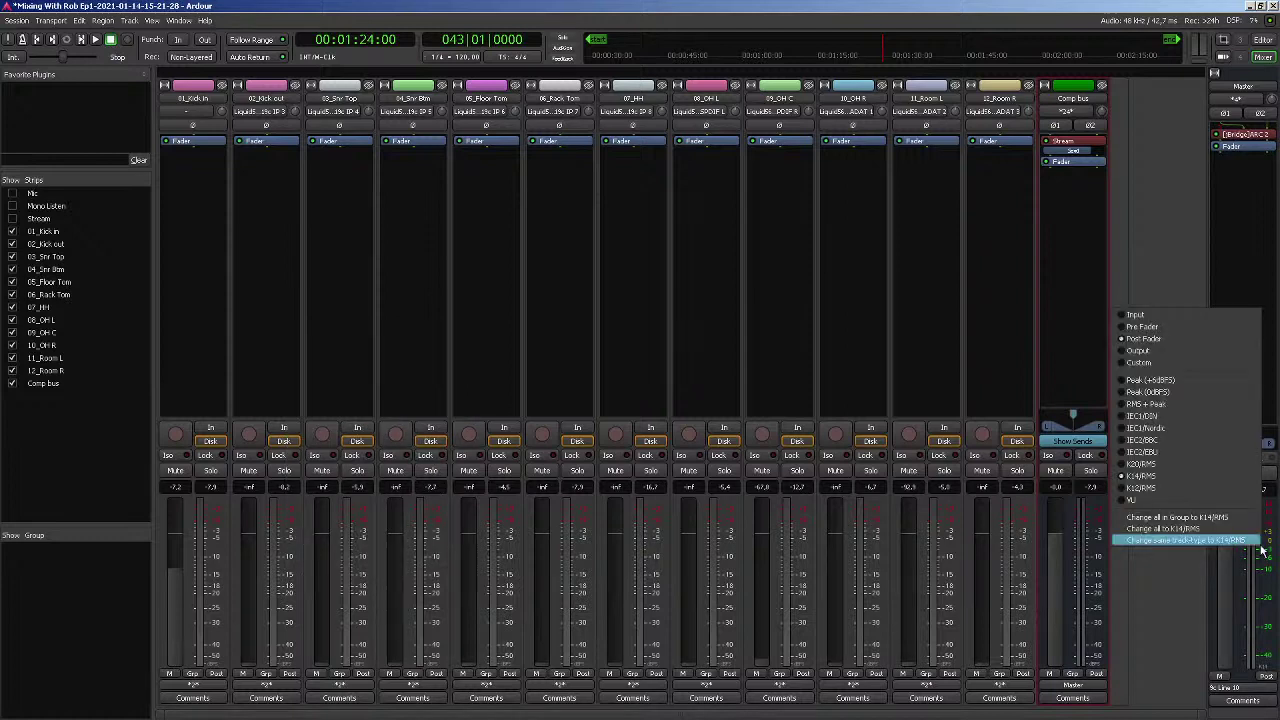
left_click(1150, 466)
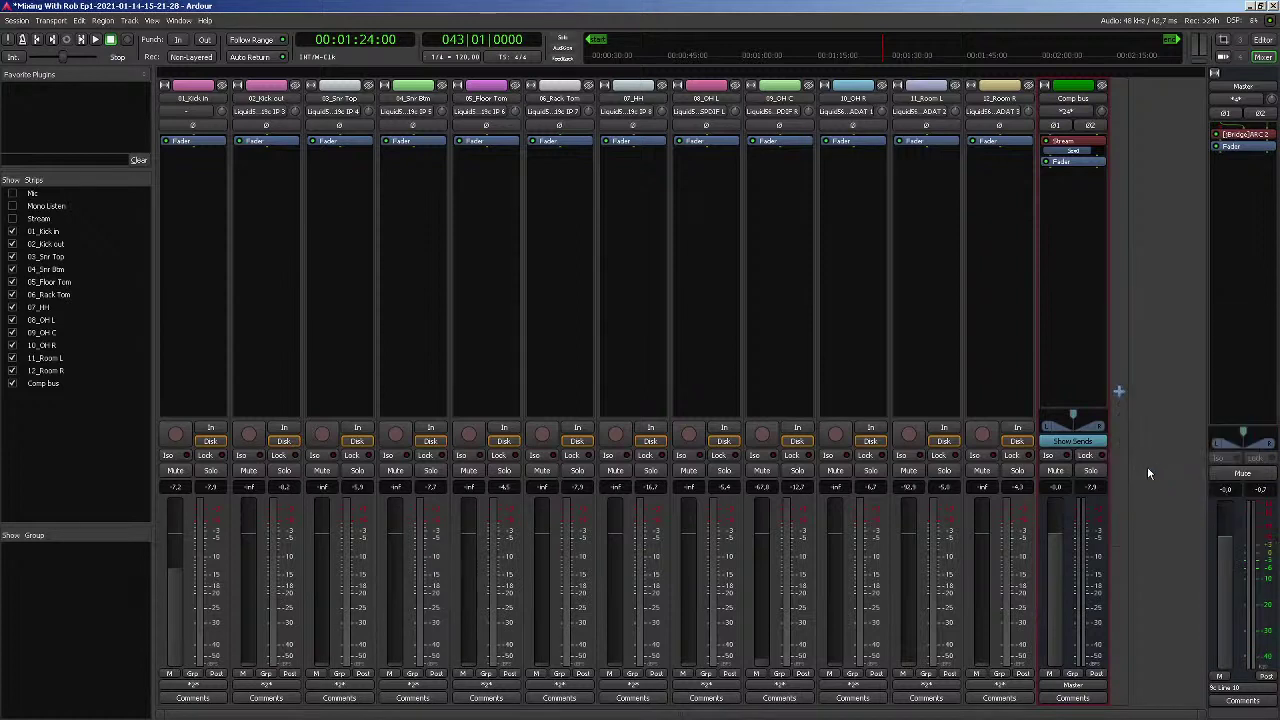
right_click(1263, 578)
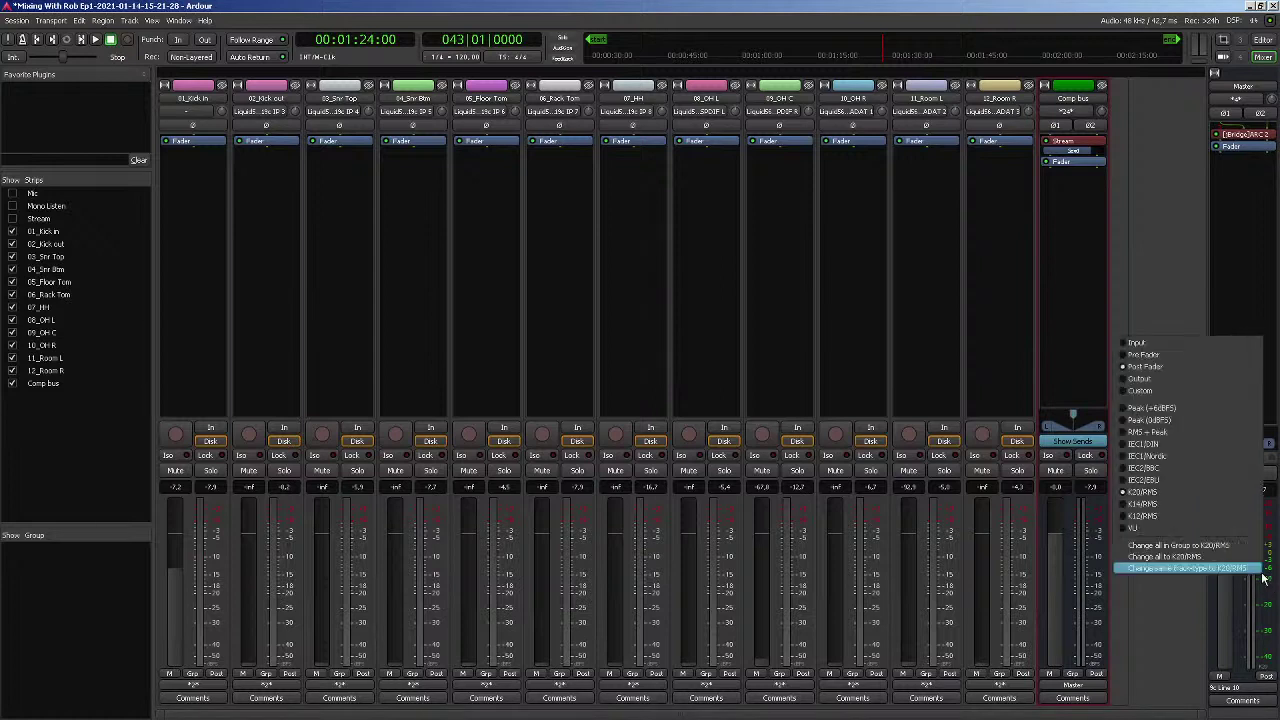
left_click(1170, 505)
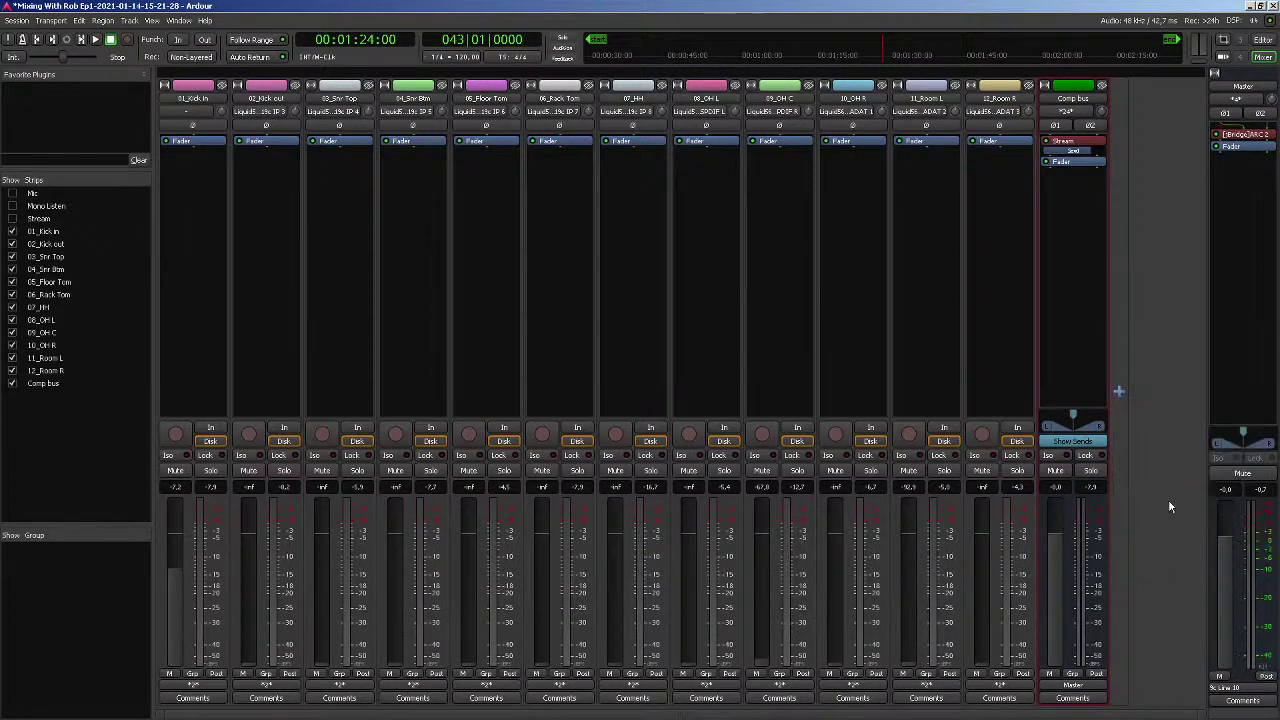
right_click(1263, 561)
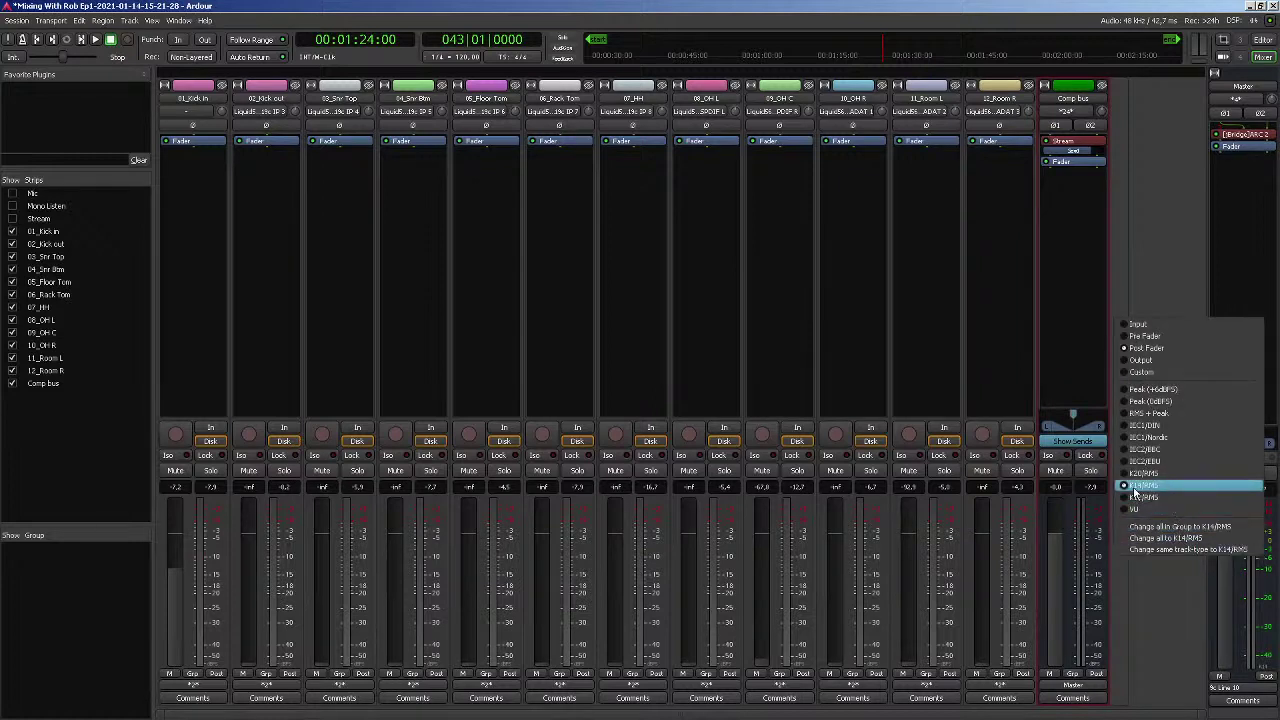
key("Escape")
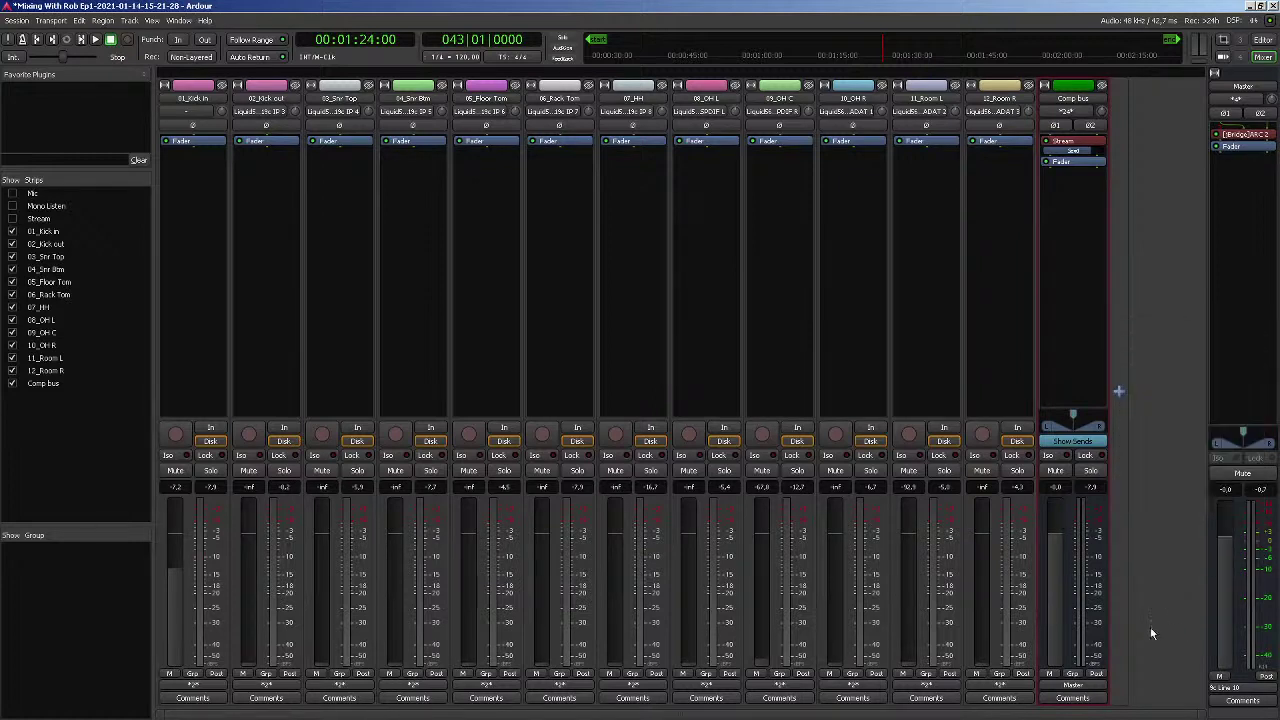
Switch the 03_Snr Top track's meter to Peak (0dBFS) and back to Peak (+6dBFS)
right_click(362, 570)
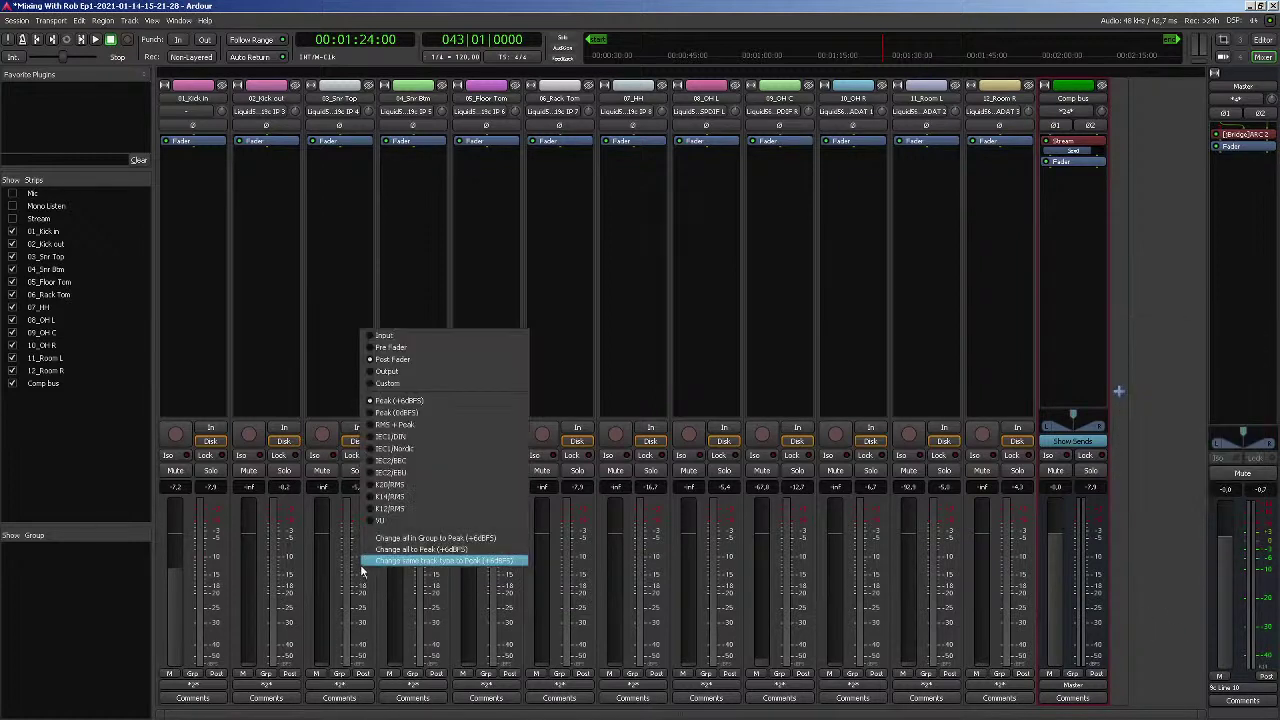
left_click(391, 414)
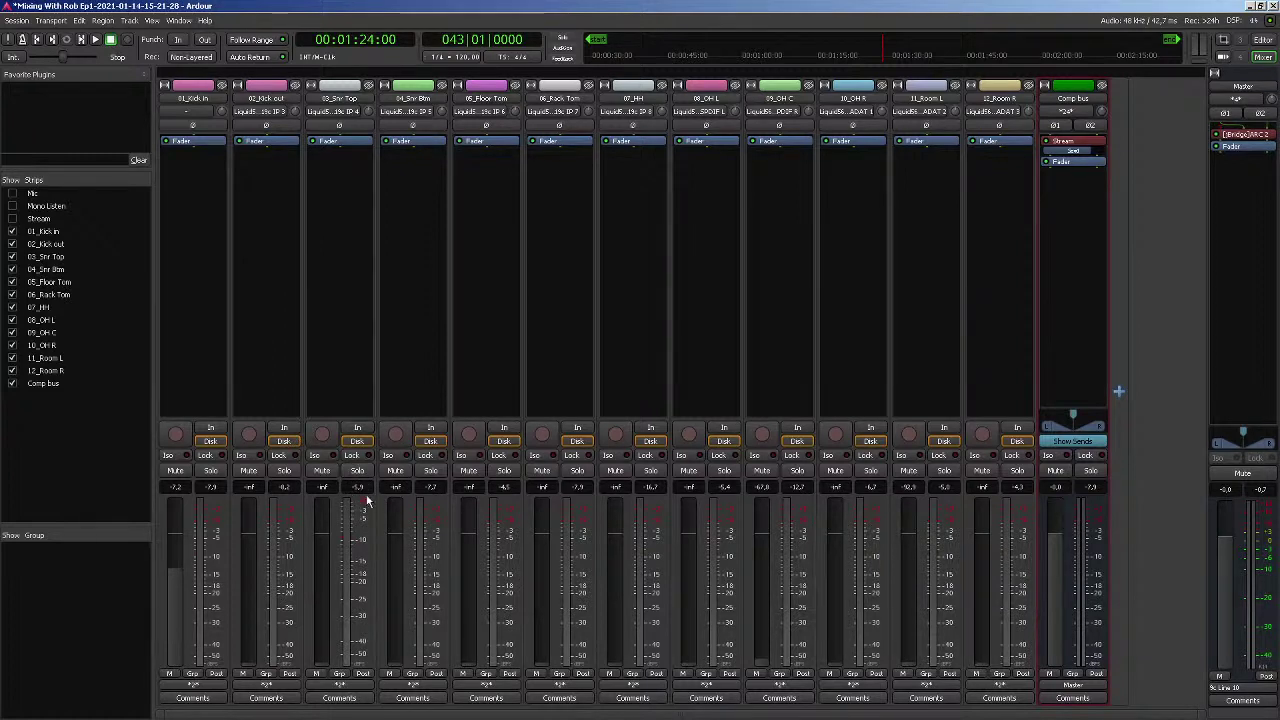
right_click(363, 531)
left_click(421, 366)
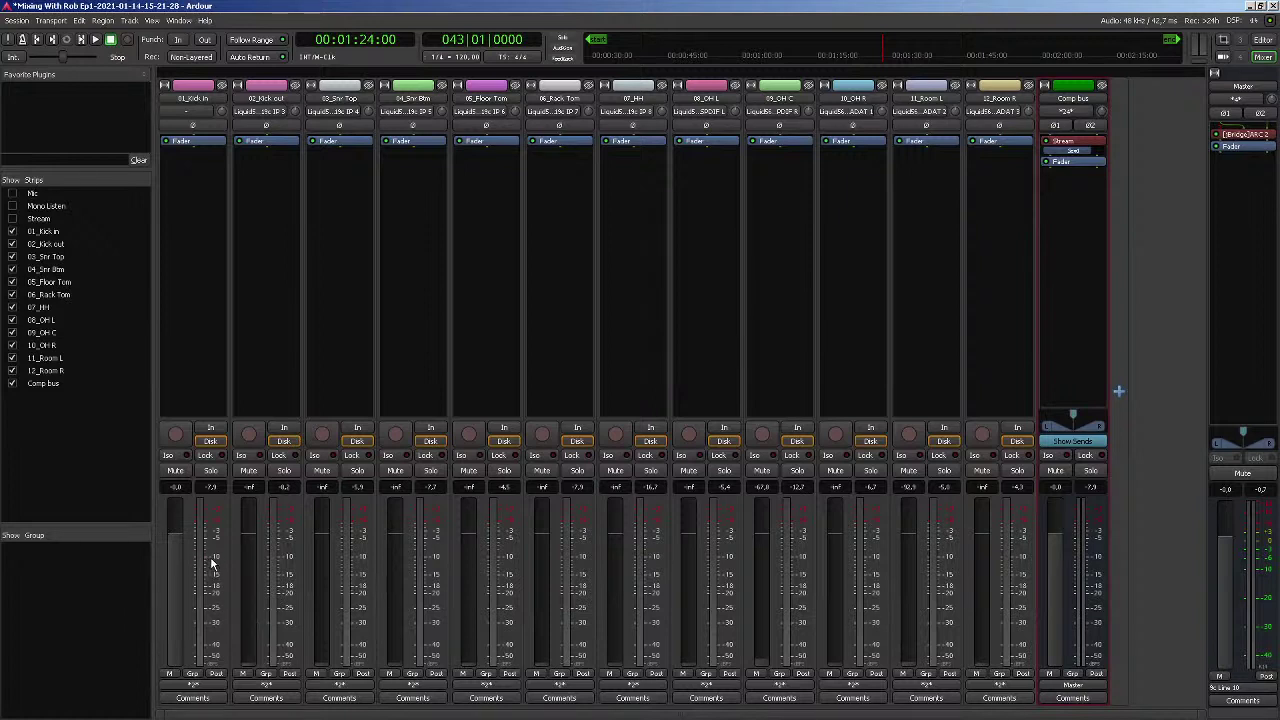
During playback, raise the 01_Kick in fader to about 3.7 dB, lower it to about 1.1 dB and reset it to 0 dB
key("space")
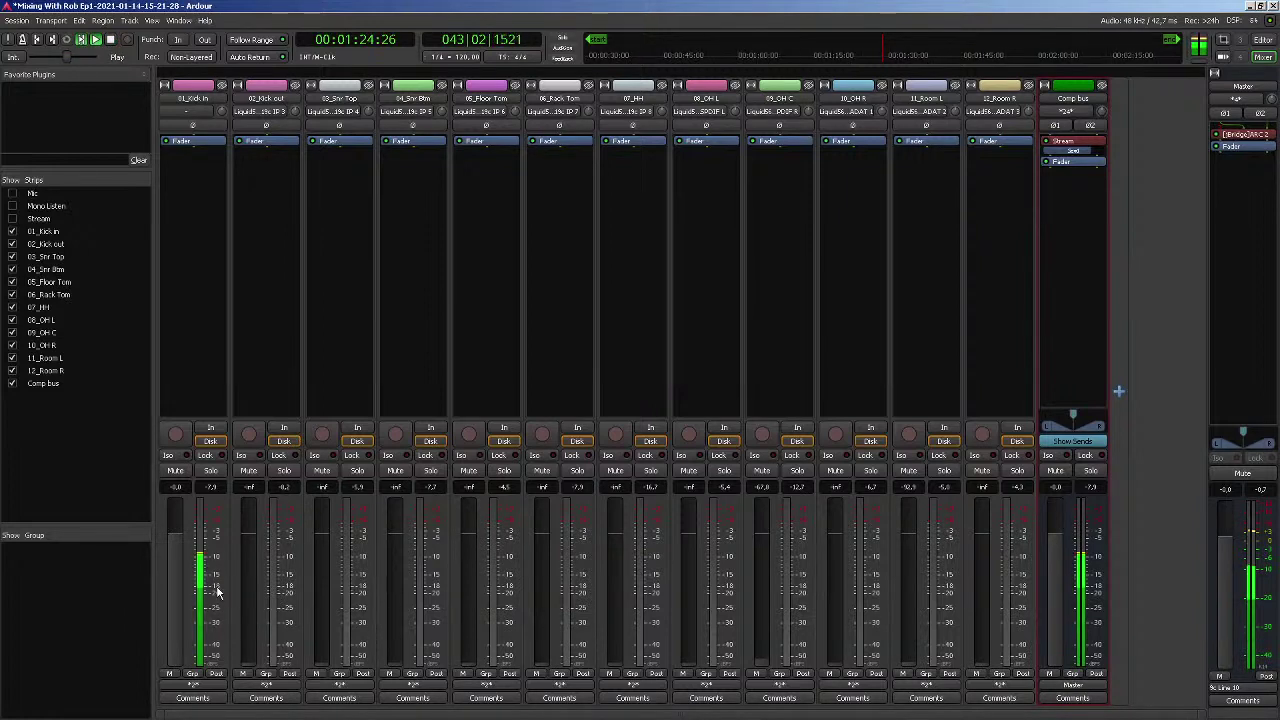
left_click(179, 548, "shift")
left_click_drag(179, 548, 180, 538)
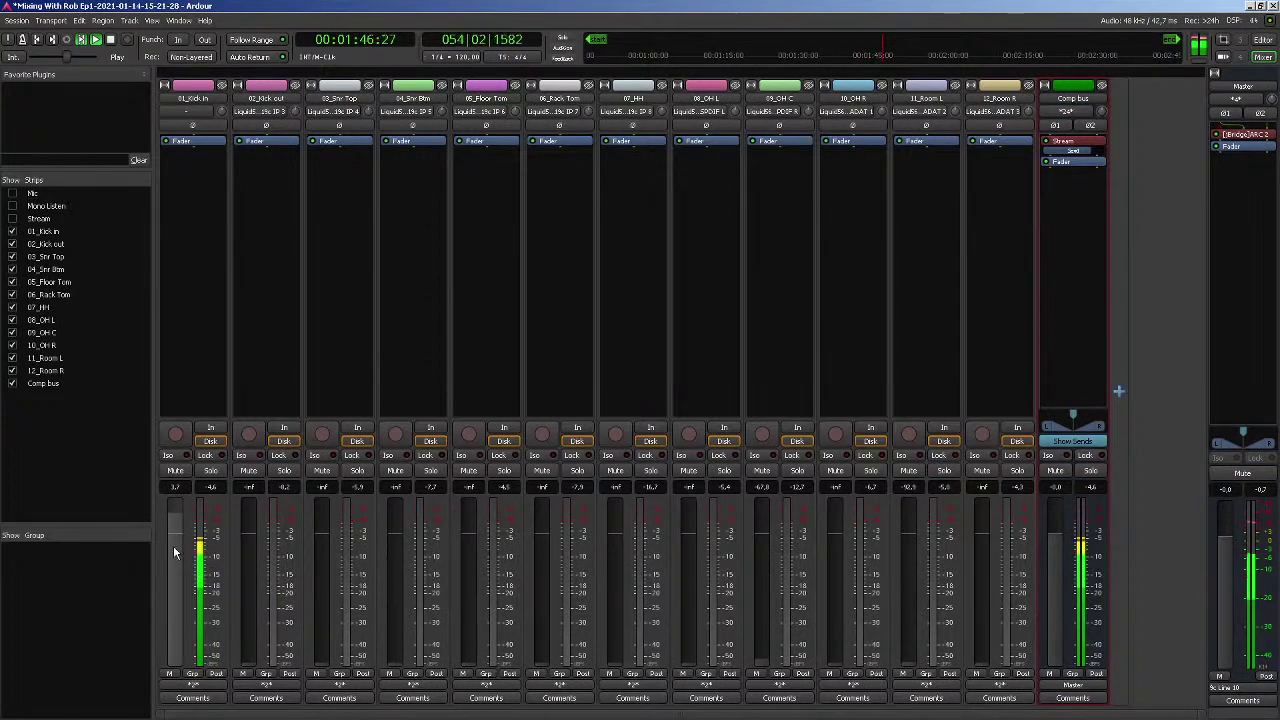
left_click_drag(173, 548, 175, 561)
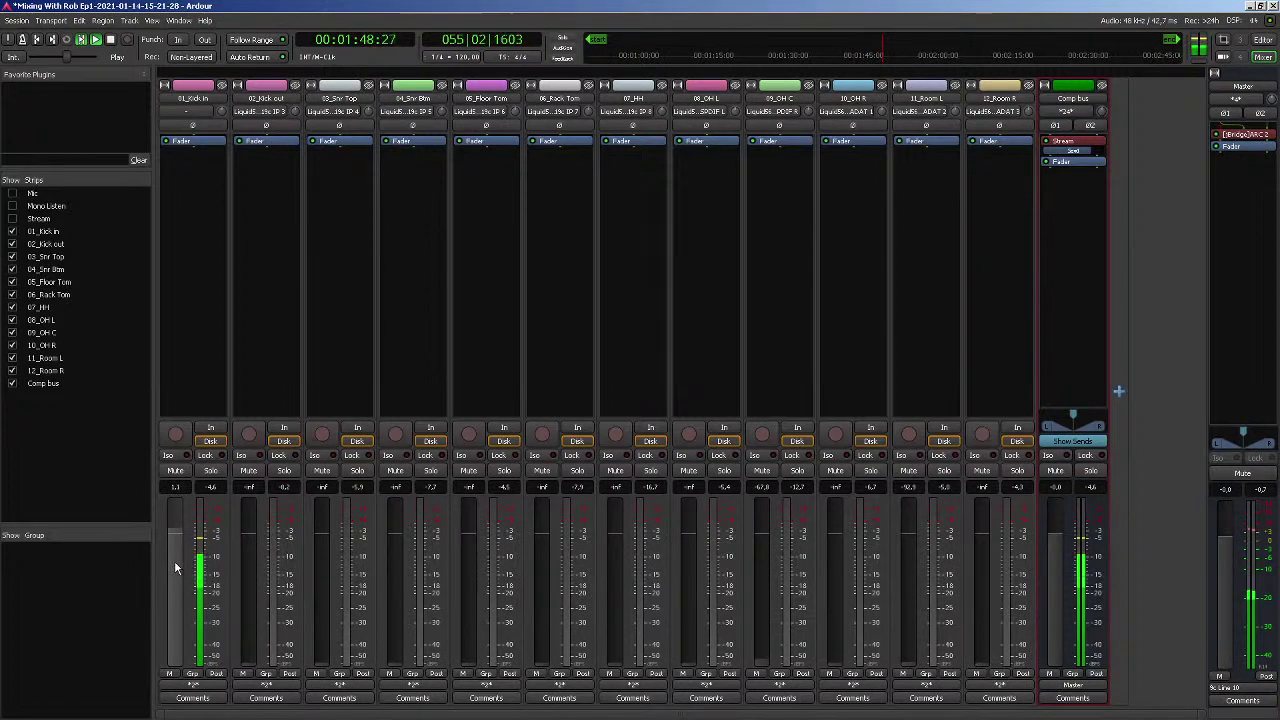
left_click(175, 566, "shift")
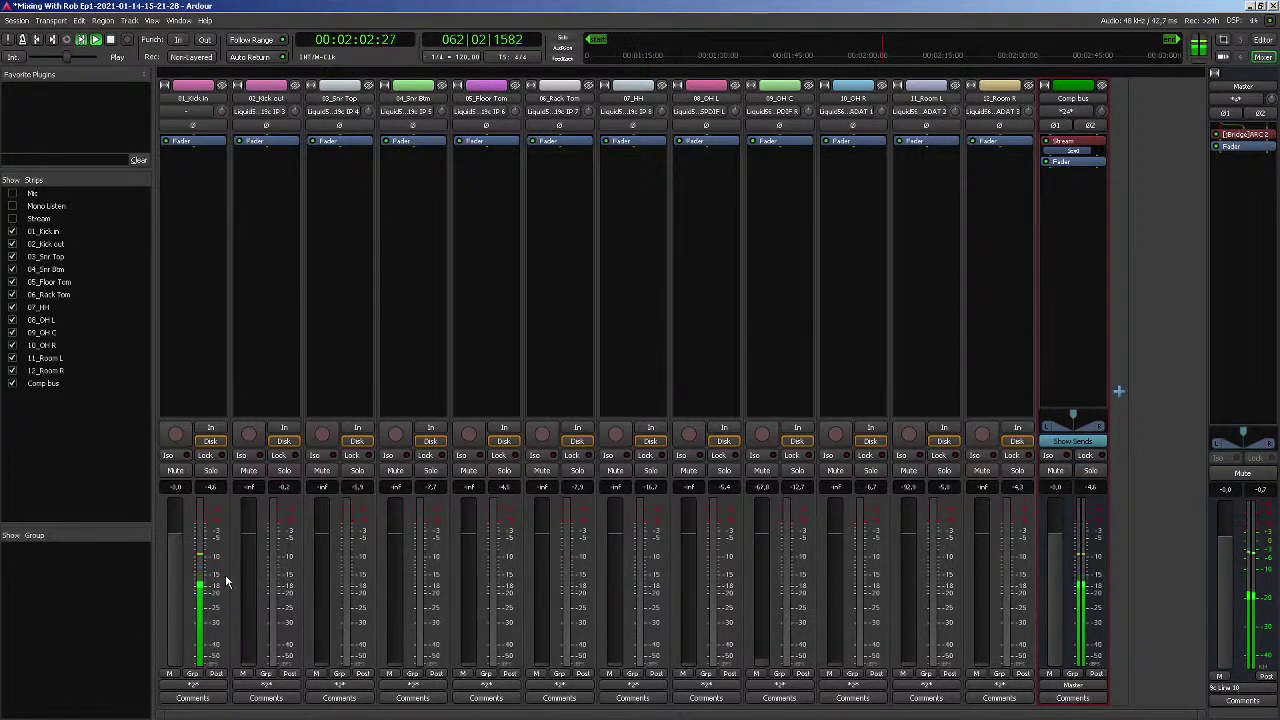
key("space")
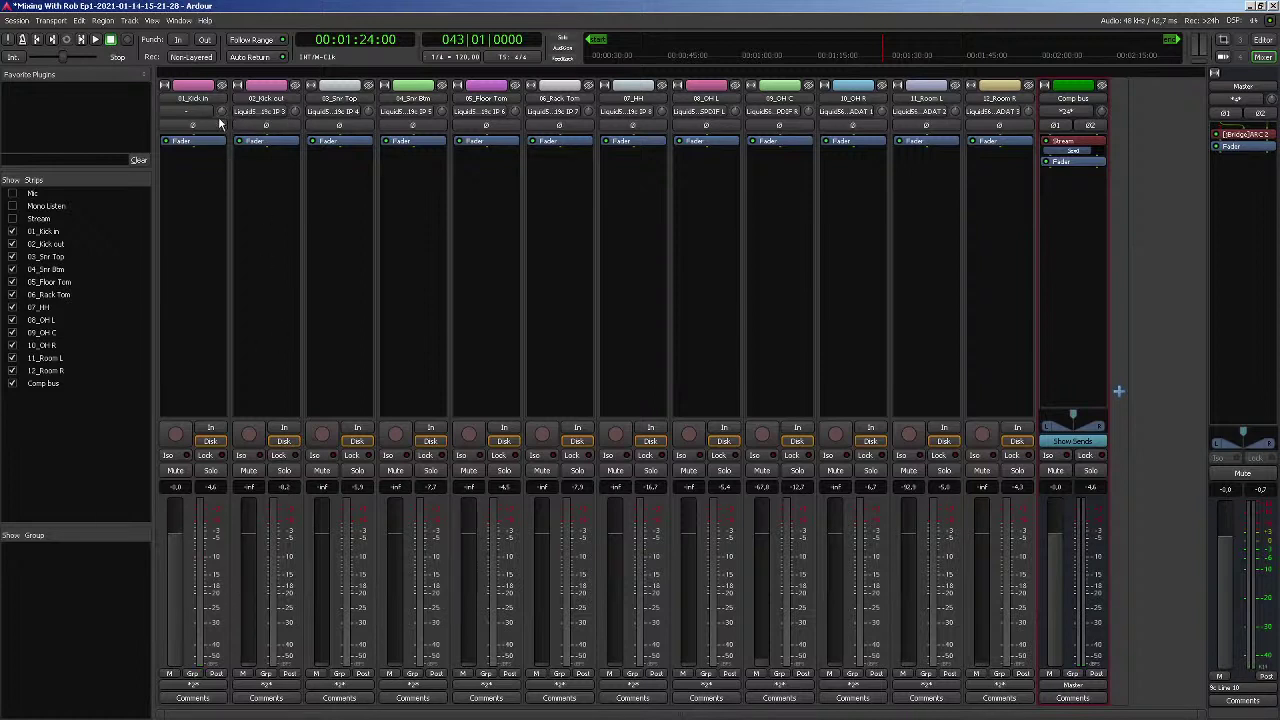
Reset the 02_Kick out fader to 0 dB, then pull it fully down and lower the 01_Kick in fader to about -73.6 dB
mouse_move(224, 108)
left_click(248, 571, "shift")
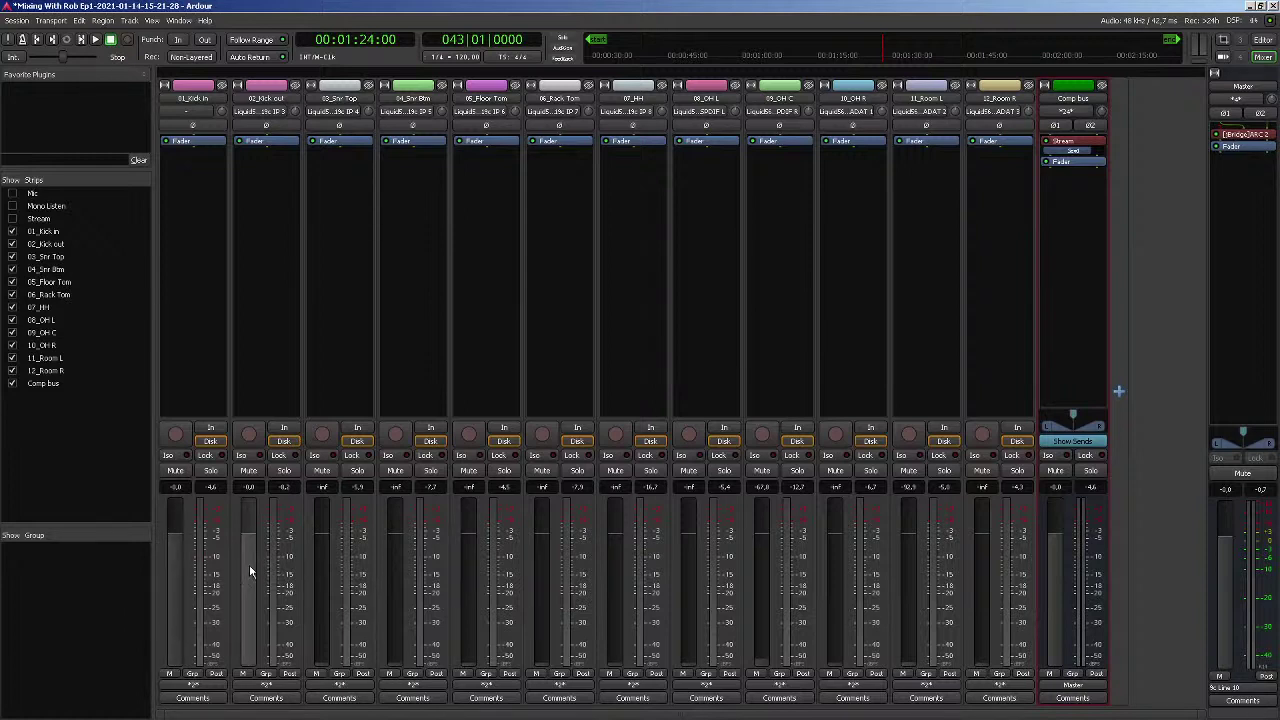
left_click_drag(252, 549, 219, 632)
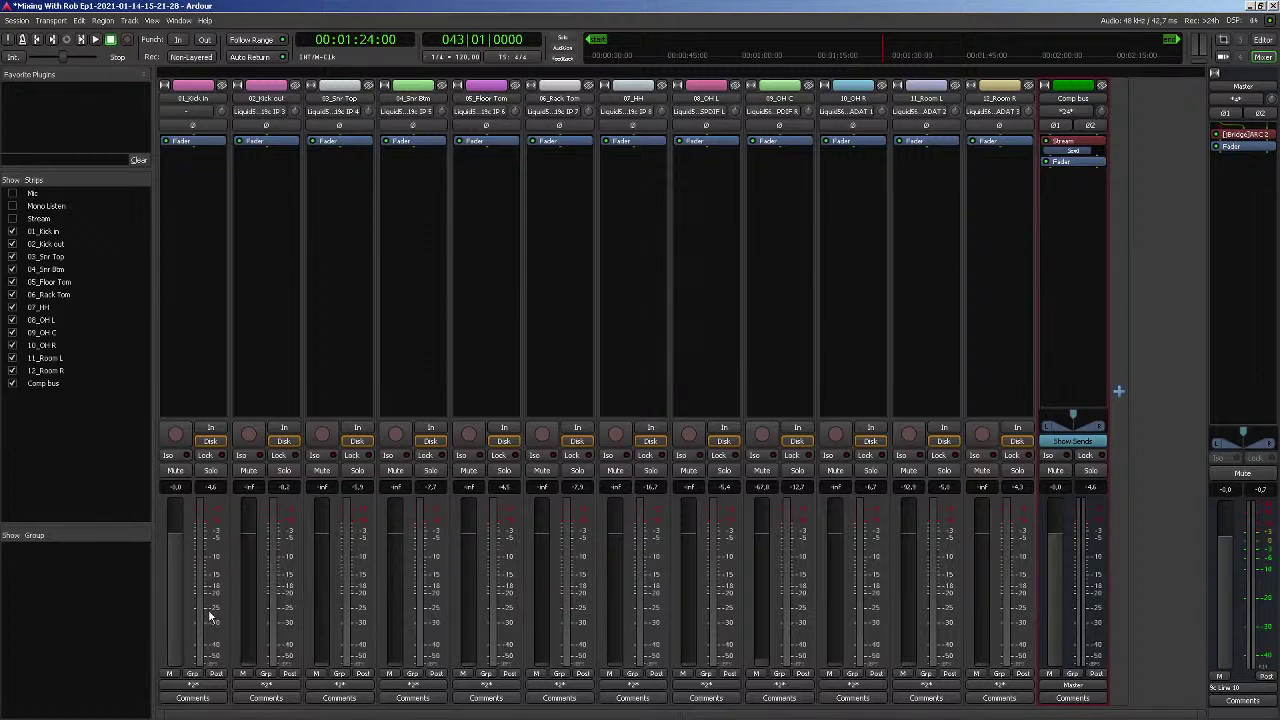
left_click_drag(179, 544, 180, 662)
Set the metering point of the six tracks from 01_Kick in to 06_Rack Tom to Pre Fader and start playback
left_click(216, 673)
left_click(232, 664)
left_click(289, 674)
left_click(300, 662)
left_click(362, 674)
left_click(375, 662)
left_click(434, 674)
left_click(447, 662)
left_click(508, 674)
left_click(518, 664)
left_click(582, 680)
key("space")
left_click(592, 669)
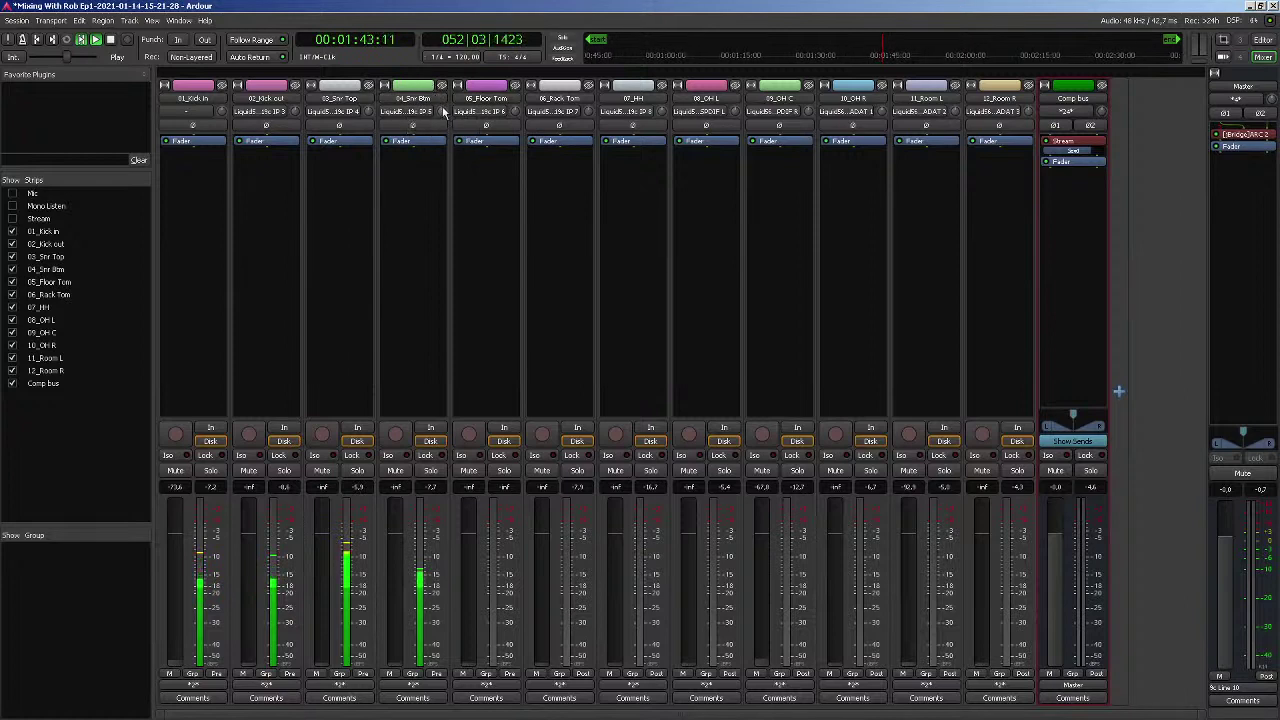
Adjust the input trims of 04_Snr Btm and 03_Snr Top during playback, and pull the 04_Snr Btm fader fully down
key("space")
left_click_drag(441, 114, 440, 136)
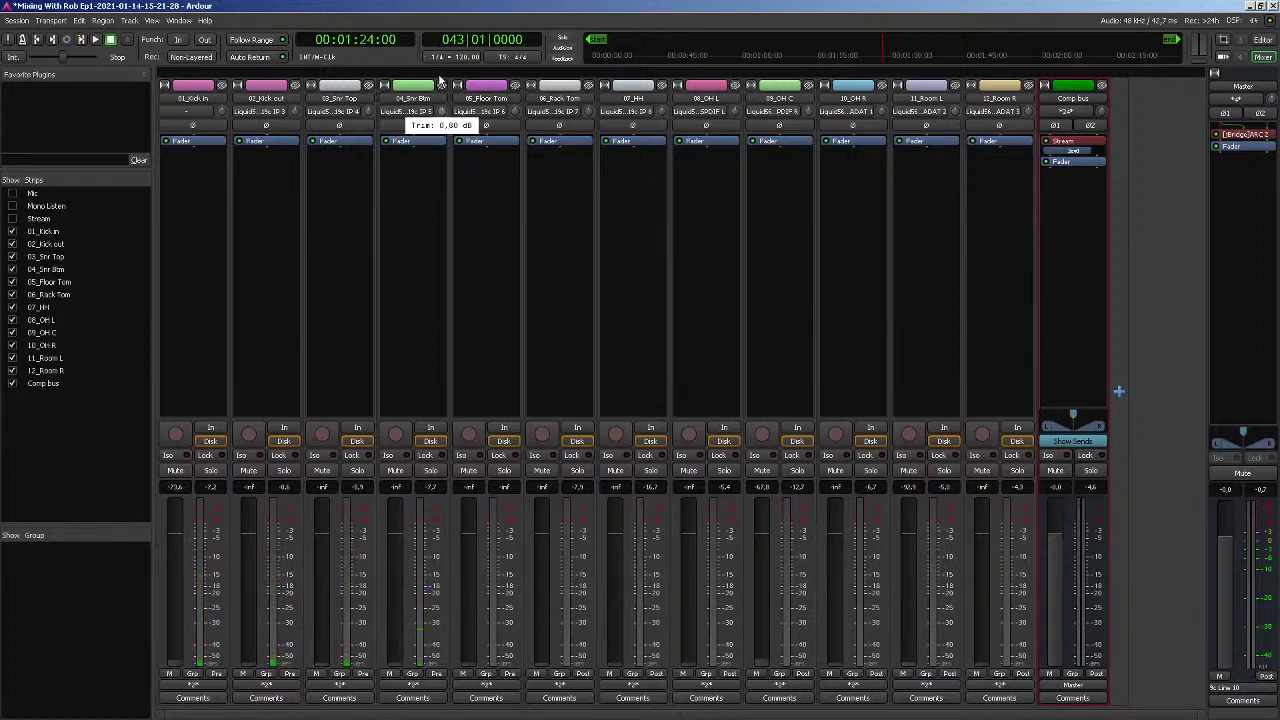
key("space")
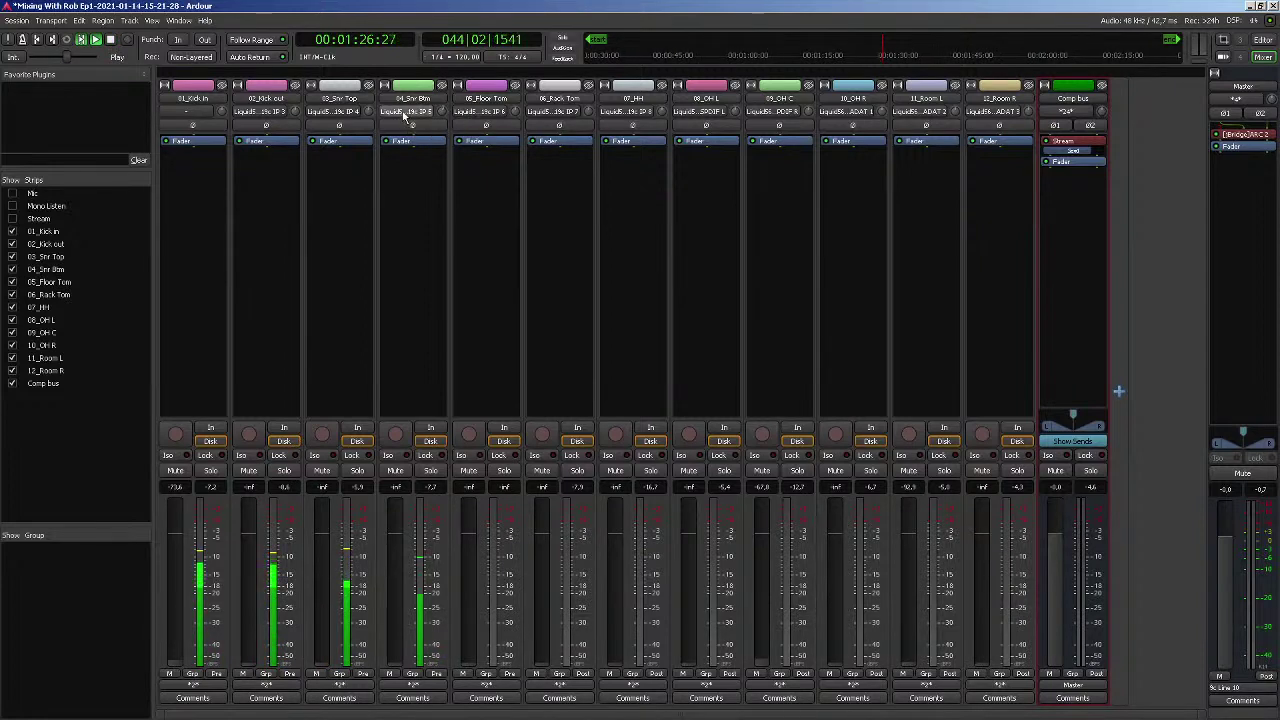
scroll(370, 117, "down", 7)
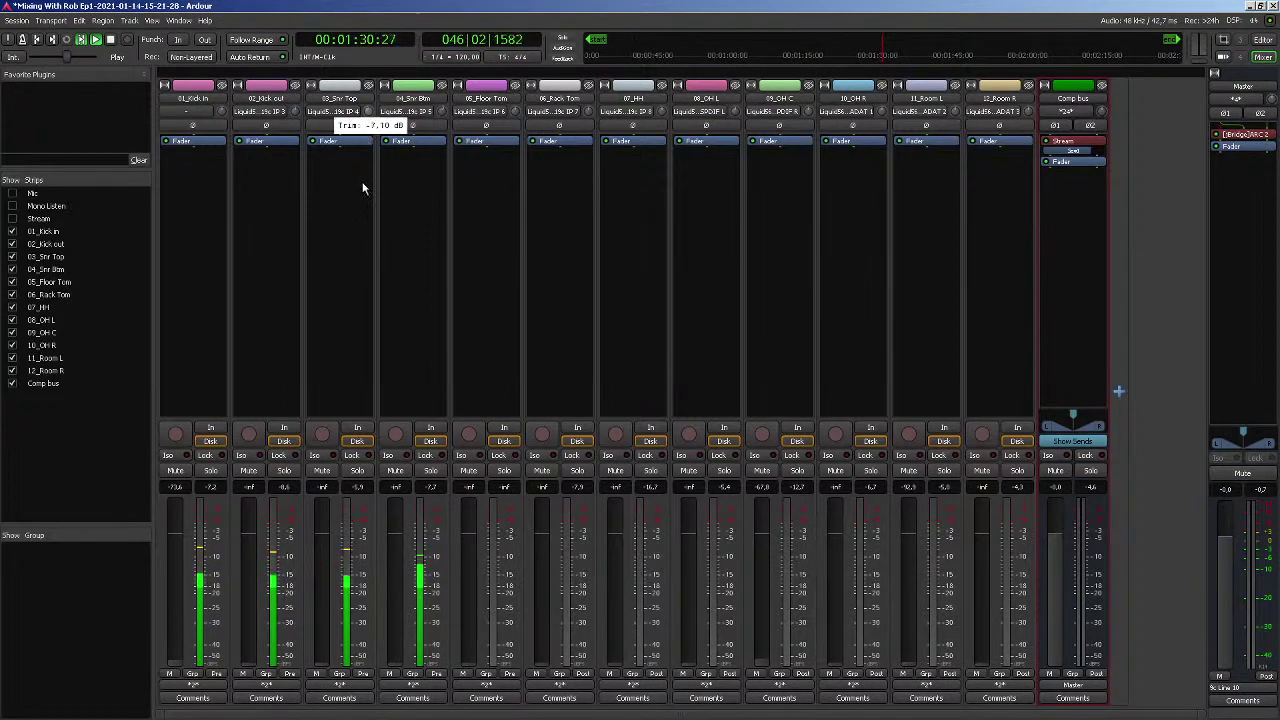
left_click_drag(362, 169, 362, 154)
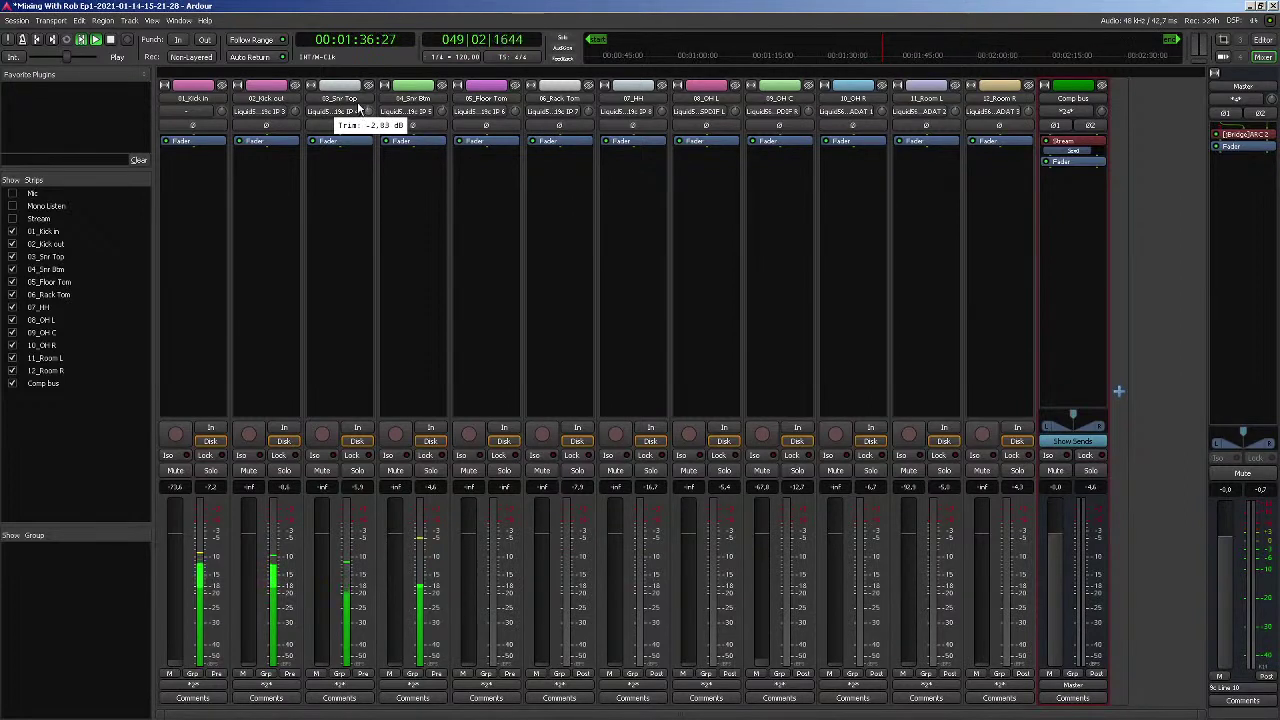
left_click_drag(357, 104, 359, 97)
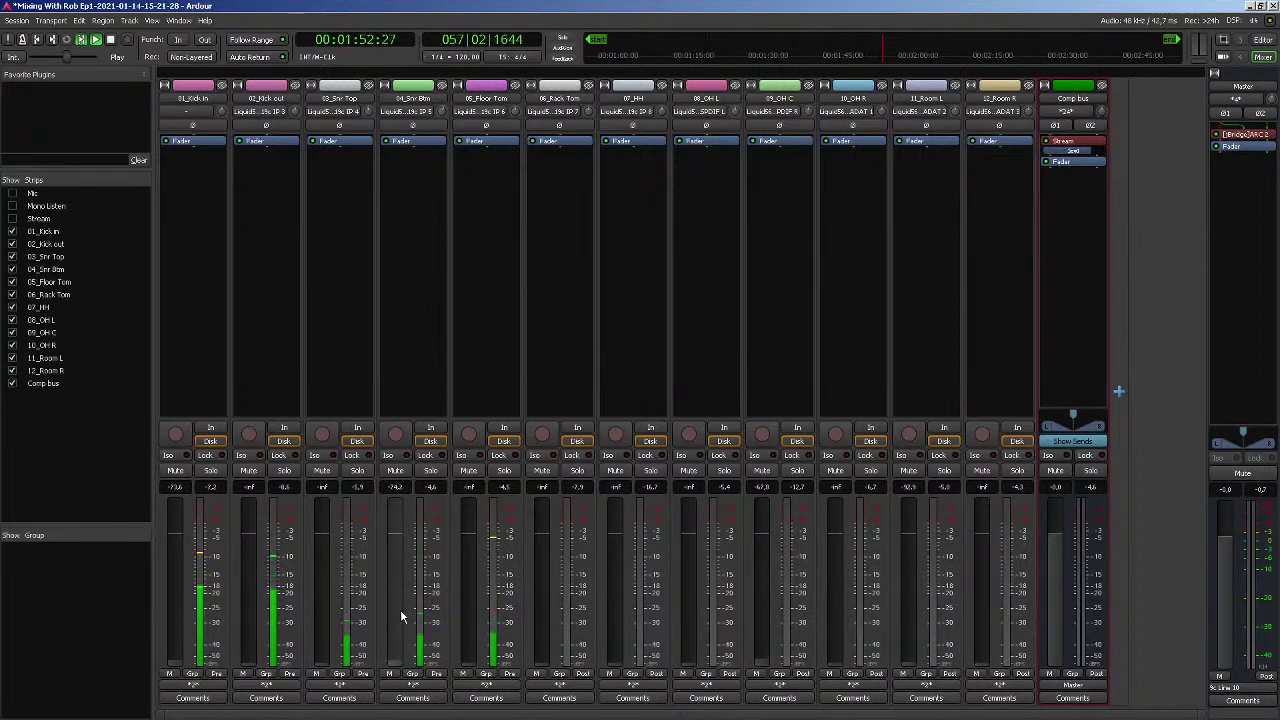
left_click_drag(394, 650, 397, 684)
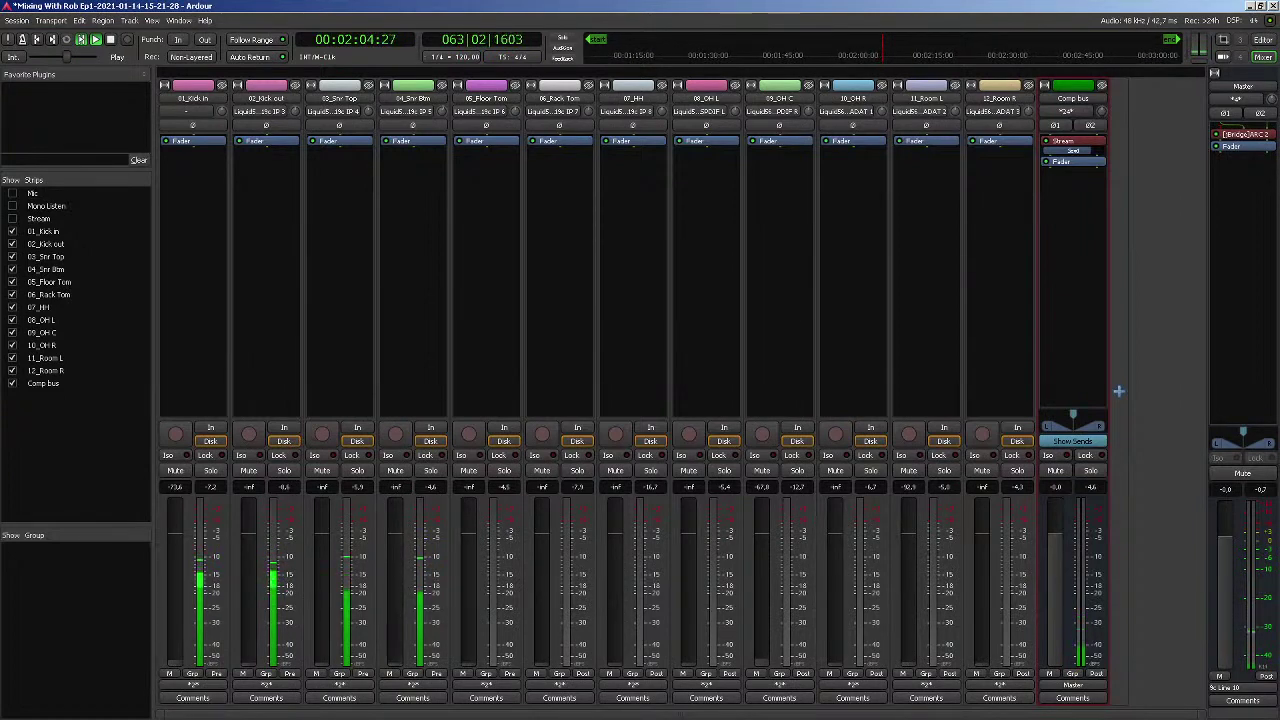
mouse_move(368, 118)
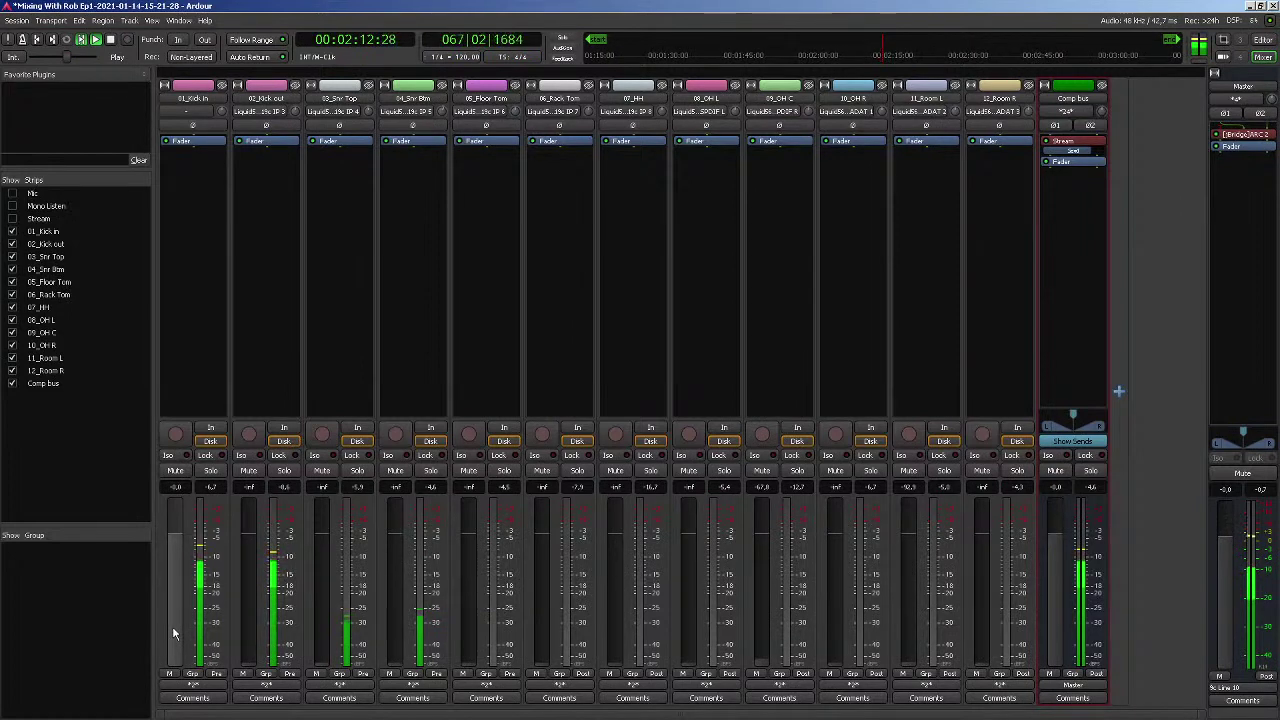
Bring the 01_Kick in and 02_Kick out faders up to 0 dB during playback and mute both tracks
left_click_drag(172, 626, 184, 548)
left_click(175, 470)
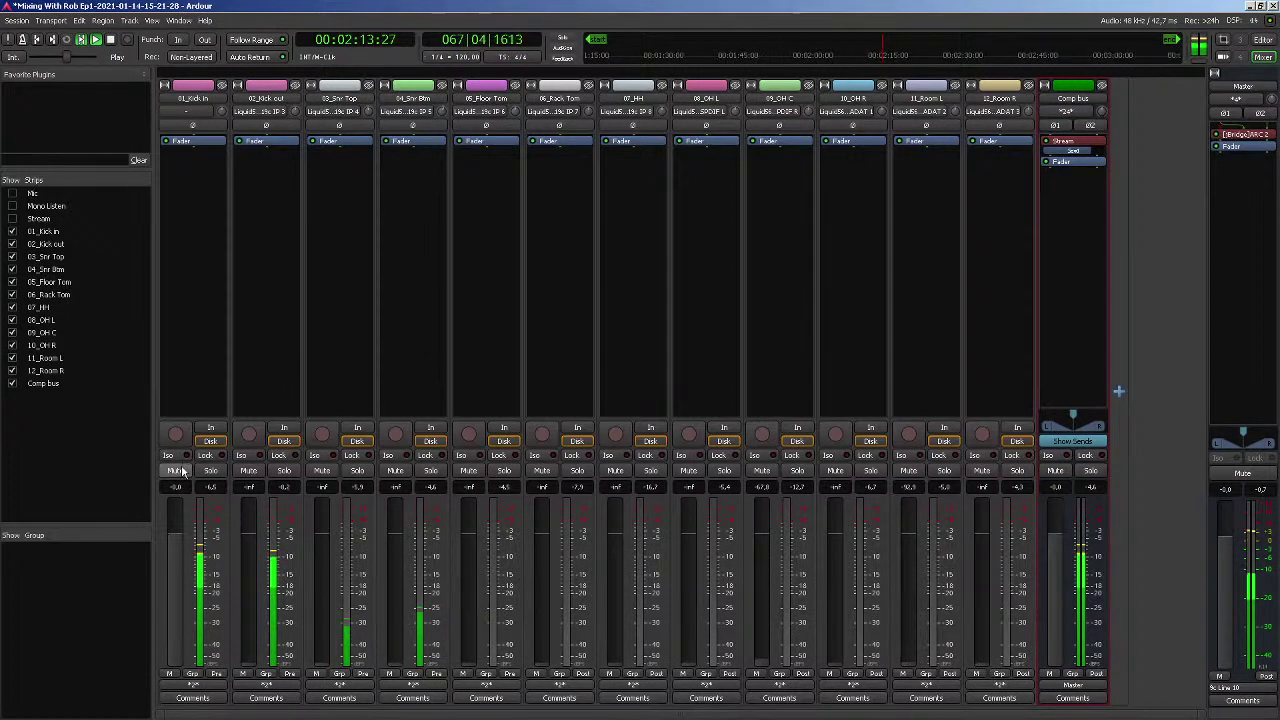
left_click(251, 571, "shift")
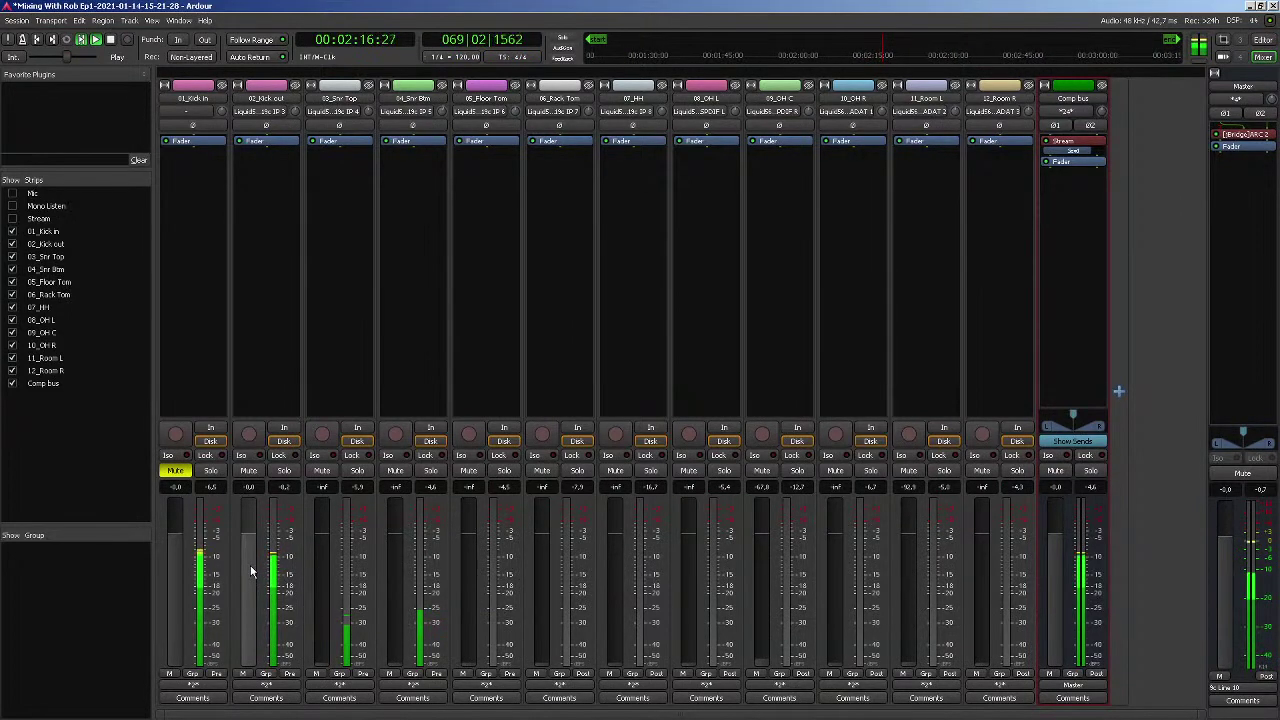
left_click(249, 471)
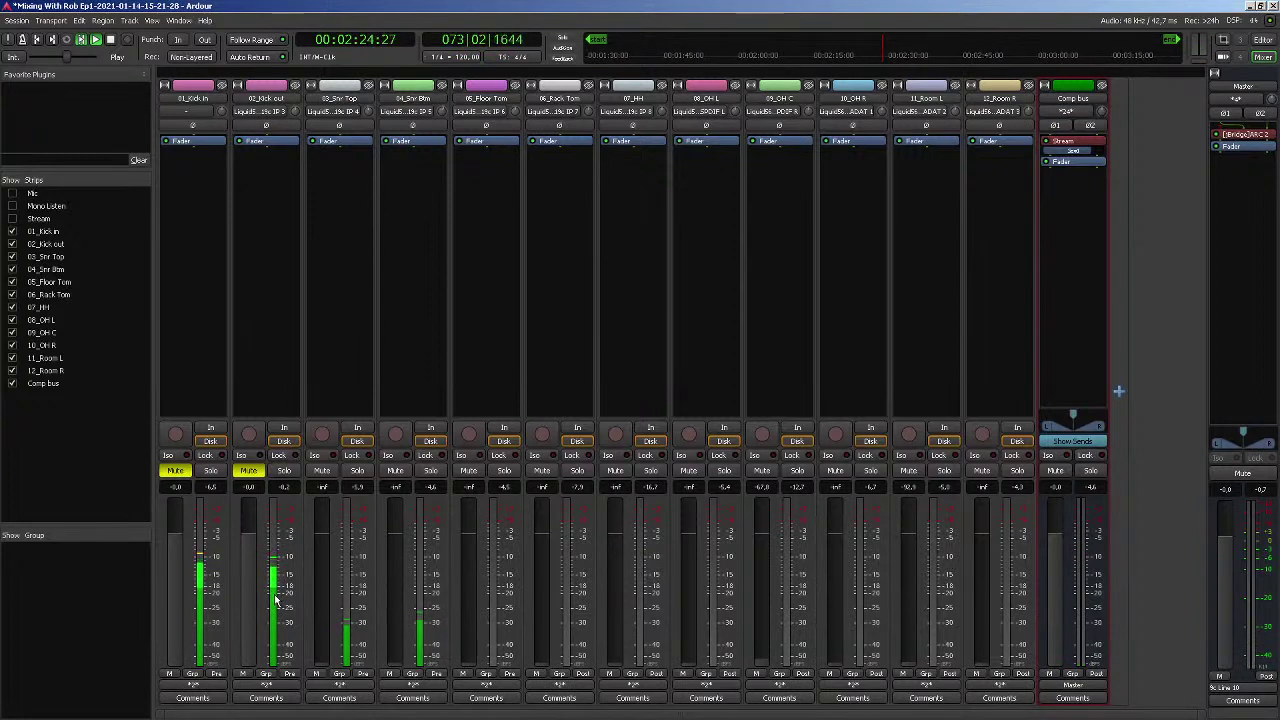
Bring the 03_Snr Top and 04_Snr Btm faders up to 0 dB and mute both tracks
left_click(320, 575, "shift")
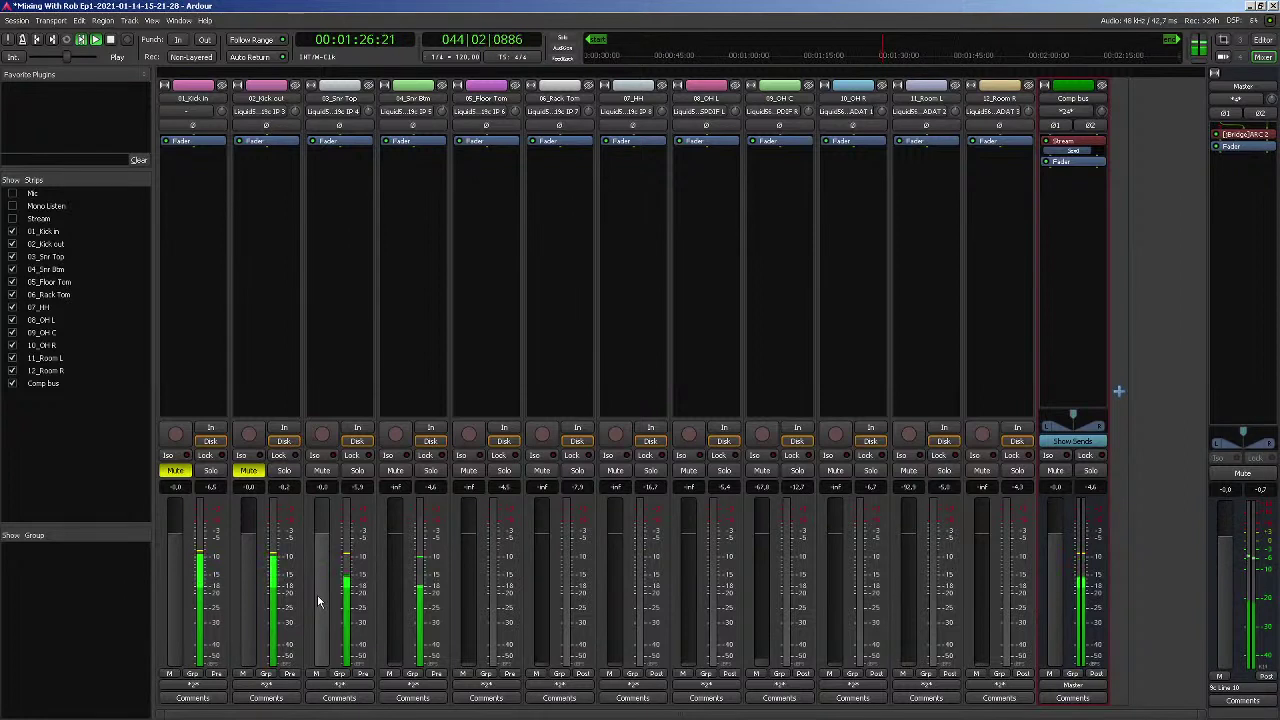
key("space")
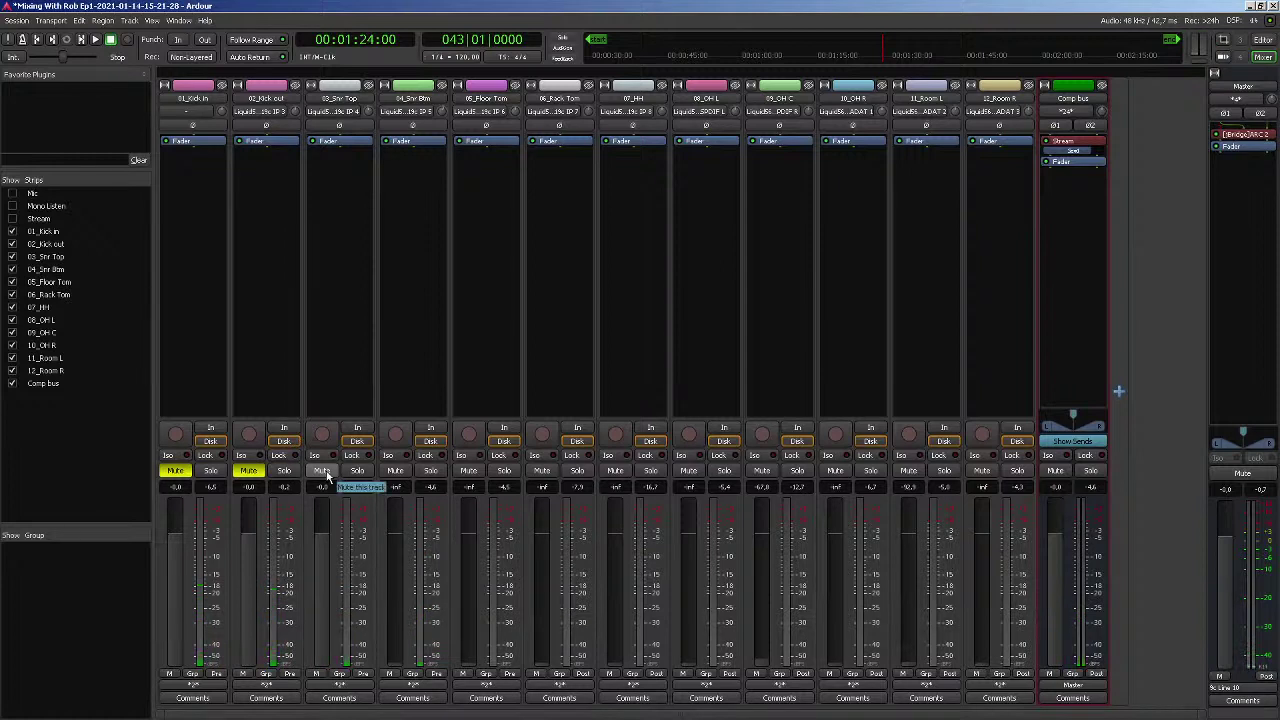
left_click(322, 471)
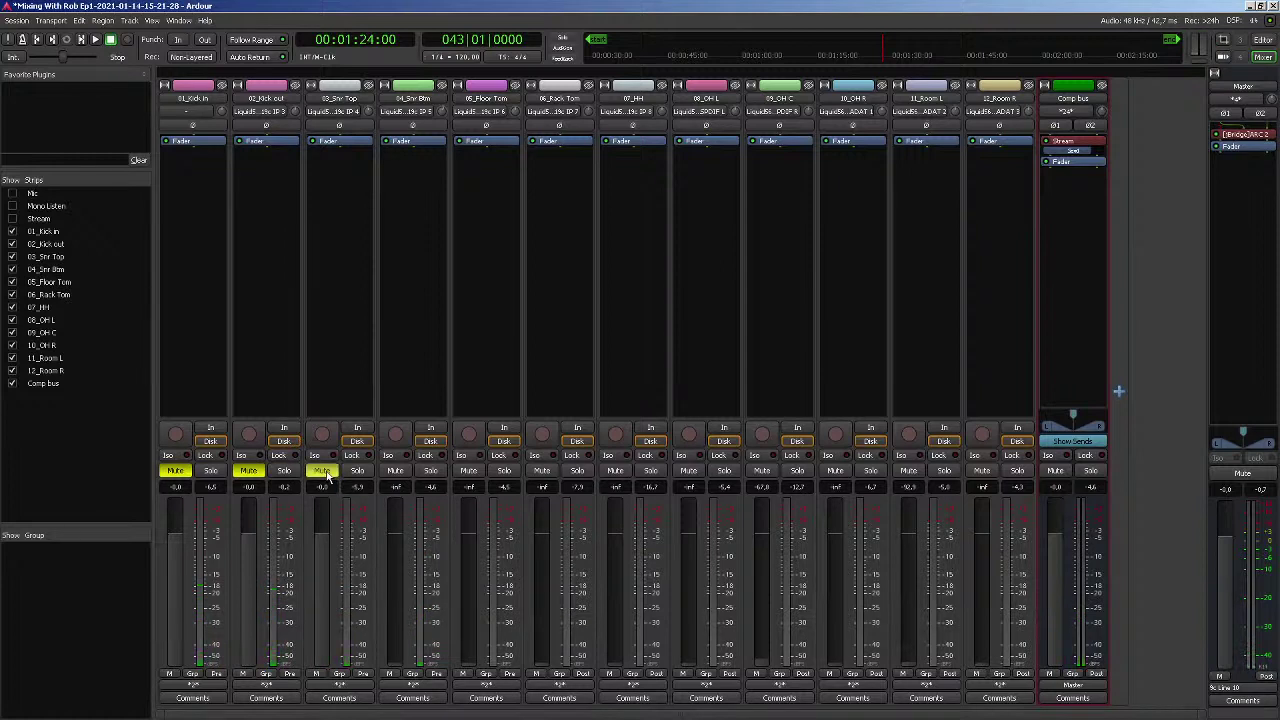
left_click(395, 582, "shift")
key("space")
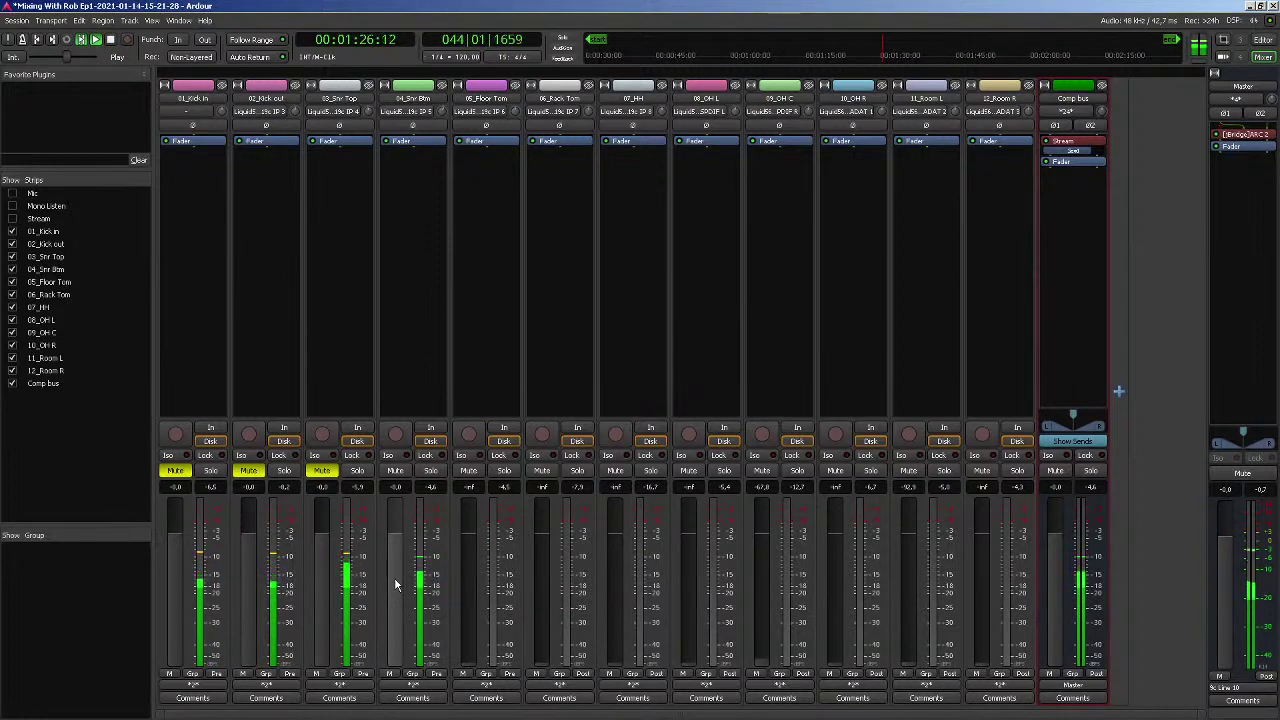
left_click(395, 473)
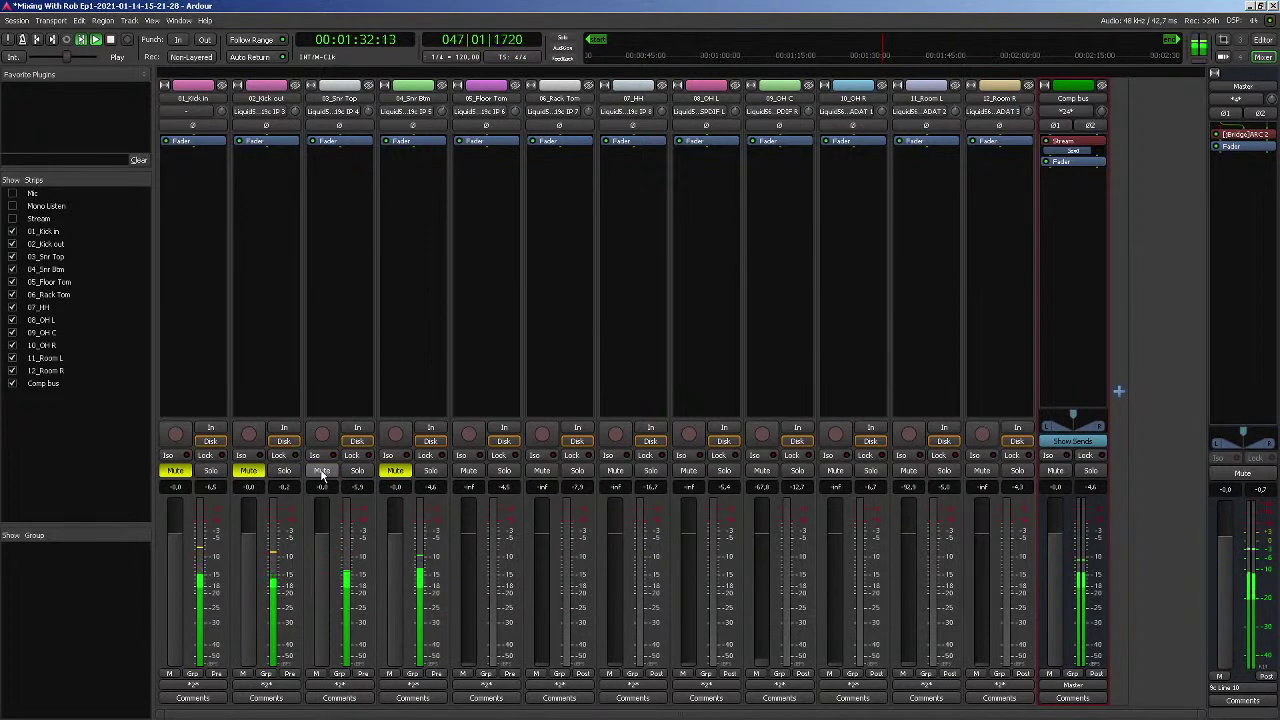
left_click(321, 472)
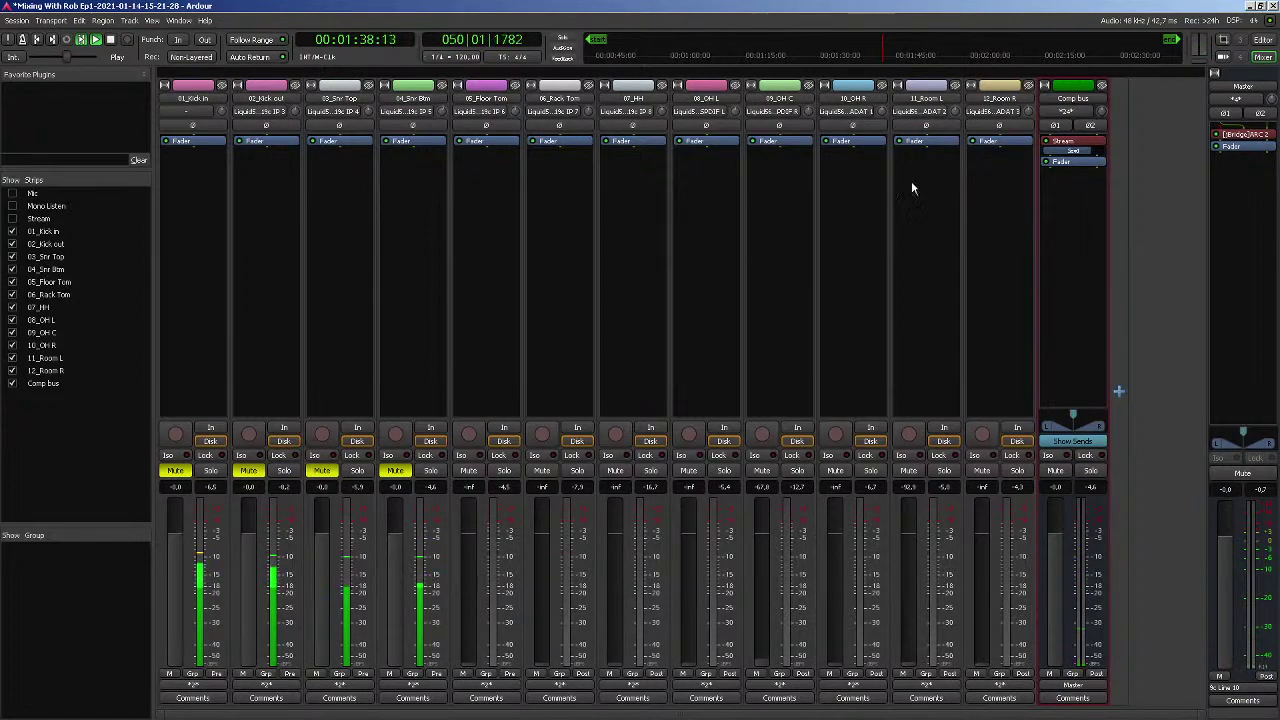
Move the 10_OH R track above 09_OH C in the Editor and return to the Mixer
left_click(1263, 40)
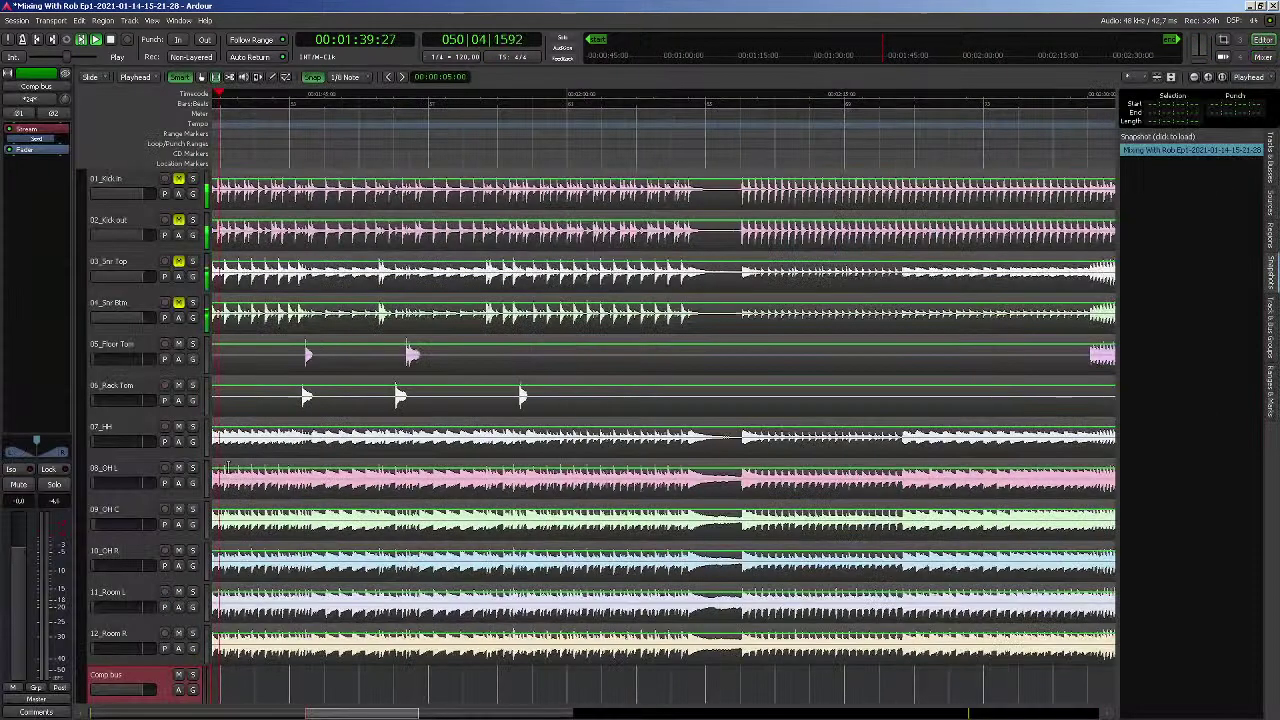
left_click(134, 514)
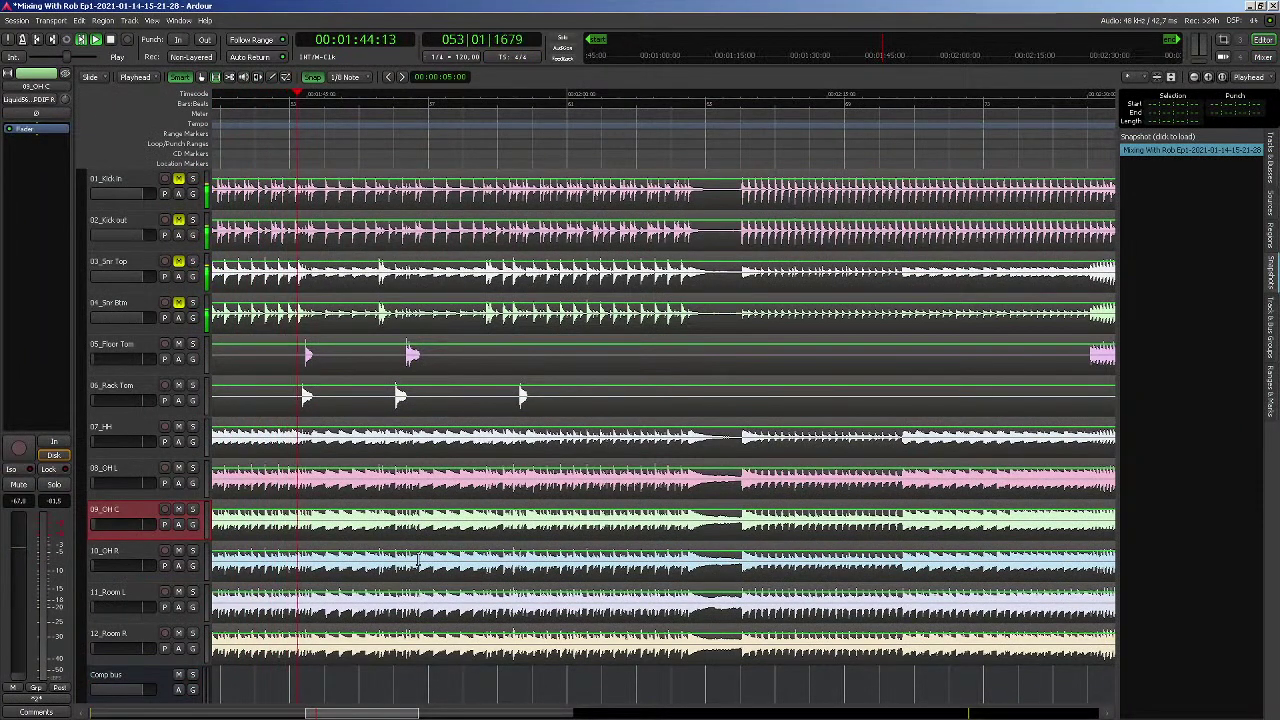
left_click(125, 555)
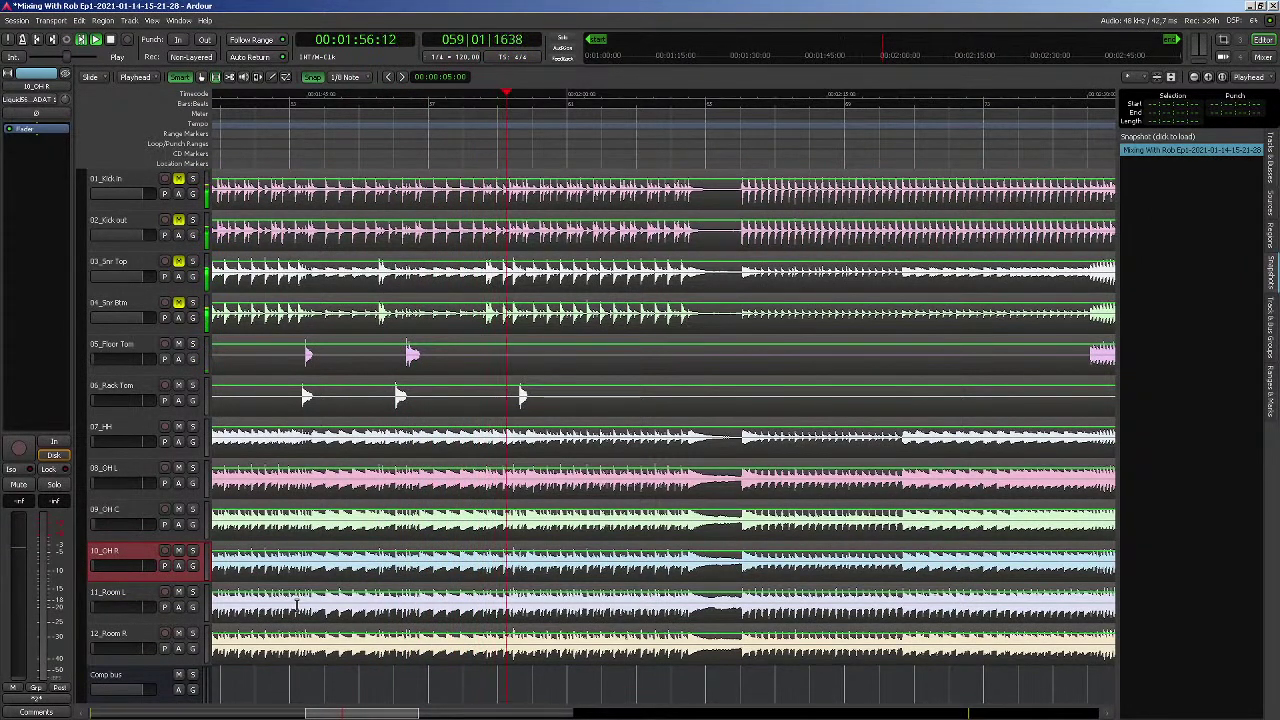
key("ctrl+Up")
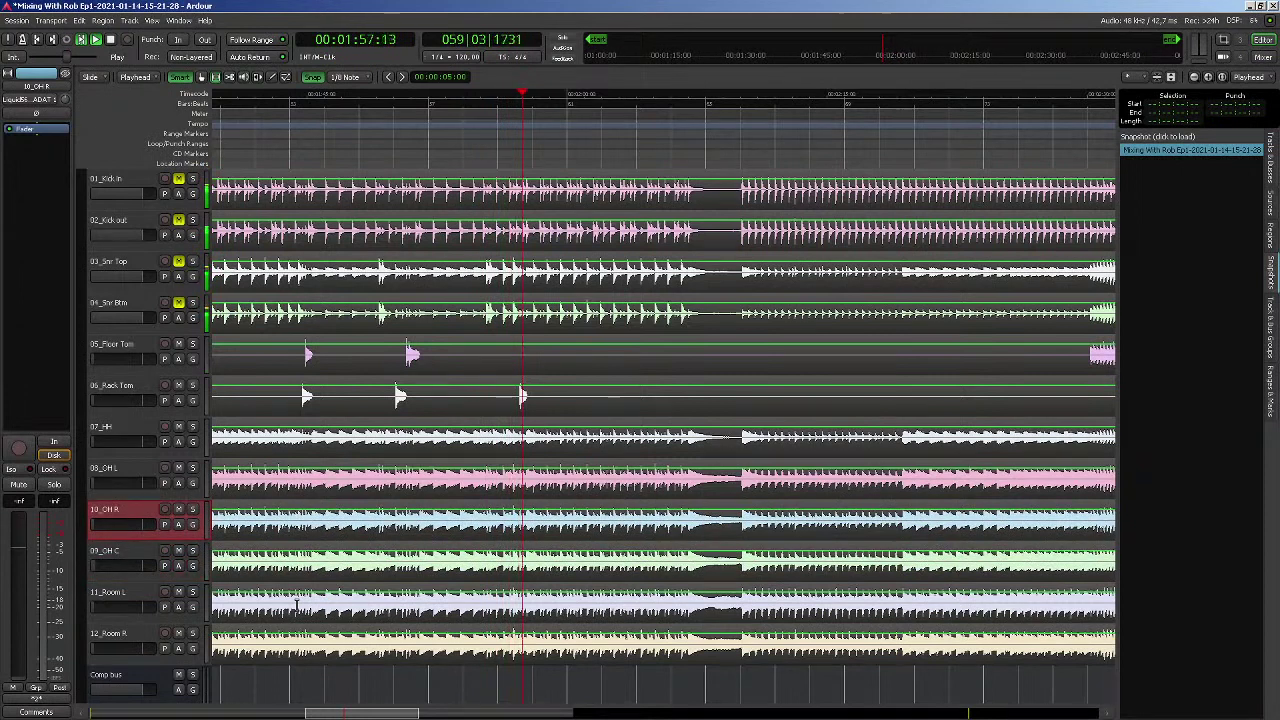
left_click(1263, 58)
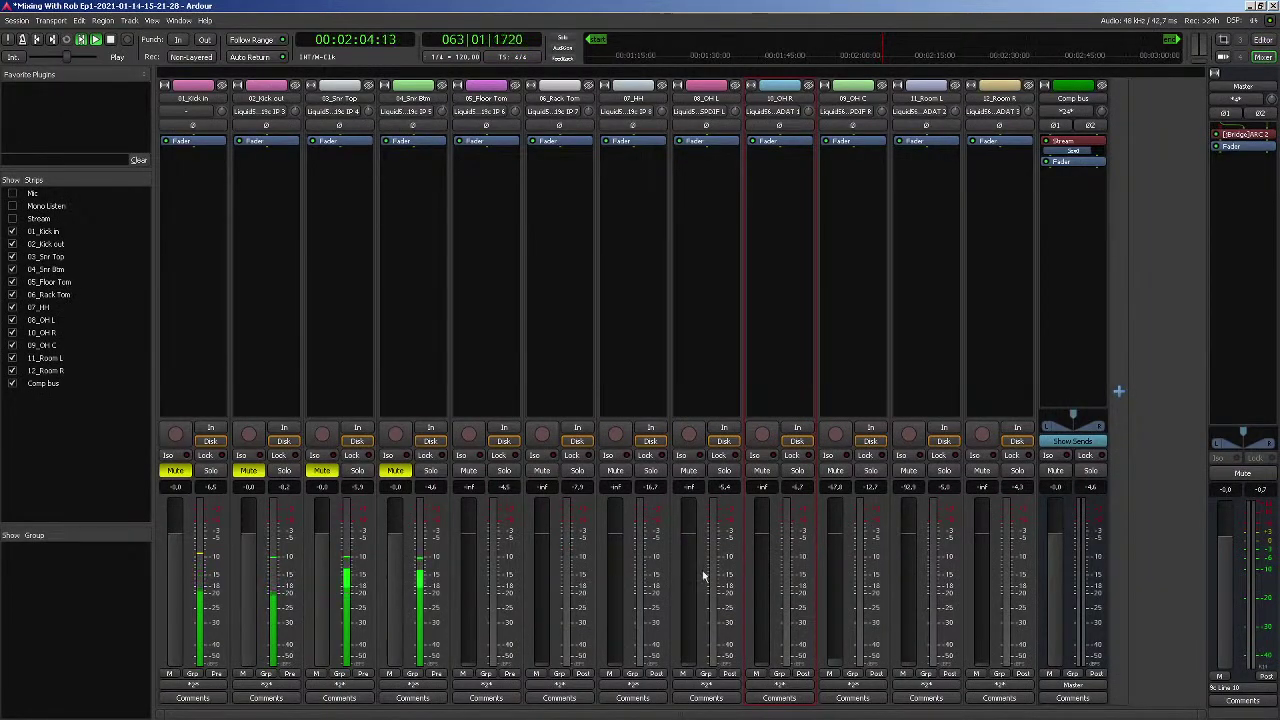
Set the metering point of the 08_OH L, 10_OH R and 09_OH C tracks to Pre Fader
left_click(729, 673)
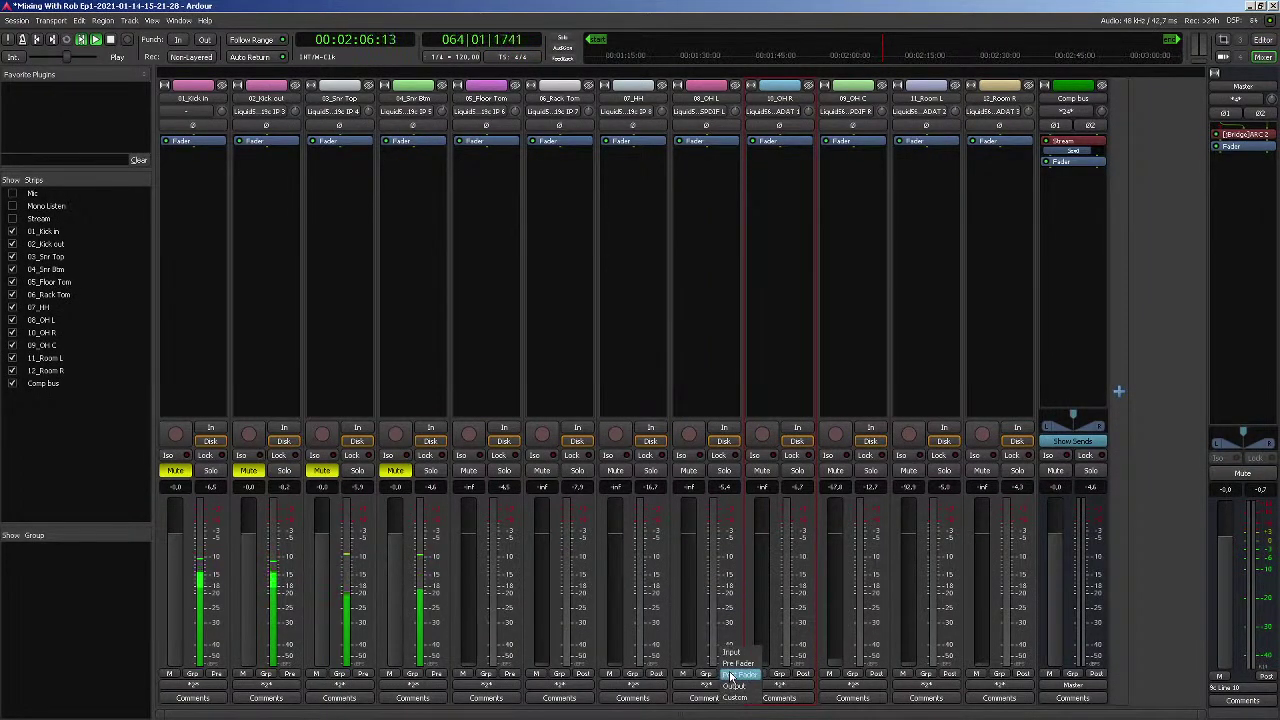
left_click(740, 664)
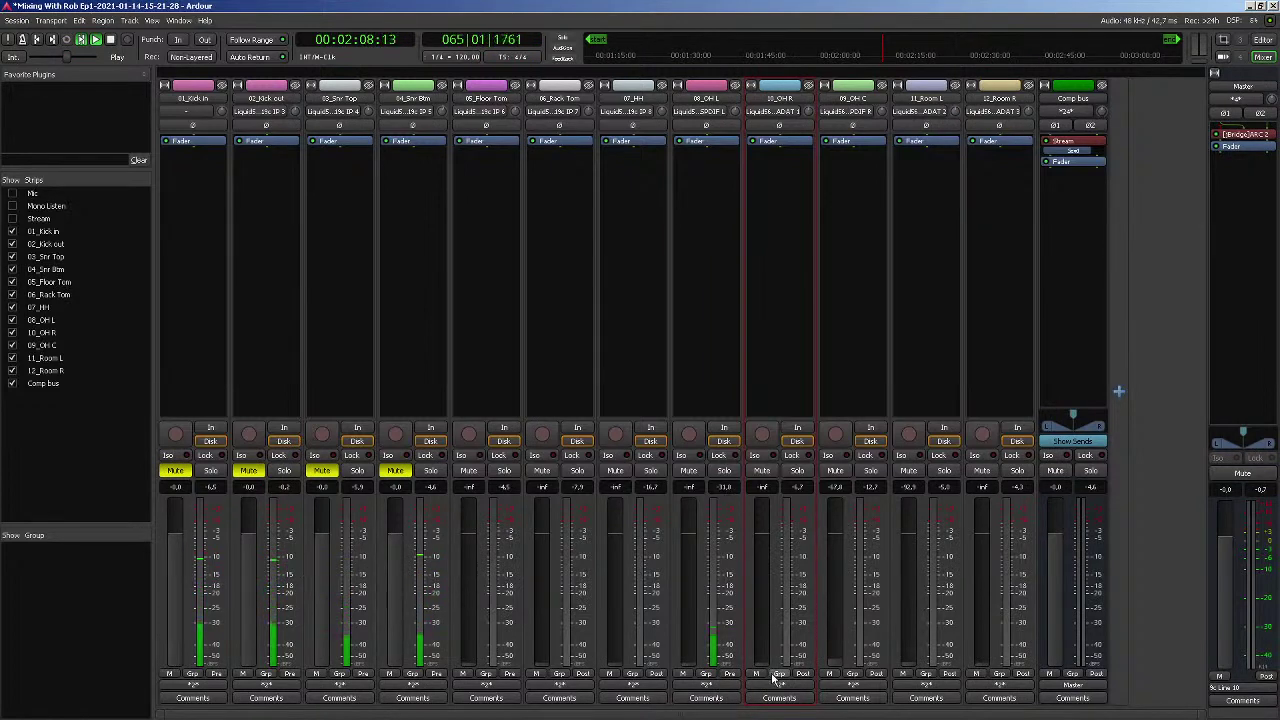
left_click(803, 675)
left_click(814, 664)
left_click(880, 674)
left_click(882, 664)
Set the metering point of the 01_Kick in, 02_Kick out, 03_Snr Top and 04_Snr Btm tracks back to Post Fader
left_click(216, 675)
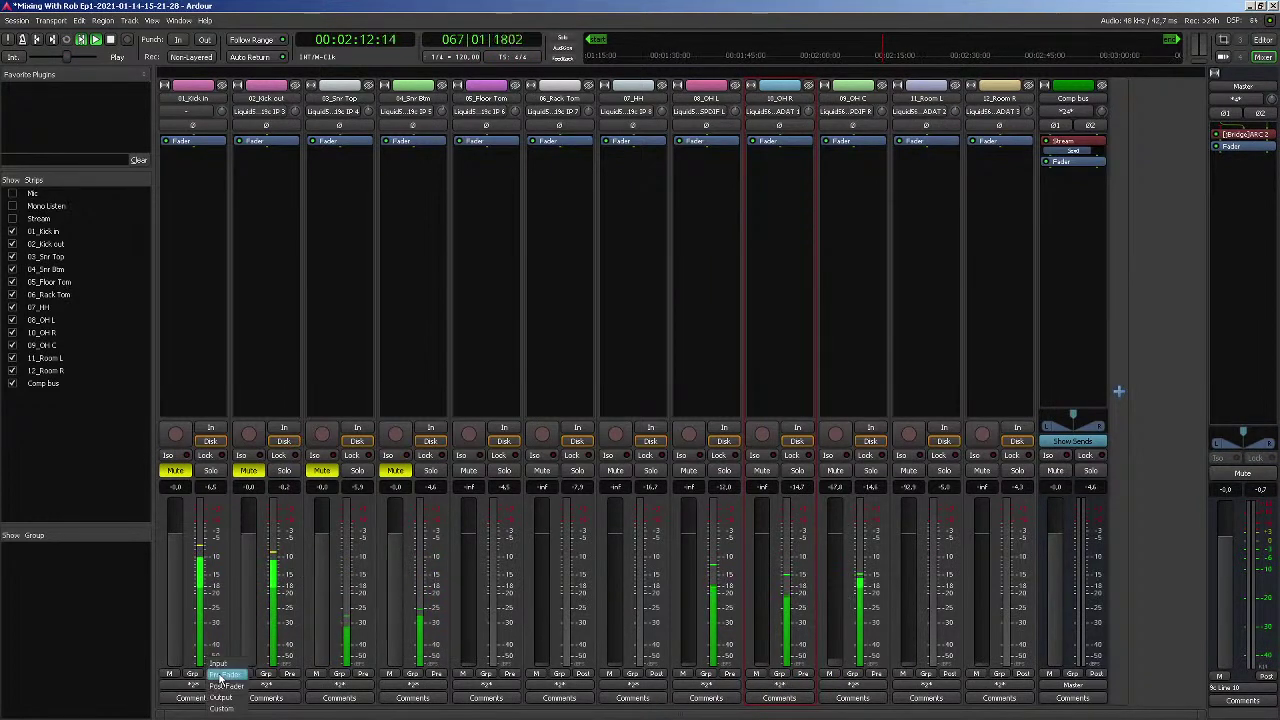
left_click(222, 686)
left_click(290, 675)
left_click(298, 687)
left_click(364, 675)
left_click(372, 689)
left_click(437, 675)
left_click(445, 689)
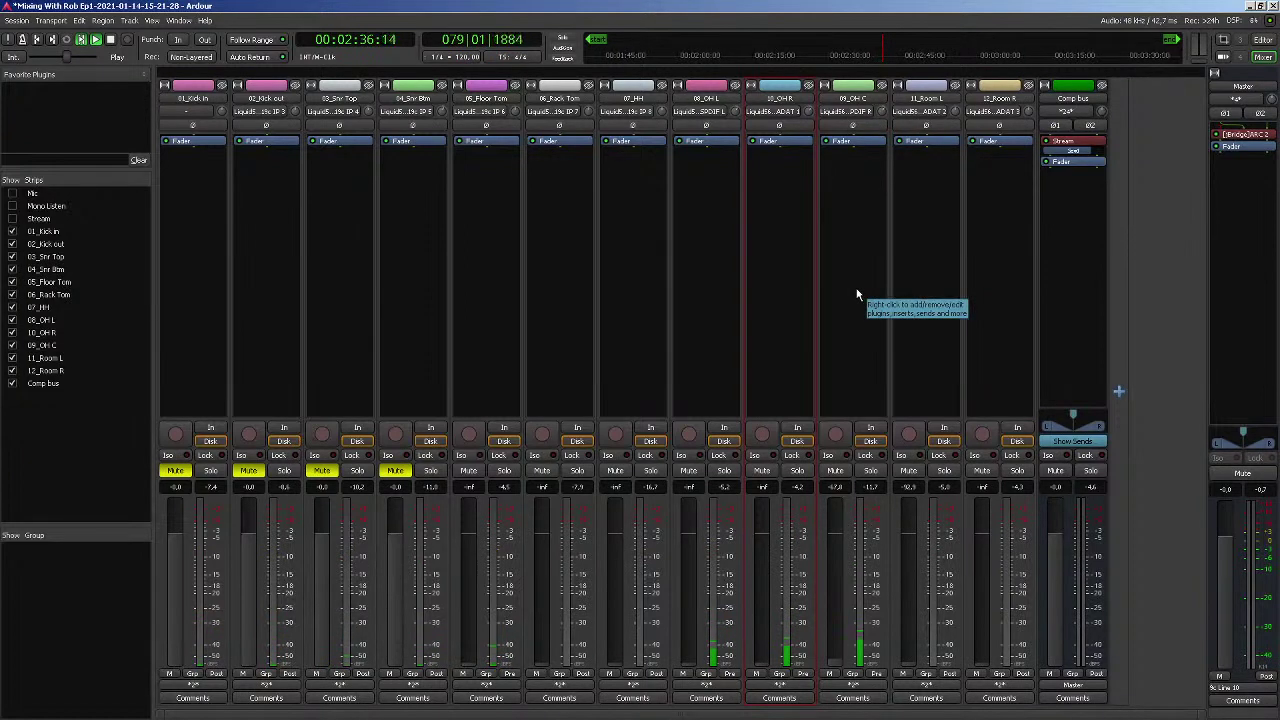
Restart playback and set the metering point of the 08_OH L, 10_OH R and 09_OH C tracks back to Post Fader
key("space")
key("space")
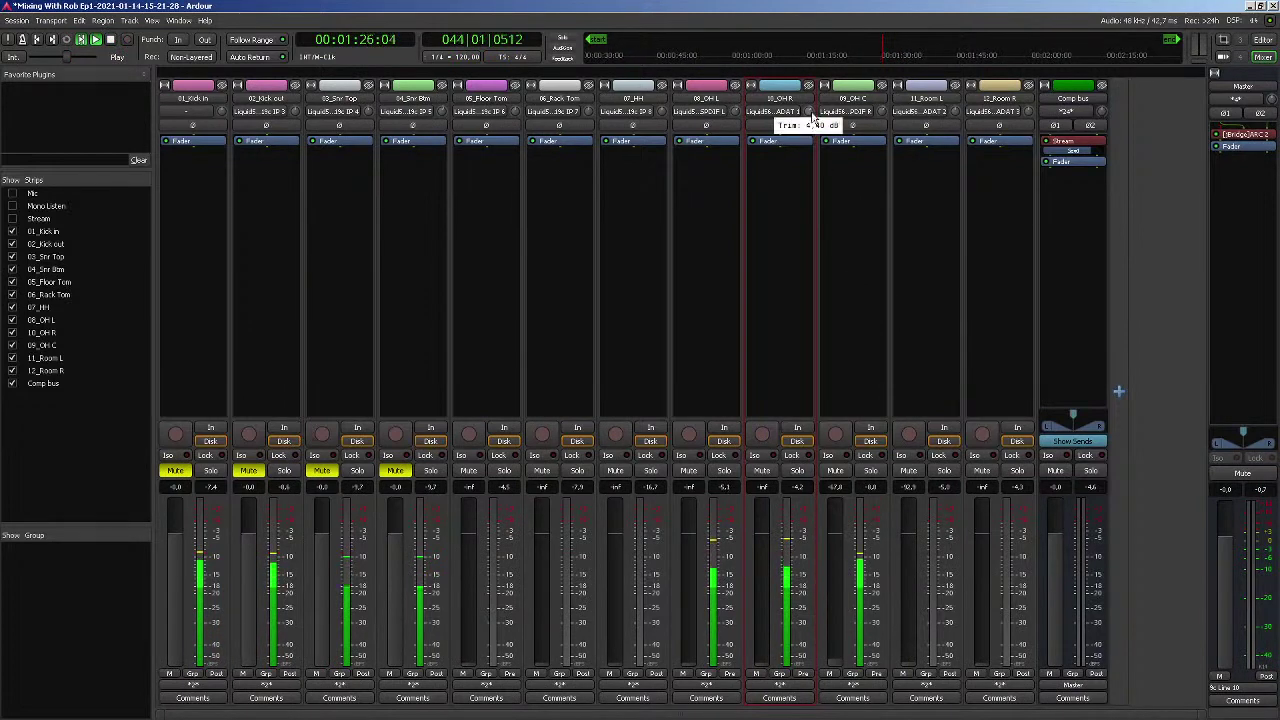
mouse_move(736, 117)
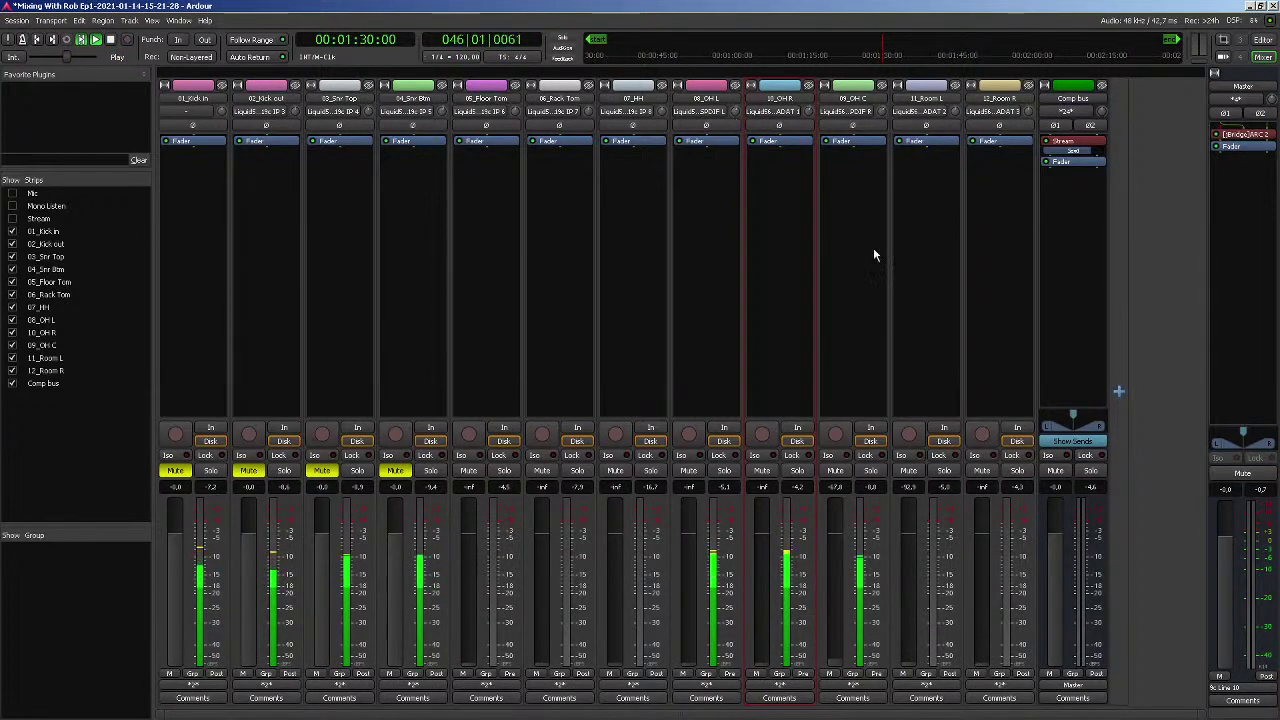
left_click(727, 674)
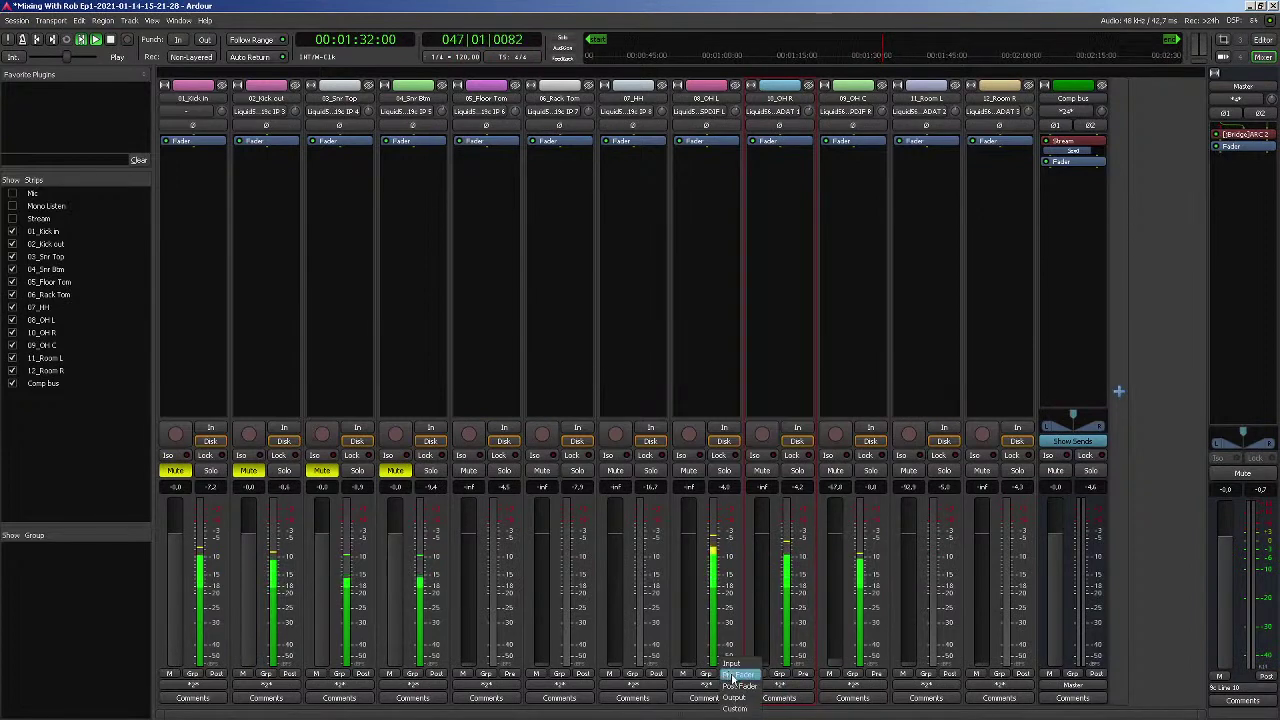
left_click(730, 676)
left_click(801, 674)
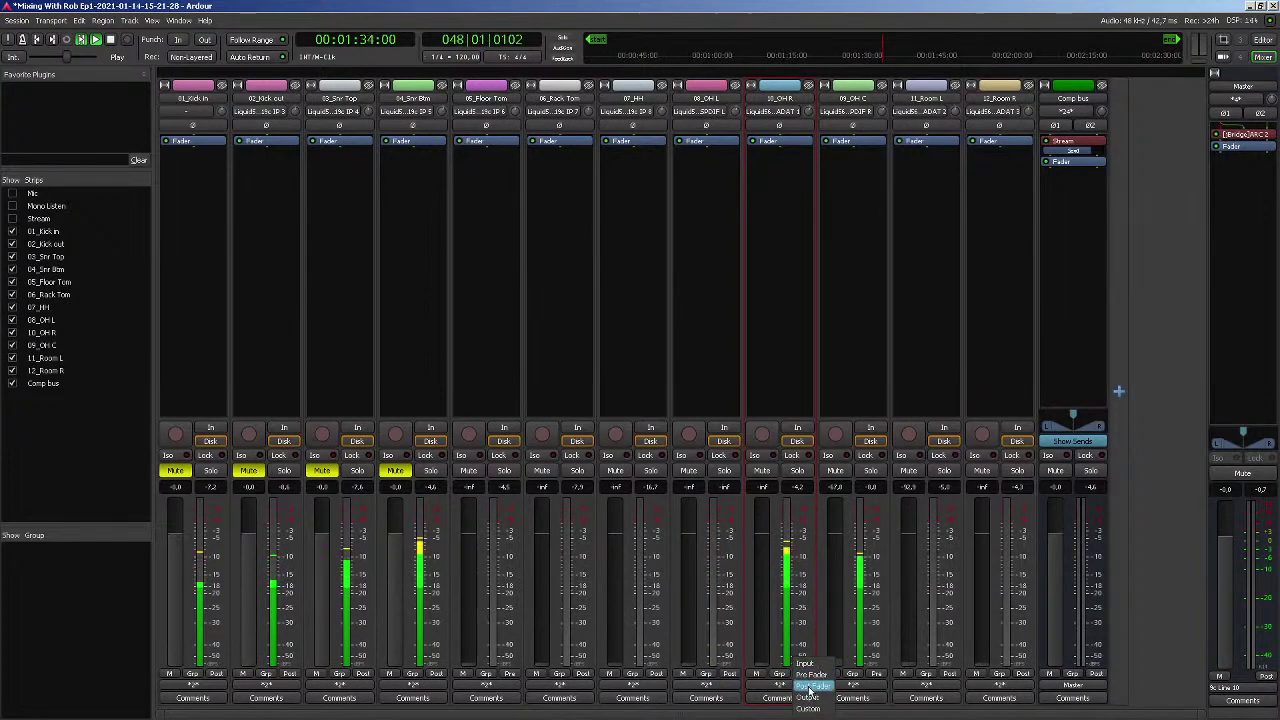
left_click(810, 687)
left_click(876, 674)
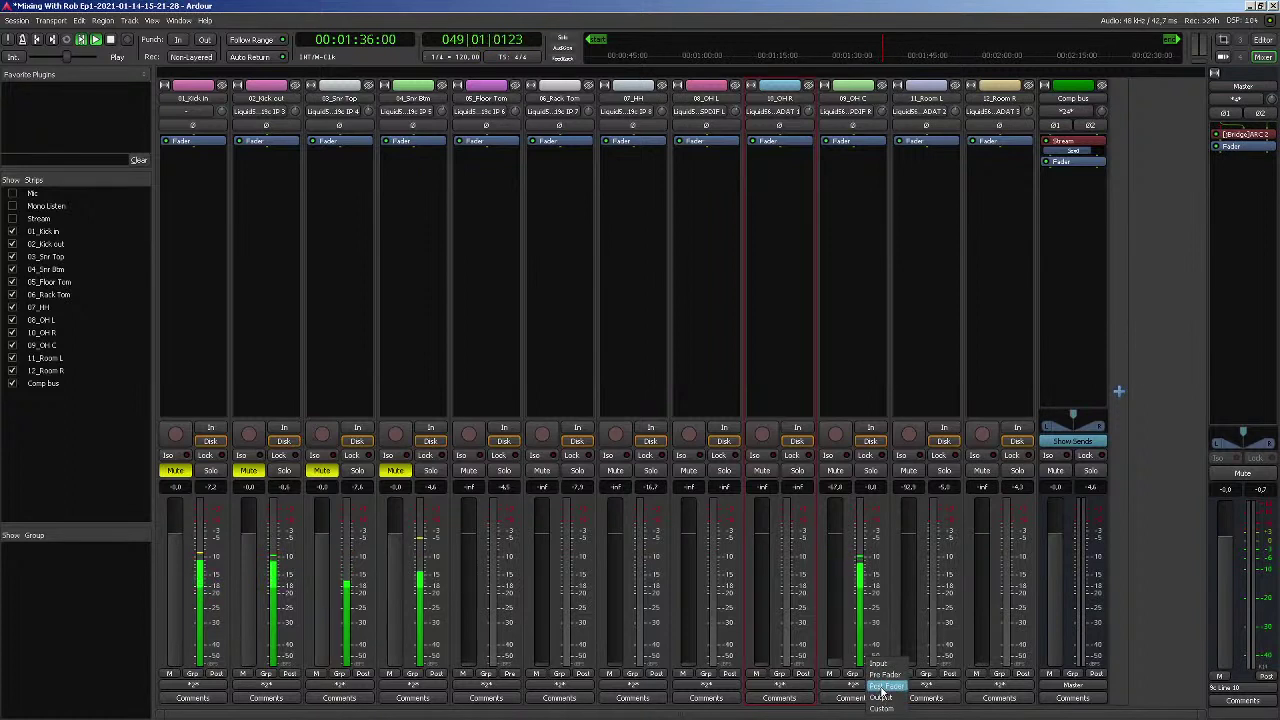
left_click(882, 688)
Bring the 09_OH C, 10_OH R and 08_OH L faders up to 0 dB and mute all three tracks
left_click(831, 609, "shift")
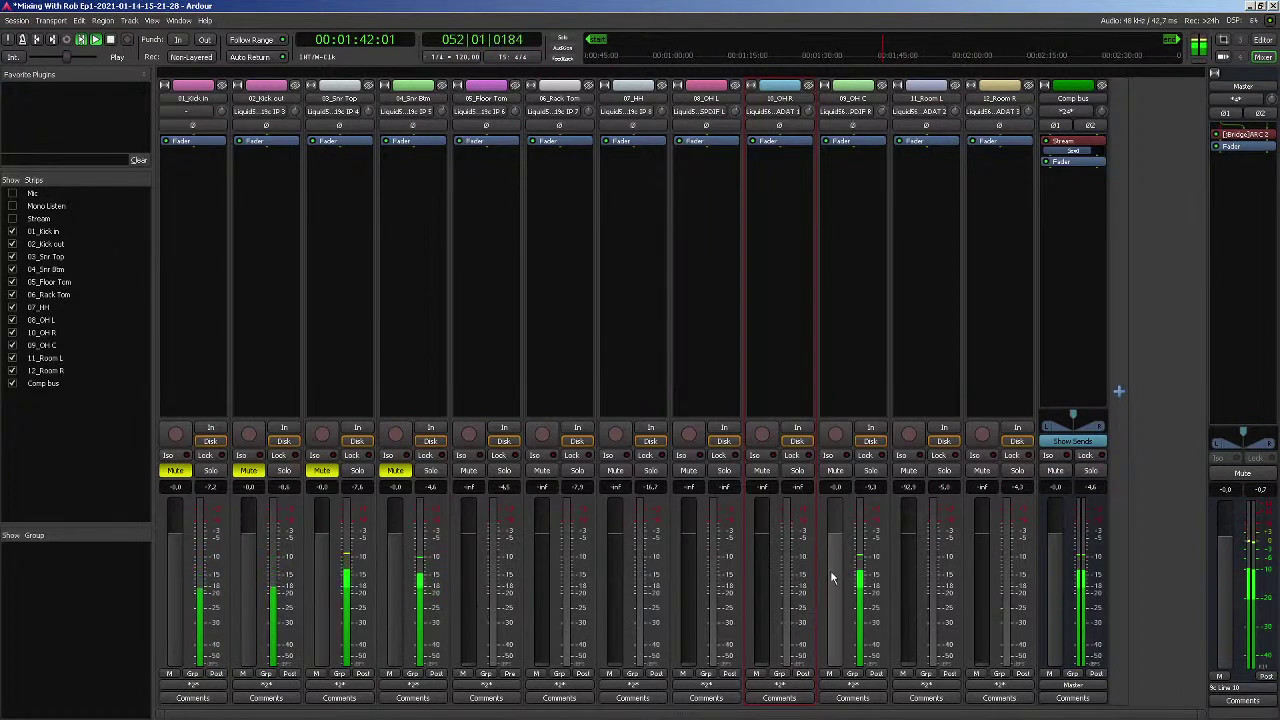
left_click(835, 470)
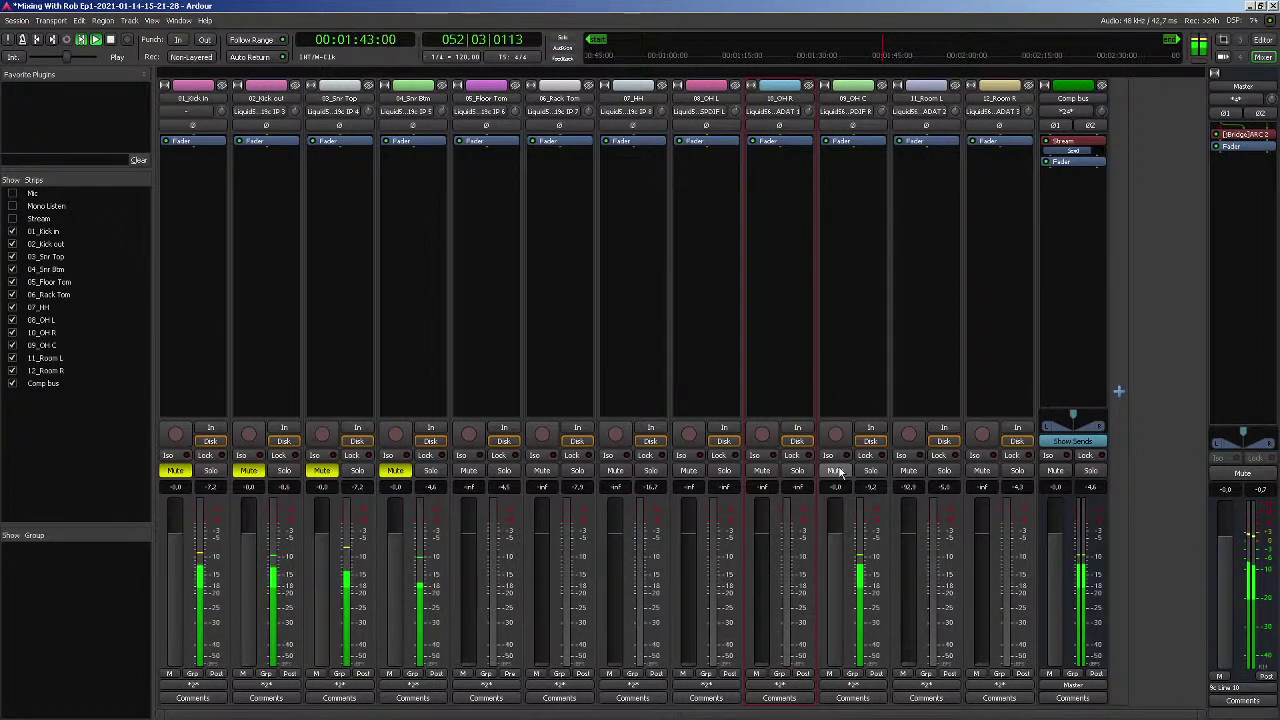
left_click(763, 583, "shift")
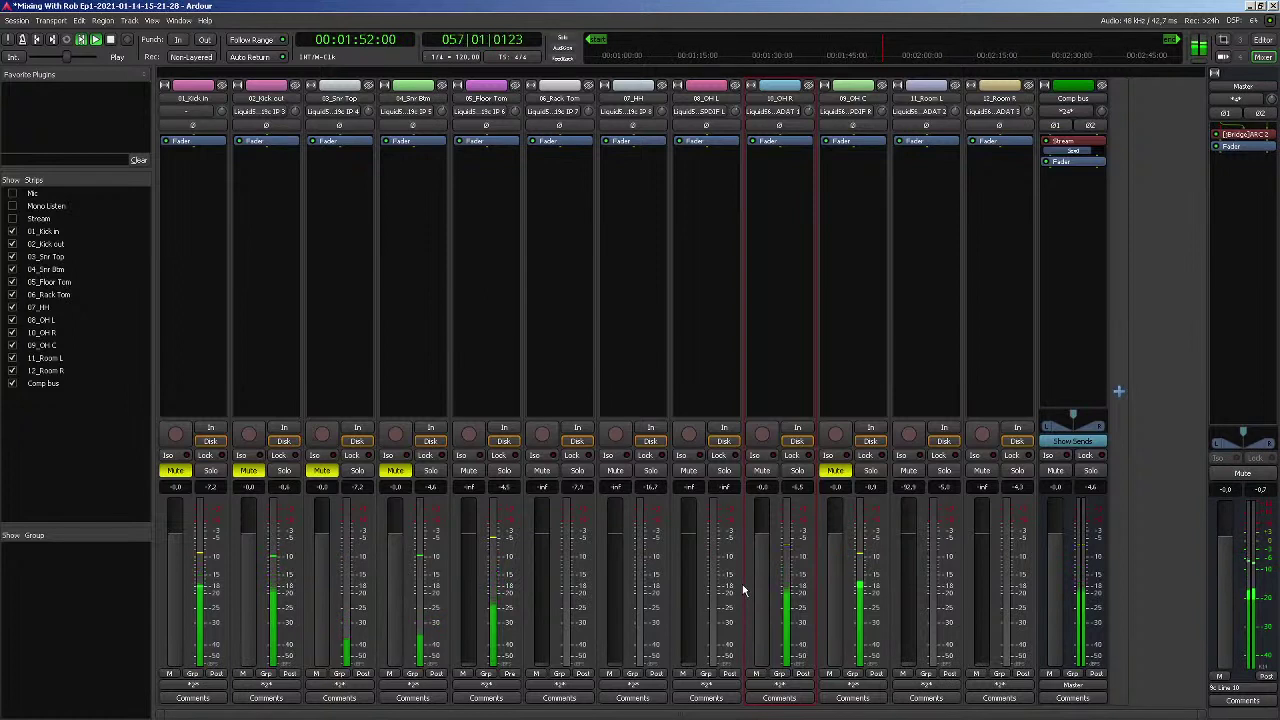
left_click(761, 470)
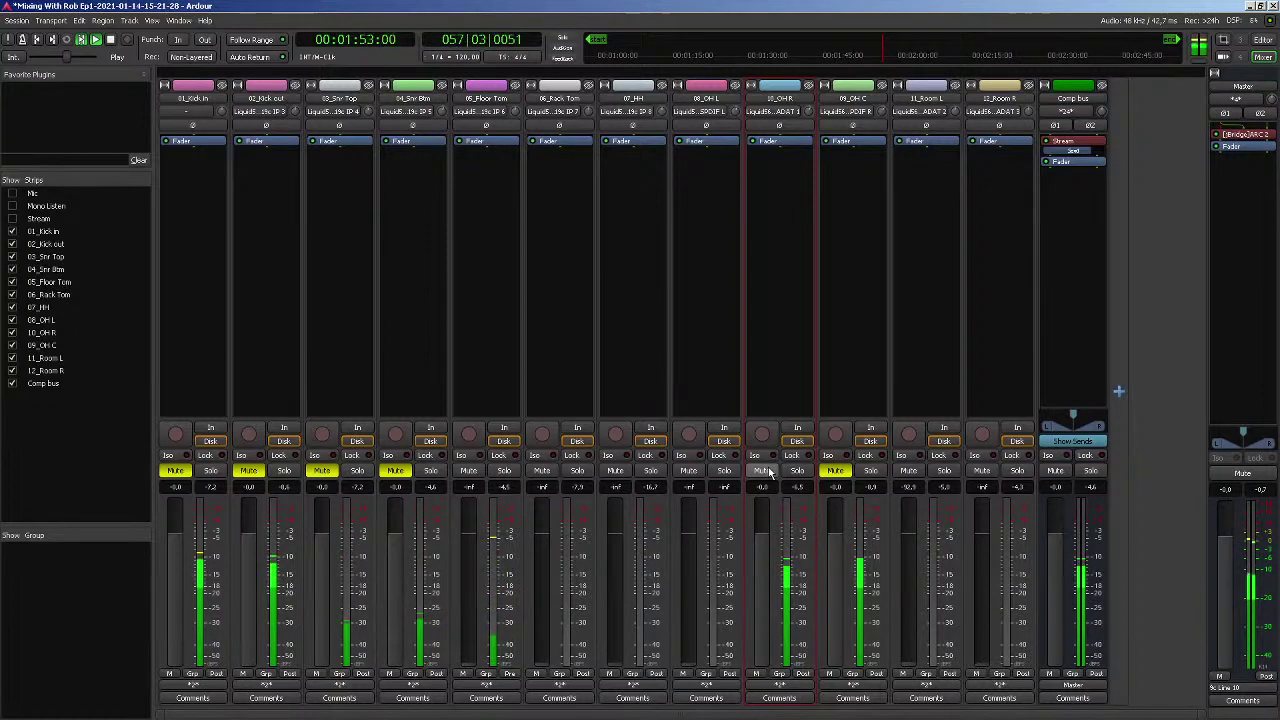
left_click(686, 560, "shift")
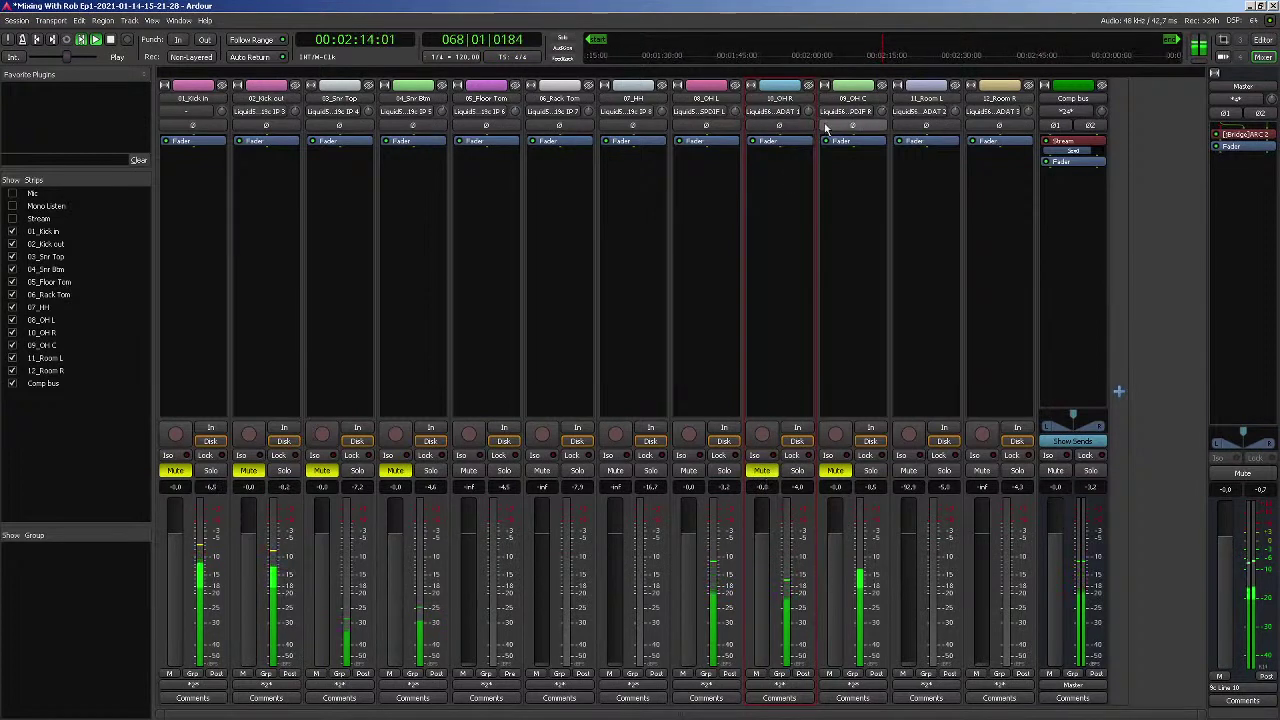
mouse_move(883, 118)
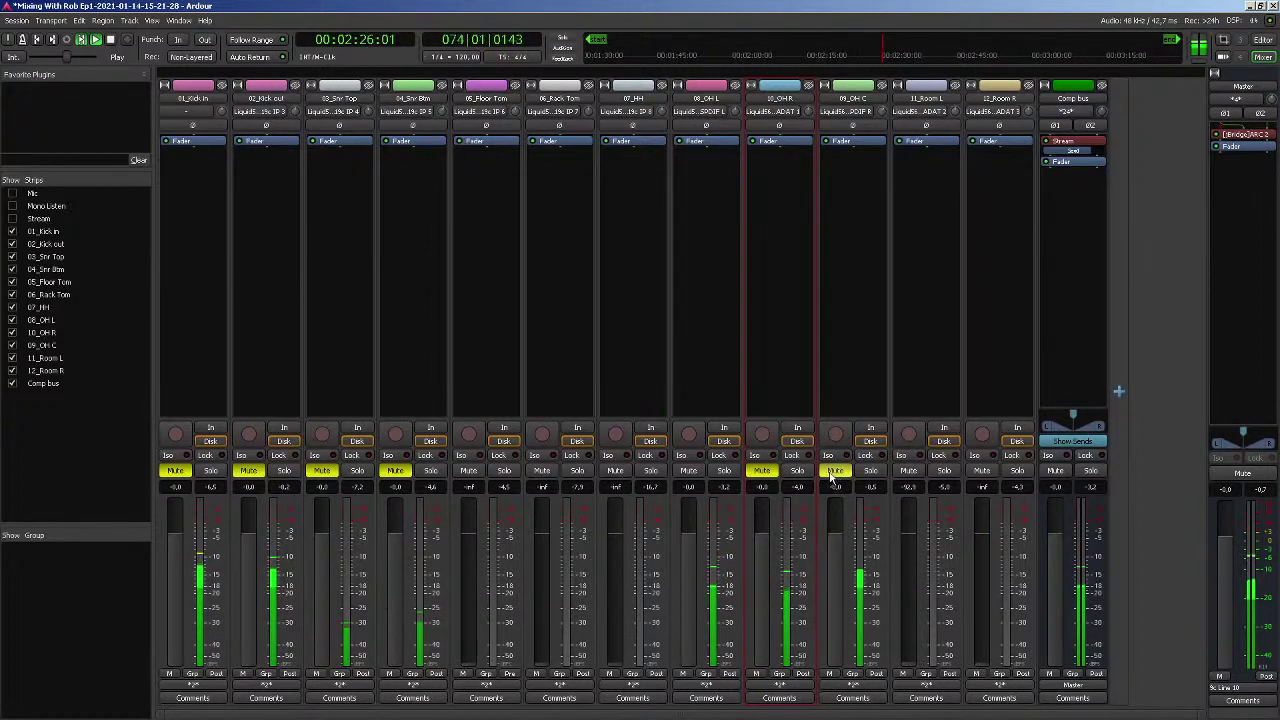
left_click(688, 470)
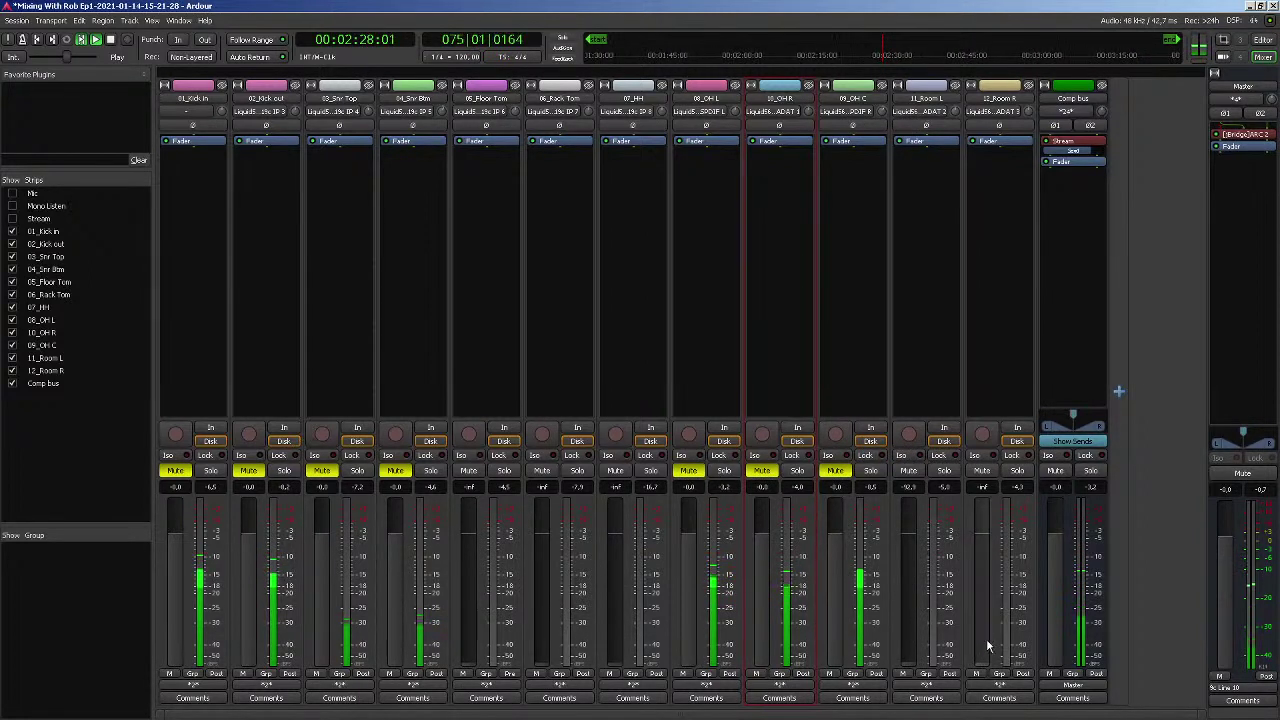
Set the metering point of the 11_Room L and 12_Room R tracks to Pre Fader
left_click(950, 680)
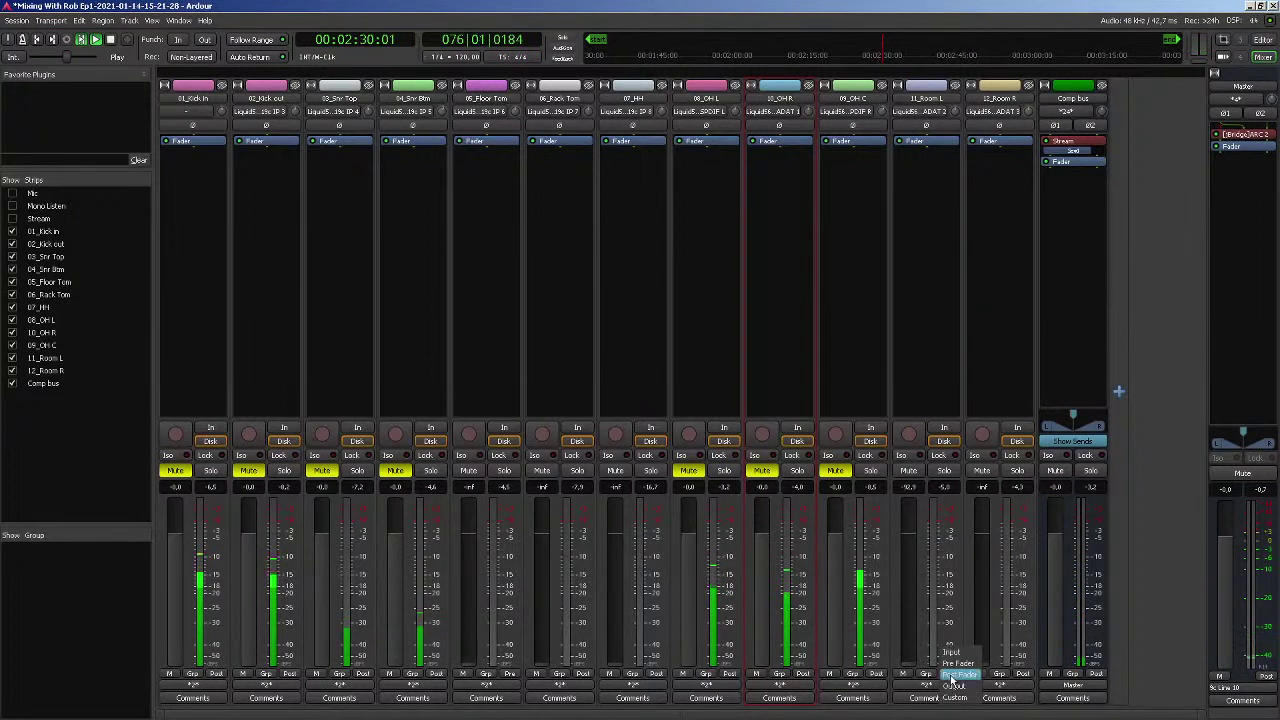
left_click(955, 665)
left_click(1023, 674)
left_click(1031, 664)
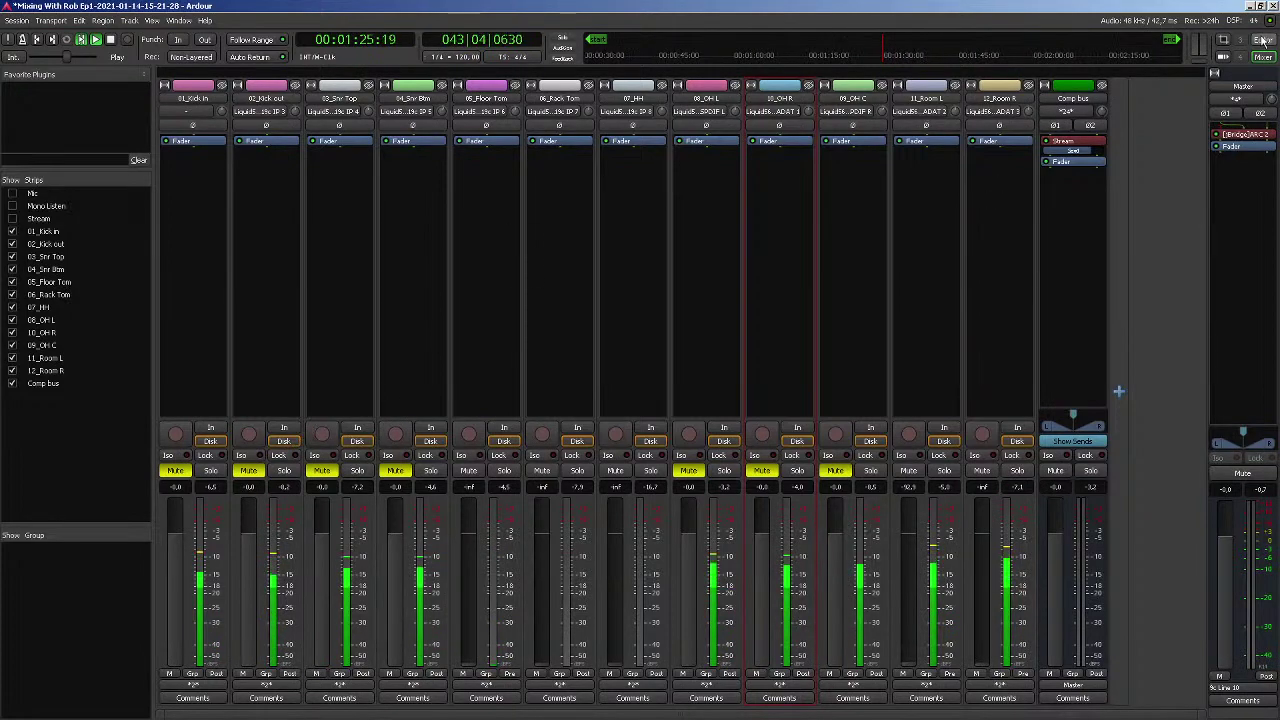
In the Editor, stop playback and create a new loop range near 2:20 on the timeline
left_click(1262, 40)
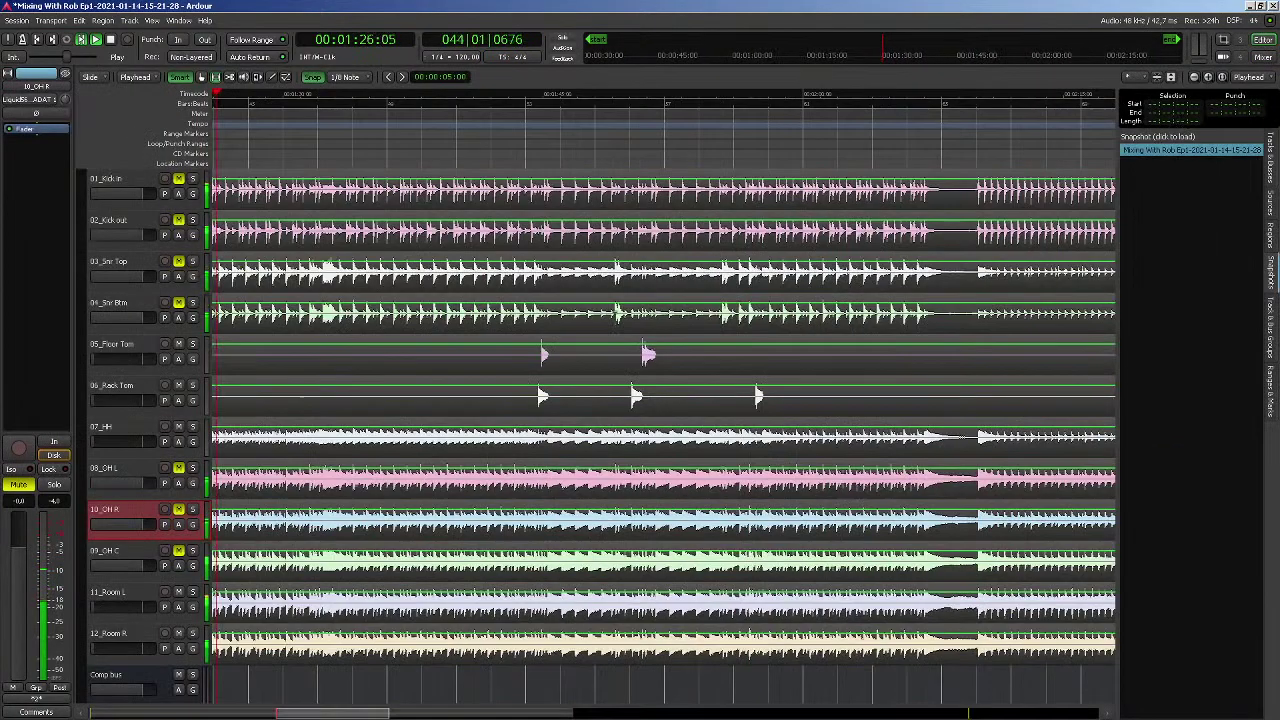
left_click(1194, 78)
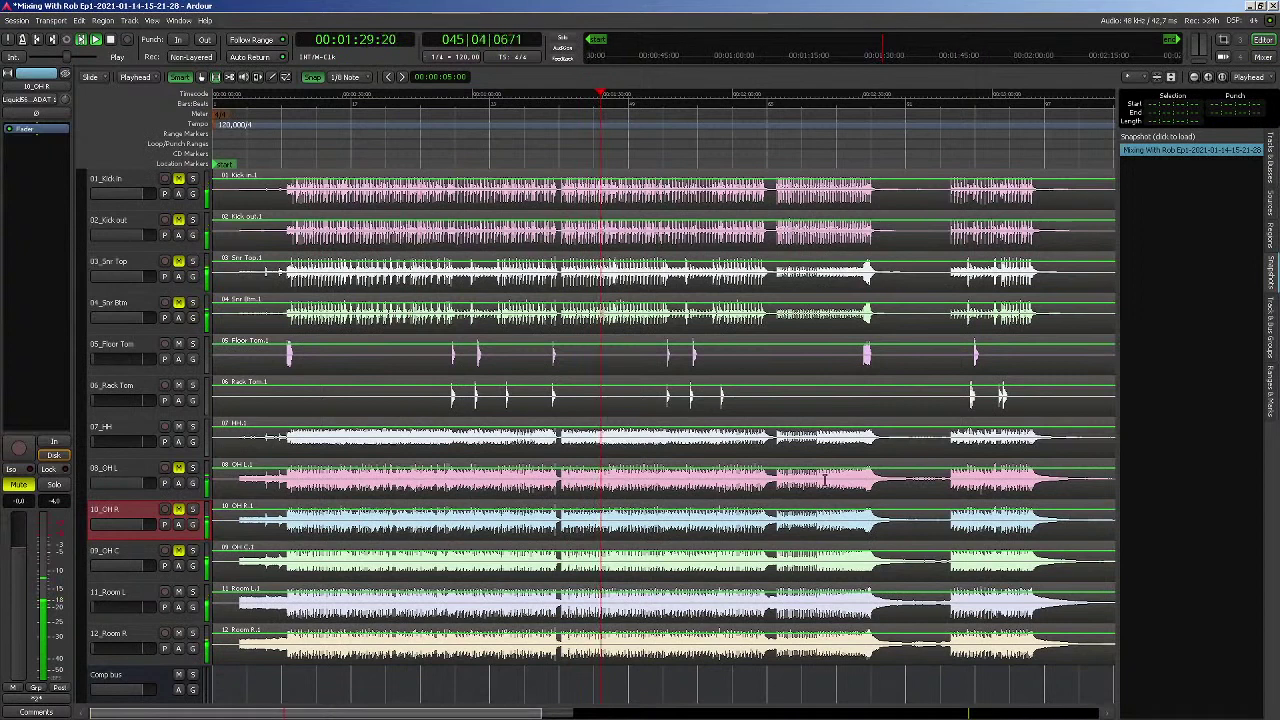
left_click_drag(818, 478, 845, 480)
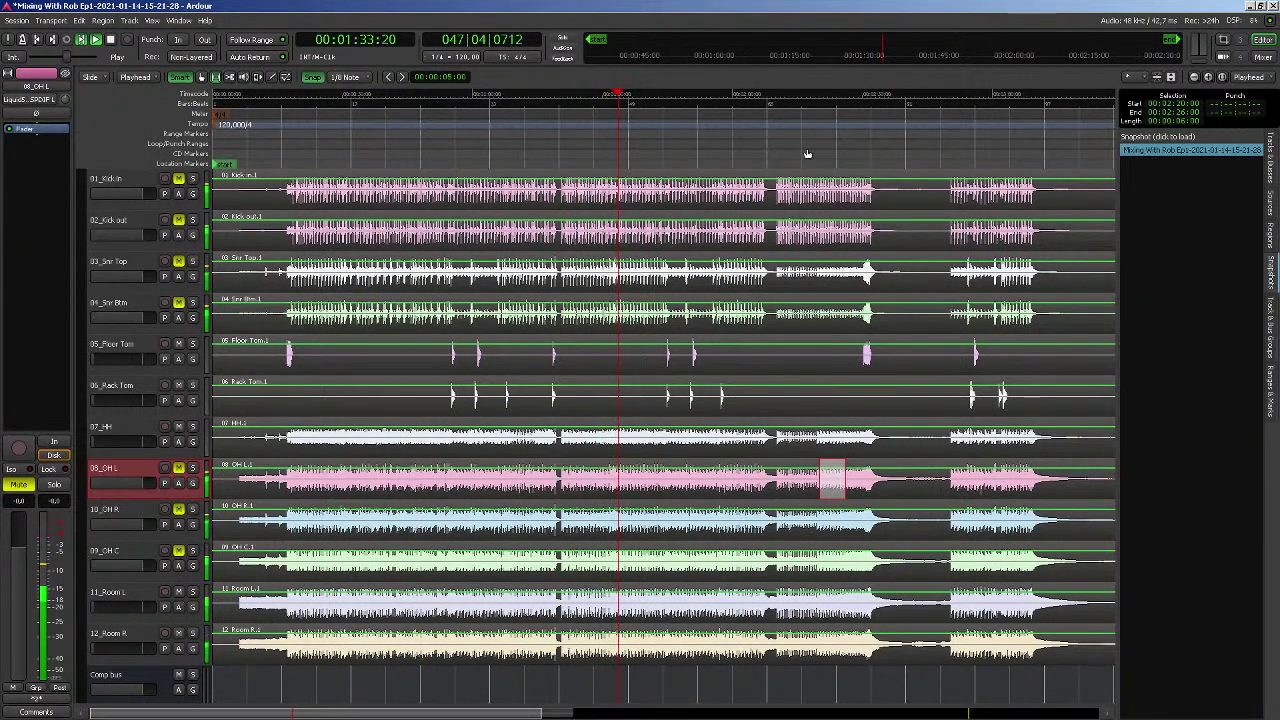
key("space")
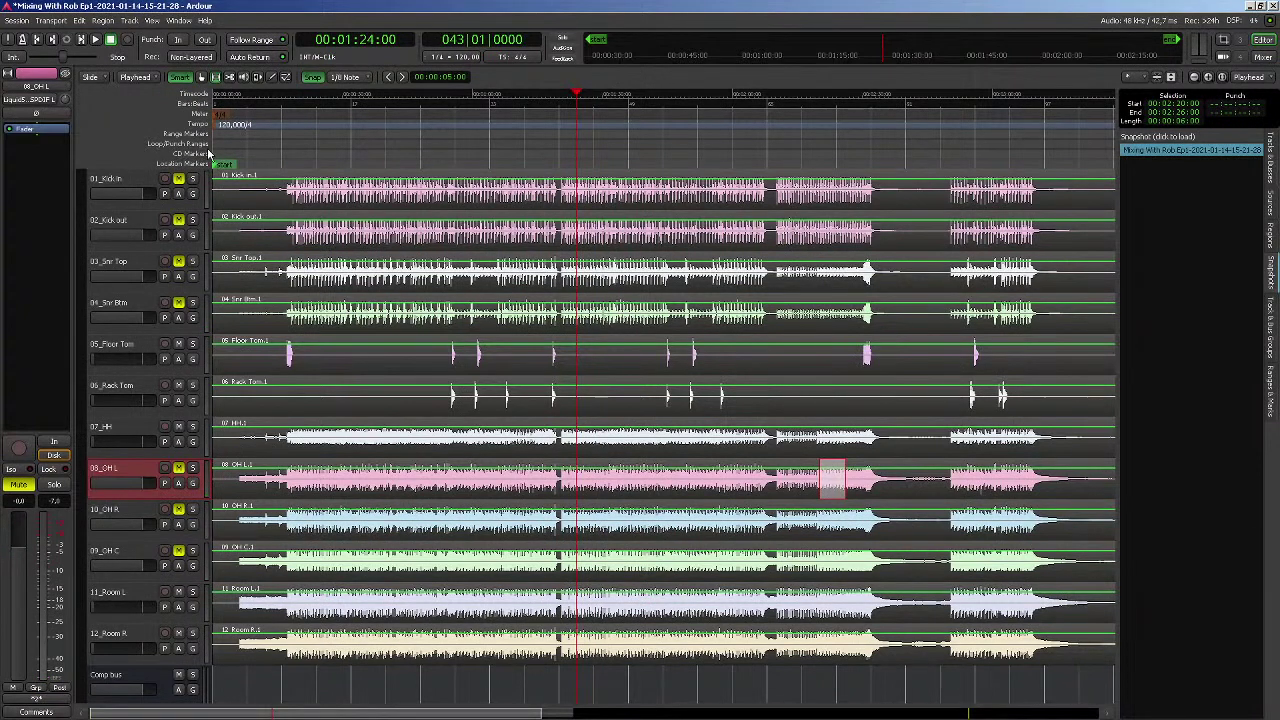
right_click(806, 147)
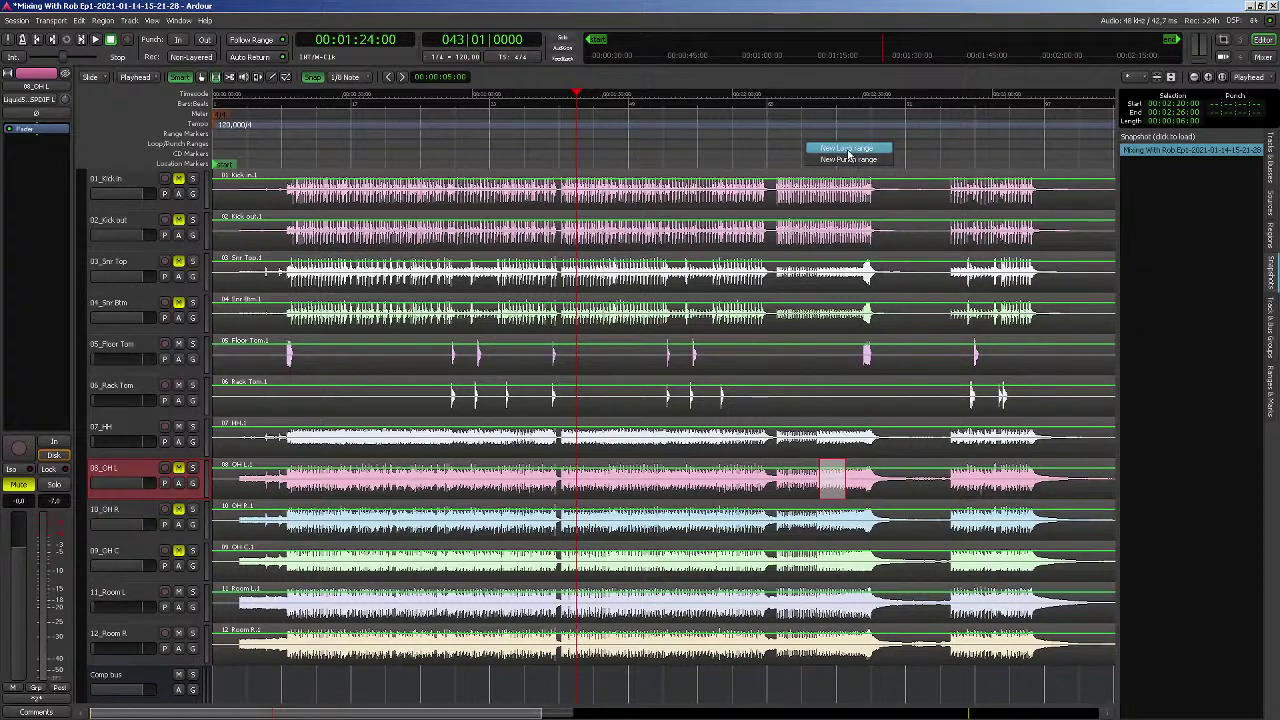
left_click(846, 148)
Adjust the loop range to run from about 2:20 to 2:30 and start loop playback
mouse_move(808, 147)
left_mouse_down()
mouse_move(780, 146)
mouse_move(814, 148)
left_mouse_up()
left_click_drag(912, 147, 864, 148)
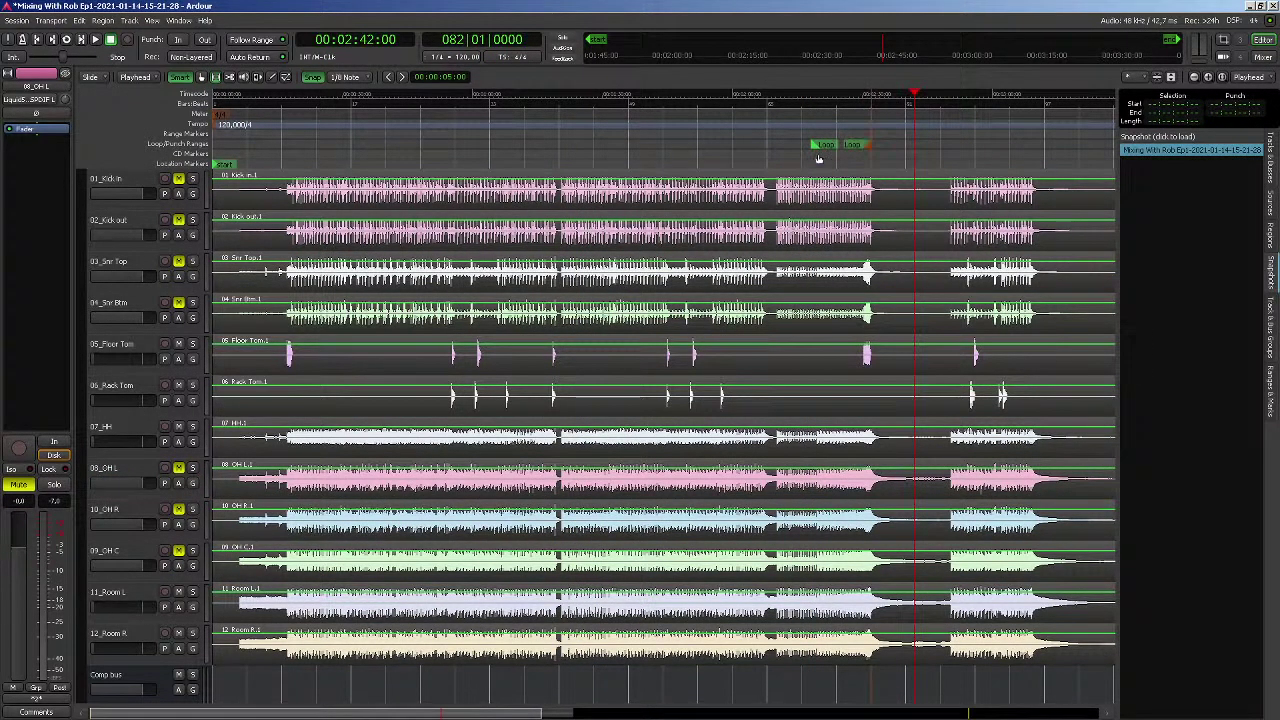
left_click(66, 40)
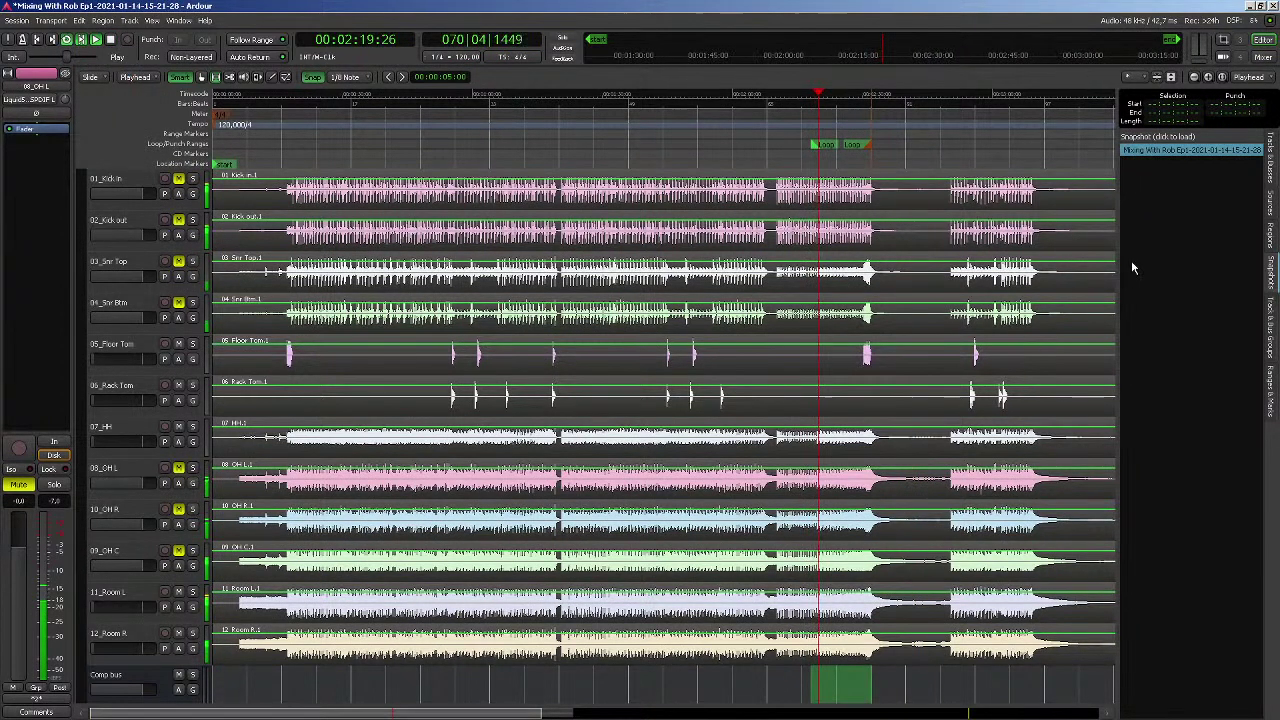
left_click_drag(865, 147, 826, 147)
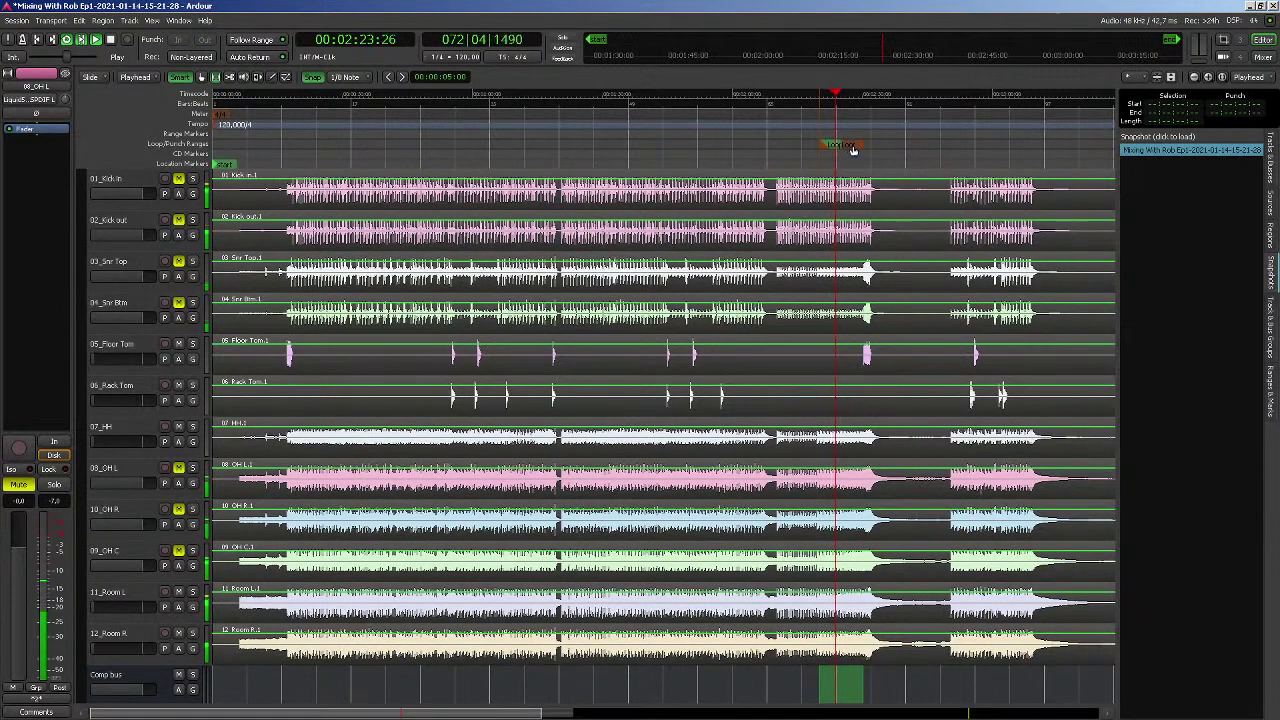
left_click(1207, 78)
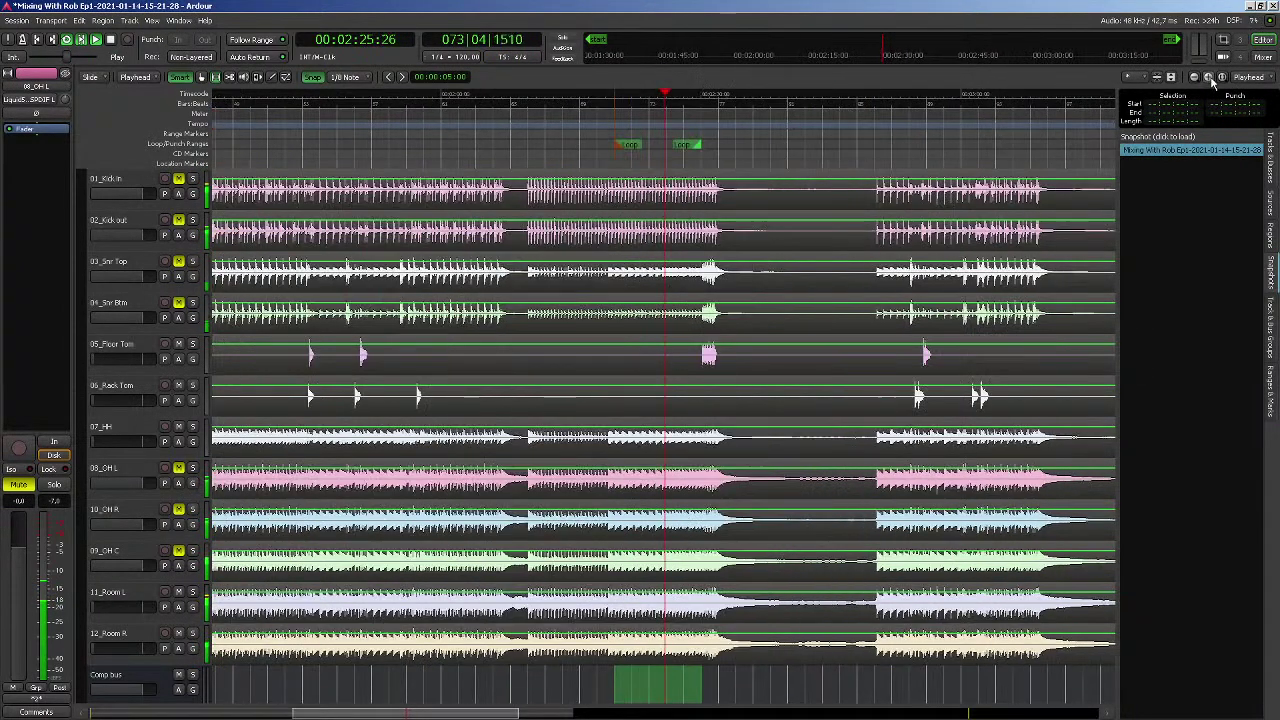
left_click(1208, 78)
left_click(1209, 78)
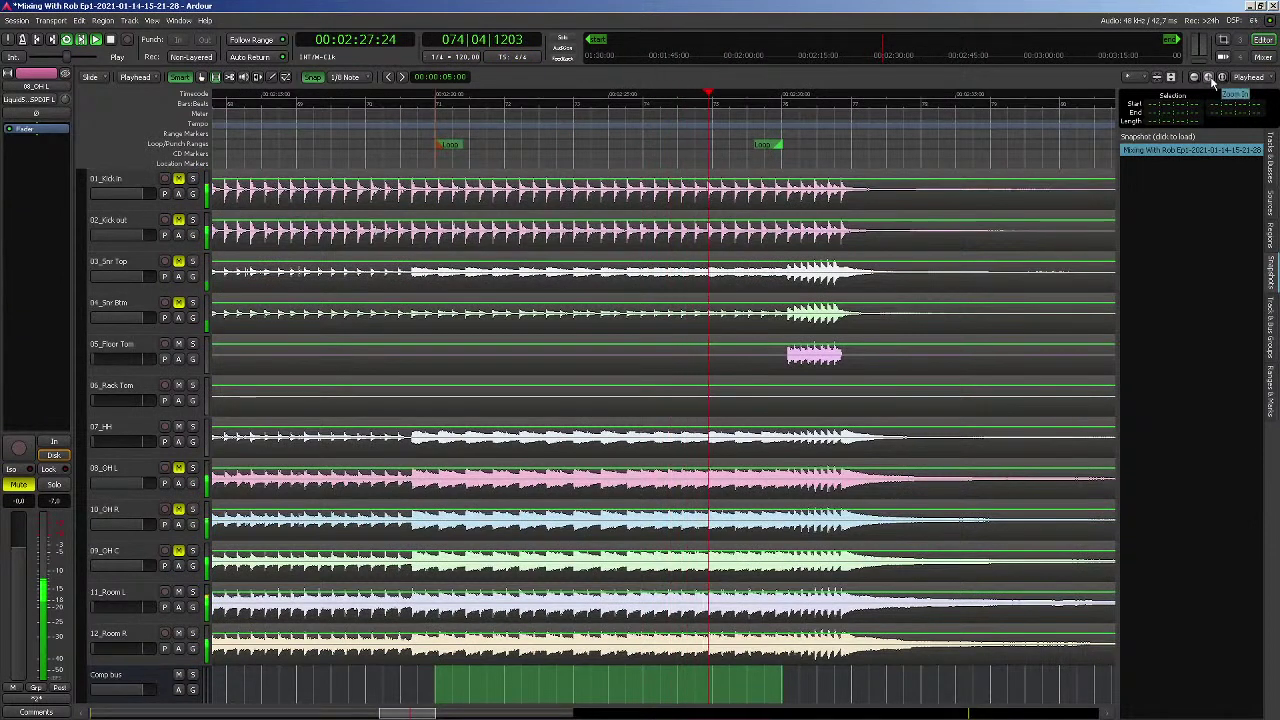
Return to the Mixer, adjust the 11_Room L trim, and bring the 12_Room R fader up to 0 dB
left_click(1263, 58)
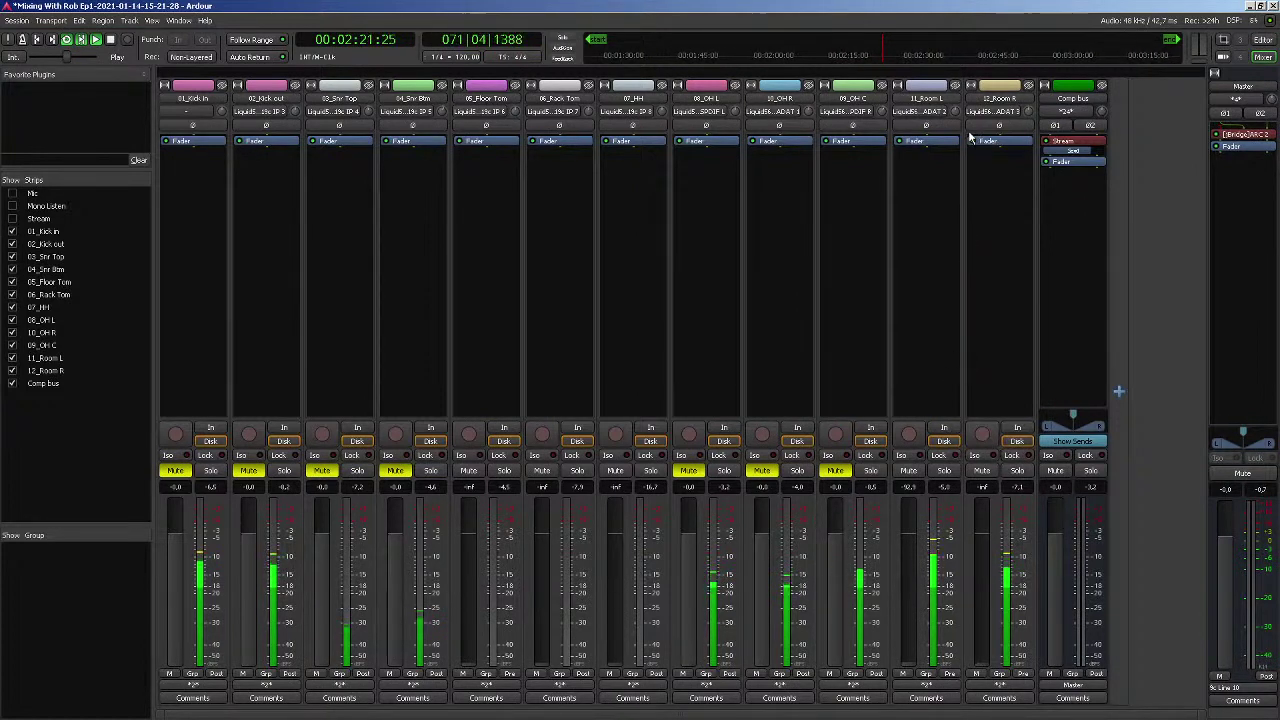
left_click_drag(956, 117, 947, 151)
left_click(984, 620, "shift")
Set the metering point of the 12_Room R and 11_Room L tracks back to Post Fader
left_click(1022, 674)
left_click(1028, 687)
left_click(948, 674)
left_click(966, 687)
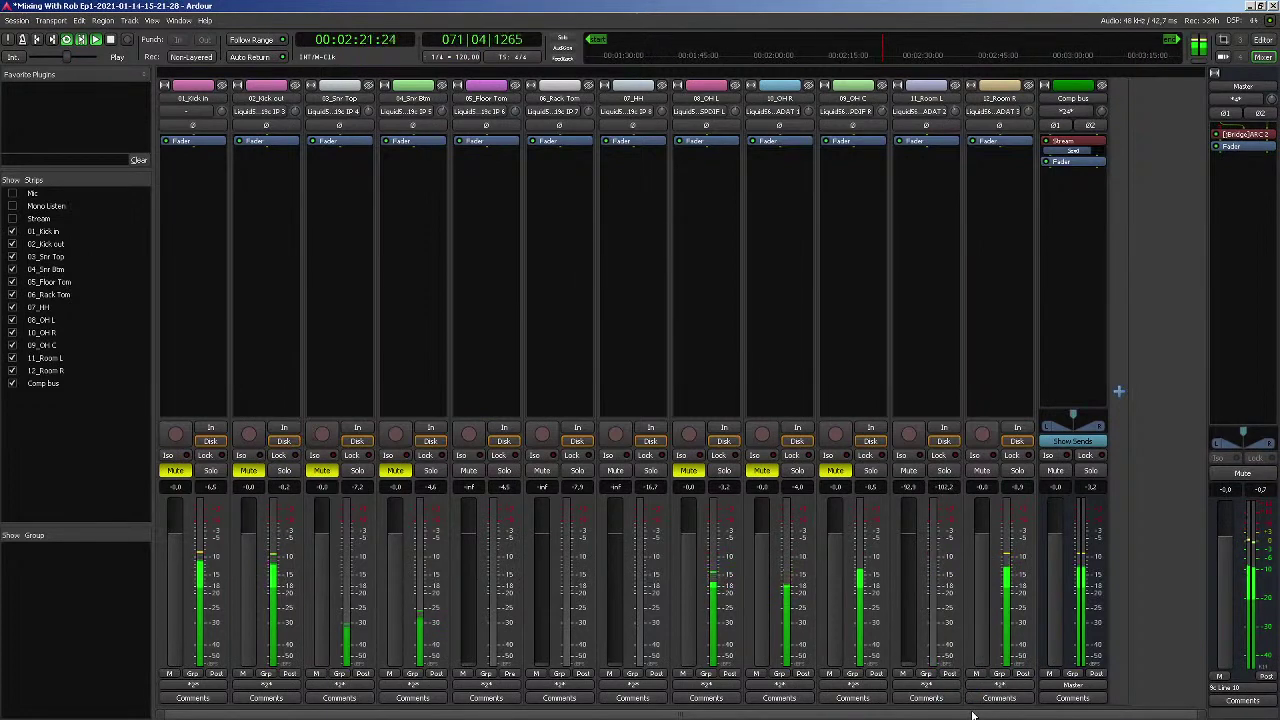
Mute 12_Room R, then bring the 11_Room L fader up to 0 dB and mute that track too
left_click(983, 471)
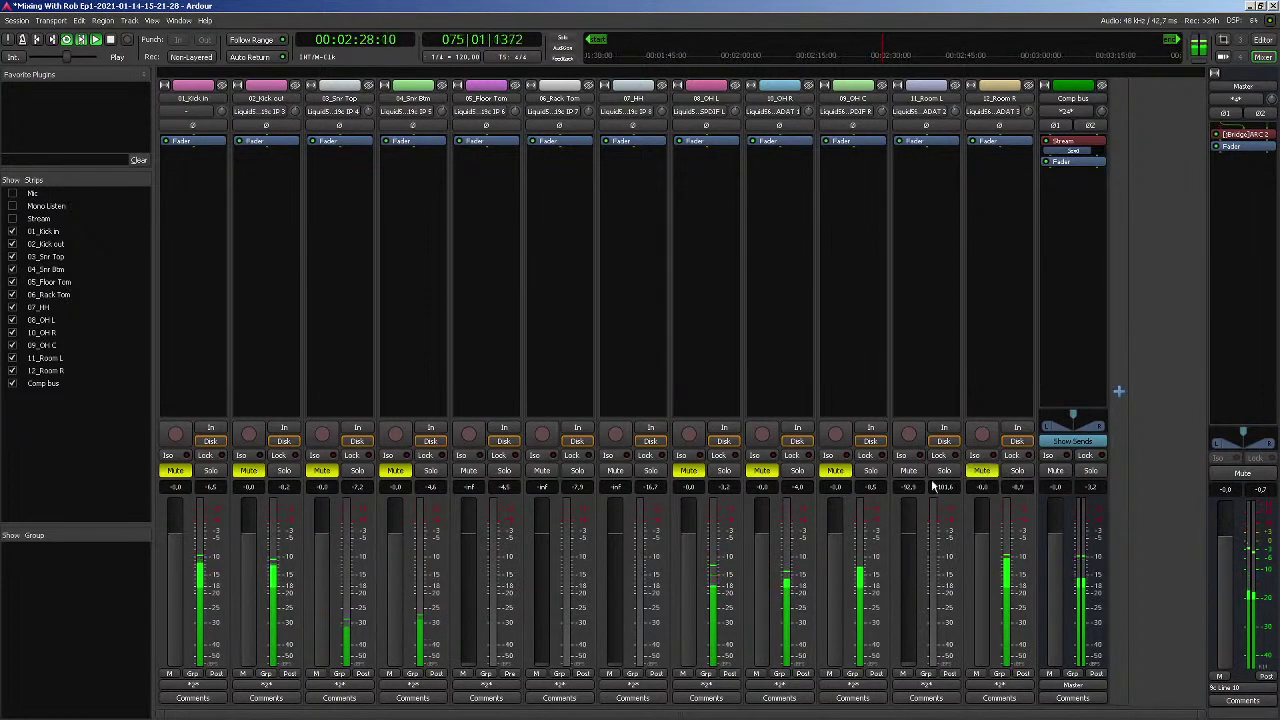
left_click(909, 552, "shift")
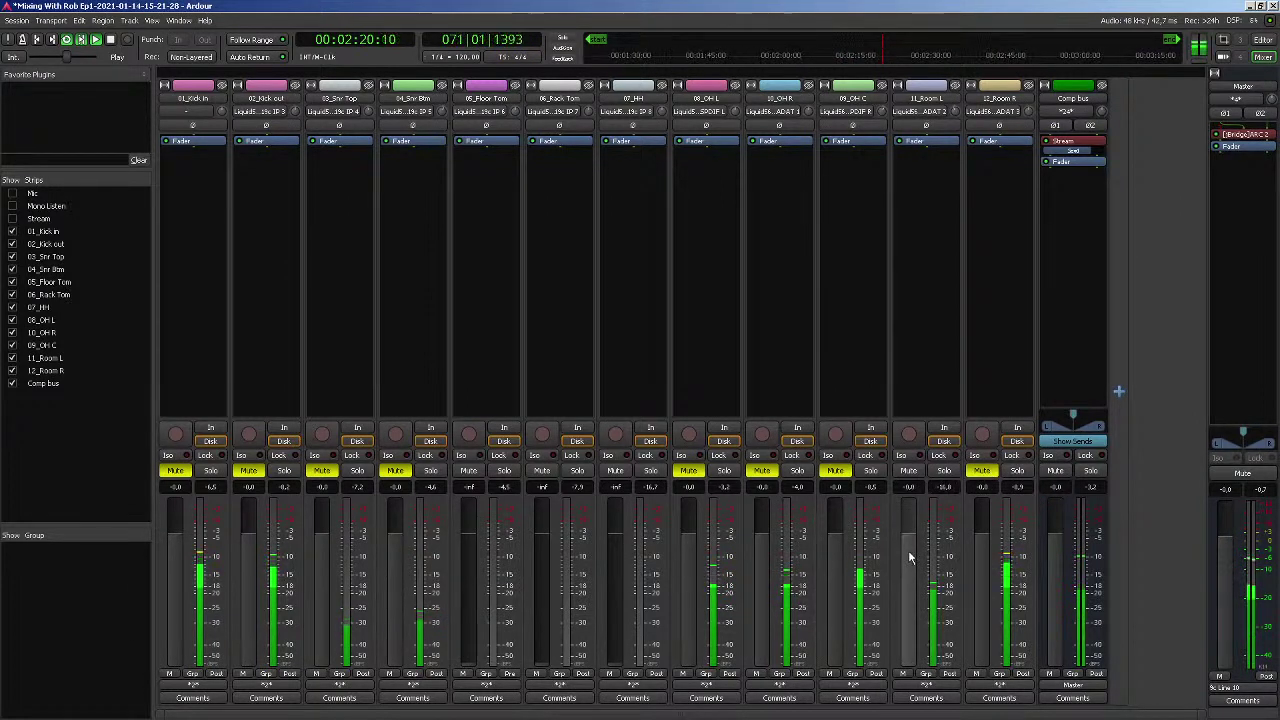
left_click(911, 475)
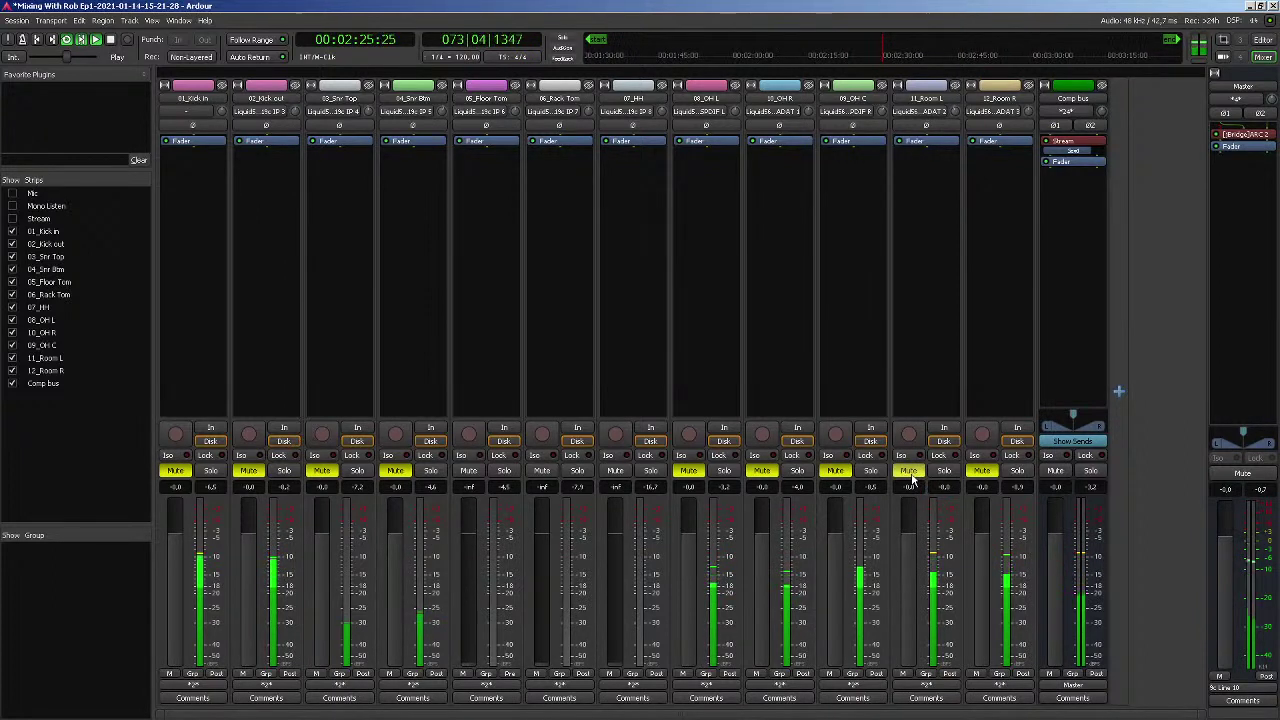
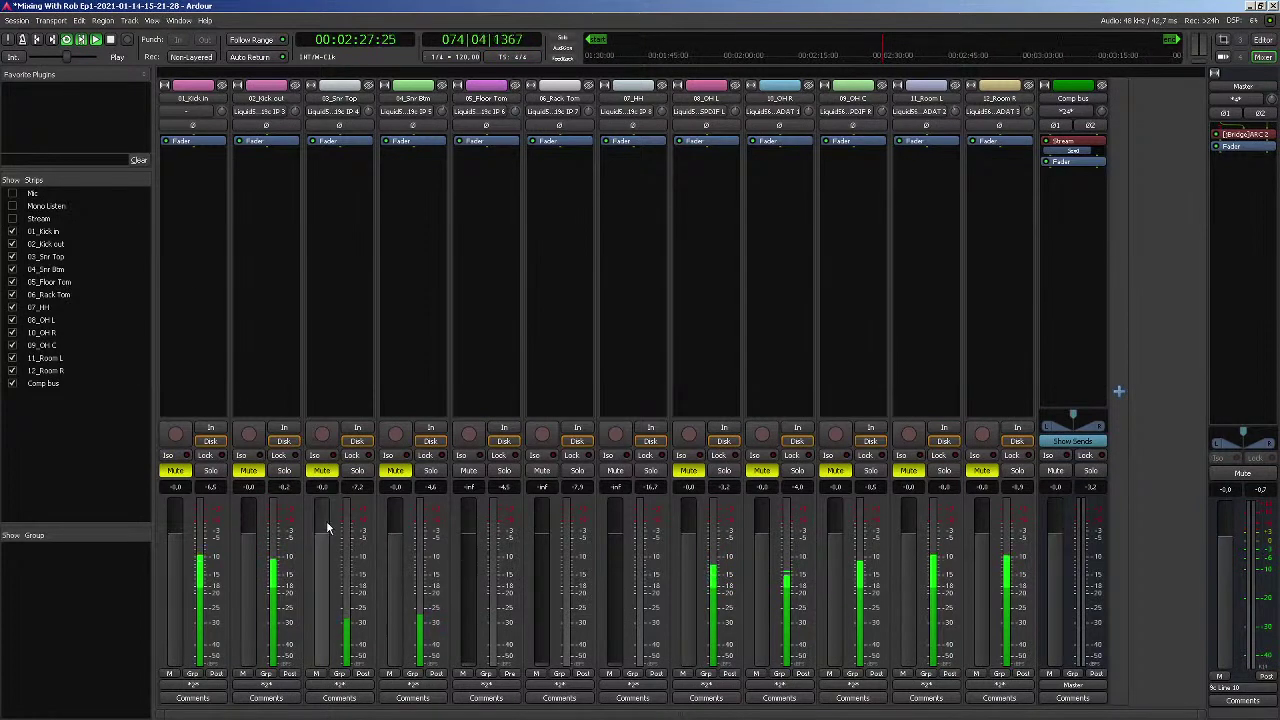
Stop playback and select the 01_Kick in track in the Editor
key("space")
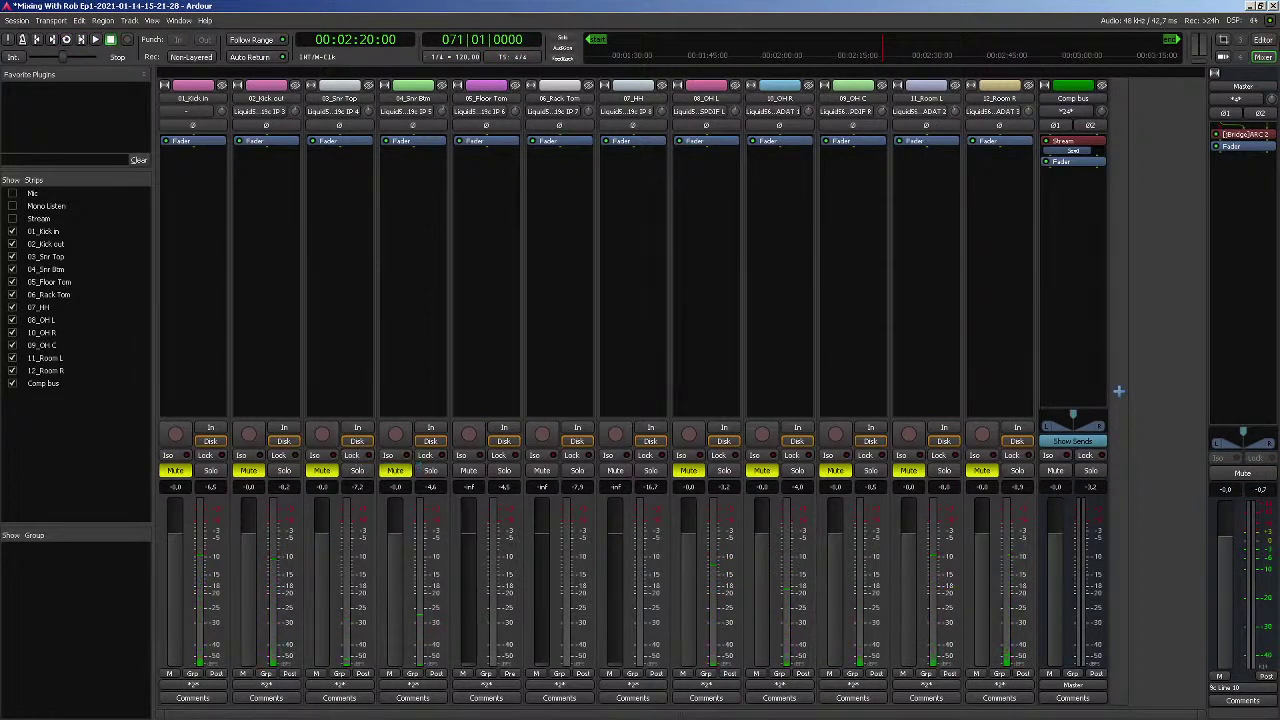
left_click(1263, 41)
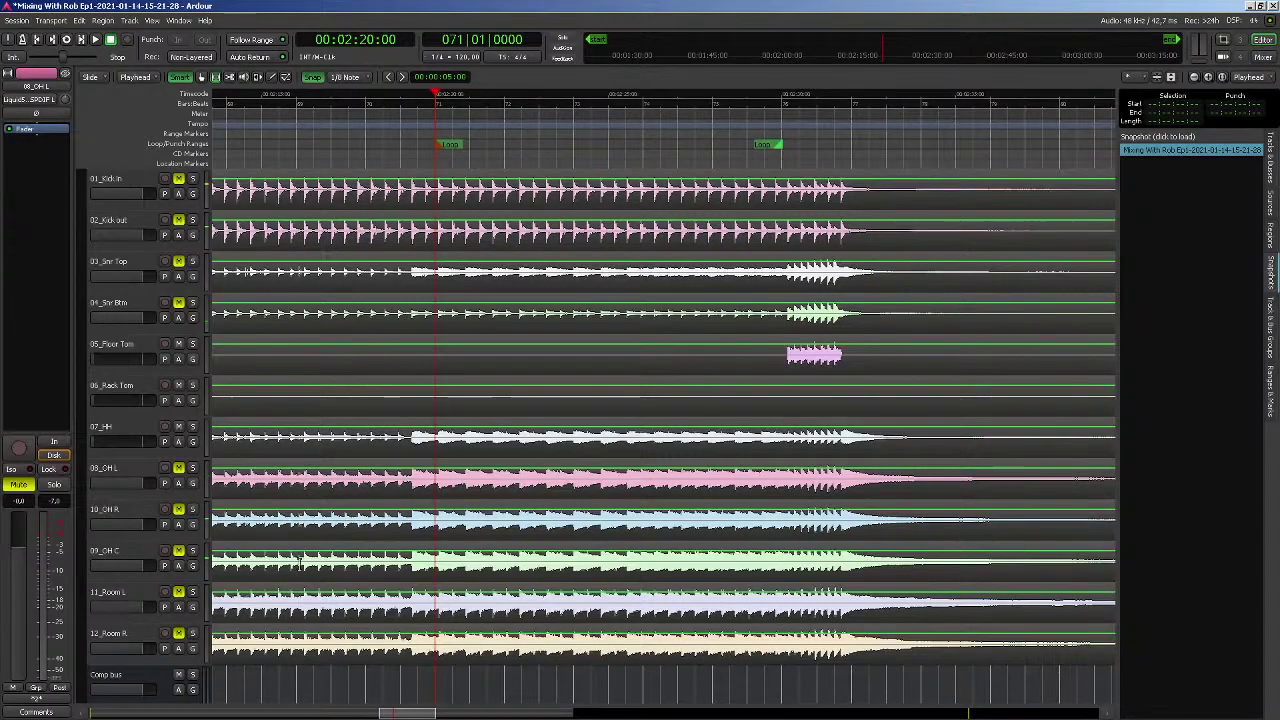
left_click_drag(422, 714, 118, 713)
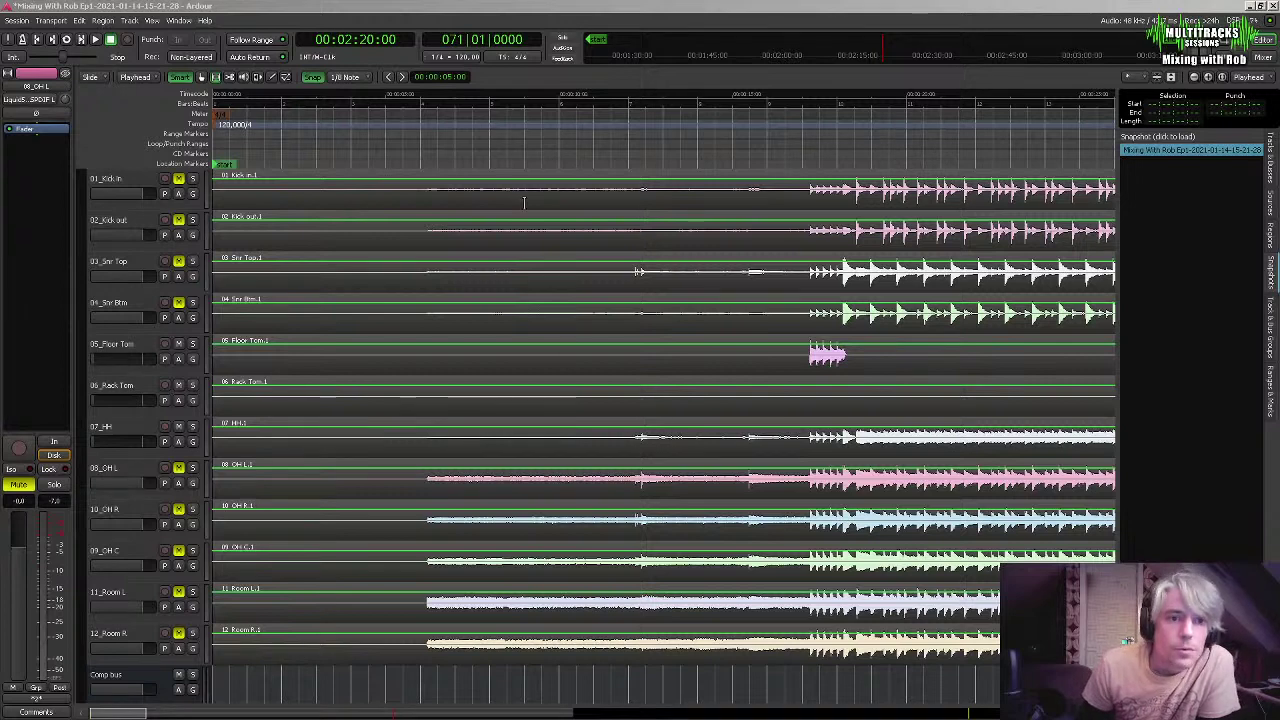
left_click(120, 180)
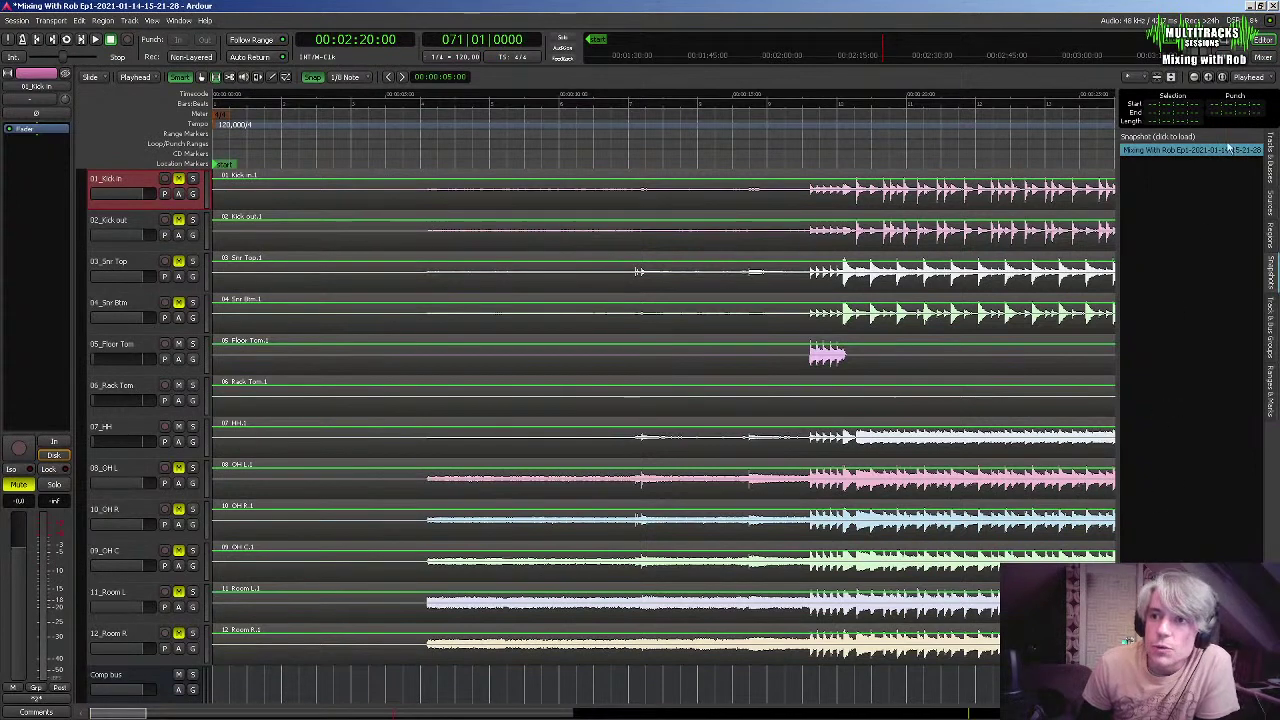
left_click(1205, 79)
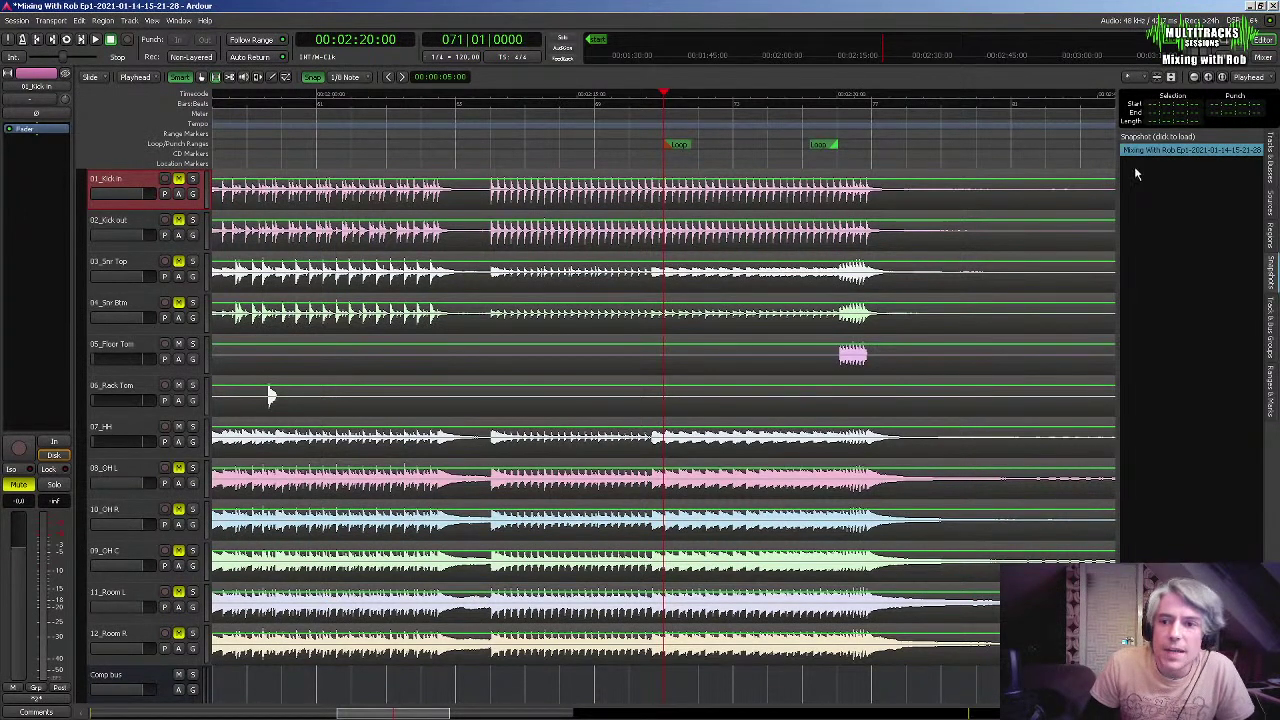
In the Mixer, add one stereo audio bus with the Flexible-I/O pin mode and no group
left_click(1266, 61)
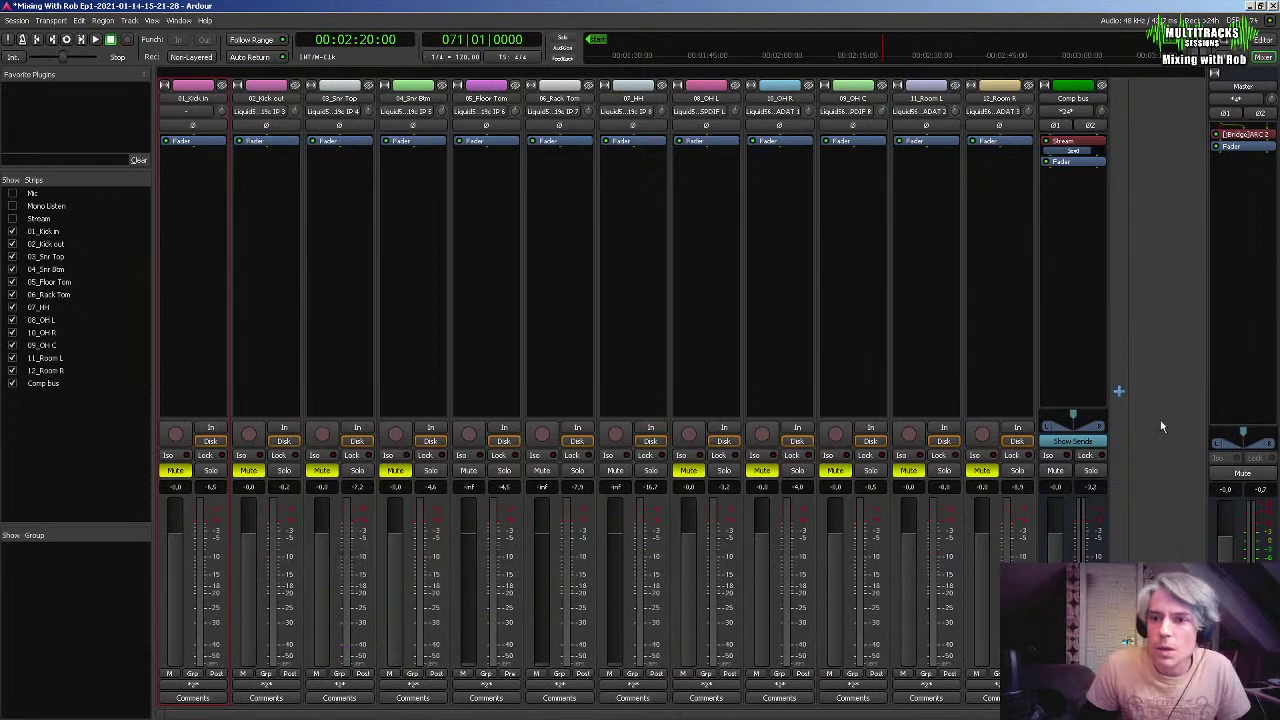
double_click(1119, 392)
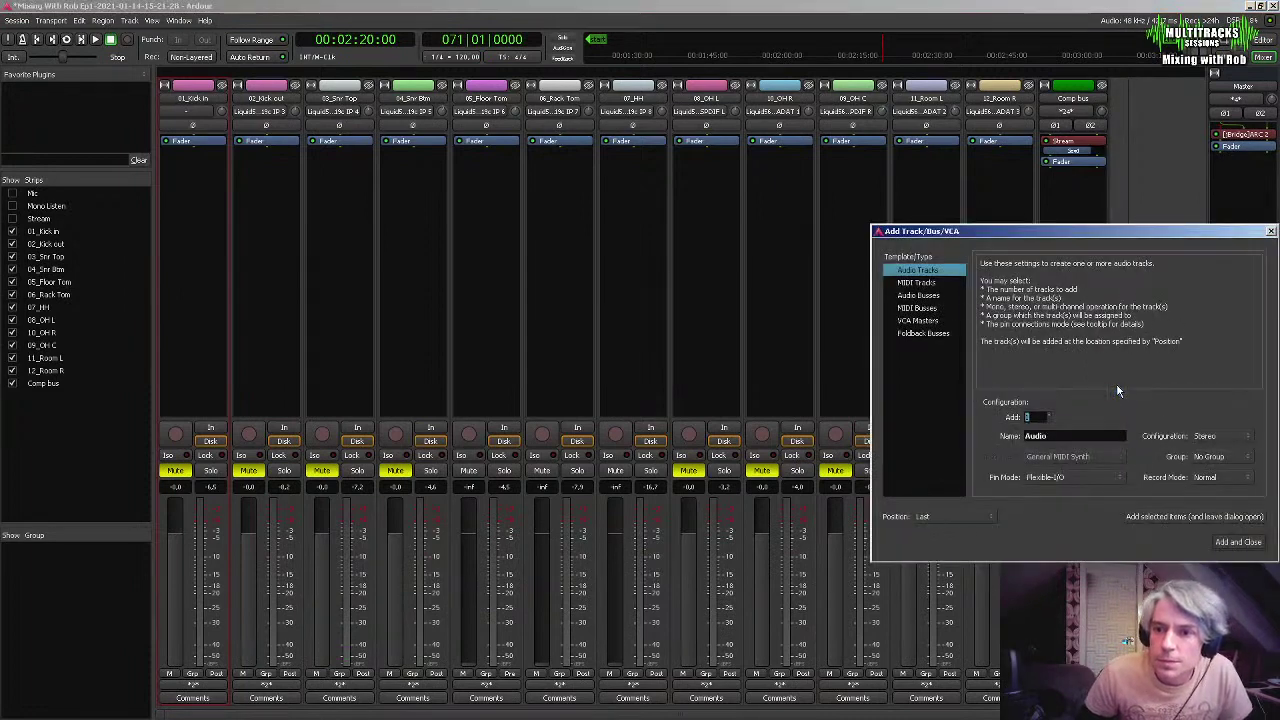
left_click(930, 297)
left_click_drag(996, 234, 636, 189)
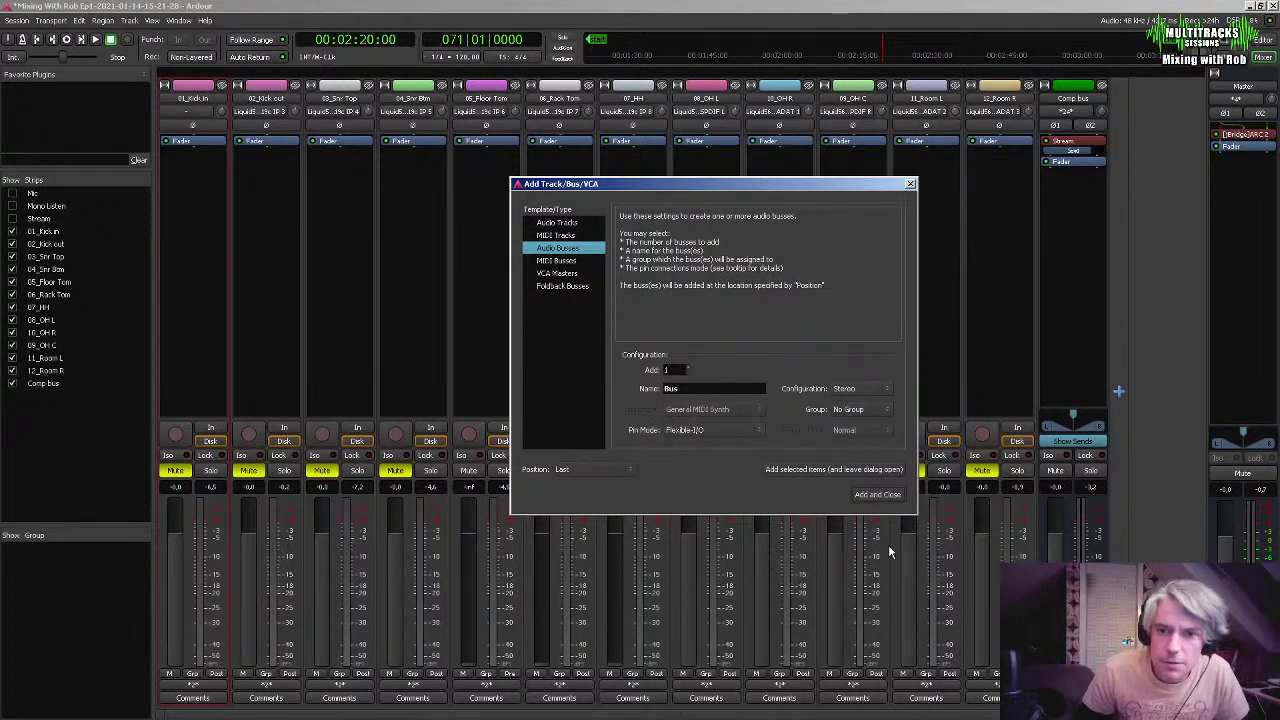
left_click(696, 434)
left_click(698, 433)
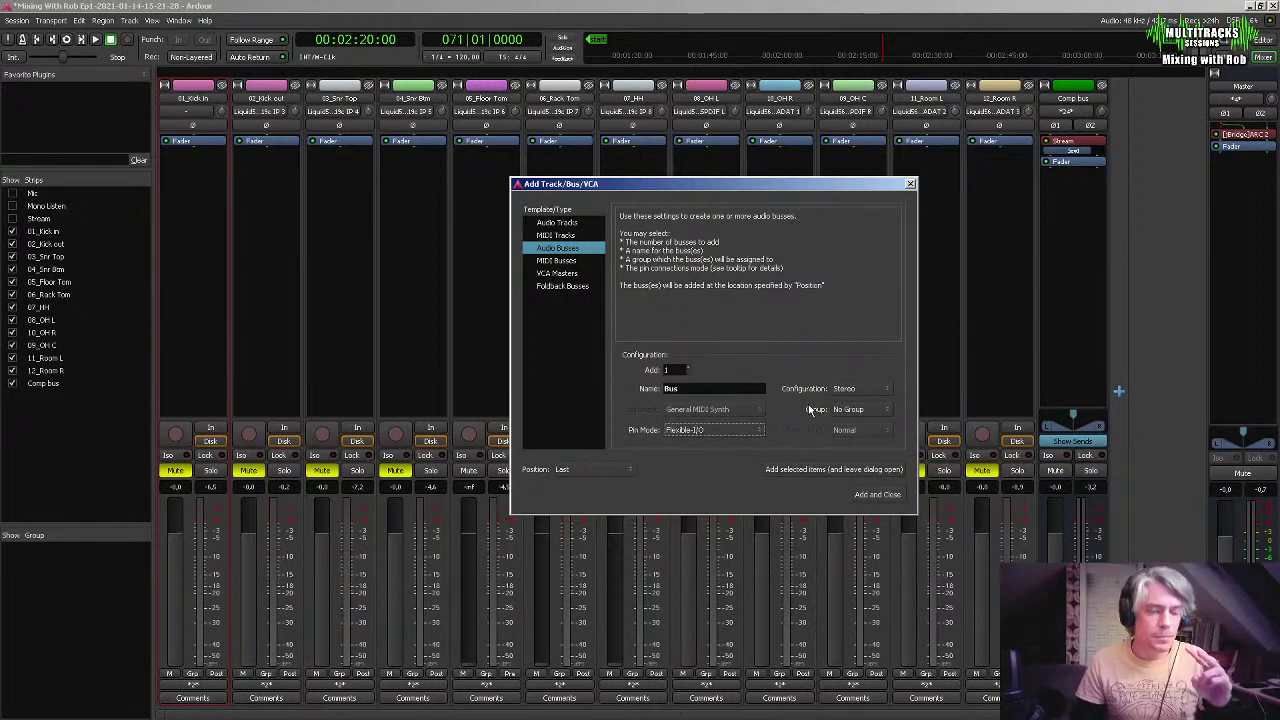
left_click(886, 497)
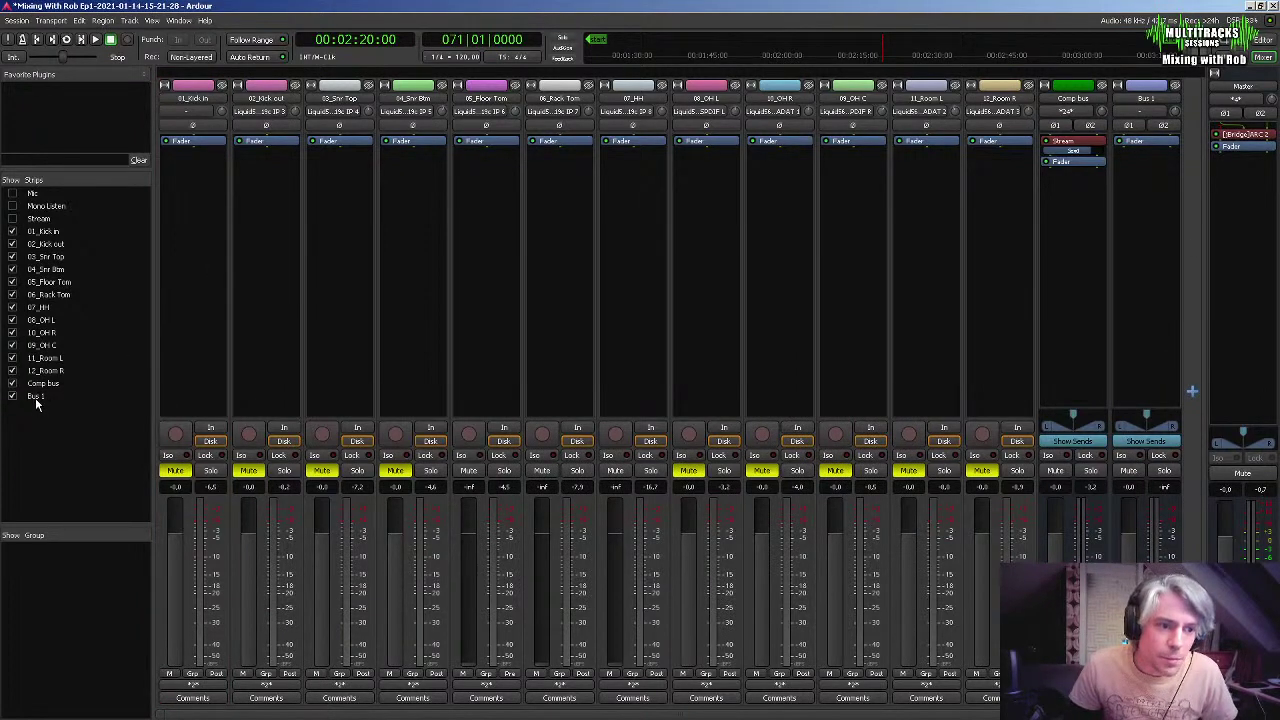
Move the new bus ahead of Comp bus in the strip order and rename it Room Stereo Bus
left_click_drag(37, 397, 56, 373)
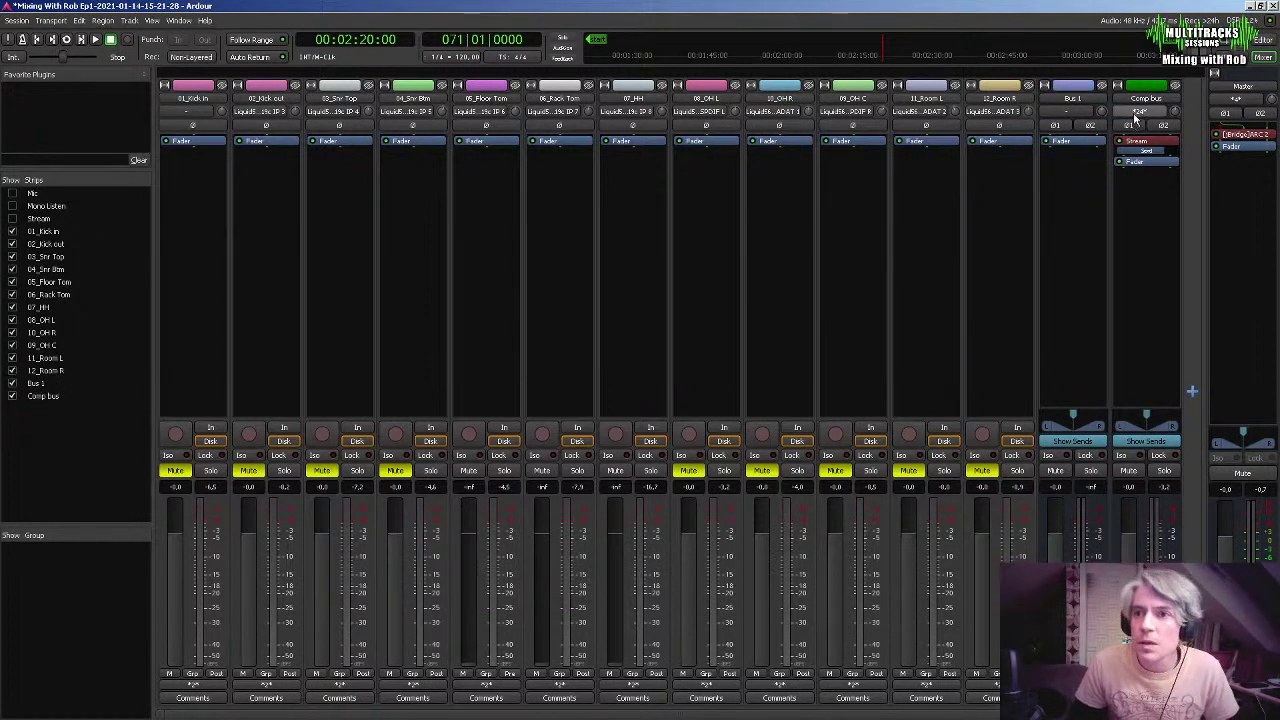
left_click(1073, 102)
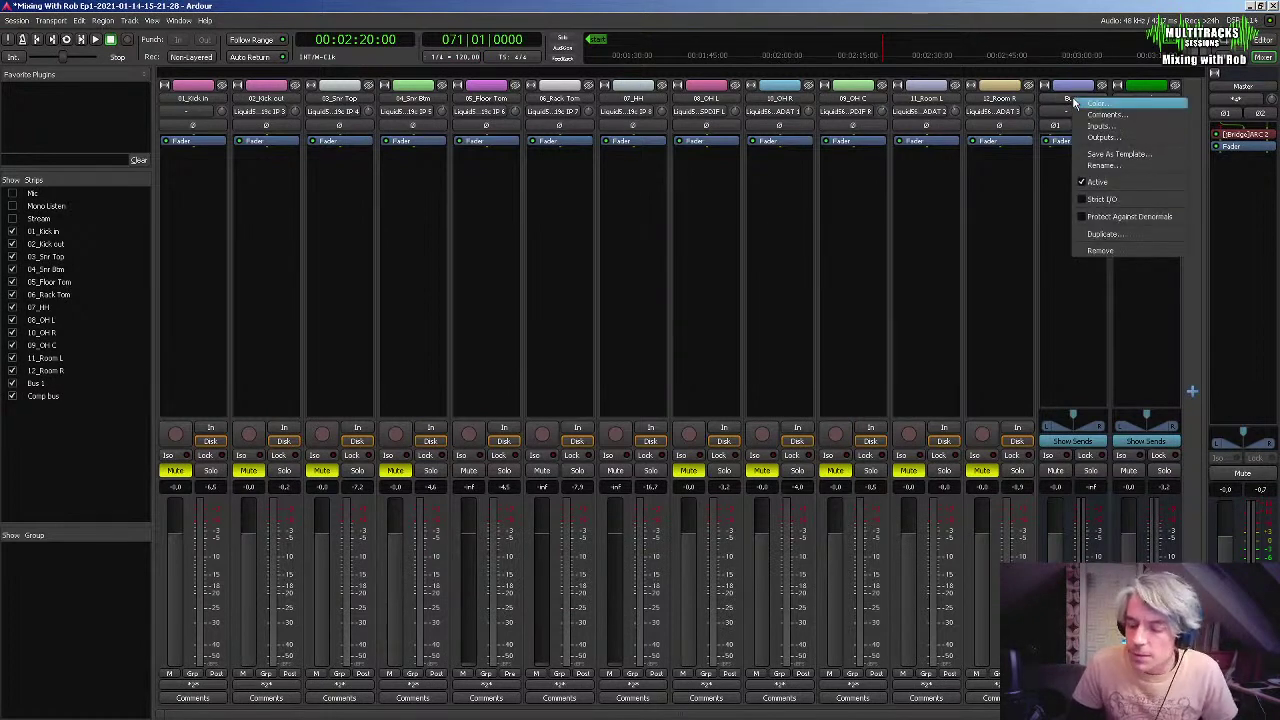
left_click(1102, 165)
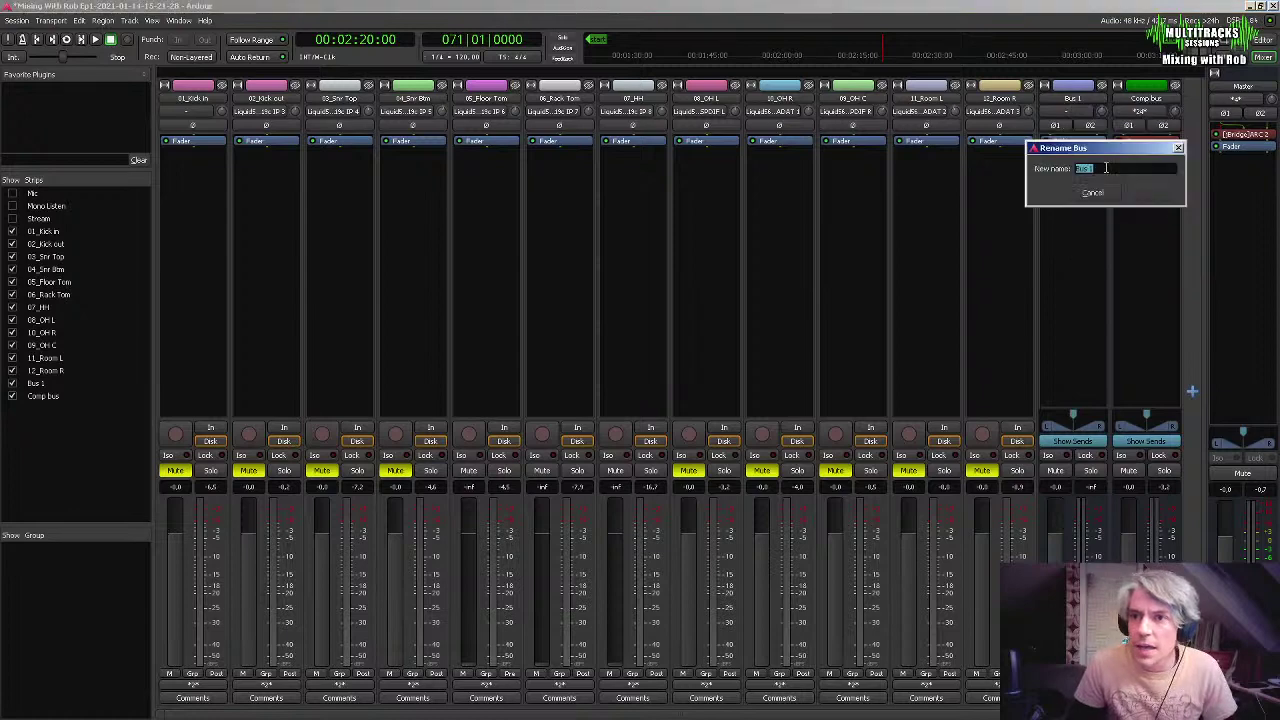
type("Room")
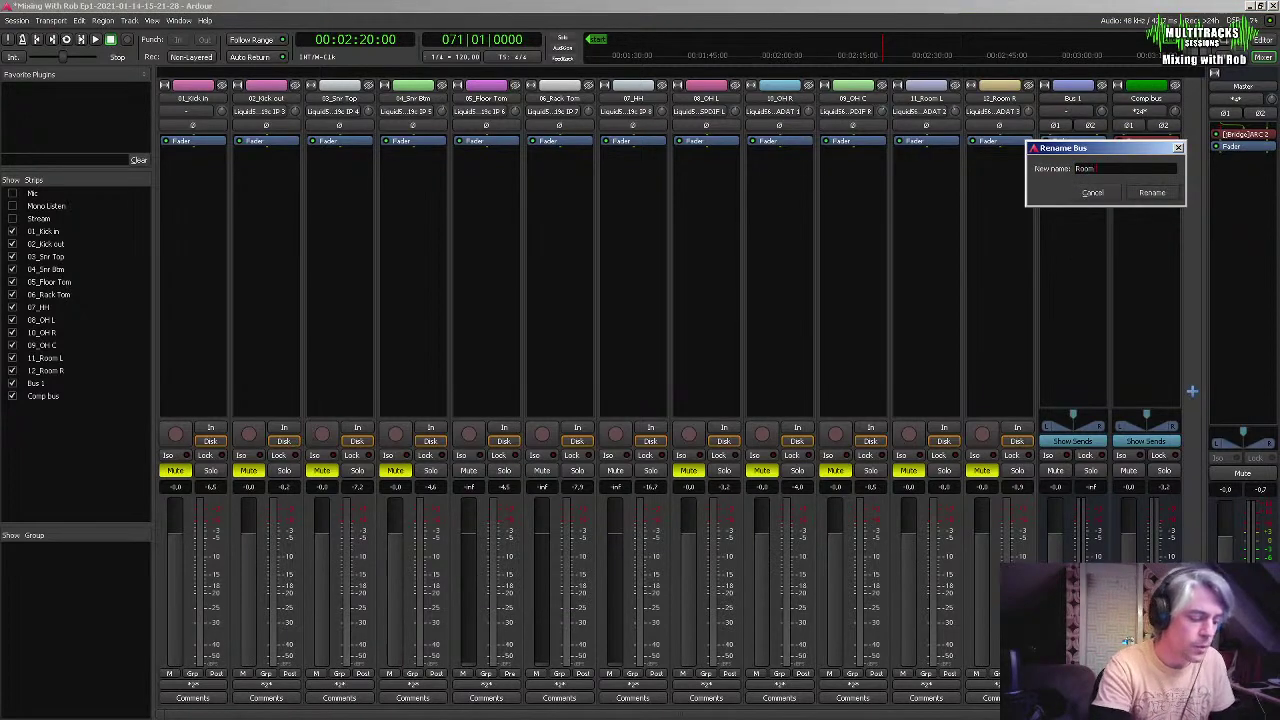
type(" Stereo Bus")
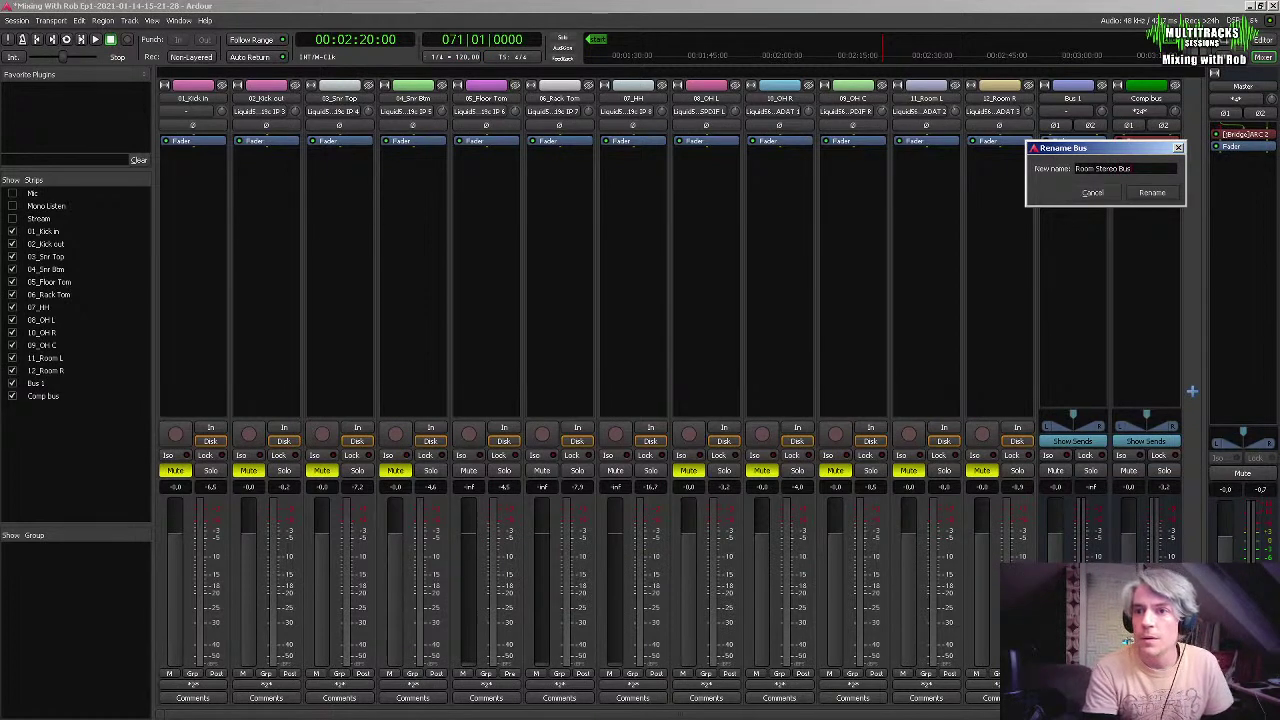
key("Return")
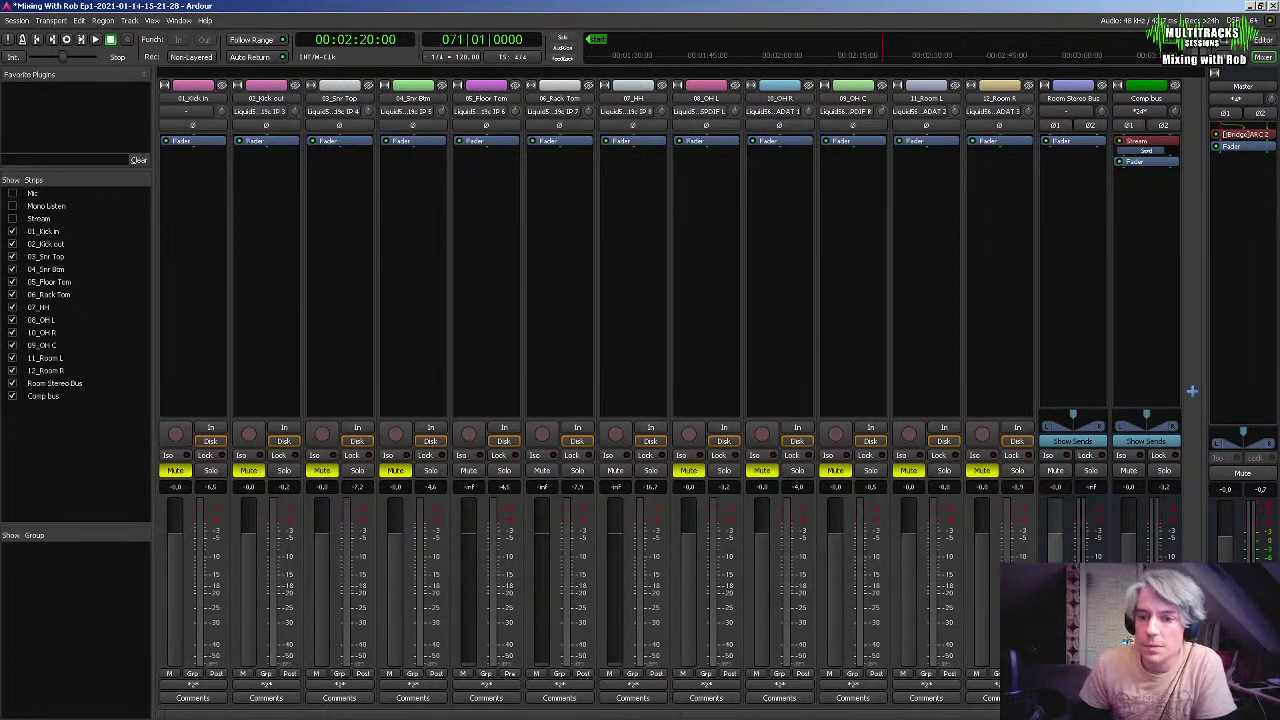
In the Audio Connection Manager, route 11_Room L to the left input and 12_Room R to the right input of Room Stereo Bus
key("alt+p")
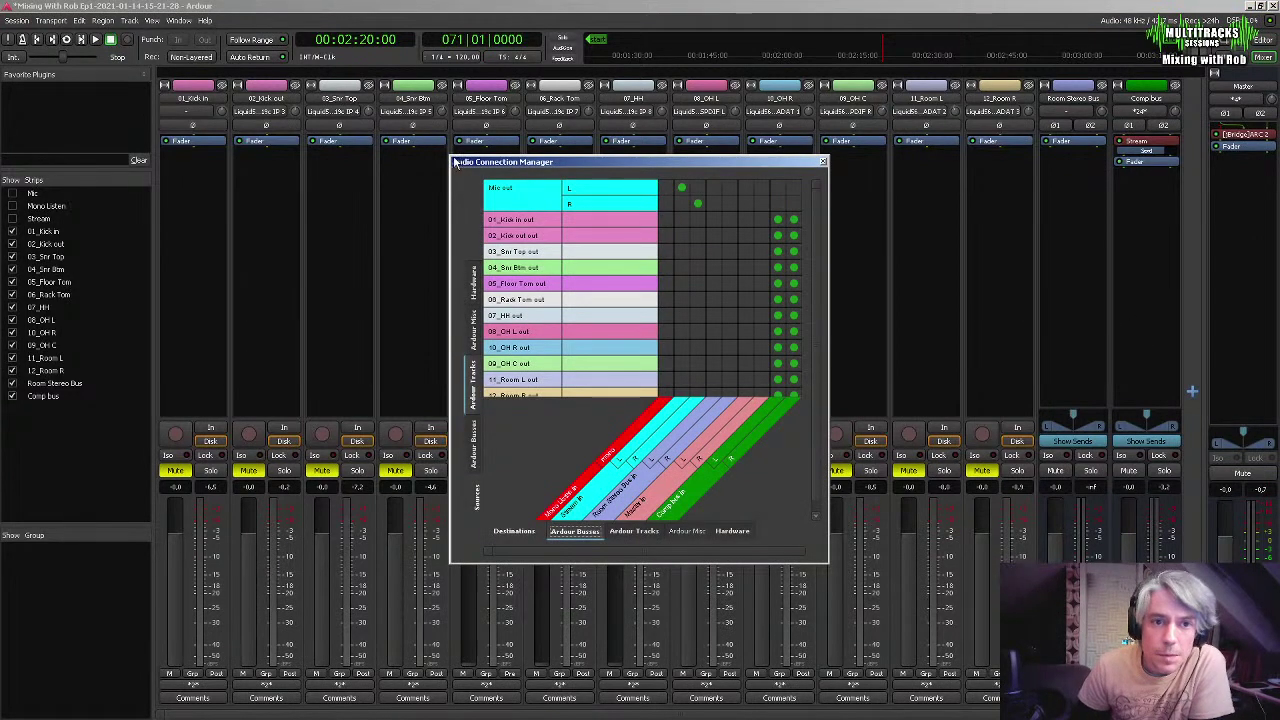
left_click_drag(447, 157, 337, 112)
left_click_drag(827, 560, 962, 617)
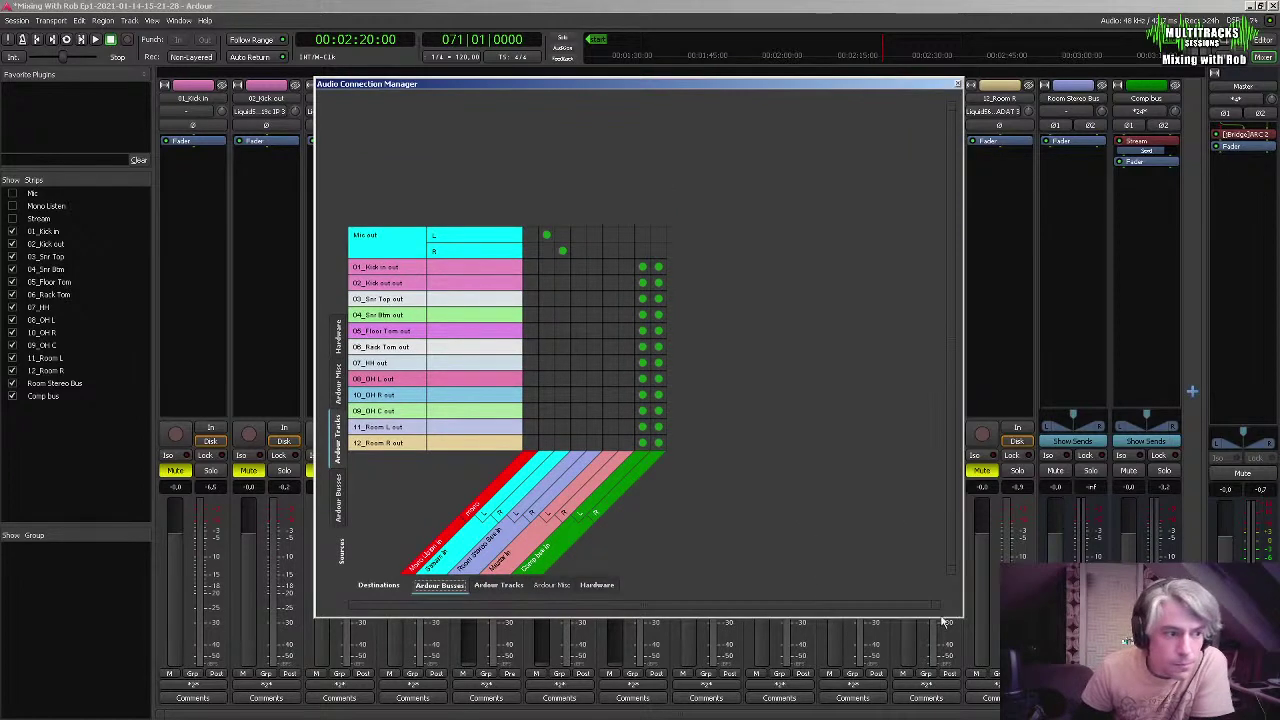
left_click(341, 516)
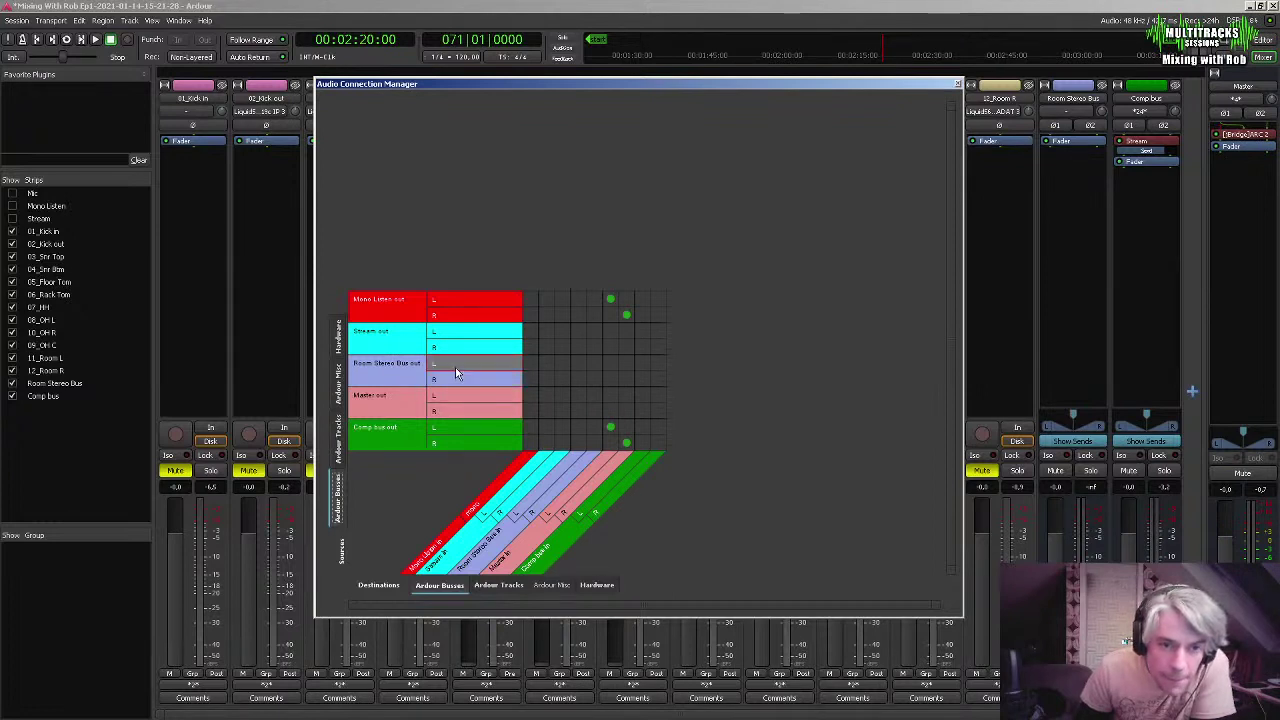
left_click(341, 455)
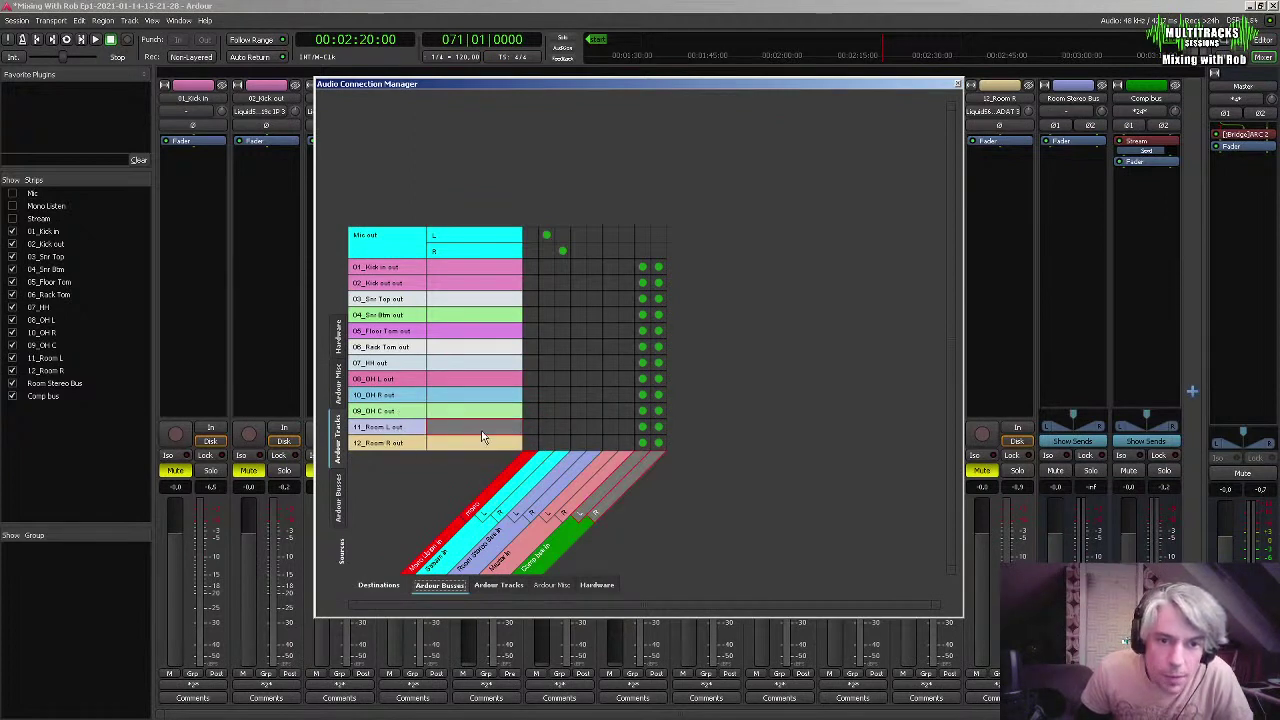
left_click(578, 426)
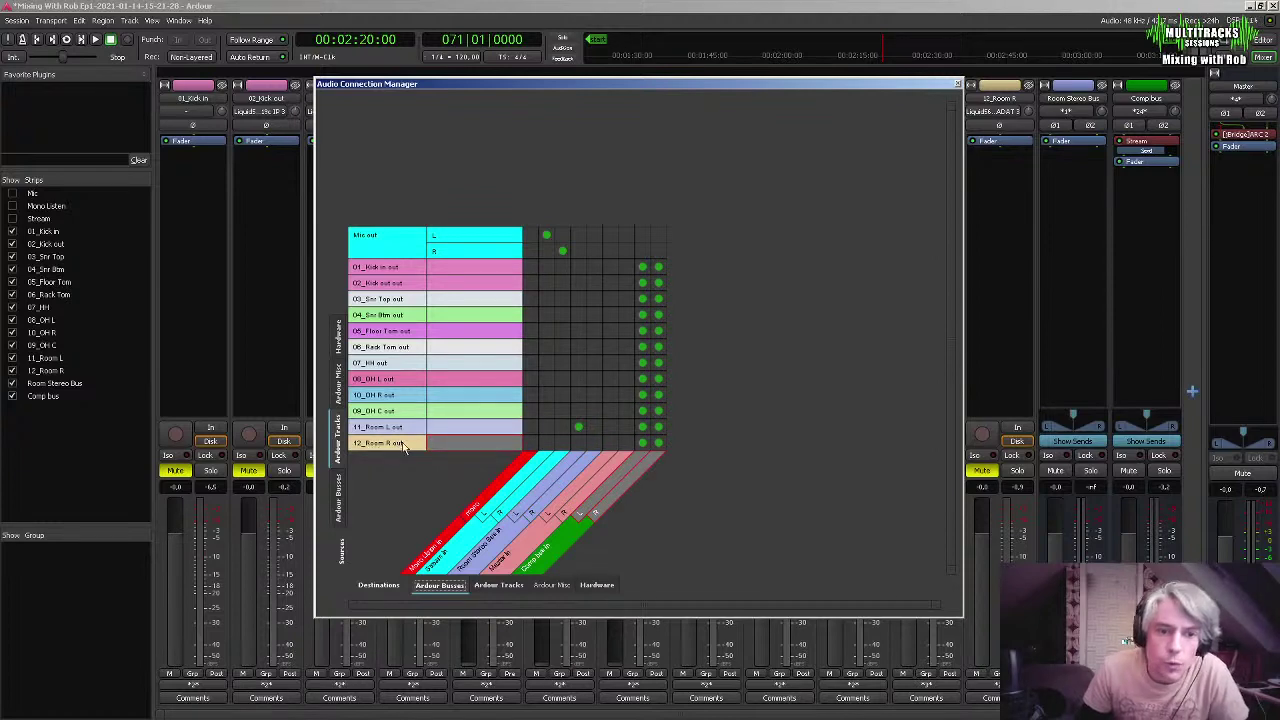
left_click(593, 442)
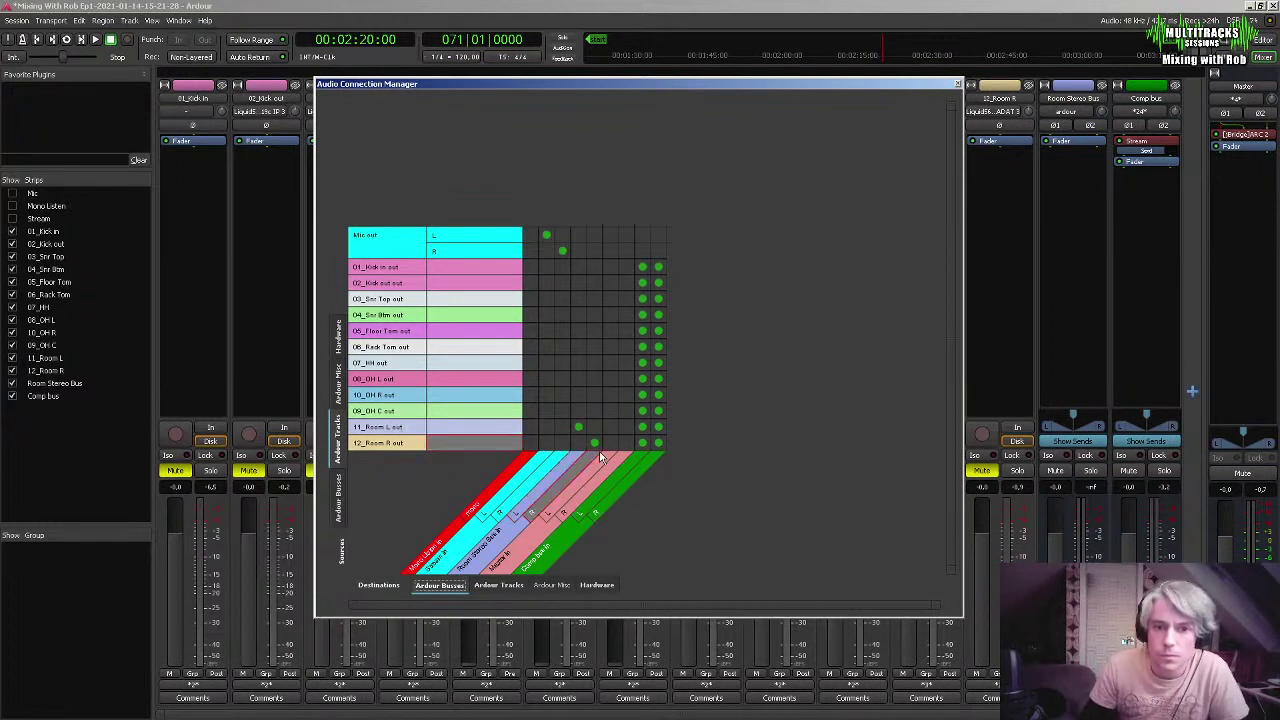
left_click(957, 85)
Start playback, unmute 11_Room L and 12_Room R to check the bus signal, and stop
key("space")
left_click(907, 470)
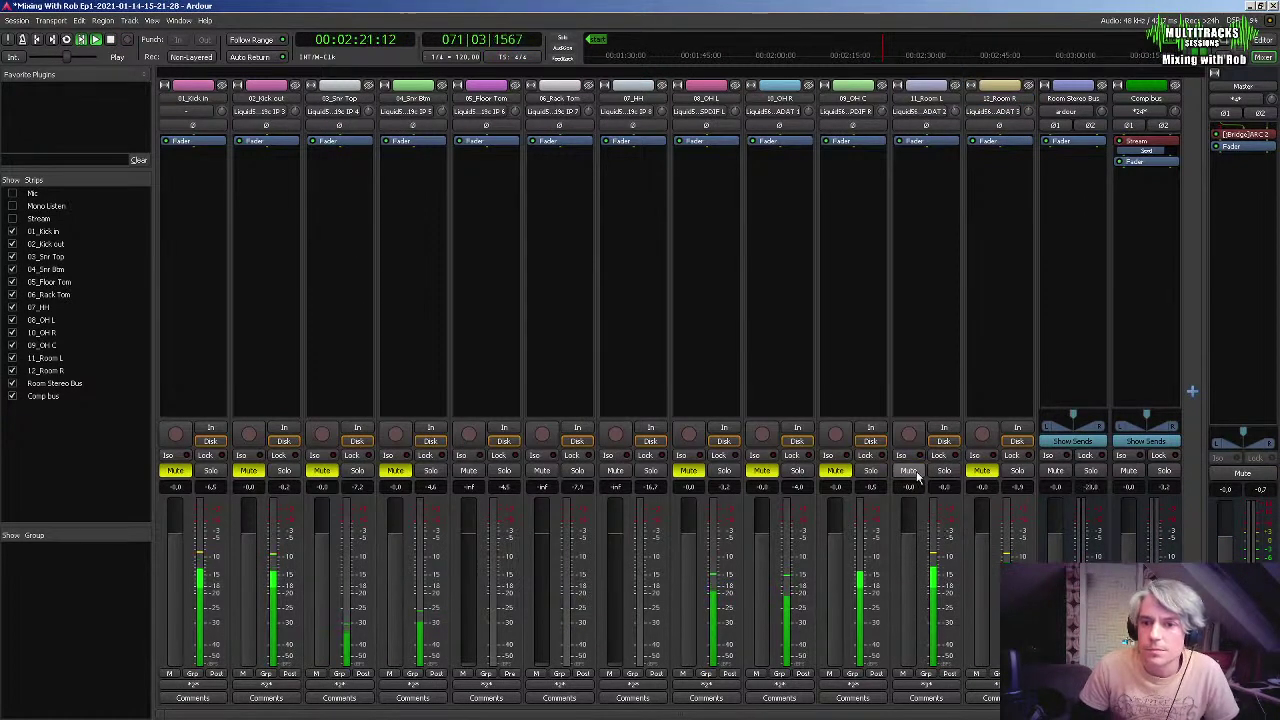
left_click(981, 470)
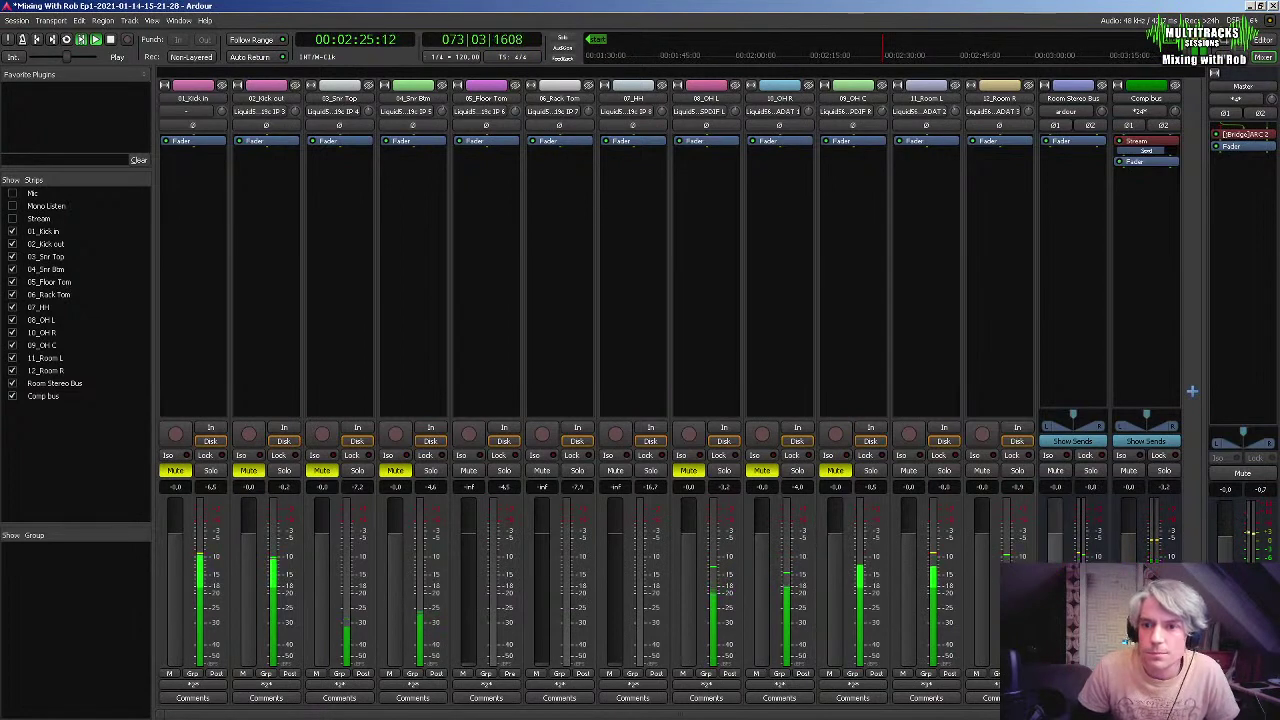
key("space")
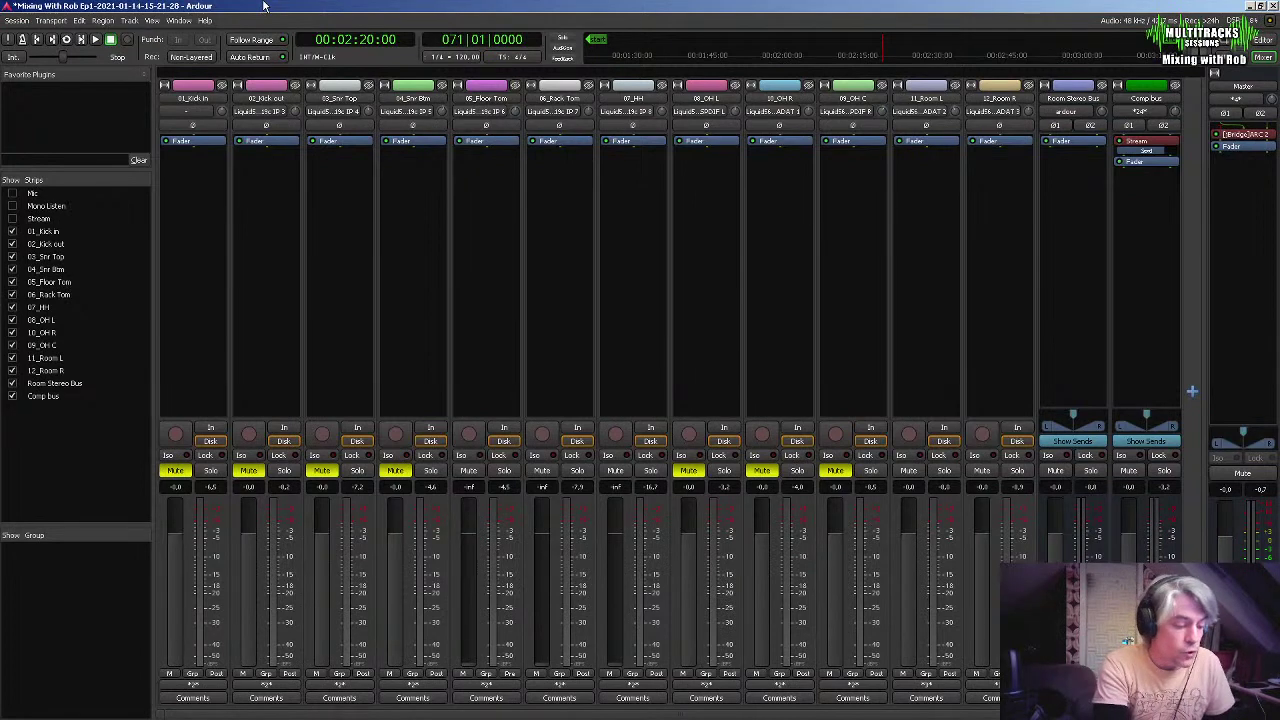
In the Audio Connection Manager, add a second audio output port to both 11_Room L and 12_Room R
key("alt+p")
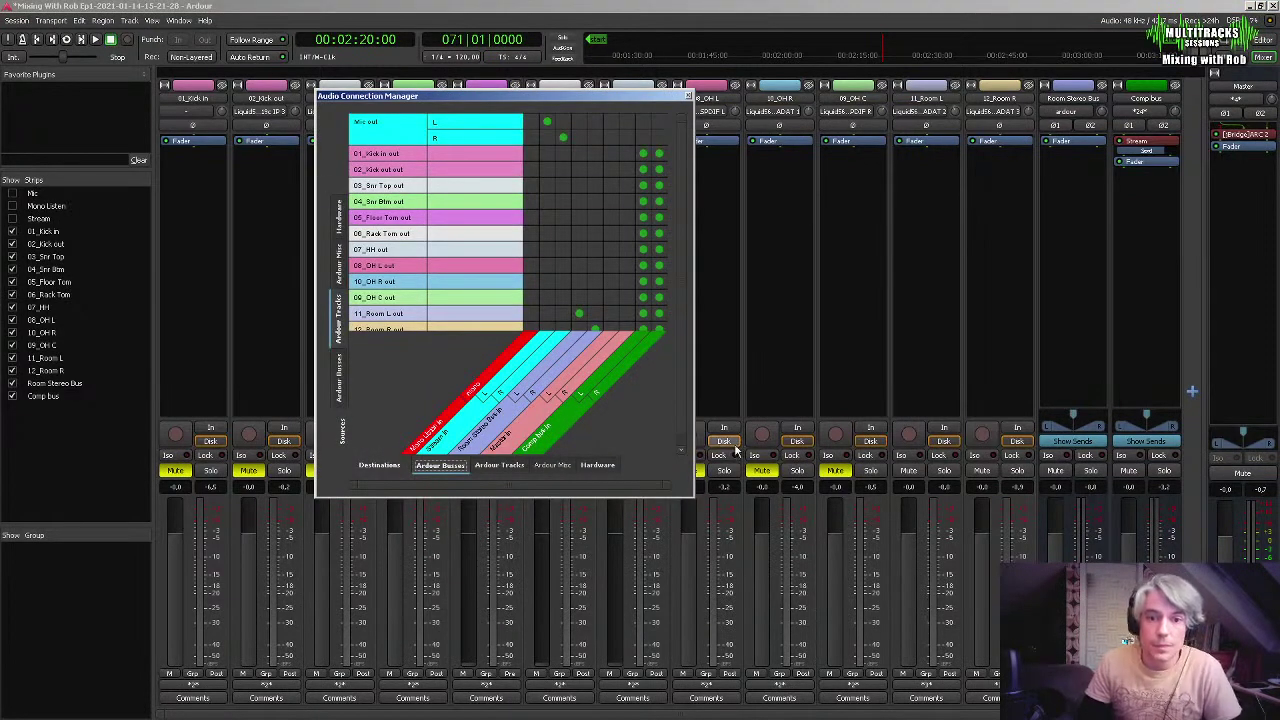
left_click_drag(692, 495, 886, 577)
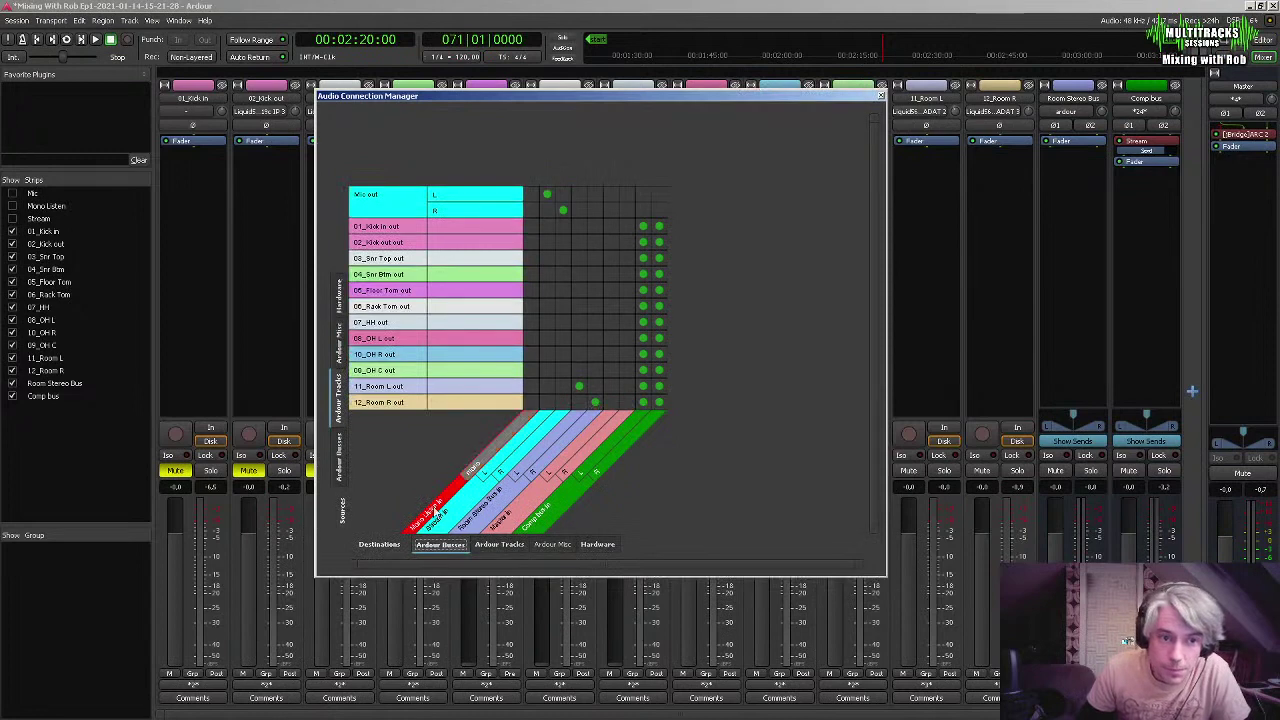
right_click(407, 393)
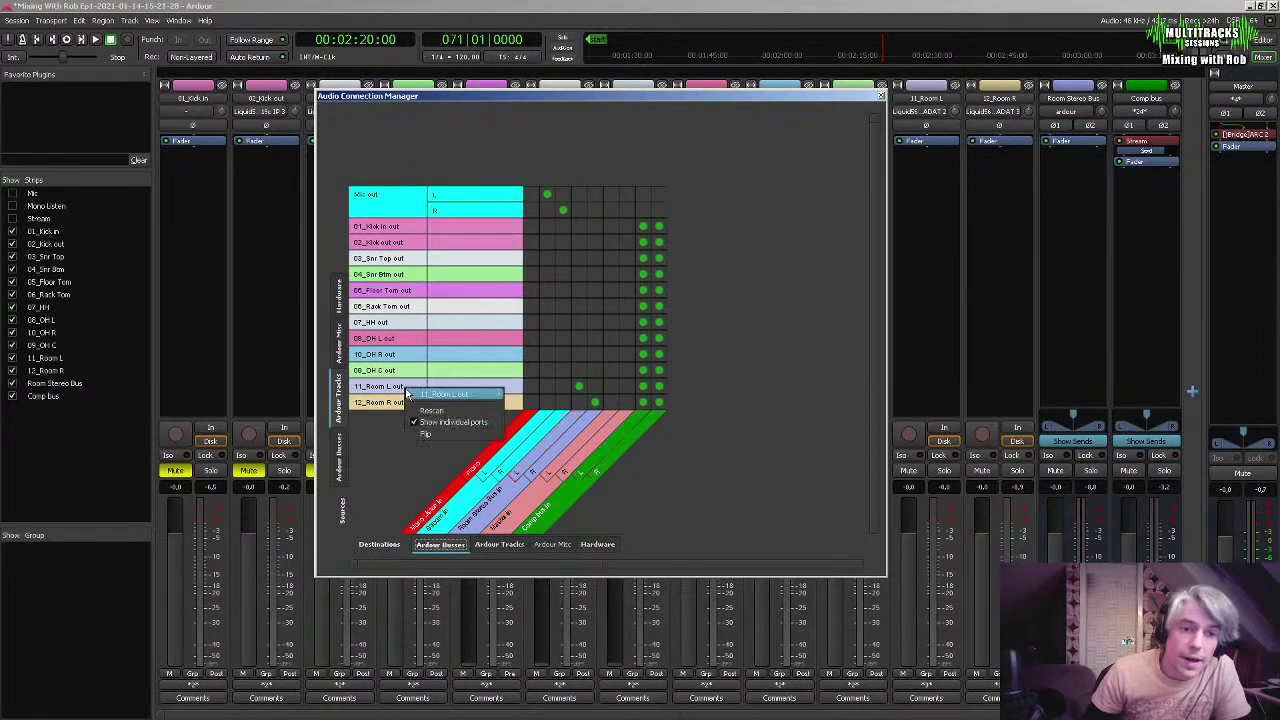
left_click(558, 399)
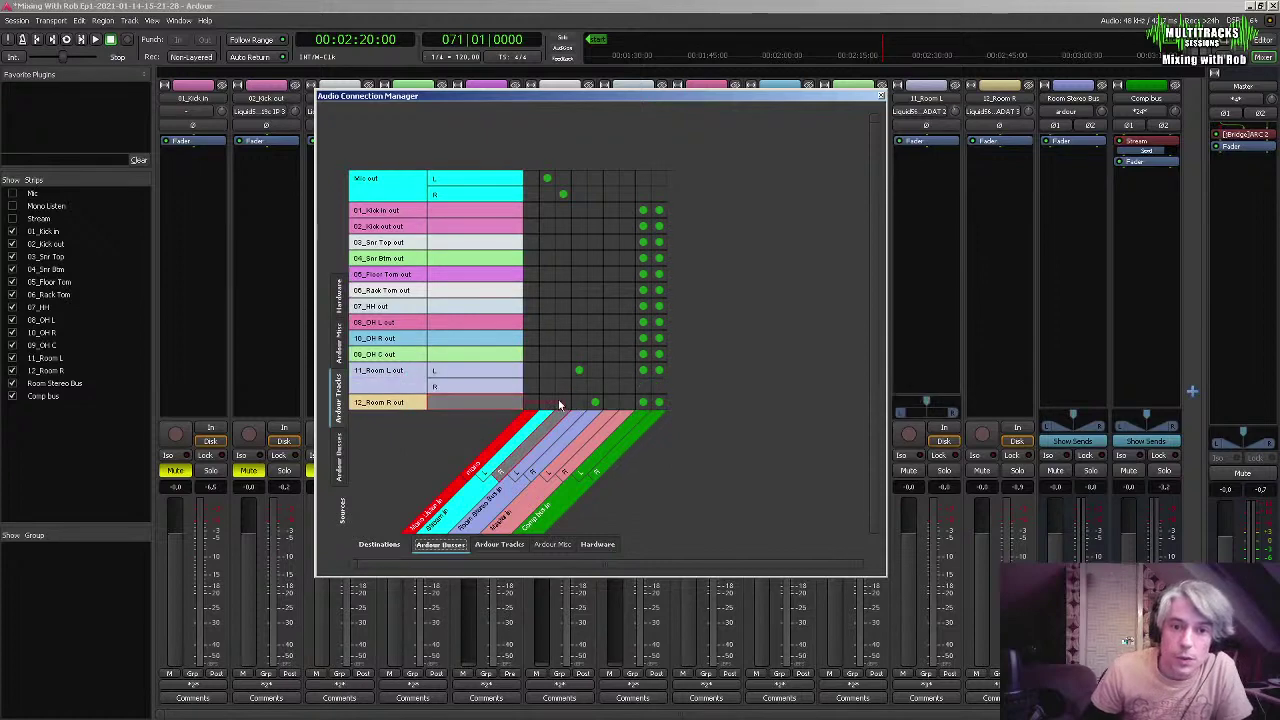
right_click(410, 406)
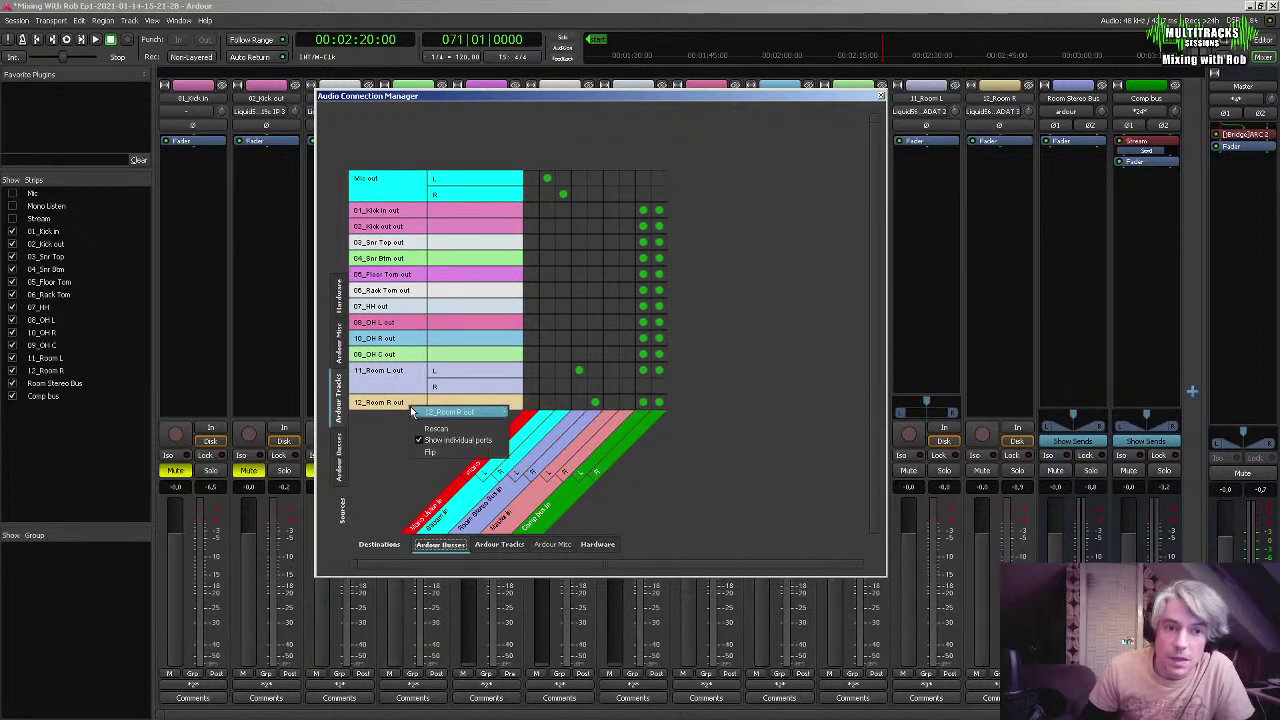
left_click(543, 414)
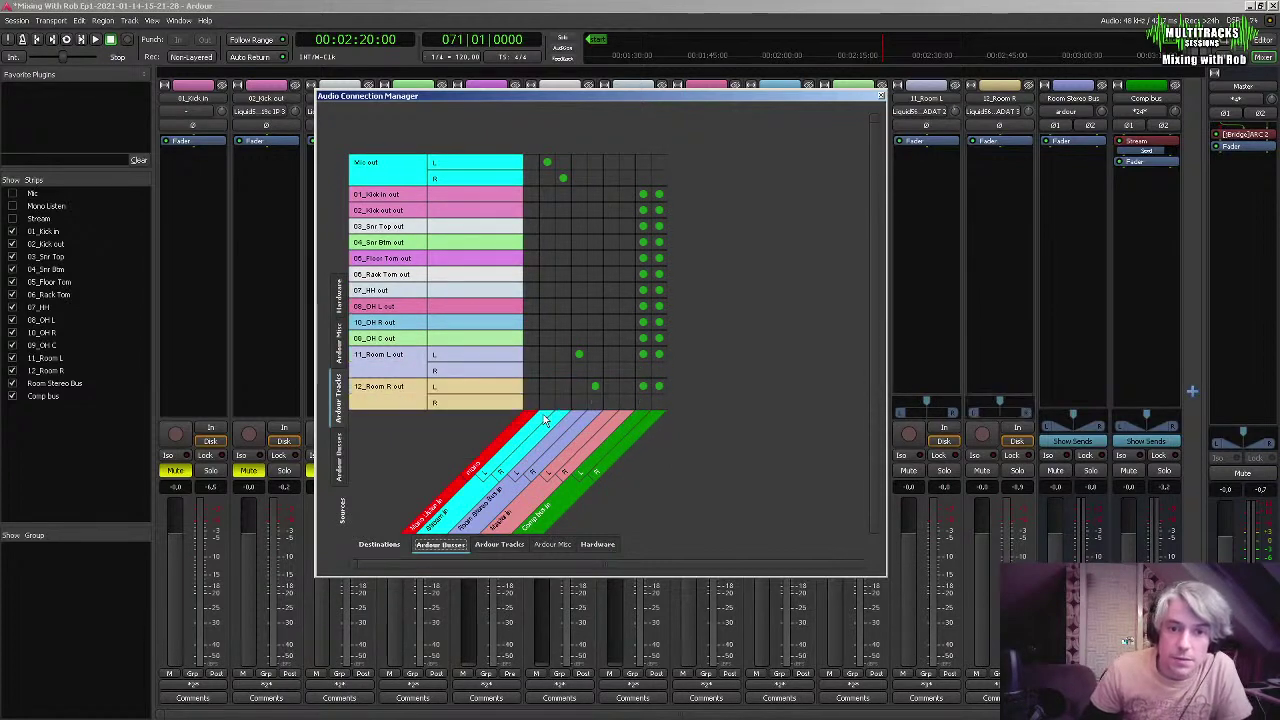
Rewire both room tracks so their L outputs feed the left and their R outputs the right input of Room Stereo Bus
left_click(594, 386)
left_click(594, 370)
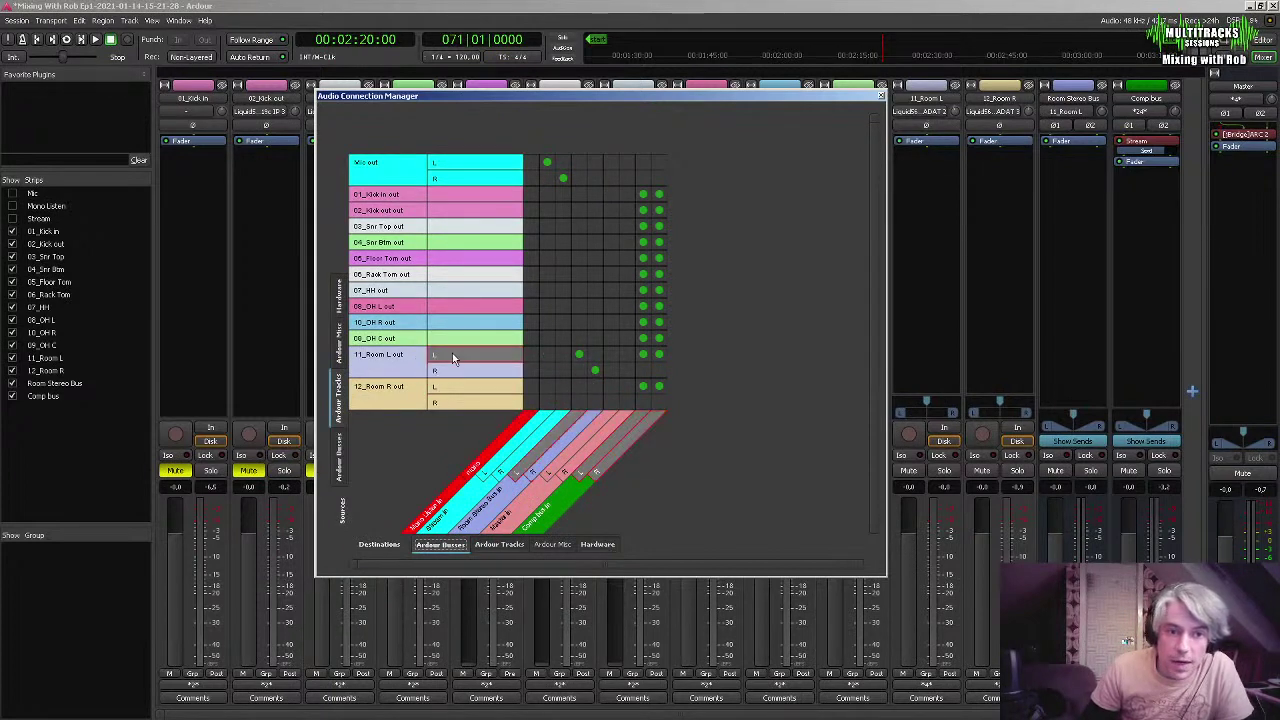
left_click(595, 370)
left_click(579, 386)
left_click(594, 402)
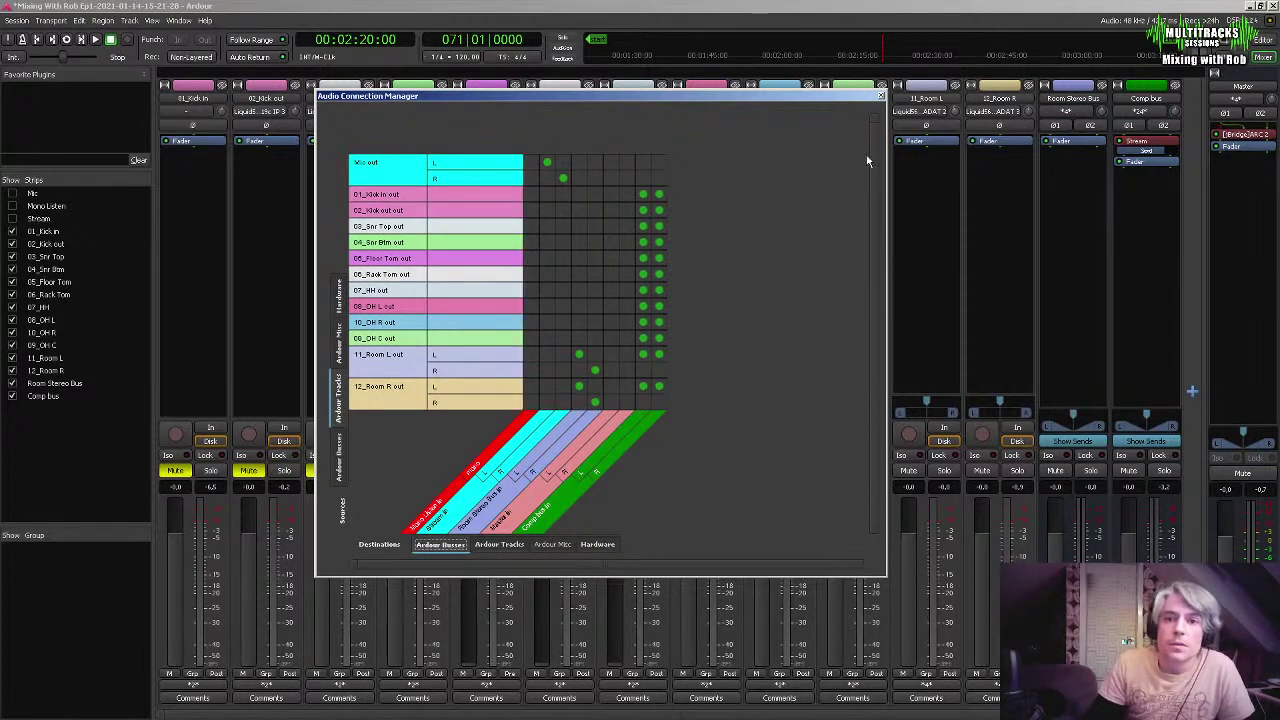
left_click(880, 97)
Pan 11_Room L and 12_Room R to opposite extremes, try other pan positions during playback, and finish with both hard right
left_click_drag(926, 409, 835, 408)
left_click_drag(1000, 404, 962, 406)
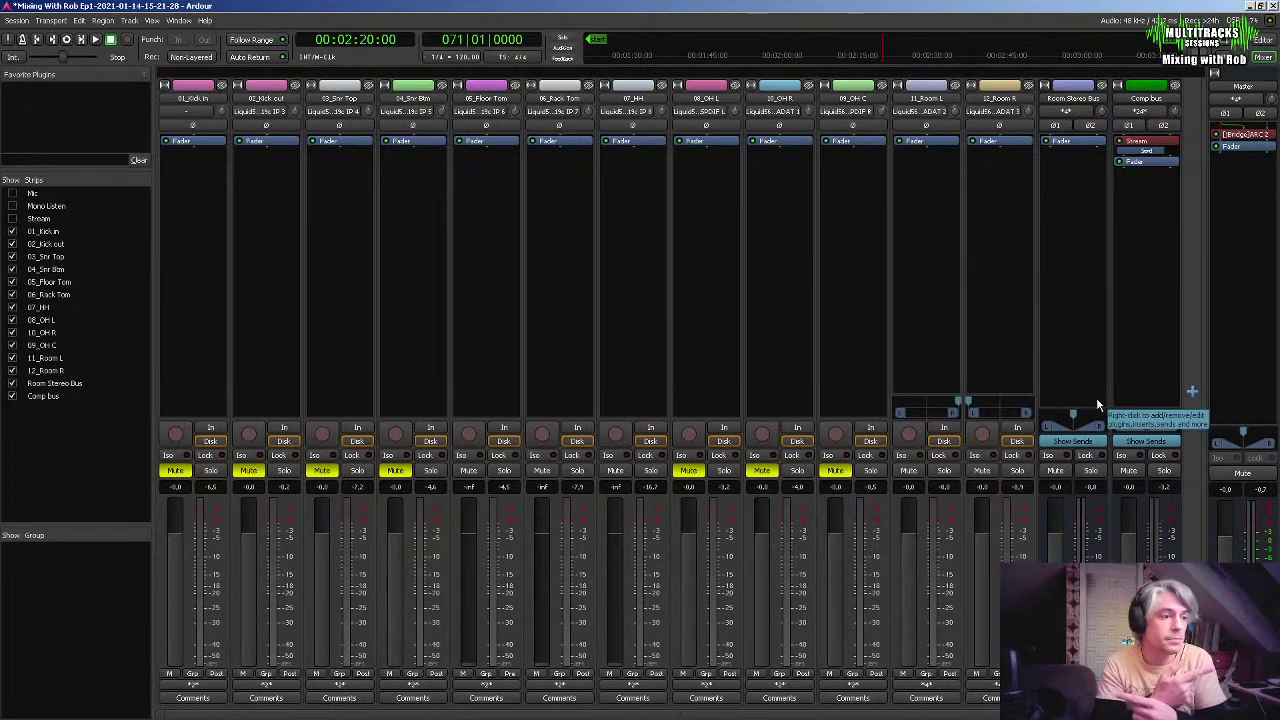
key("space")
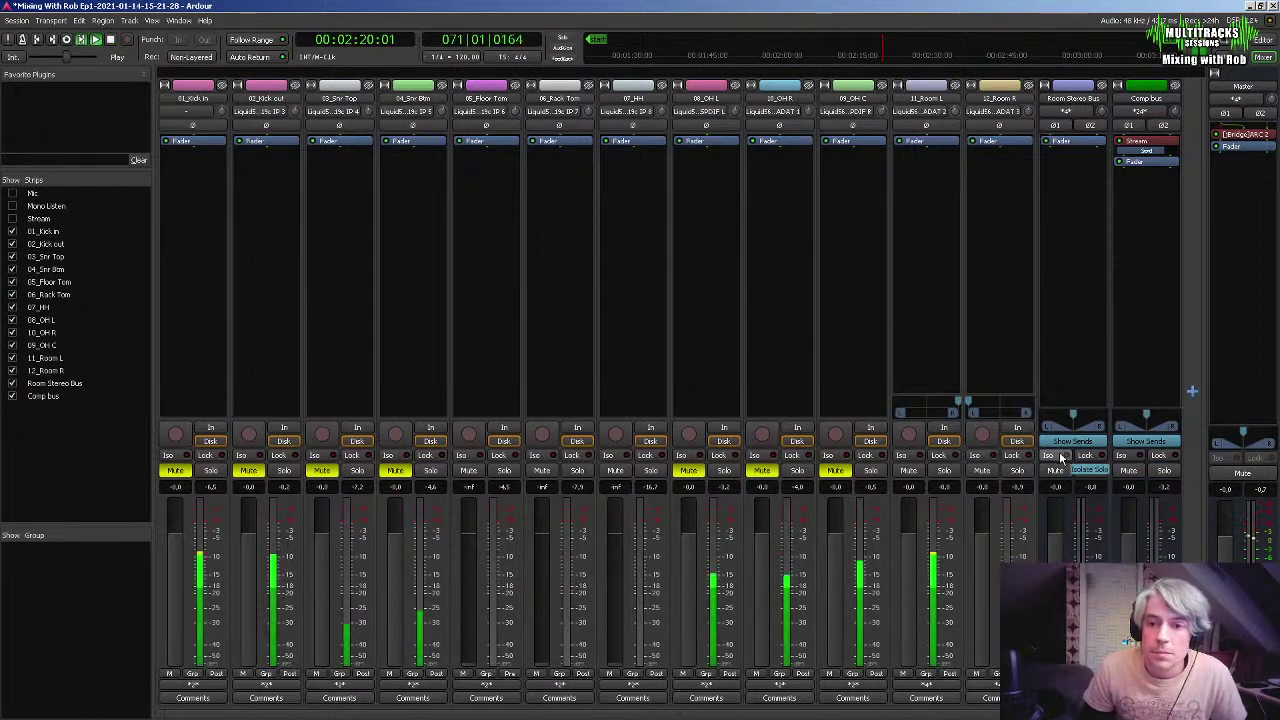
scroll(975, 407, "down", 20)
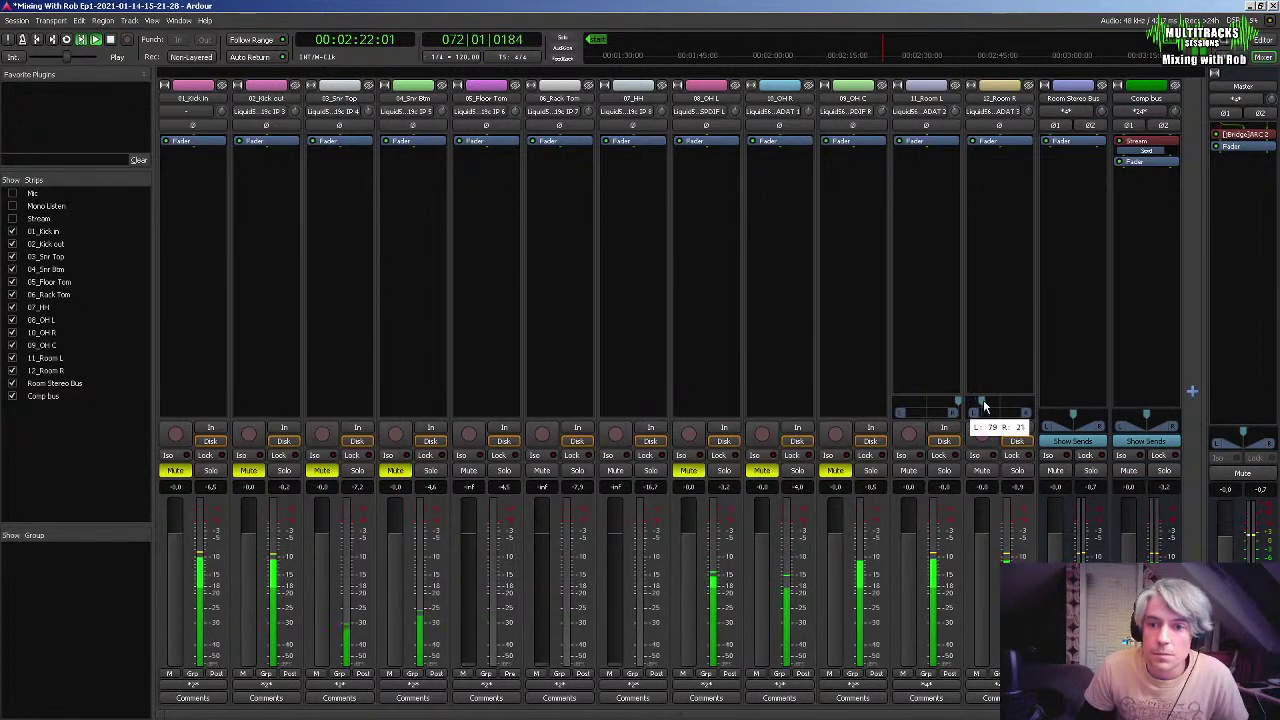
left_click_drag(955, 405, 893, 411)
mouse_move(1031, 407)
left_mouse_down()
mouse_move(992, 406)
mouse_move(1030, 406)
left_mouse_up()
left_click_drag(901, 404, 975, 400)
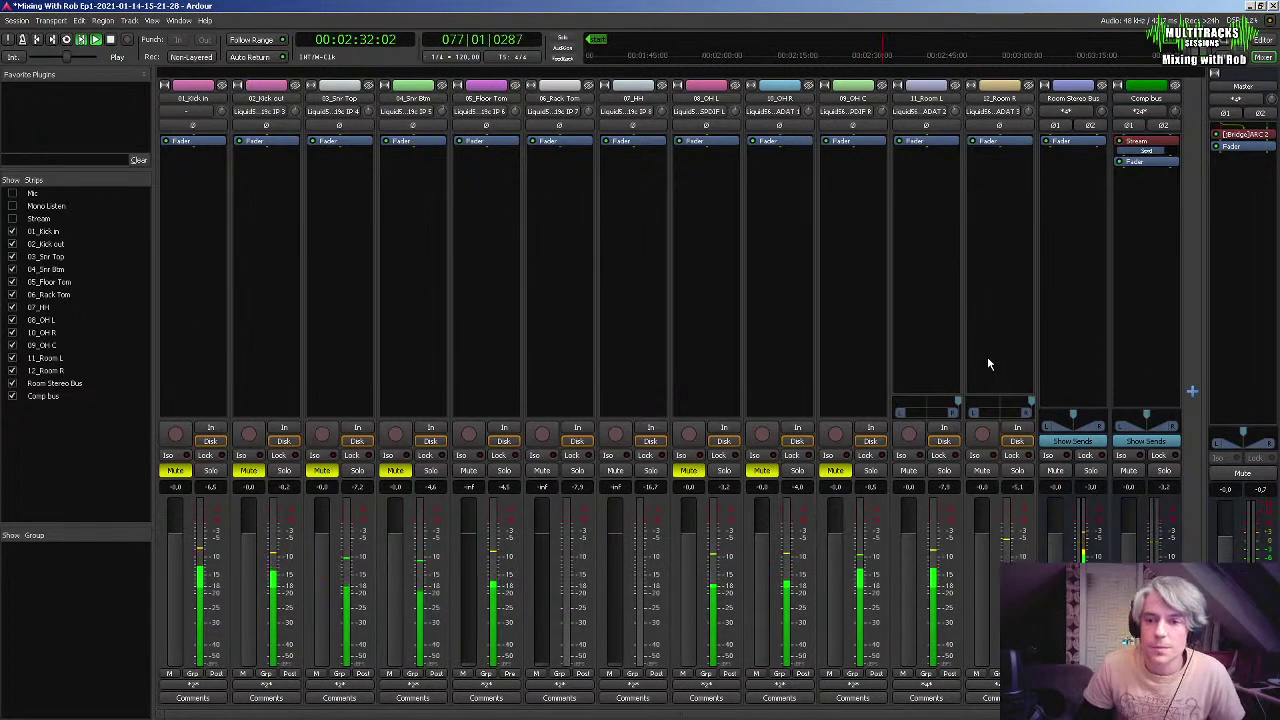
key("space")
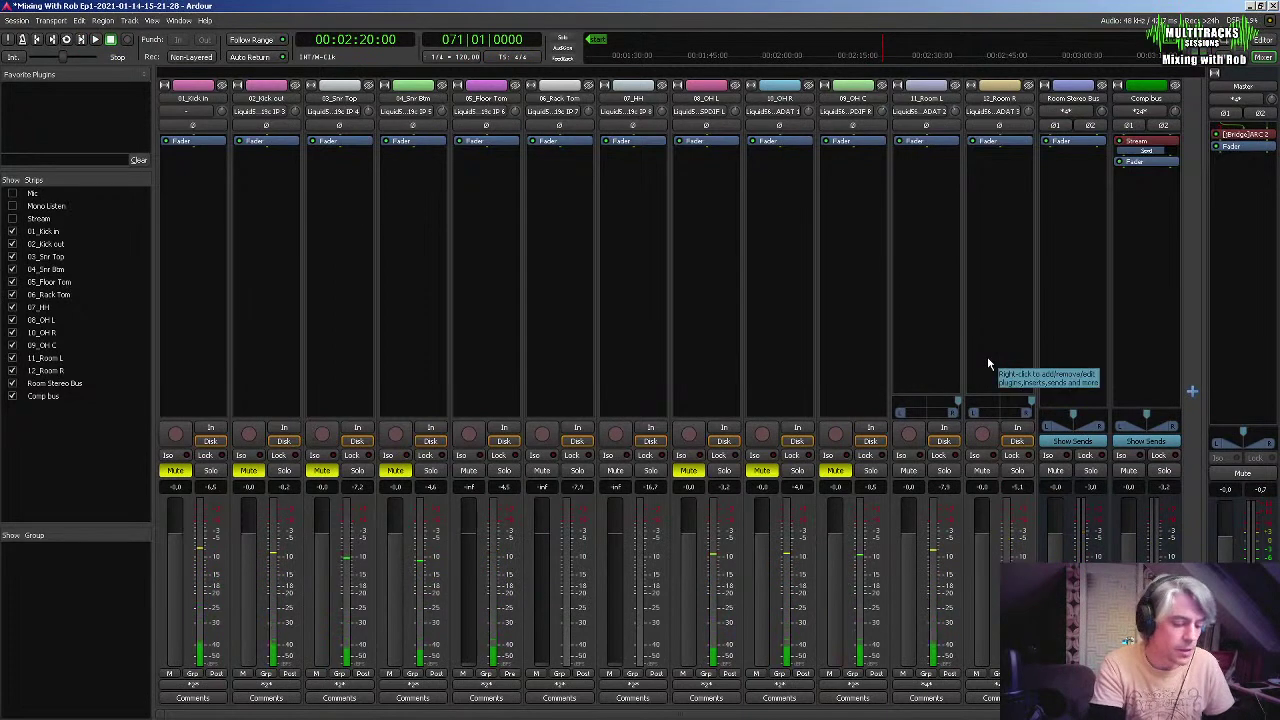
In the Audio Connection Manager, connect Room Stereo Bus outputs L and R to the matching Comp bus inputs, and close it
key("alt+p")
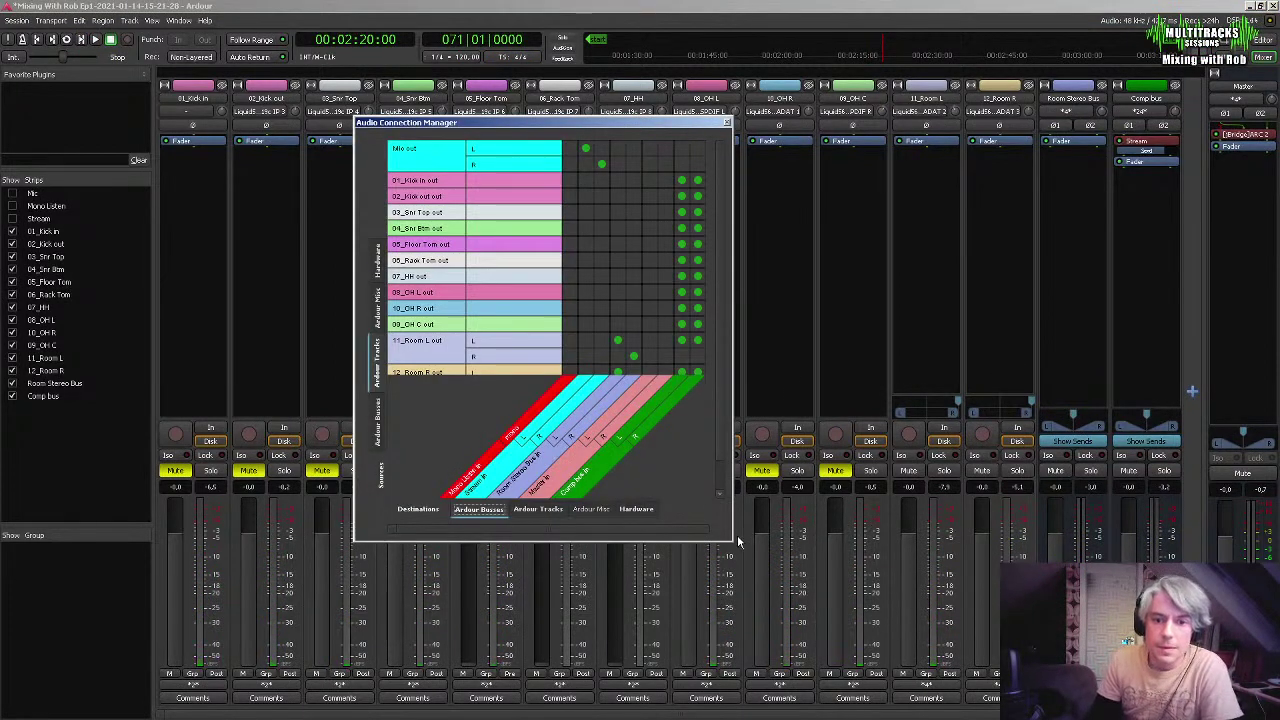
left_click_drag(729, 540, 870, 620)
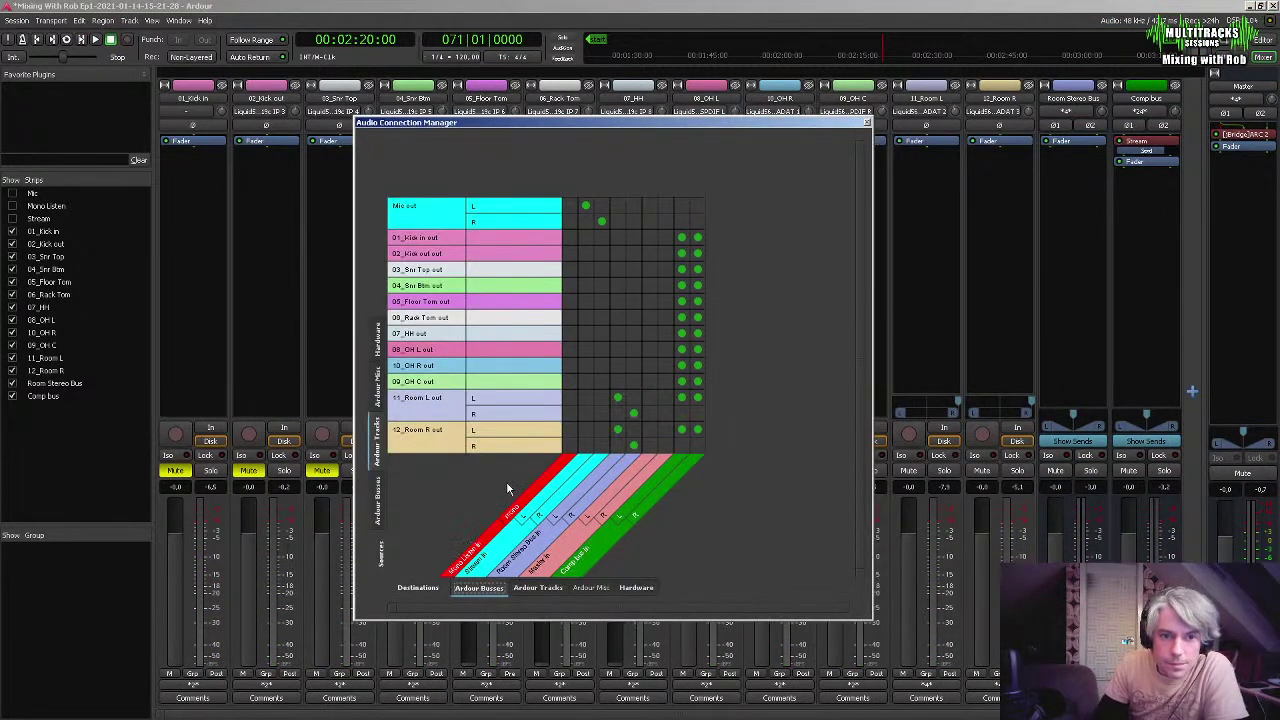
left_click(635, 445)
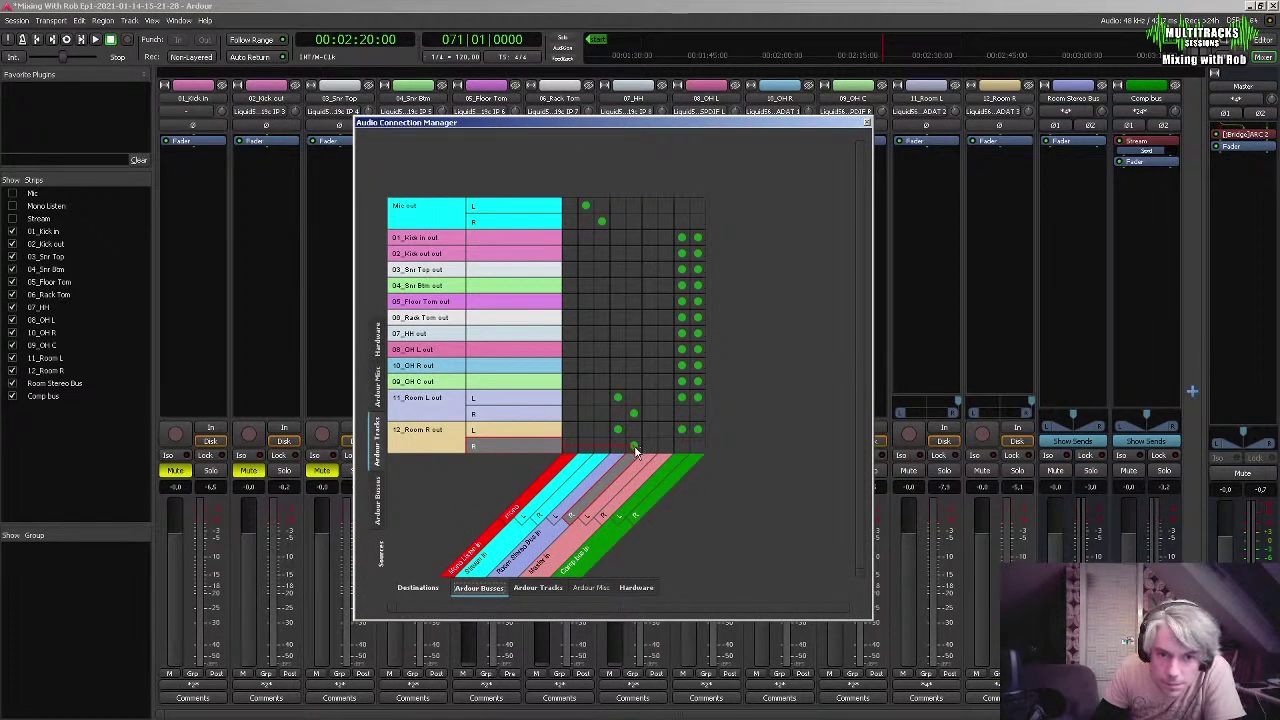
left_click(378, 503)
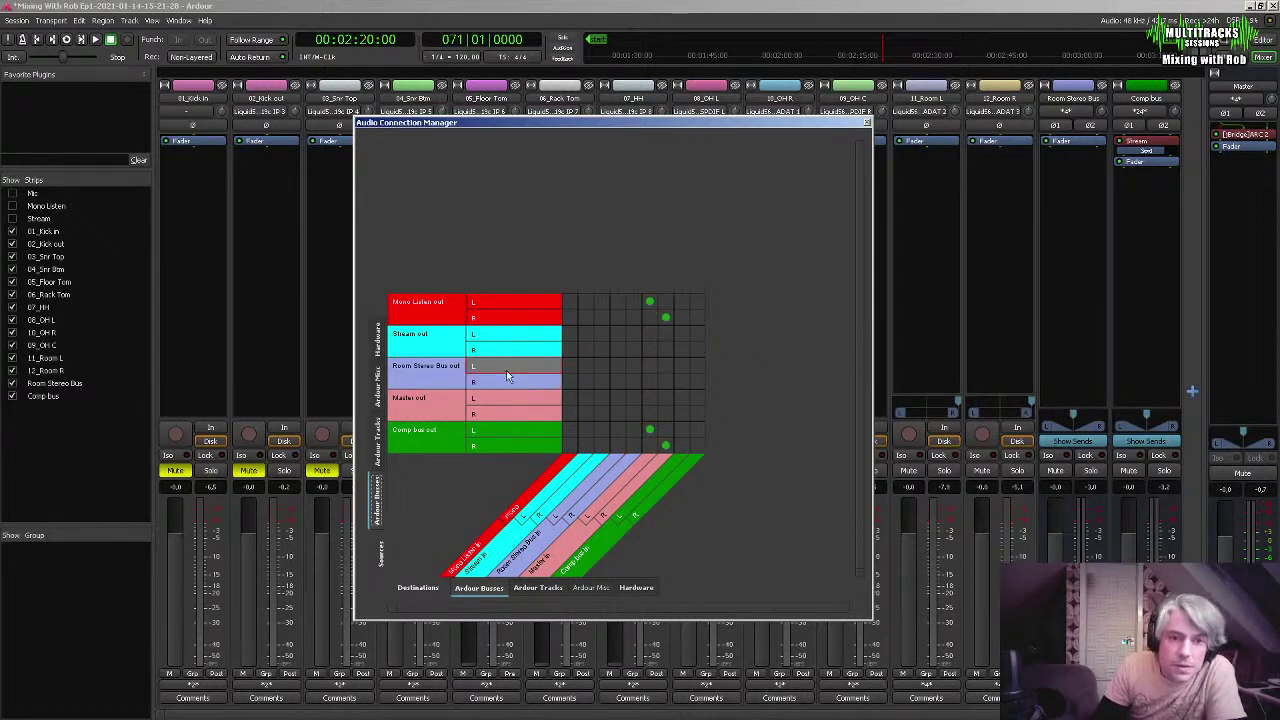
left_click(679, 366)
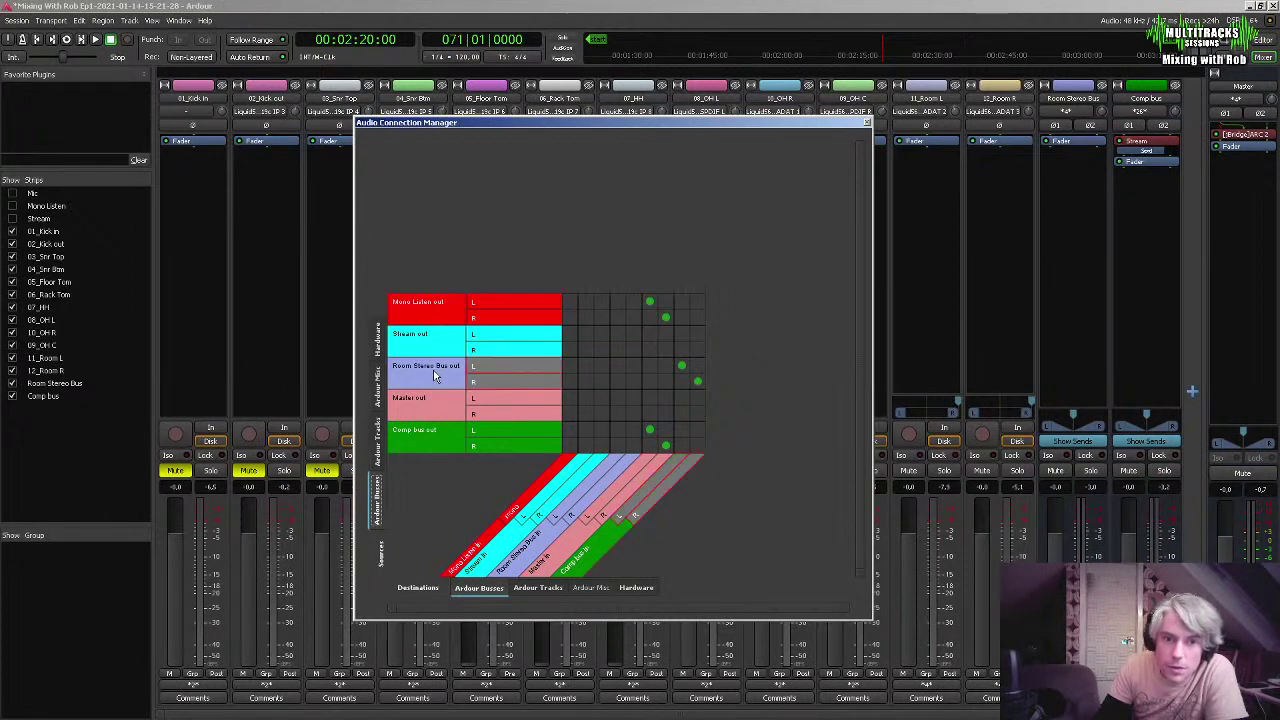
left_click(697, 381)
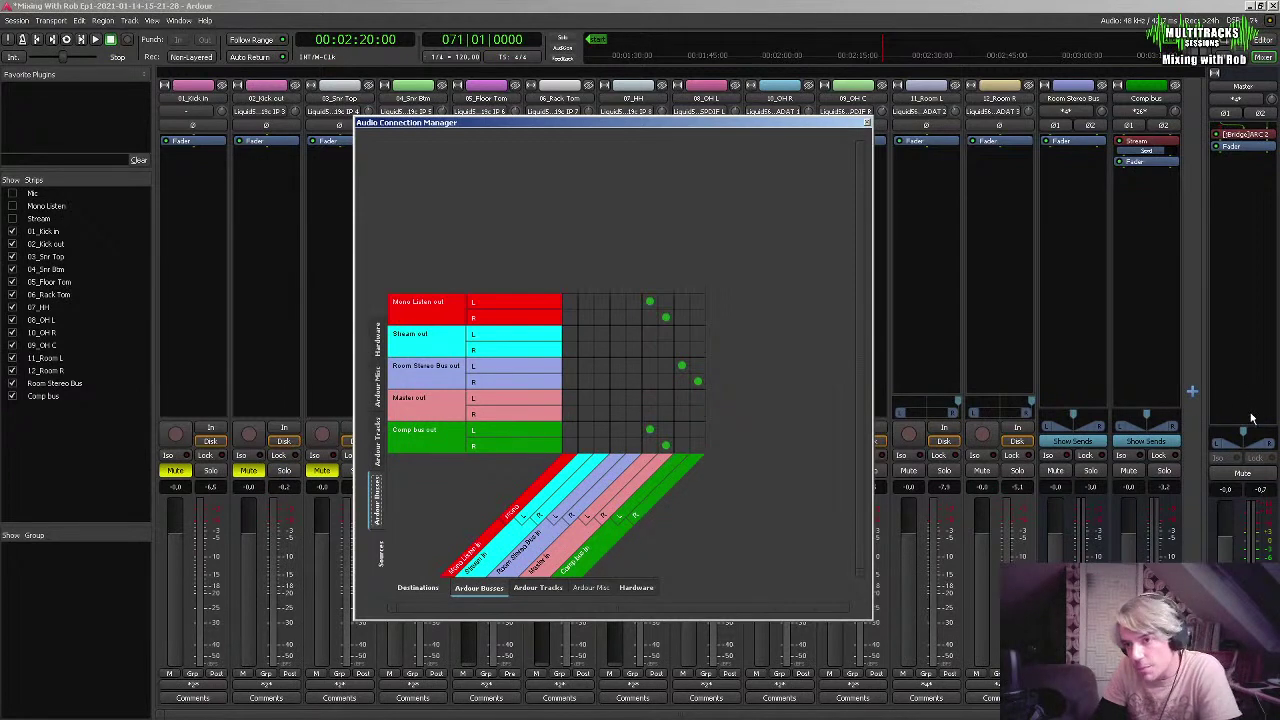
left_click(867, 124)
During playback, pan 11_Room L hard left and try 12_Room R first hard right, then hard left
key("space")
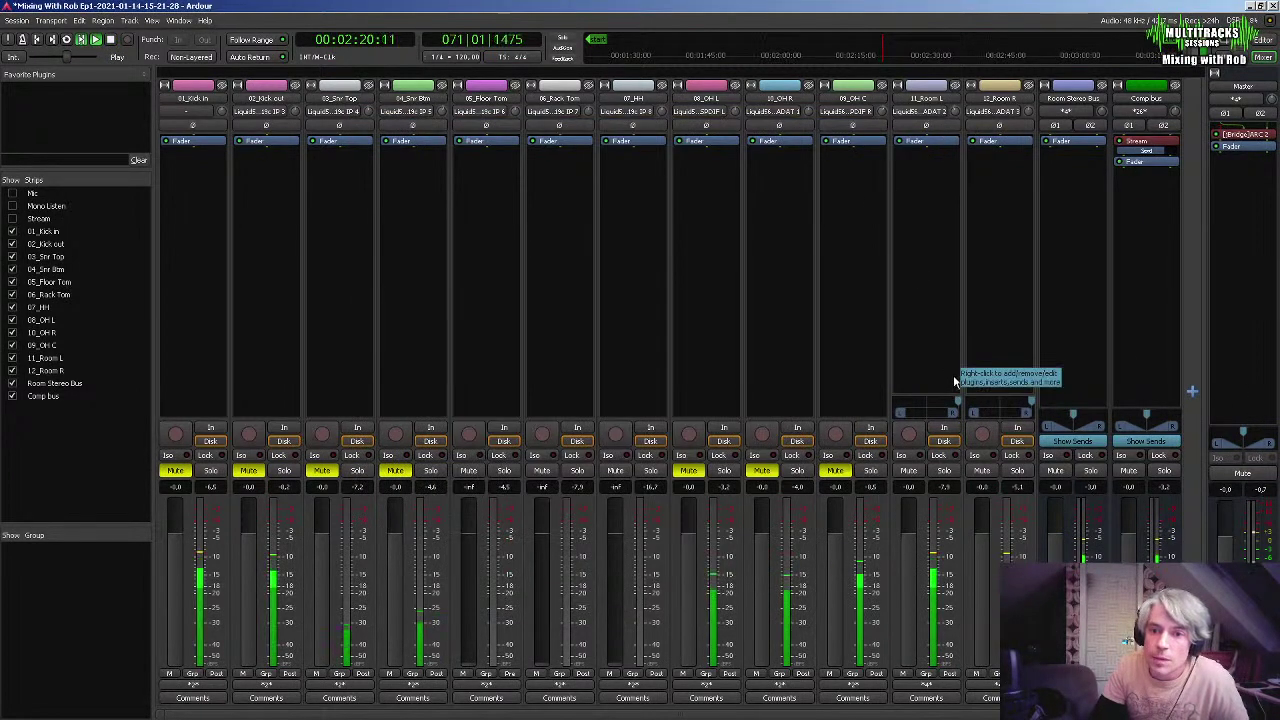
left_click_drag(960, 405, 894, 405)
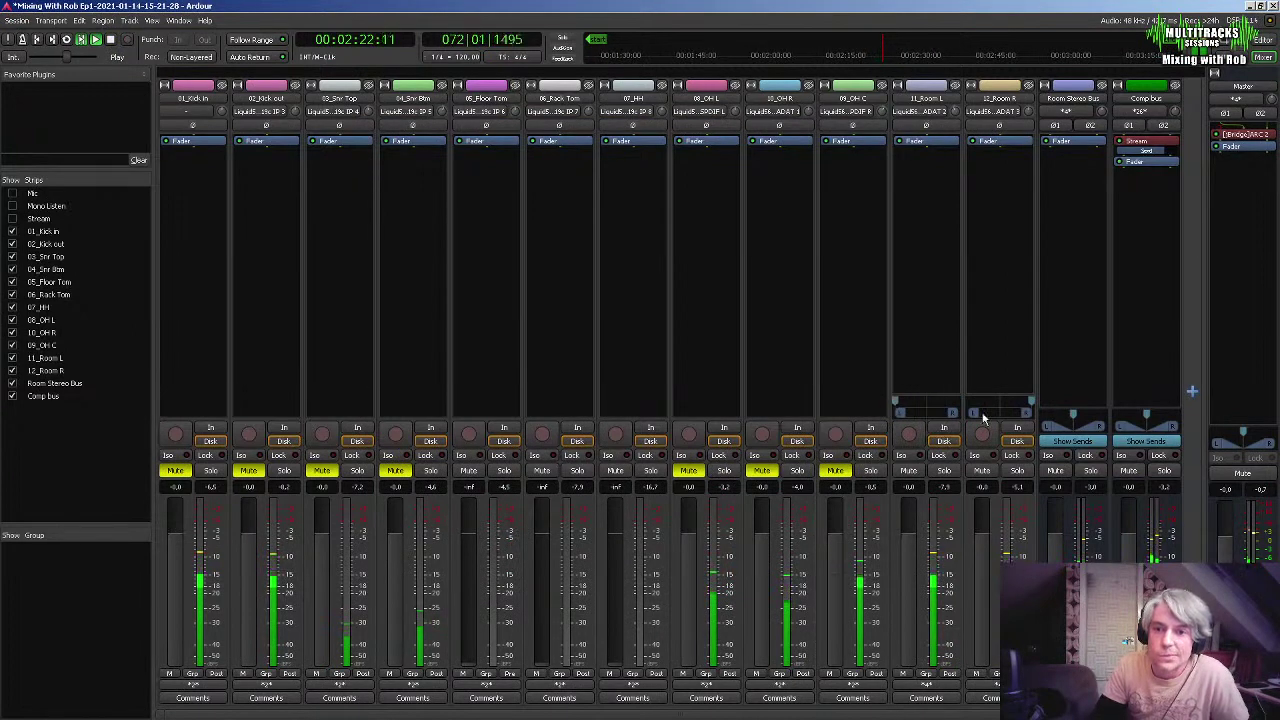
mouse_move(1033, 405)
left_mouse_down()
mouse_move(968, 405)
mouse_move(1033, 405)
left_mouse_up()
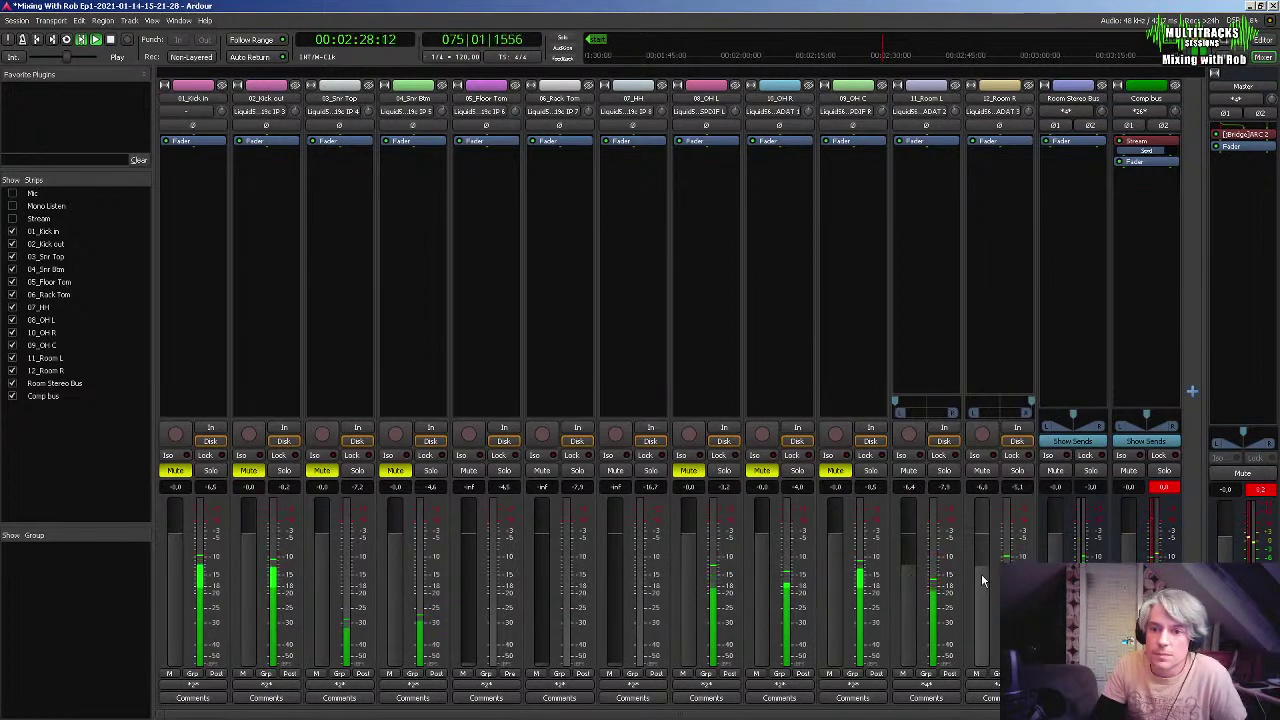
mouse_move(900, 409)
left_mouse_down()
mouse_move(966, 409)
mouse_move(890, 411)
left_mouse_up()
mouse_move(1026, 404)
left_mouse_down()
mouse_move(961, 407)
mouse_move(973, 409)
left_mouse_up()
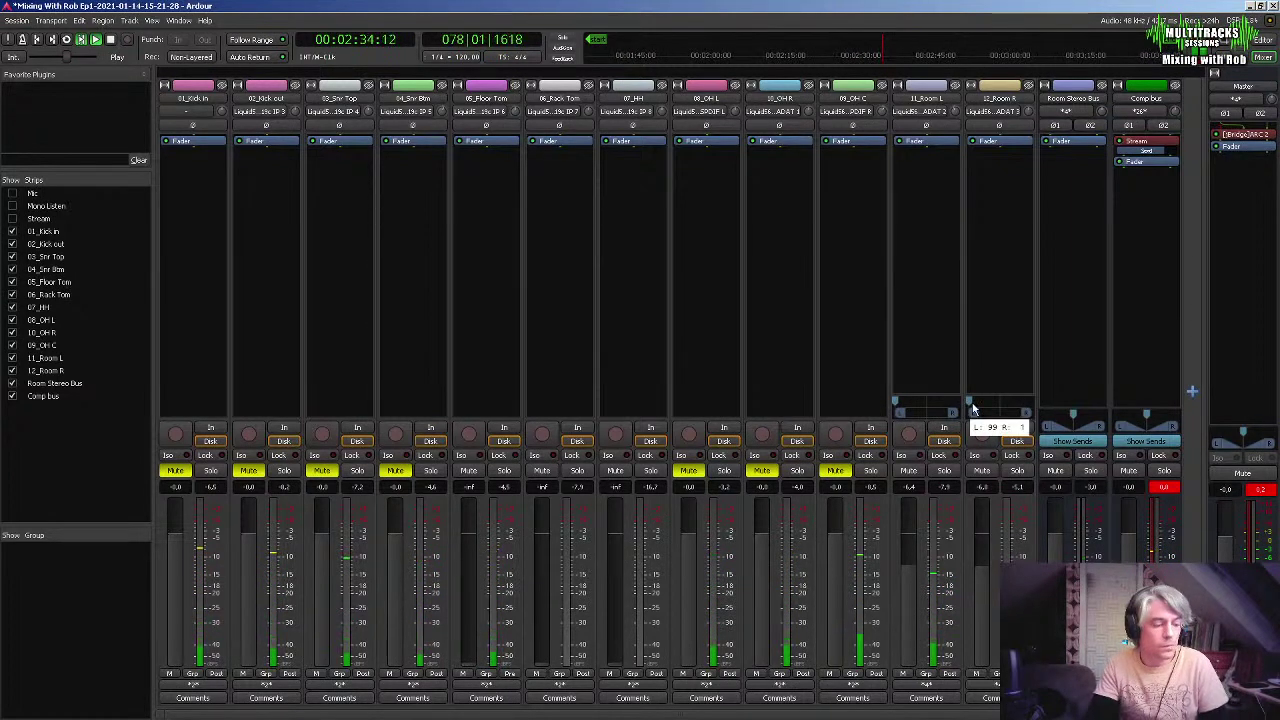
Reset the pan of 12_Room R and 11_Room L to center and stop playback
double_click(990, 408)
double_click(922, 409)
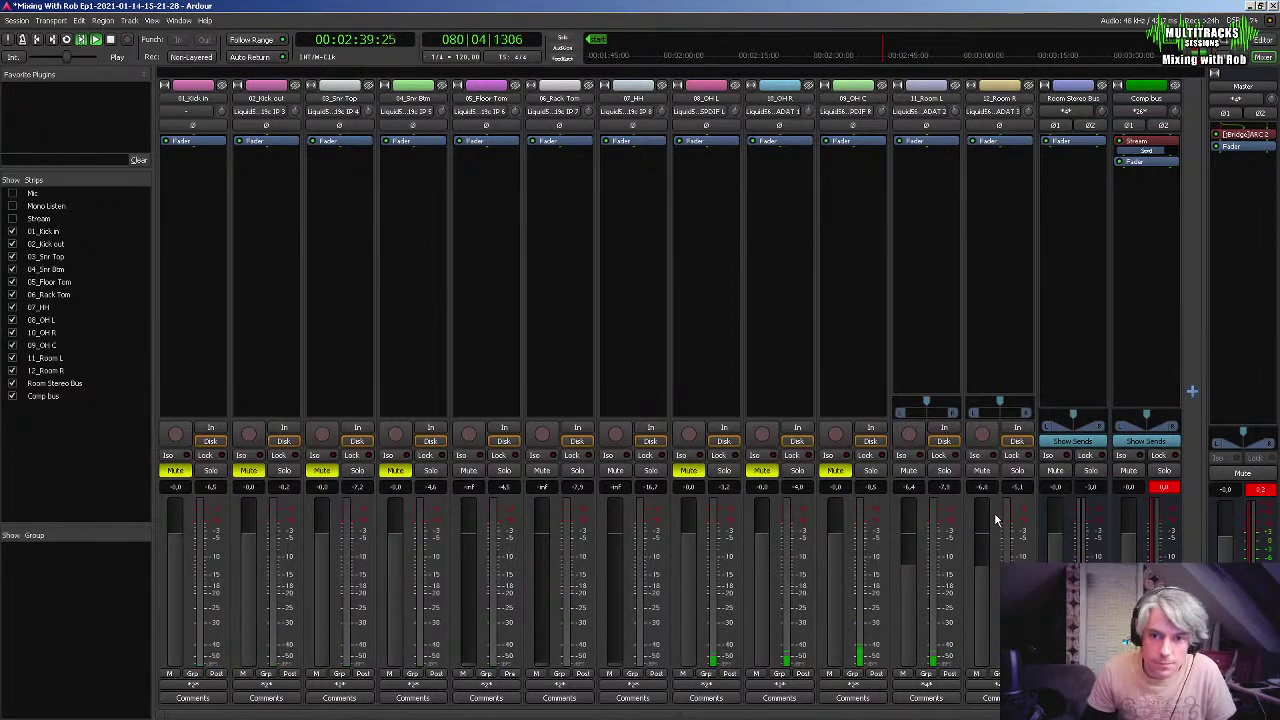
key("space")
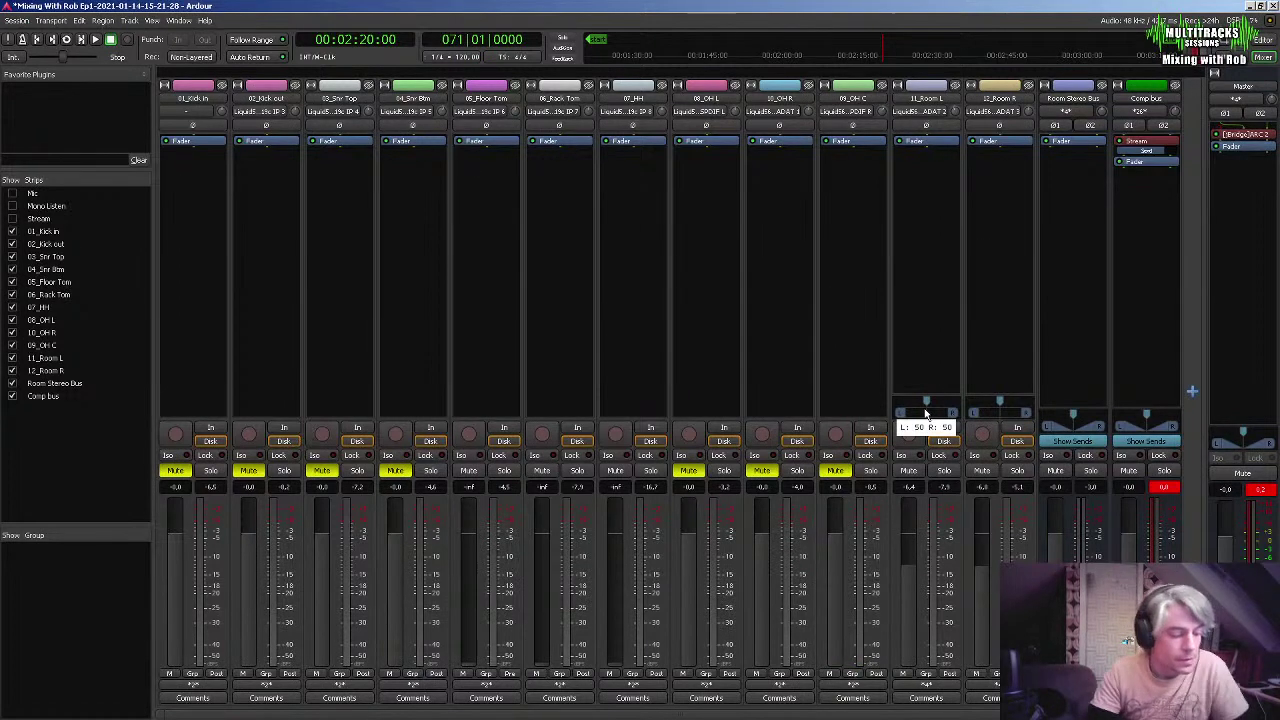
Review the track-to-bus connections, and reset the 11_Room L and 12_Room R faders to 0 dB
key("alt+p")
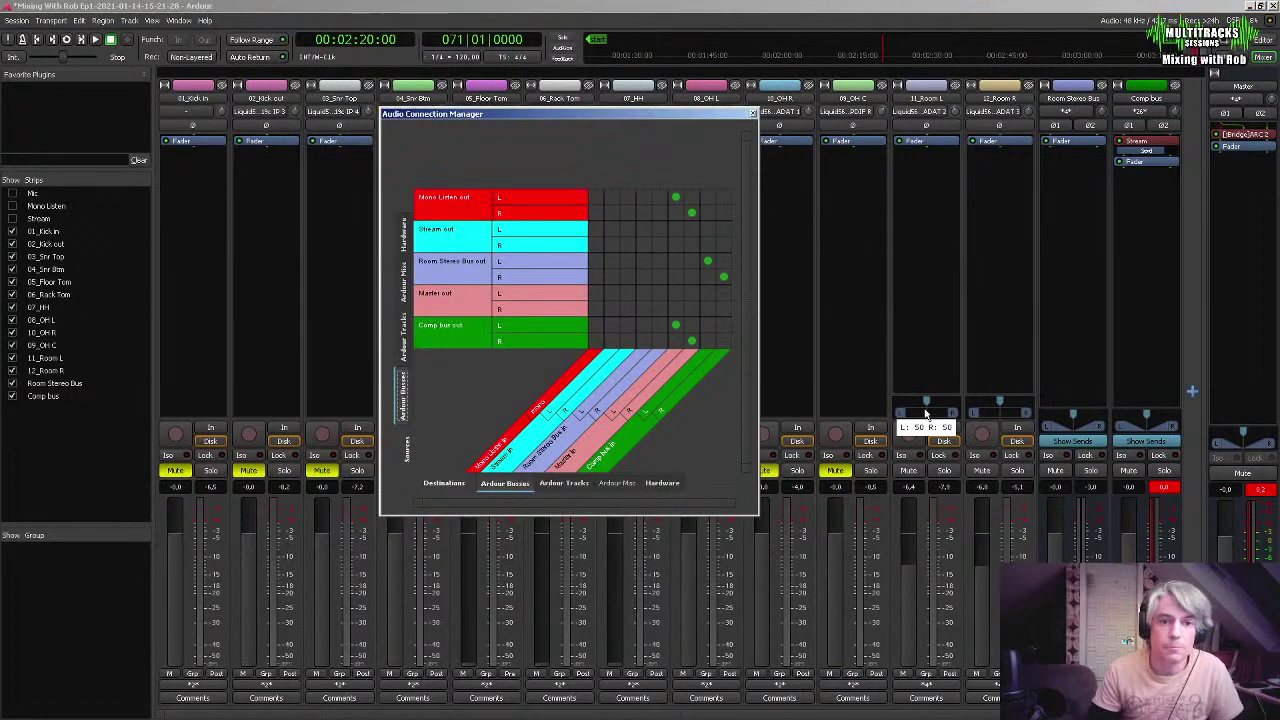
left_click(404, 350)
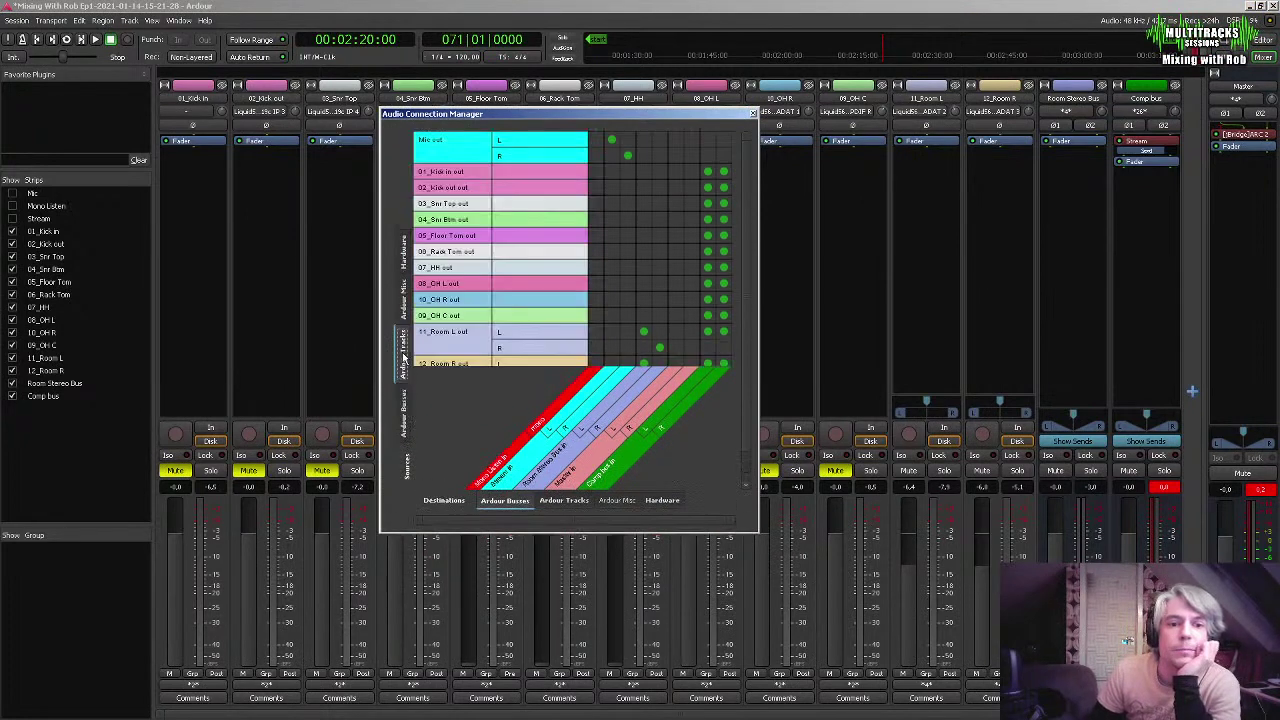
scroll(455, 330, "down", 1)
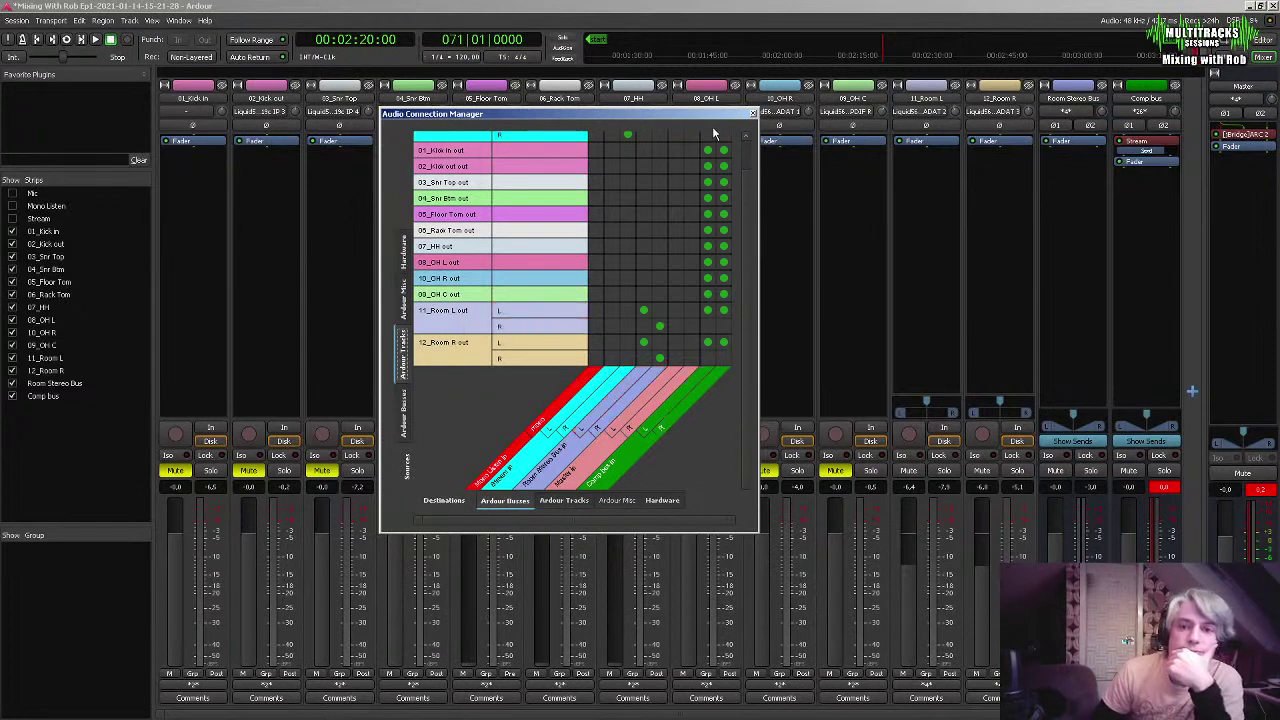
left_click(753, 116)
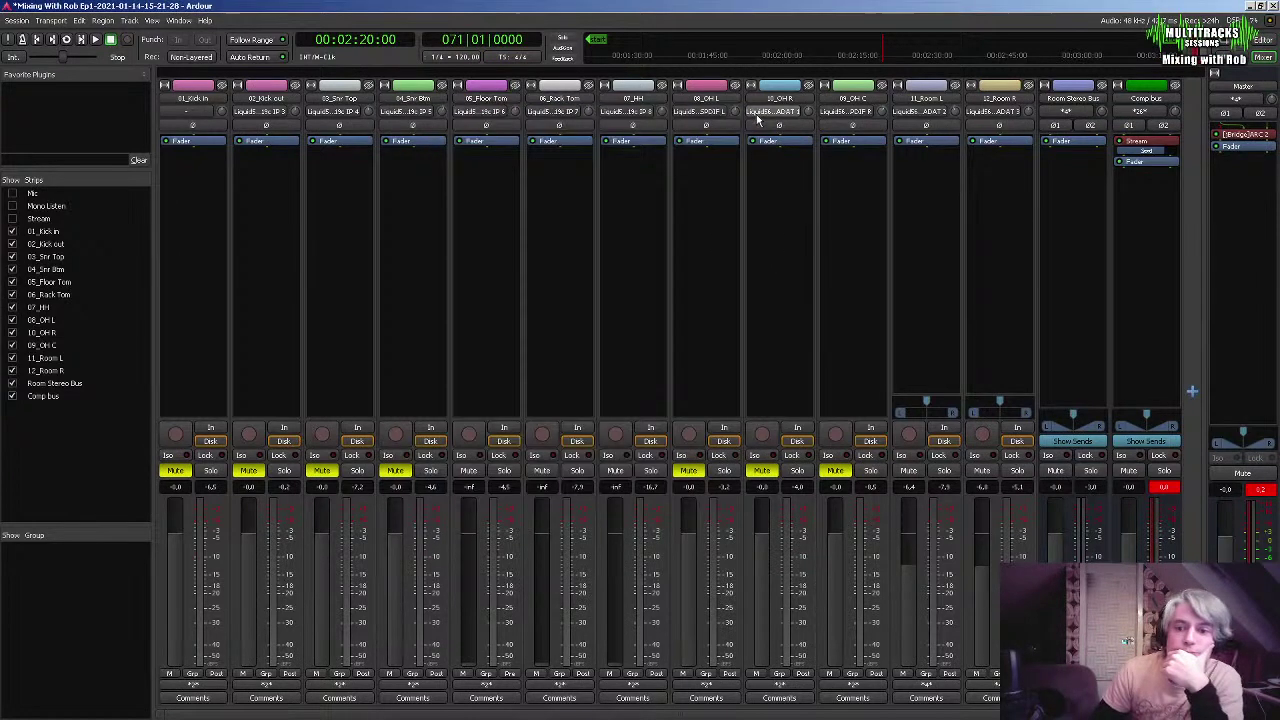
left_click(912, 566, "shift")
left_click(988, 576, "shift")
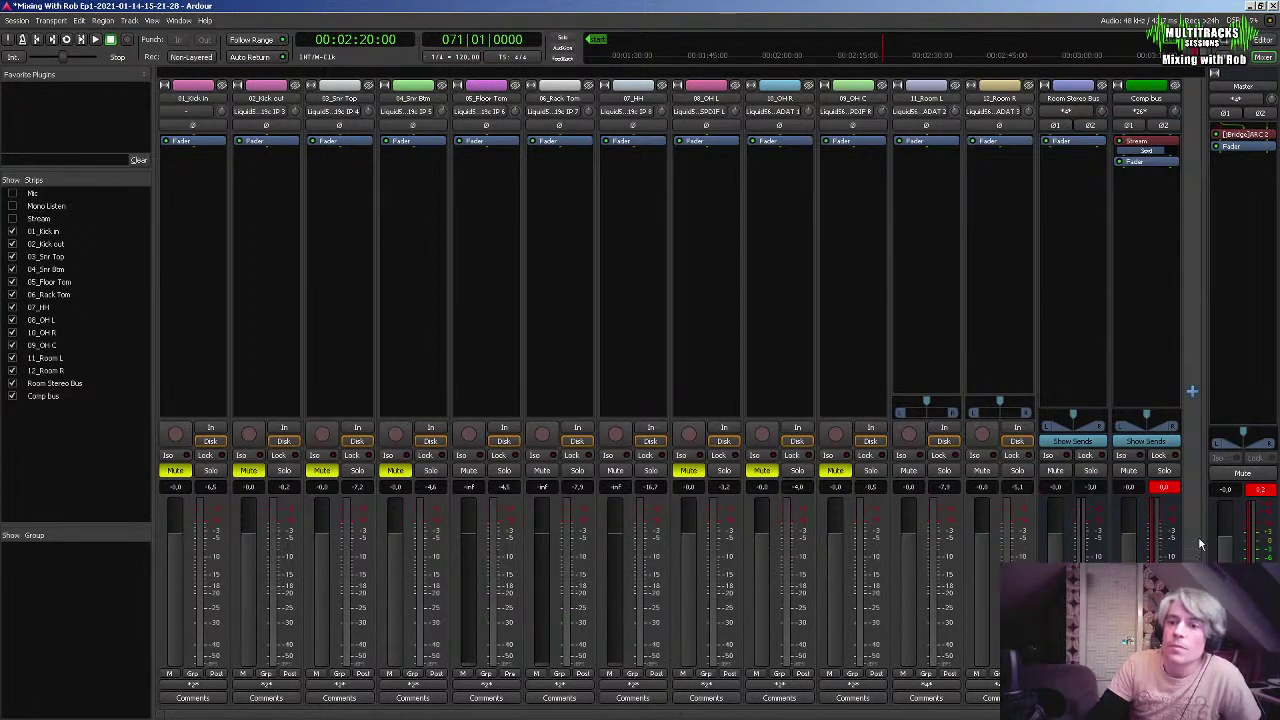
Add a stereo audio bus named OH Stereo Bus and place it between 09_OH C and 11_Room L in the strip order
double_click(1193, 393)
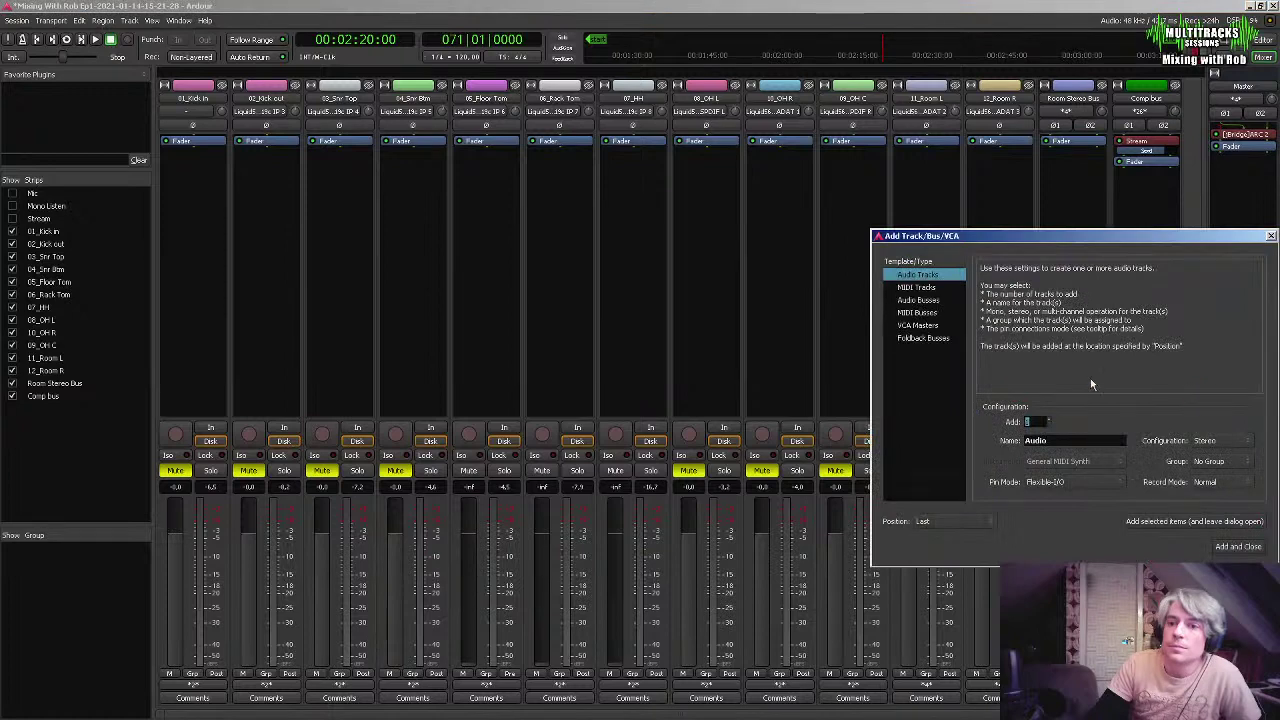
left_click(920, 300)
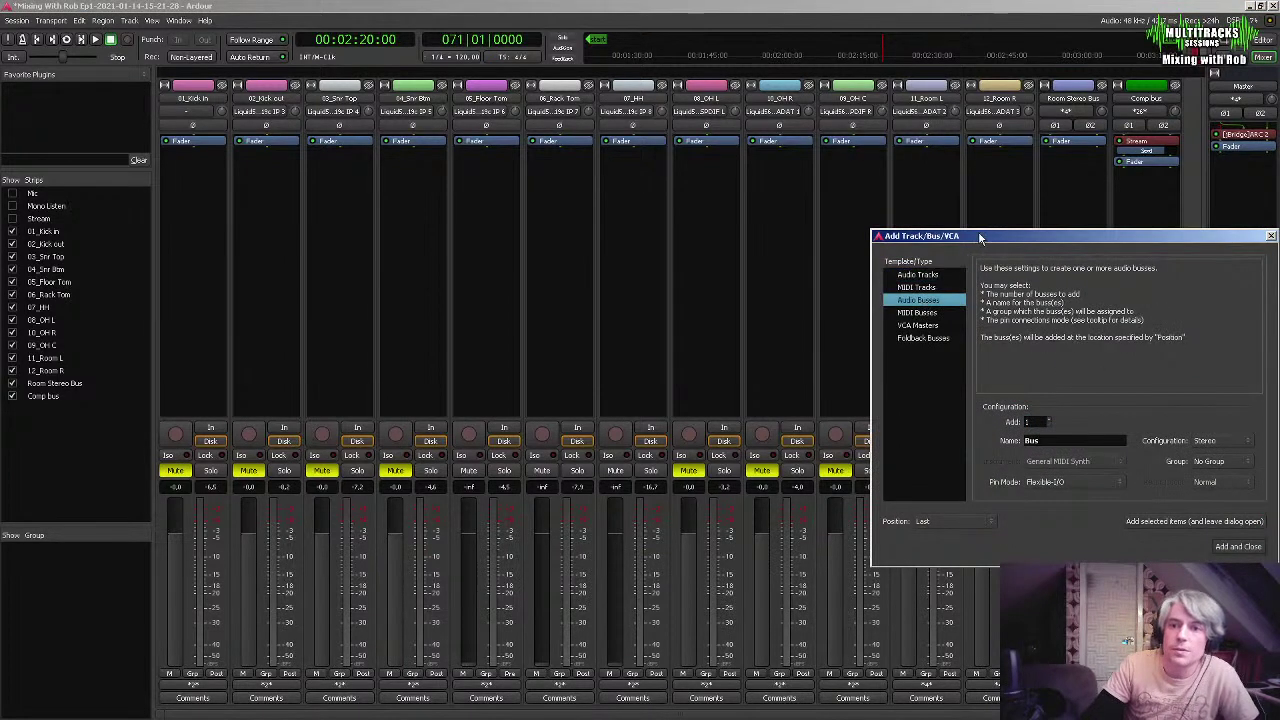
left_click_drag(985, 238, 668, 206)
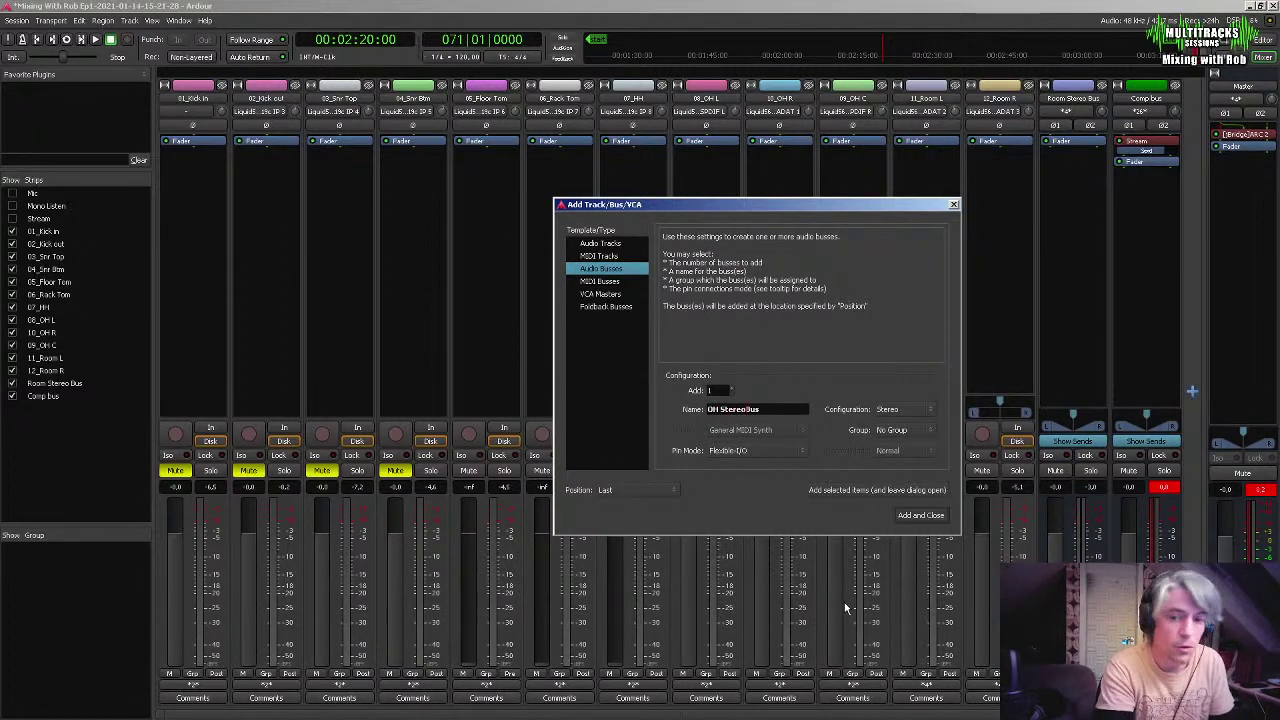
left_click(932, 515)
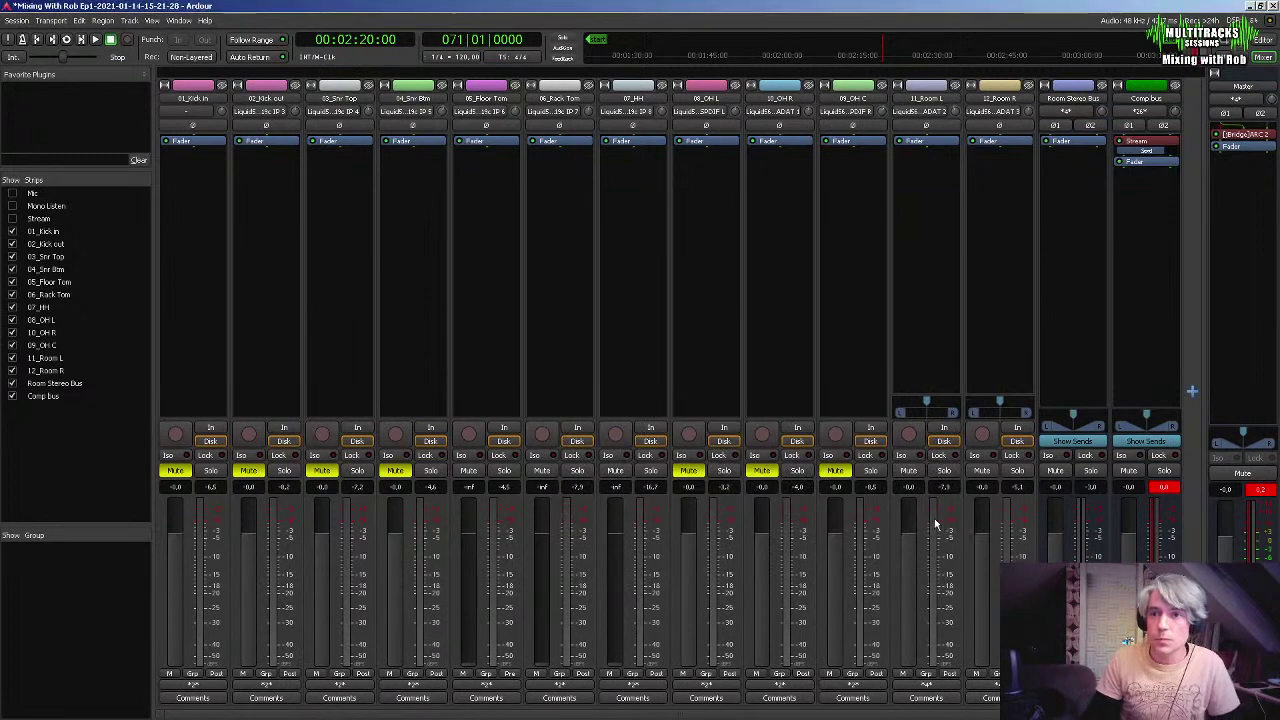
left_click_drag(67, 413, 48, 356)
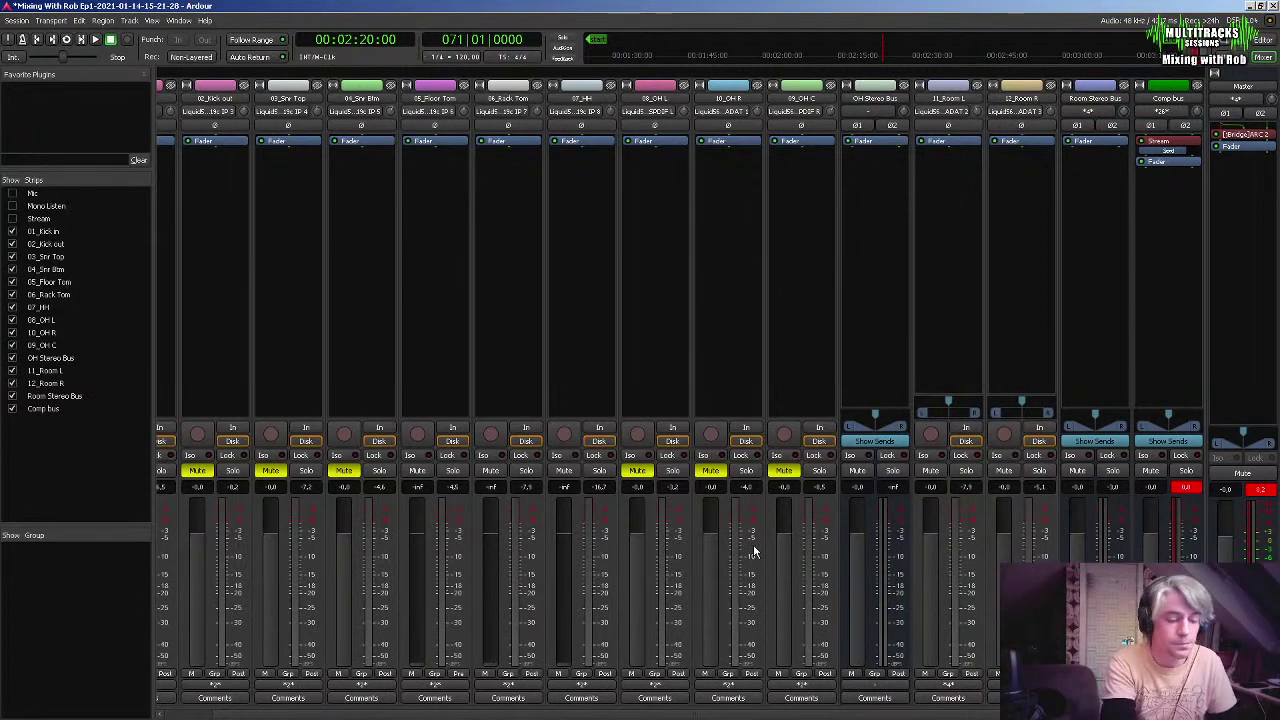
In an enlarged Audio Connection Manager, connect OH Stereo Bus outputs L and R to the left and right inputs of Comp bus
key("alt+p")
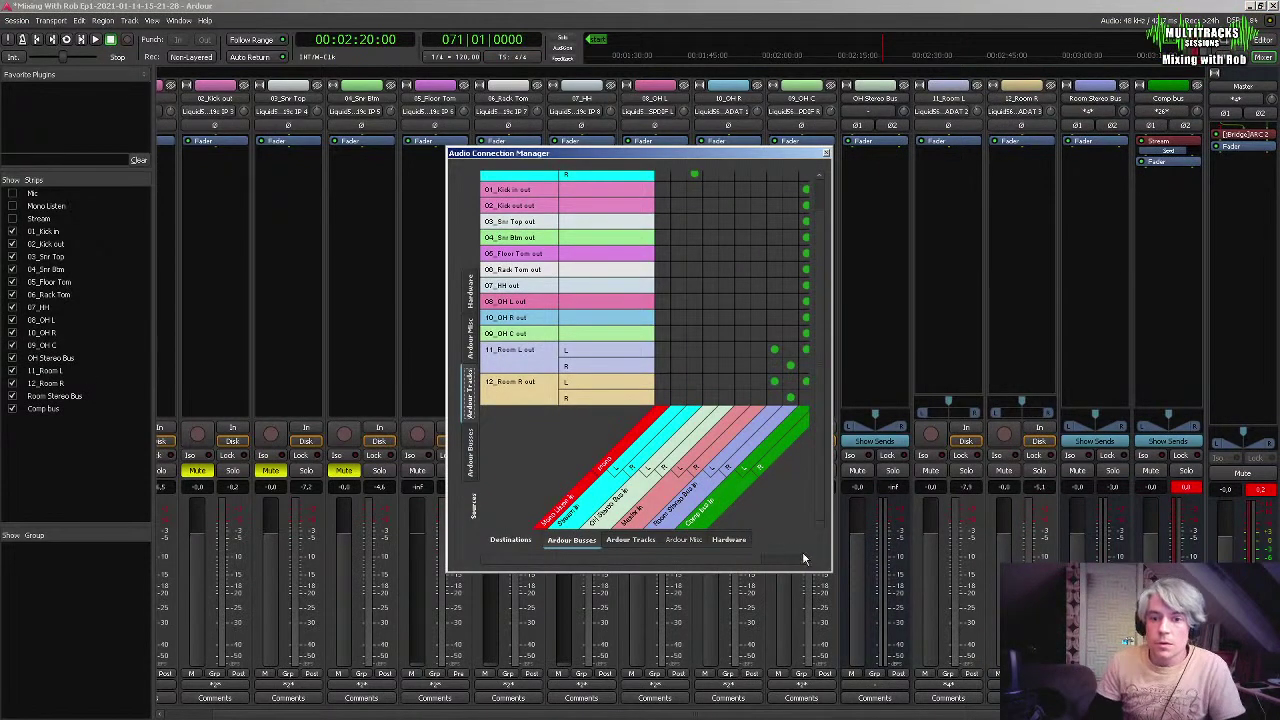
left_click_drag(830, 572, 996, 613)
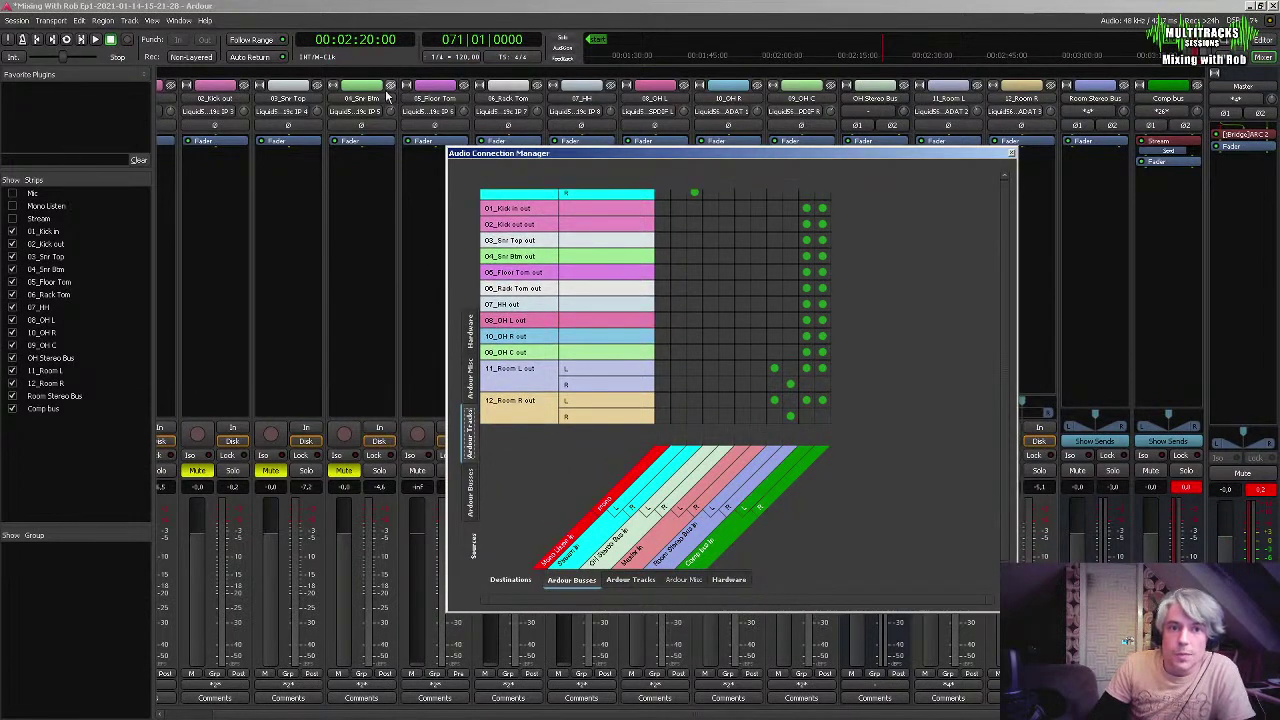
left_click_drag(447, 145, 394, 50)
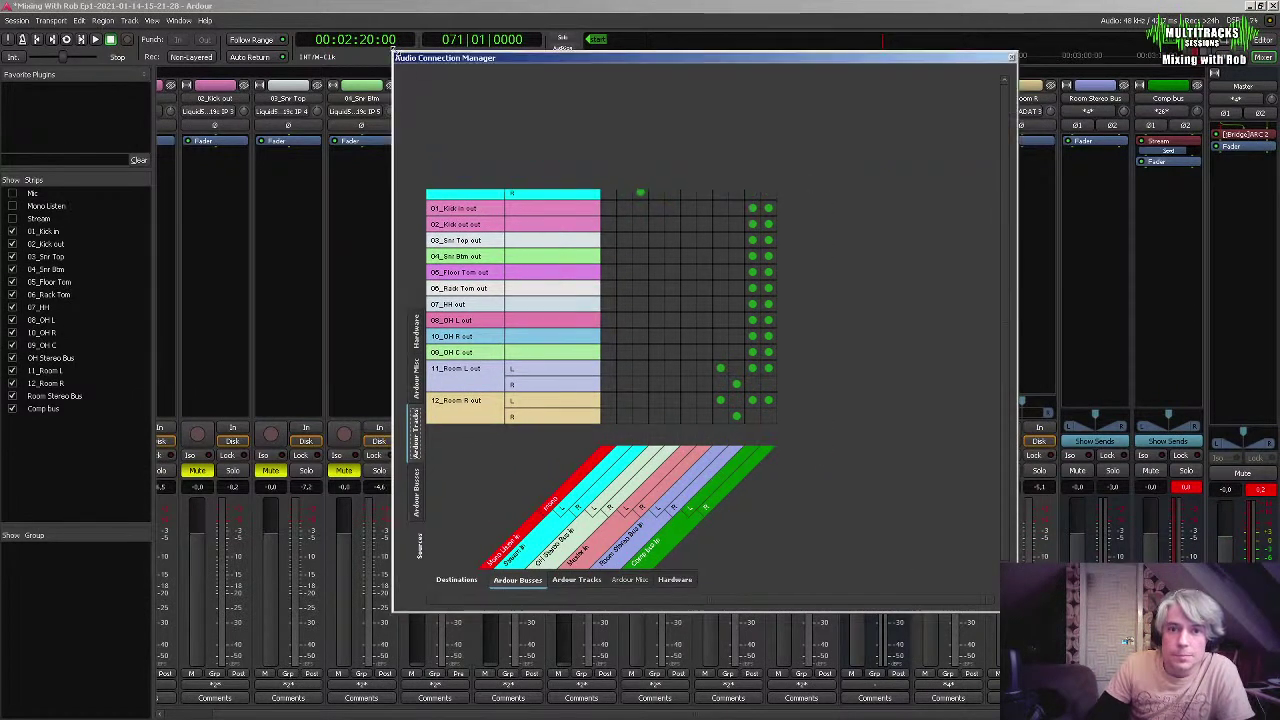
left_click(418, 492)
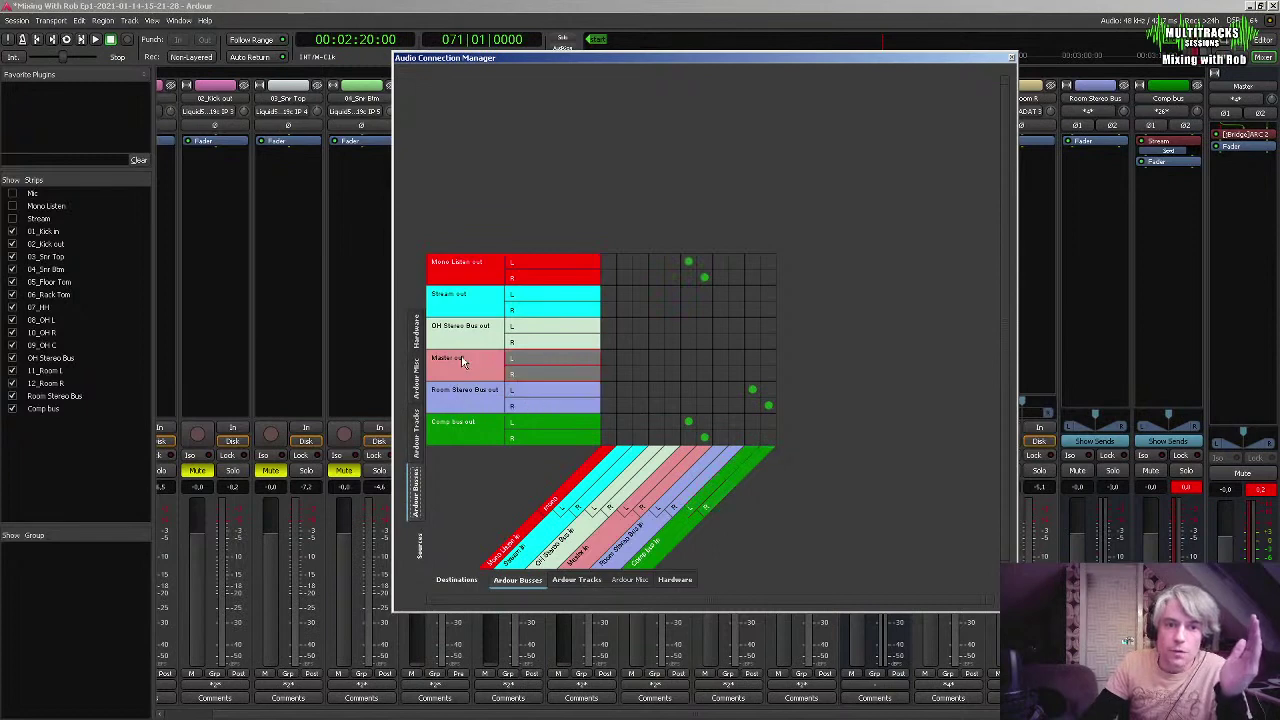
left_click(753, 322)
left_click(768, 342)
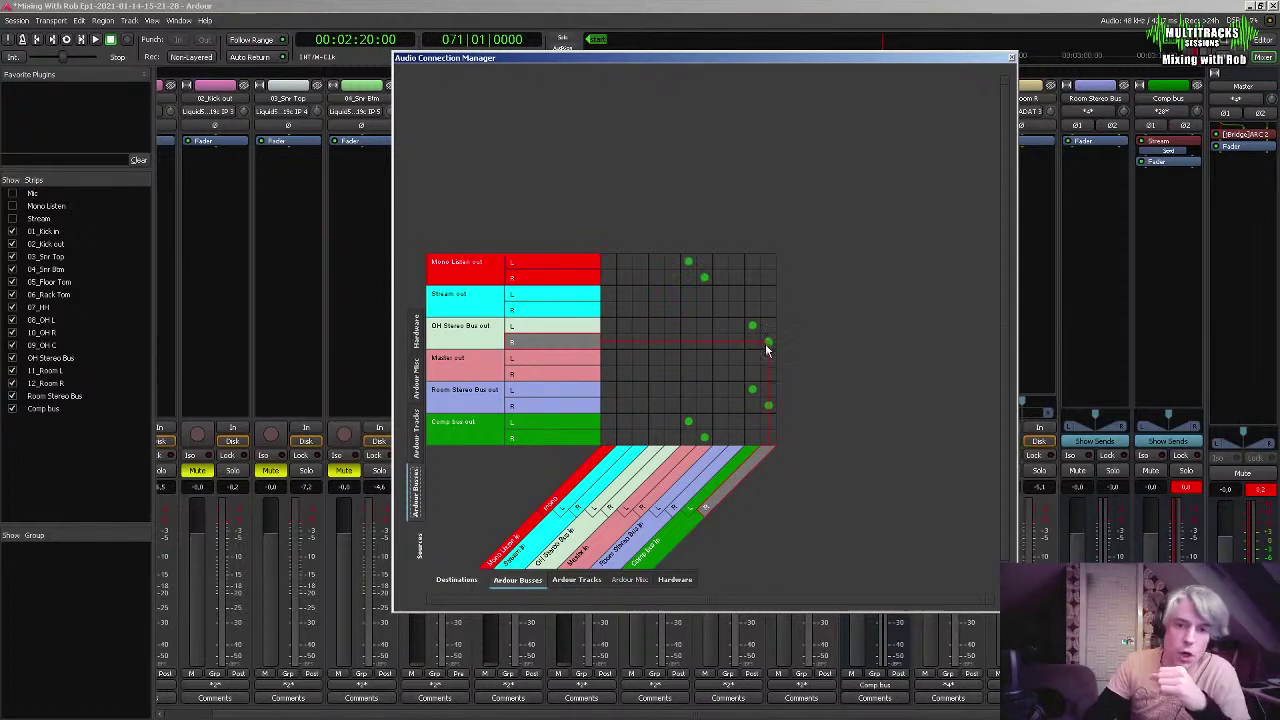
Add a second audio output port to each of the tracks 08_OH L, 10_OH R and 09_OH C
left_click(420, 443)
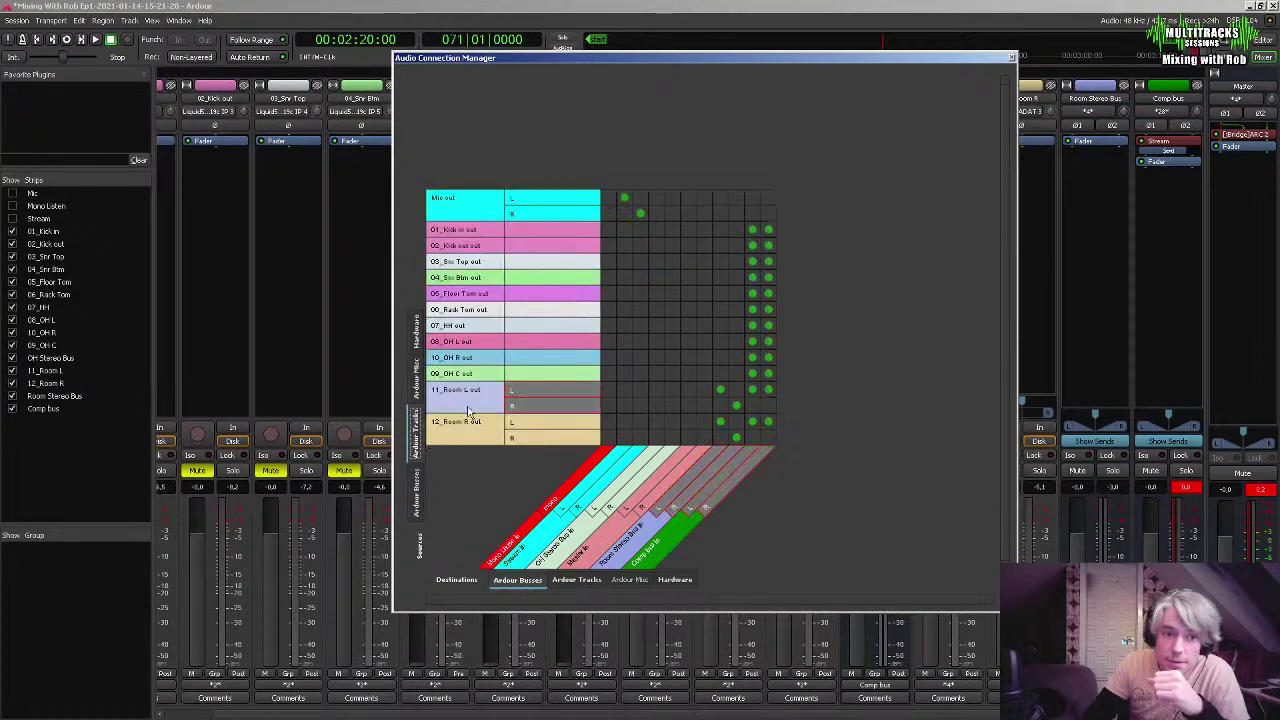
right_click(474, 346)
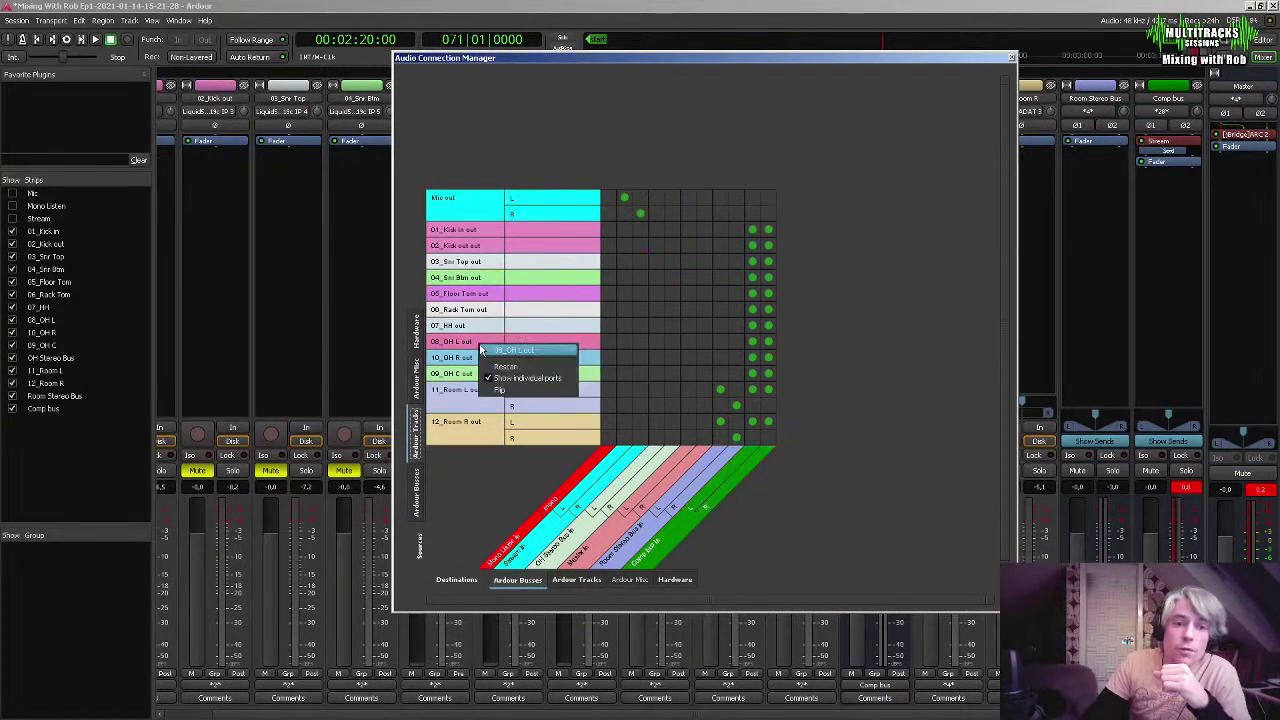
mouse_move(484, 352)
left_click(617, 361)
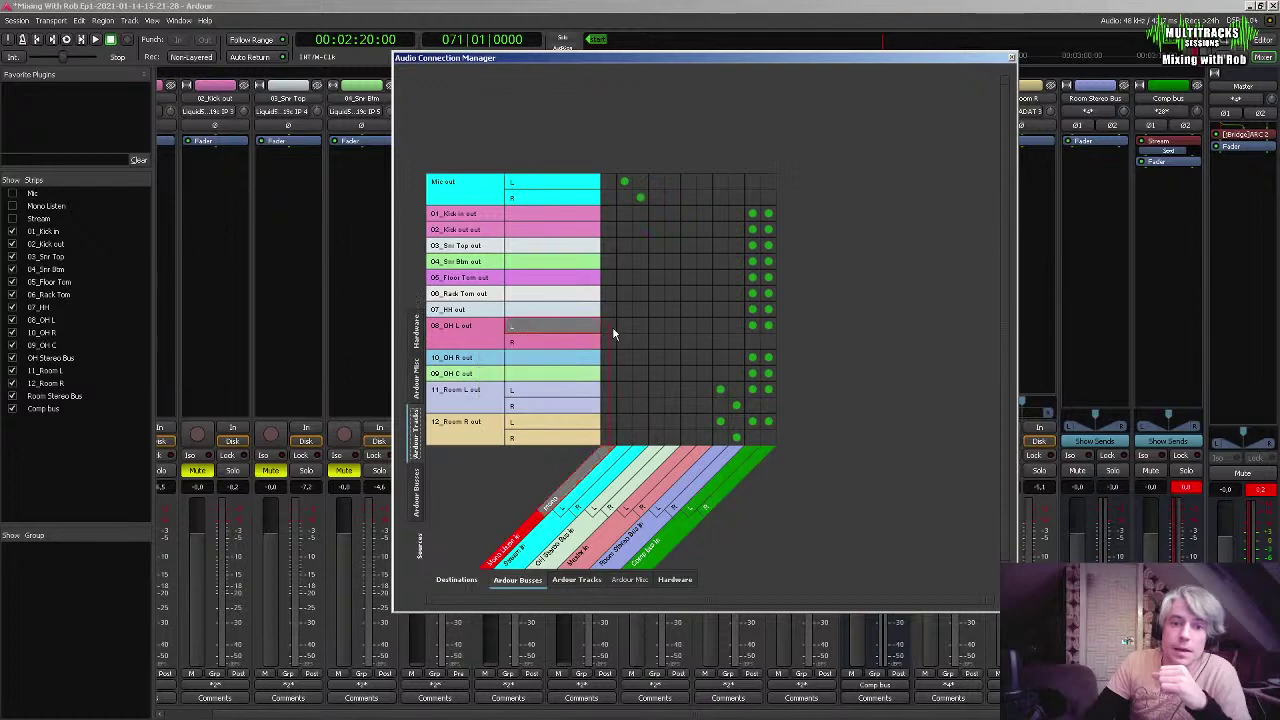
right_click(472, 361)
mouse_move(487, 362)
left_click(622, 362)
right_click(478, 377)
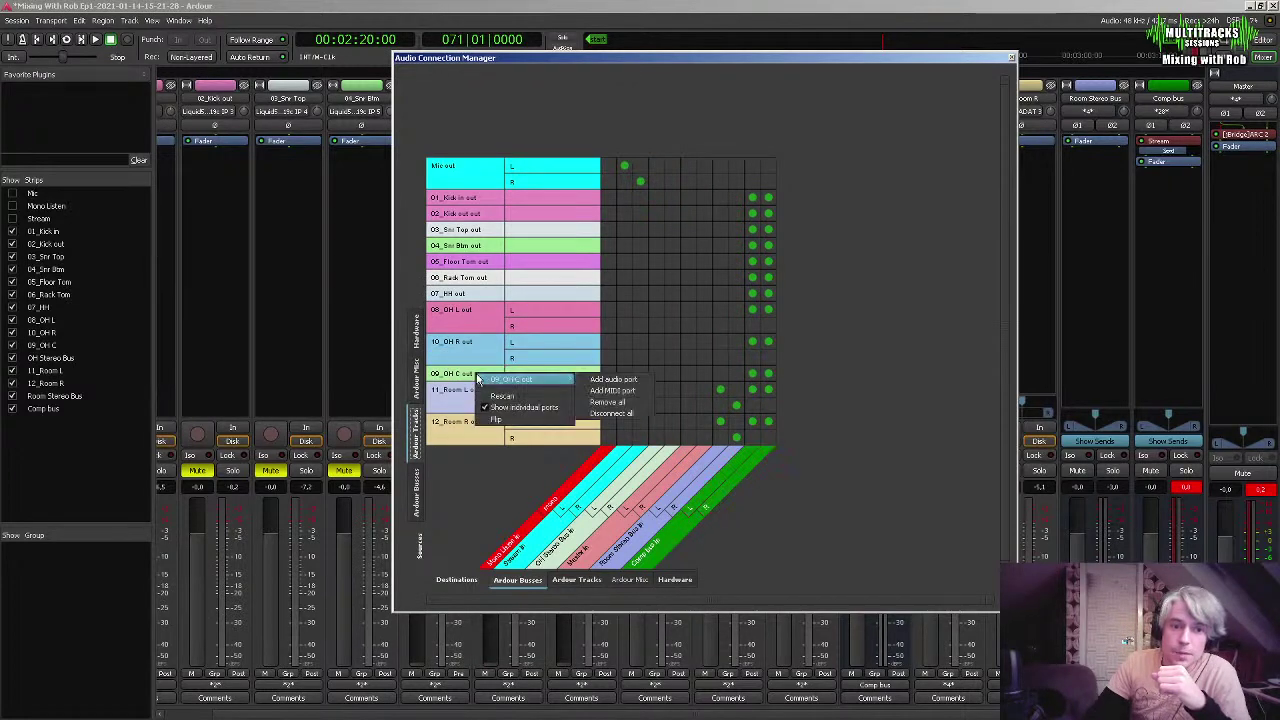
left_click(626, 384)
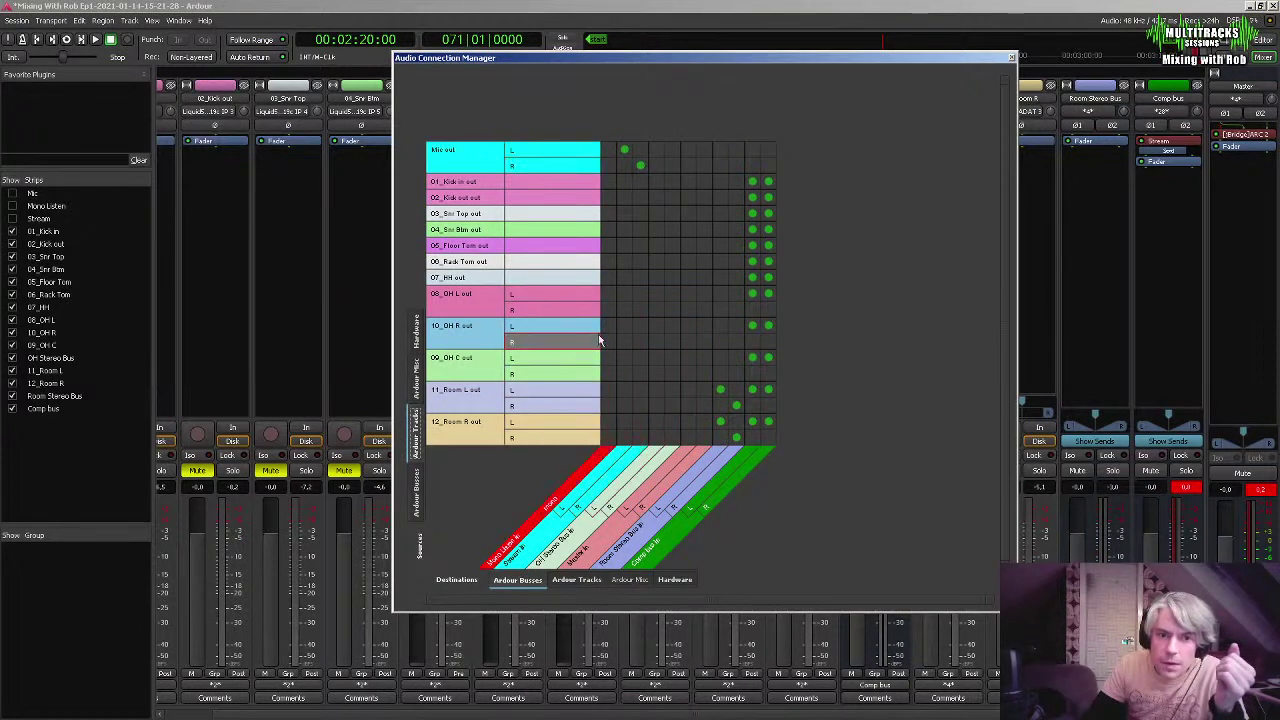
Connect the L and R outputs of 08_OH L, 10_OH R and 09_OH C to the matching inputs of OH Stereo Bus
left_click(657, 295)
left_click(670, 310)
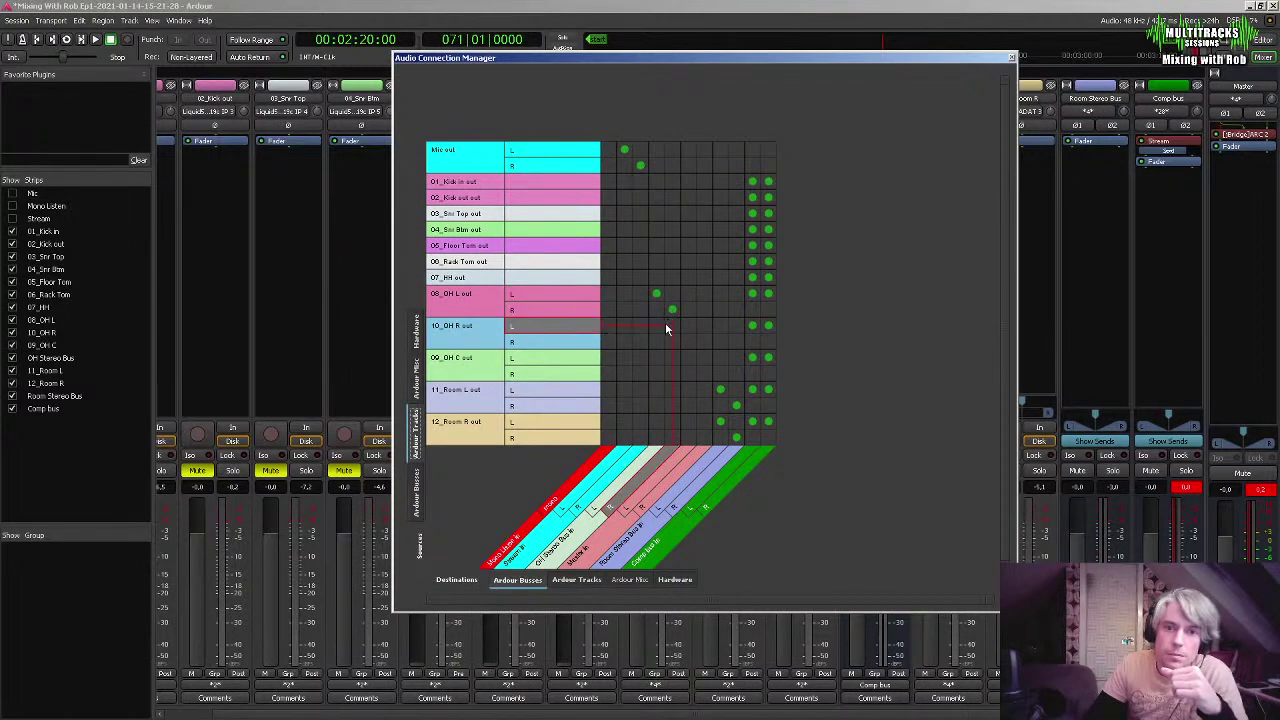
left_click(657, 326)
left_click(671, 342)
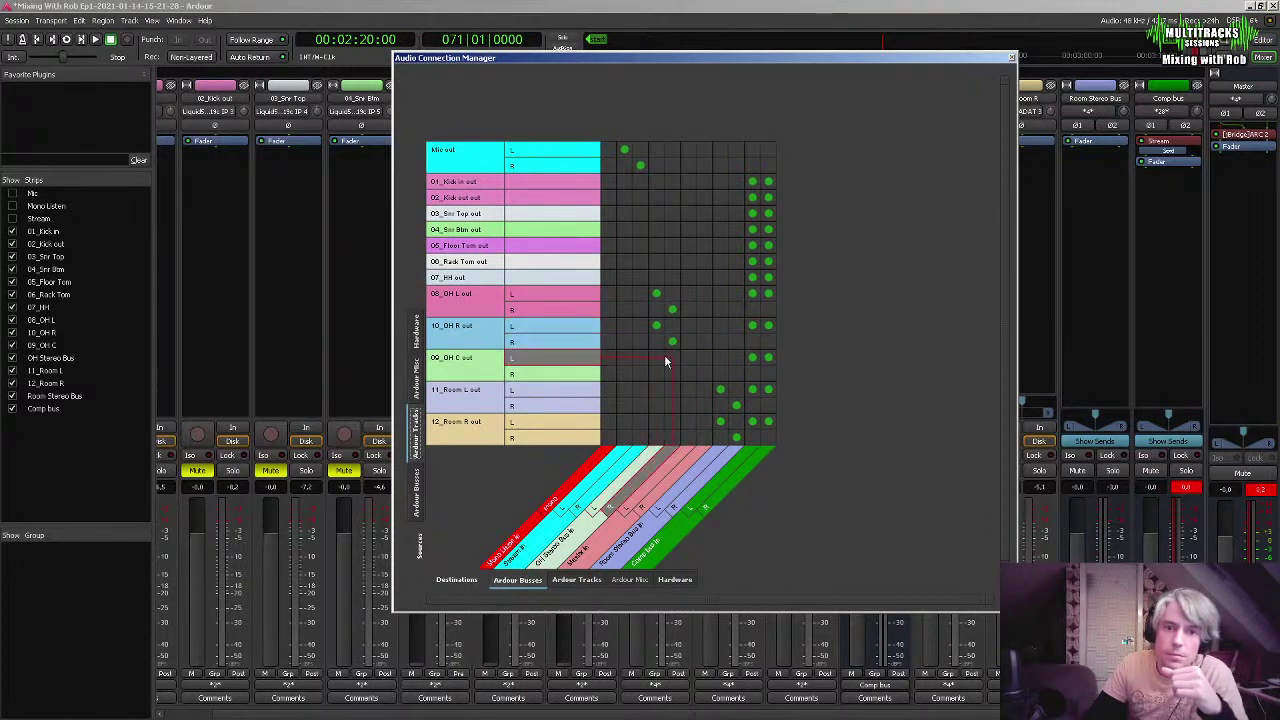
left_click(656, 357)
left_click(671, 373)
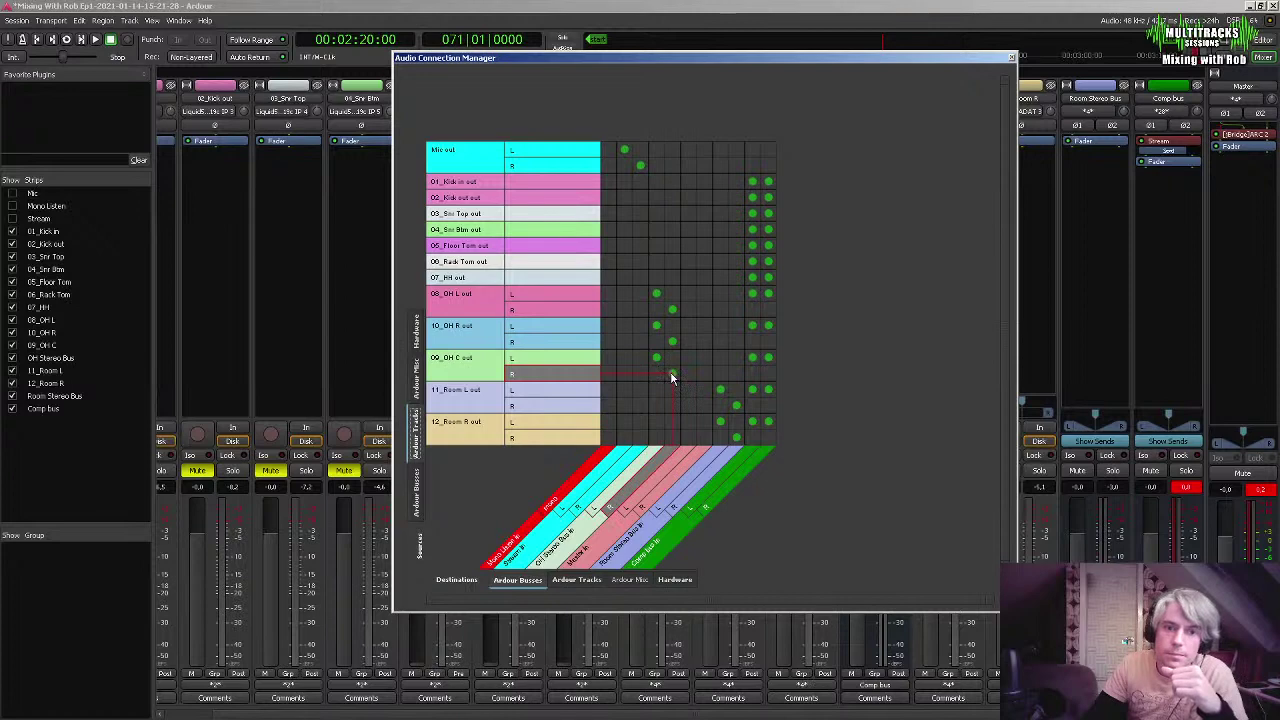
Close the Audio Connection Manager and pan 08_OH L hard left and 10_OH R hard right
left_click(1013, 58)
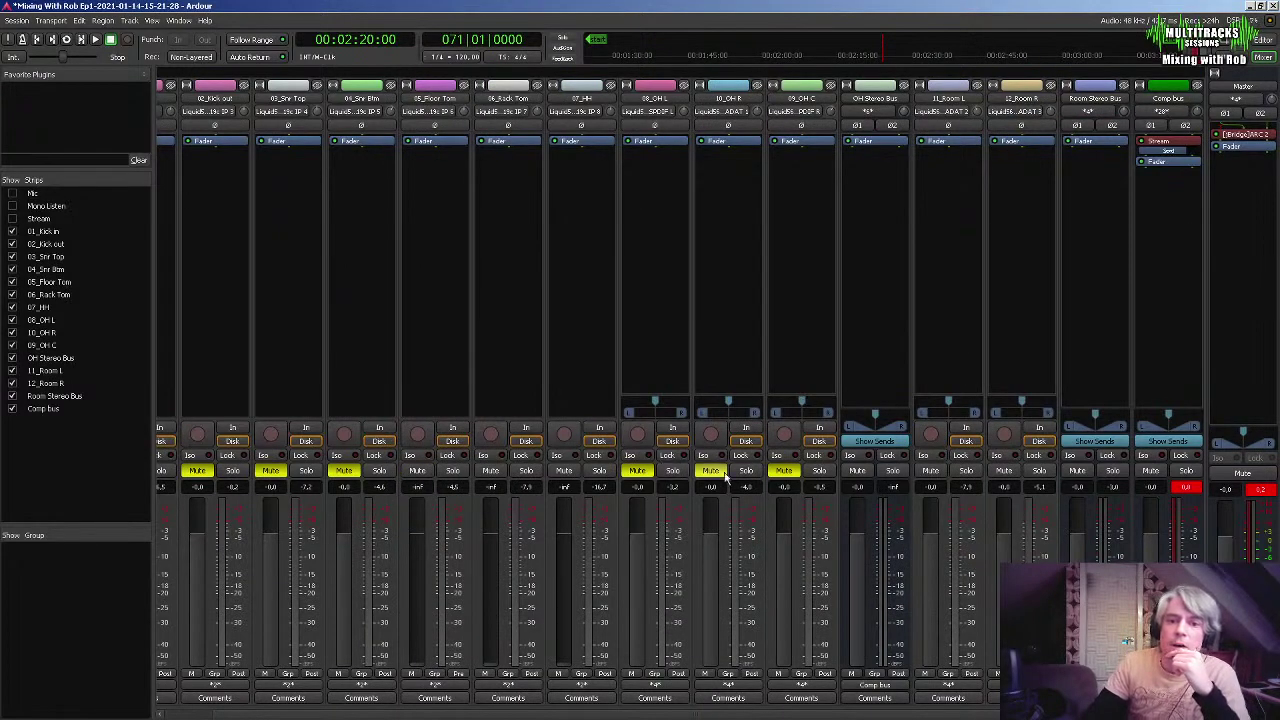
mouse_move(654, 404)
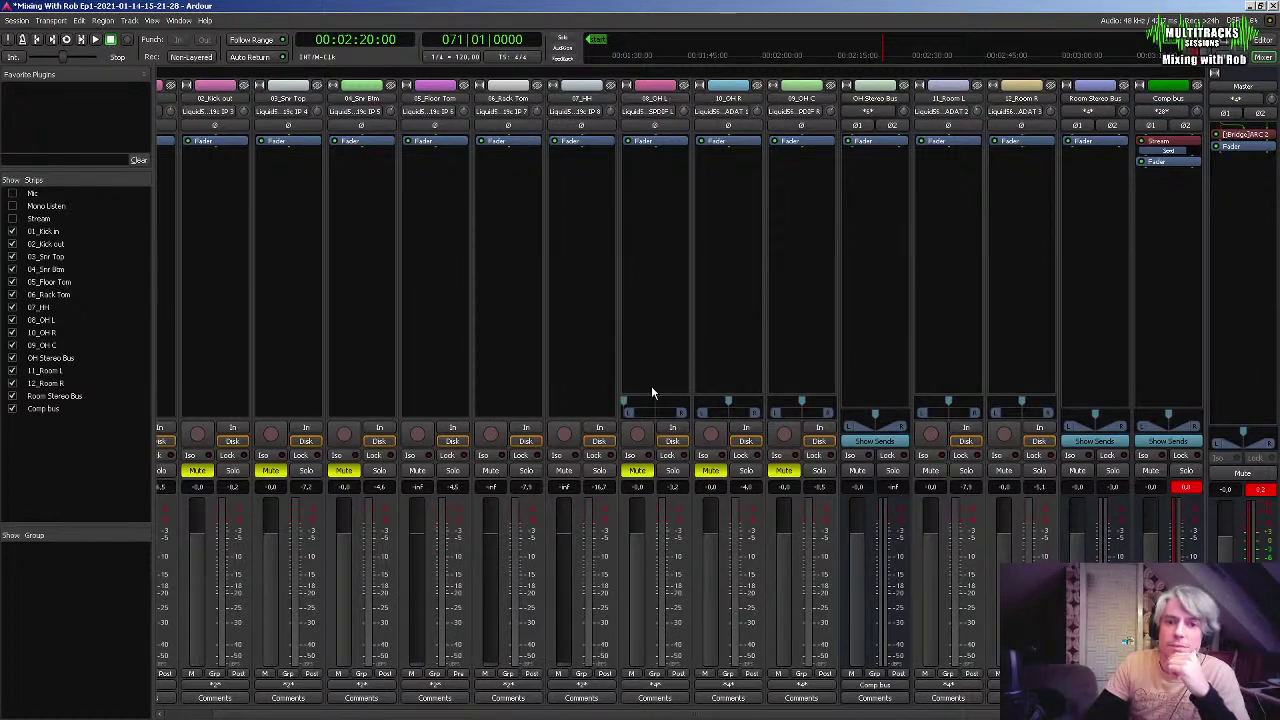
mouse_move(729, 406)
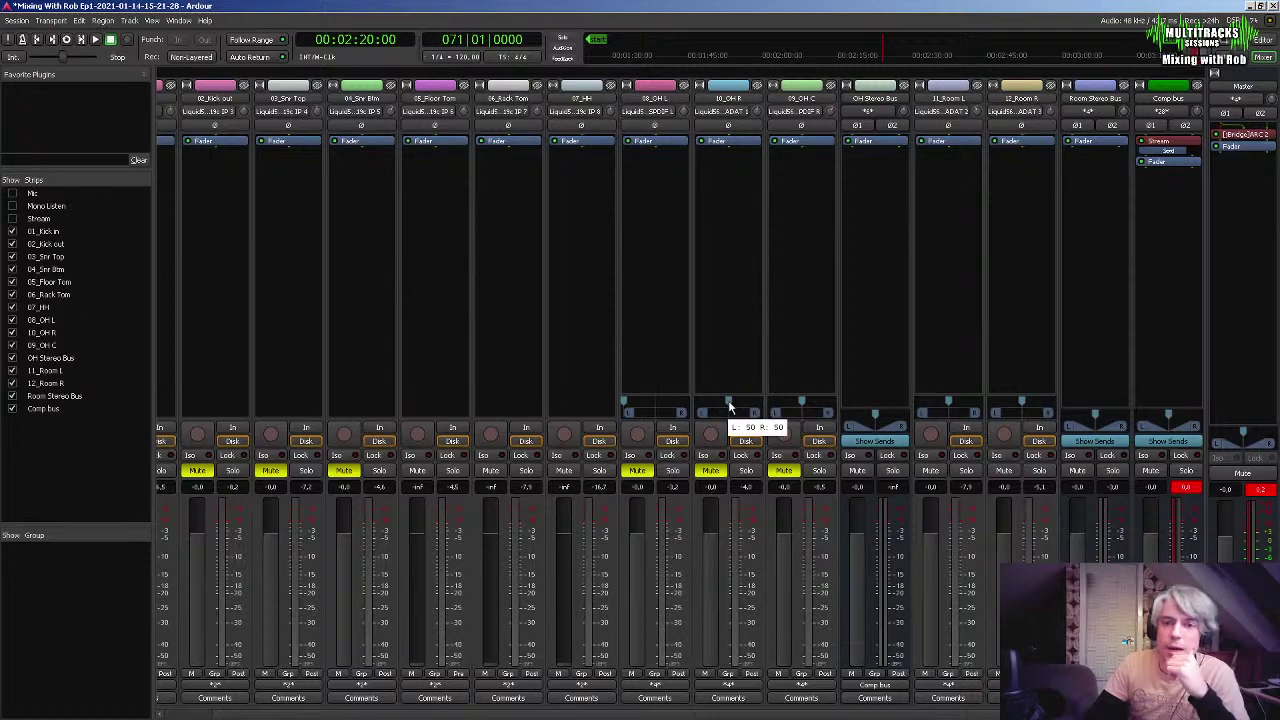
left_click_drag(729, 406, 813, 407)
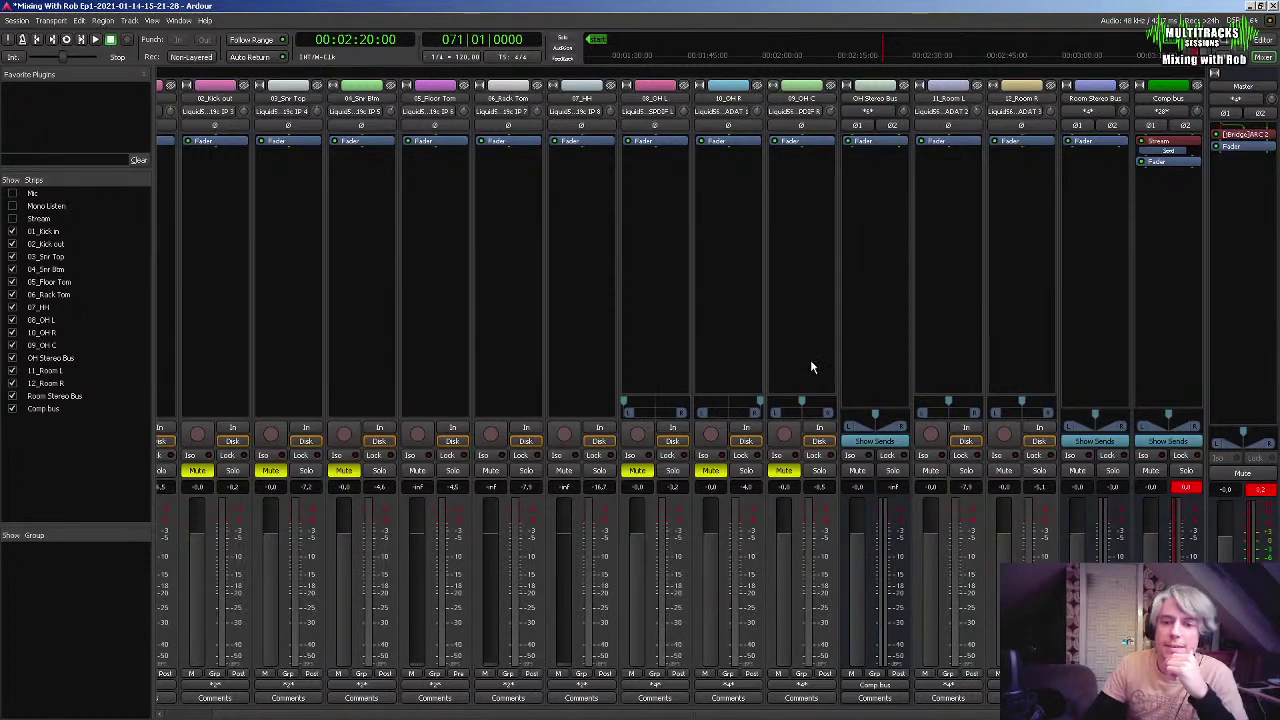
Unmute 09_OH C, 10_OH R and 08_OH L, and pull the OH Stereo Bus fader fully down during playback
left_click(785, 470)
left_click(710, 470)
left_click(637, 470)
key("space")
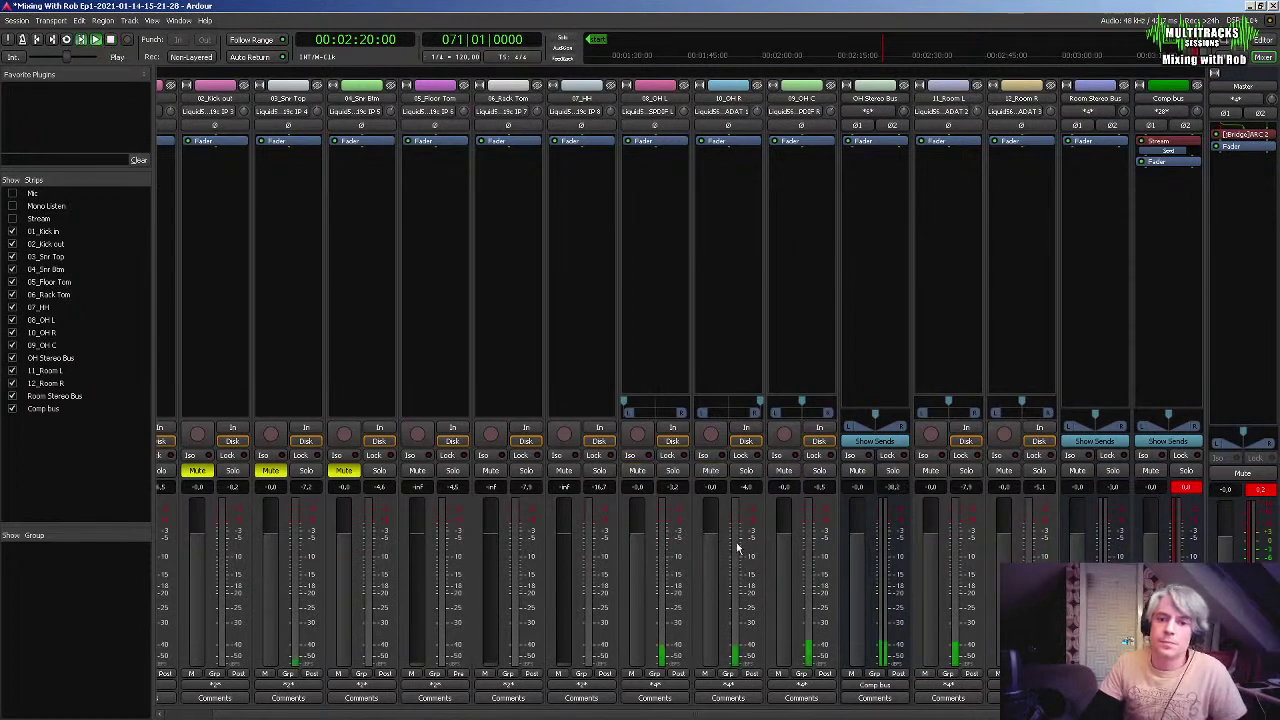
left_click_drag(858, 508, 858, 660)
key("space")
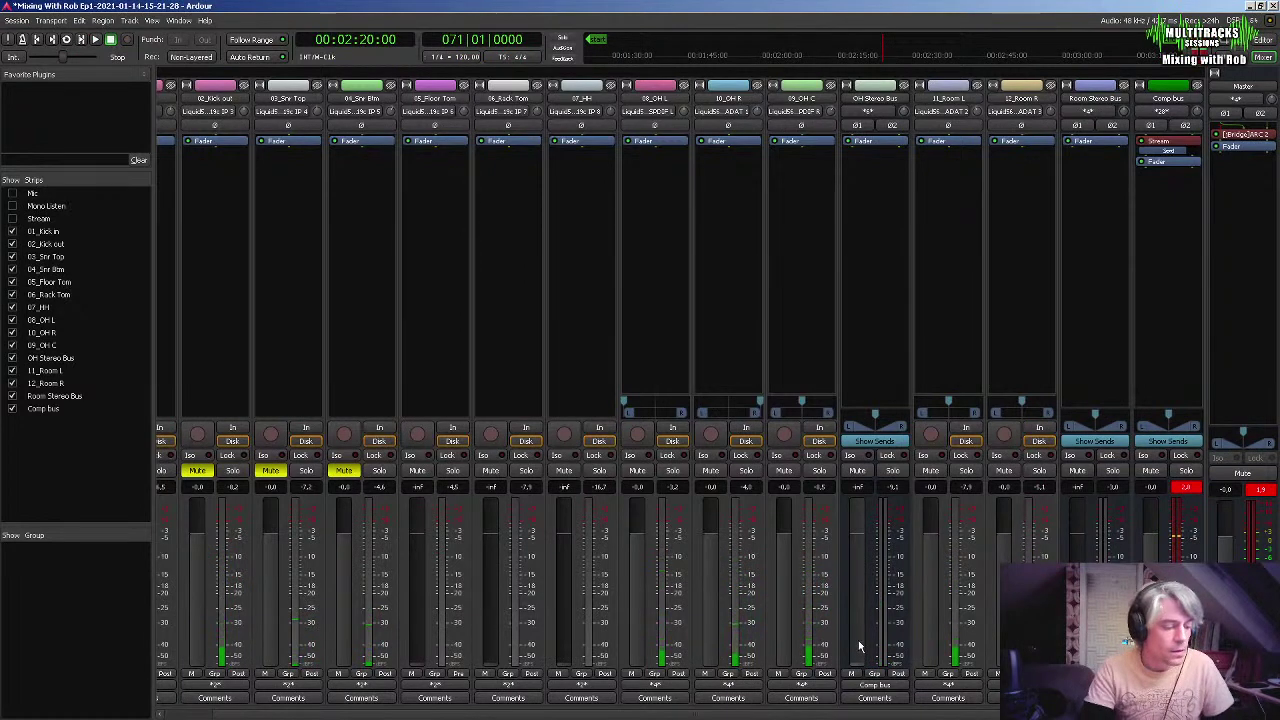
Examine the track and bus output routing in an enlarged Audio Connection Manager
key("alt+p")
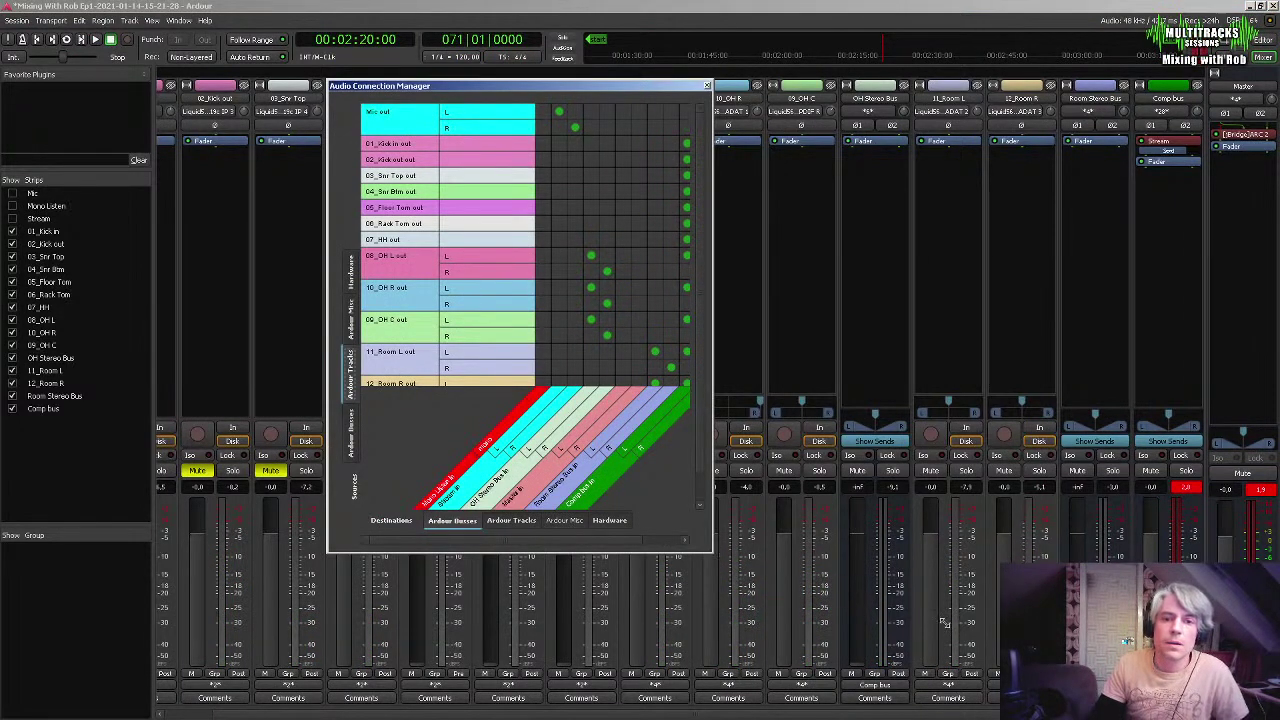
left_click_drag(943, 622, 965, 665)
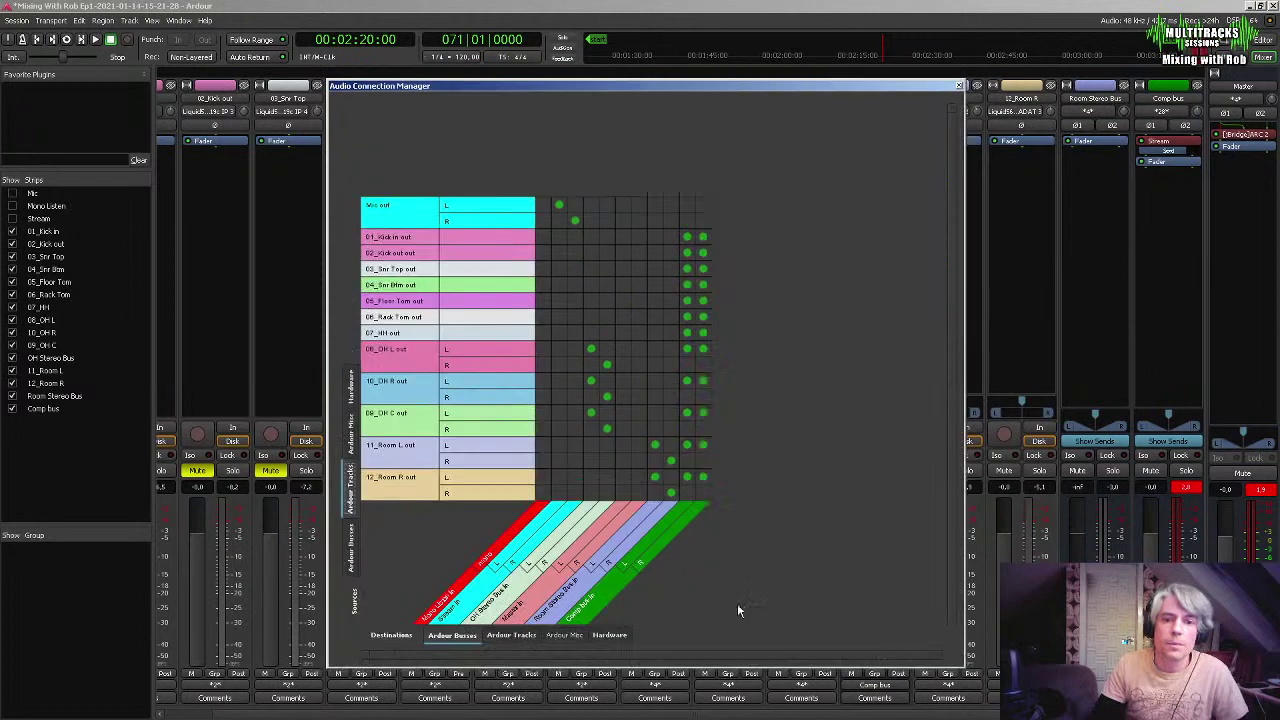
left_click(356, 550)
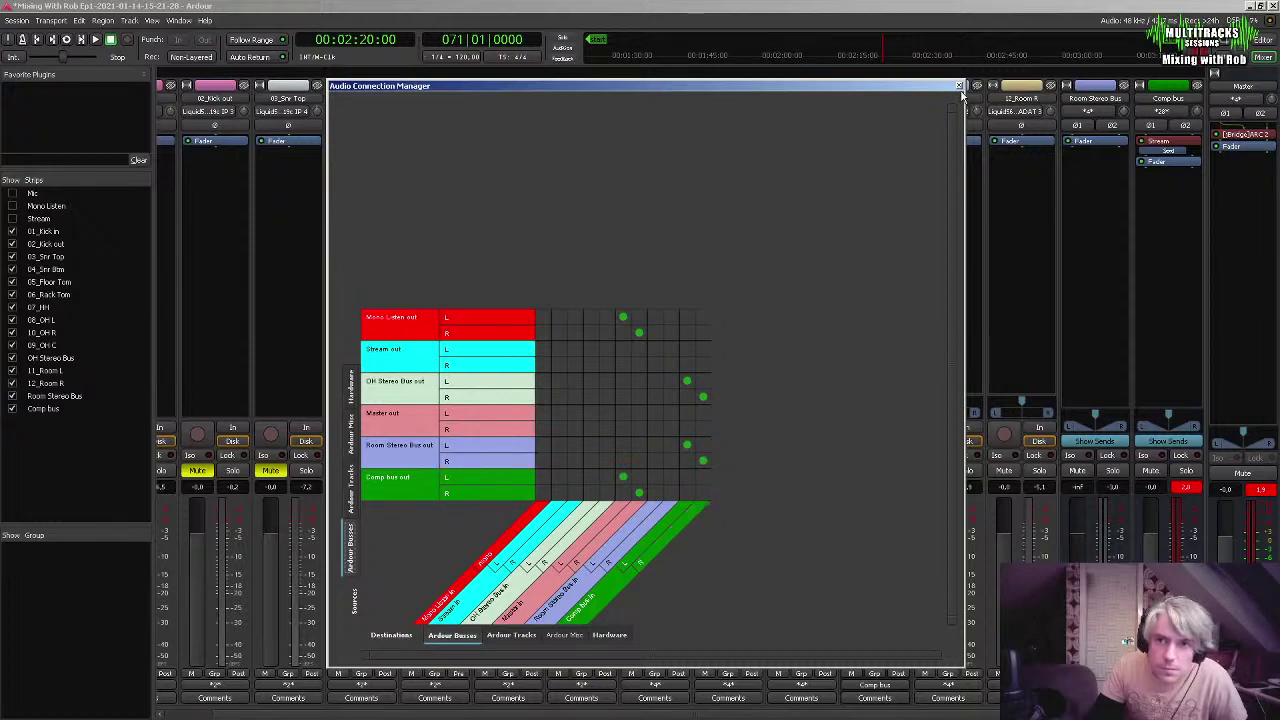
left_click(960, 88)
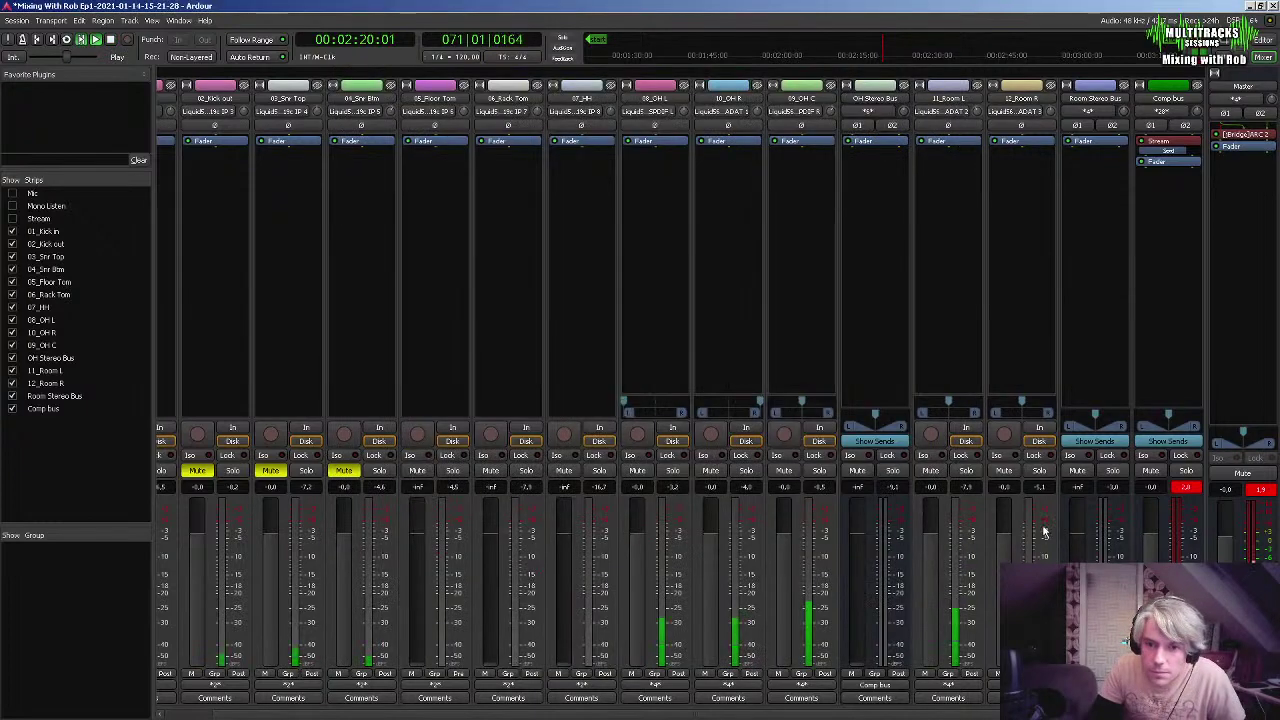
Route the outputs of 11_Room L and 12_Room R exclusively to Room Stereo Bus
left_click(962, 686)
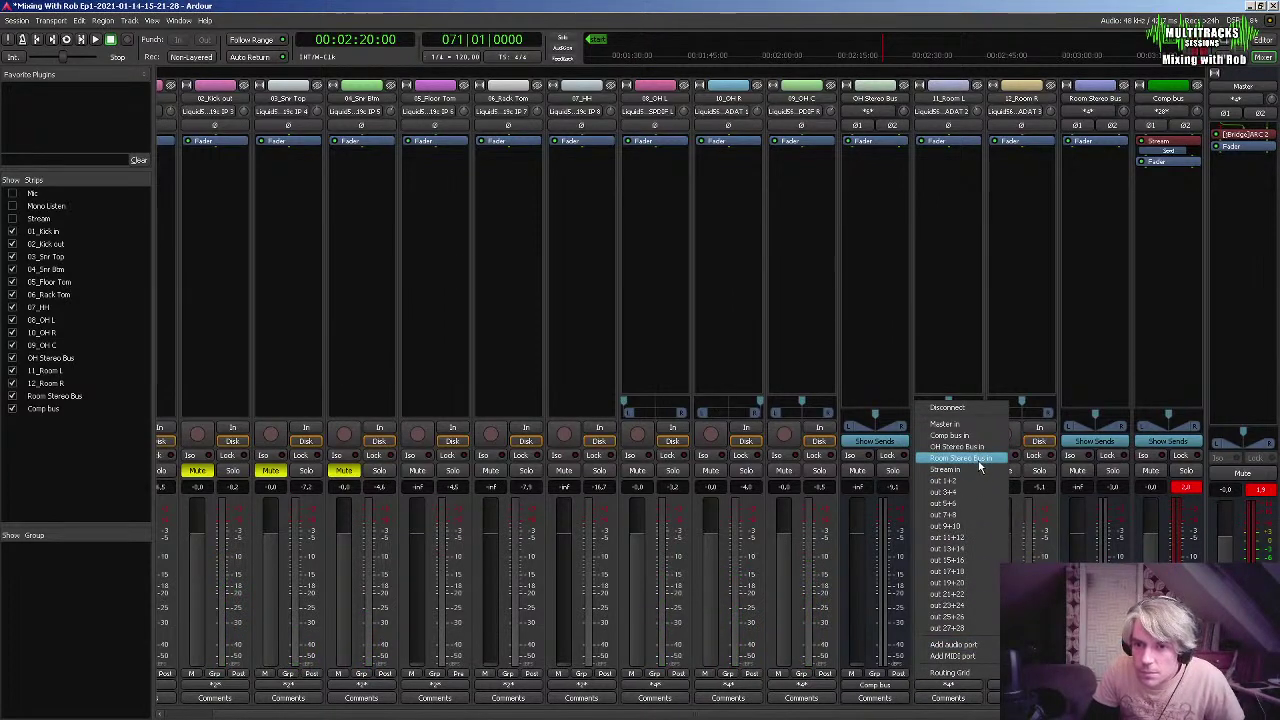
left_click(979, 466)
left_click(994, 686)
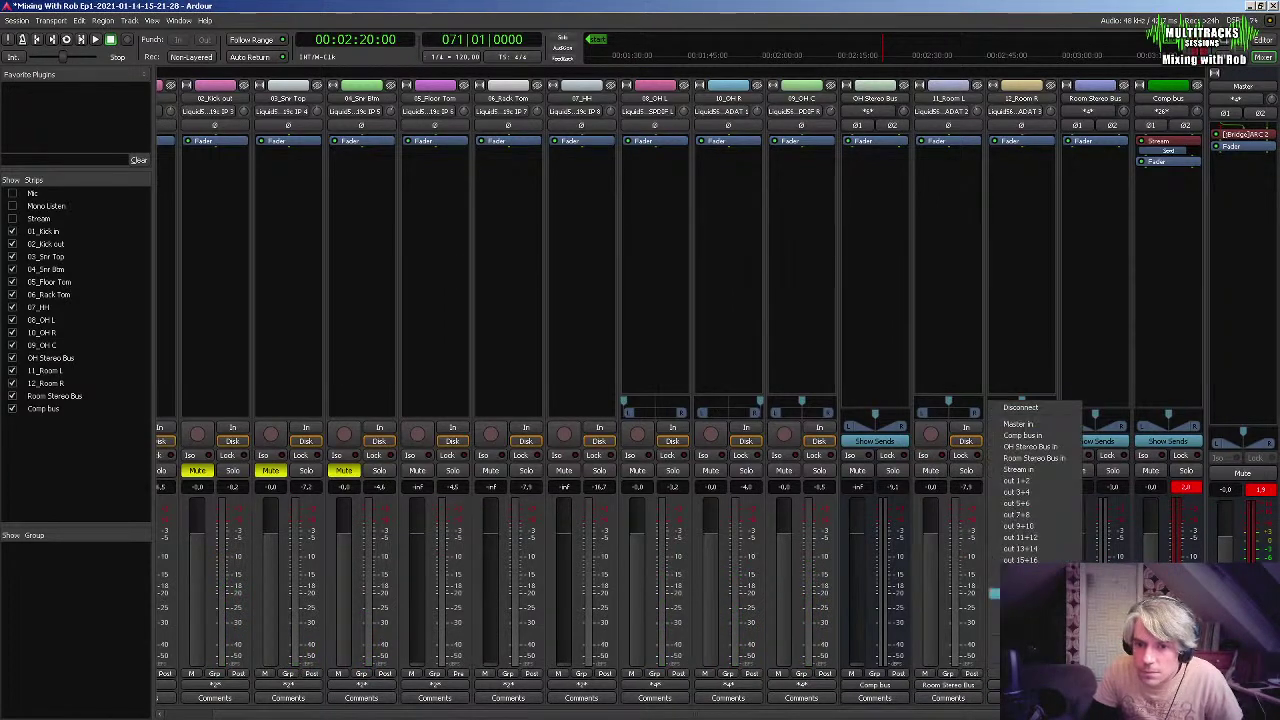
left_click(1043, 461)
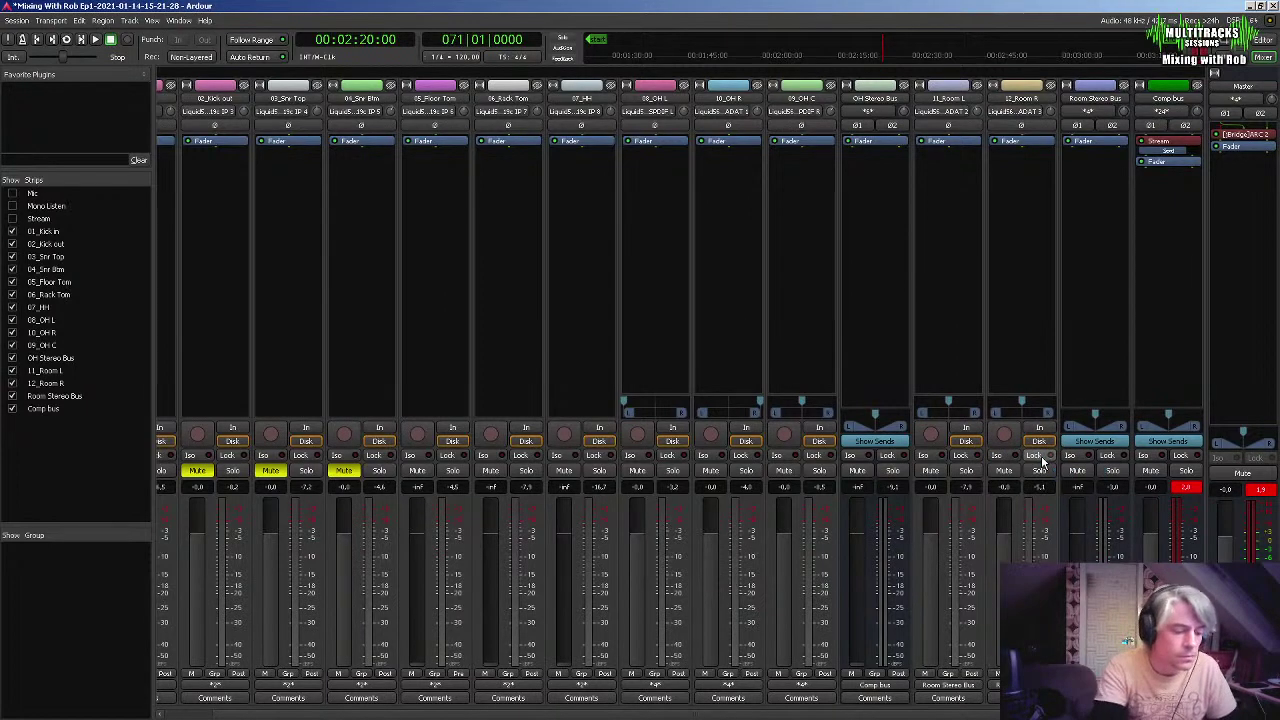
Open an enlarged Audio Connection Manager showing the Ardour track outputs against the bus inputs
key("alt+p")
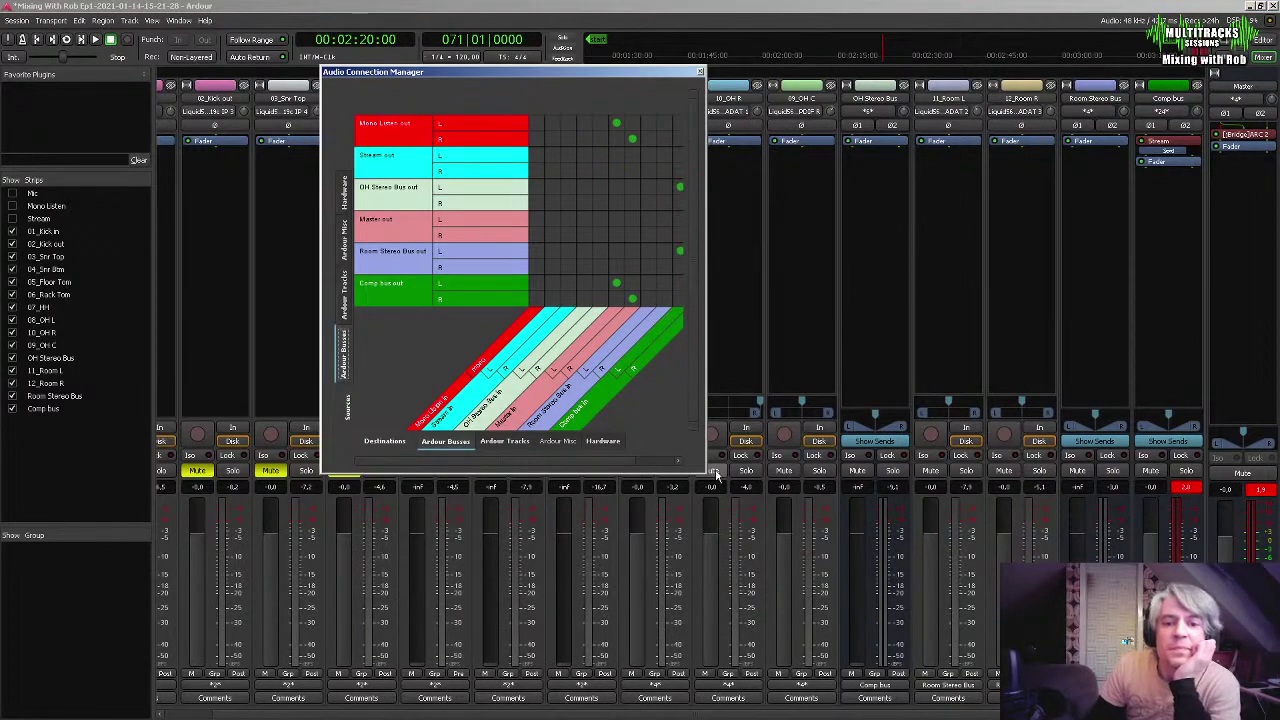
left_click_drag(858, 577, 938, 630)
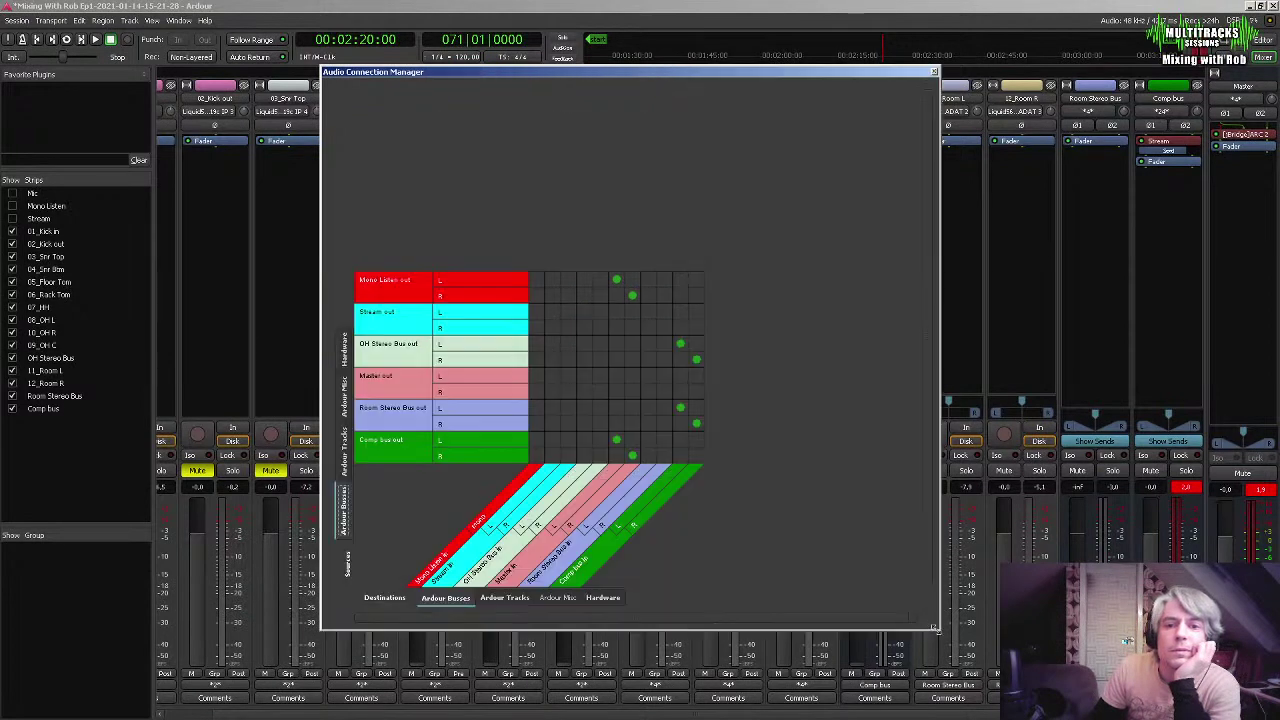
left_click(345, 422)
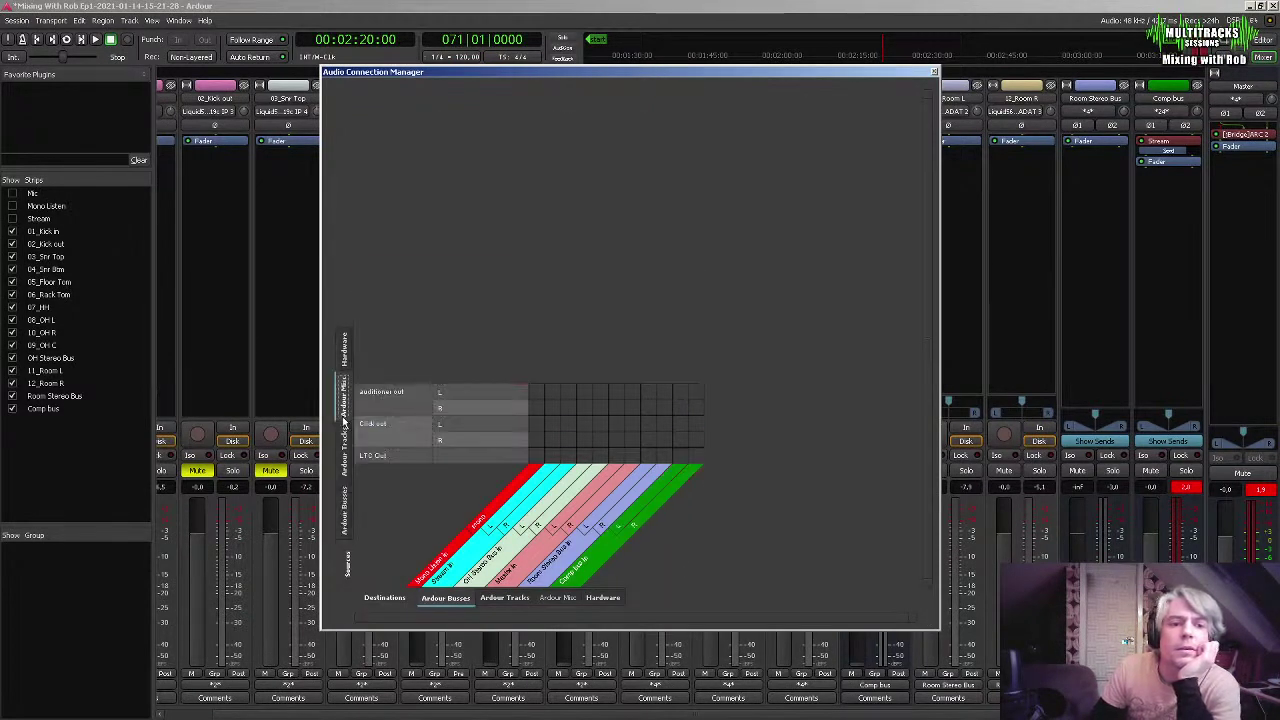
left_click(345, 455)
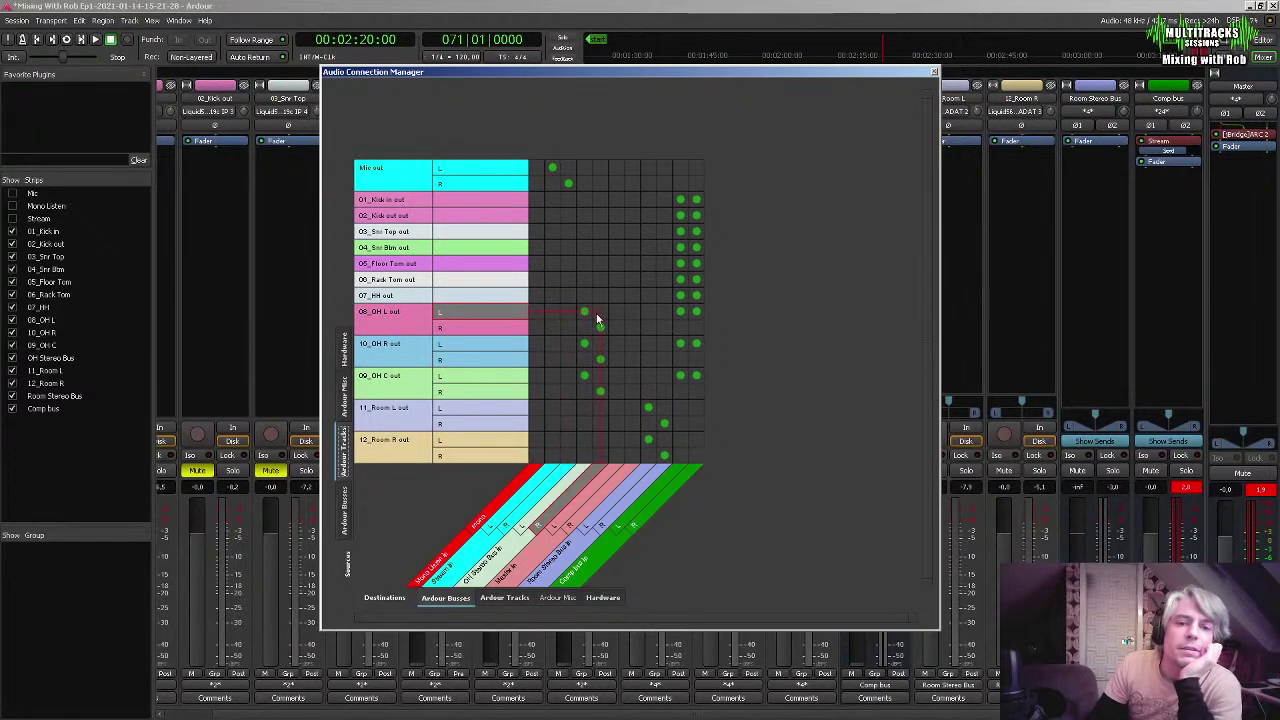
left_click(680, 199)
left_click(696, 199)
left_click(680, 215)
left_click(696, 215)
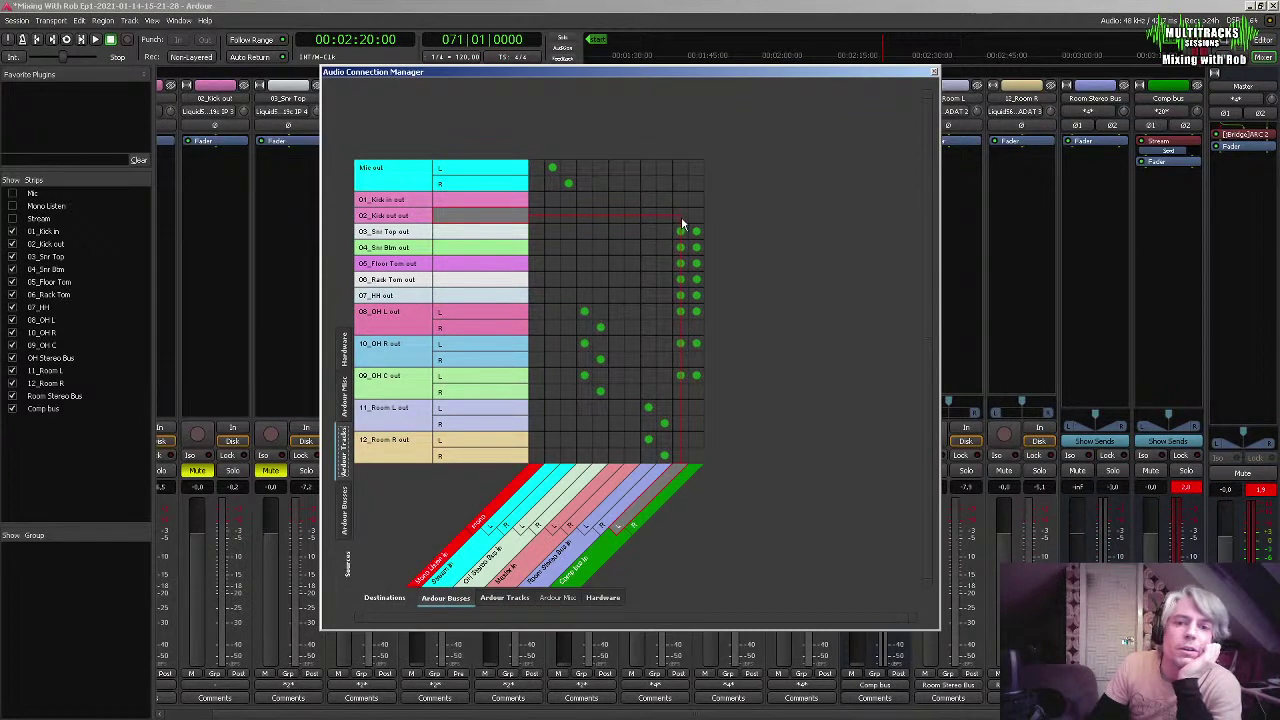
left_click(680, 215)
left_click(680, 199)
left_click(696, 199)
left_click(696, 215)
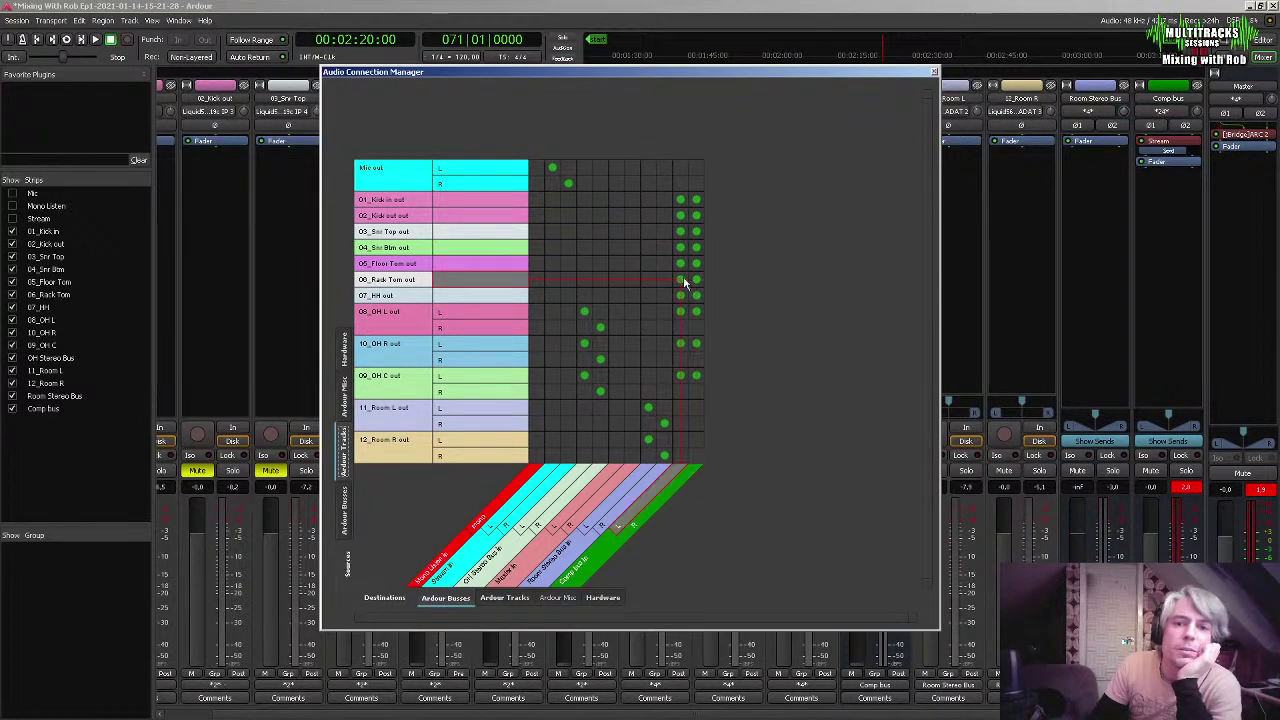
Disconnect 10_OH R, 09_OH C and 08_OH L from both Comp bus inputs and close the connection manager
left_click(680, 343)
left_click(696, 343)
left_click(680, 375)
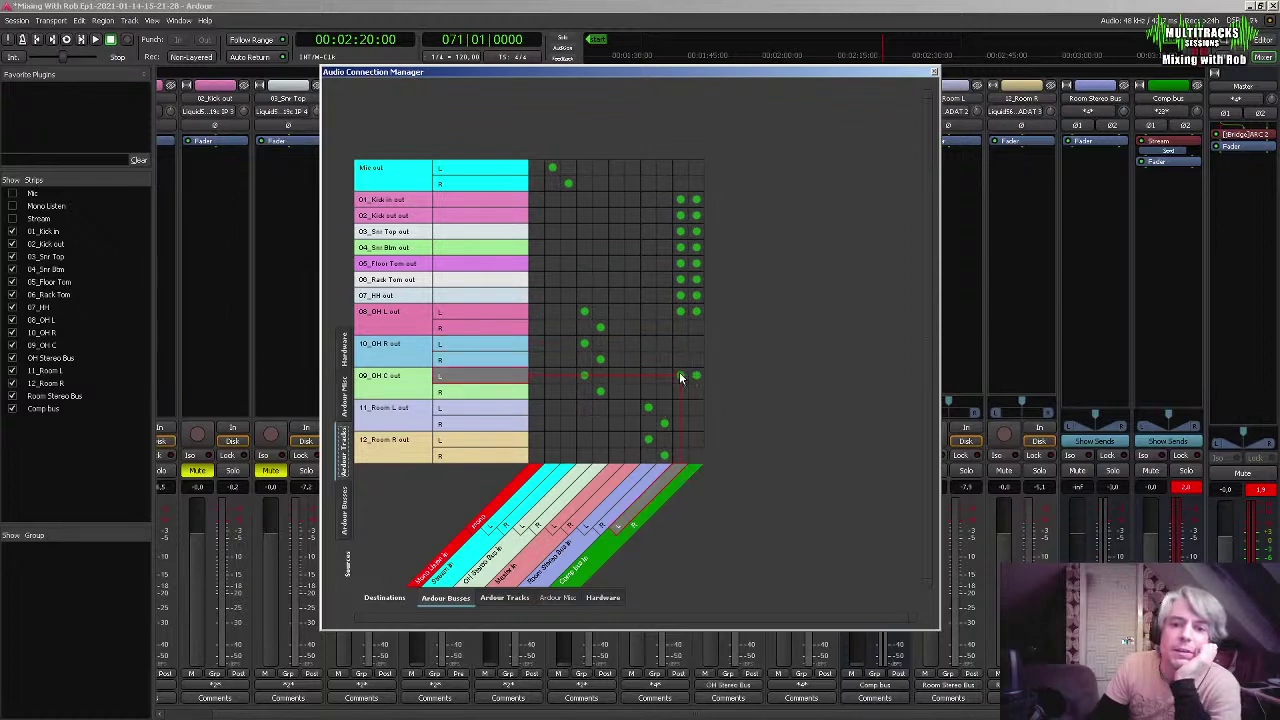
left_click(696, 376)
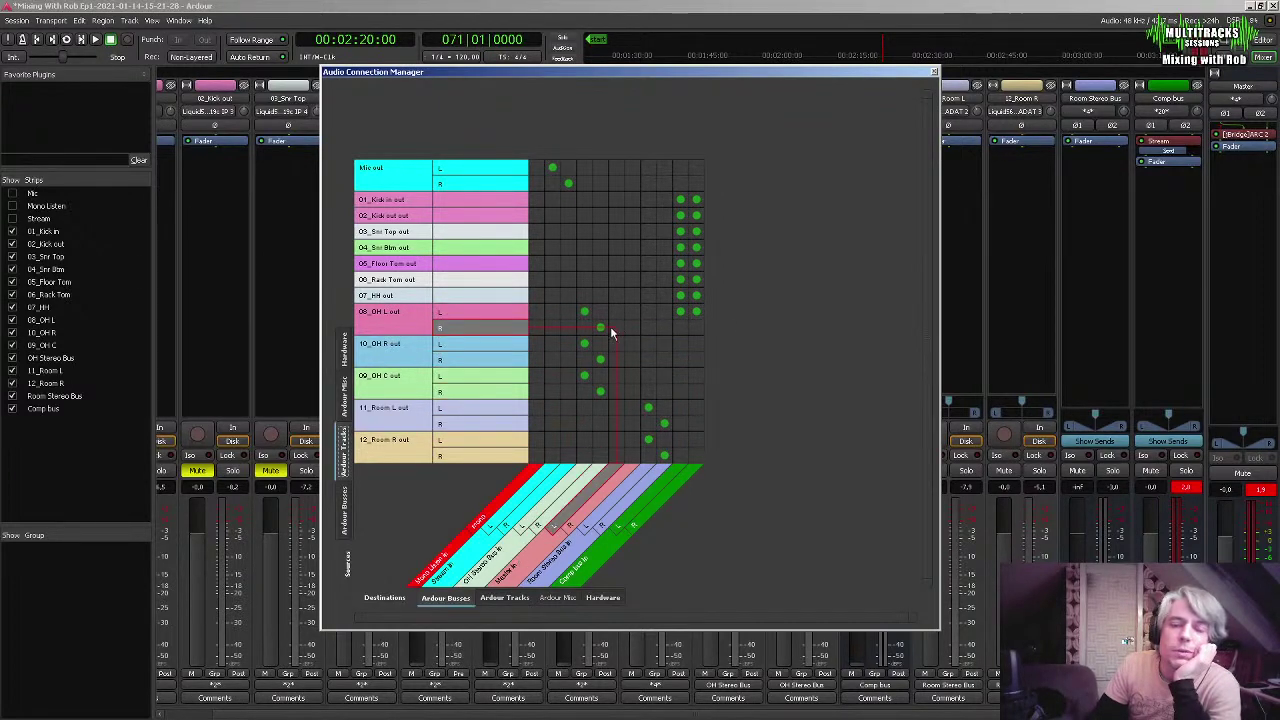
left_click(680, 311)
left_click(696, 311)
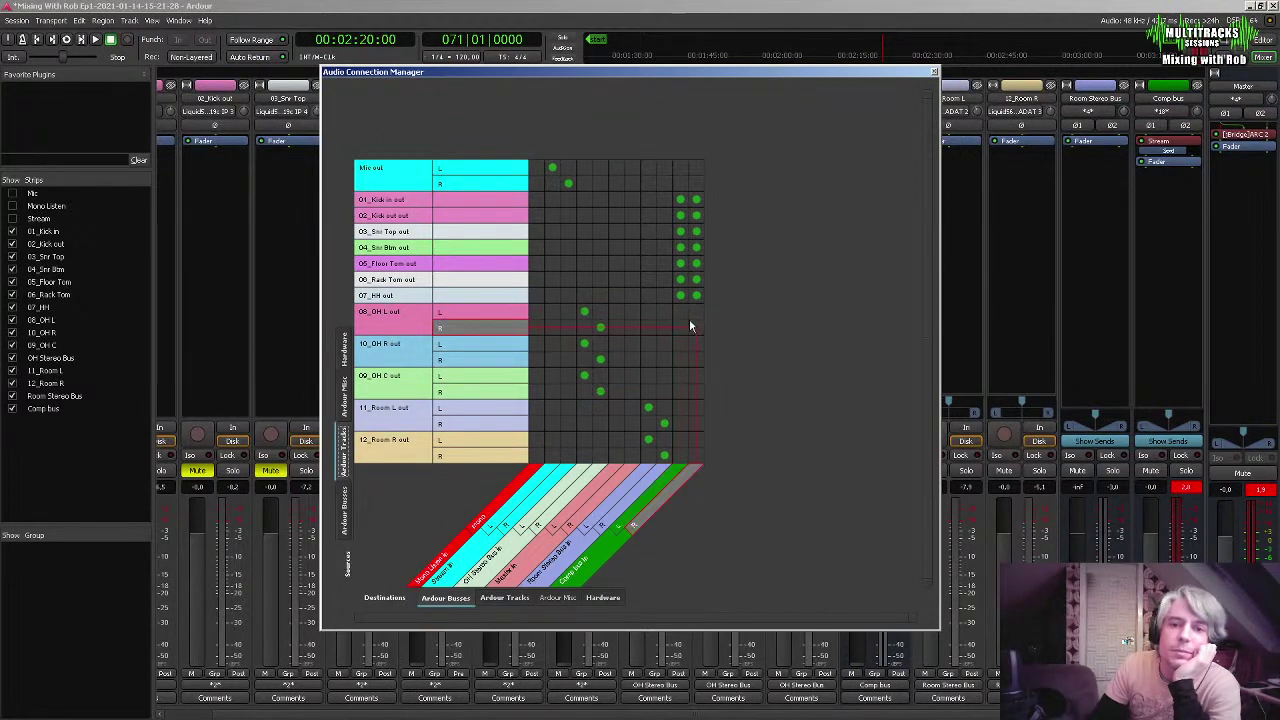
left_click(933, 71)
Play the session with OH Stereo Bus fully down and raise the Room Stereo Bus fader to about -10 dB
key("space")
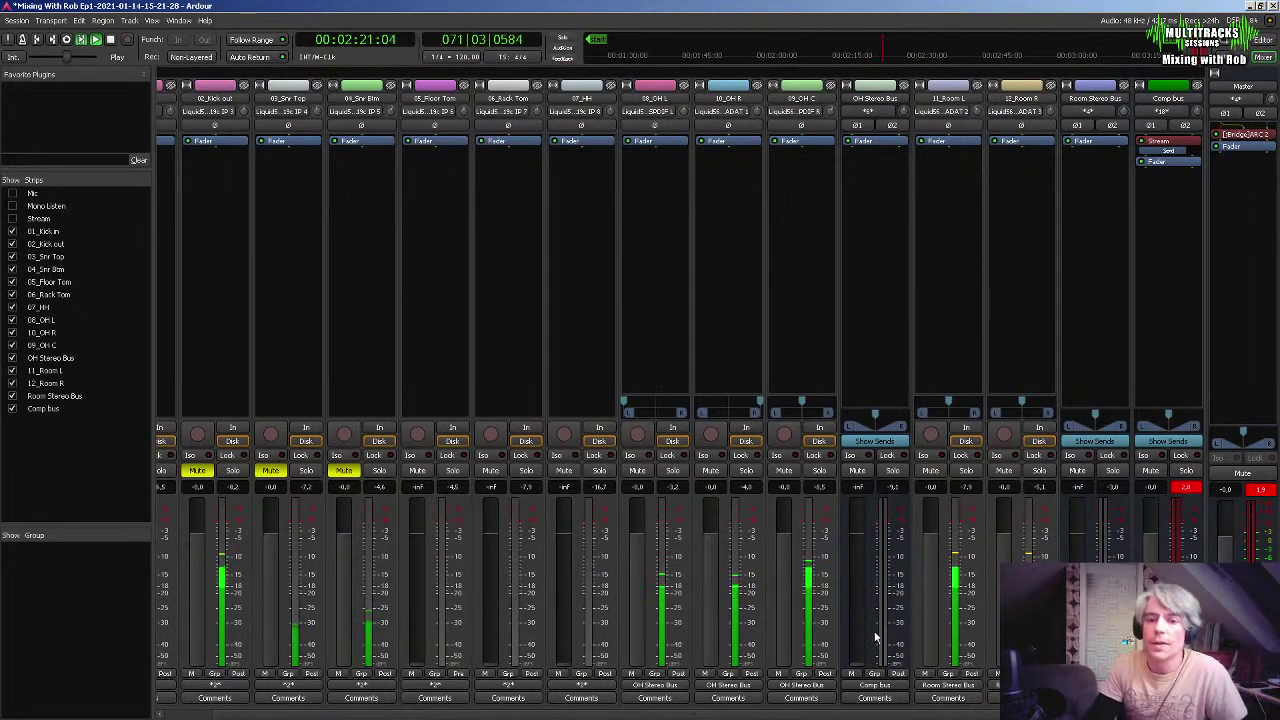
left_click_drag(872, 592, 894, 668)
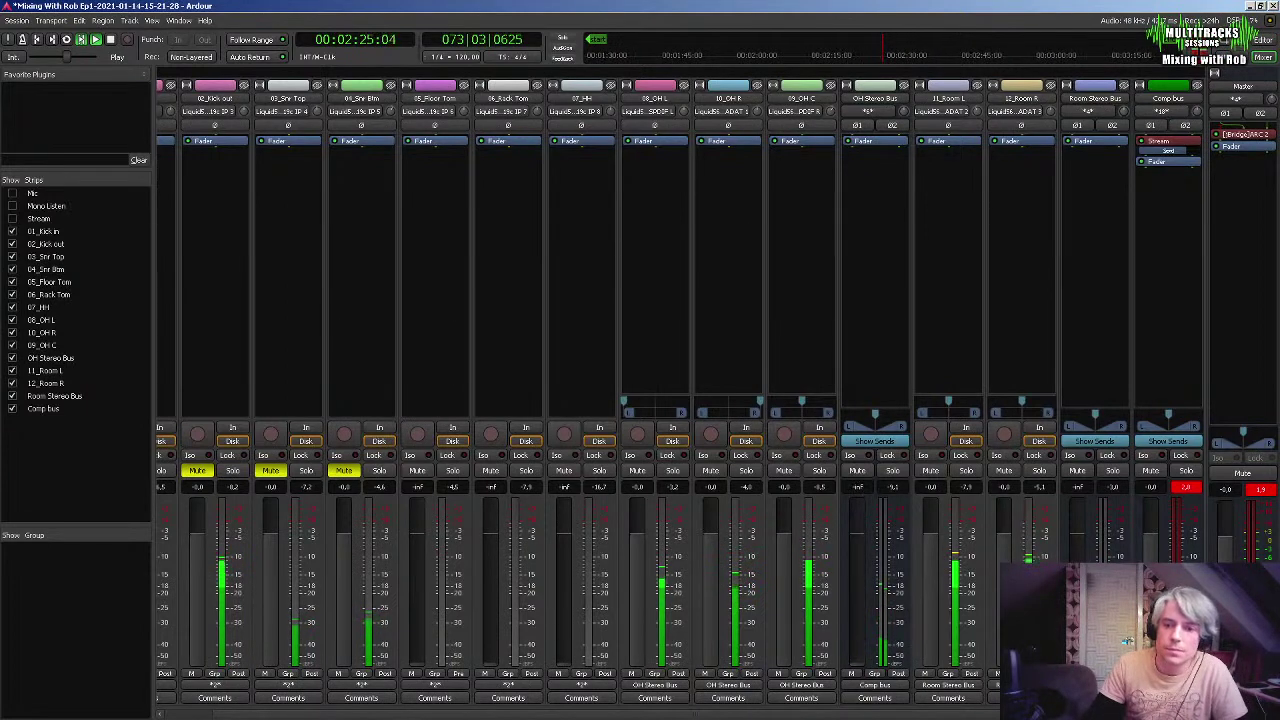
left_click_drag(1080, 612, 1080, 600)
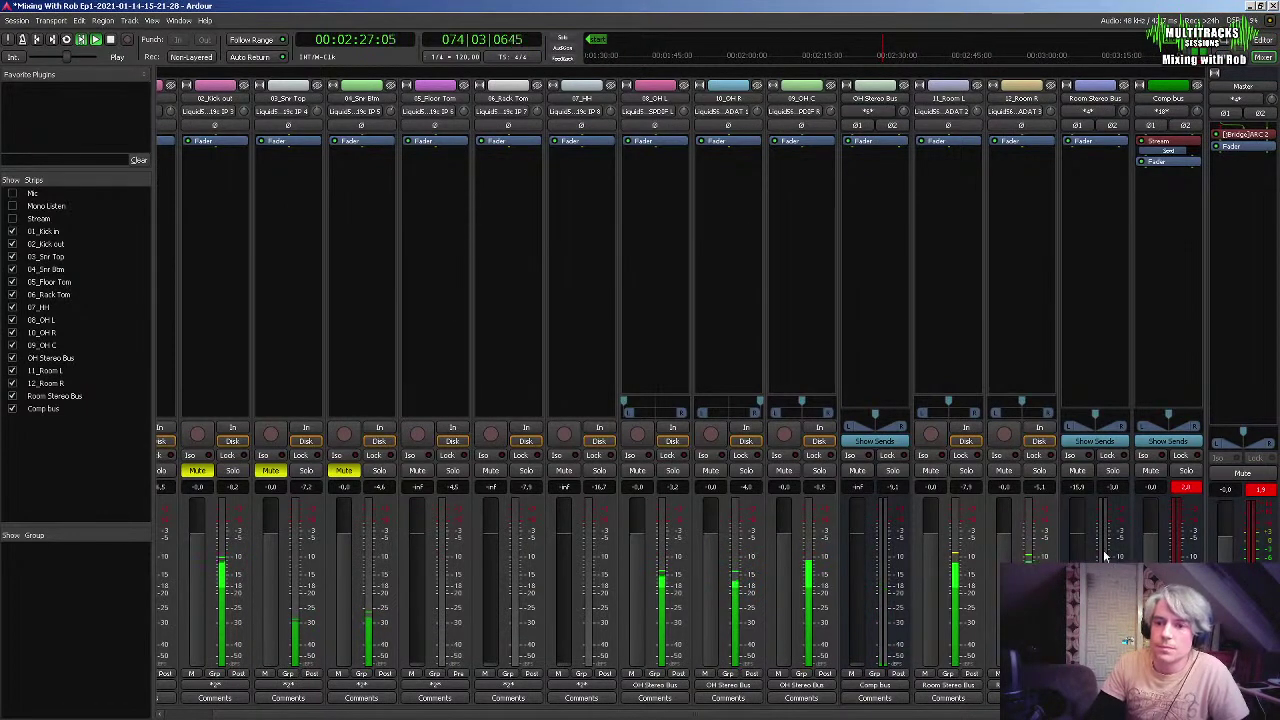
Reset the Comp bus and Master peak readings, and pan 11_Room L hard left and 12_Room R hard right
left_click(1190, 489)
left_click(1261, 491)
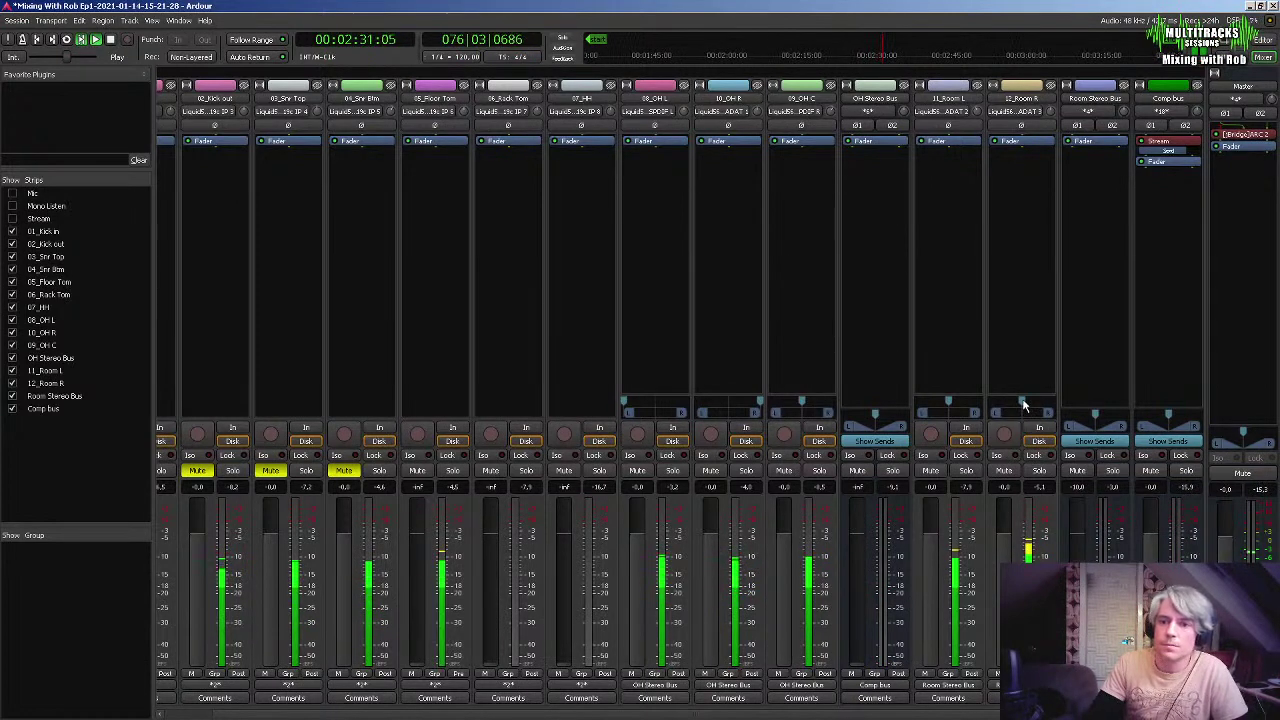
left_click_drag(948, 403, 872, 568)
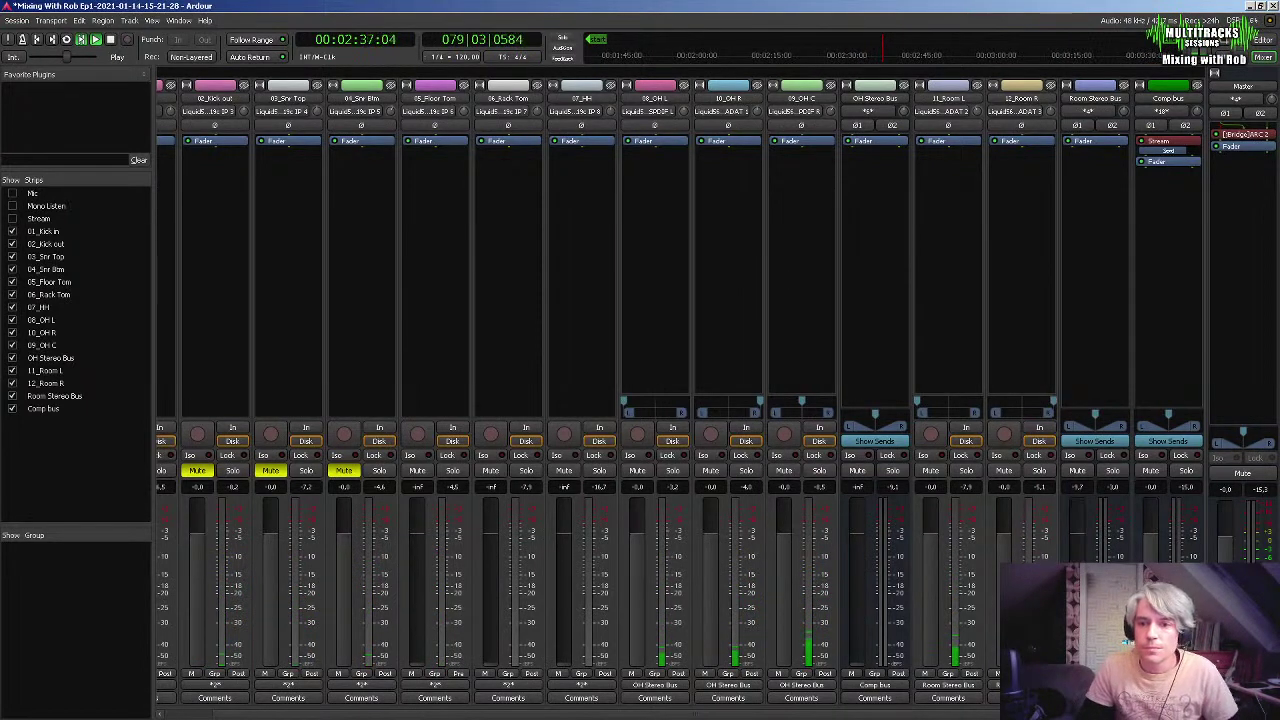
Raise the OH Stereo Bus fader to -12.3 dB and, after auditioning centred overheads, pan 08_OH L hard left and 10_OH R hard right
left_click_drag(857, 660, 861, 601)
key("space")
key("space")
mouse_move(738, 405)
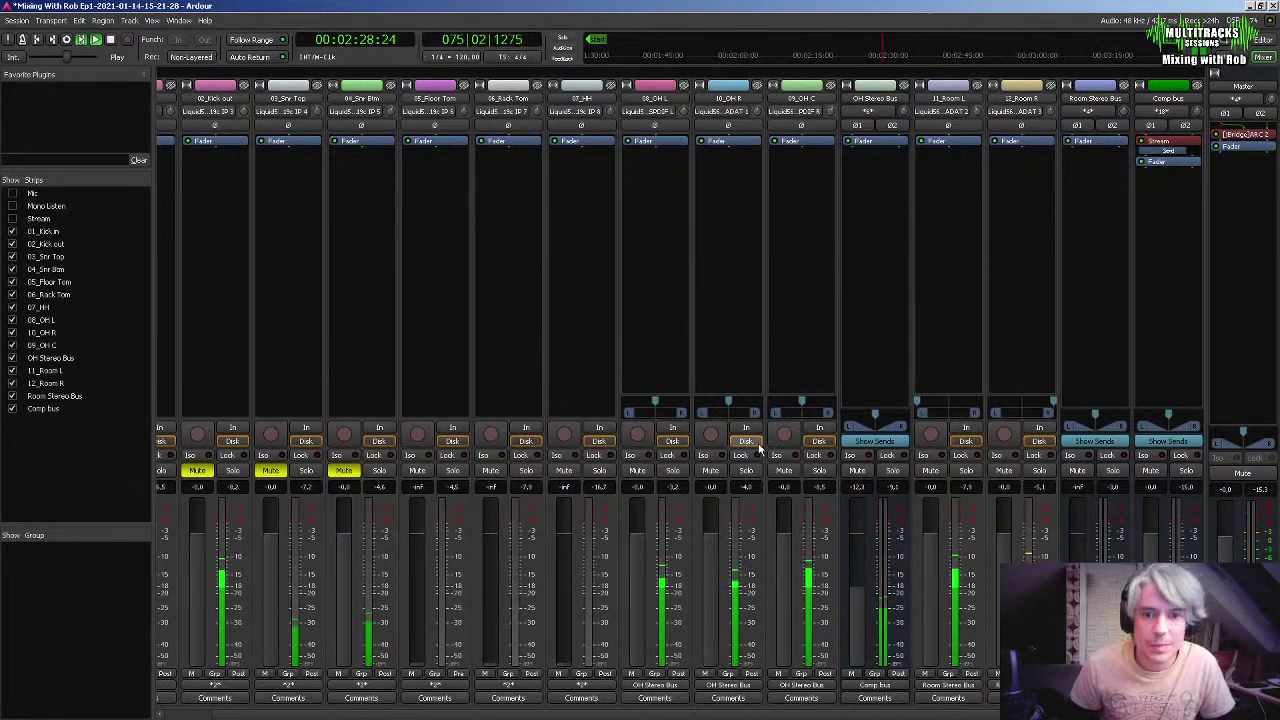
left_click_drag(655, 400, 574, 403)
Restart playback, audition the overheads with 09_OH C pulled down, and set its fader to -4.3 dB
key("space")
key("space")
left_click_drag(787, 551, 787, 670)
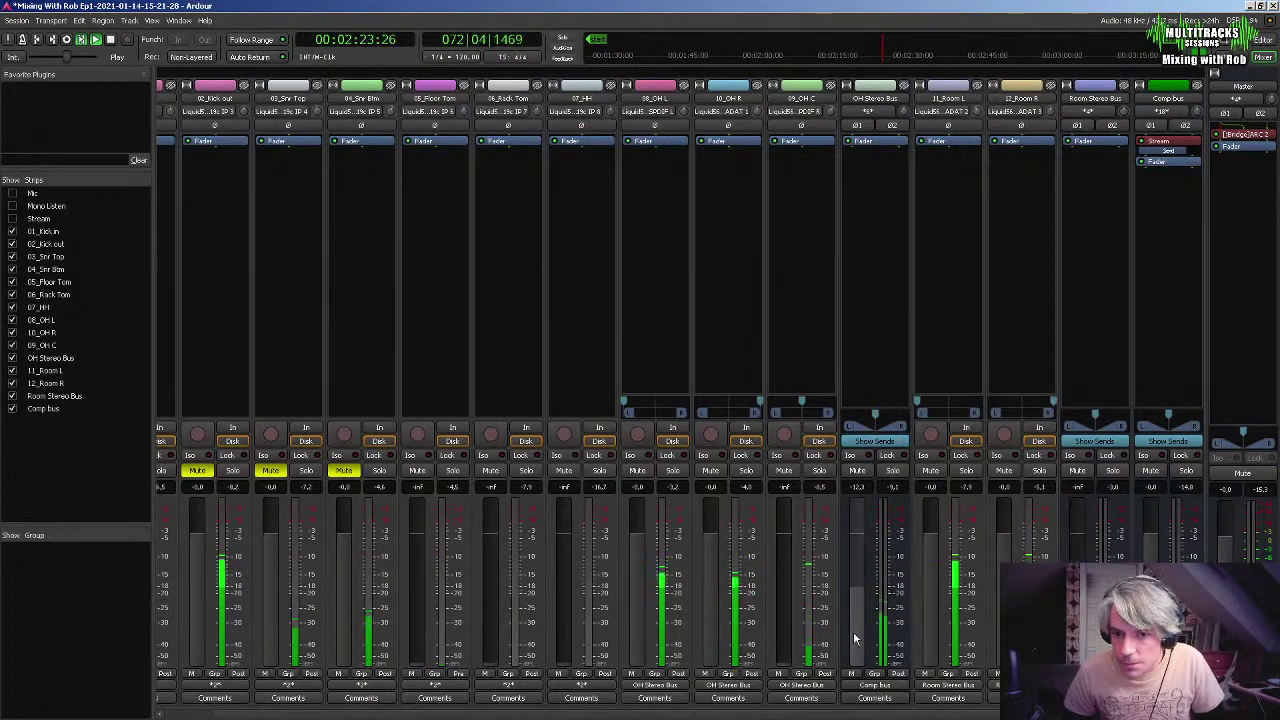
left_click_drag(780, 635, 787, 569)
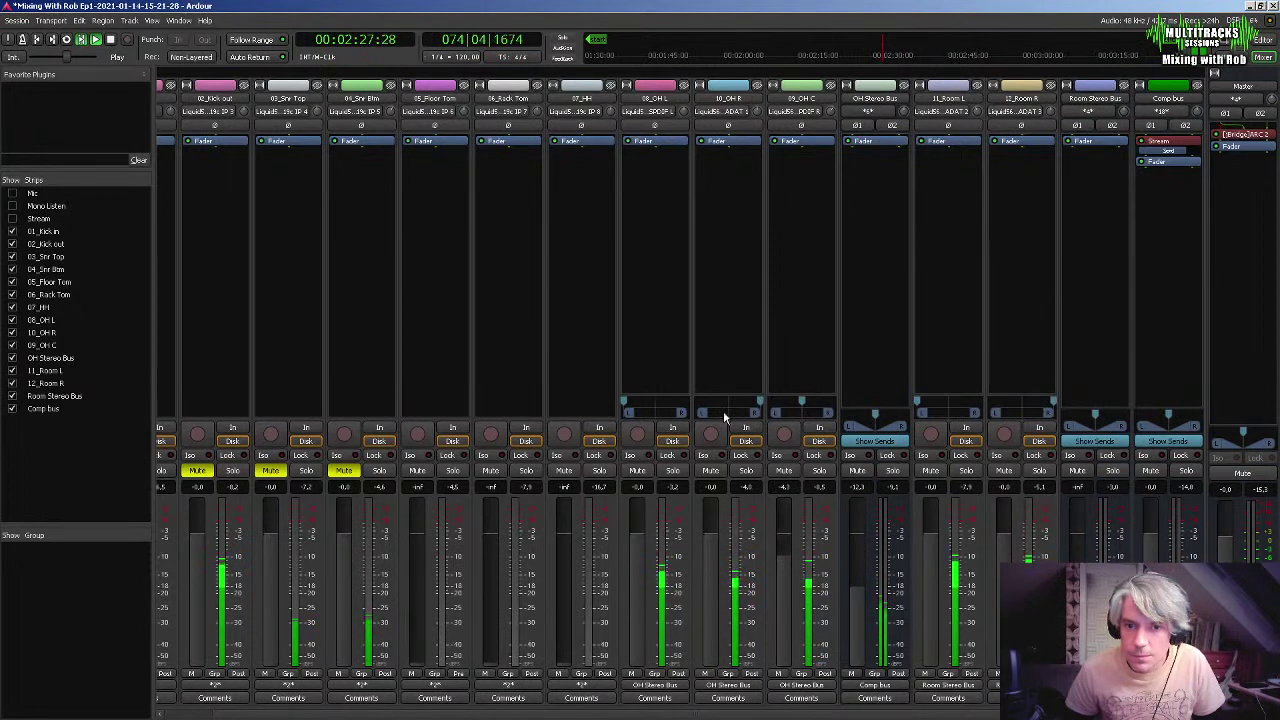
Compare narrower panning of 08_OH L and 10_OH R during playback, returning both to hard left and hard right
left_click_drag(746, 406, 717, 406)
left_click_drag(635, 408, 606, 409)
left_click_drag(731, 406, 760, 406)
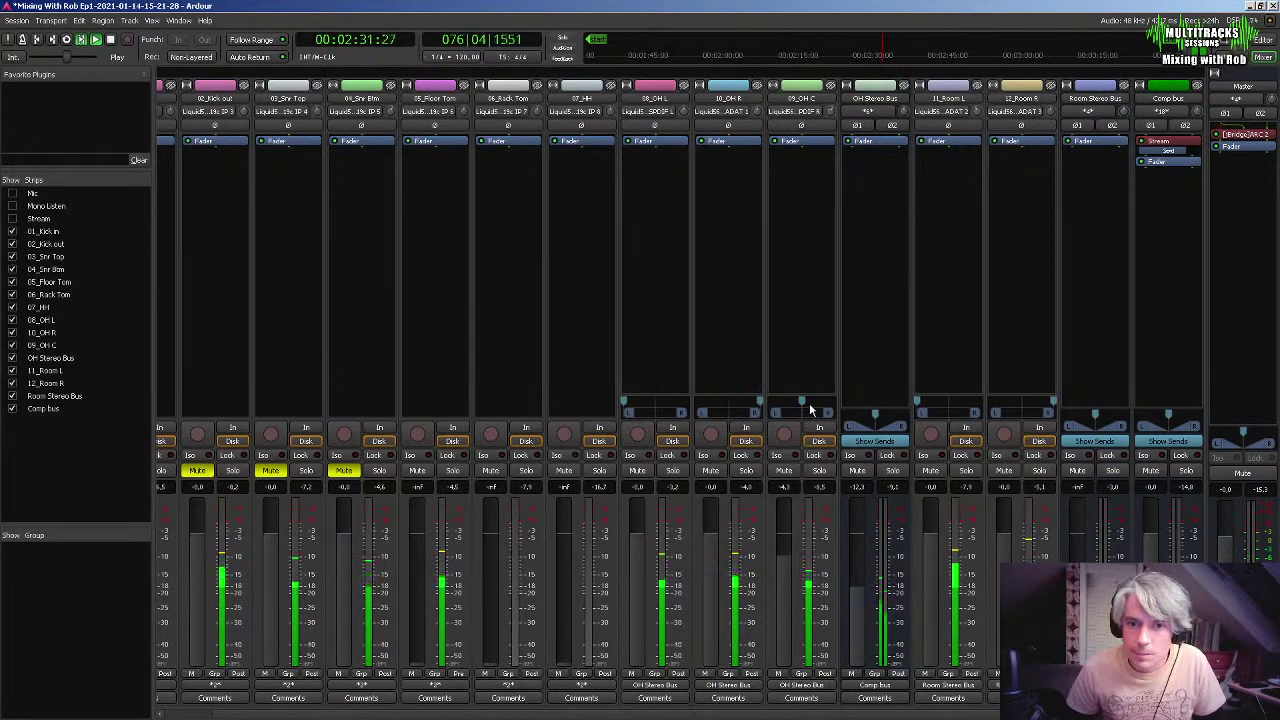
Pull the OH Stereo Bus fader fully down and set the Room Stereo Bus fader to -12.5 dB
left_click_drag(857, 598, 857, 665)
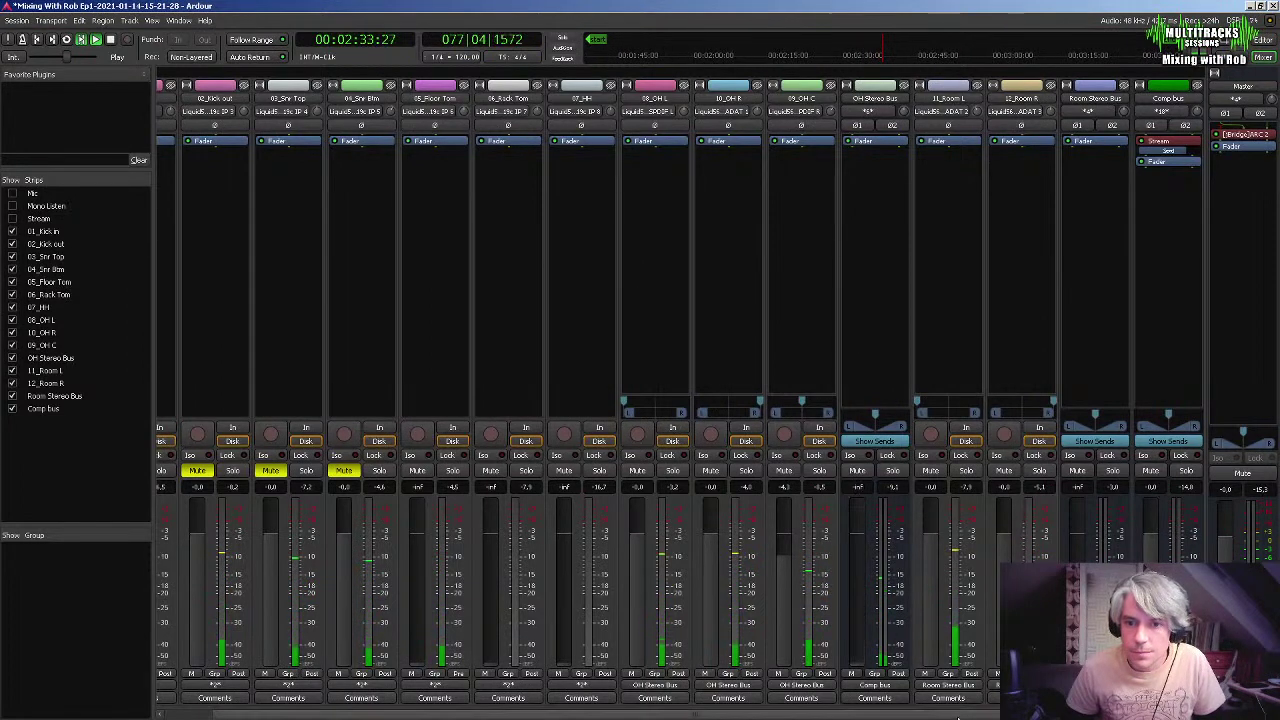
left_click_drag(1077, 664, 1077, 641)
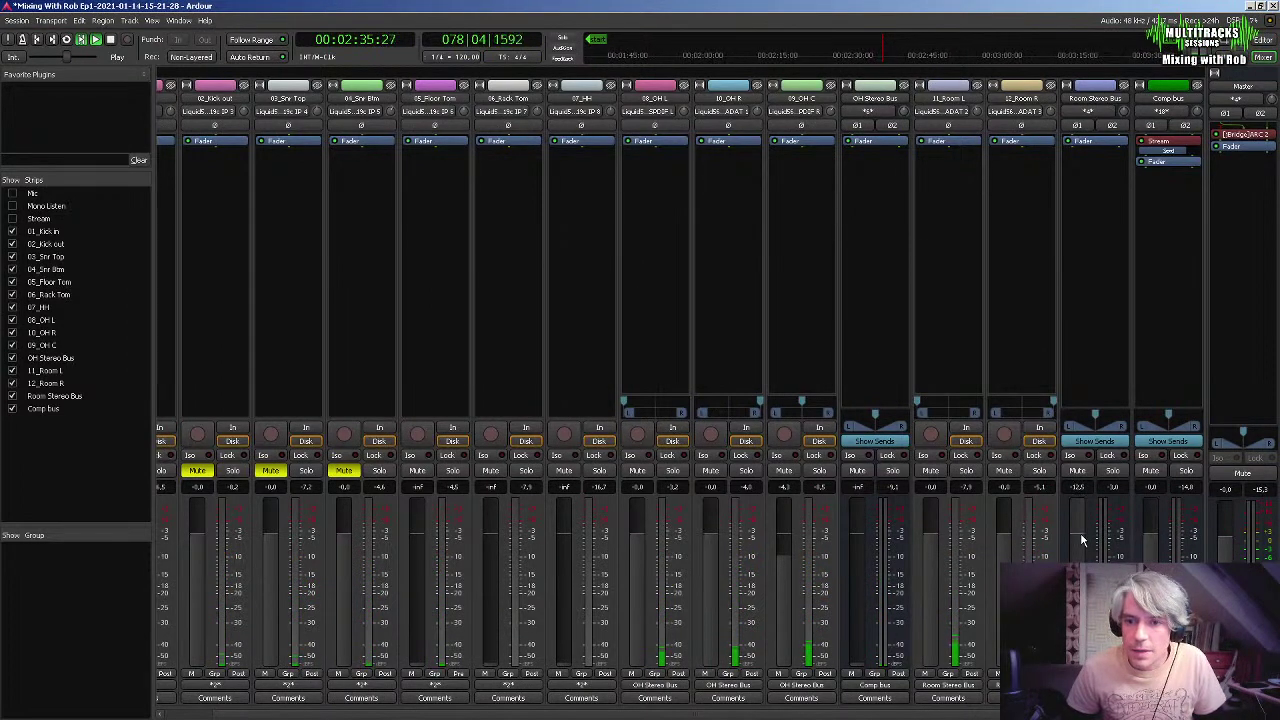
Compare 11_Room L and 12_Room R centred during playback, returning them to hard left and hard right
double_click(940, 407)
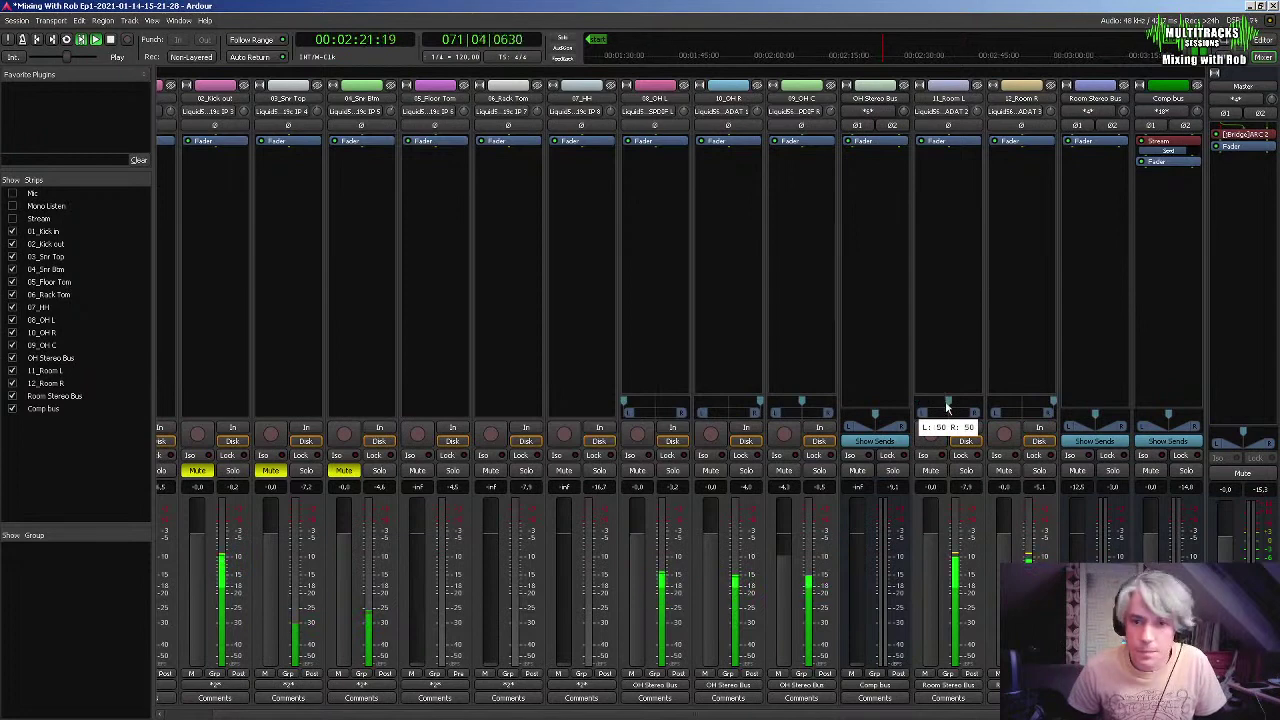
double_click(1003, 406)
left_click_drag(1021, 404, 1054, 402)
left_click_drag(950, 403, 916, 403)
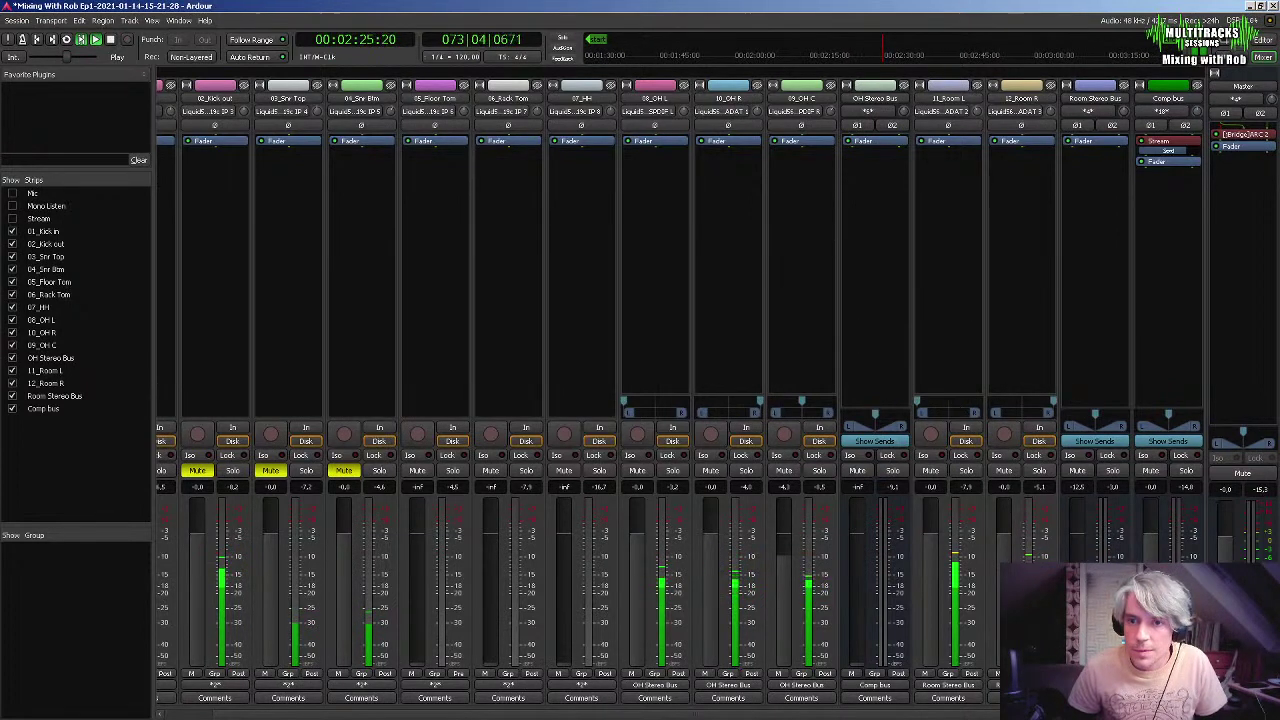
Stop playback and pull the OH Stereo Bus and Room Stereo Bus faders fully down
key("space")
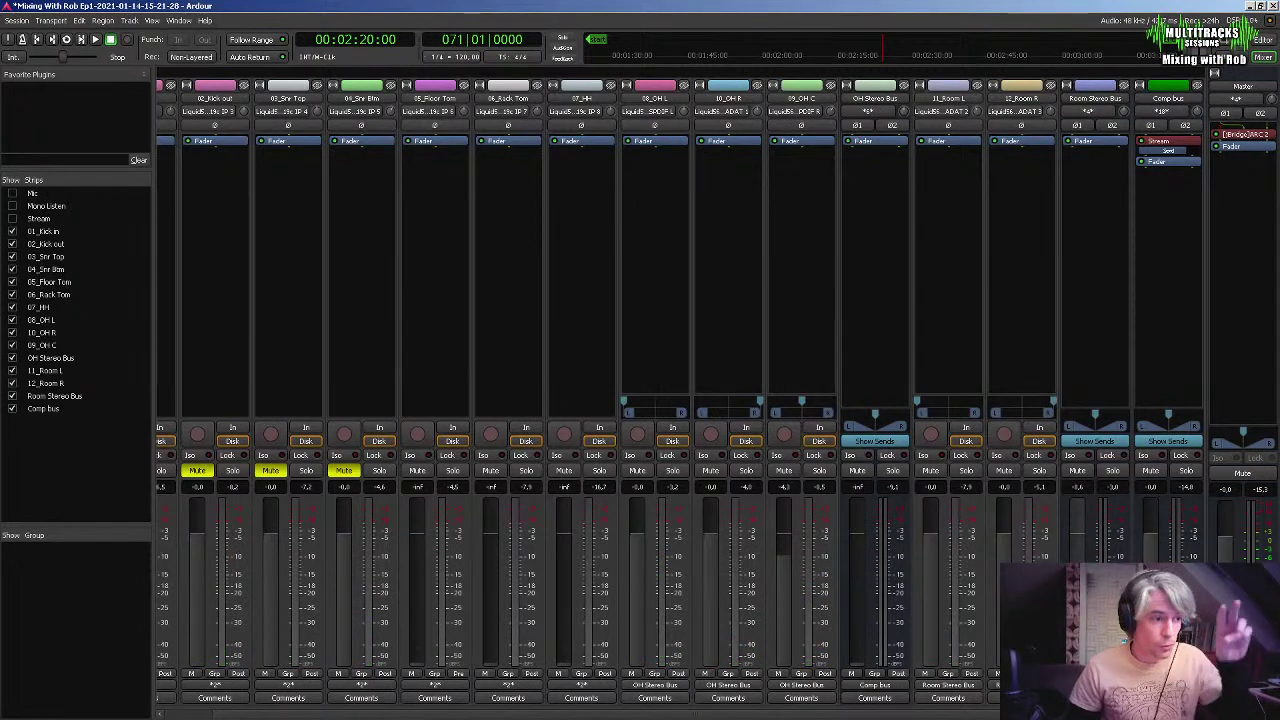
left_click_drag(860, 595, 846, 500)
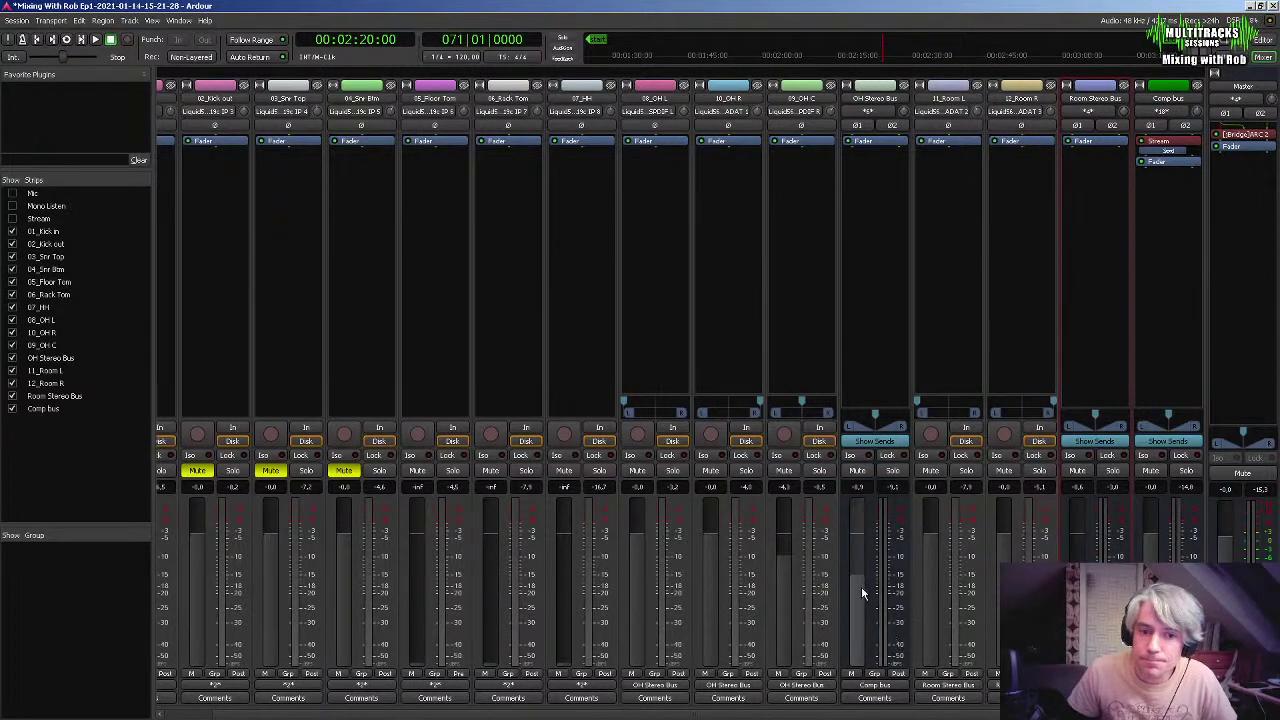
left_click_drag(858, 586, 858, 665)
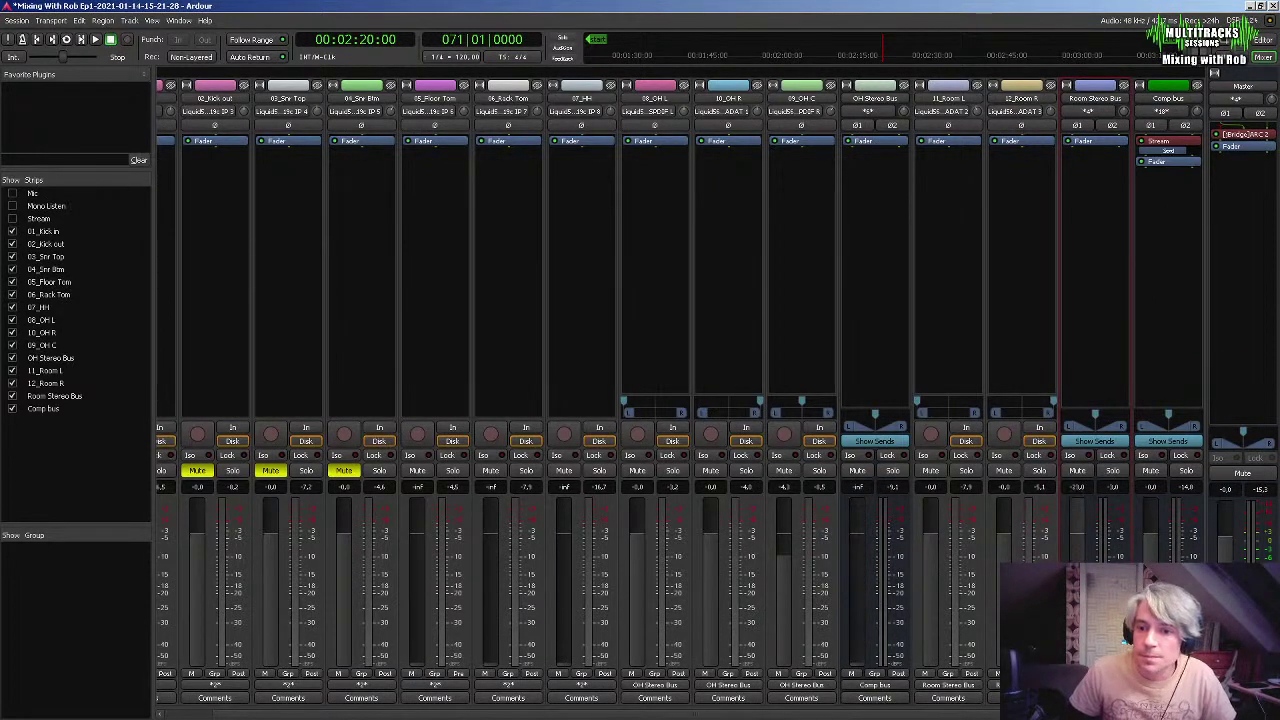
left_click_drag(1077, 591, 1077, 665)
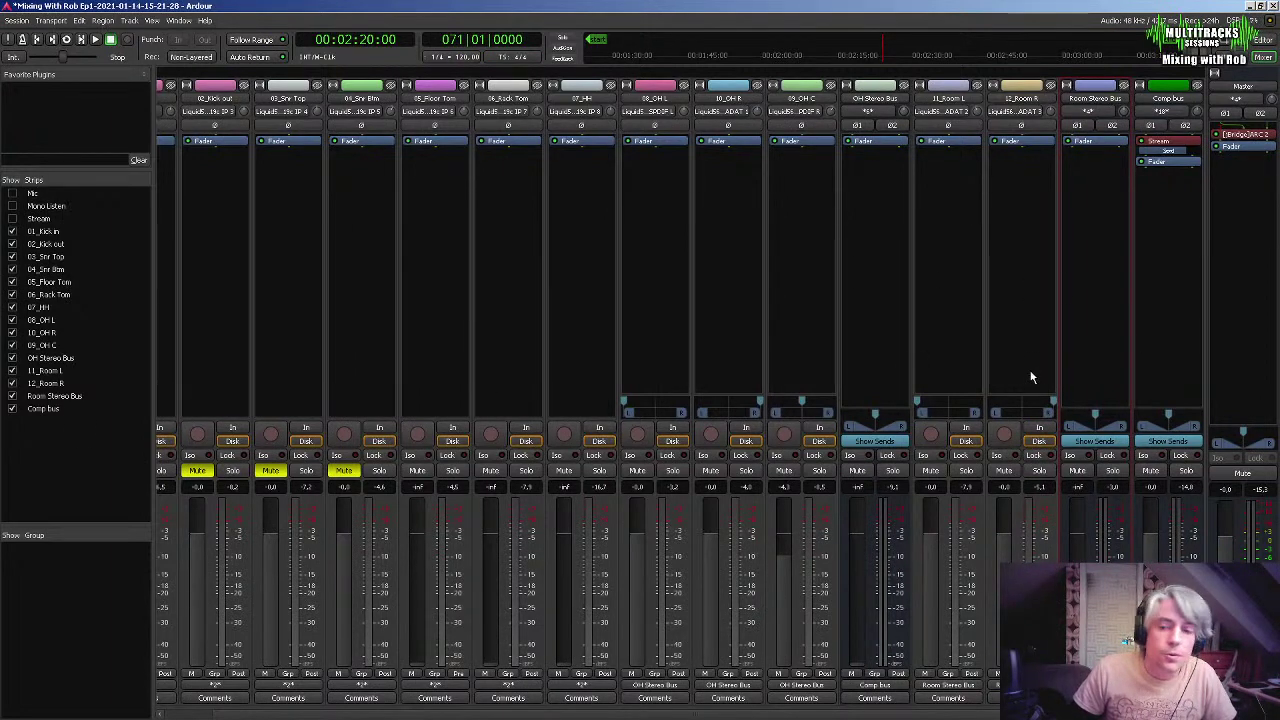
Add one stereo audio bus named Tom Stereo Bus and place it directly after 06_Rack Tom in the strip order
left_click_drag(1120, 714, 1155, 714)
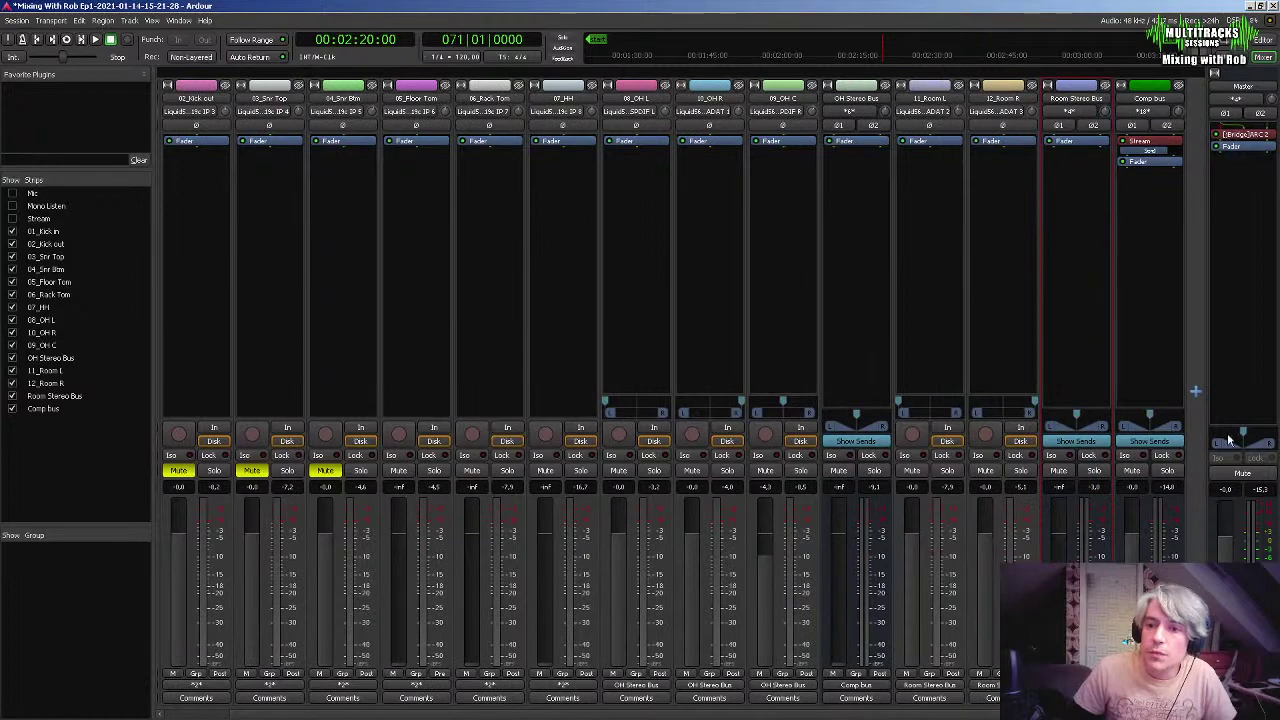
double_click(1200, 398)
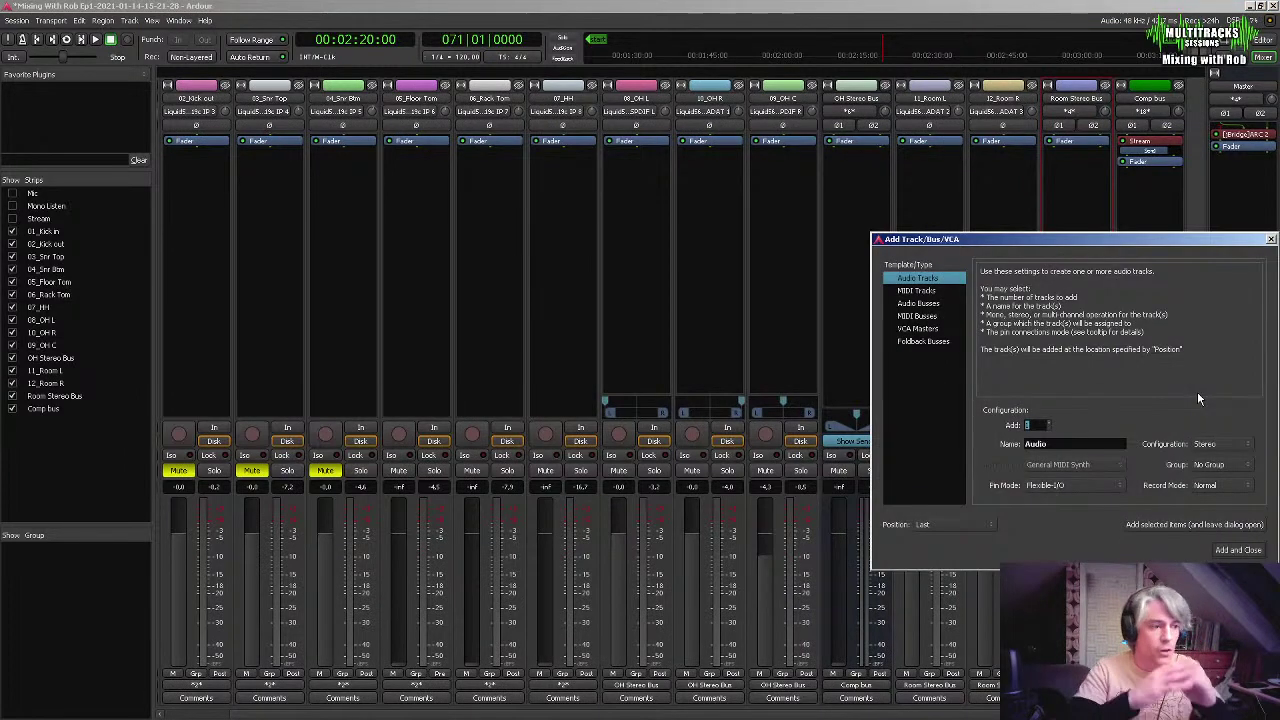
left_click(931, 305)
left_click_drag(987, 243, 713, 176)
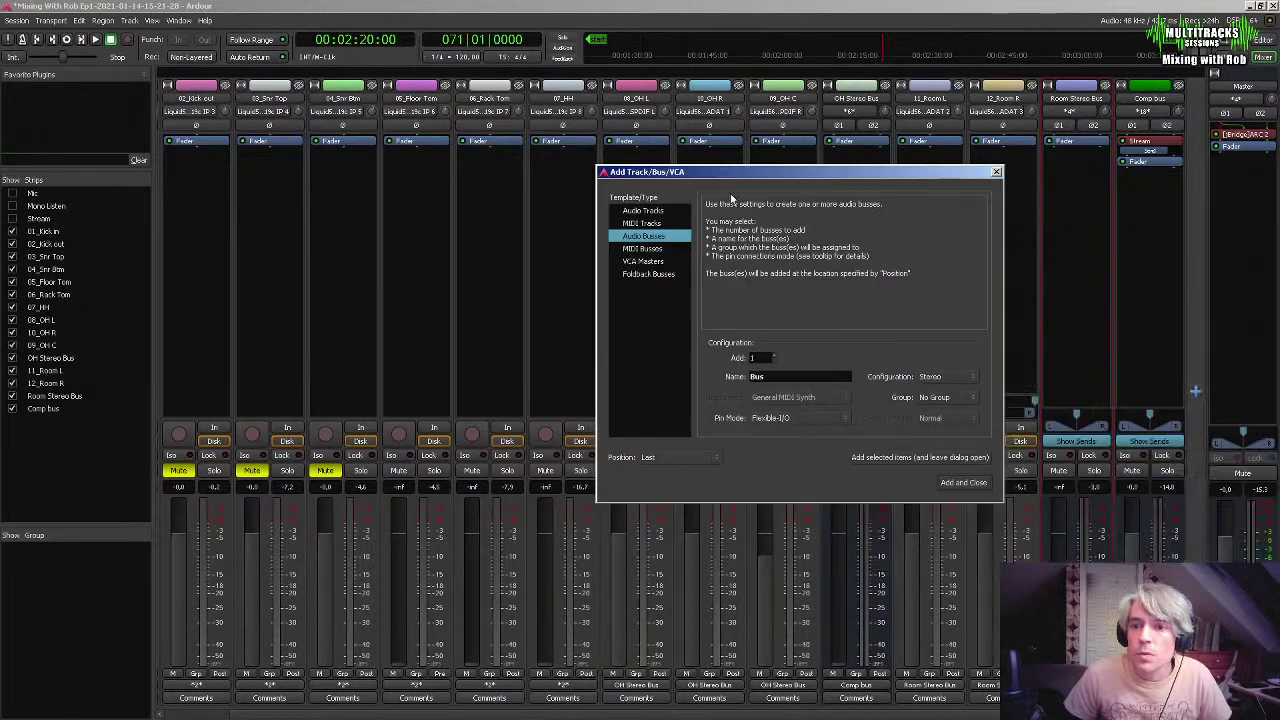
type("Toms")
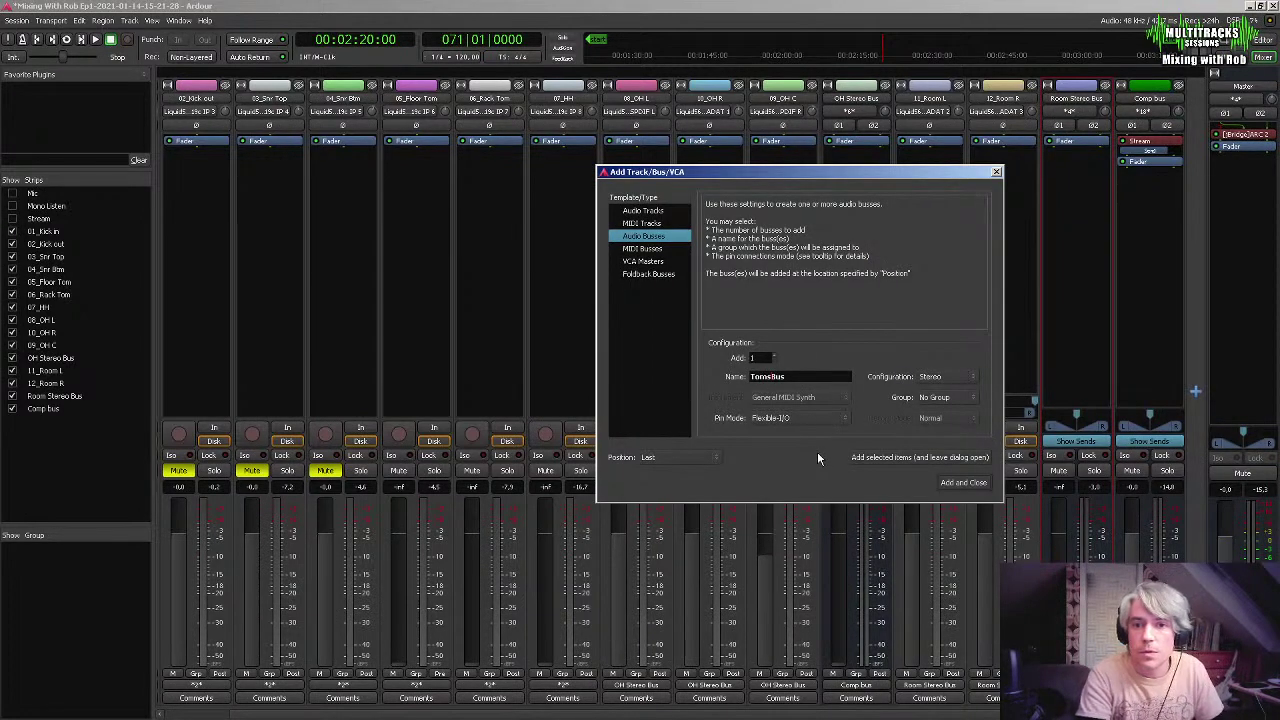
key("BackSpace")
type("Ste")
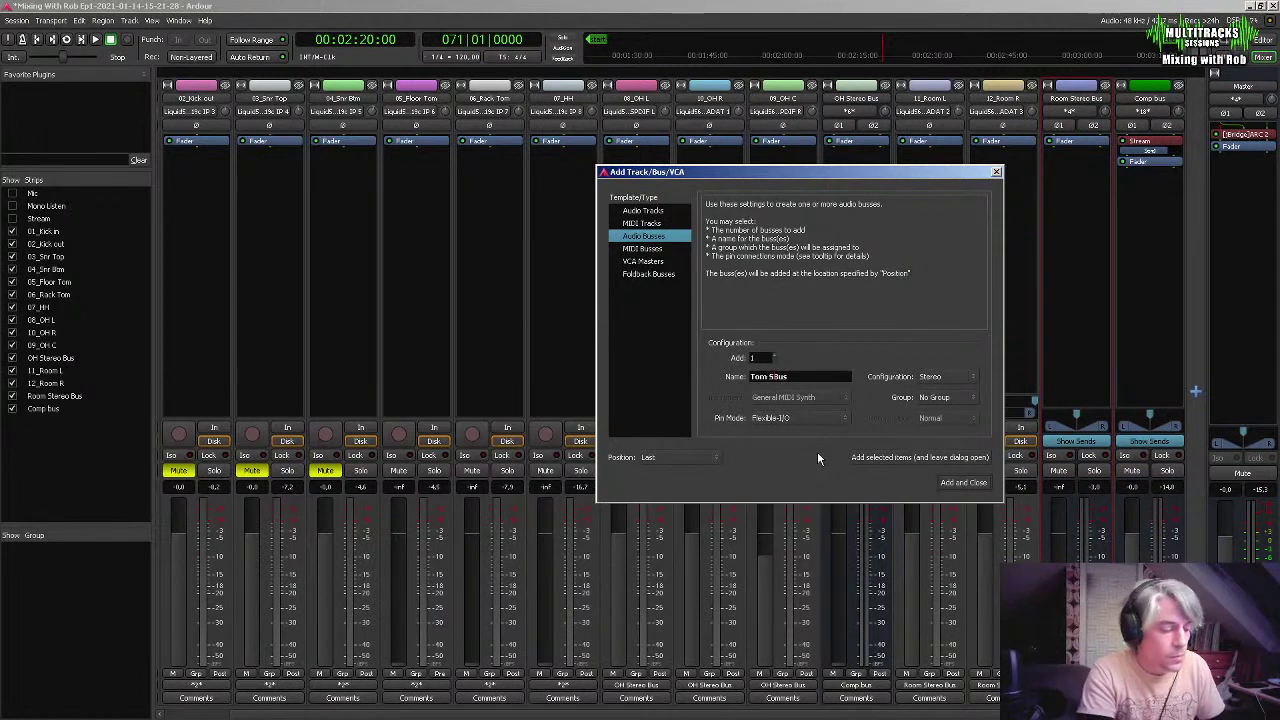
type("reo")
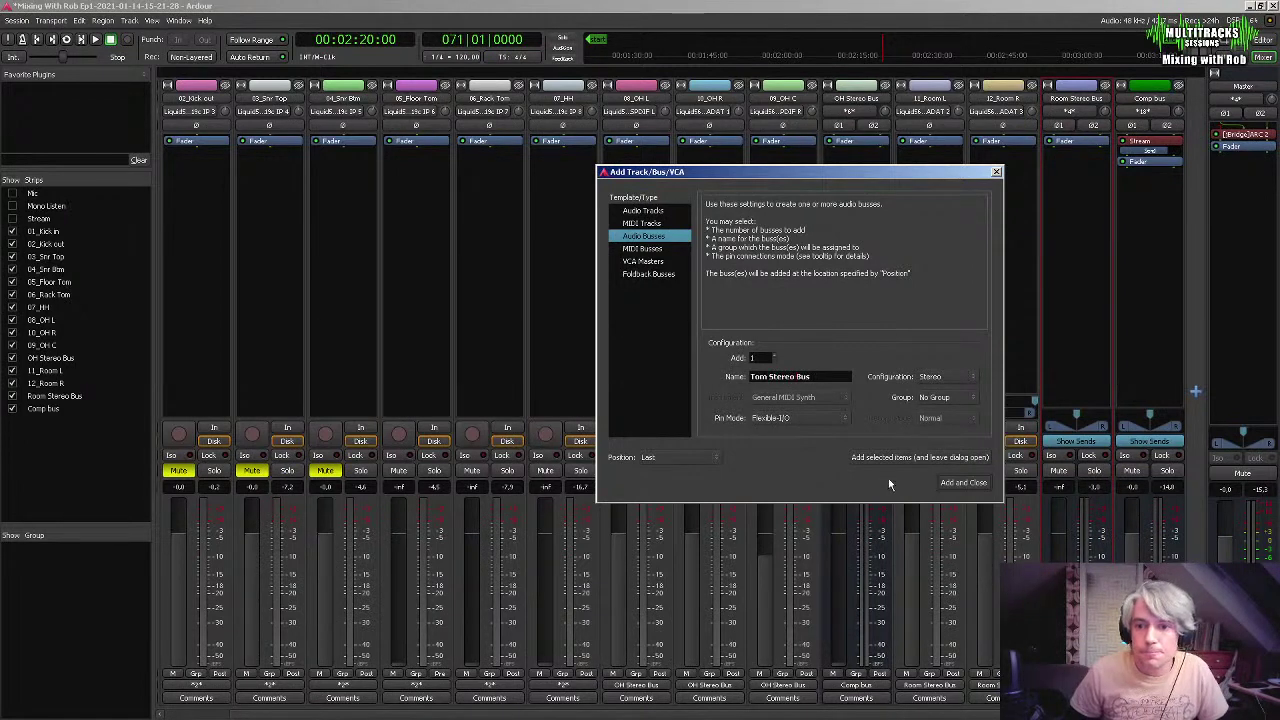
left_click(963, 482)
left_click_drag(51, 423, 58, 306)
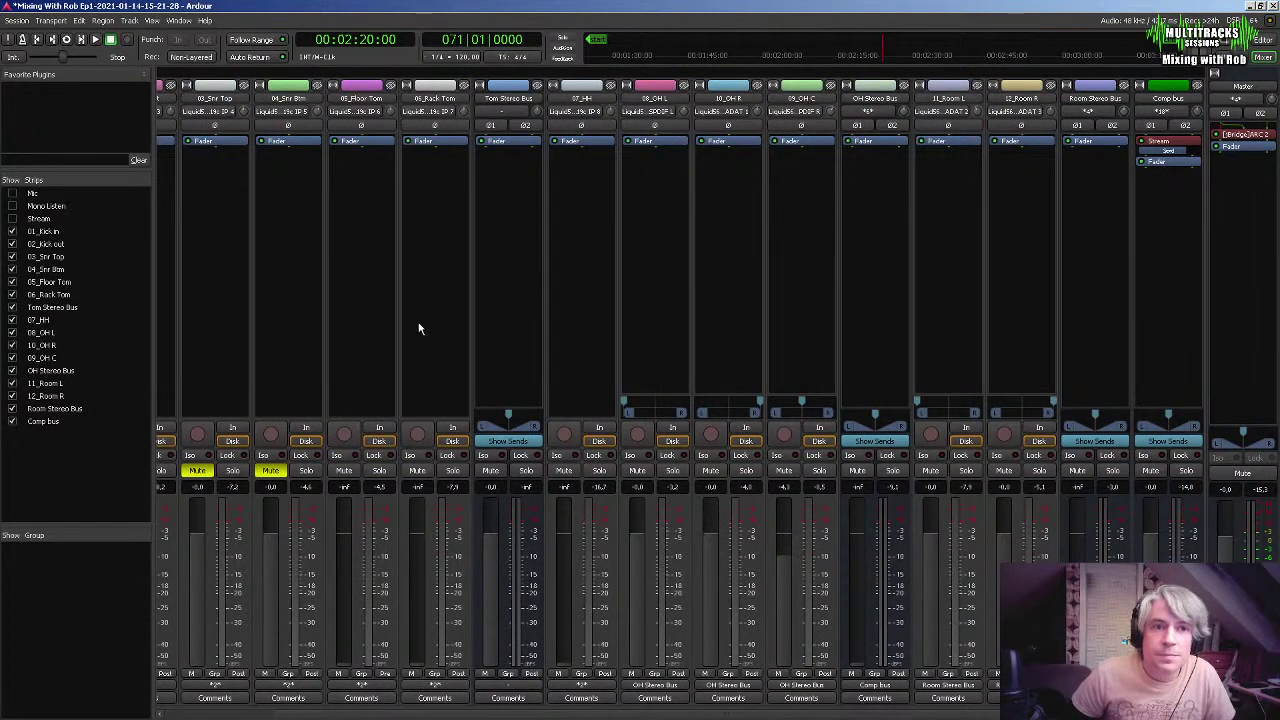
Disconnect 05_Floor Tom and 06_Rack Tom from the Comp bus in the Audio Connection Manager and add a second output to each
key("alt+p")
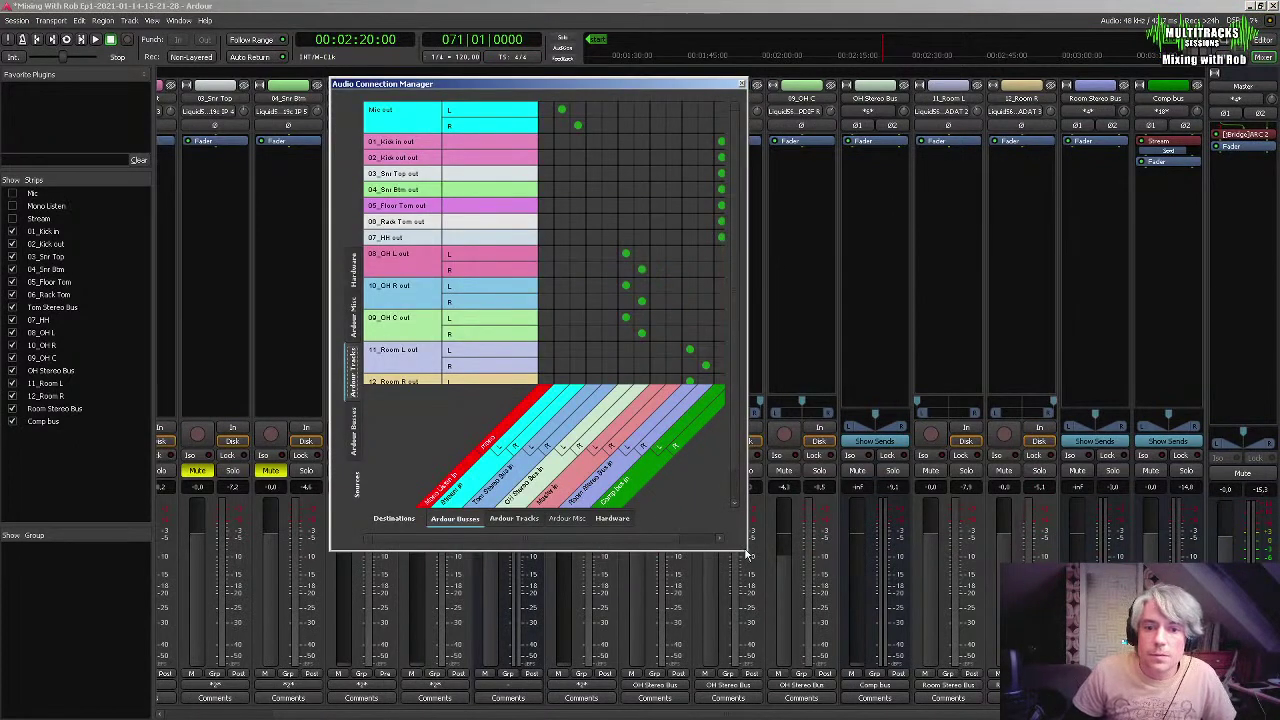
left_click_drag(875, 608, 959, 635)
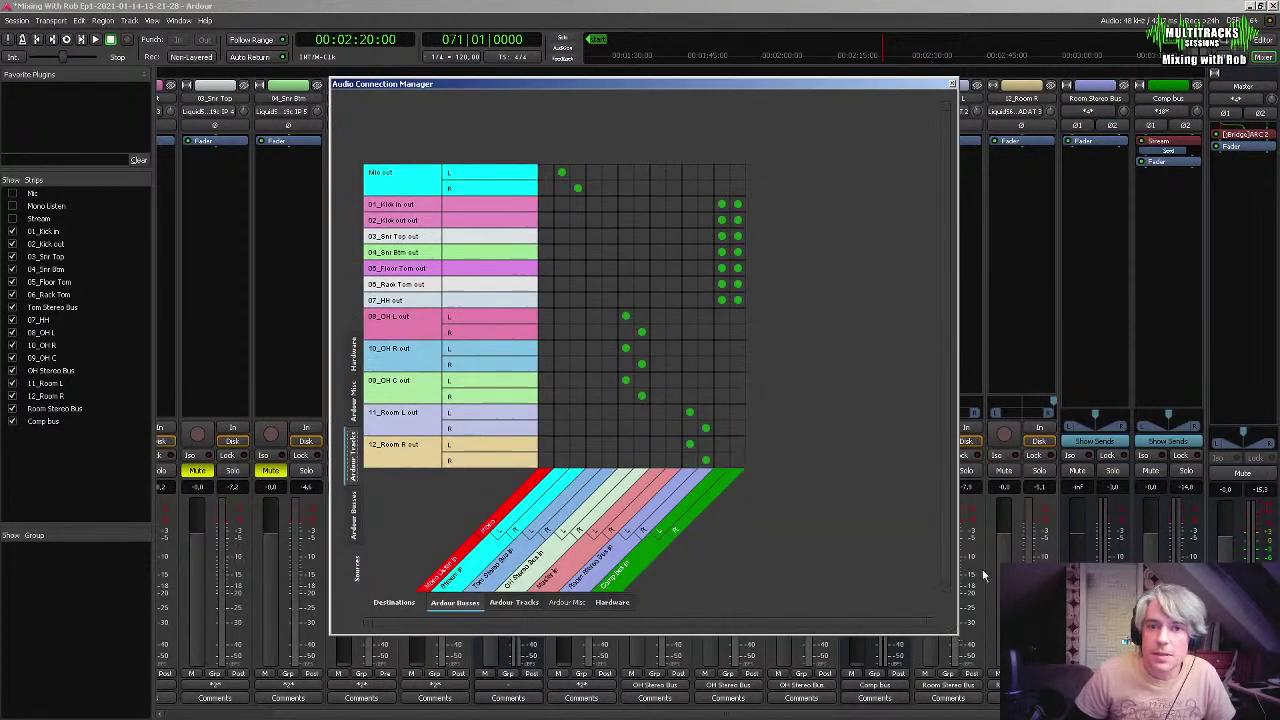
left_click(722, 285)
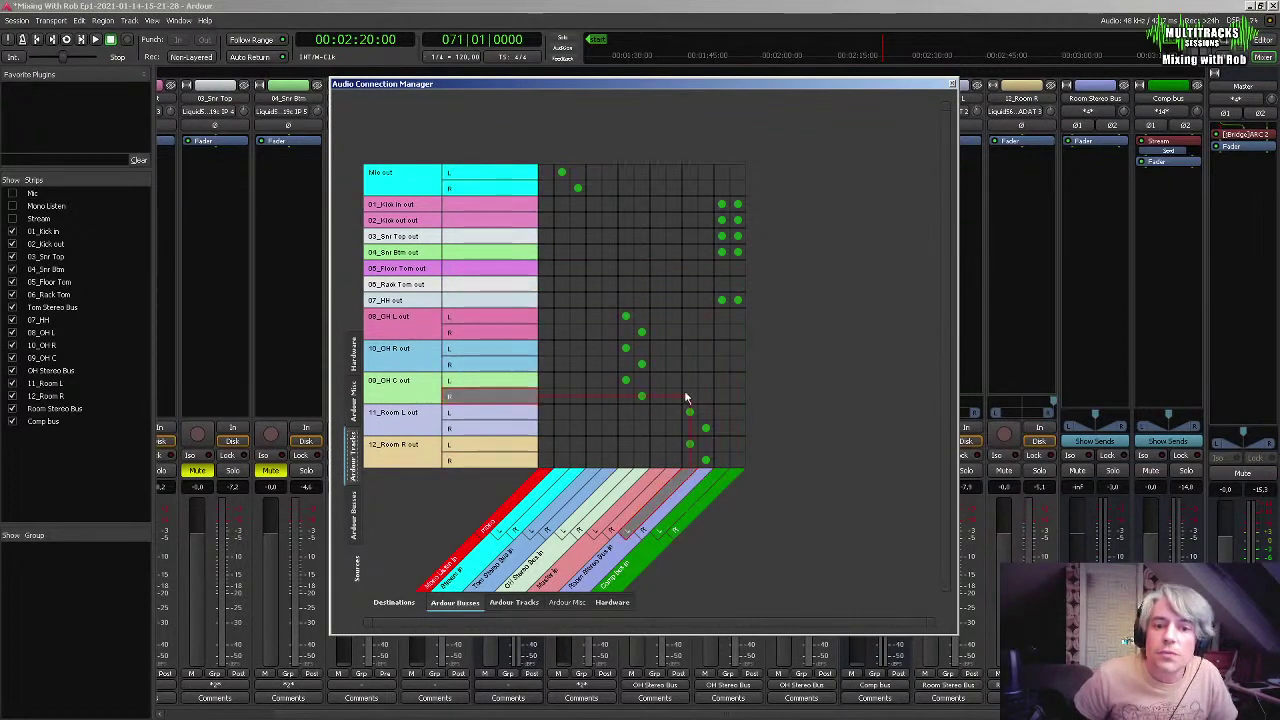
right_click(421, 271)
left_click(563, 277)
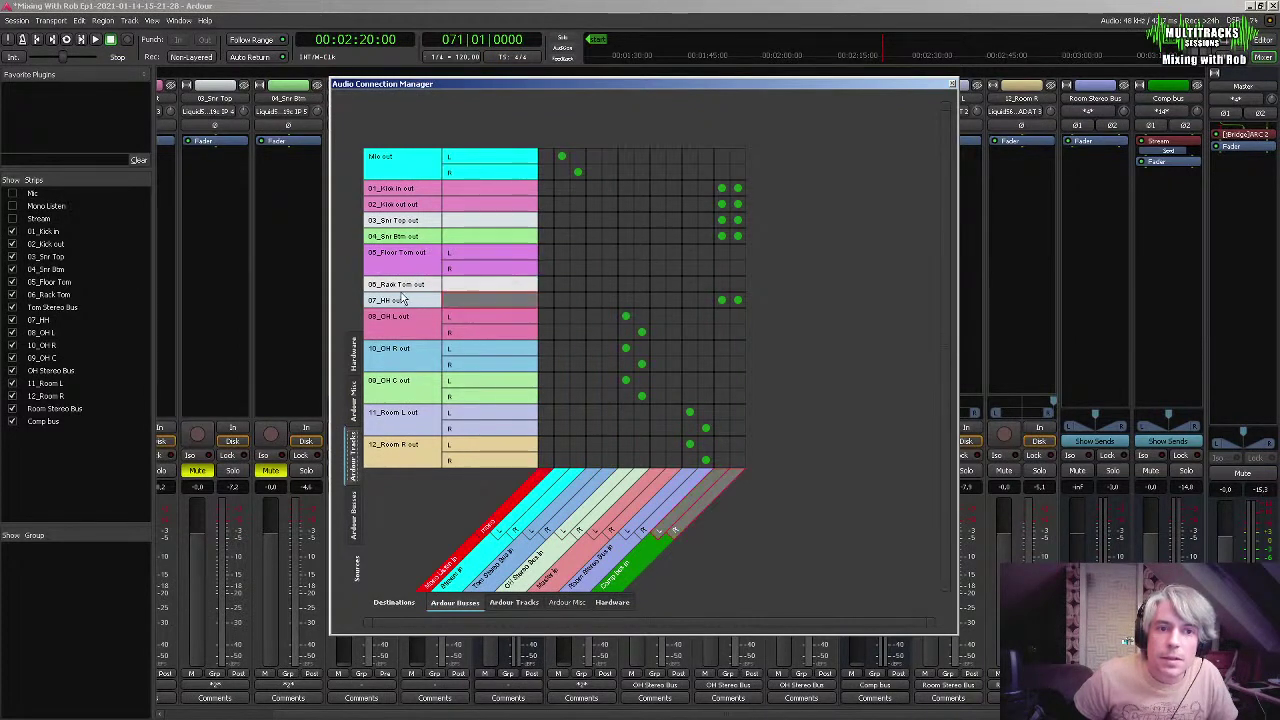
right_click(406, 296)
left_click(565, 300)
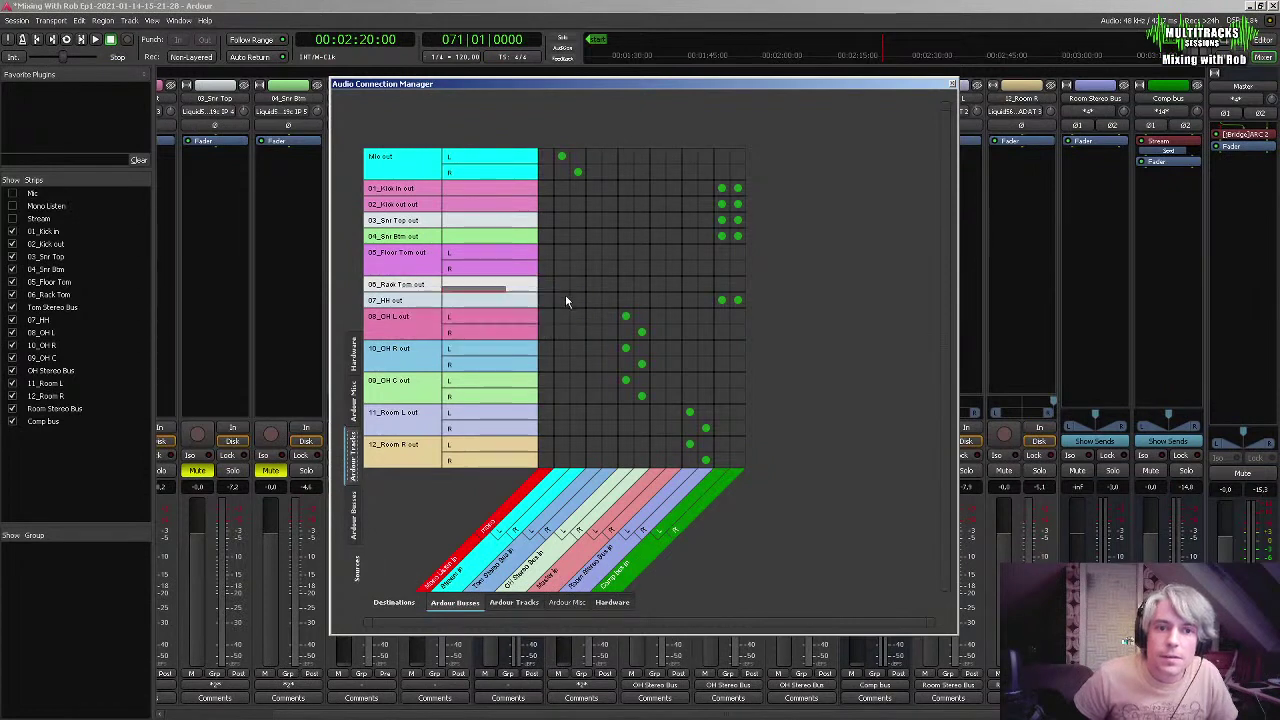
Connect the left and right outputs of 05_Floor Tom and 06_Rack Tom to the matching Tom Stereo Bus inputs
left_click(592, 237)
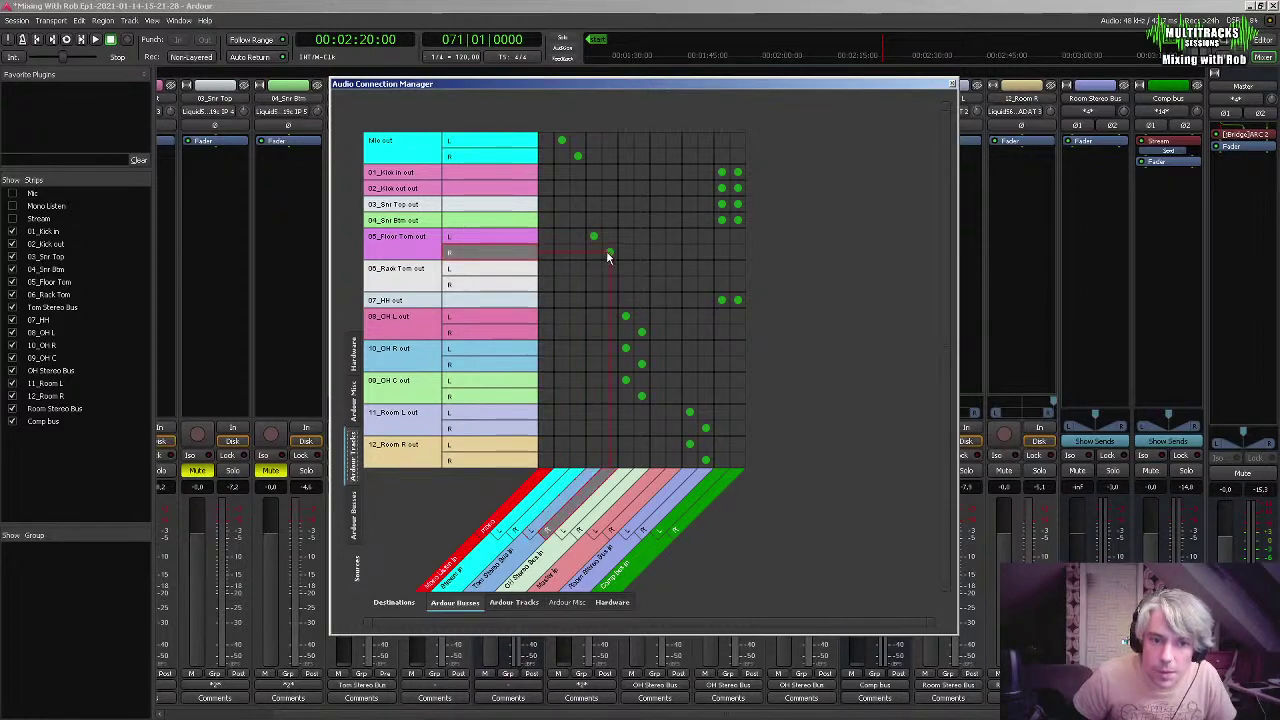
left_click(594, 268)
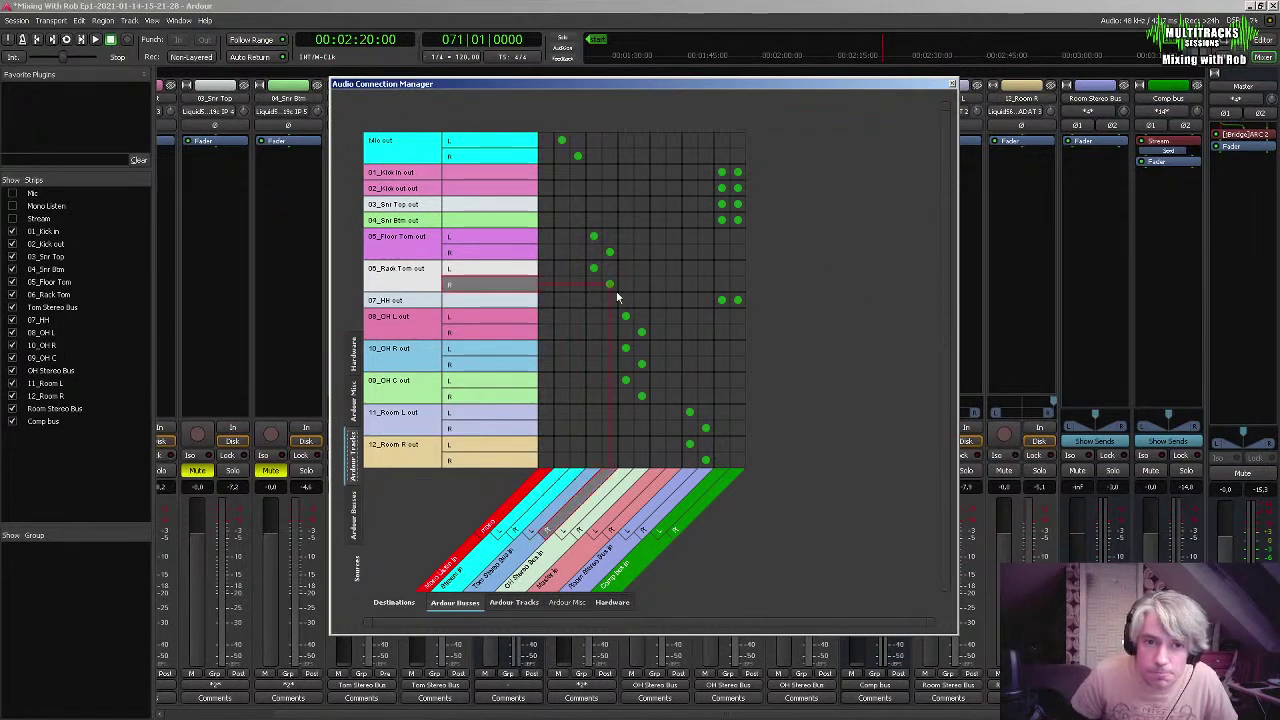
left_click(951, 83)
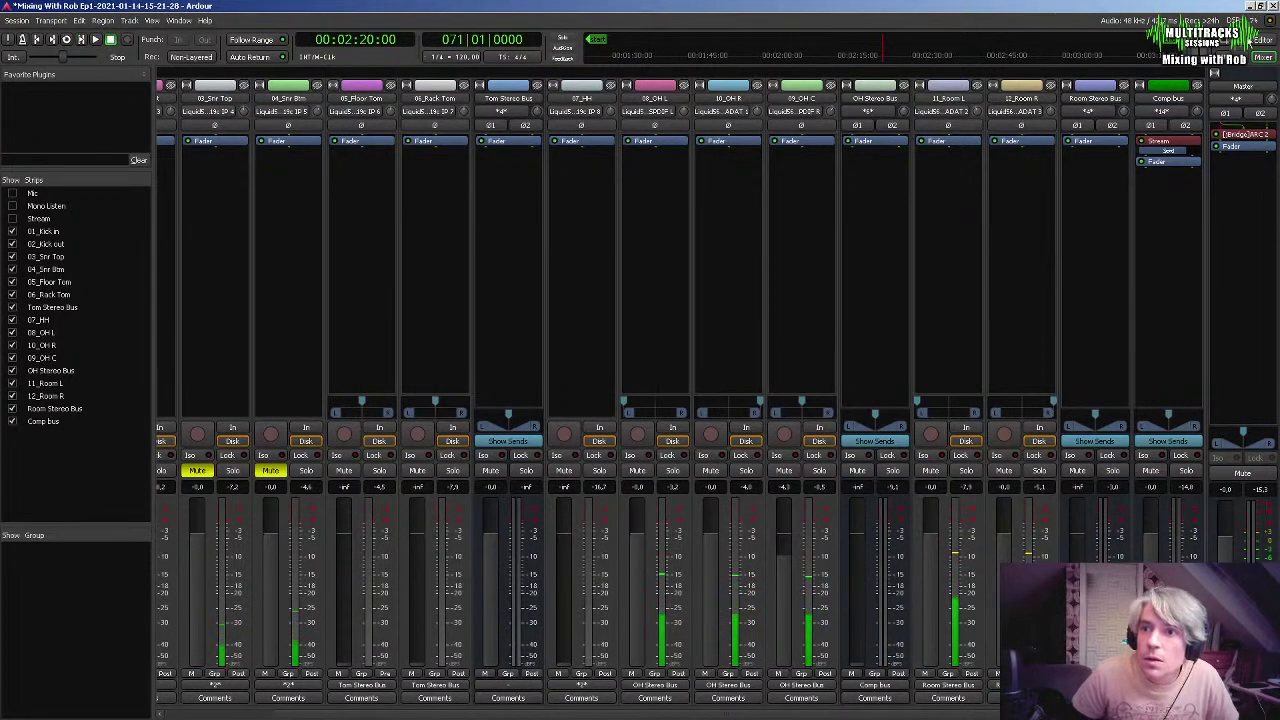
Find a tom fill in the editor, select the 05_Floor Tom range from 02:54:15 to 02:57:00, and audition it
left_click(1263, 40)
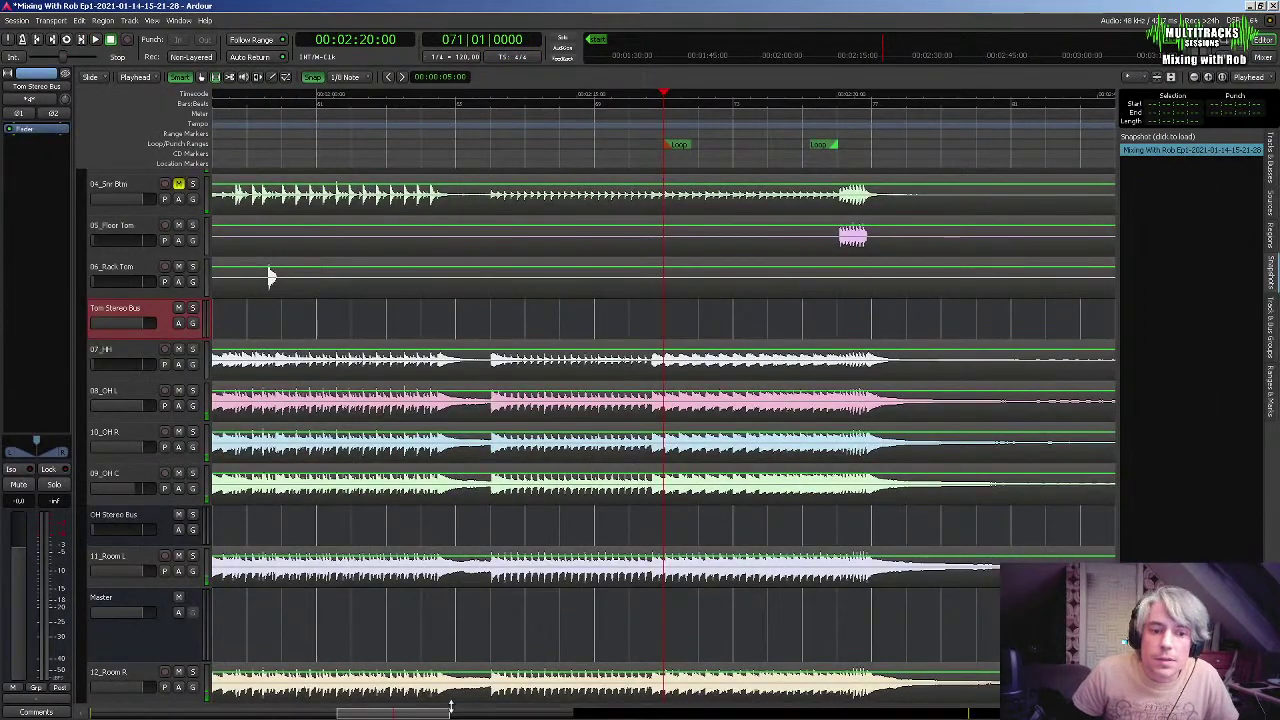
left_click_drag(417, 715, 234, 709)
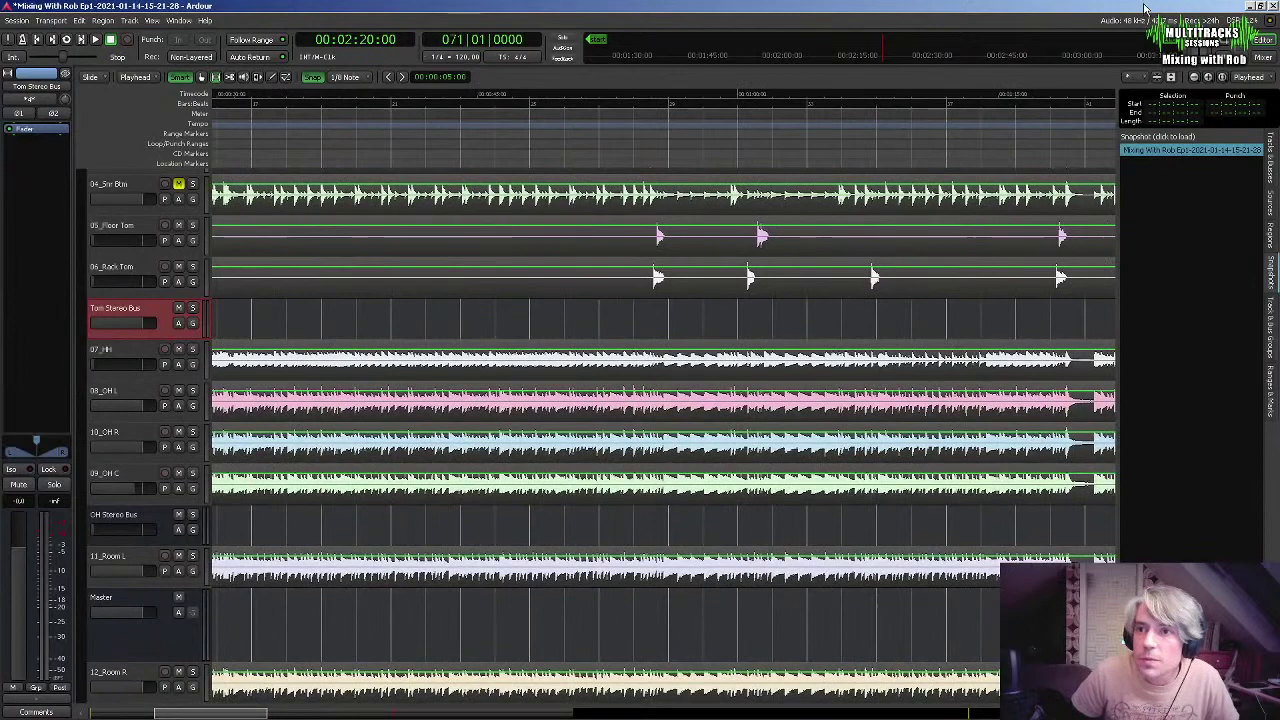
left_click(1208, 78)
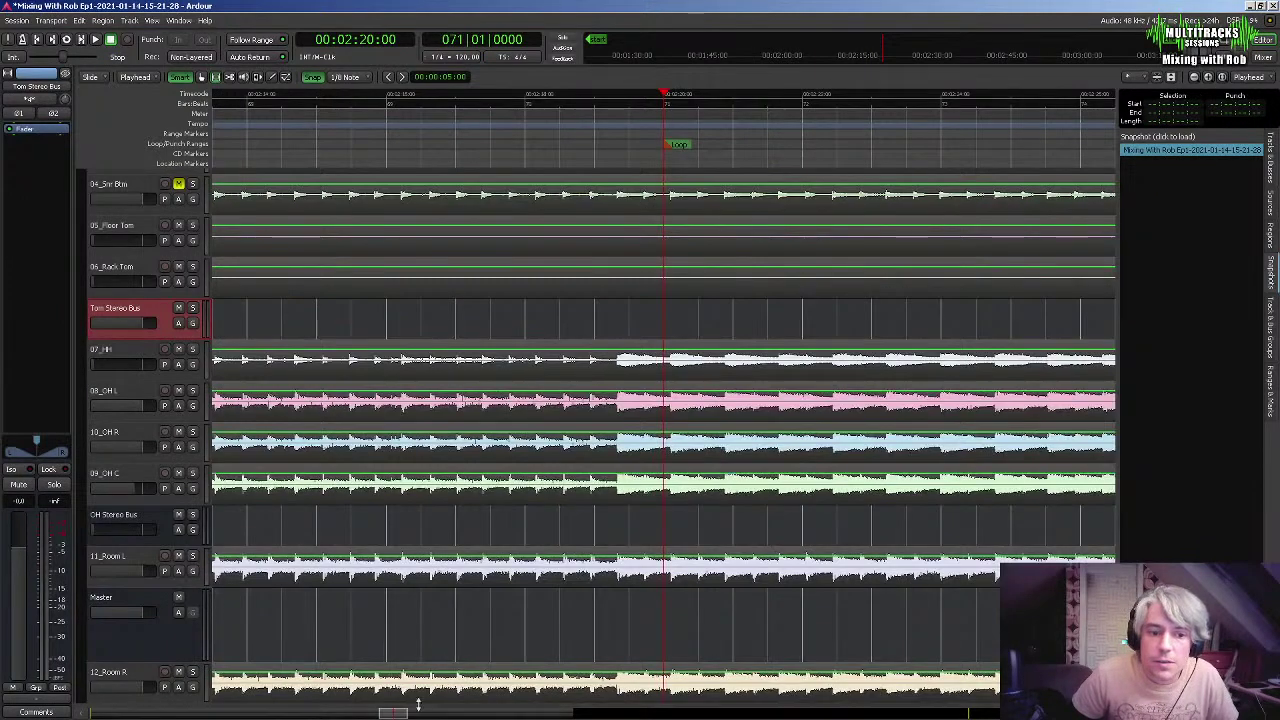
left_click_drag(395, 713, 476, 712)
left_click_drag(455, 236, 627, 237)
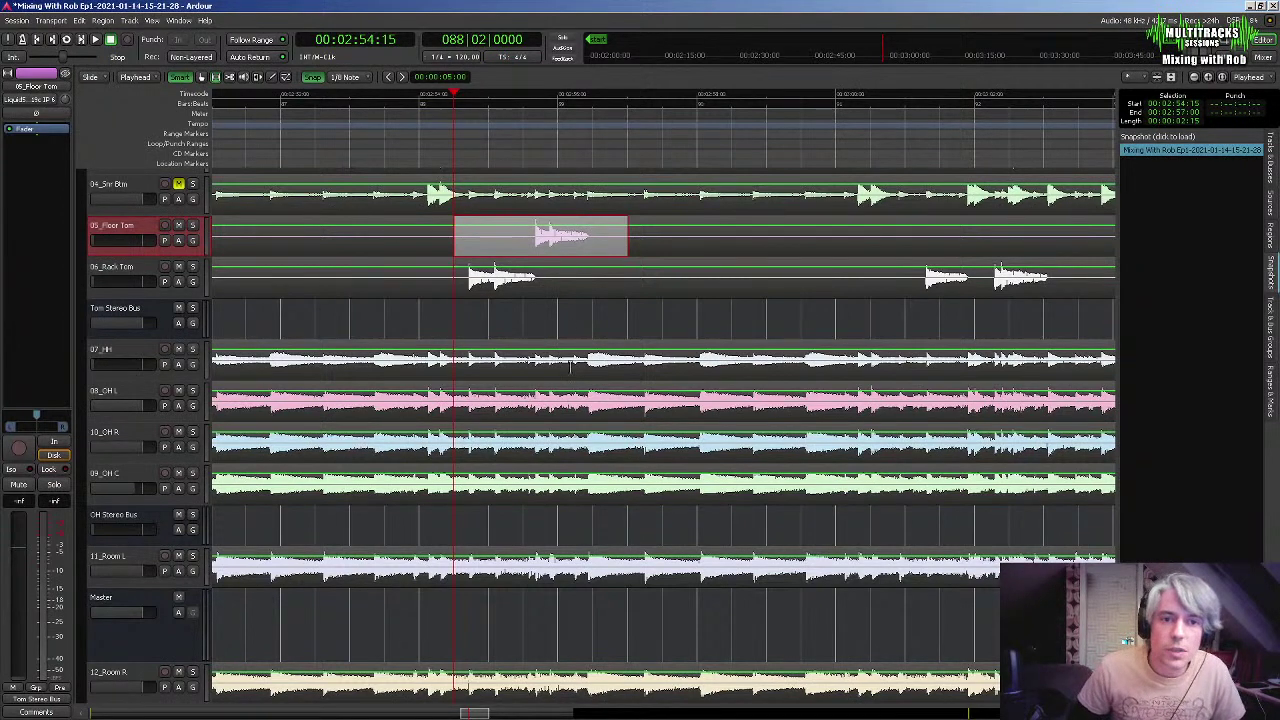
key("space")
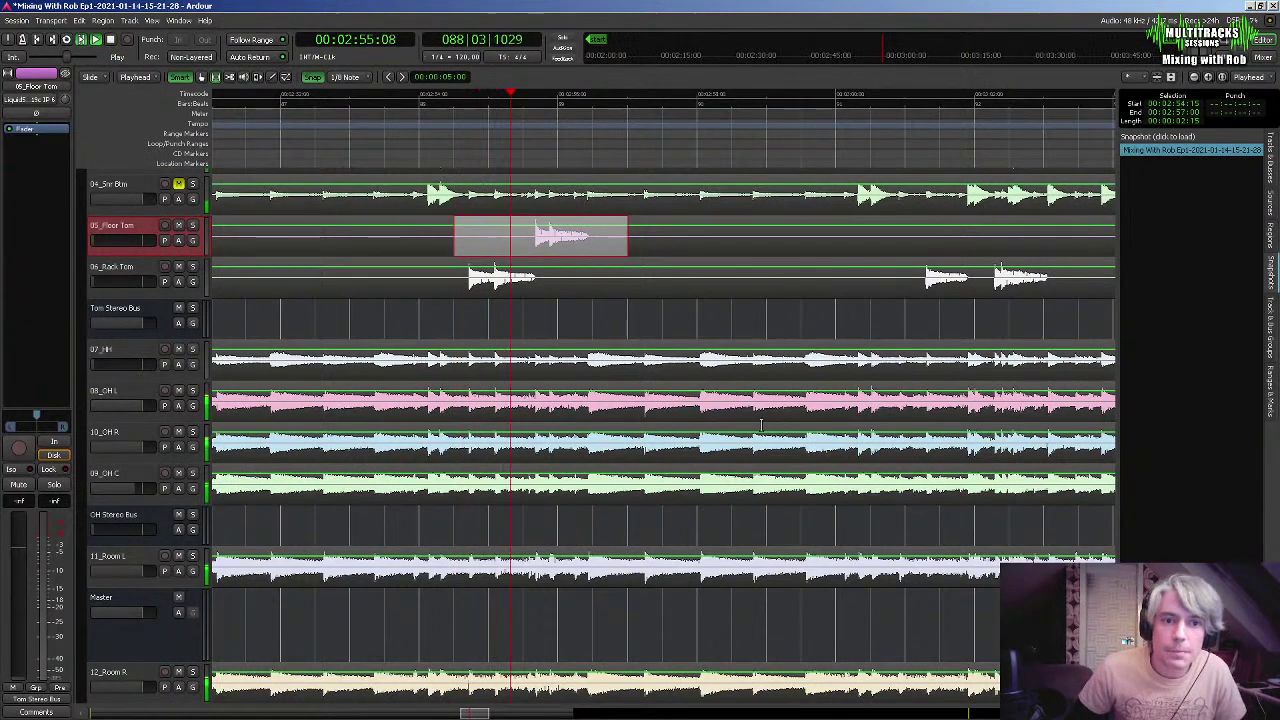
key("space")
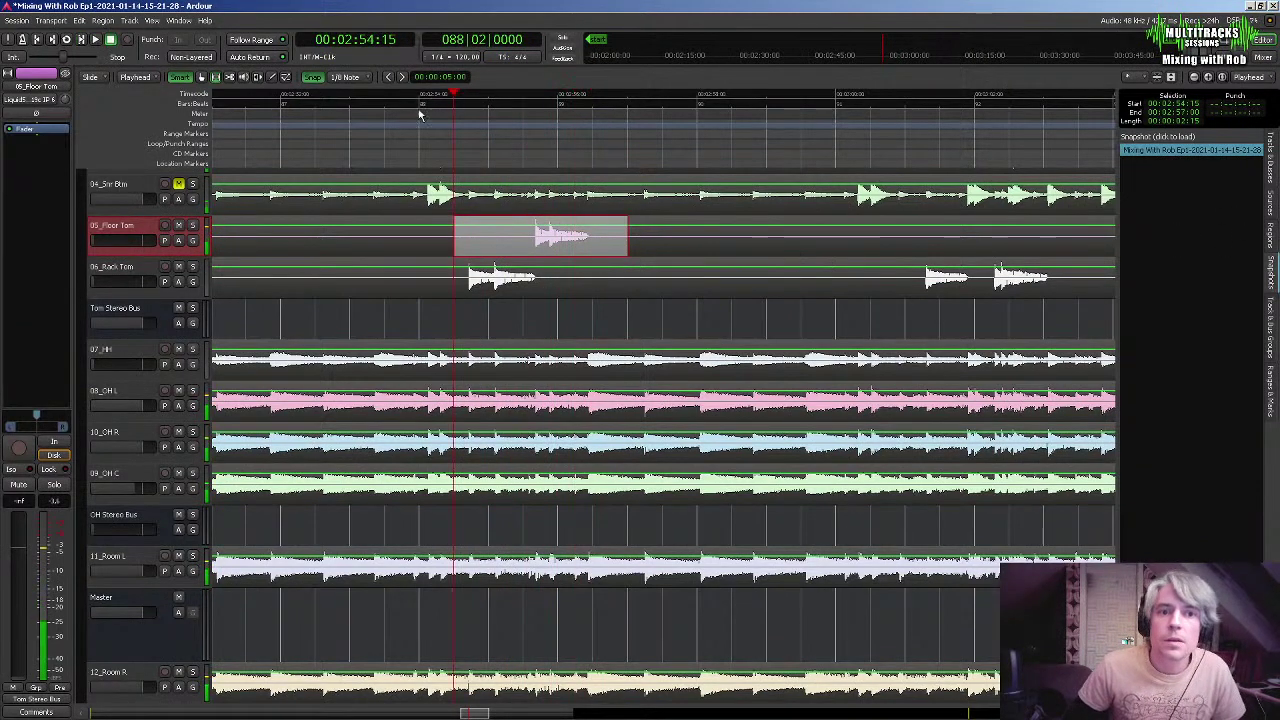
Move the loop range from around 02:20:00 onto the tom fill and place the playhead at 02:56:00
left_click(1194, 79)
left_click(1194, 79)
left_click(1194, 79)
left_click_drag(437, 146, 685, 150)
left_click_drag(376, 144, 663, 143)
left_click(1209, 79)
left_click(1209, 79)
left_click(1209, 79)
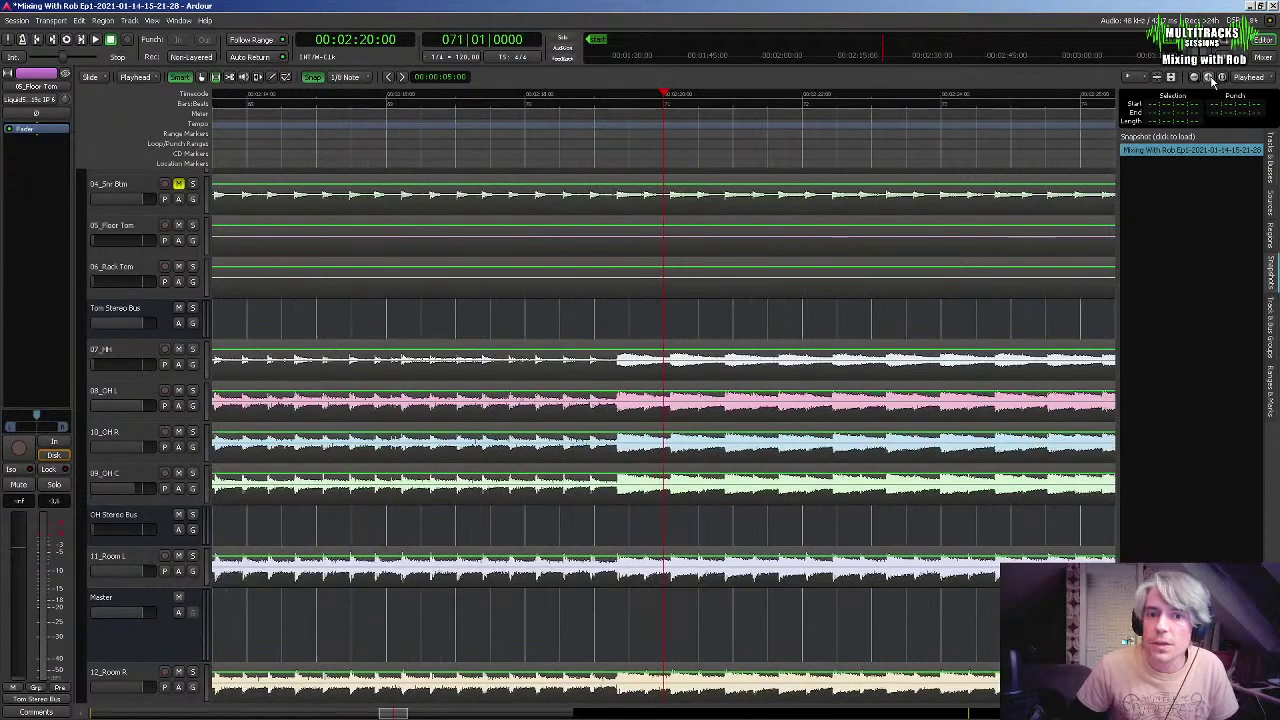
left_click(1194, 79)
left_click(1193, 79)
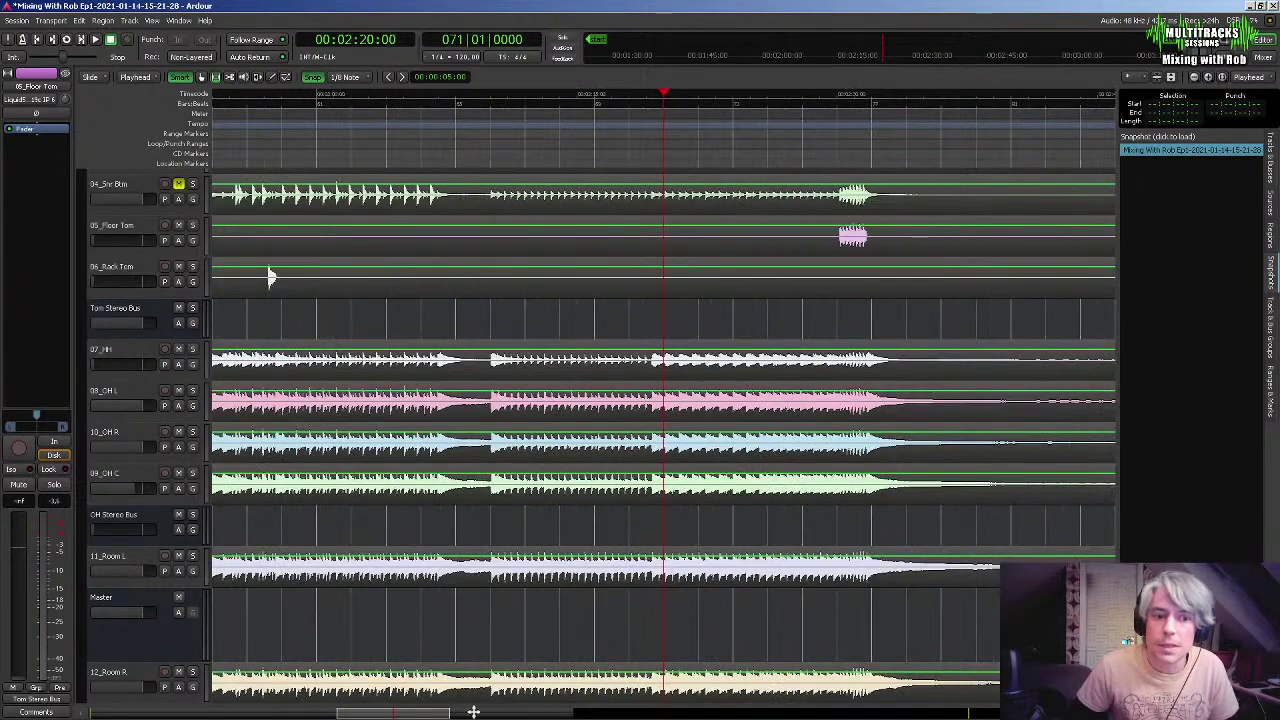
left_click_drag(405, 711, 520, 711)
left_click(451, 160)
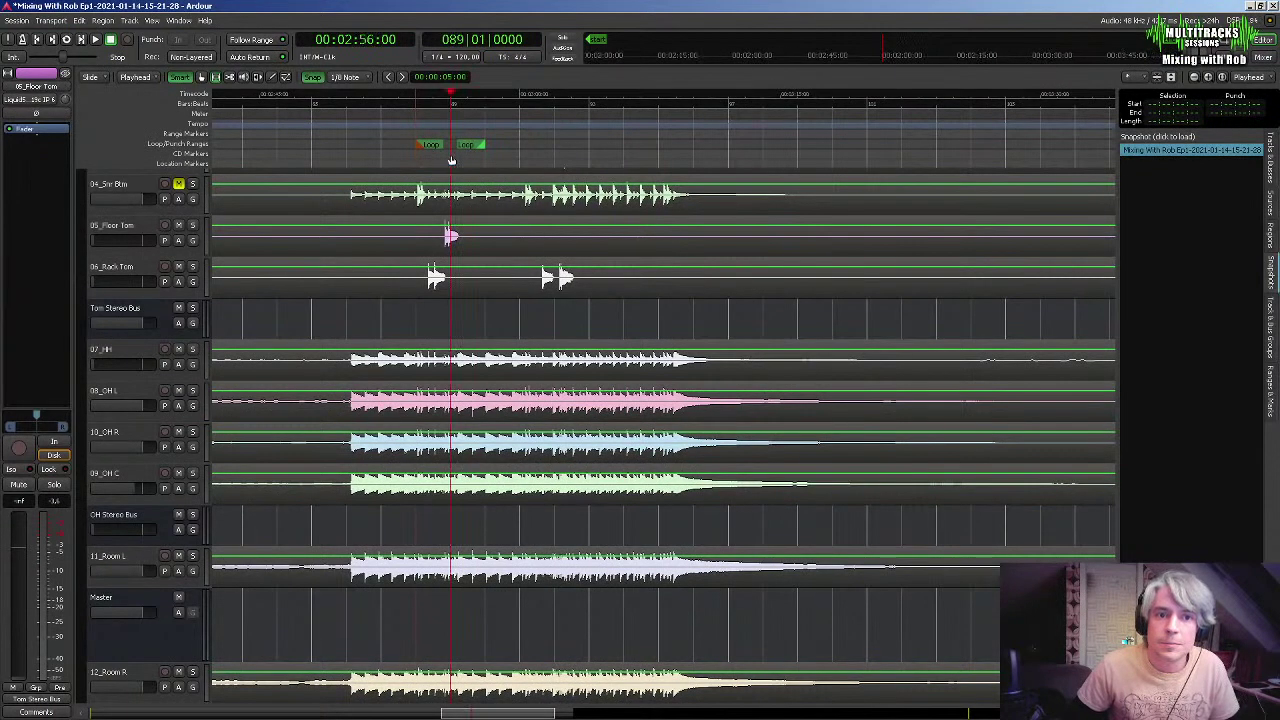
Tighten the loop range around the tom hits, starting at 02:54:15, and start loop playback
left_click(1208, 79)
left_click(1208, 79)
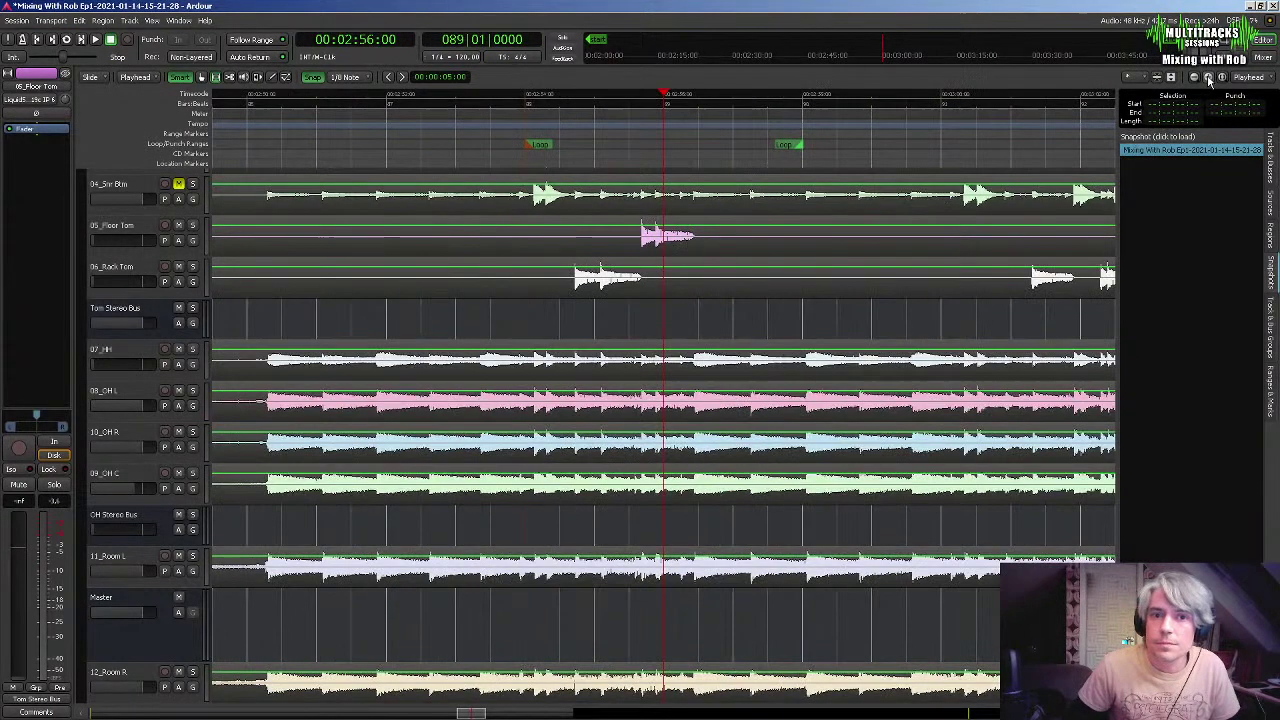
left_click_drag(786, 150, 682, 148)
left_click(548, 148)
left_click_drag(548, 148, 578, 149)
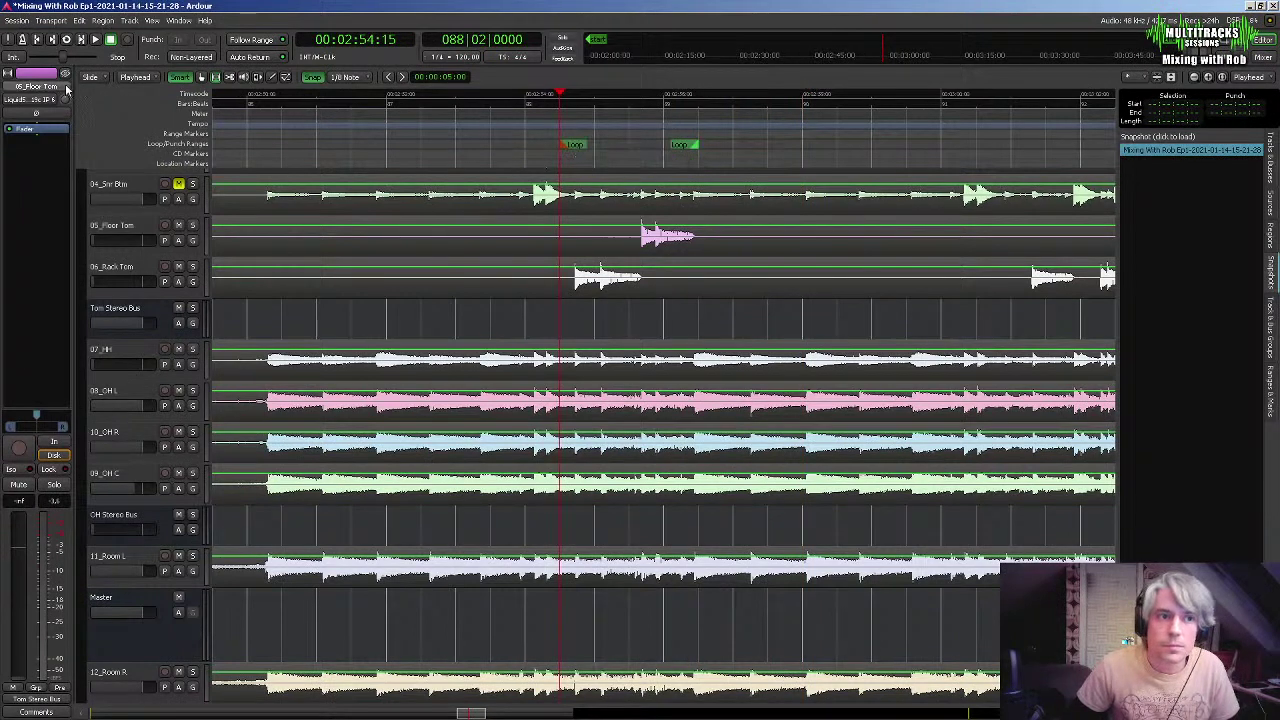
left_click(66, 39)
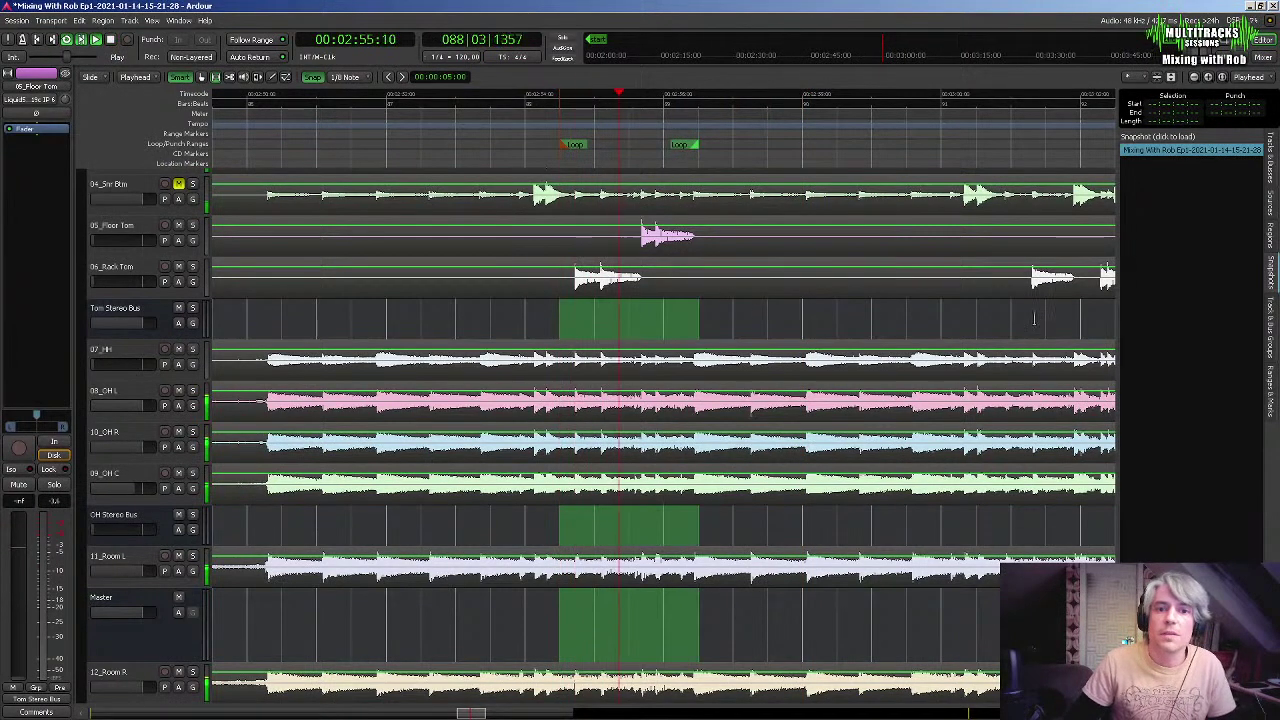
Adjust the input trims of 05_Floor Tom and 06_Rack Tom in the mixer while the fill loops
left_click(1270, 60)
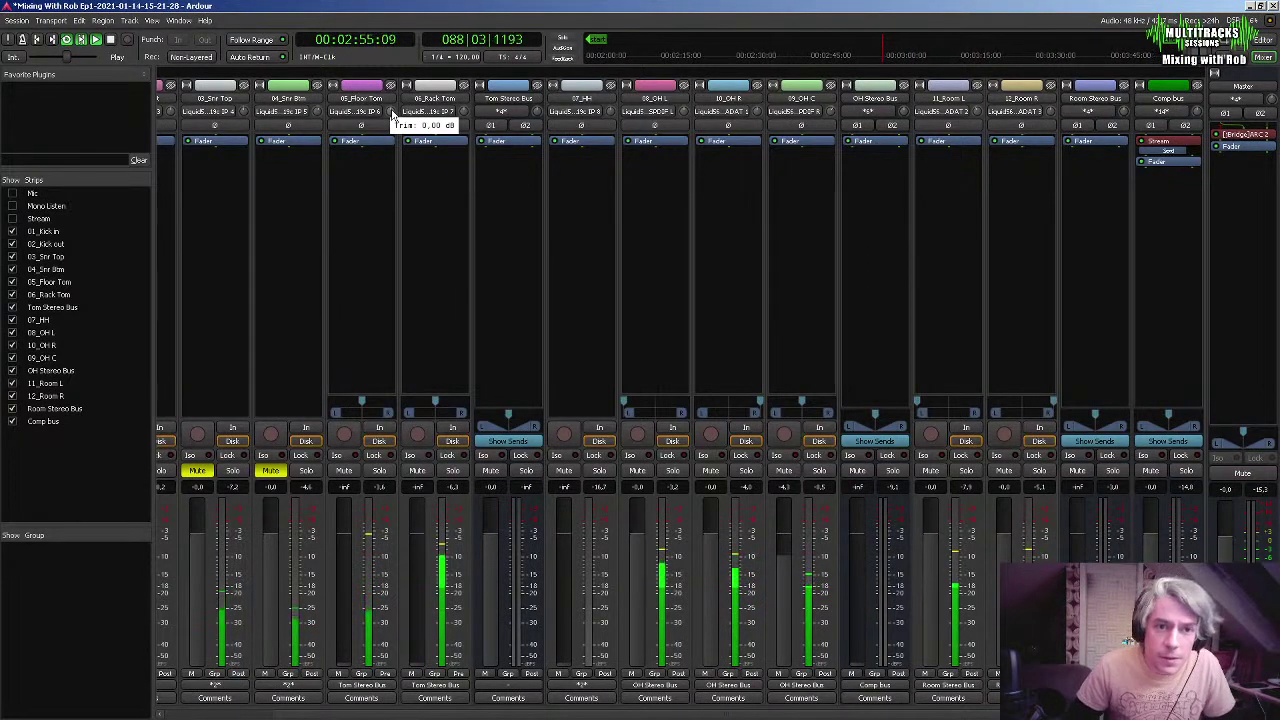
left_click_drag(393, 118, 382, 175)
left_click_drag(370, 227, 366, 260)
left_click_drag(364, 316, 368, 526)
mouse_move(391, 118)
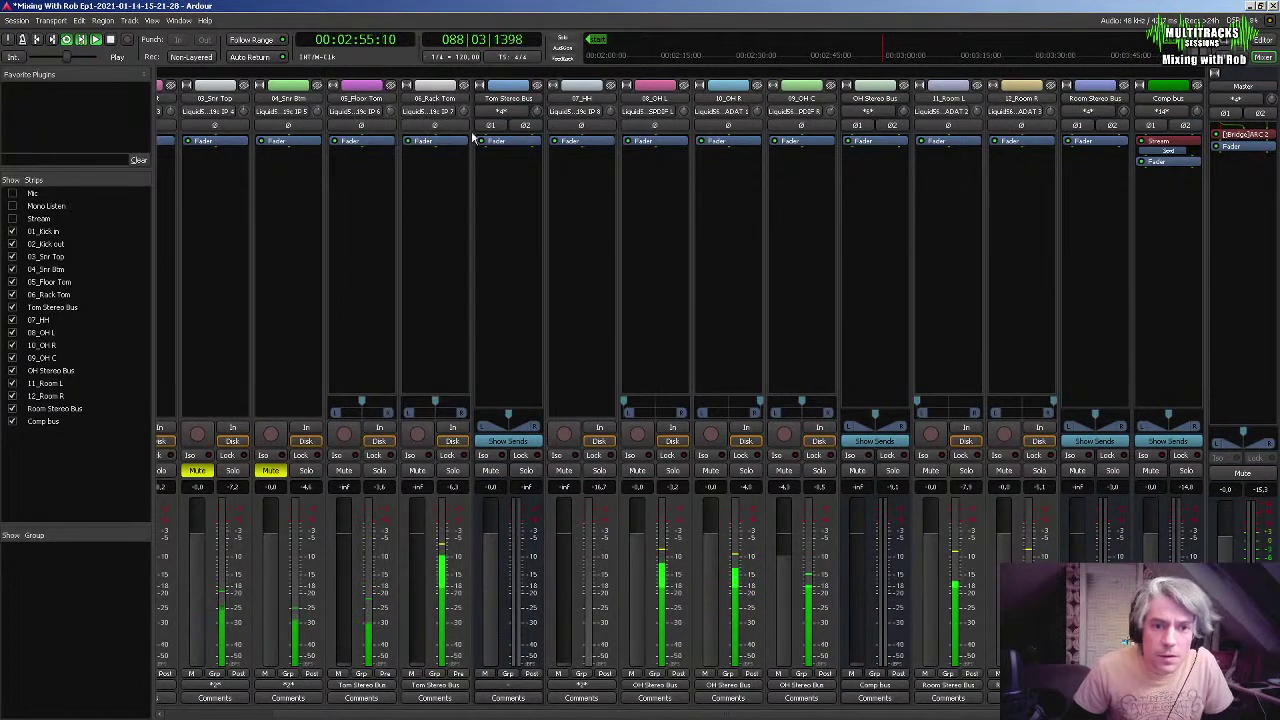
left_click_drag(465, 114, 484, 57)
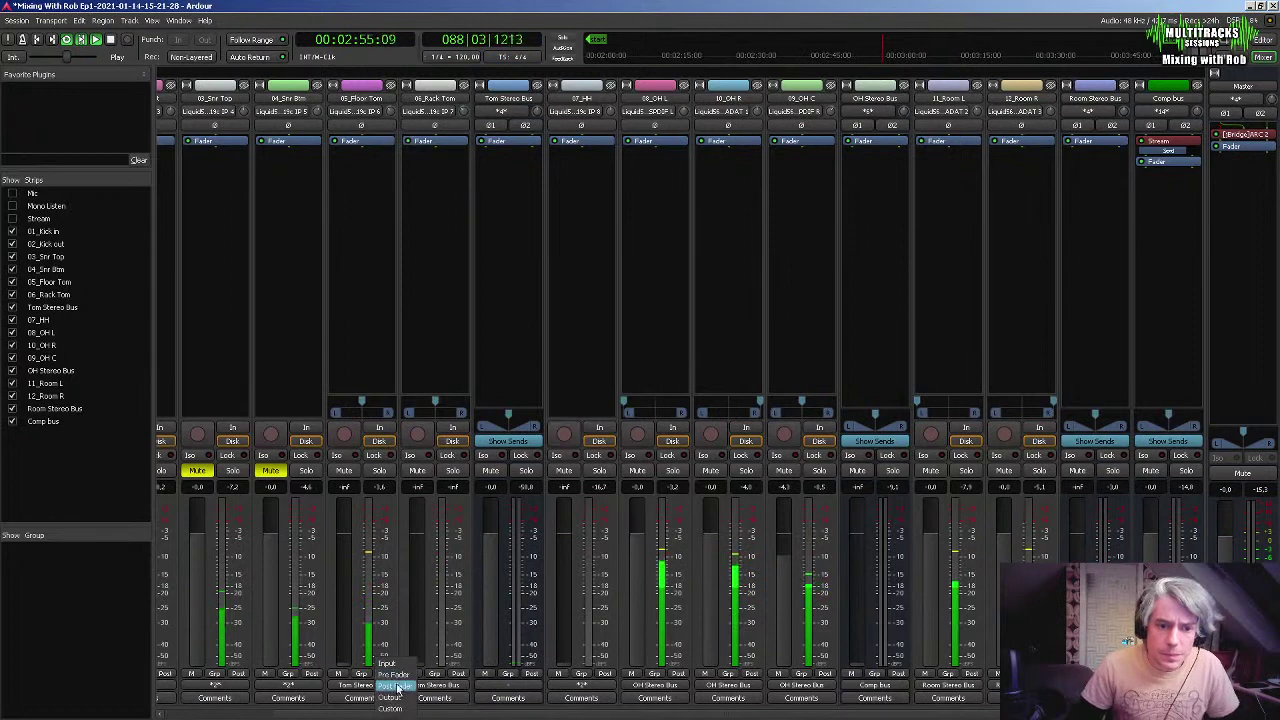
Set the 06_Rack Tom fader to -3.6 dB and route the Tom Stereo Bus output to the Comp bus
left_click_drag(433, 625, 422, 578)
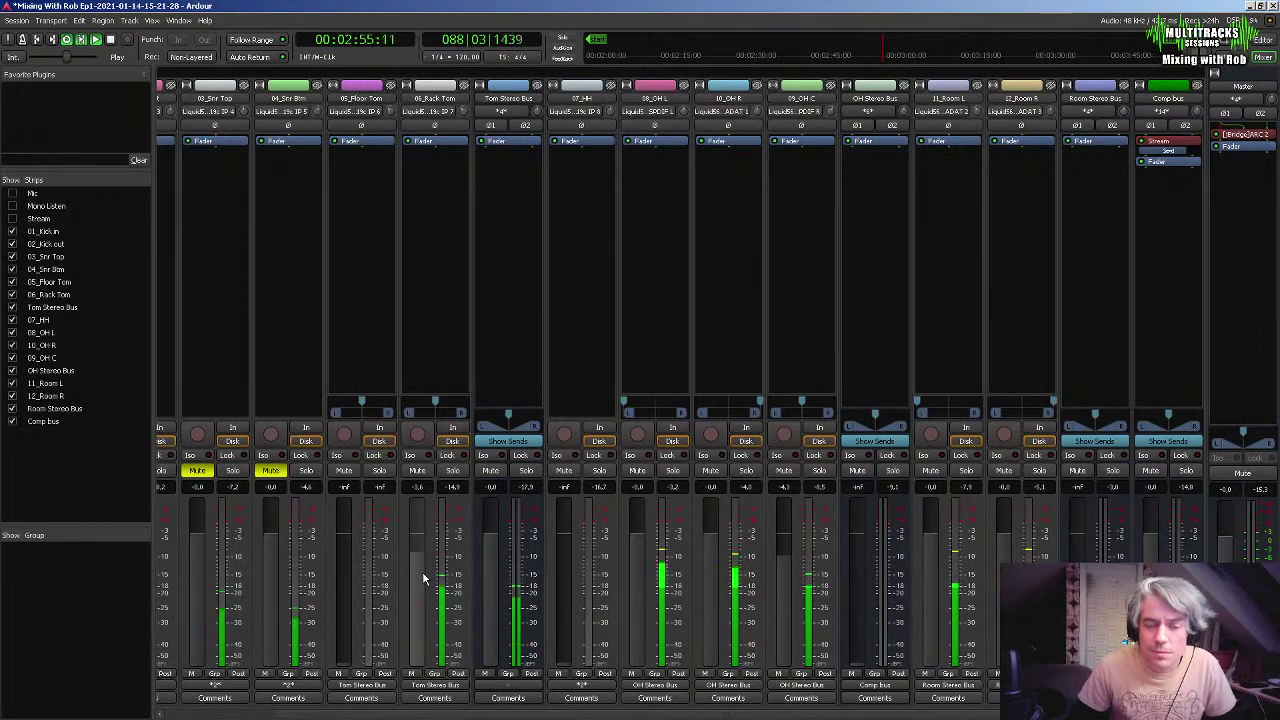
left_click(516, 689)
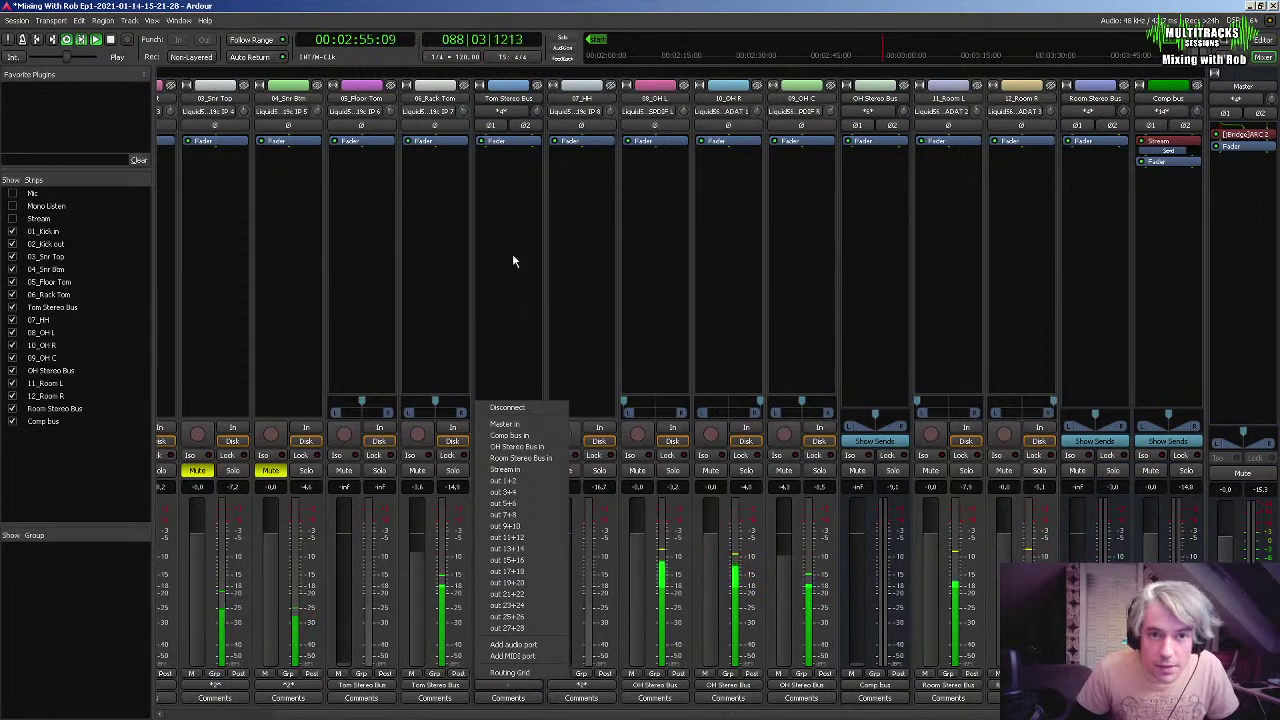
left_click(536, 439)
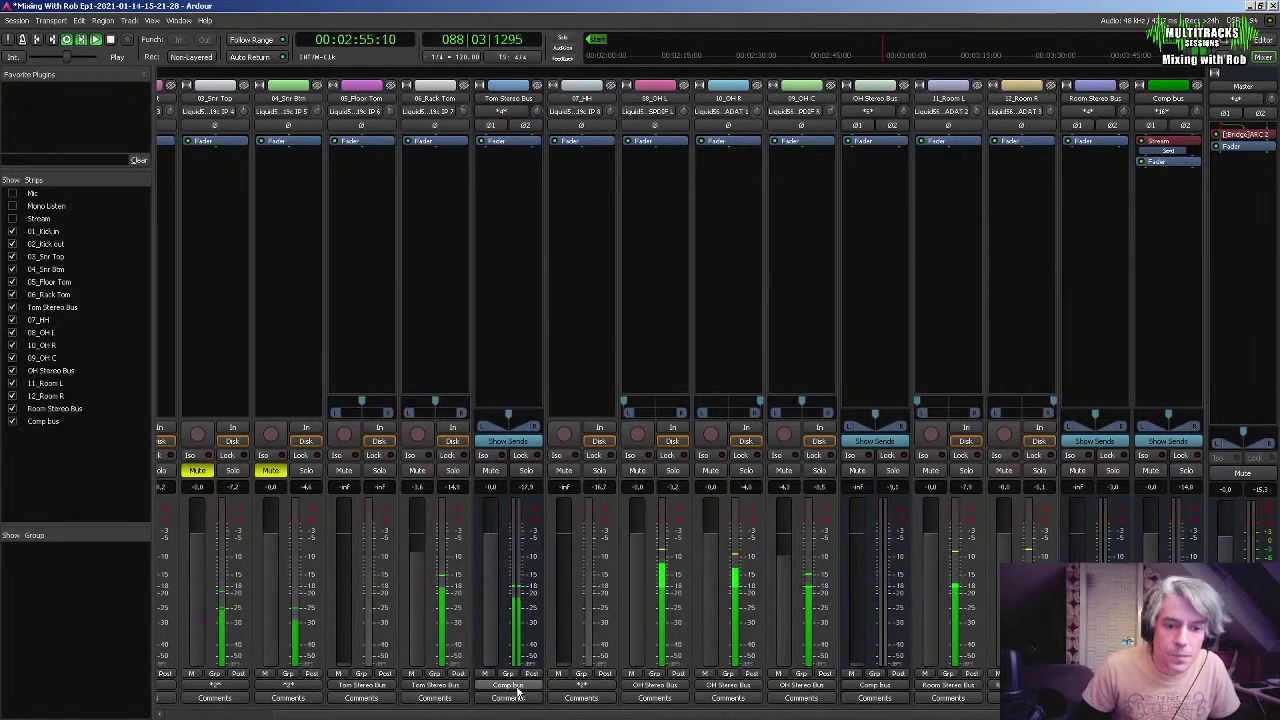
key("space")
key("alt+p")
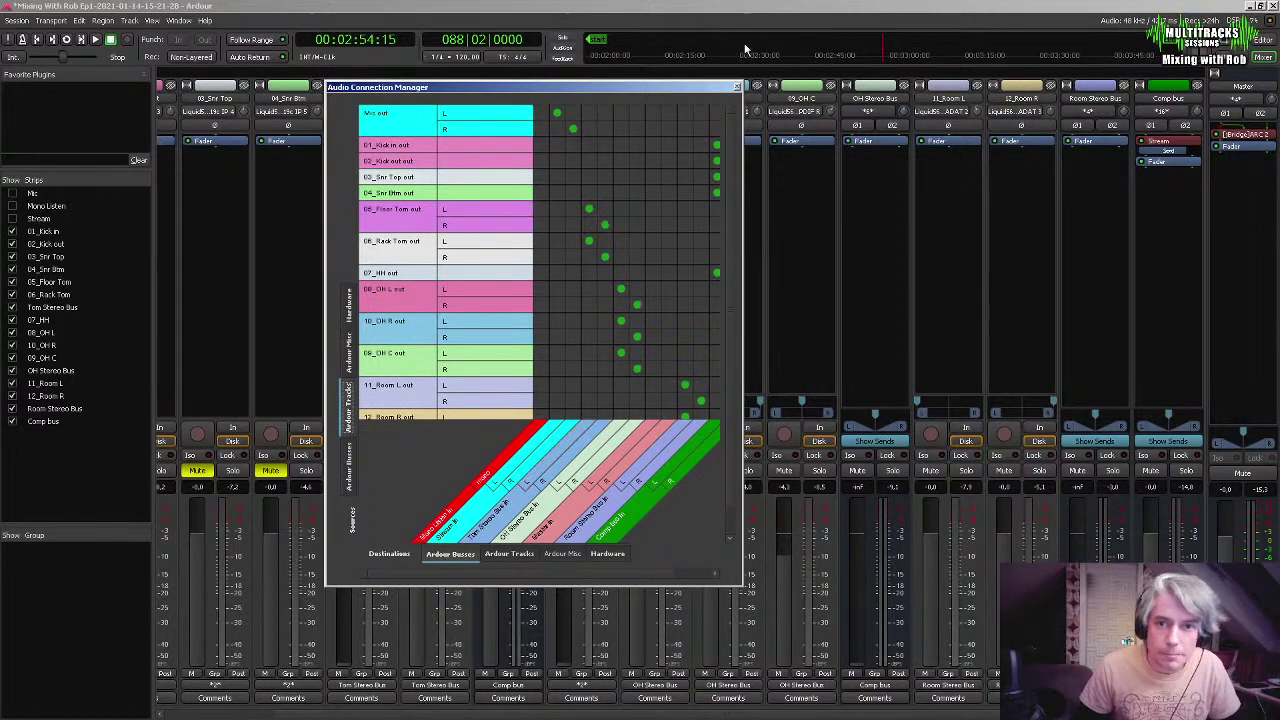
left_click(736, 88)
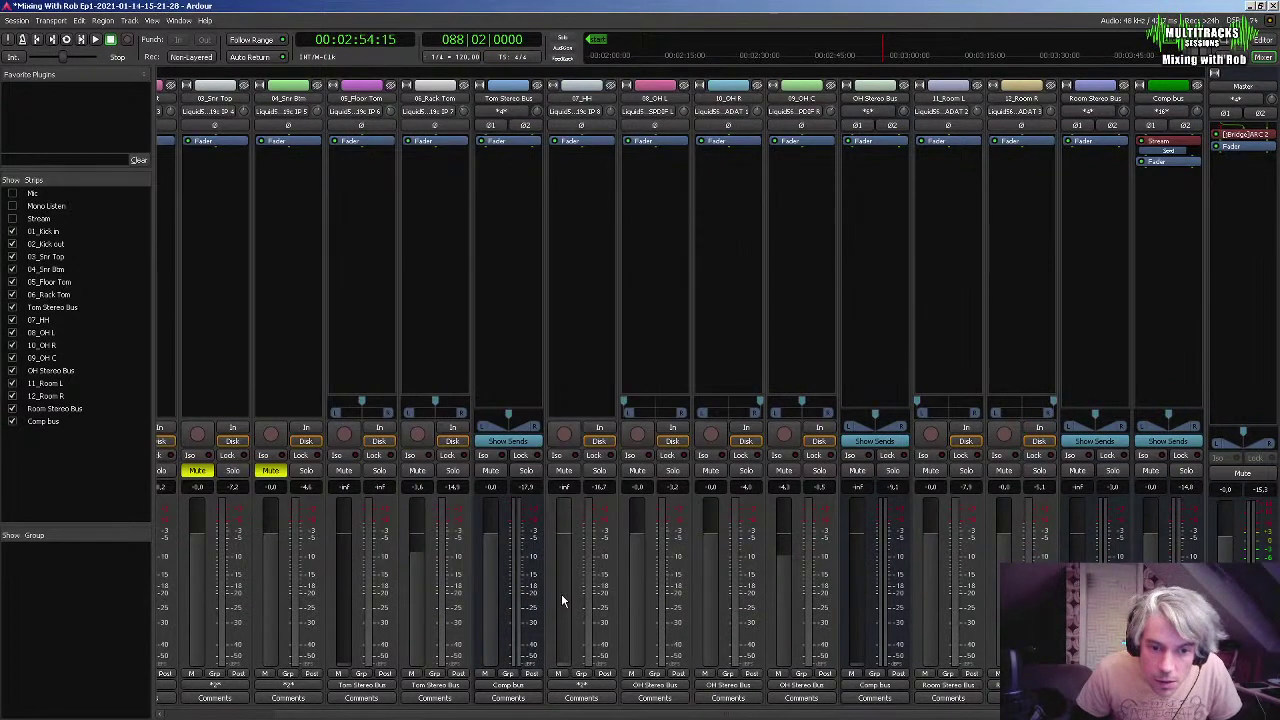
Return to the tom fill in the editor and restart loop playback from 02:54:15
key("space")
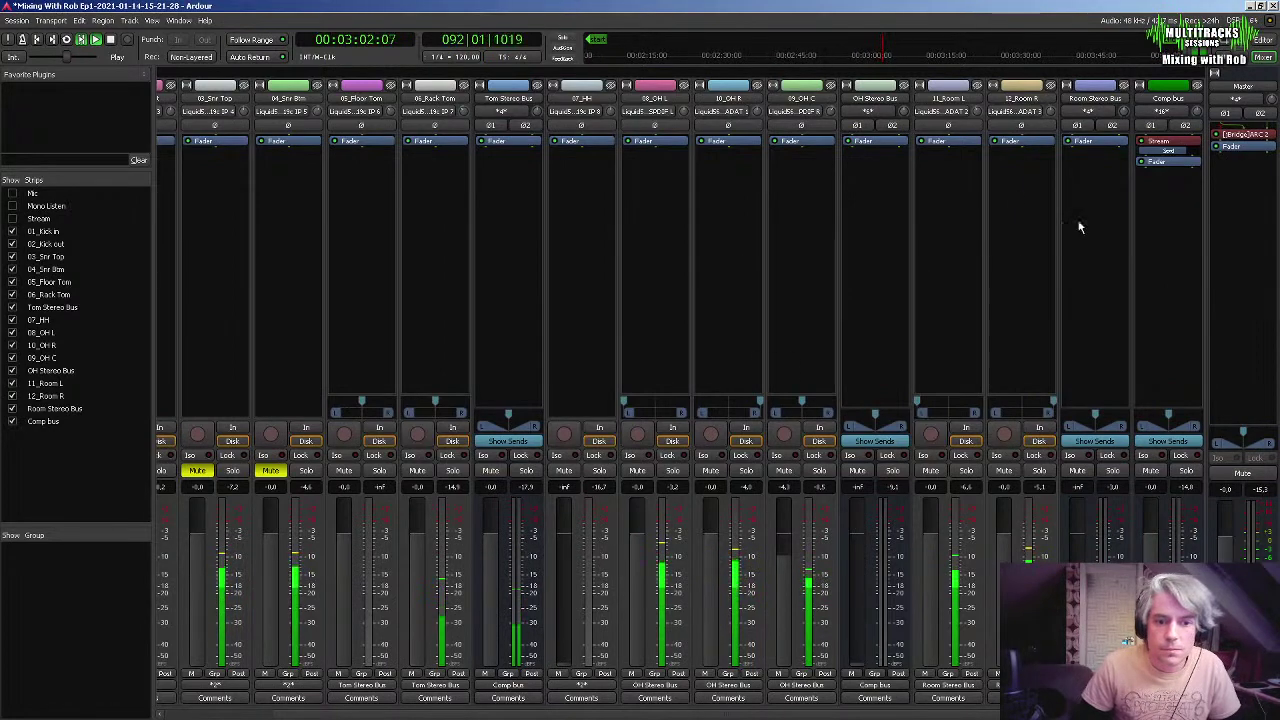
left_click(1263, 41)
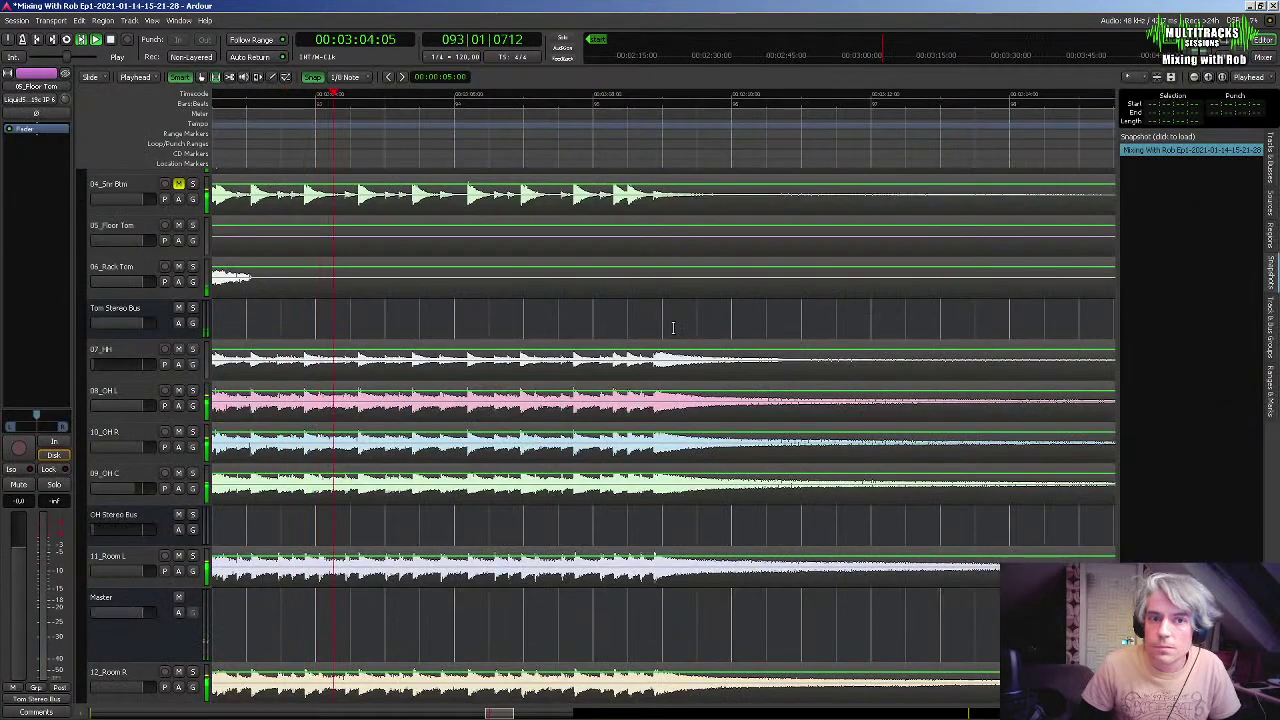
left_click_drag(501, 713, 470, 713)
key("l")
key("space")
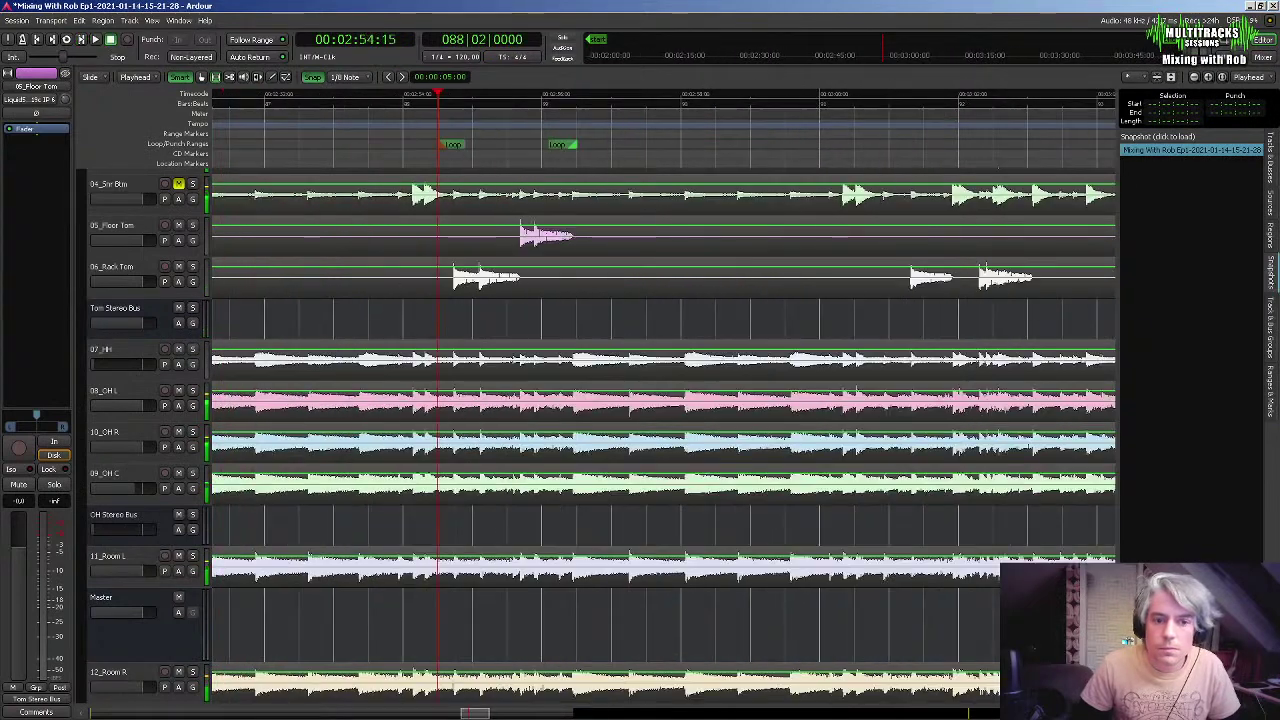
left_click(66, 40)
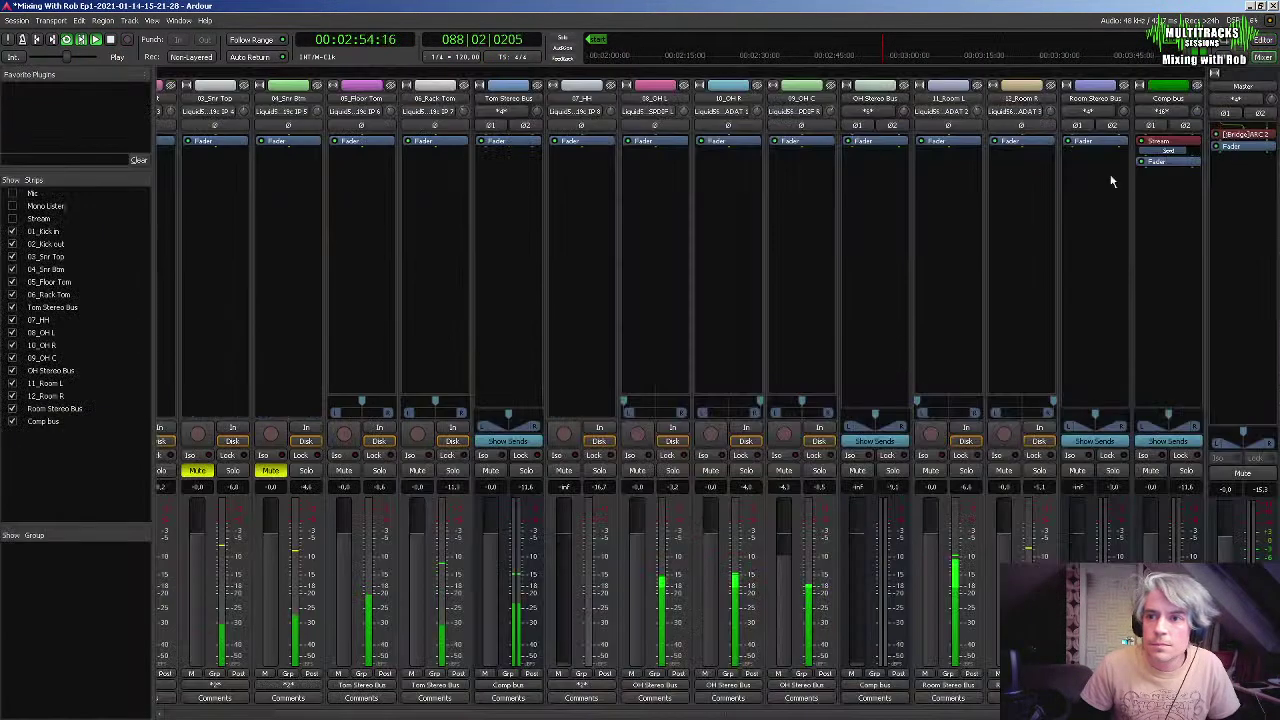
Pull the Tom Stereo Bus fader down to silence in the mixer and bring it back up to -4.0 dB
key("alt+m")
left_click_drag(489, 546, 488, 678)
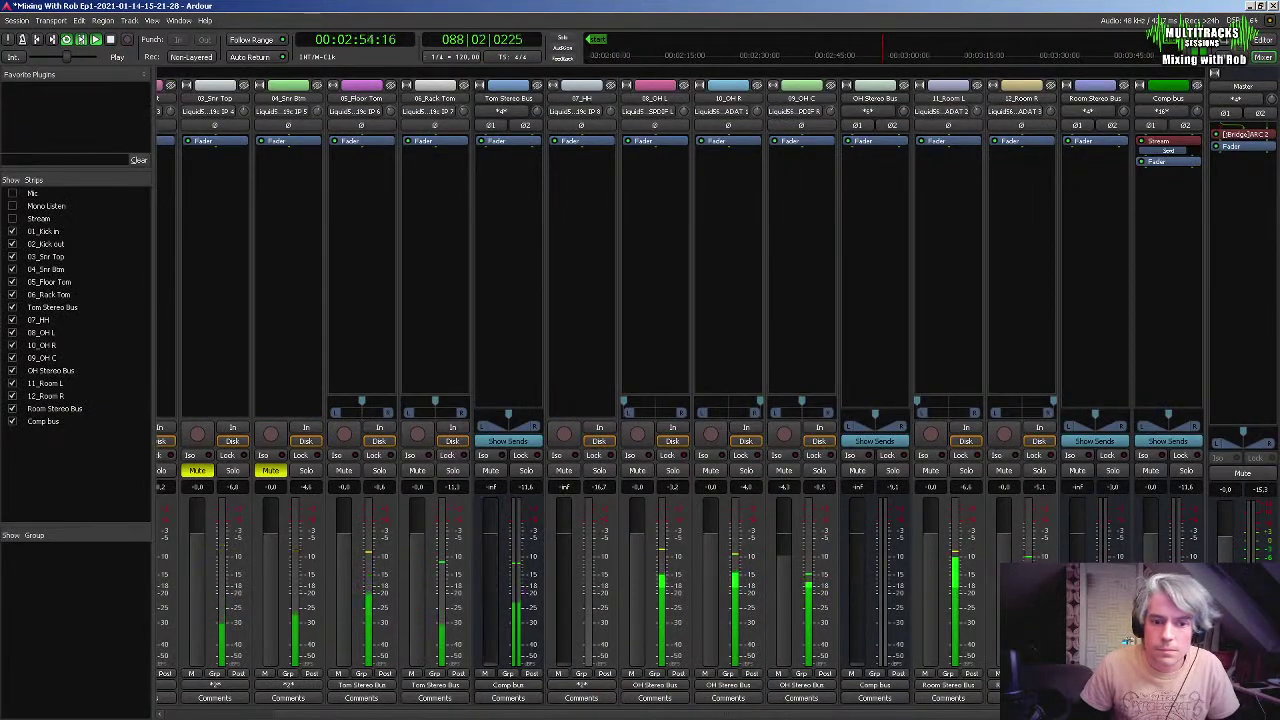
left_click_drag(497, 564, 498, 538)
Pan 06_Rack Tom to L 19 R 81 and 05_Floor Tom mostly left, lowering the Tom Stereo Bus fader to -6.5 dB
mouse_move(435, 405)
left_click_drag(435, 404, 469, 405)
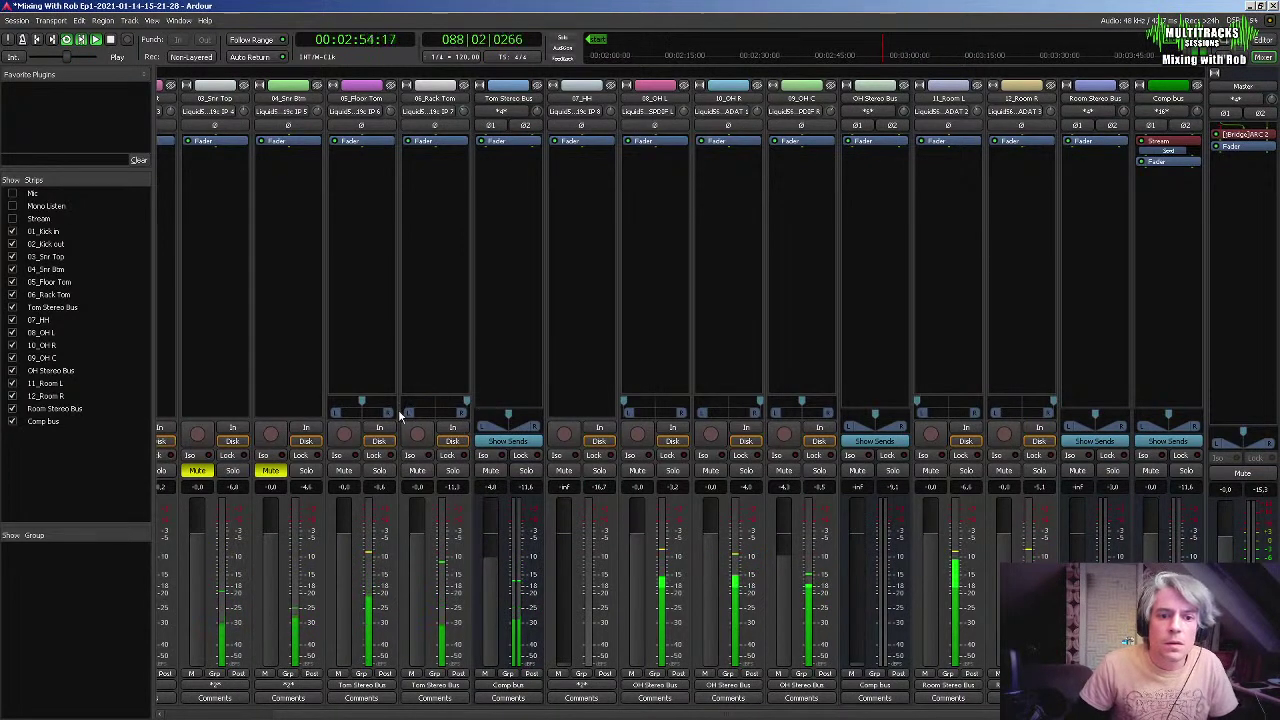
left_click_drag(362, 403, 325, 406)
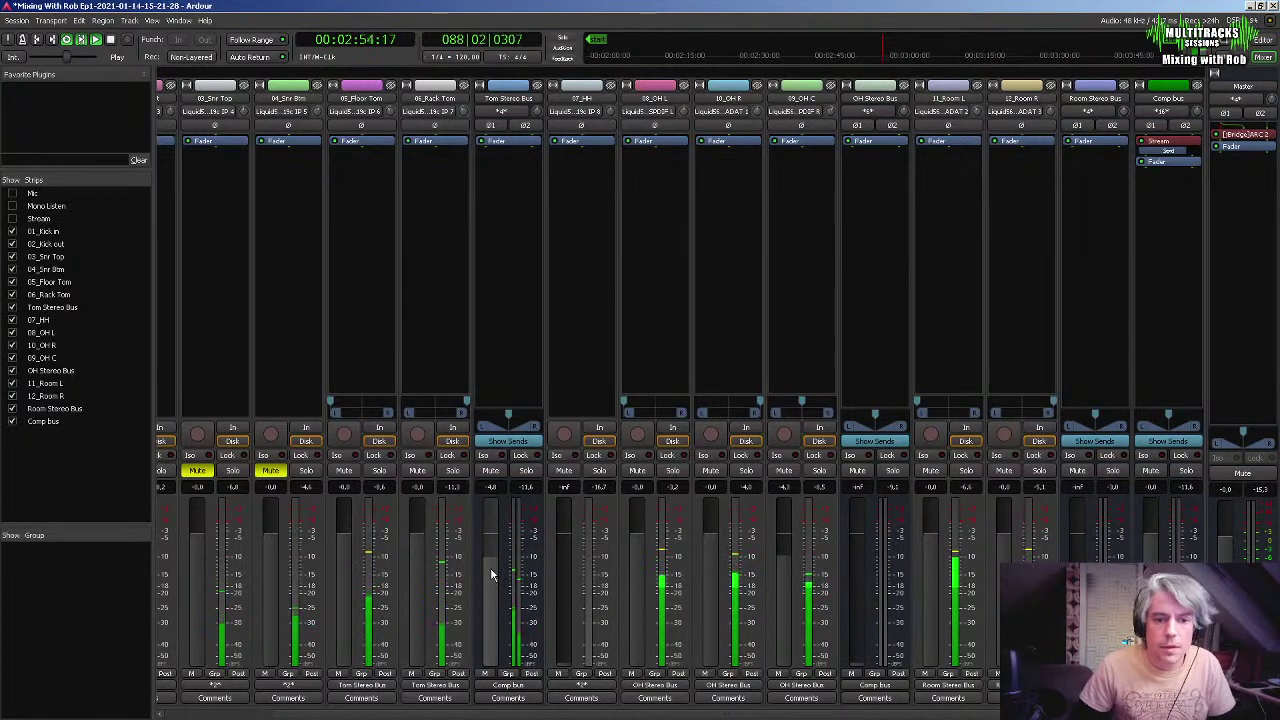
left_click_drag(491, 578, 491, 592)
mouse_move(452, 404)
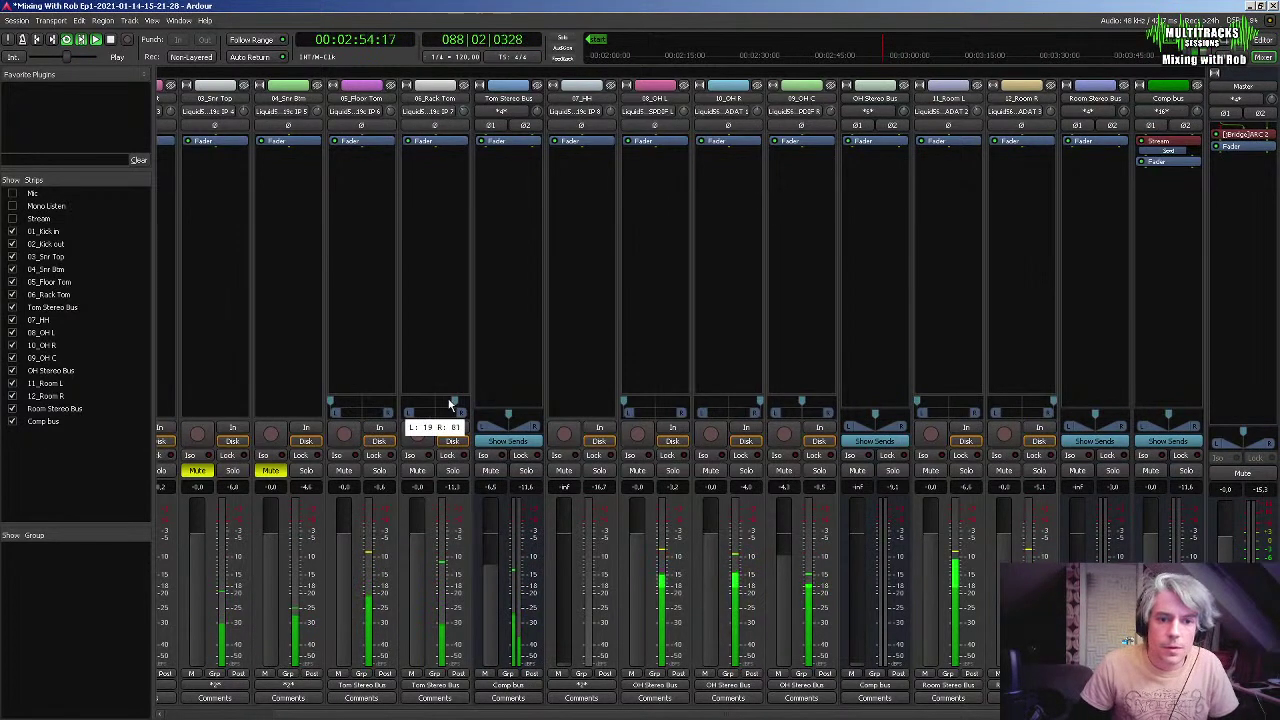
left_click_drag(331, 403, 359, 408)
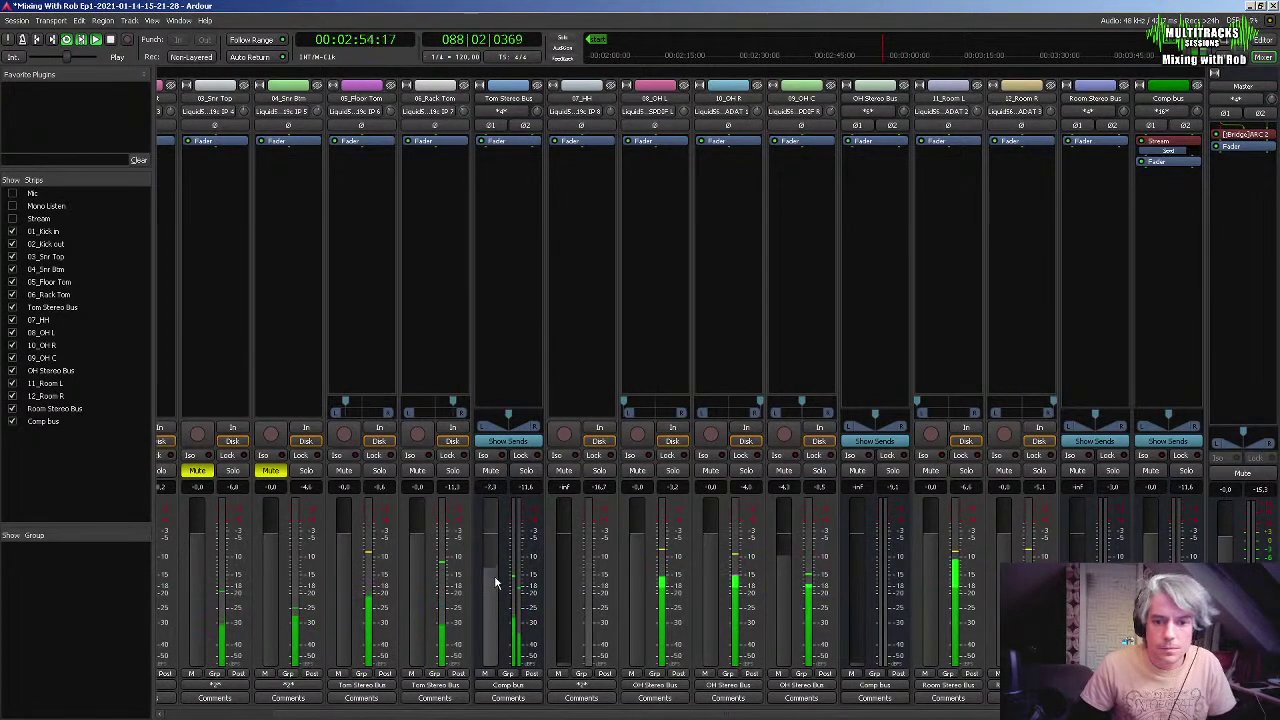
Pull the Tom Stereo Bus fader fully down and stop the loop playback
left_click_drag(494, 578, 494, 665)
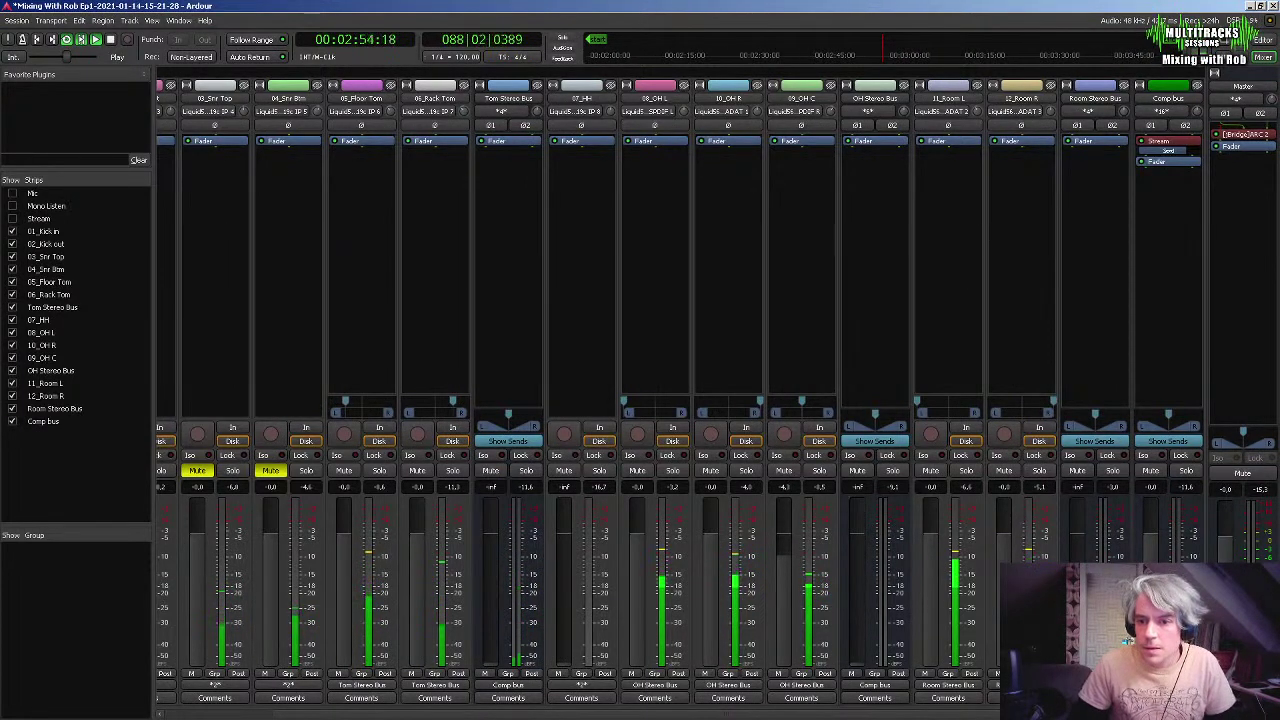
left_click_drag(551, 714, 306, 690)
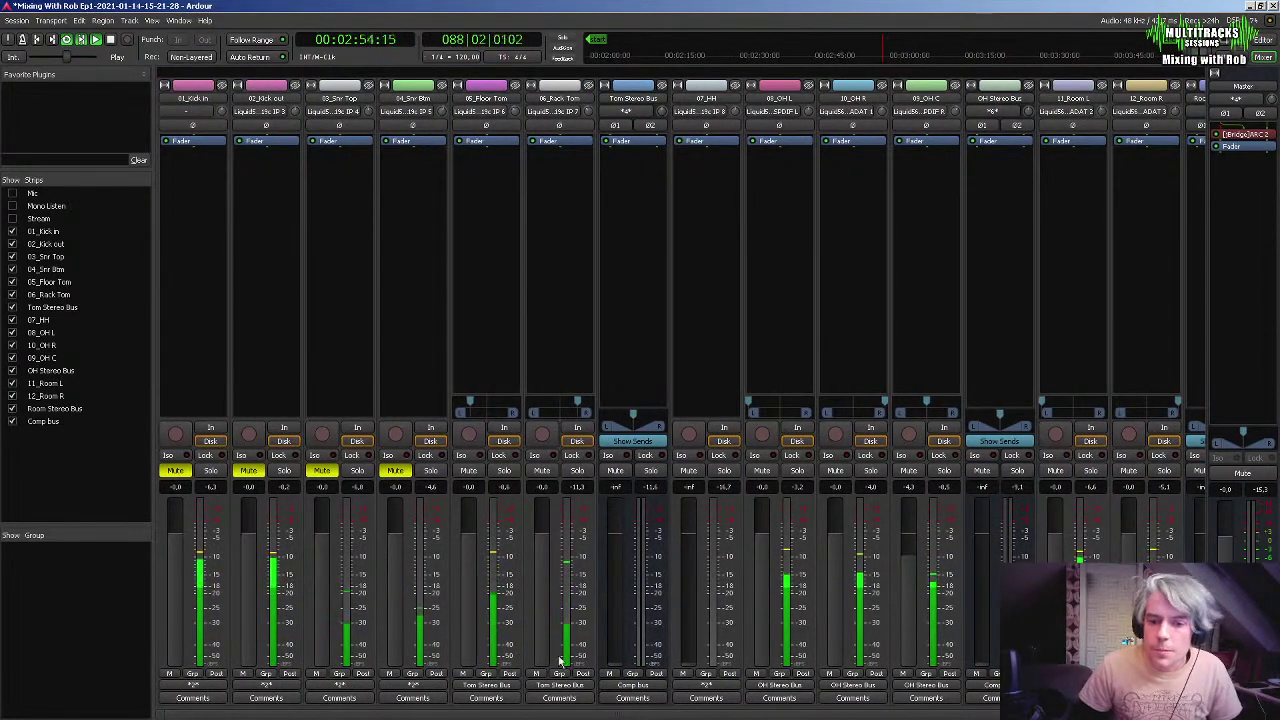
left_click_drag(586, 714, 722, 713)
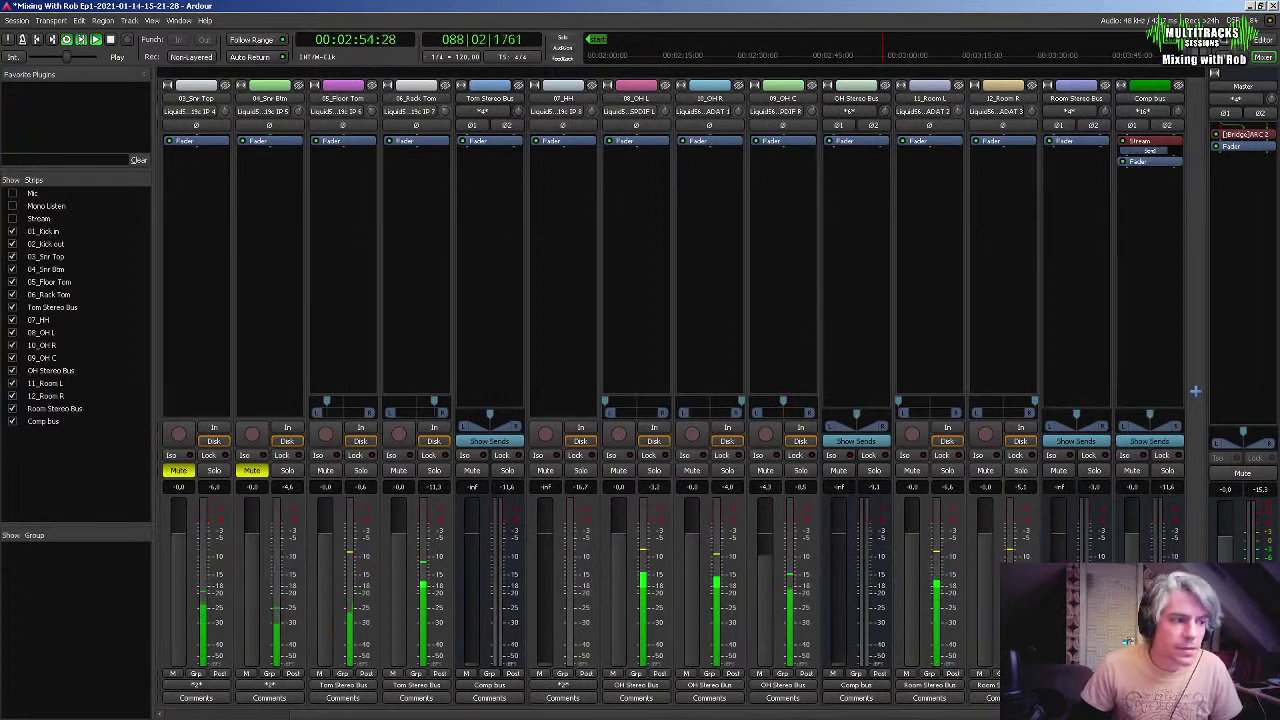
key("space")
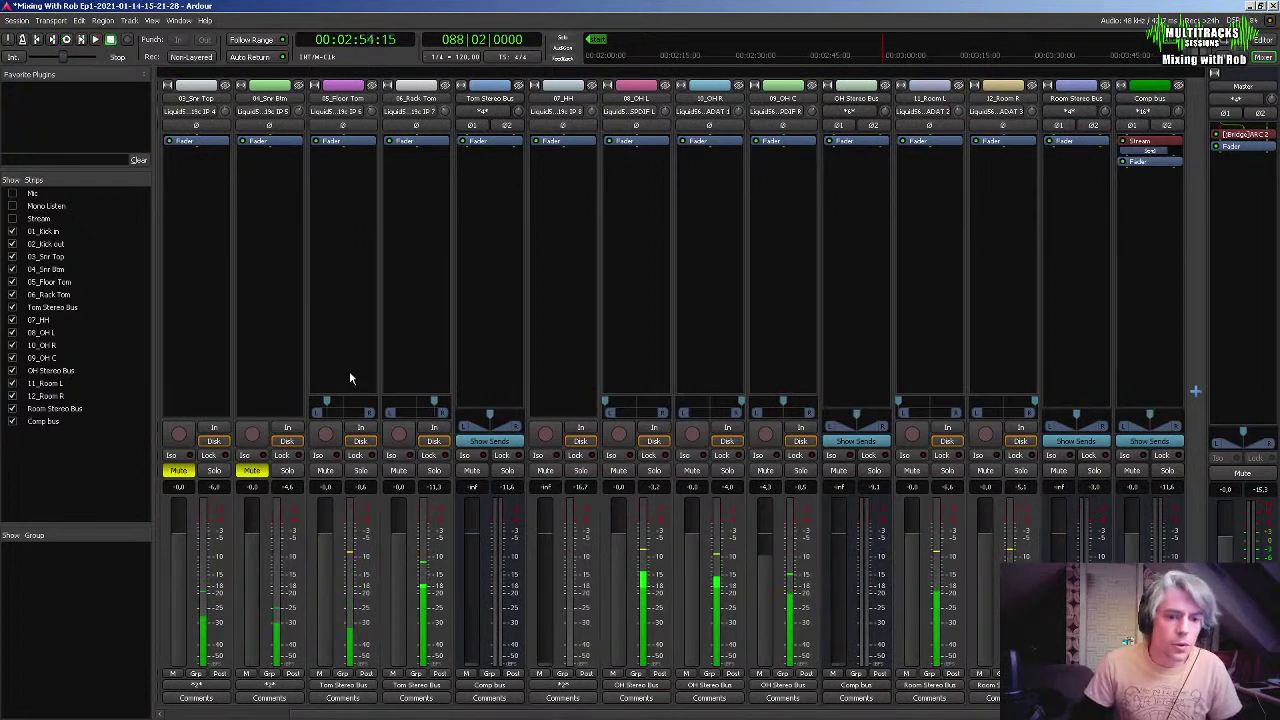
Add two mono audio busses to the session
double_click(1195, 385)
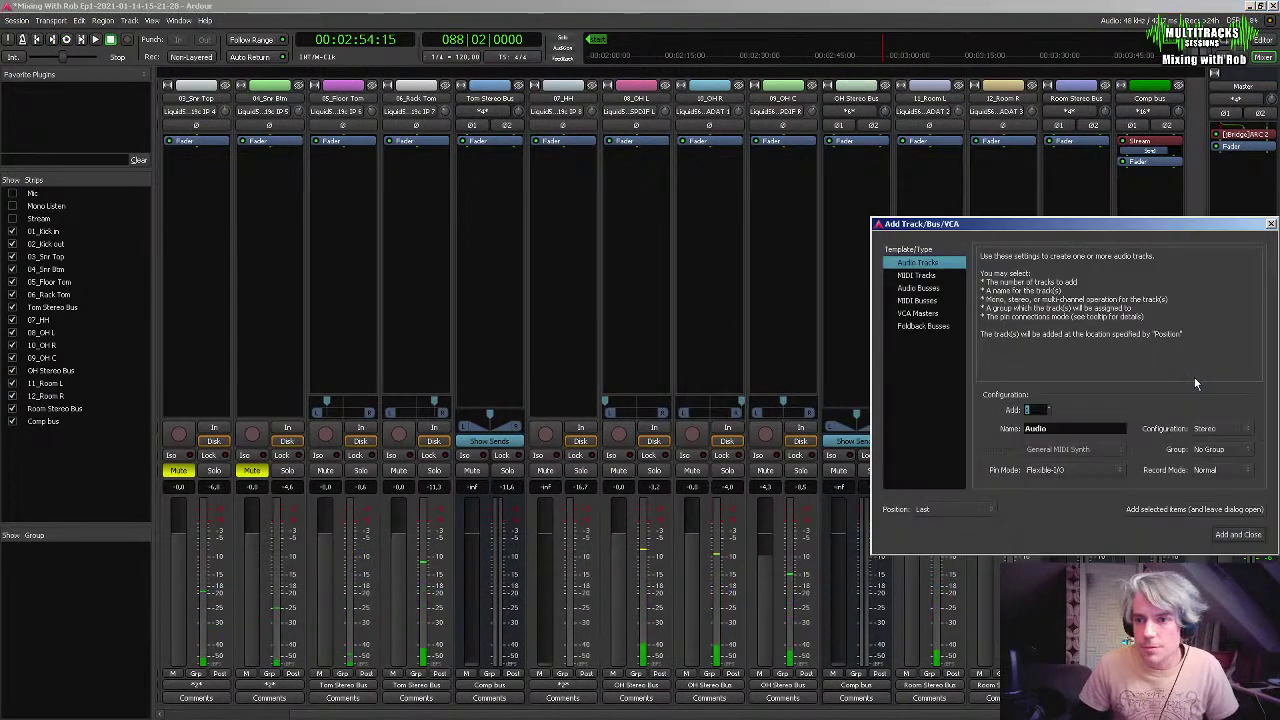
left_click(918, 288)
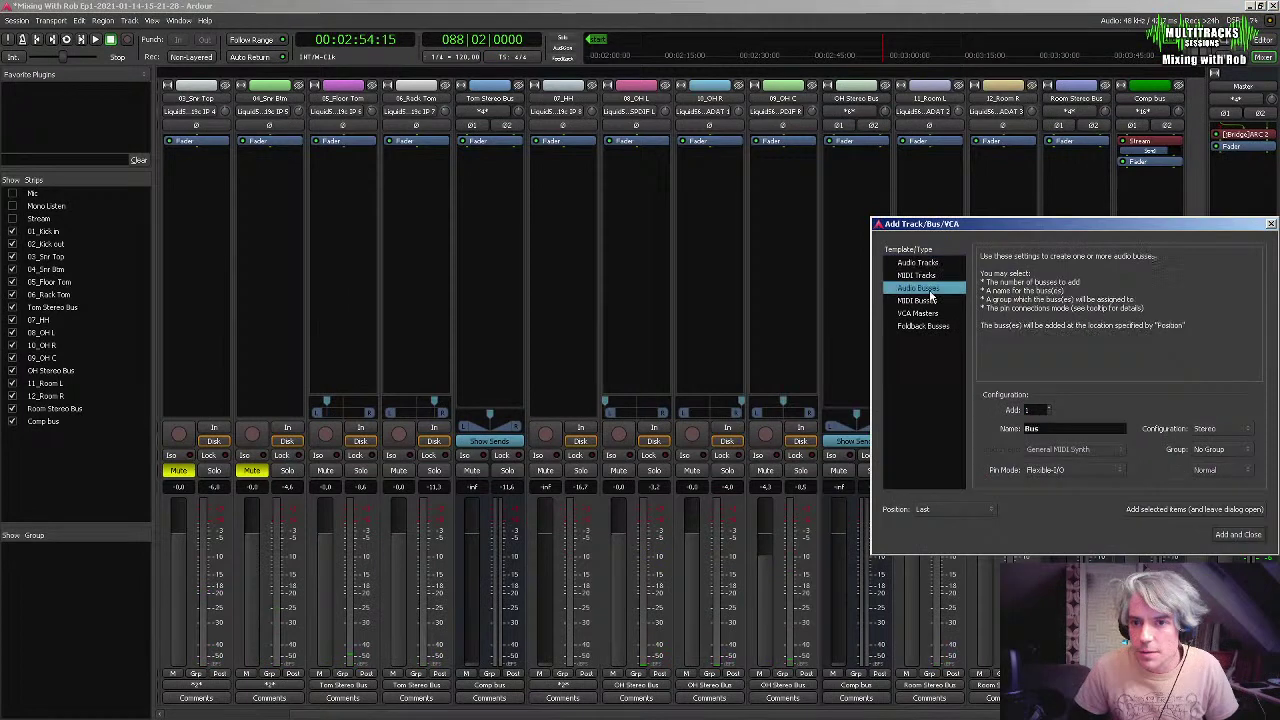
left_click(1218, 434)
left_click(1222, 421)
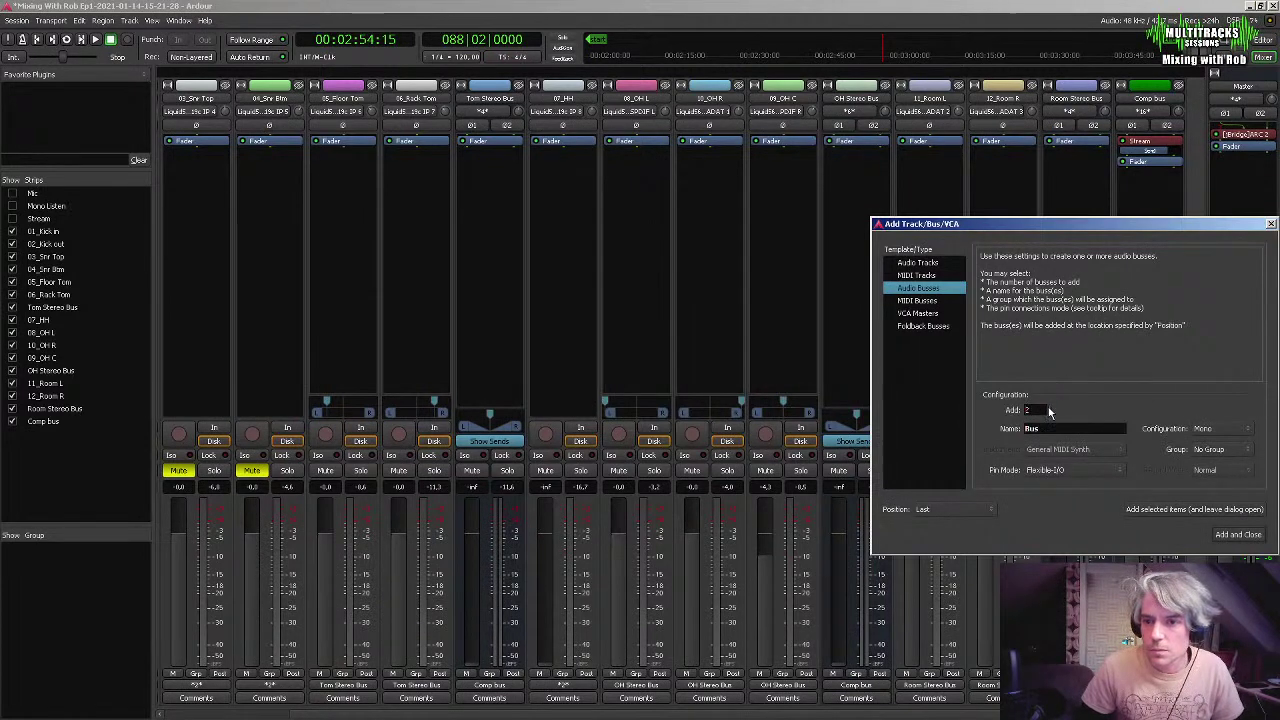
left_click(1234, 536)
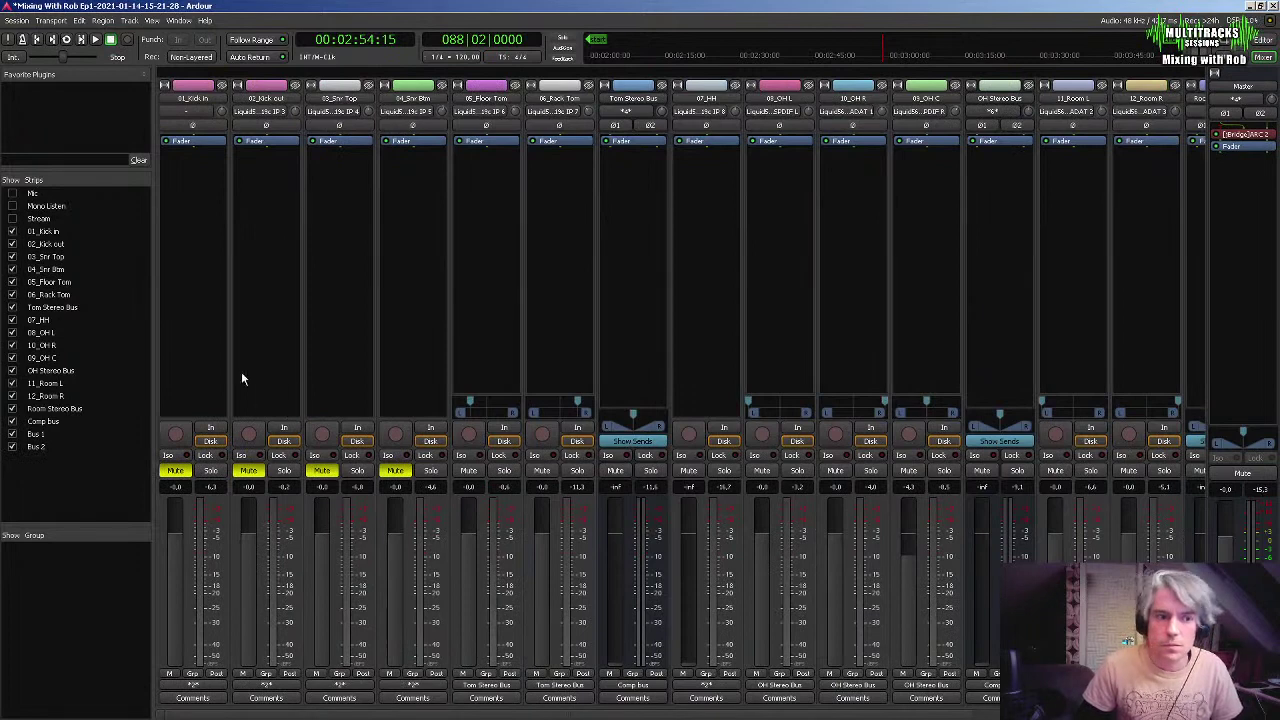
Reorder the mixer strips so Bus 2 follows 02_Kick out and Bus 1 follows 04_Snr Btm
left_click(40, 436)
left_click_drag(38, 443, 70, 281)
left_click_drag(22, 450, 75, 258)
left_click_drag(614, 714, 405, 717)
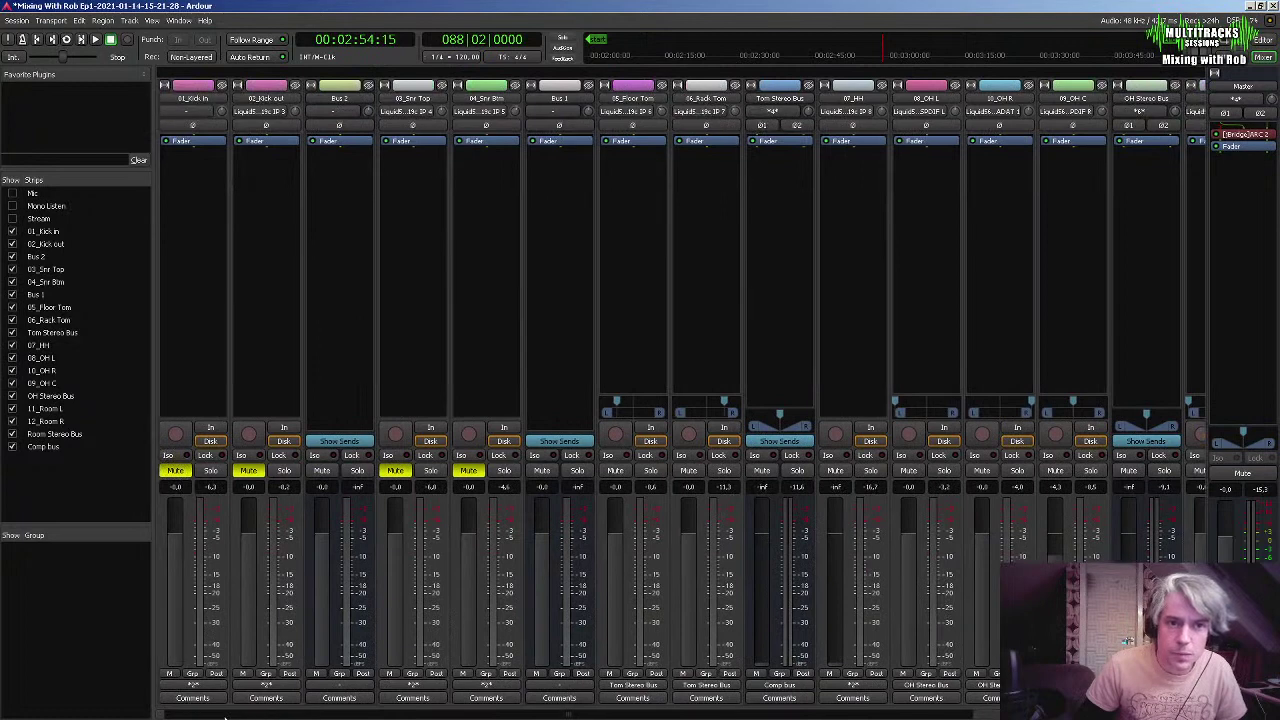
Rename Bus 2 as Kick Mono Bus and Bus 1 as Snare Mono Bus
left_click(357, 99)
left_click(397, 170)
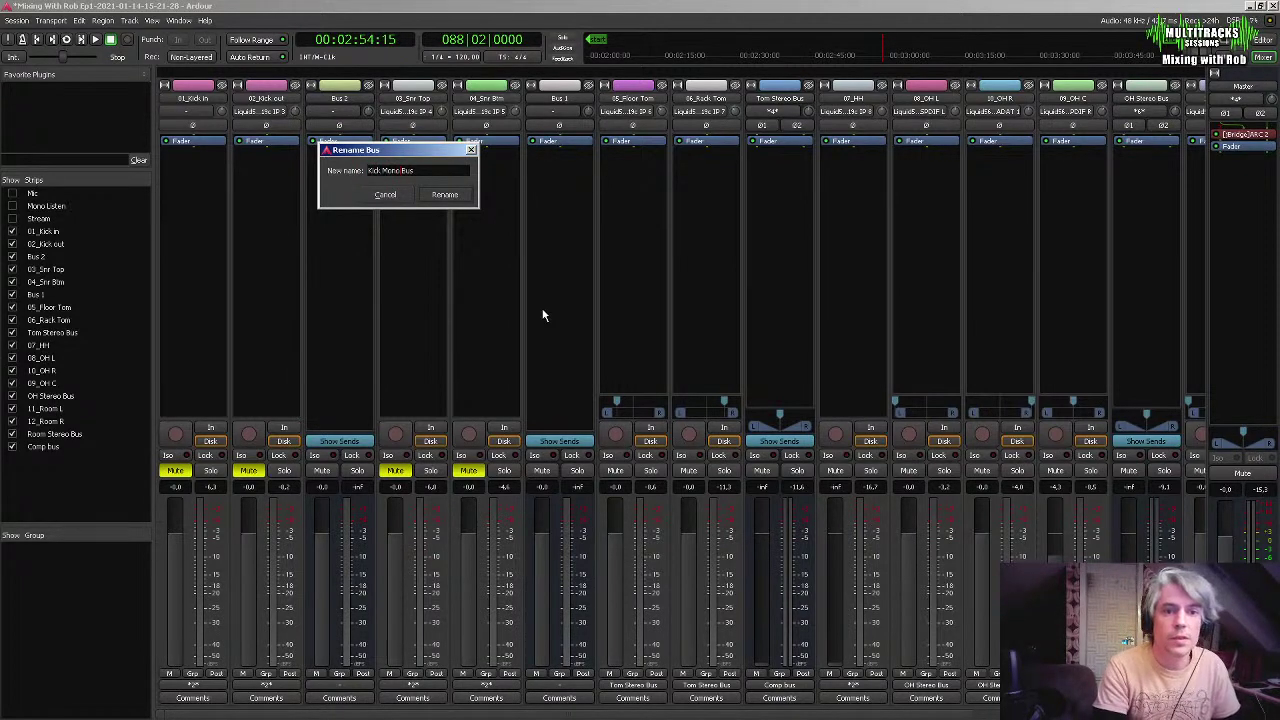
key("Return")
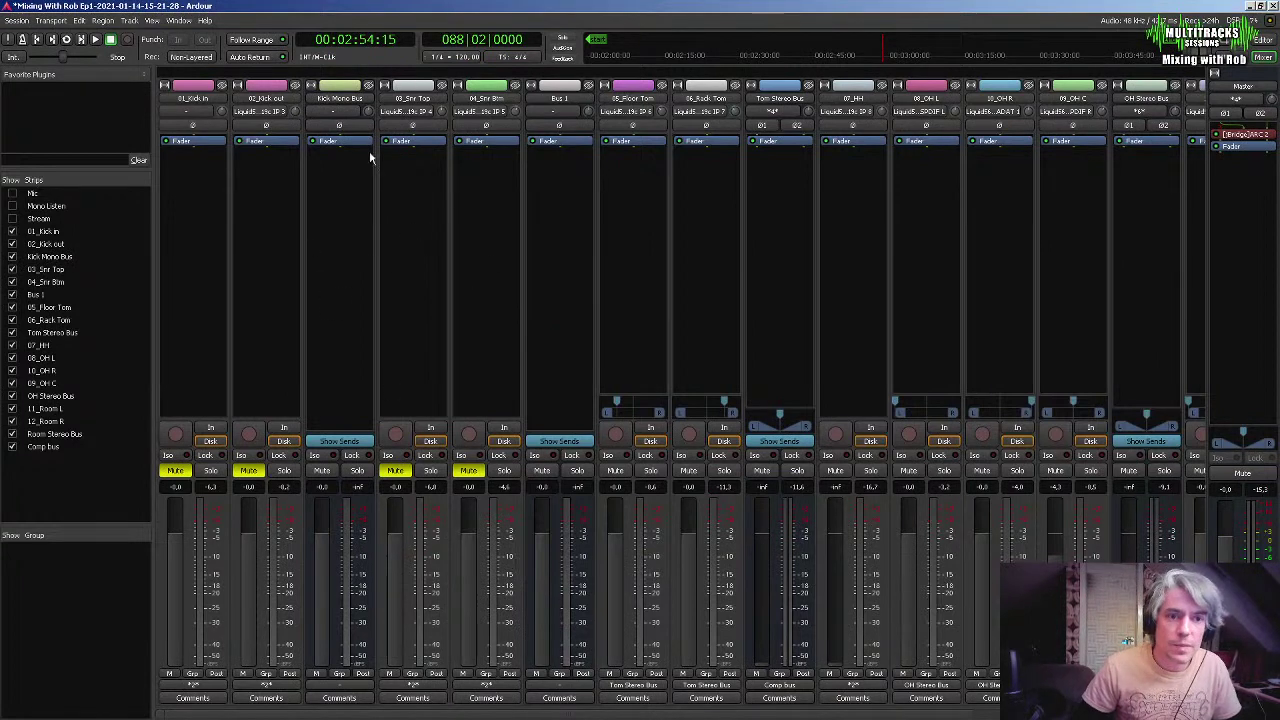
left_click(559, 99)
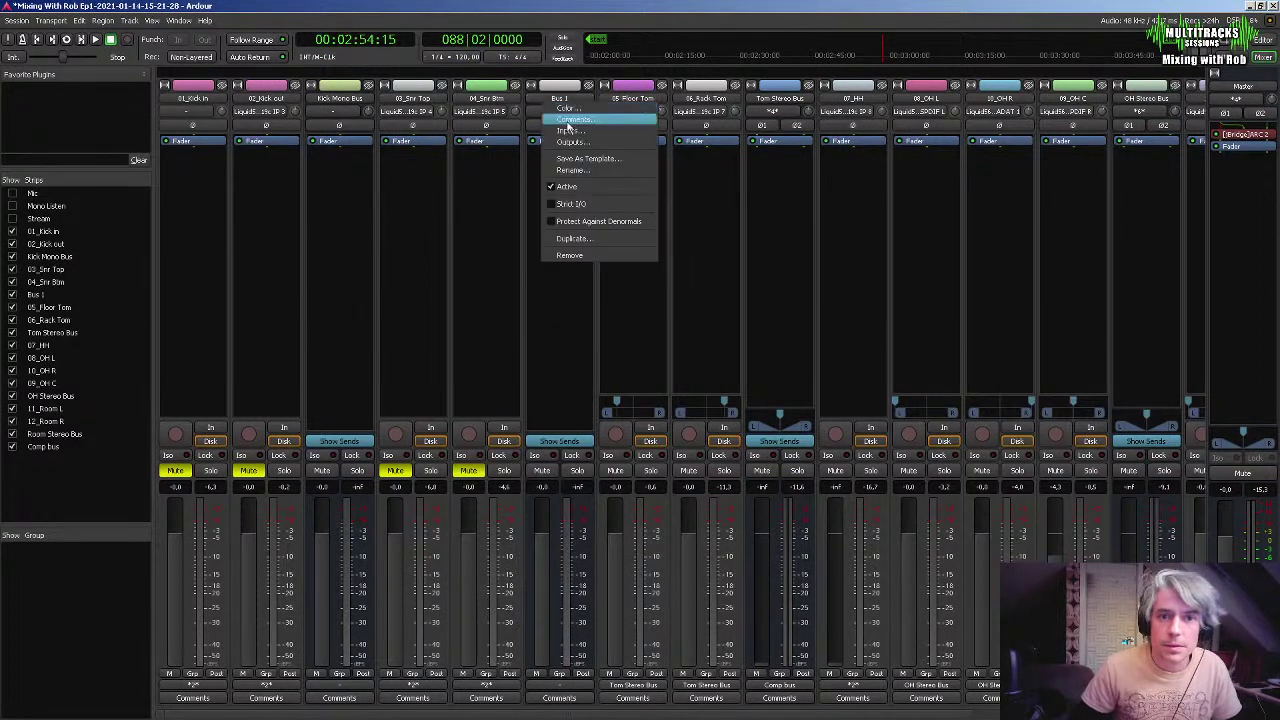
left_click(573, 170)
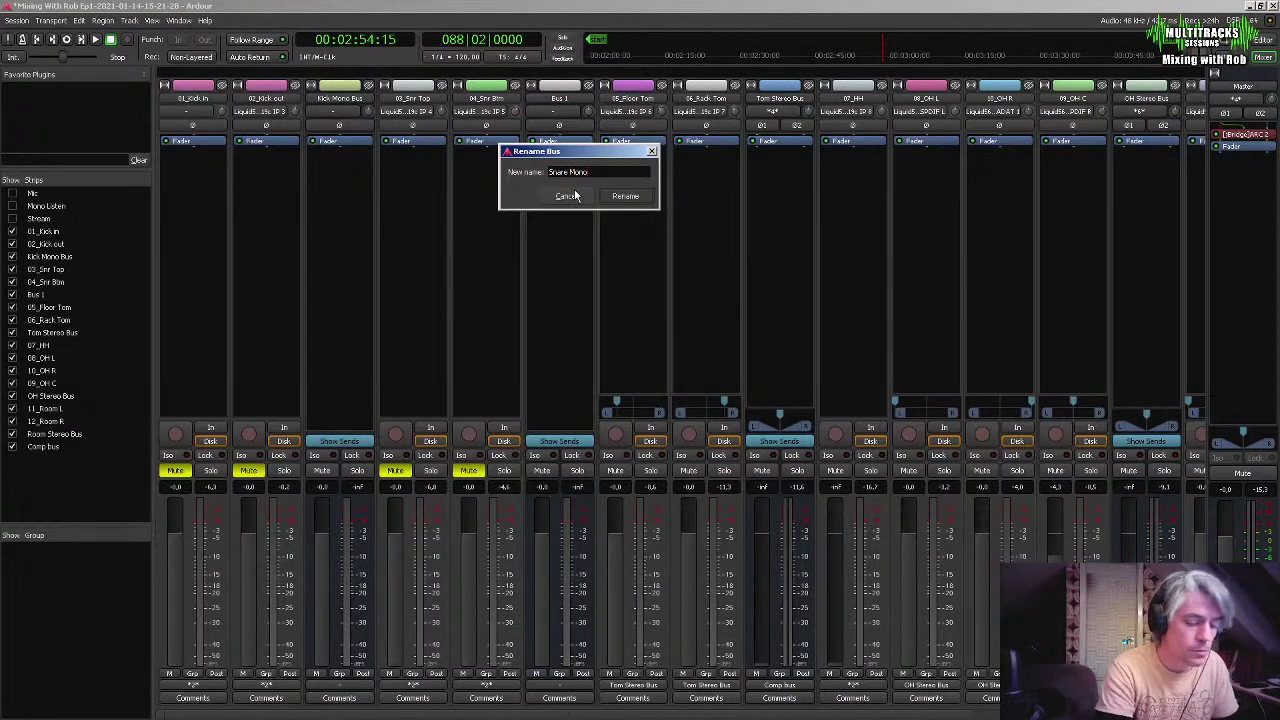
type("Snare Mono Bus")
key("Return")
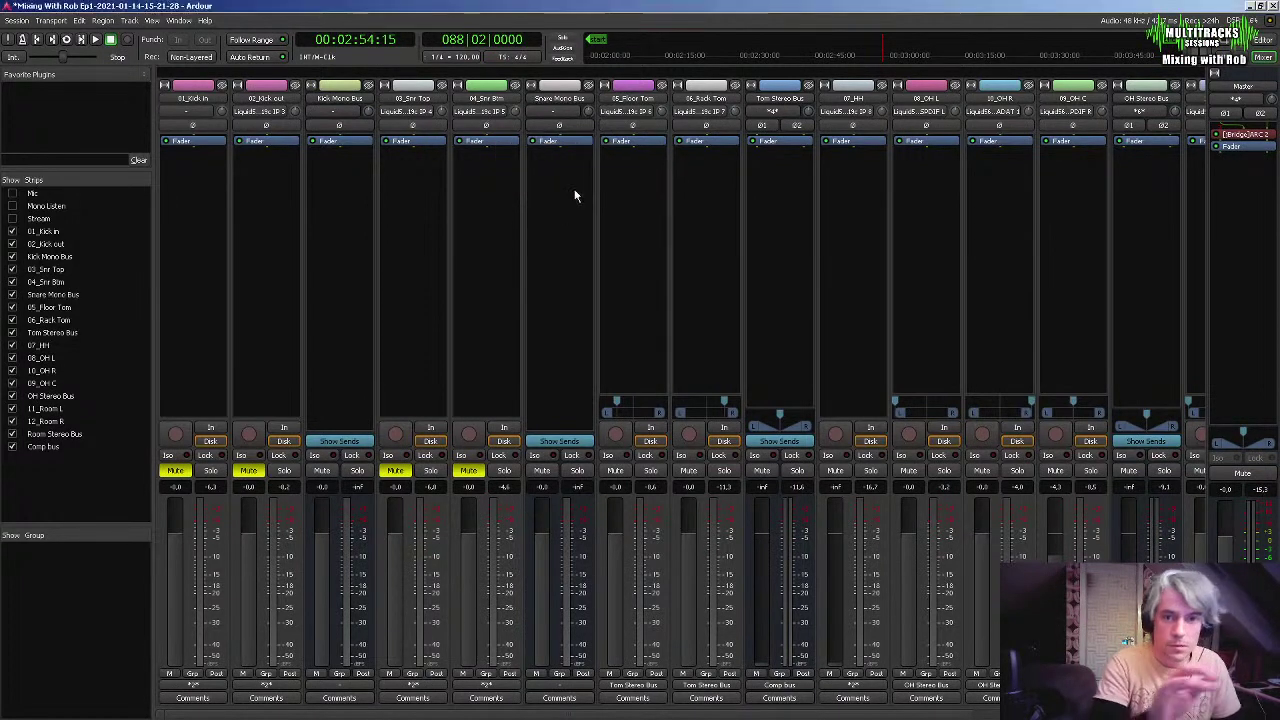
Add a second audio output port to both the Kick Mono Bus and the Snare Mono Bus in the Audio Connection Manager
left_click(550, 687)
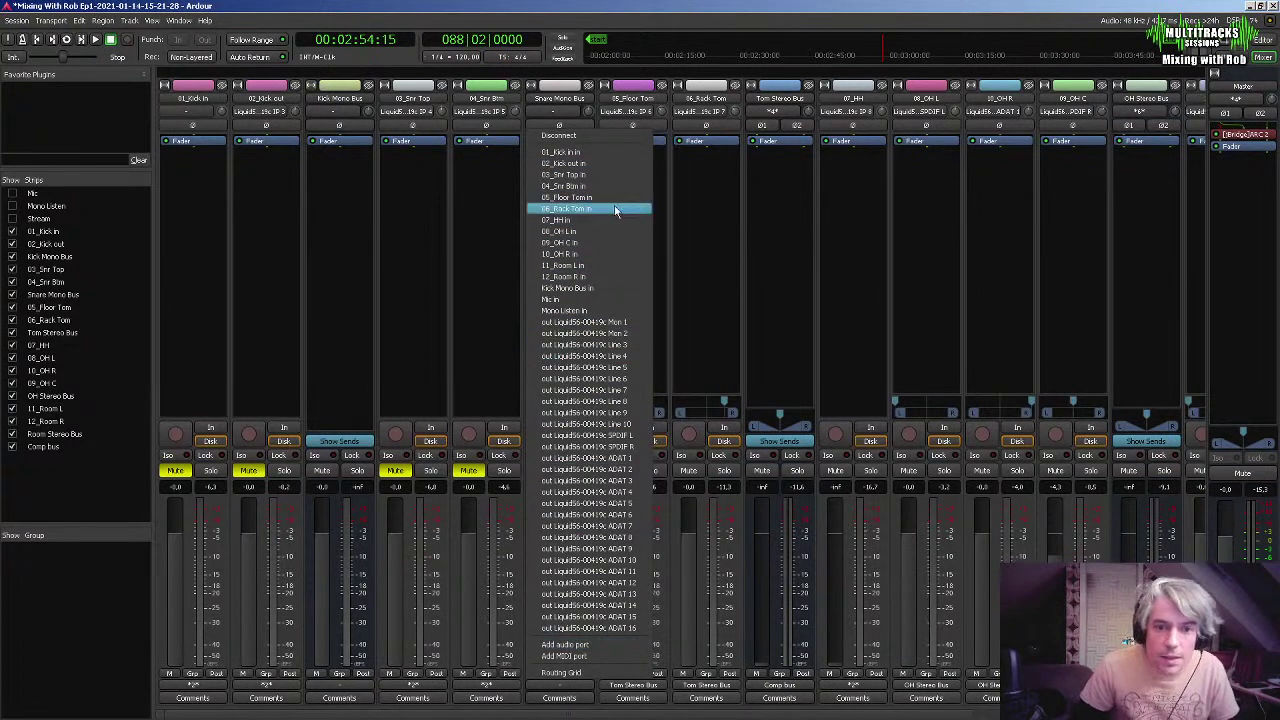
left_click(463, 12)
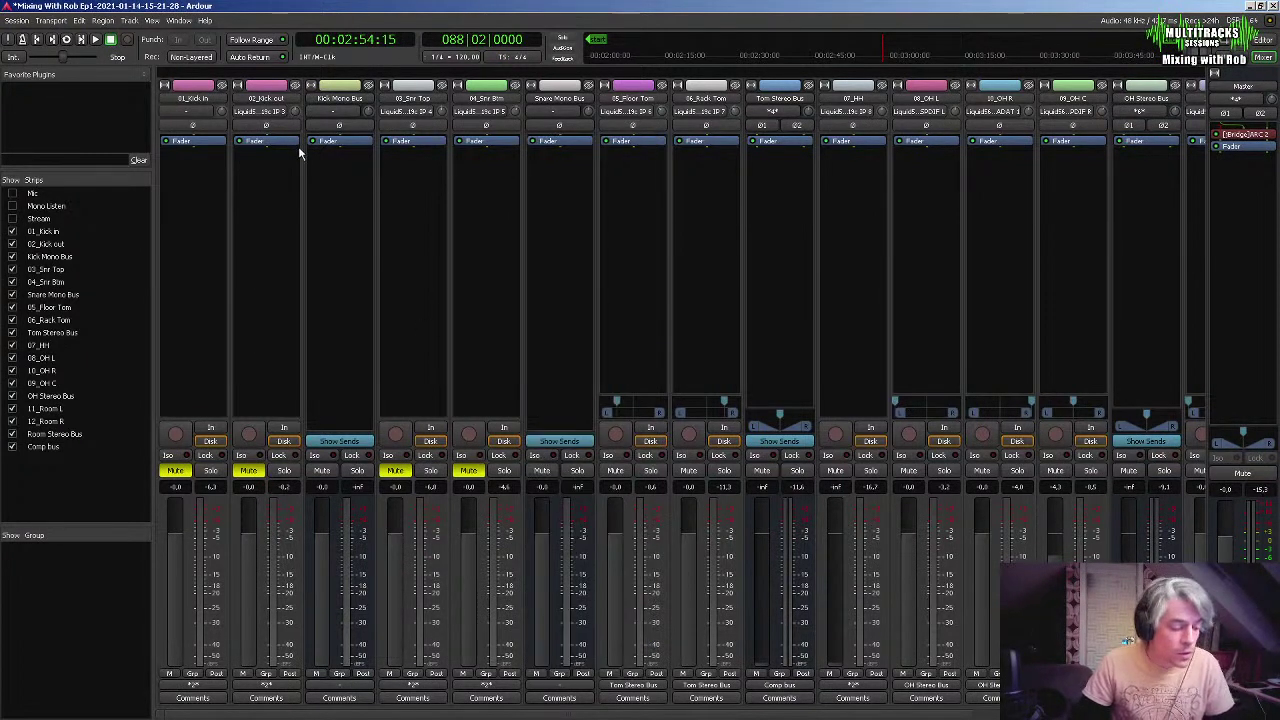
key("alt+p")
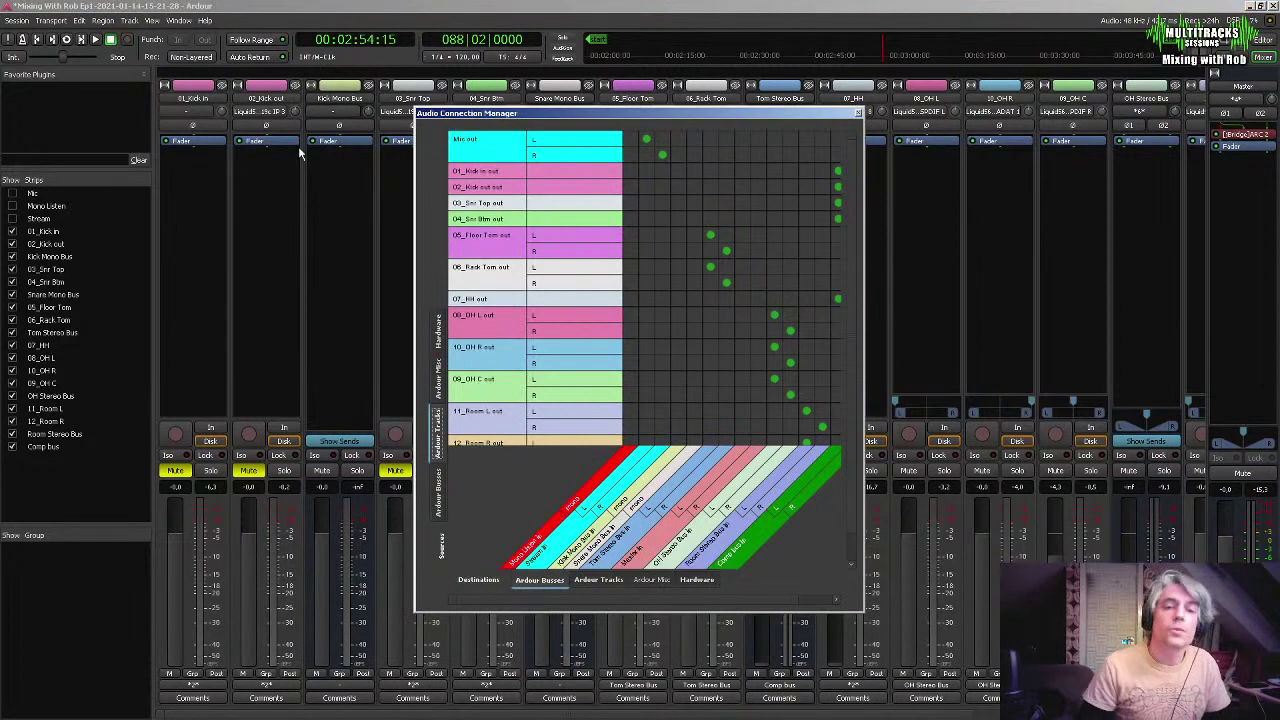
left_click(439, 502)
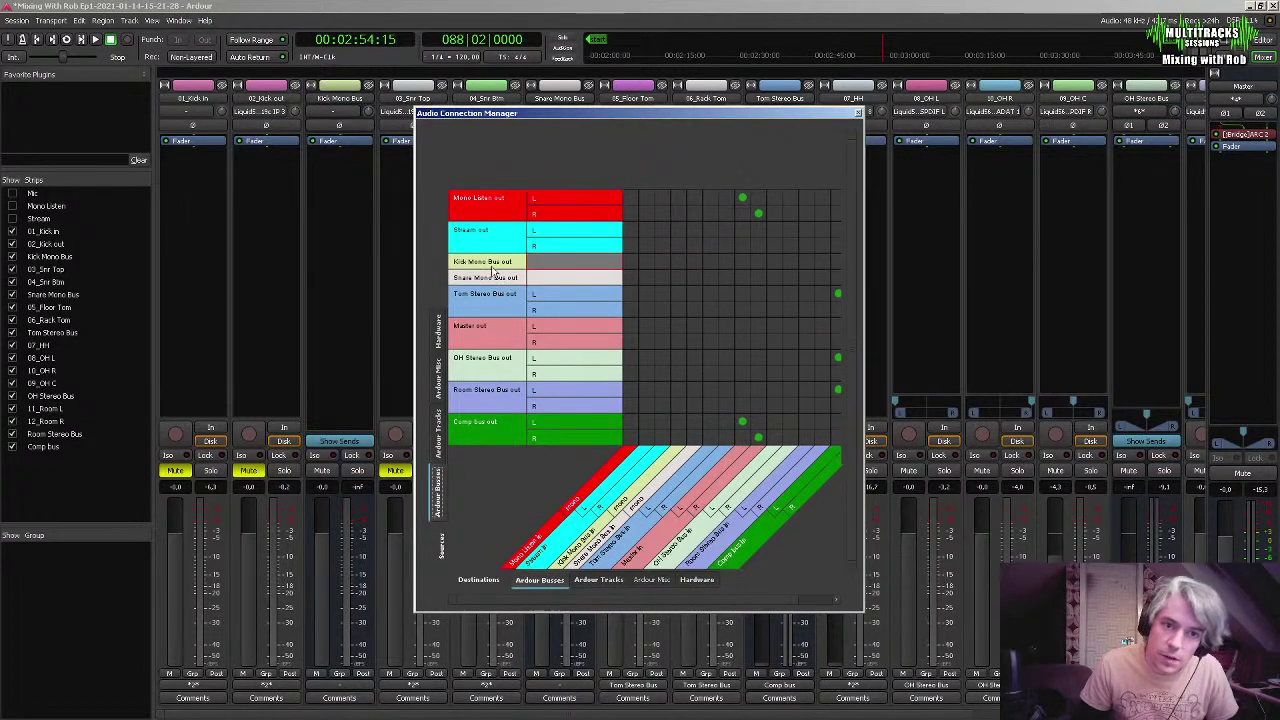
right_click(558, 264)
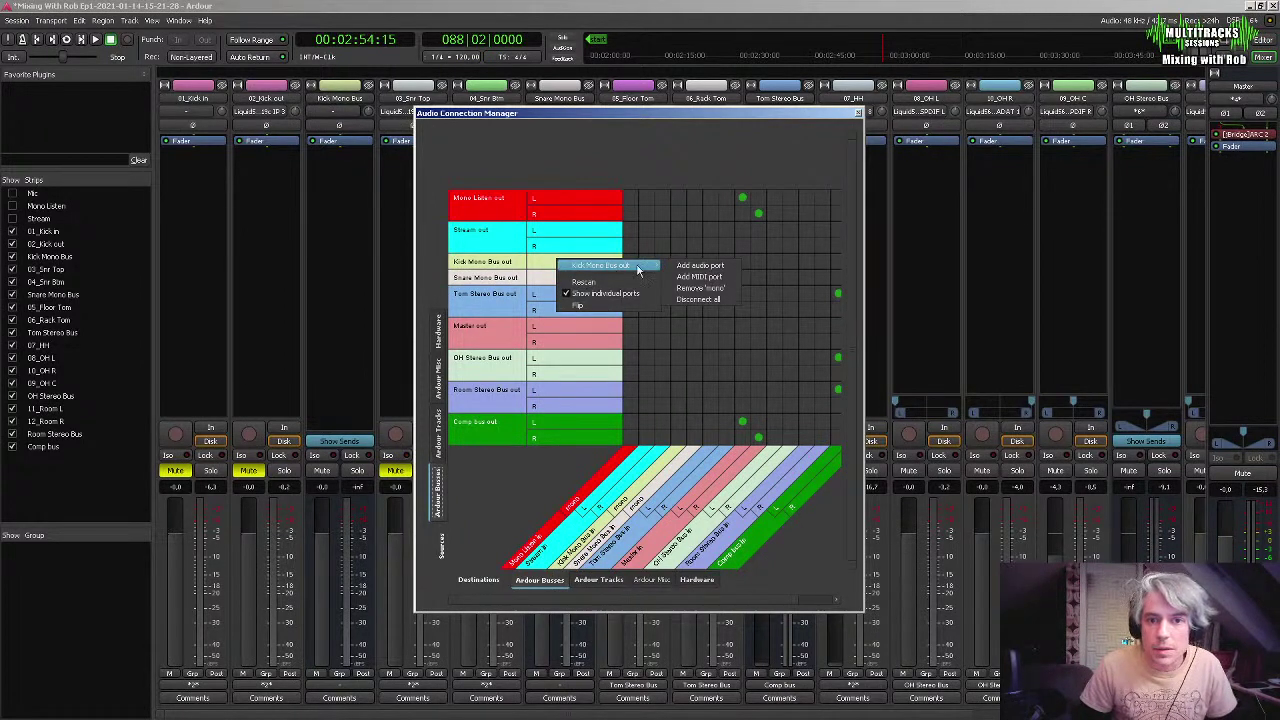
left_click(698, 265)
right_click(556, 277)
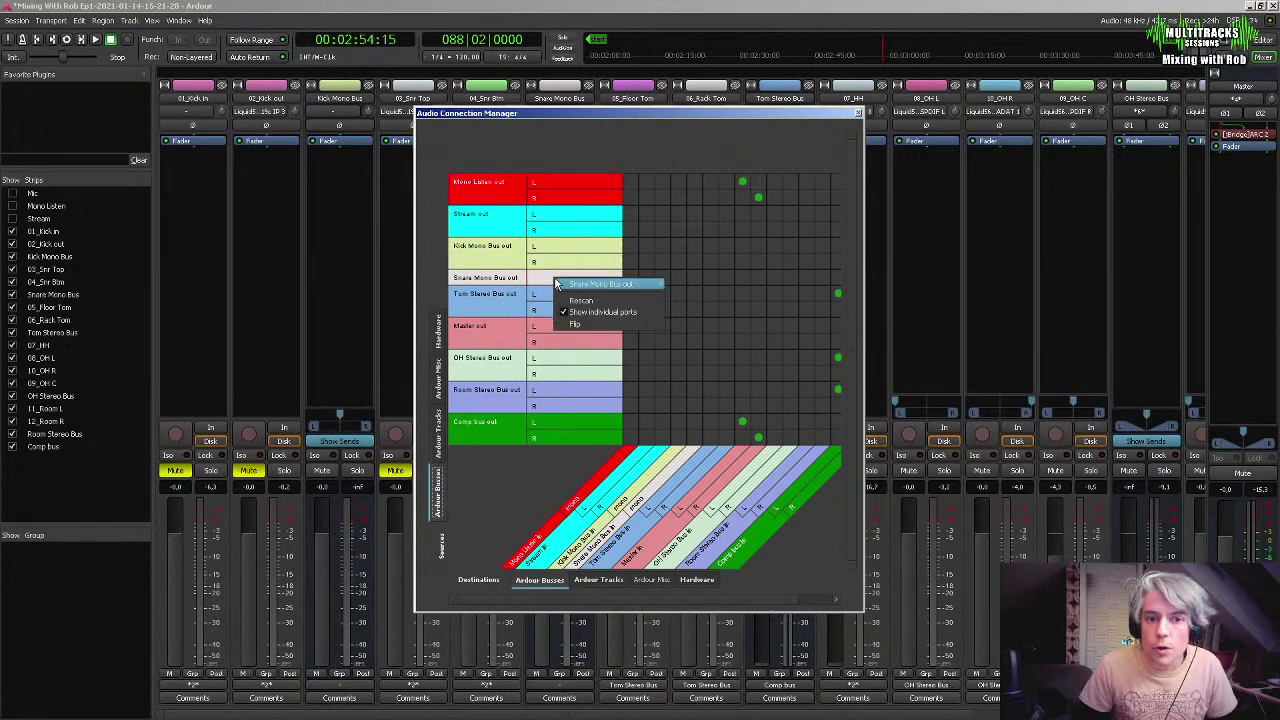
left_click(714, 284)
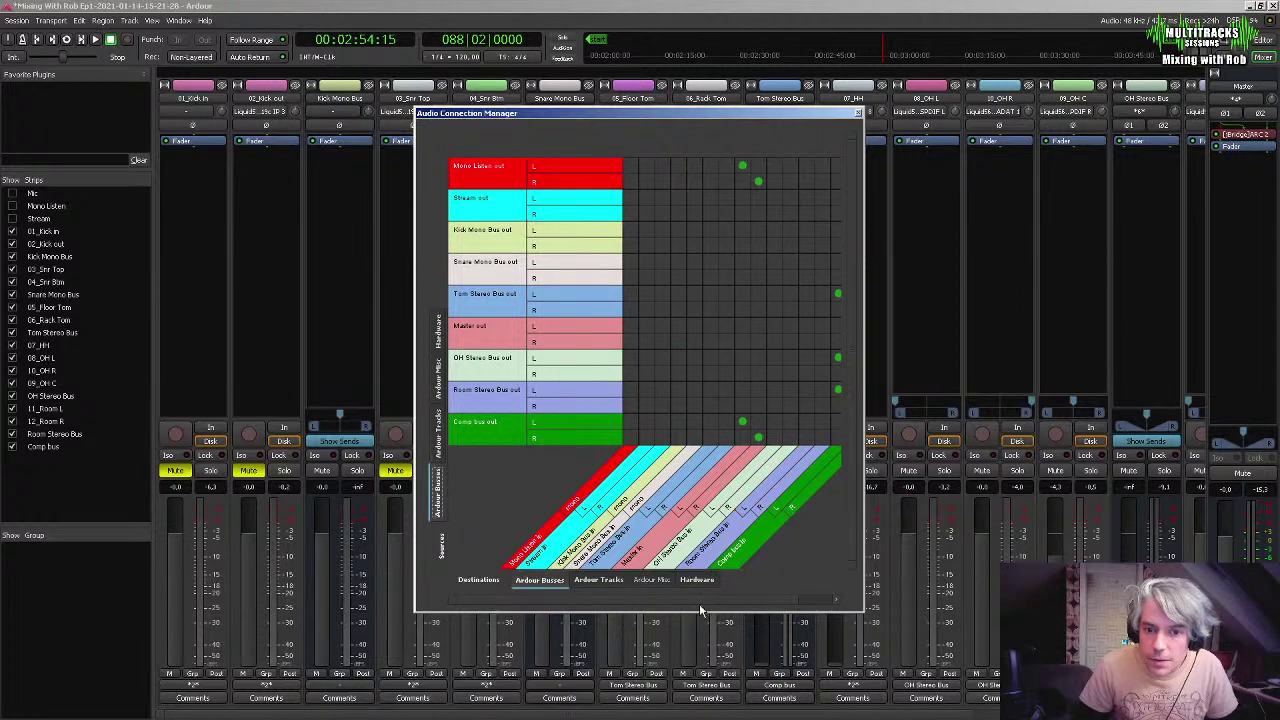
Route the stereo outputs of the Kick Mono Bus and the Snare Mono Bus to the Comp bus input
left_click(867, 611)
left_click_drag(862, 611, 1000, 655)
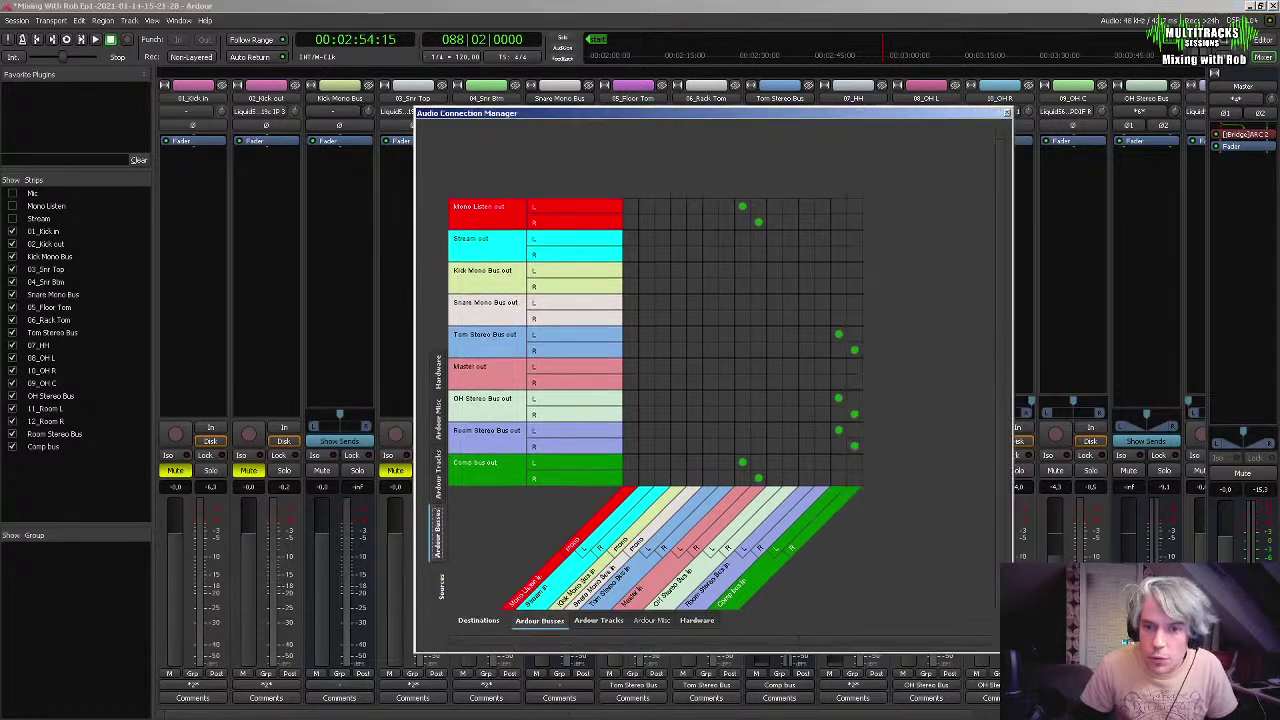
left_click(838, 270)
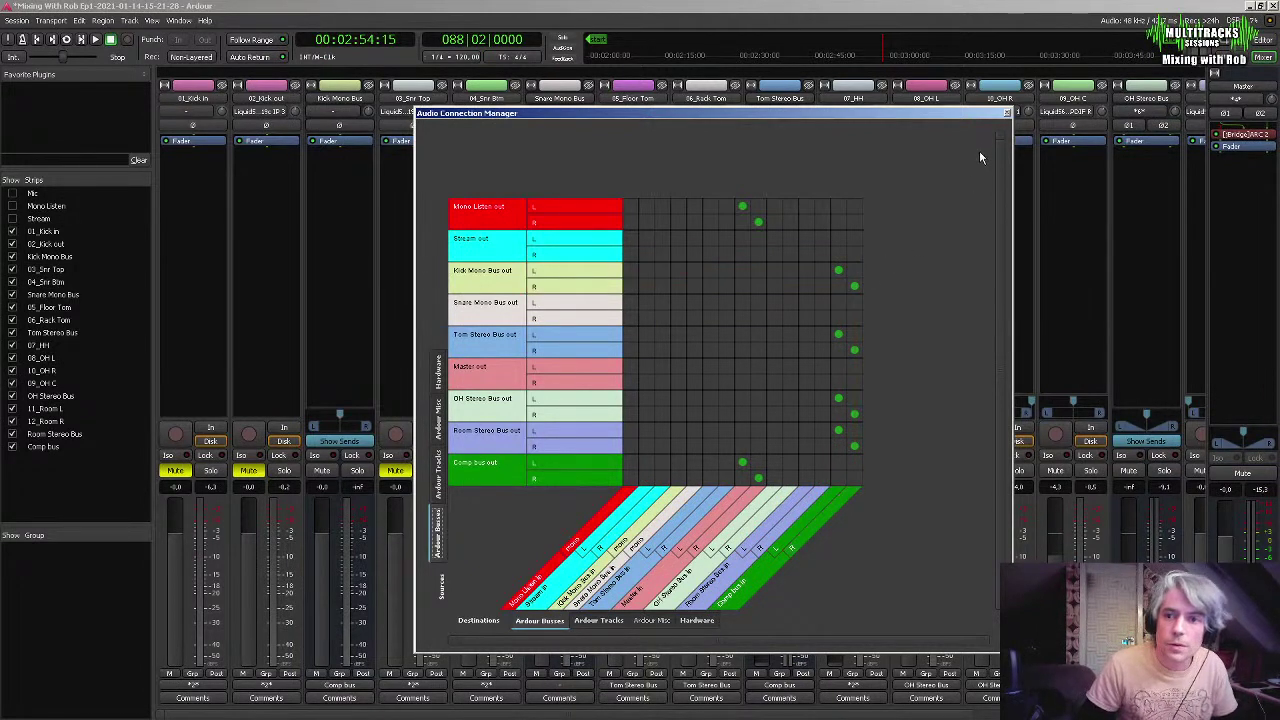
left_click(1007, 114)
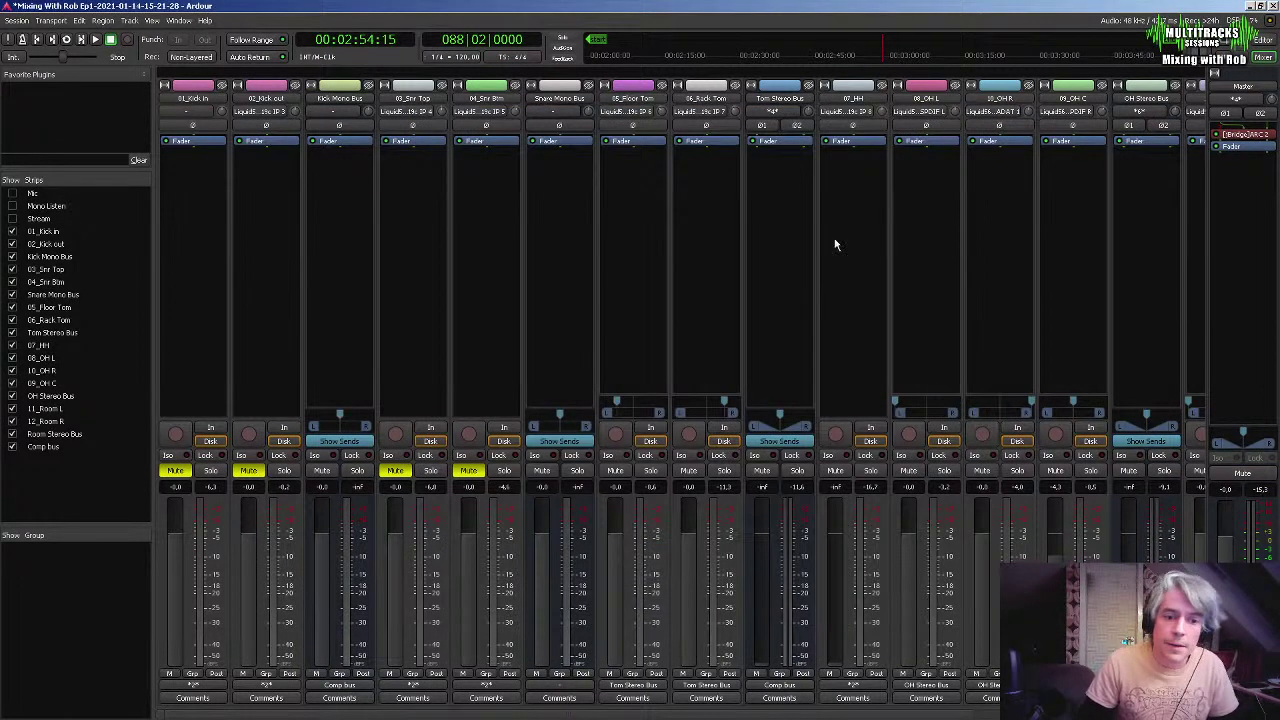
left_click(550, 686)
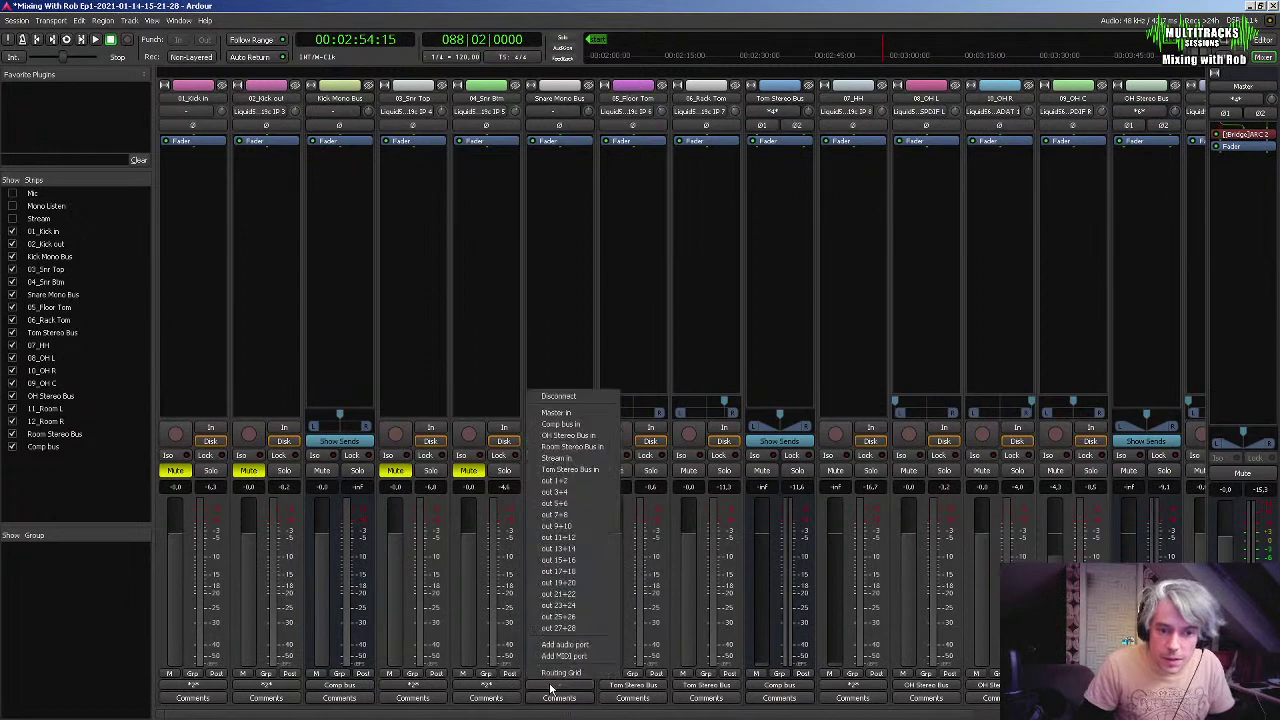
left_click(583, 428)
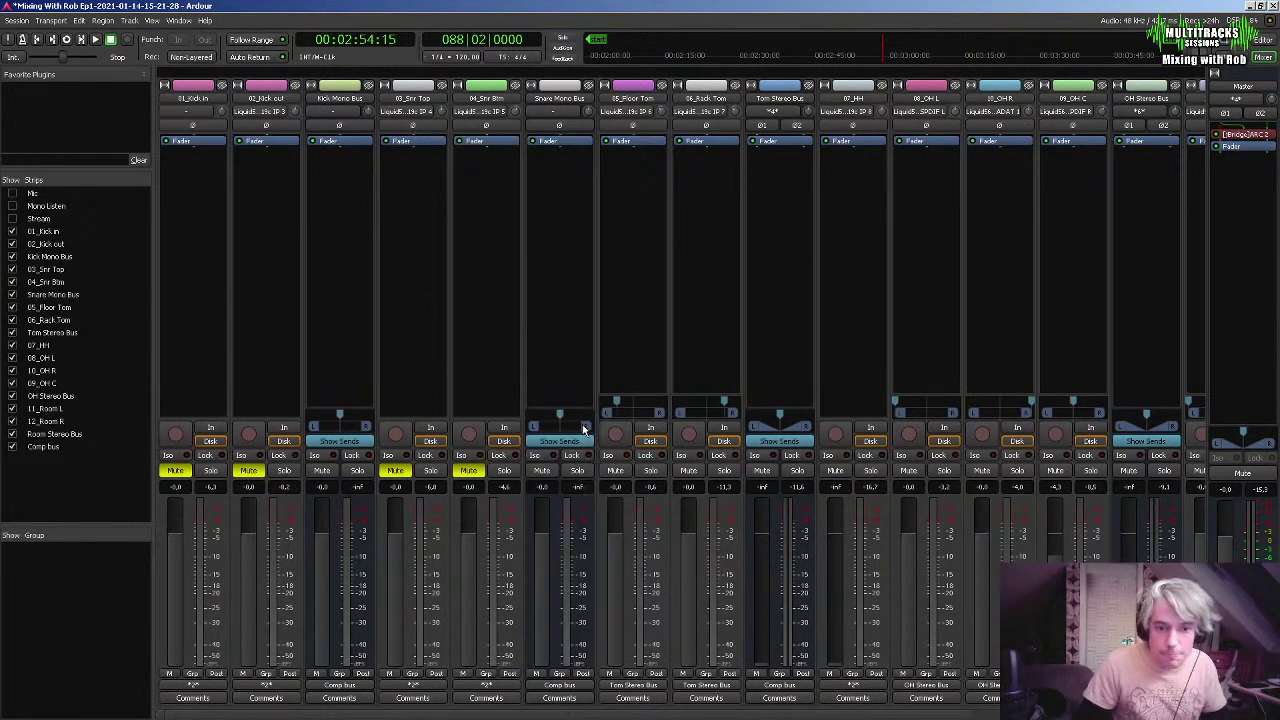
Disconnect the 01_Kick in and 02_Kick out track outputs from both Comp bus inputs in the Audio Connection Manager
left_click(196, 686)
left_click(418, 284)
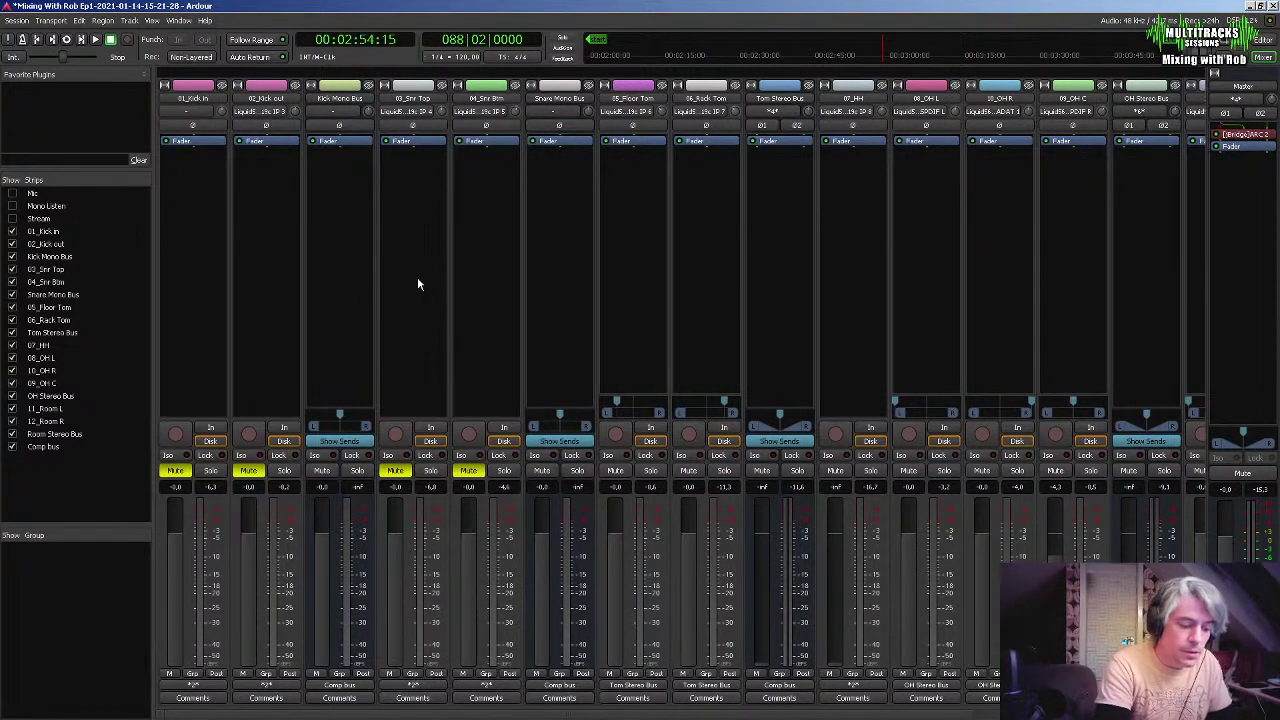
key("alt+p")
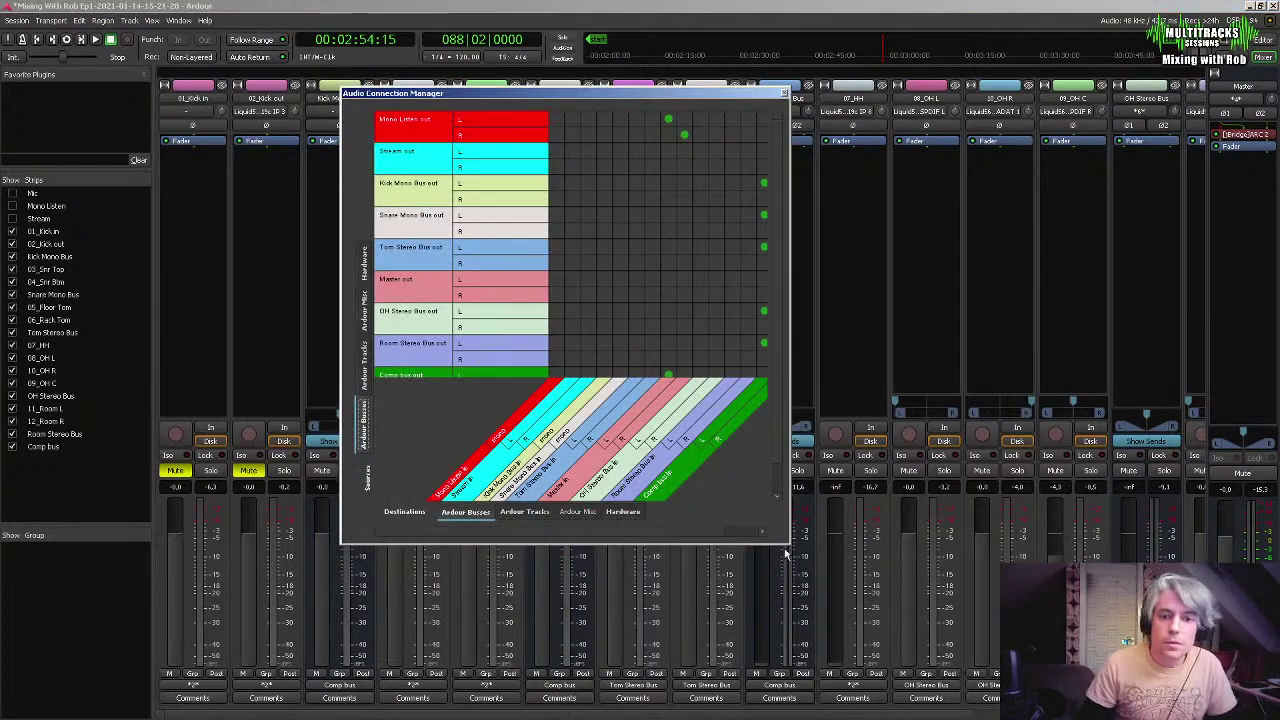
left_click_drag(789, 543, 924, 657)
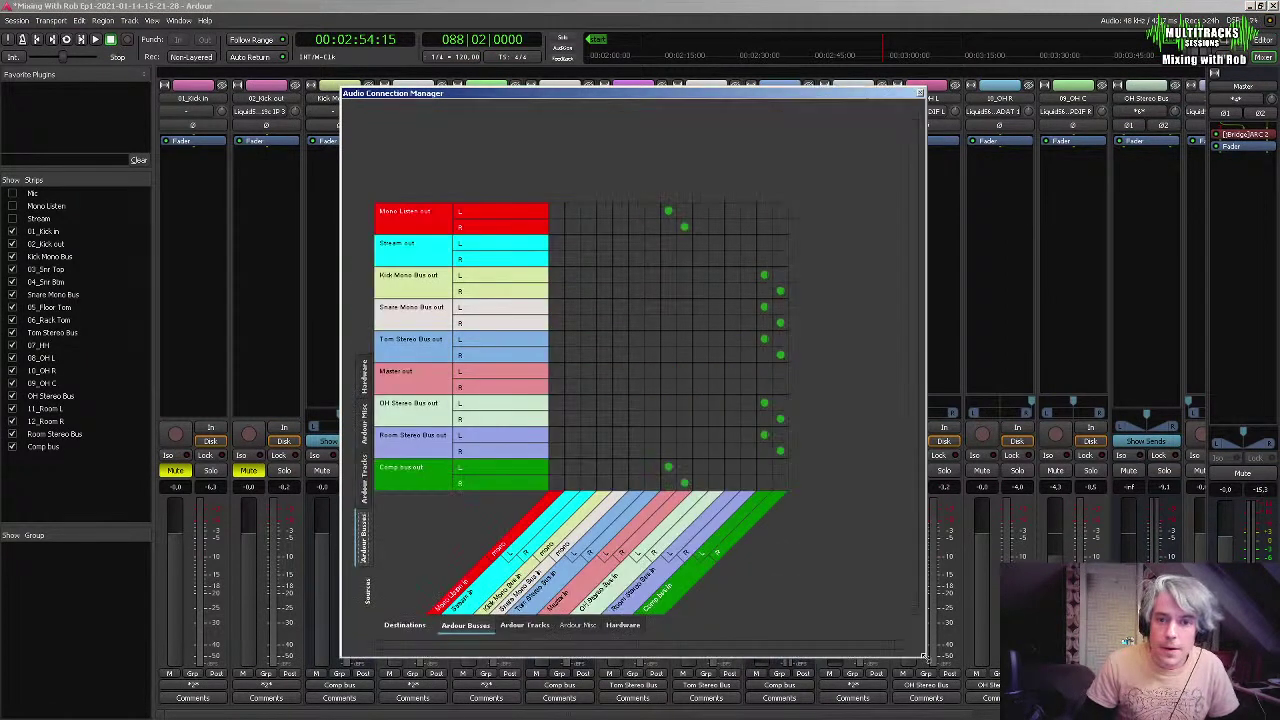
left_click(366, 495)
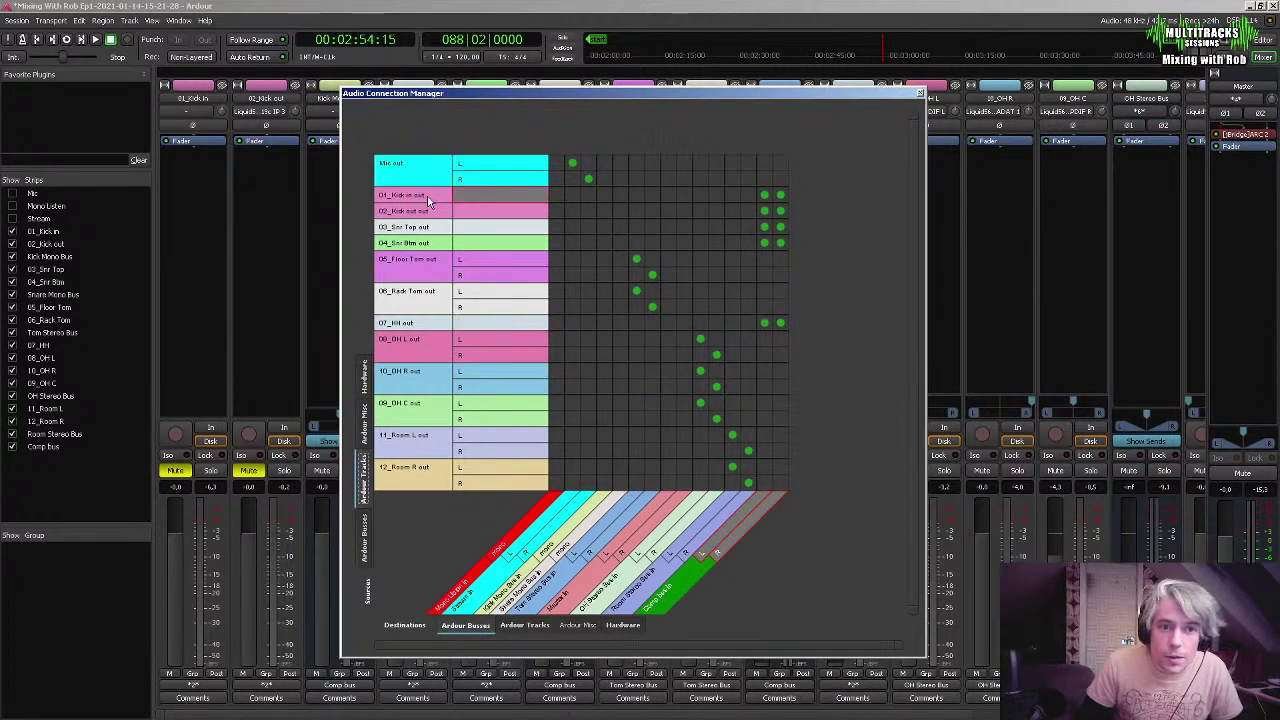
left_click(764, 194)
left_click(780, 194)
left_click(780, 210)
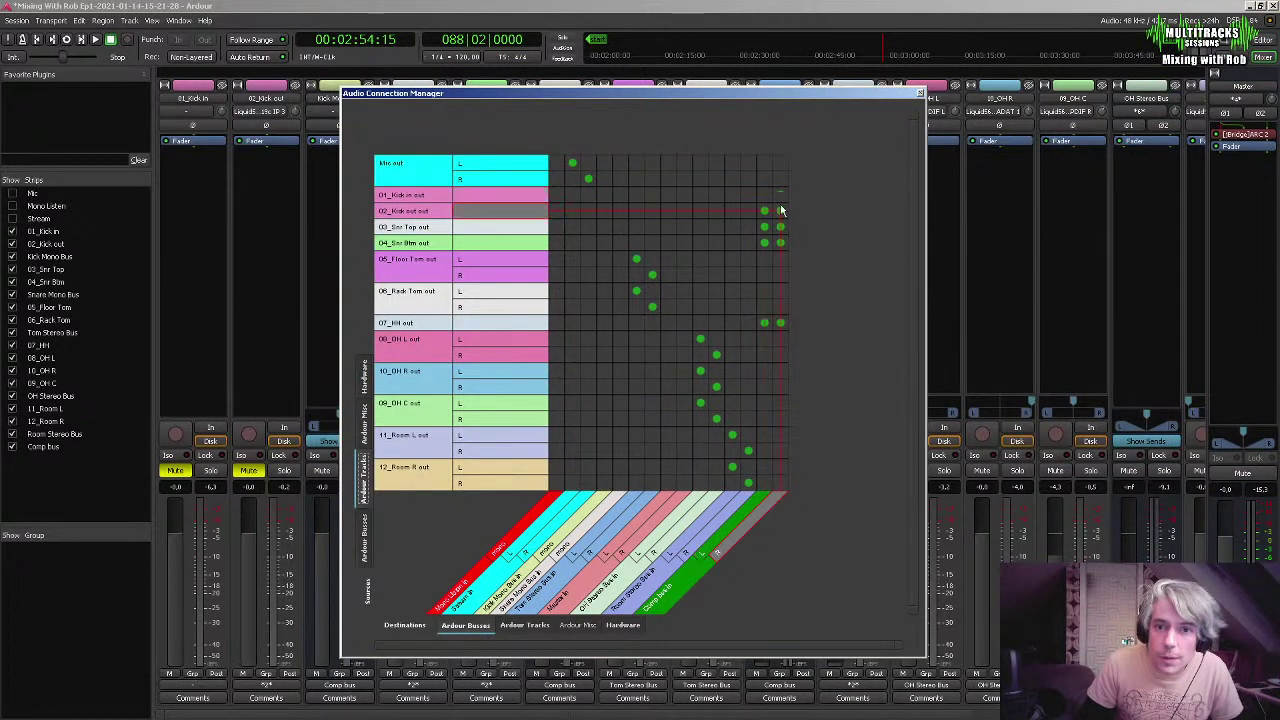
left_click(764, 210)
Disconnect the 03_Snr Top and 04_Snr Btm track outputs from both Comp bus inputs and close the Audio Connection Manager
left_click(764, 226)
left_click(780, 226)
left_click(780, 242)
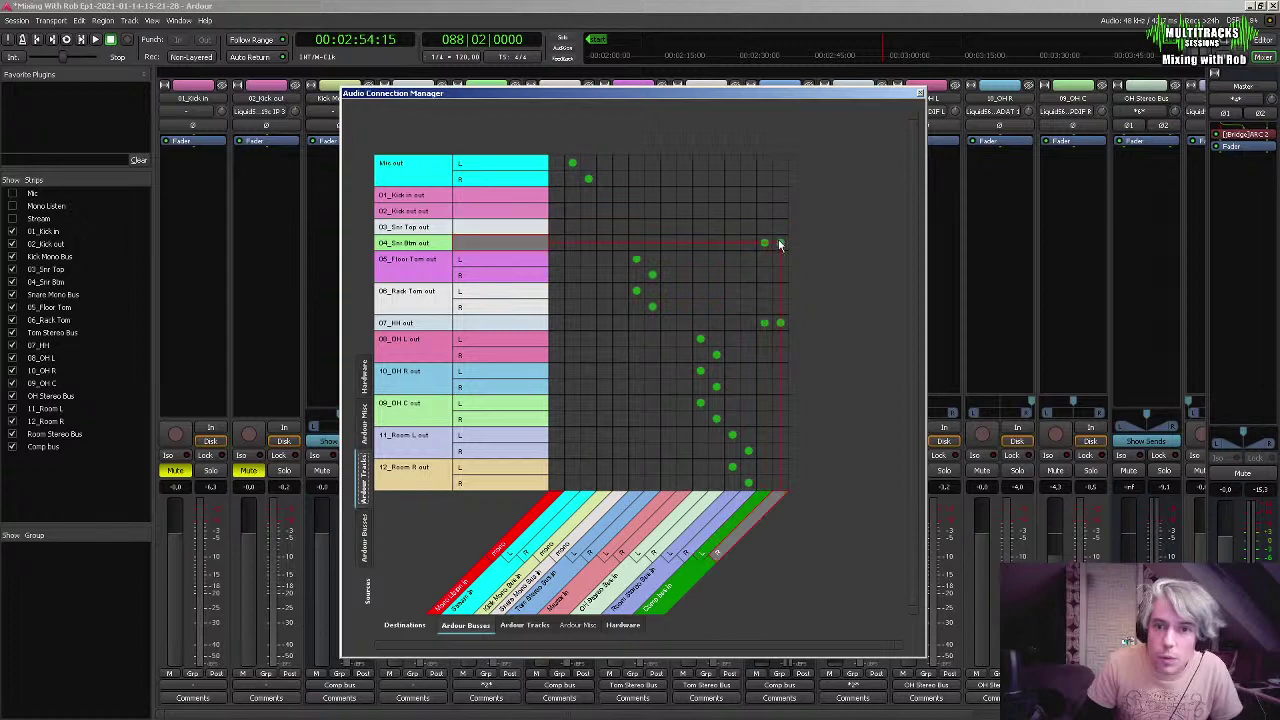
left_click(764, 242)
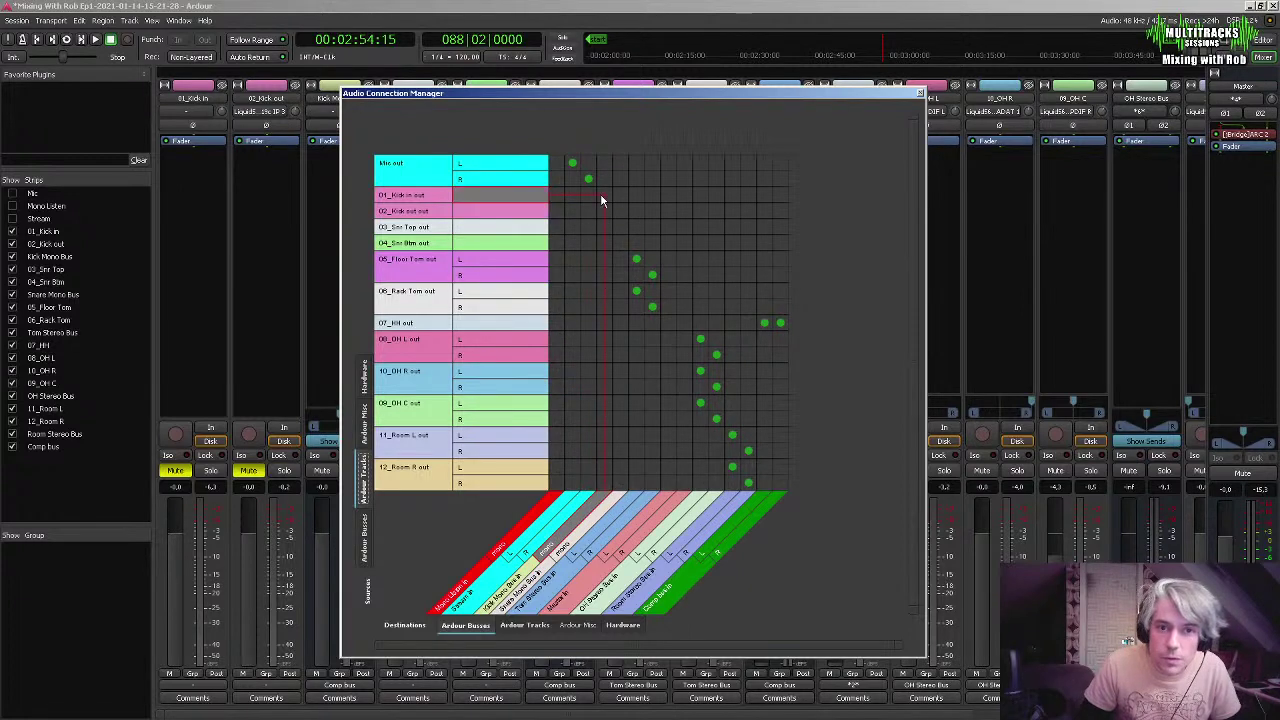
left_click(920, 93)
Route the outputs of 01_Kick in and 02_Kick out to the Kick Mono Bus input
left_click(203, 685)
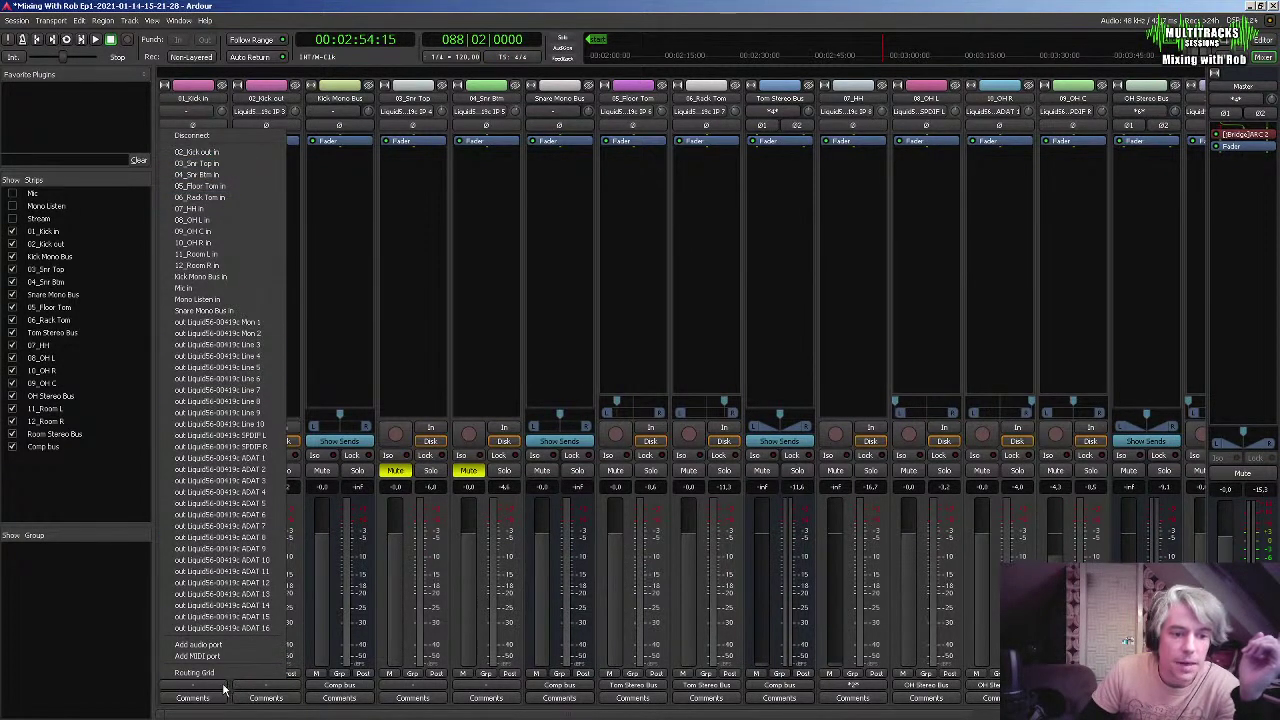
left_click(228, 279)
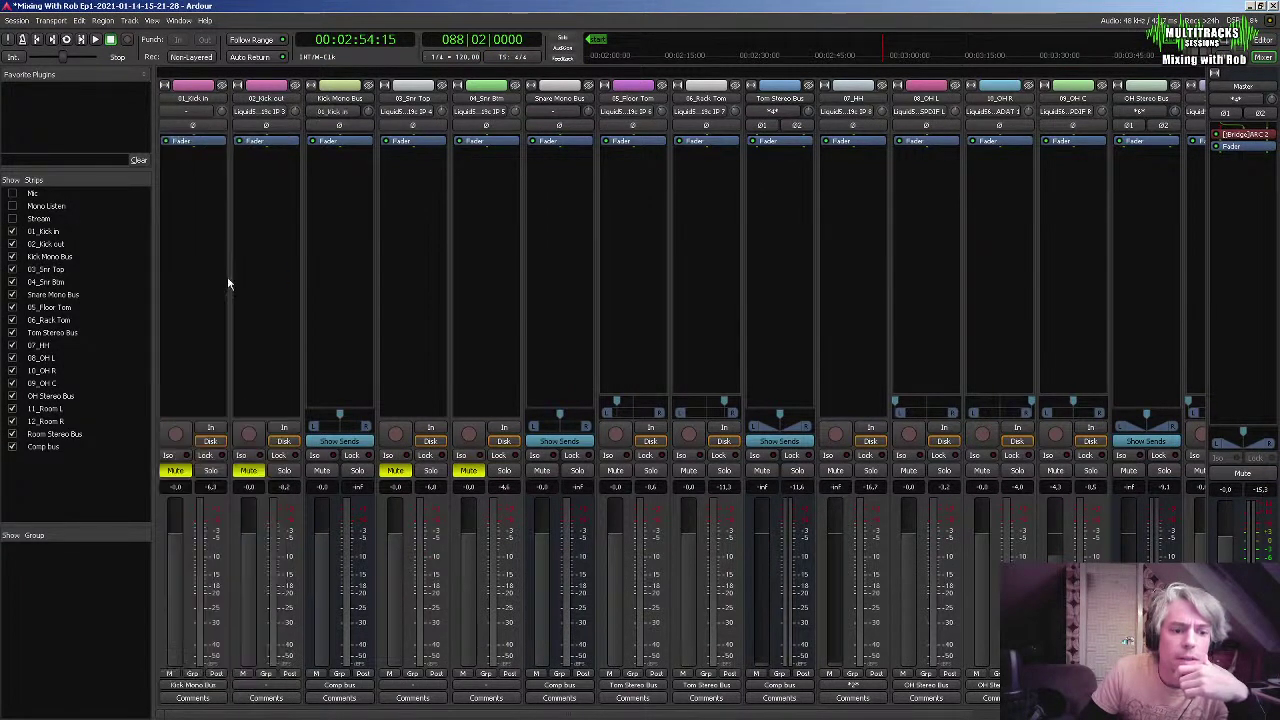
left_click(240, 680)
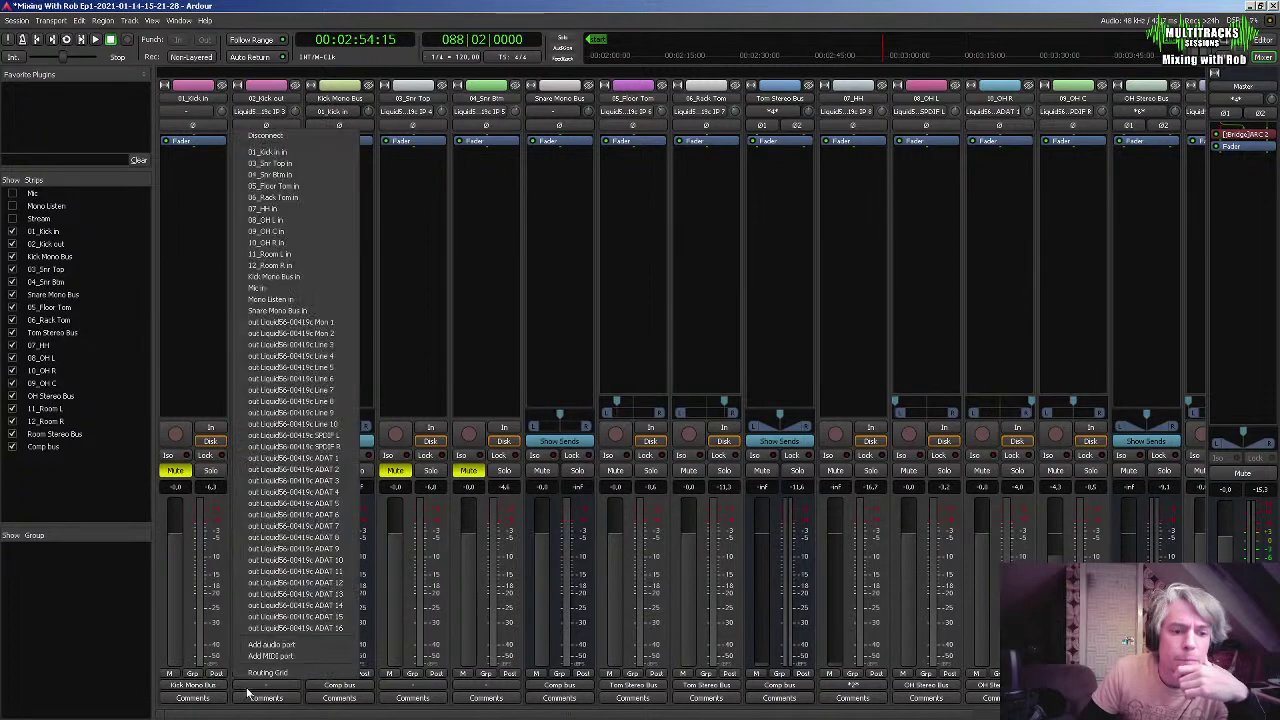
left_click(318, 275)
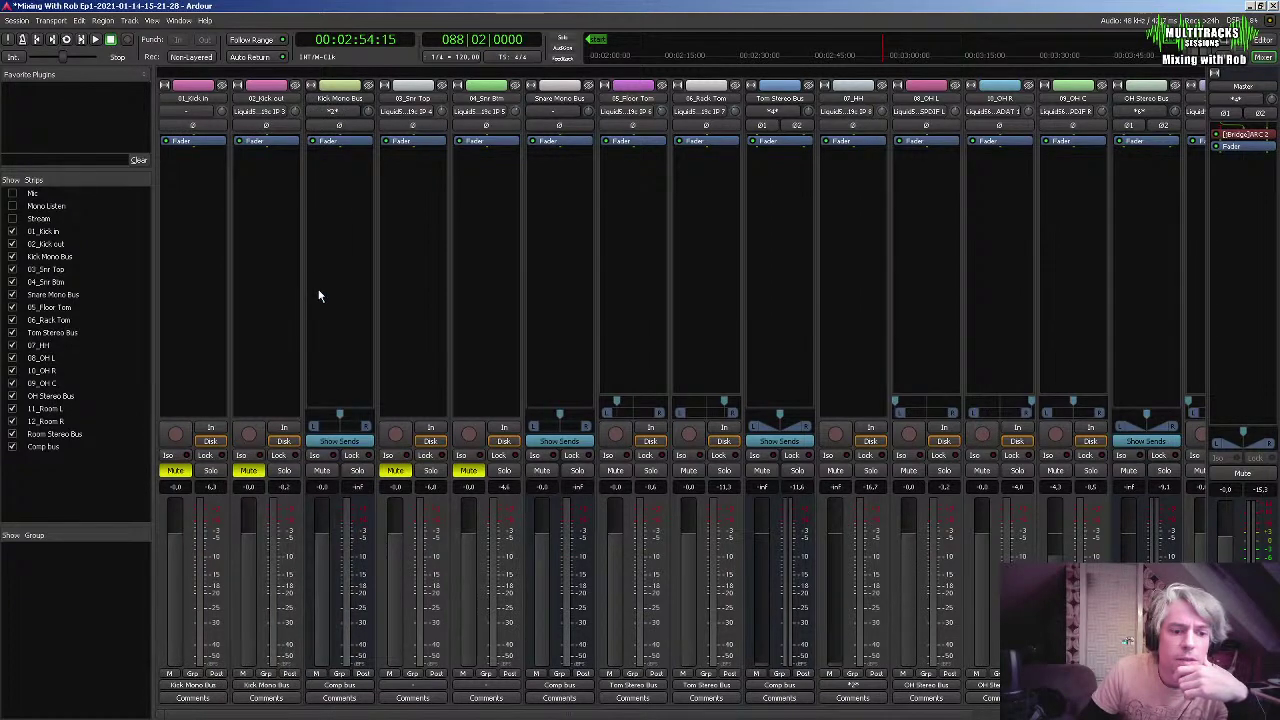
Route the outputs of 03_Snr Top and 04_Snr Btm to the Snare Mono Bus input
left_click(415, 686)
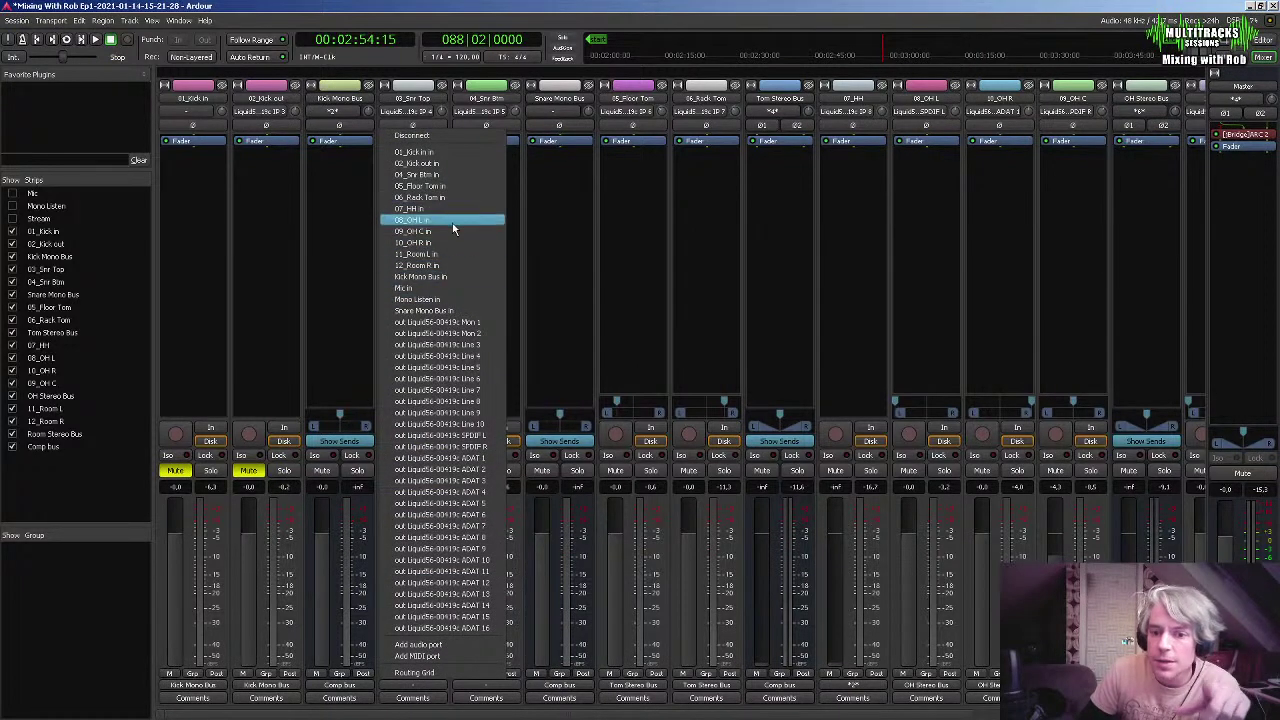
left_click(785, 688)
left_click(784, 688)
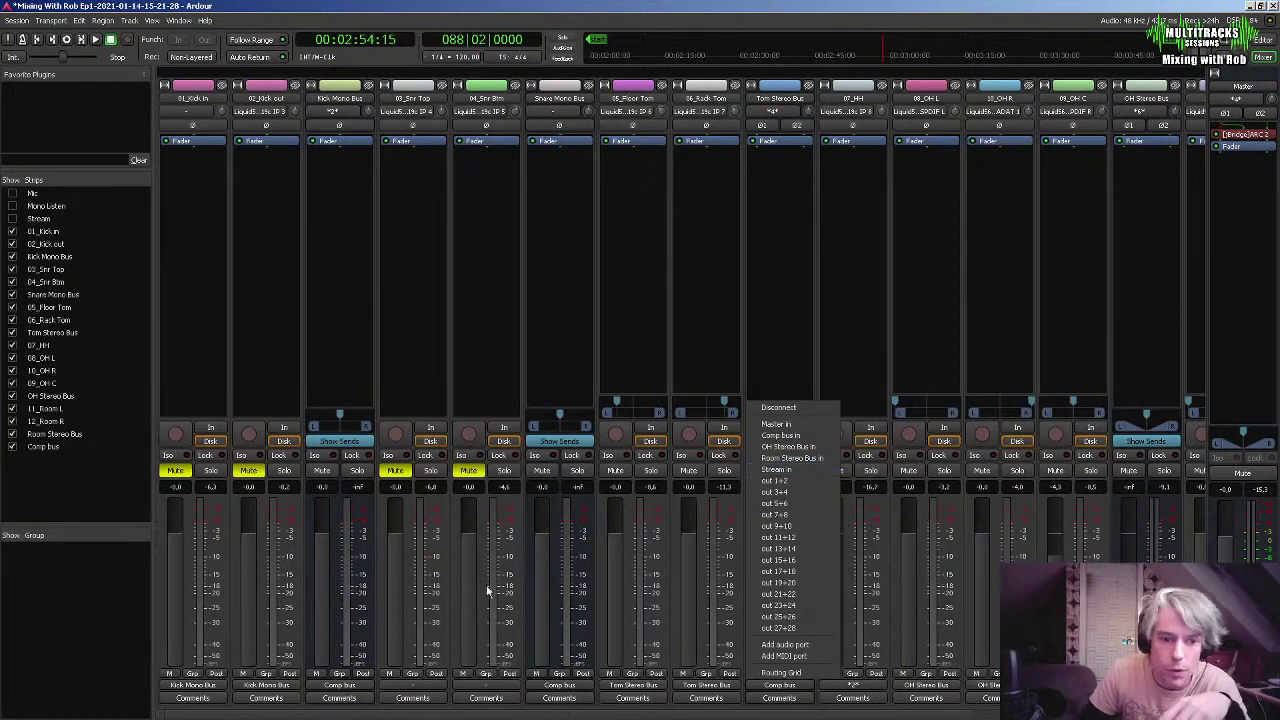
left_click(424, 690)
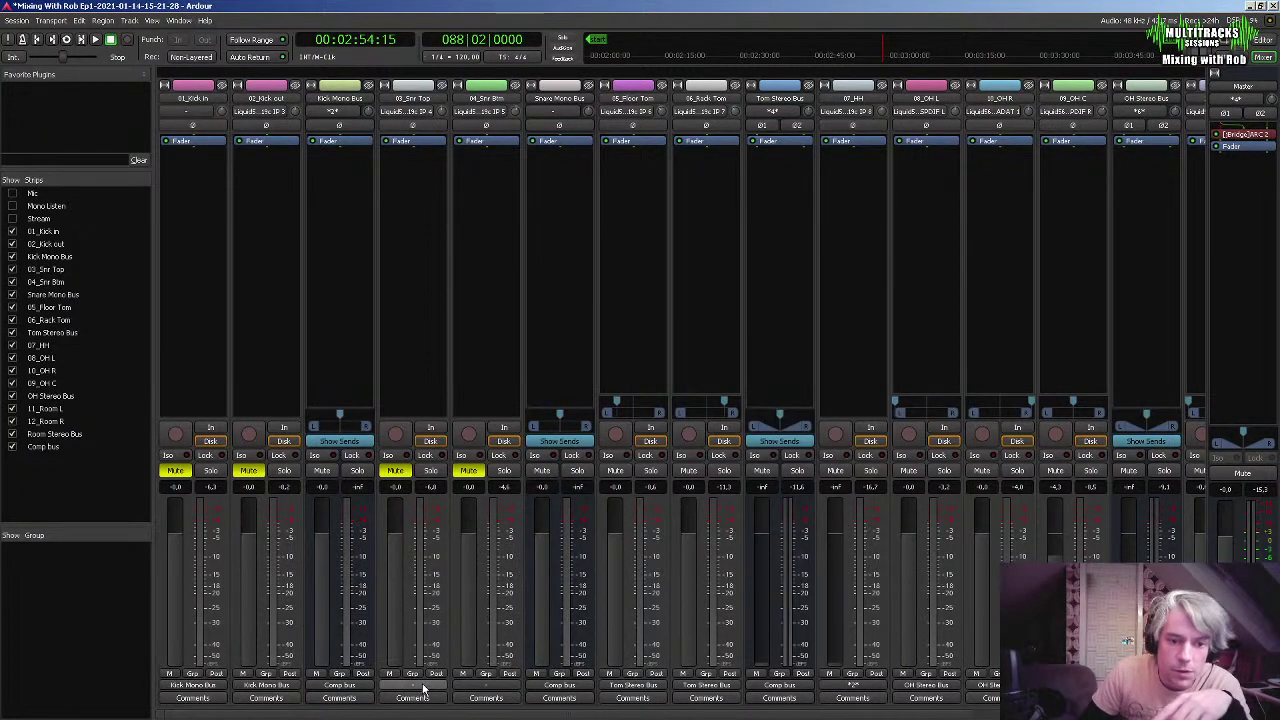
left_click(424, 690)
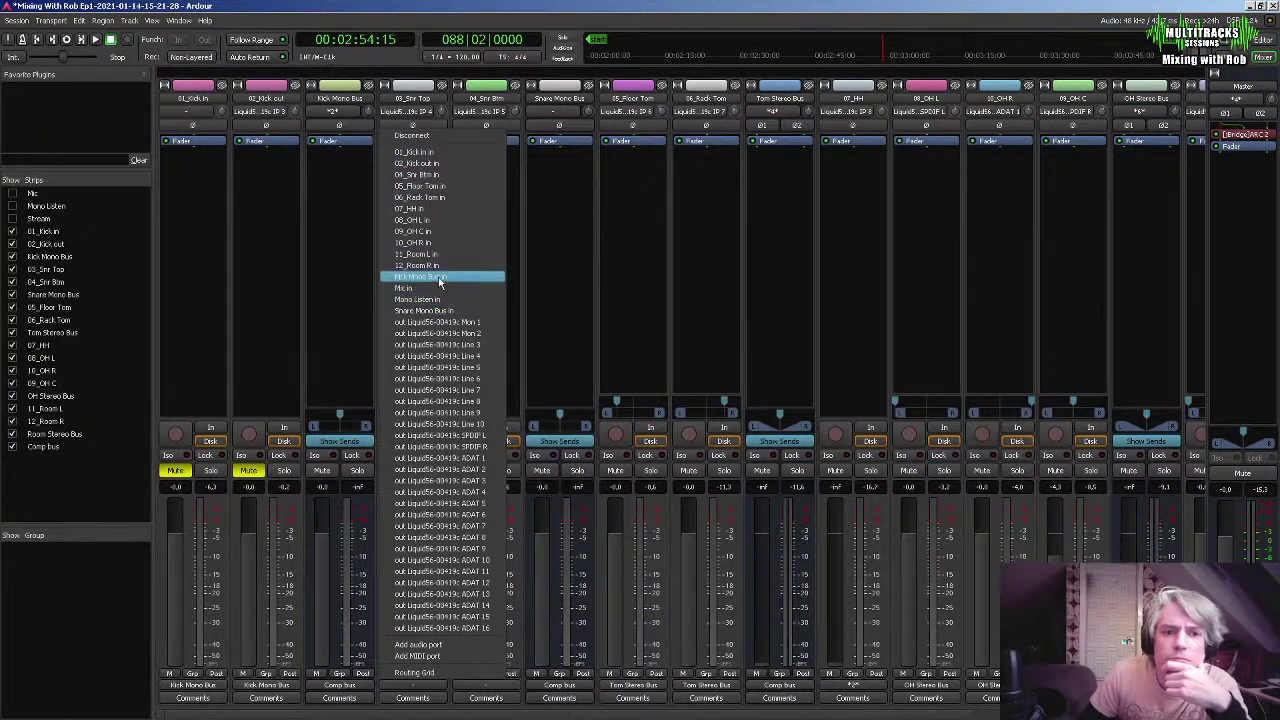
left_click(437, 310)
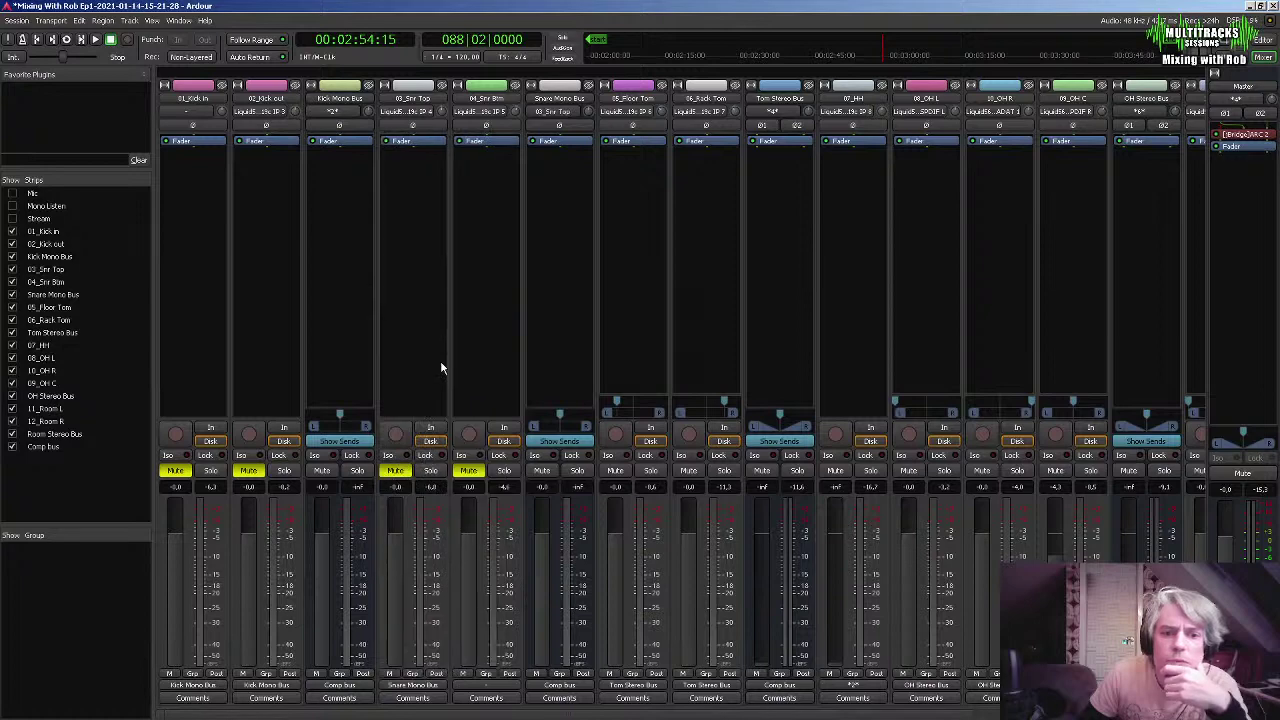
left_click(486, 686)
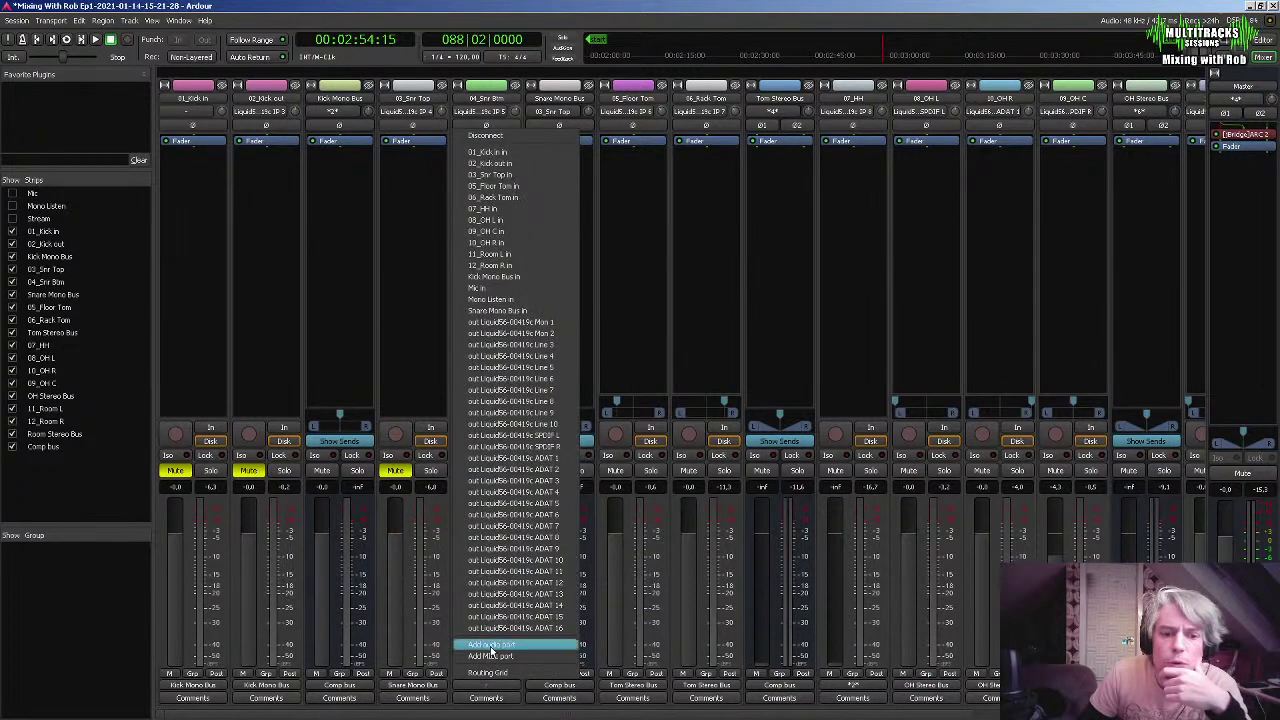
left_click(522, 316)
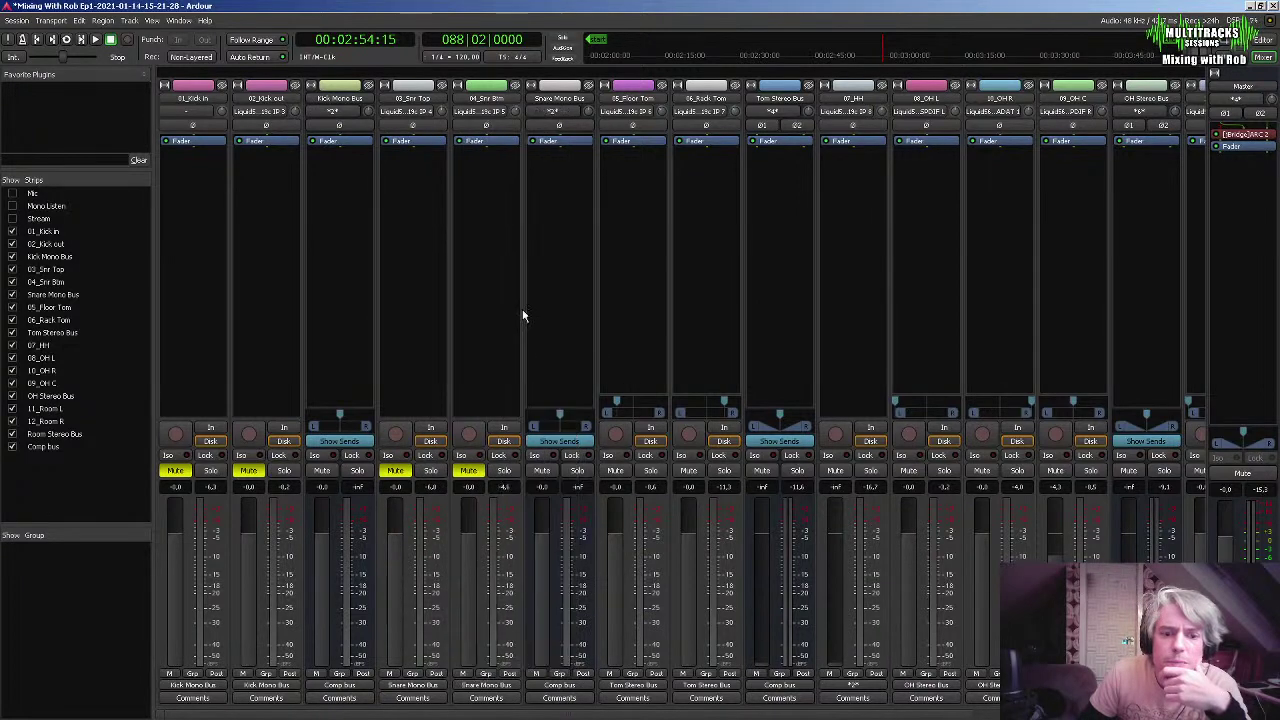
Unmute 03_Snr Top and 04_Snr Btm, start playback and lower the Snare Mono Bus fader to -inf
left_click(395, 471)
left_click(468, 471)
key("space")
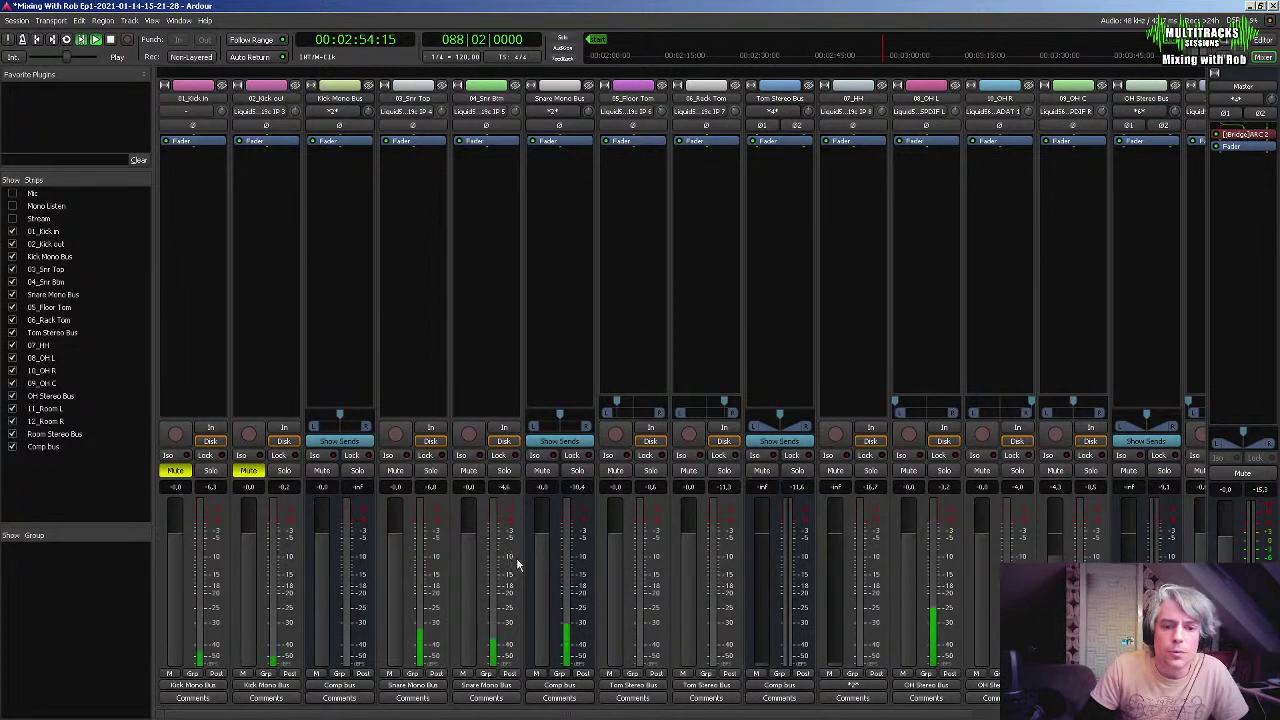
left_click_drag(537, 555, 559, 711)
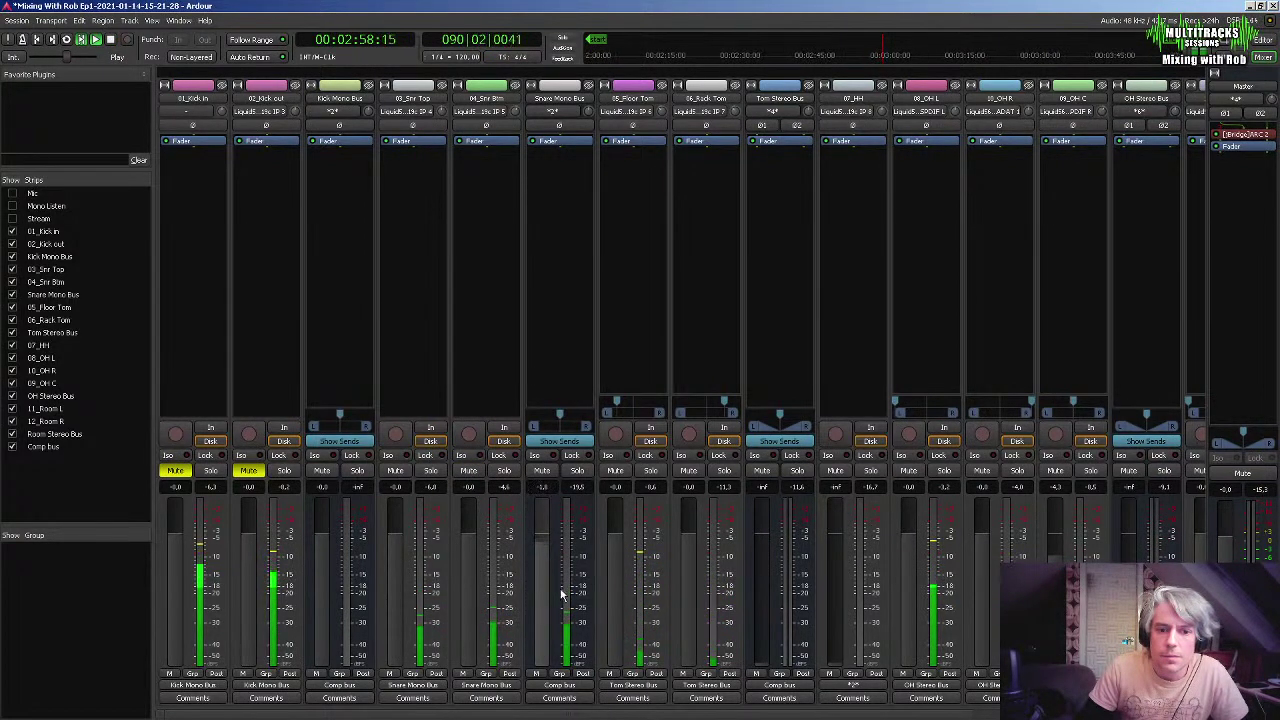
Unmute 01_Kick in and 02_Kick out and lower the Kick Mono Bus fader to -inf
left_click(248, 471)
left_click(175, 471)
left_click_drag(322, 552, 378, 713)
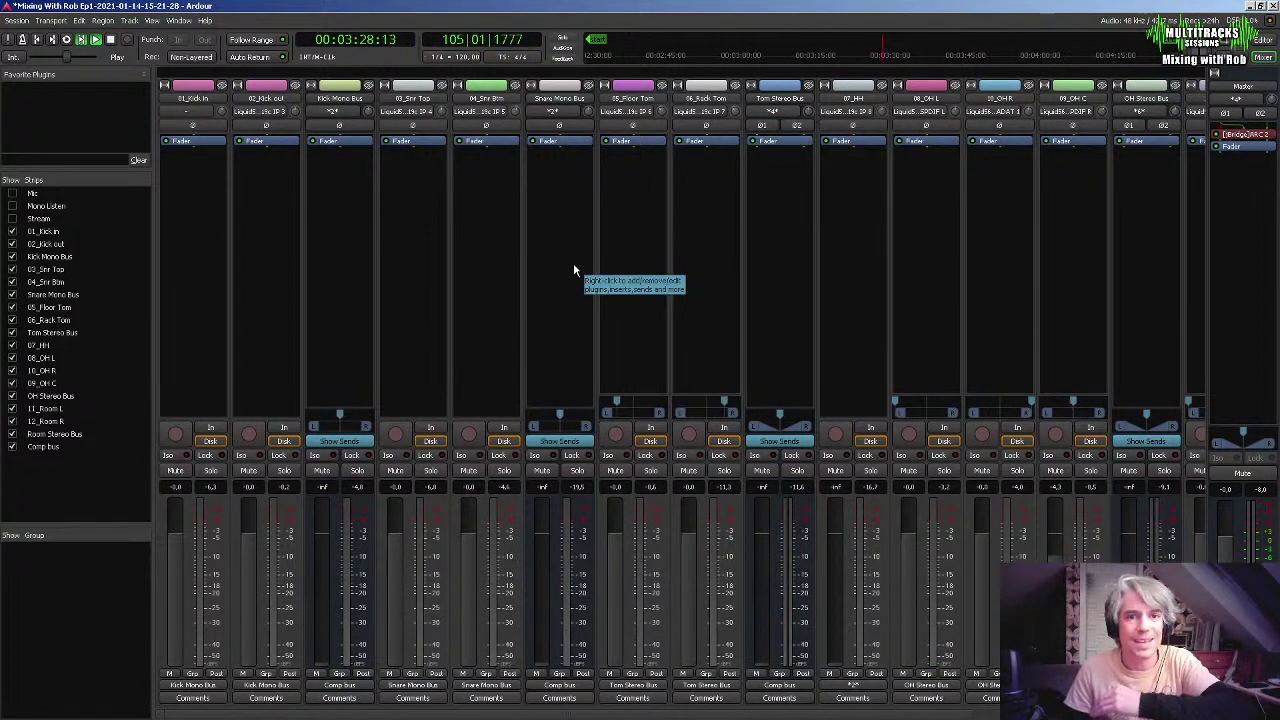
Narrow the panning of 05_Floor Tom and 06_Rack Tom slightly towards the centre
left_click_drag(545, 714, 744, 716)
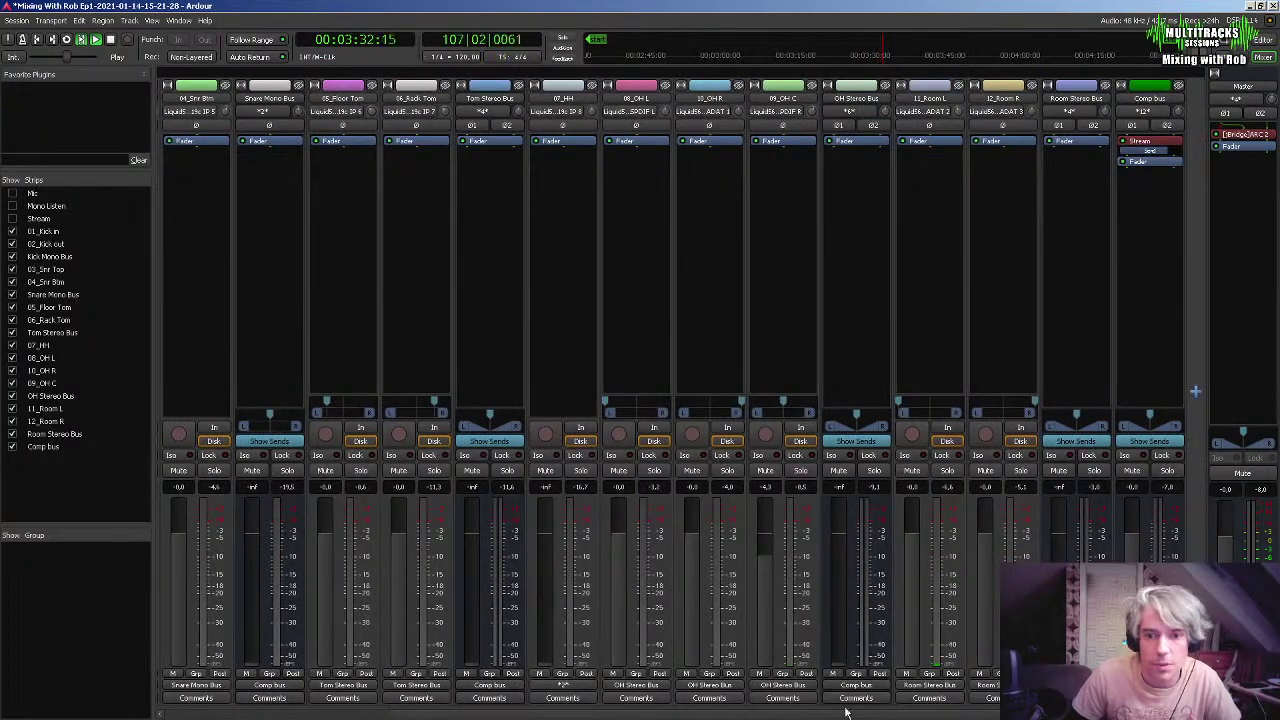
left_click_drag(843, 714, 807, 714)
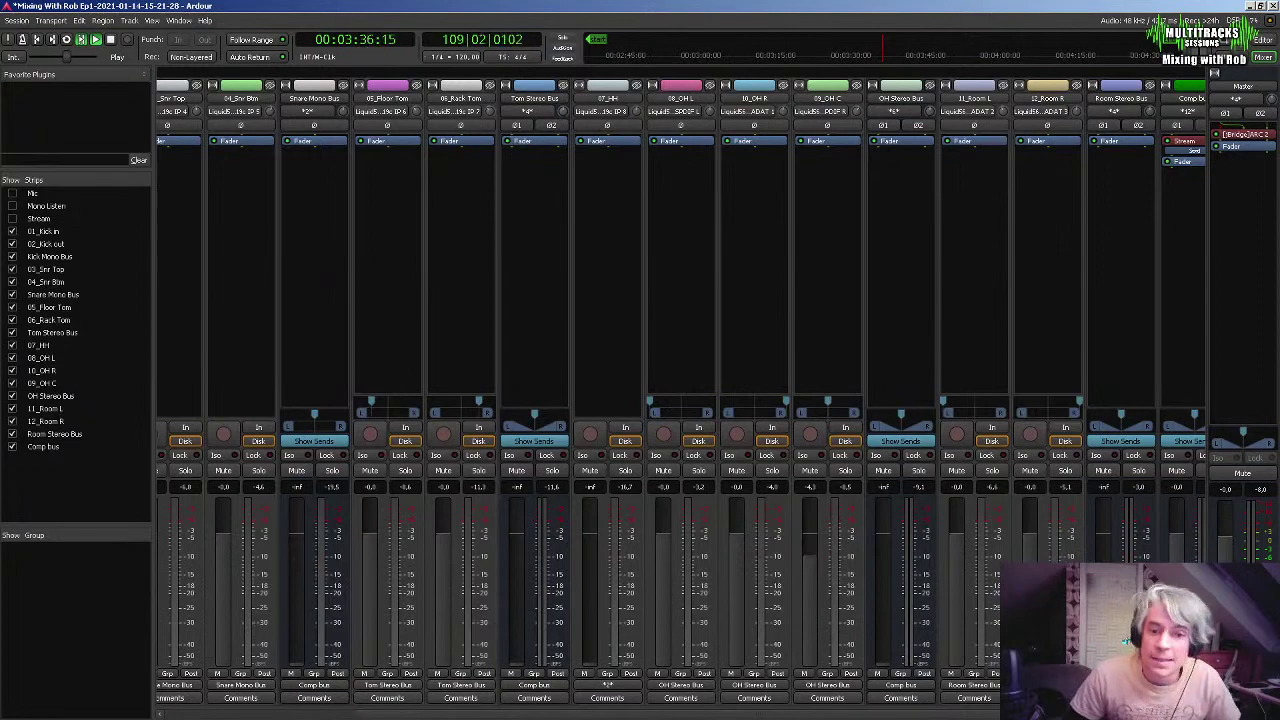
left_click_drag(649, 714, 560, 709)
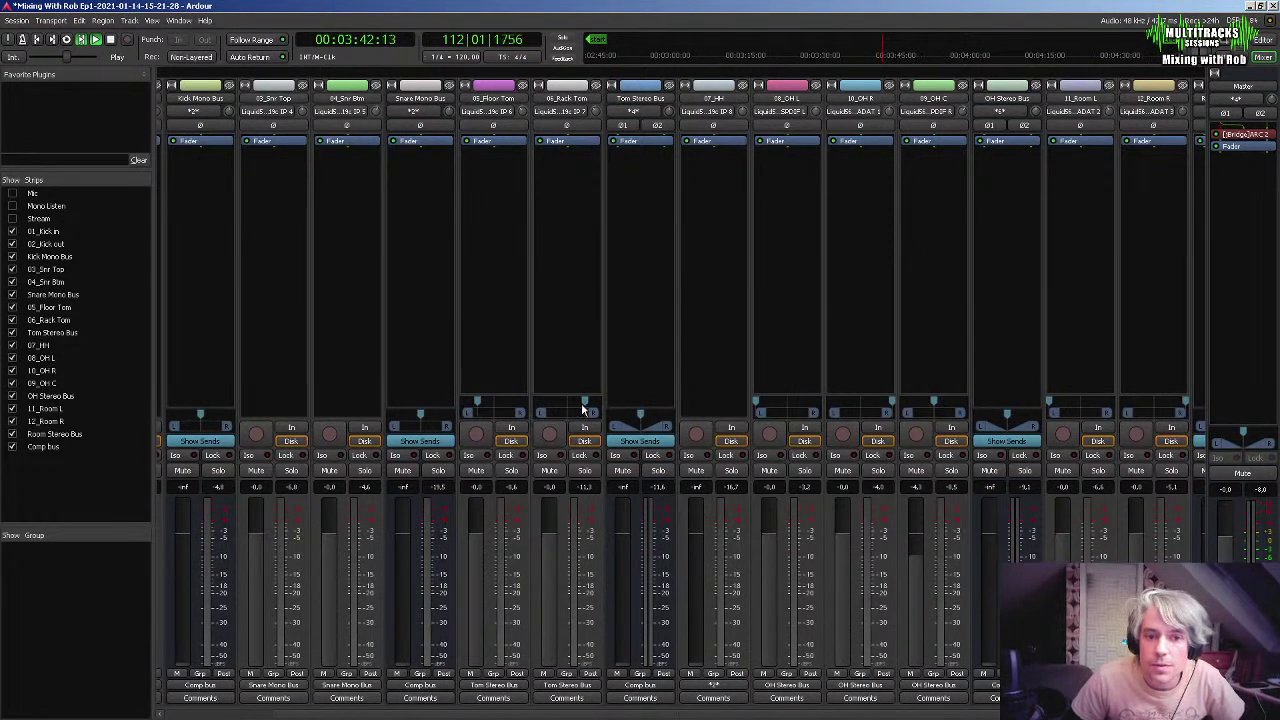
mouse_move(475, 403)
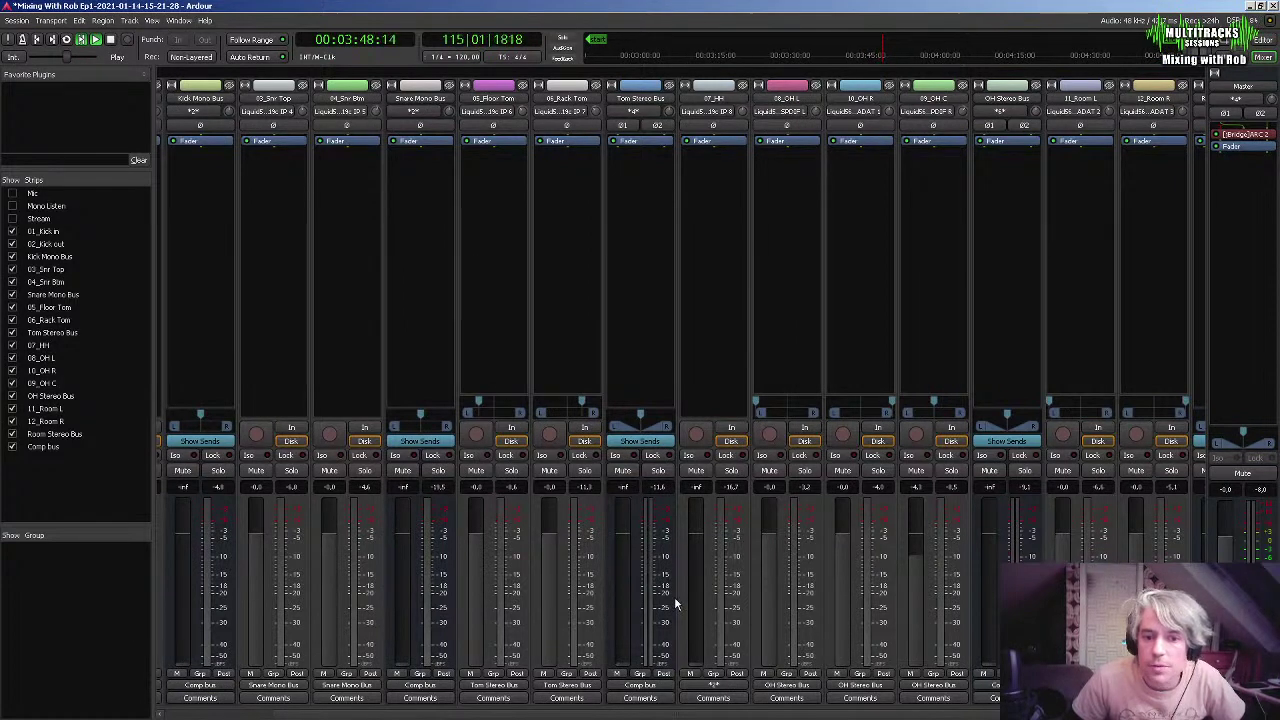
left_click(628, 486)
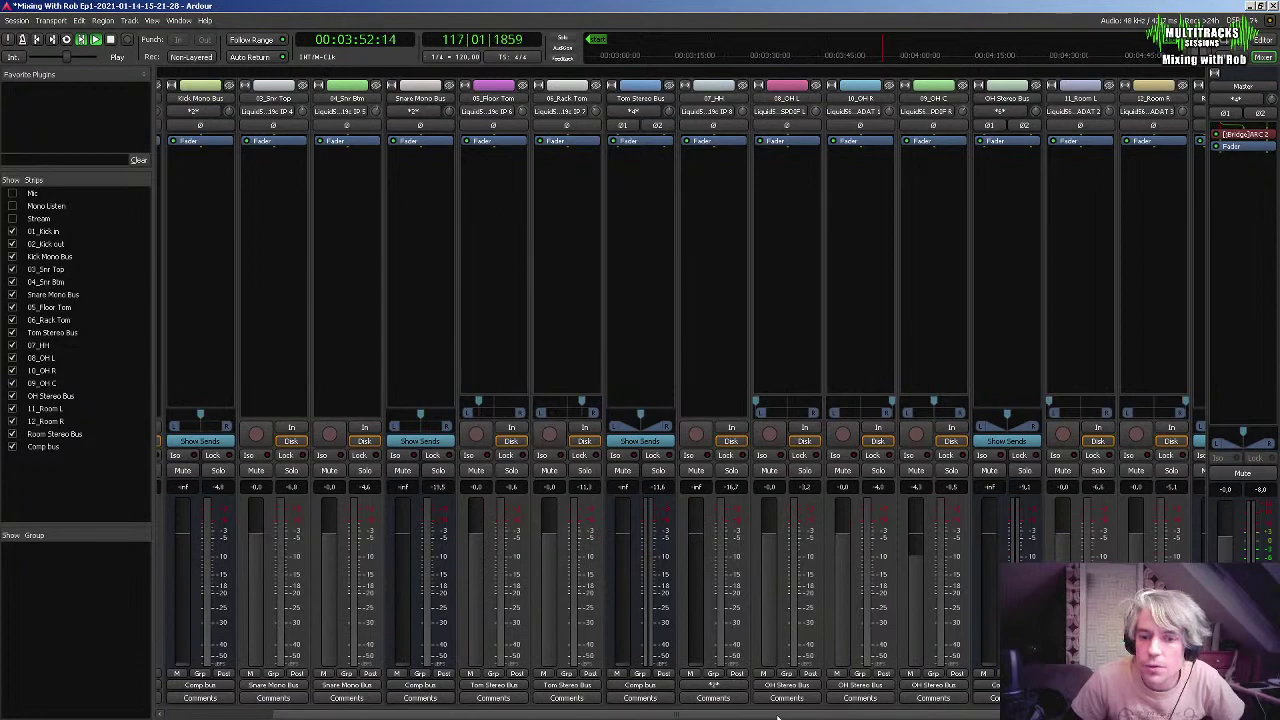
scroll(972, 712, "right", 2)
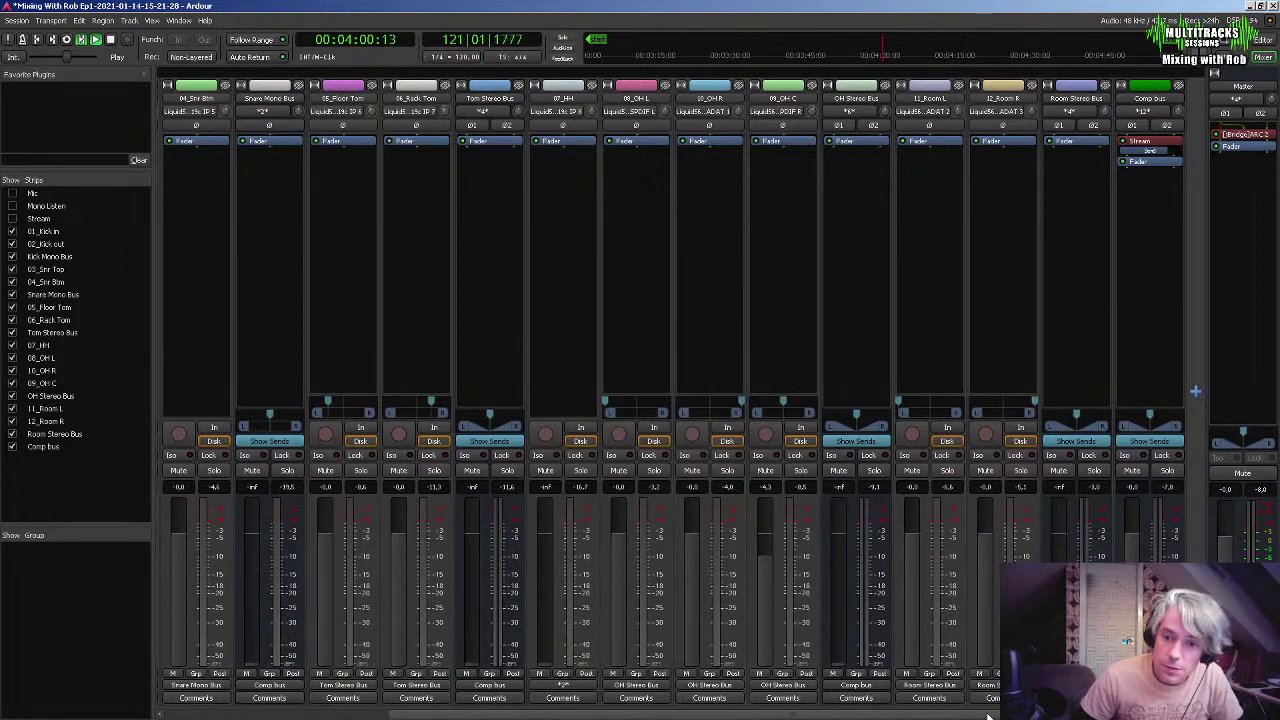
right_click(1157, 230)
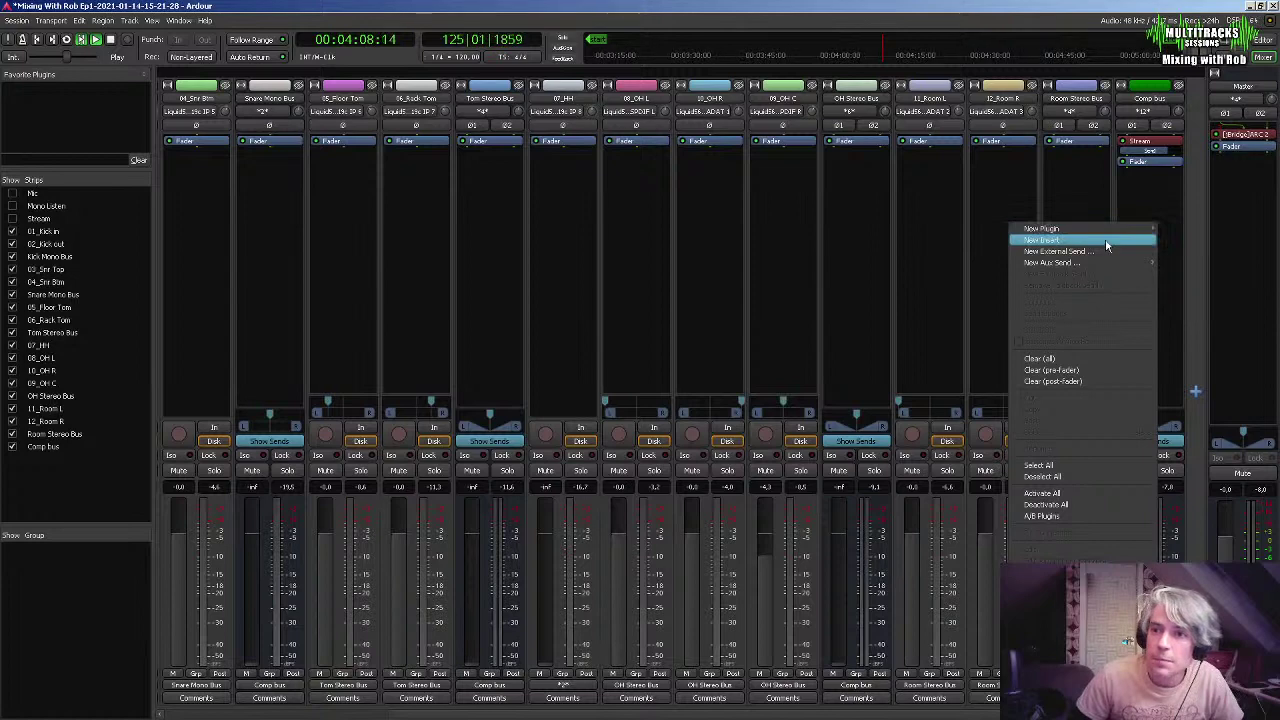
mouse_move(1110, 230)
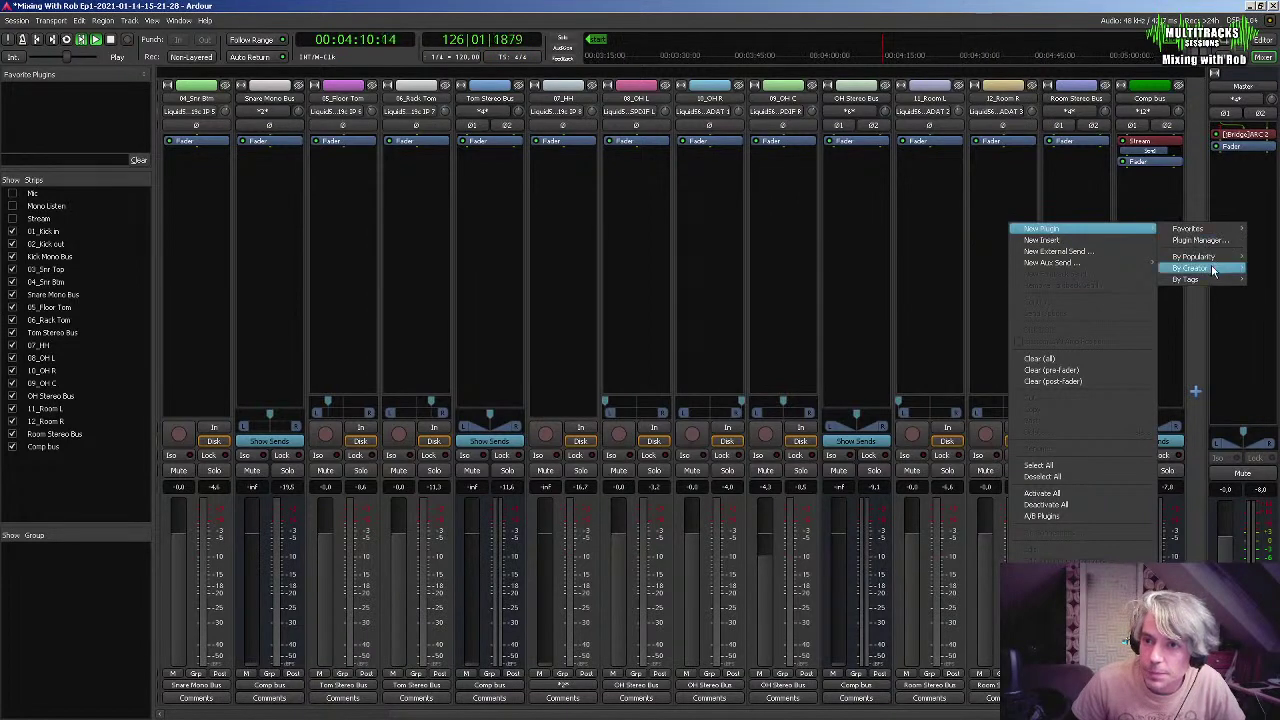
mouse_move(1213, 270)
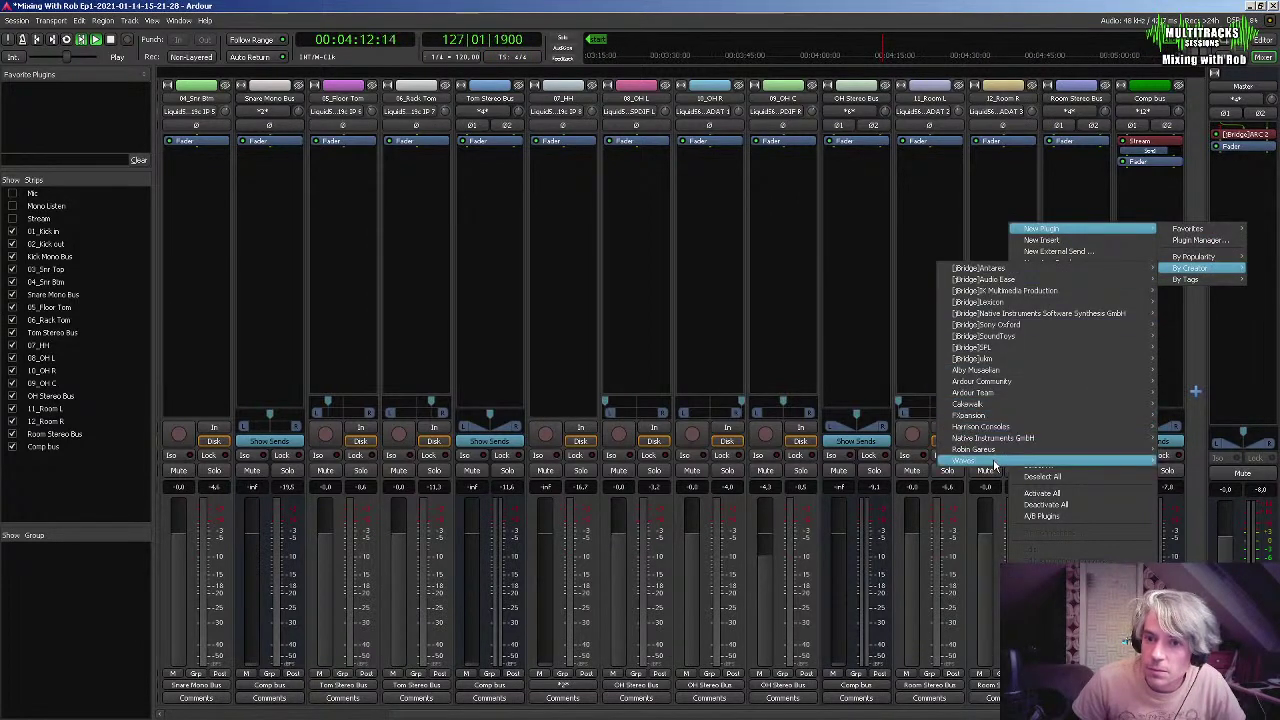
mouse_move(997, 462)
scroll(839, 693, "down", 15)
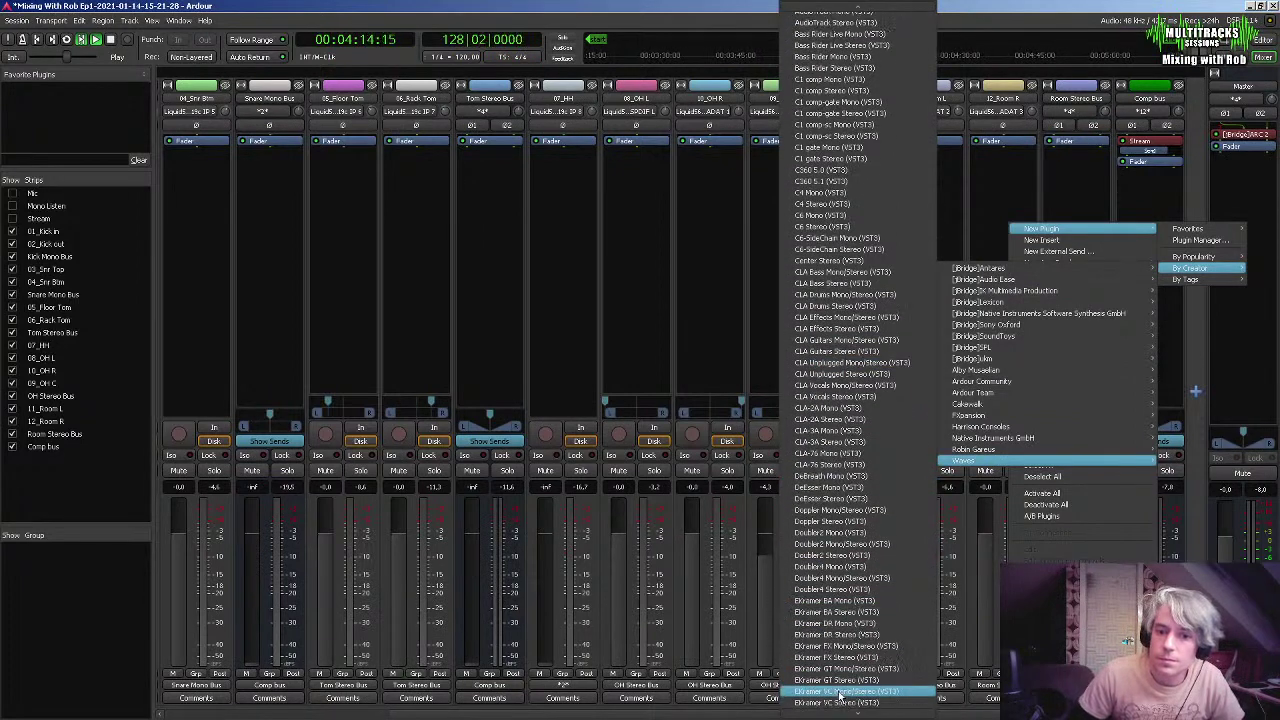
scroll(839, 696, "down", 5)
scroll(830, 706, "down", 4)
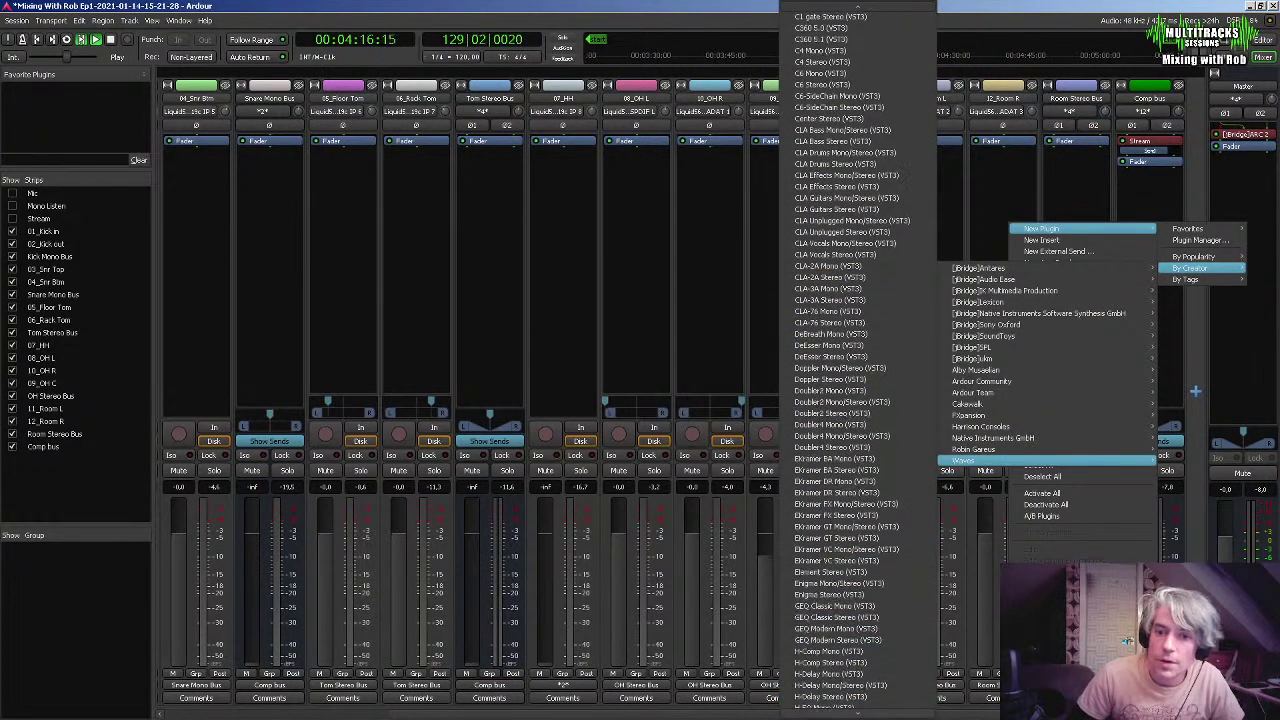
scroll(810, 565, "down", 5)
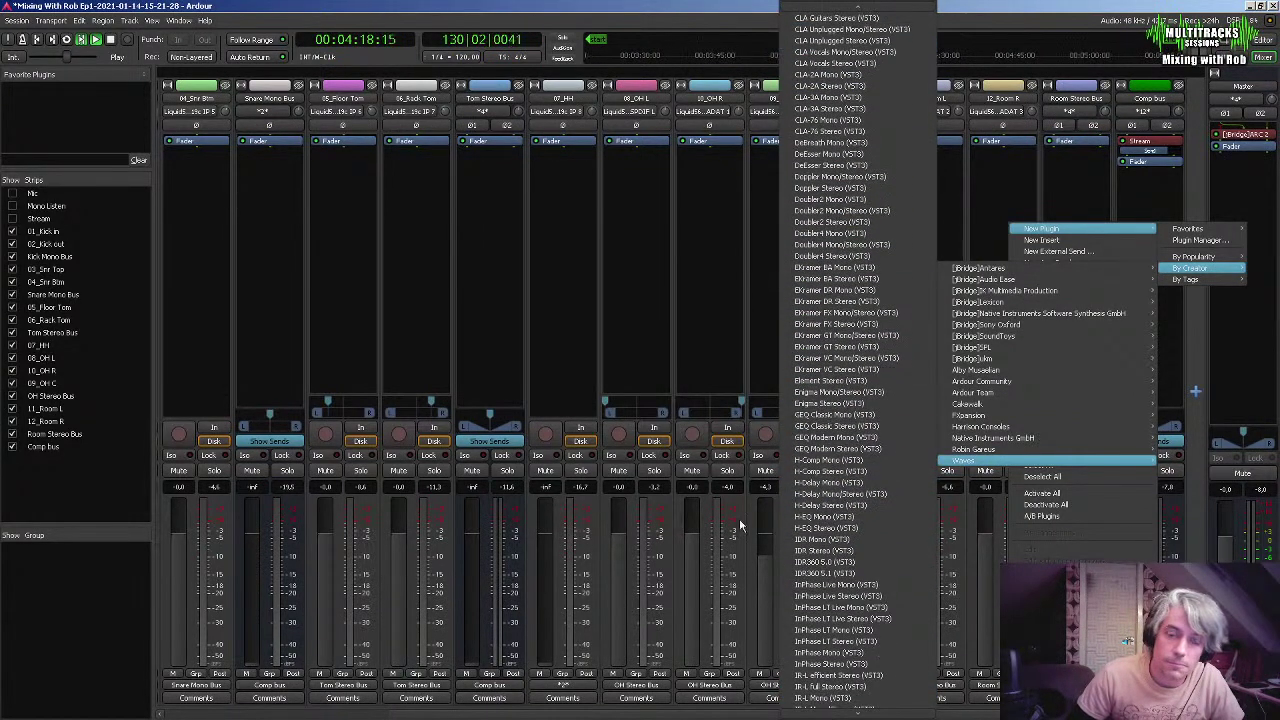
left_click(708, 294)
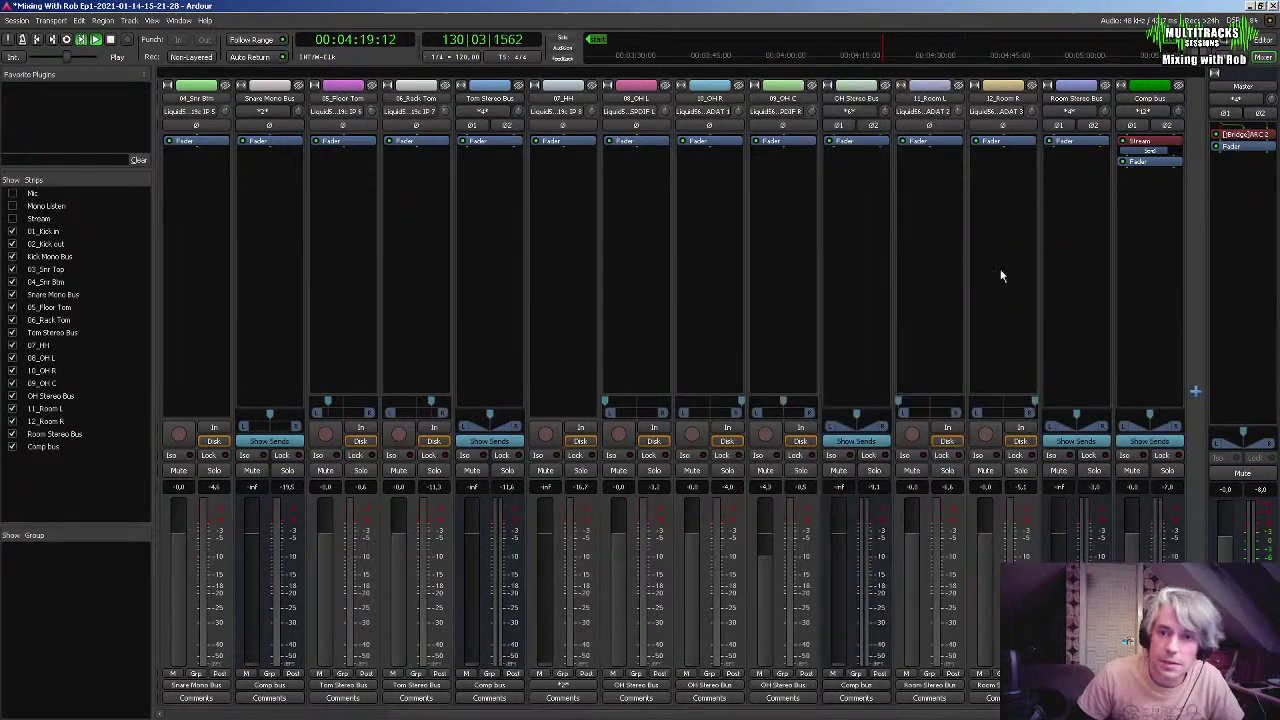
Search the Plugin Manager for "ssl comp" and insert SSLComp Stereo on the Comp bus
right_click(1146, 203)
mouse_move(1146, 203)
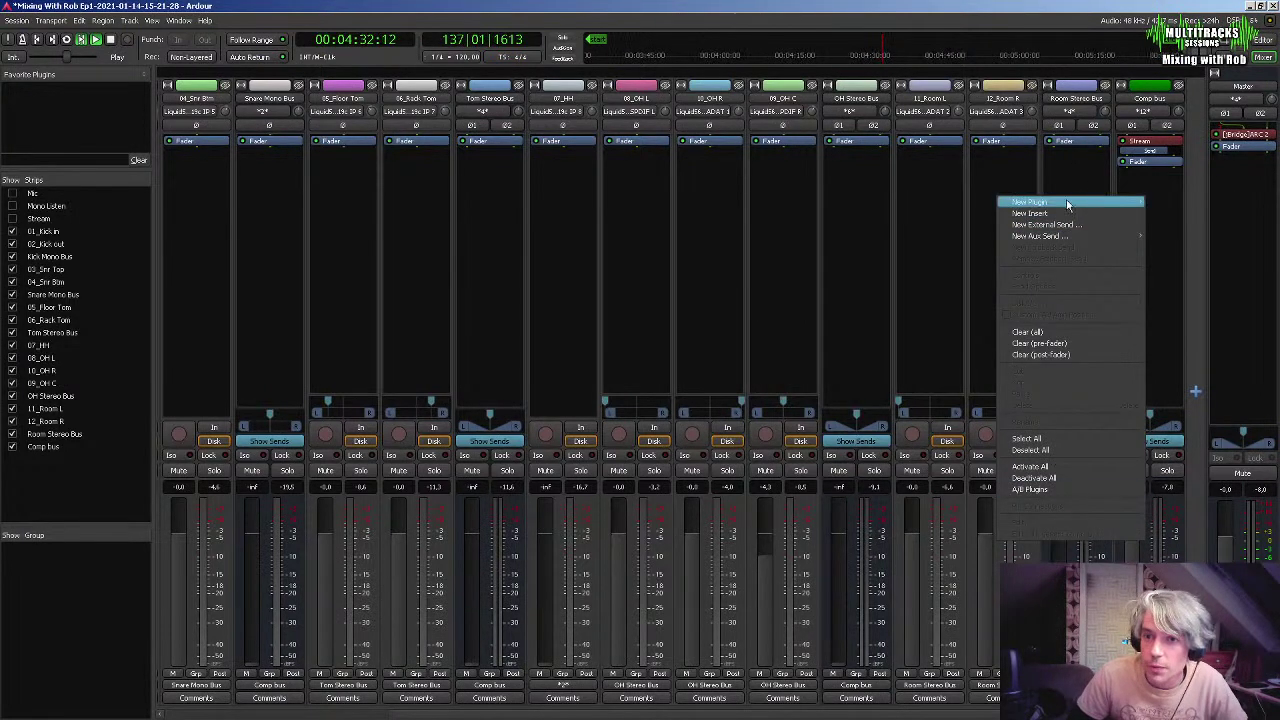
mouse_move(1041, 240)
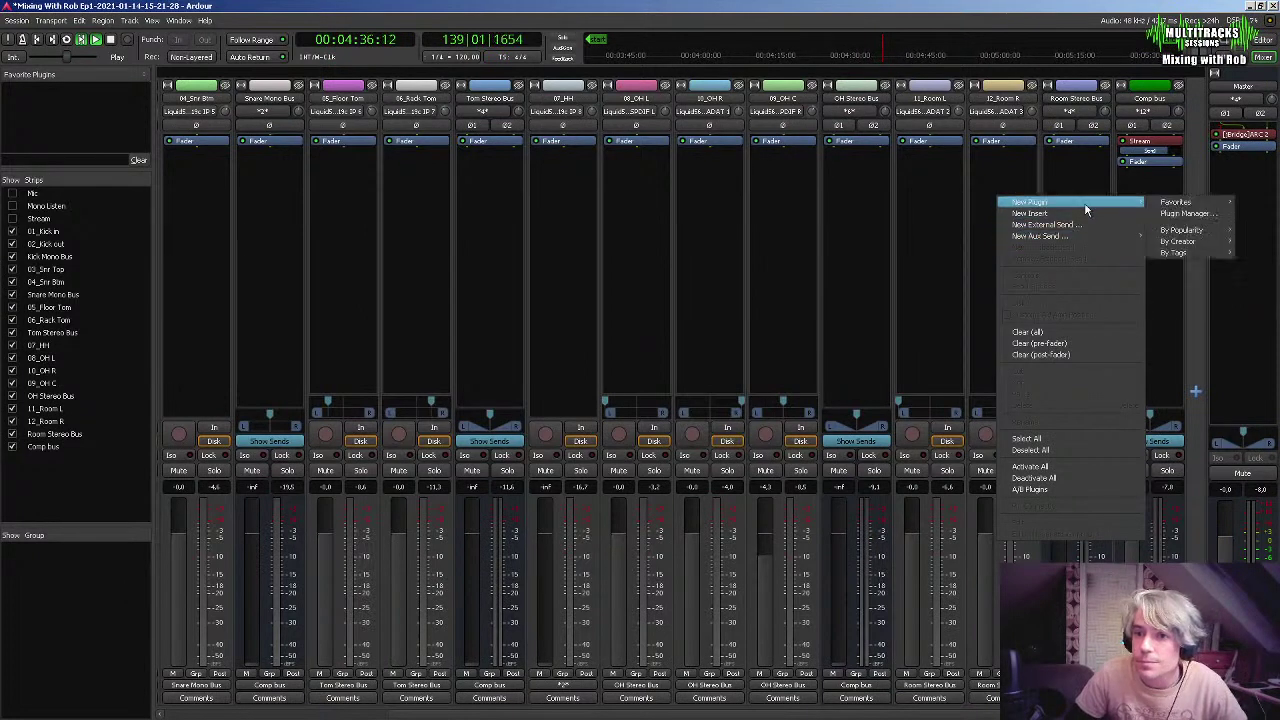
mouse_move(1180, 241)
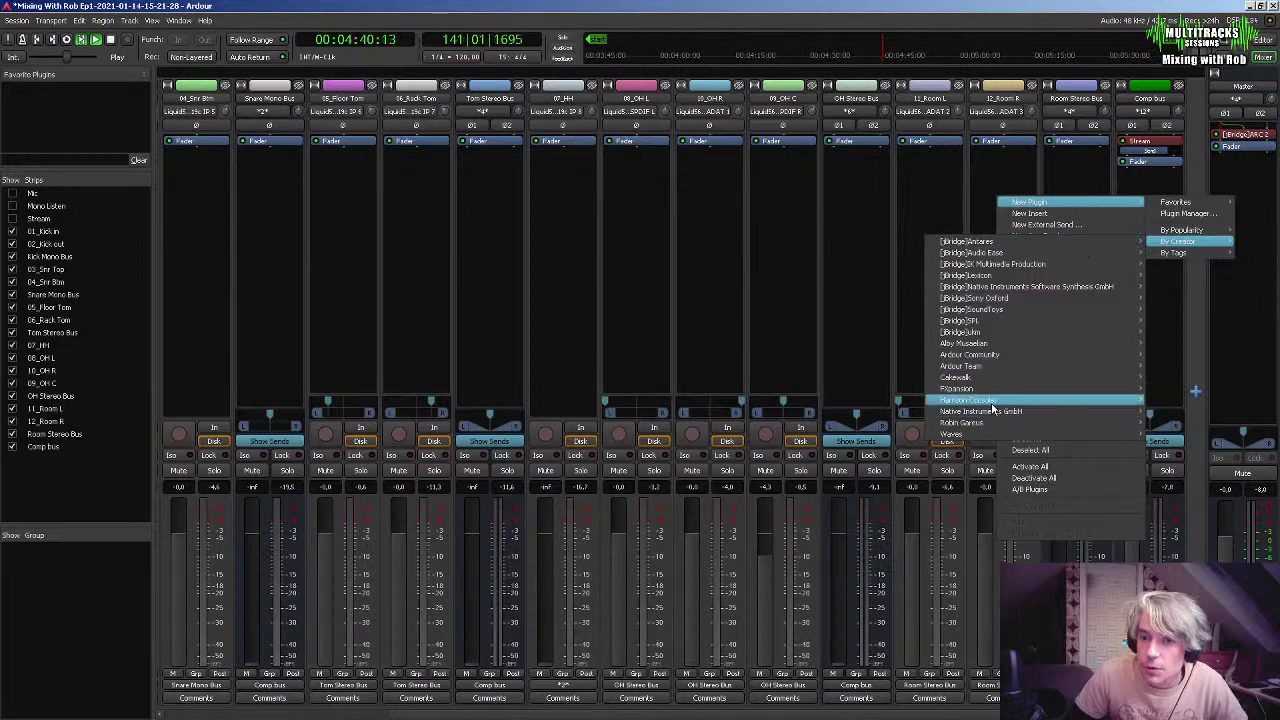
mouse_move(1000, 370)
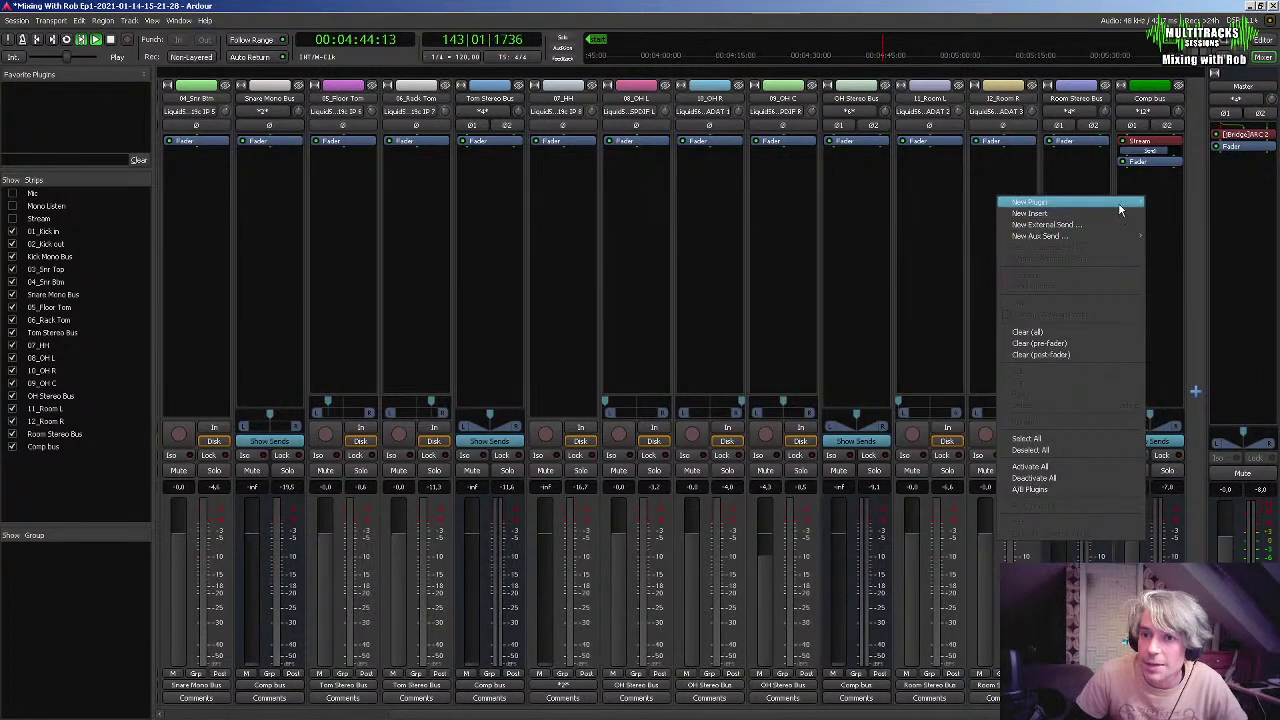
left_click(1206, 215)
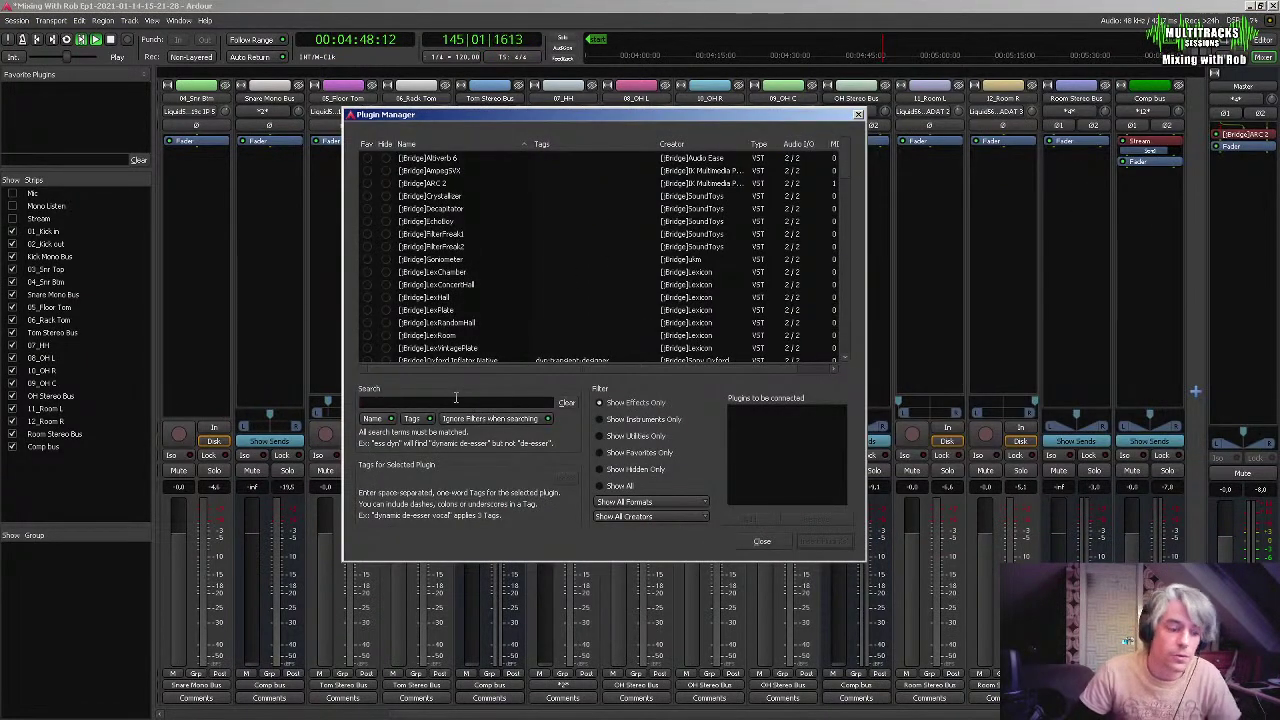
type("ssl com")
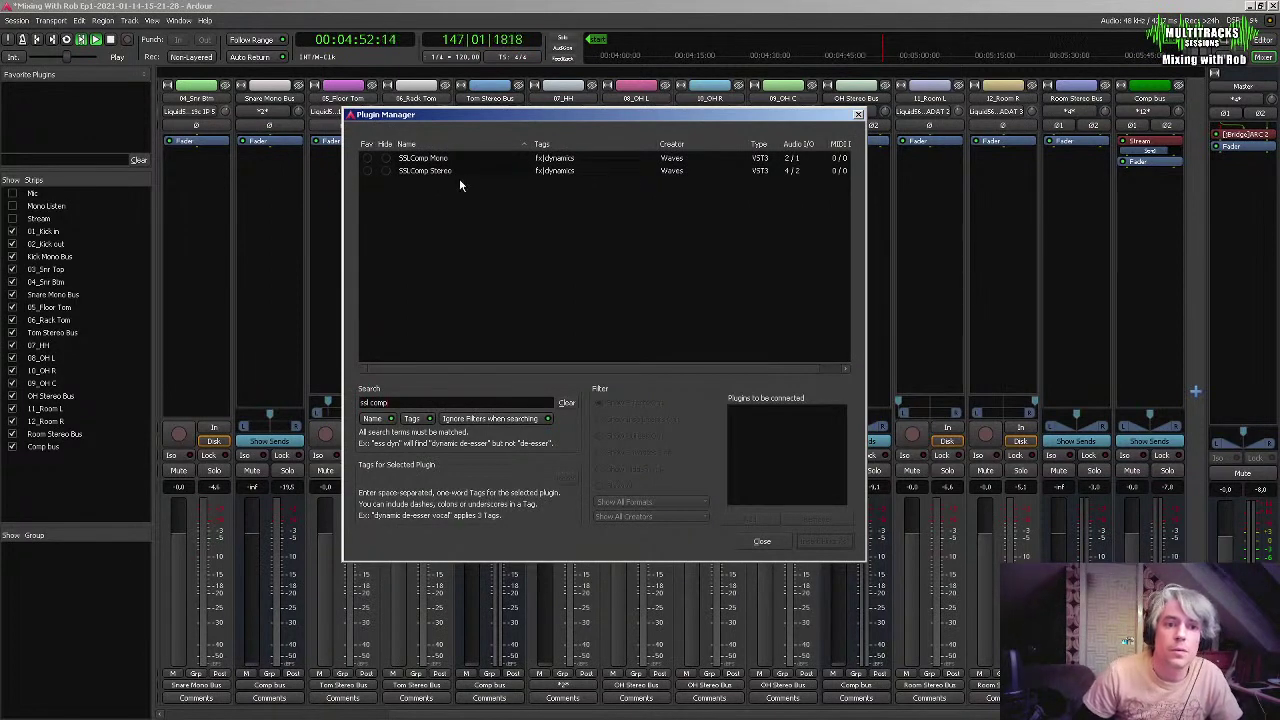
type("p")
double_click(428, 171)
left_click(840, 541)
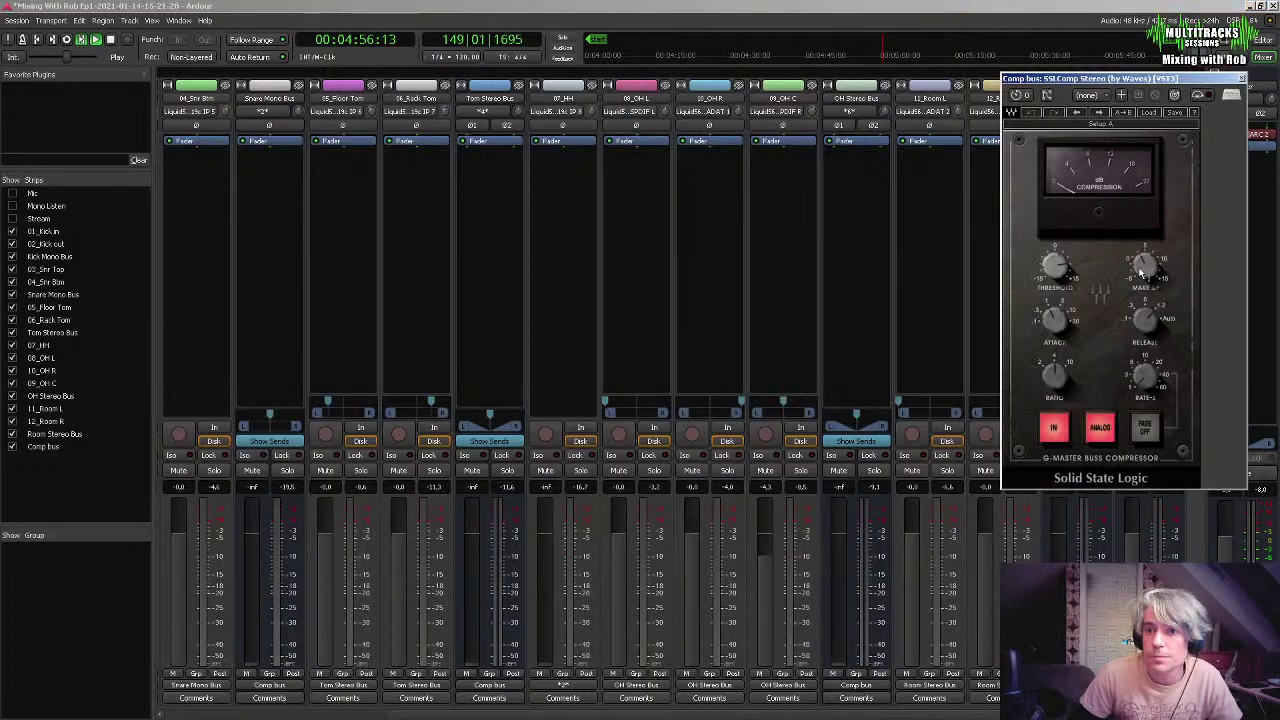
Check the SSLComp Stereo pin configuration and load its CLA ST Realizer preset
left_click(1046, 95)
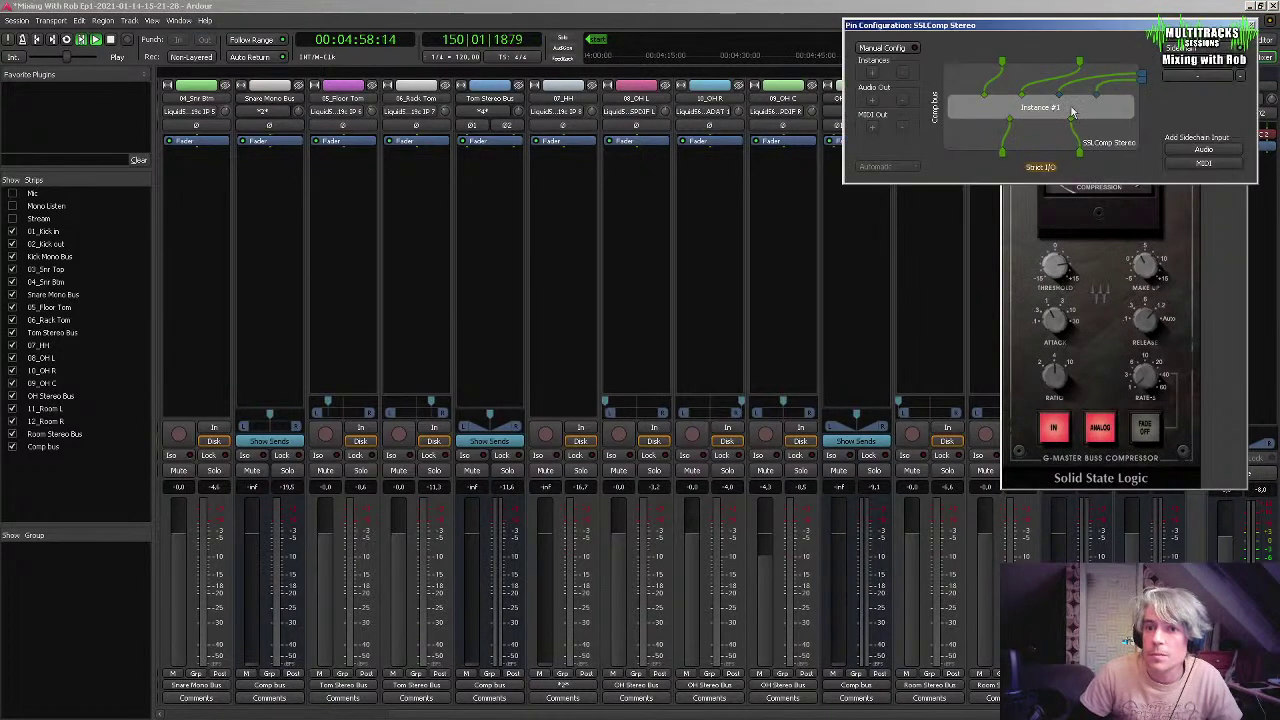
left_click(1251, 24)
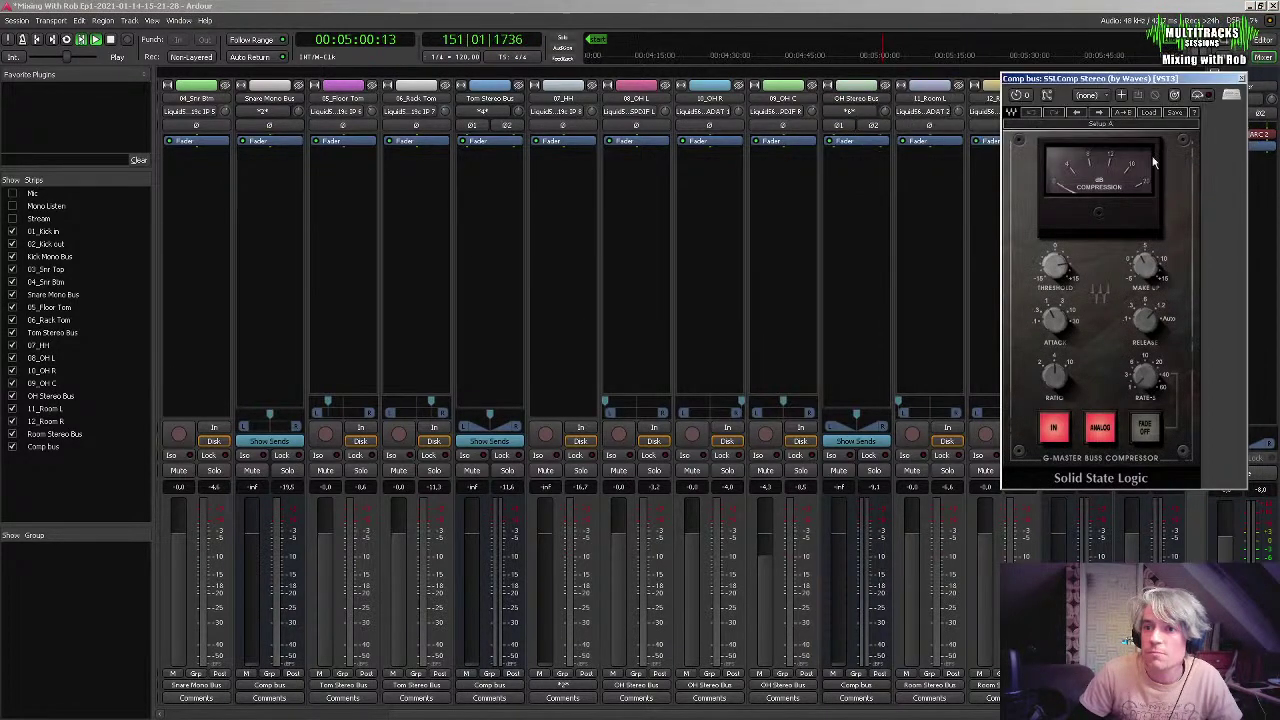
left_click_drag(1161, 82, 570, 151)
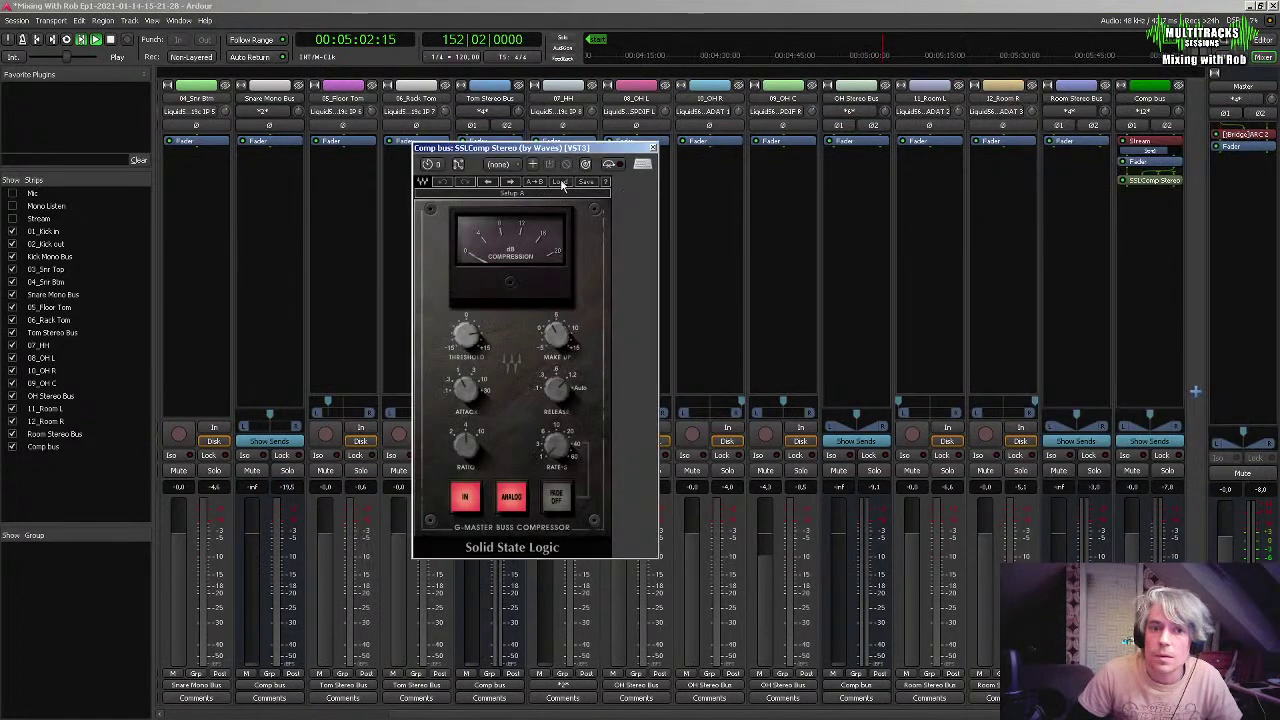
left_click(560, 182)
mouse_move(610, 303)
left_click(690, 300)
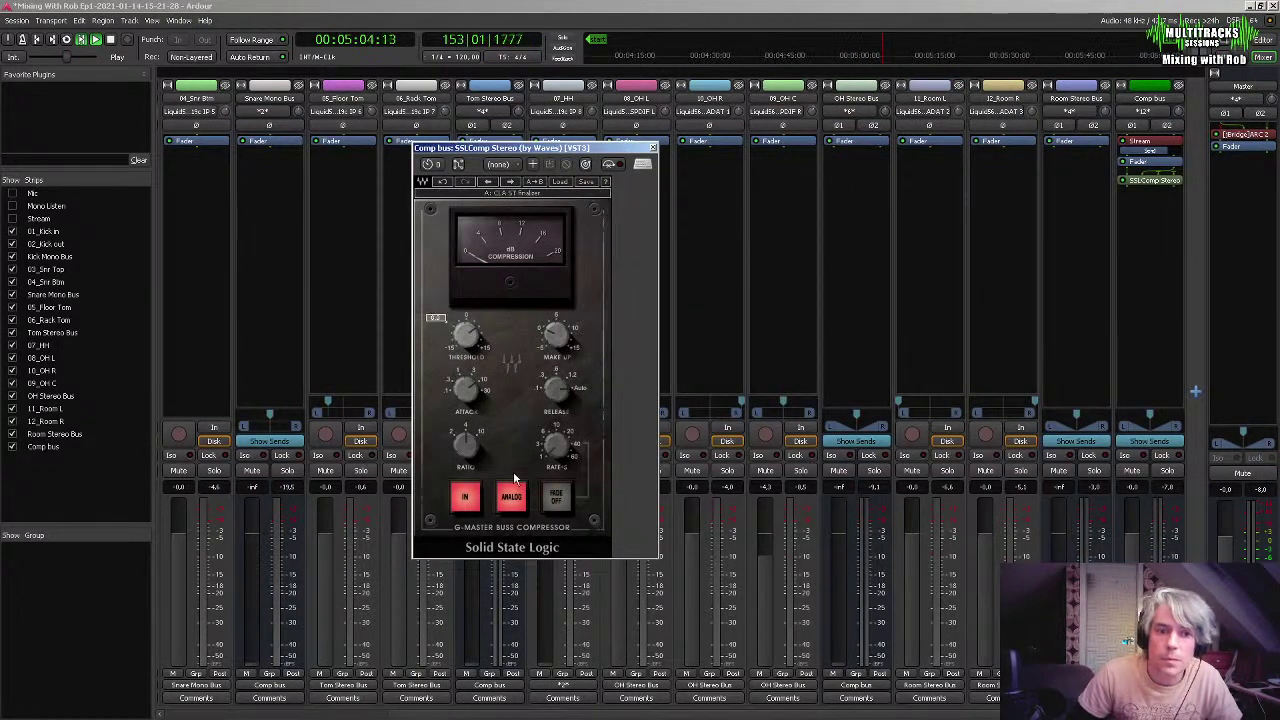
Reorder SSLComp Stereo between post-fader and pre-fader on the Comp bus, leave it above the Stream send, and close its plugin window
left_click_drag(1152, 181, 1148, 238)
left_click(652, 147)
left_click_drag(1158, 181, 1158, 147)
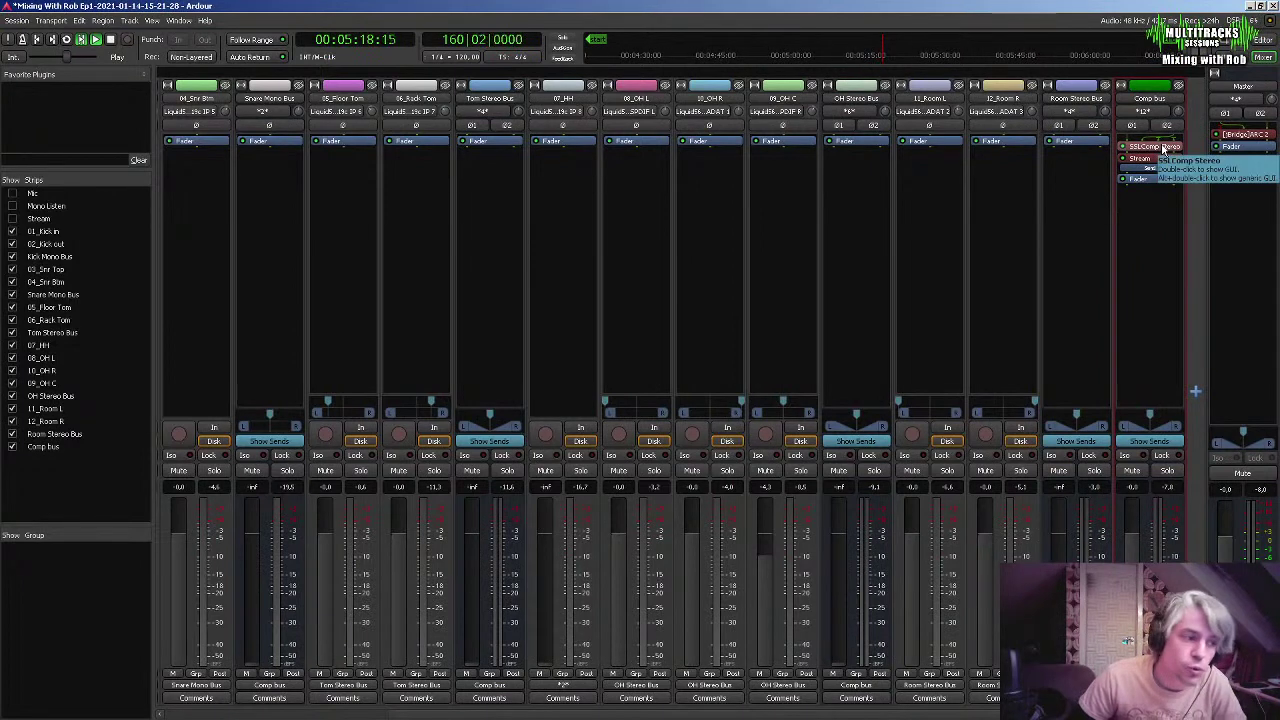
left_click_drag(1162, 148, 1155, 205)
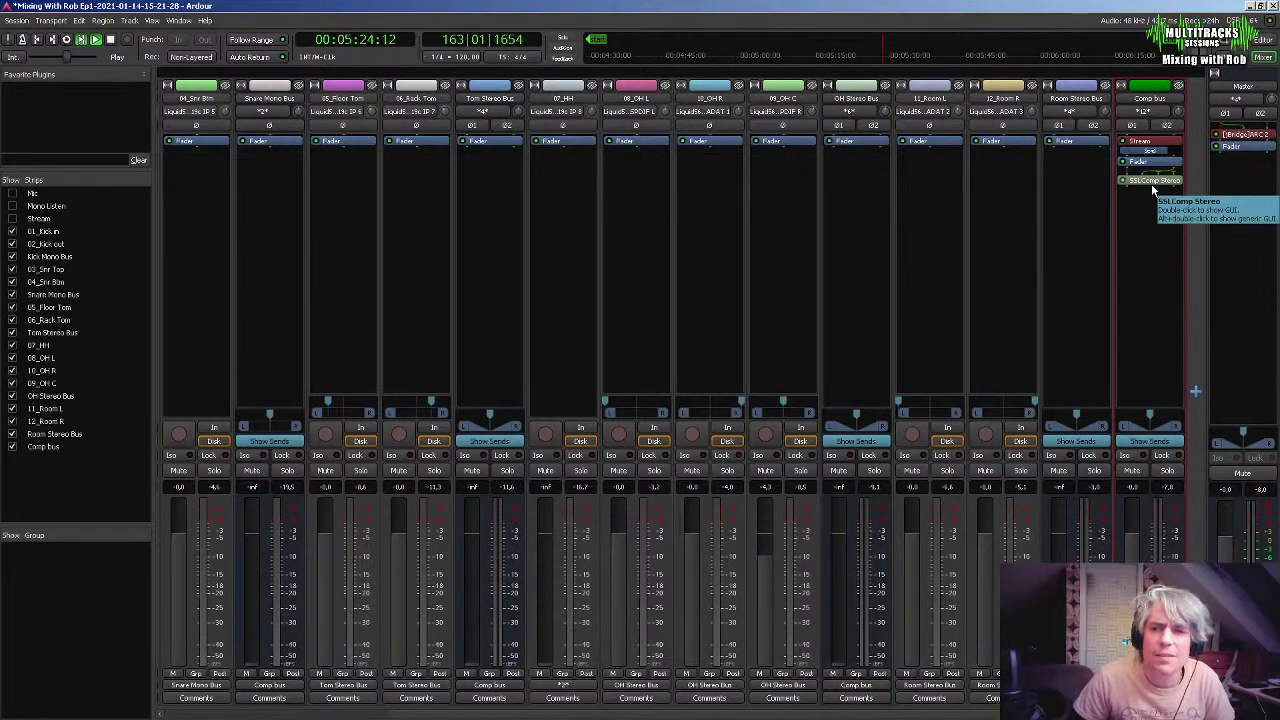
left_click_drag(1160, 181, 1150, 145)
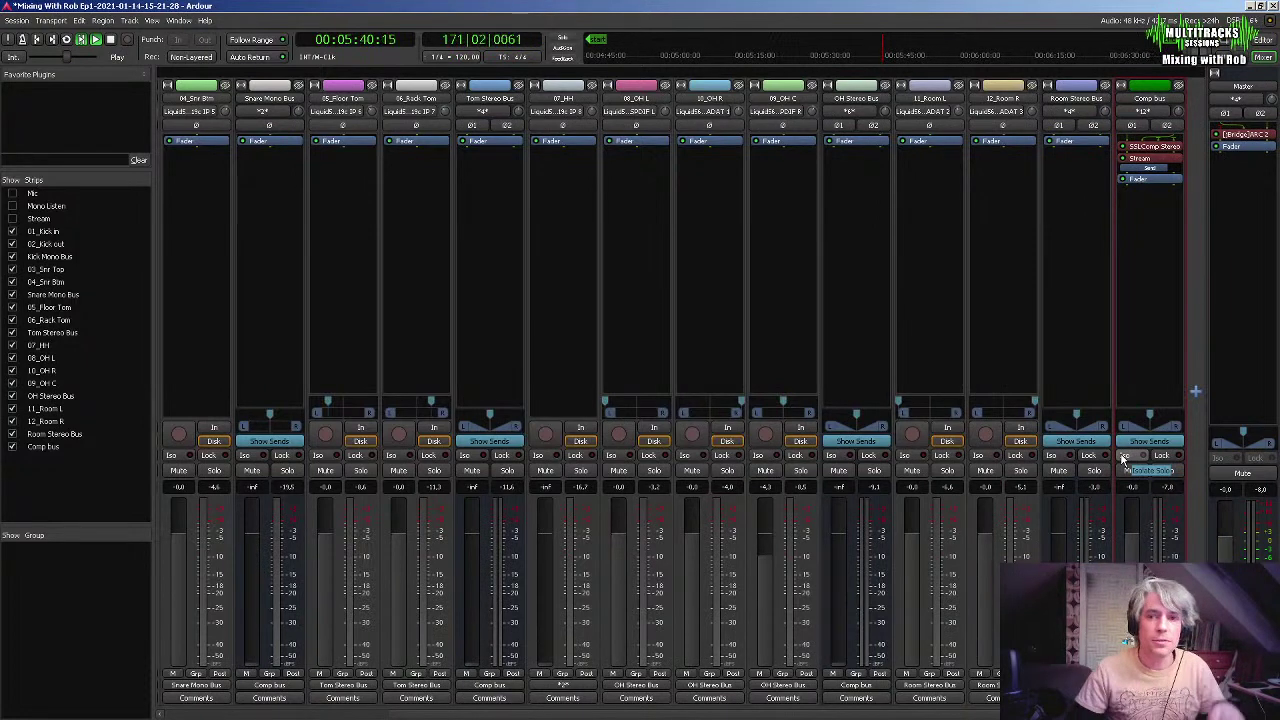
double_click(1152, 147)
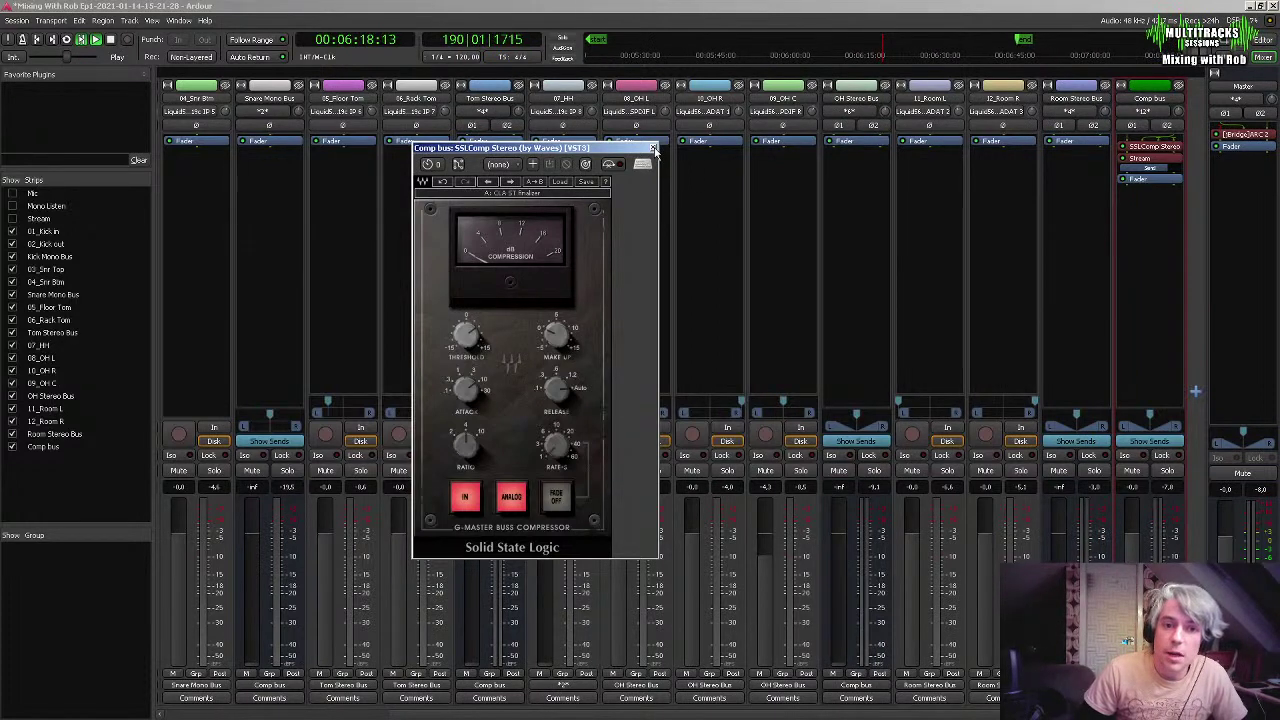
left_click(653, 149)
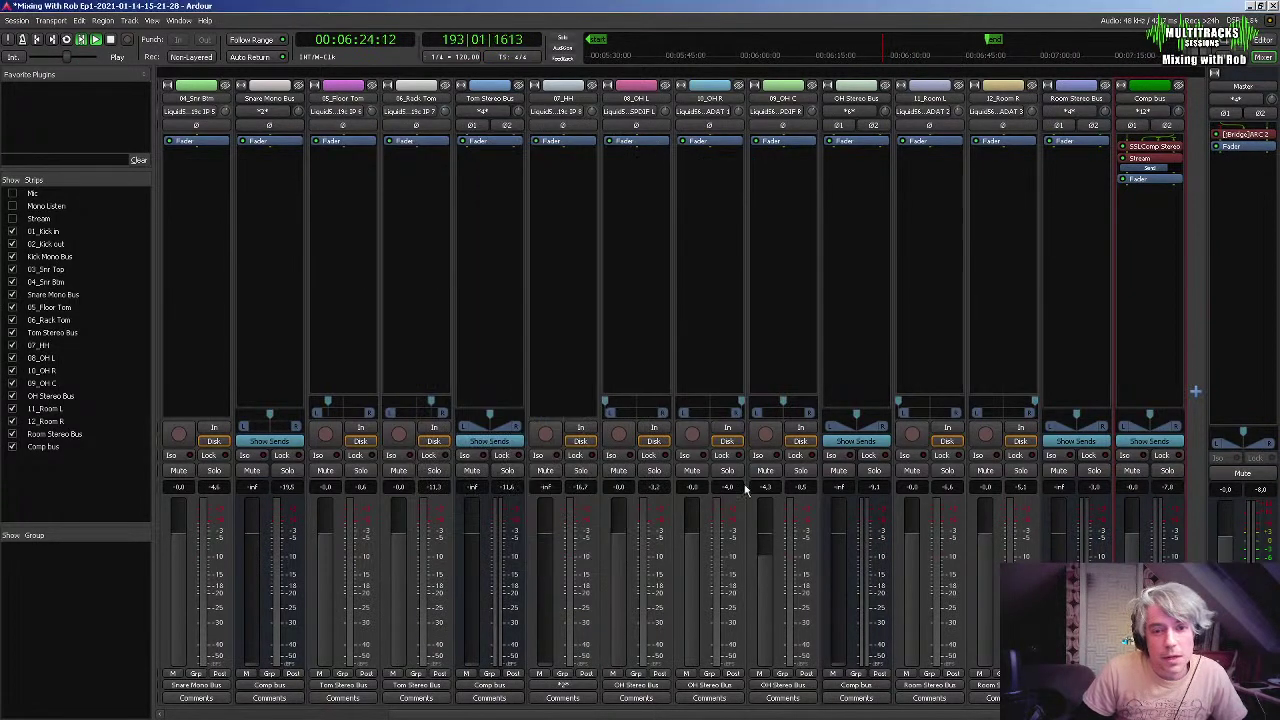
Stop playback, return the playhead to the start marker, zoom the editor timeline out, restart playback and return to the mixer
left_click_drag(906, 714, 430, 711)
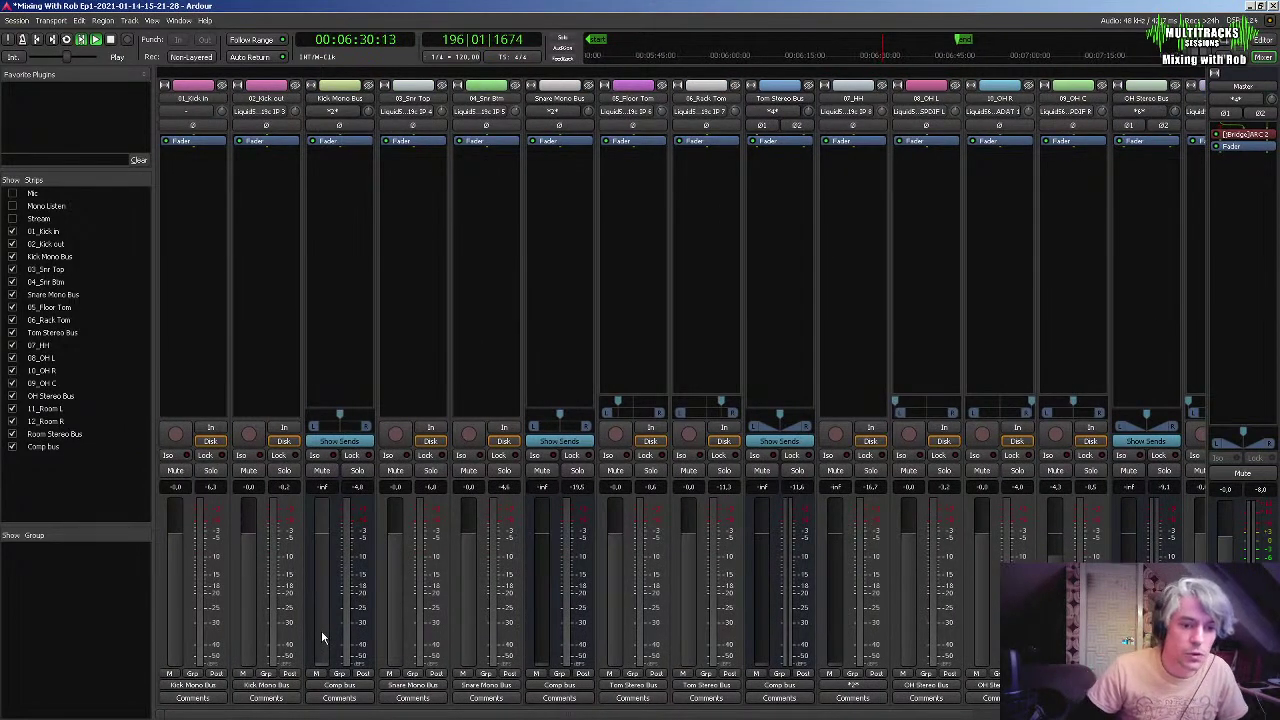
key("space")
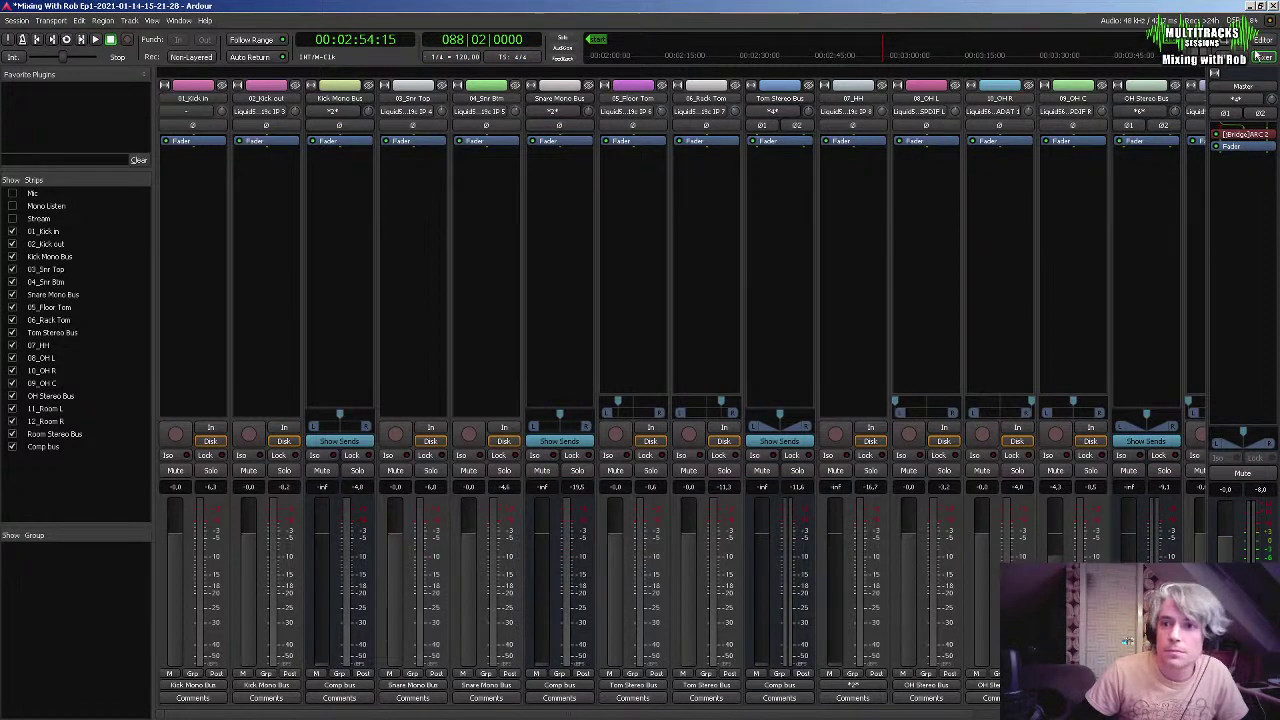
left_click(597, 43)
left_click(1264, 41)
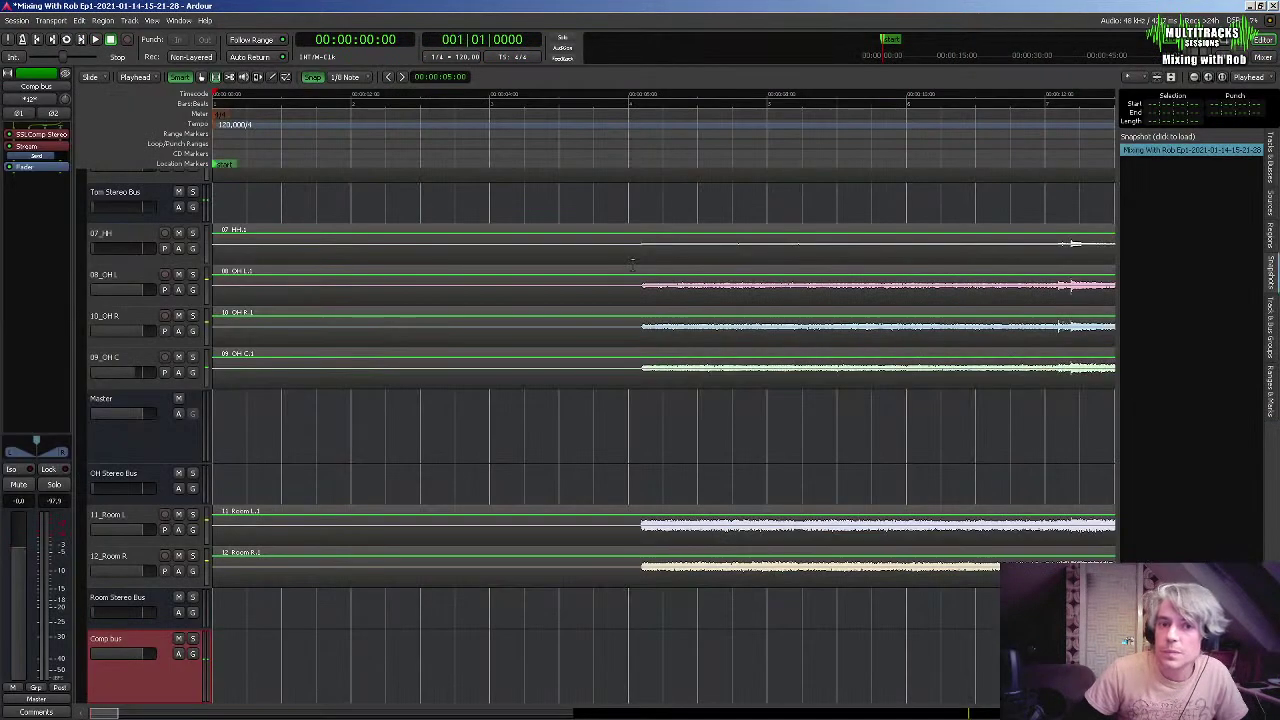
left_click(1195, 78)
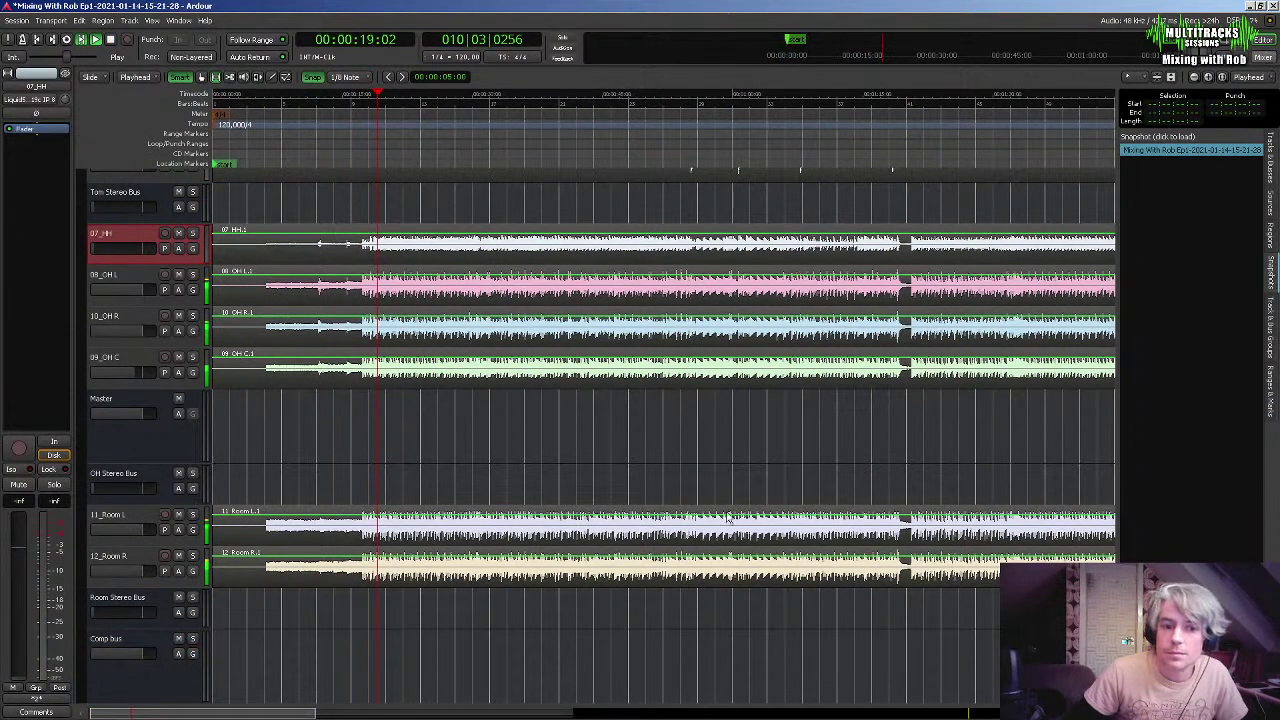
key("alt+m")
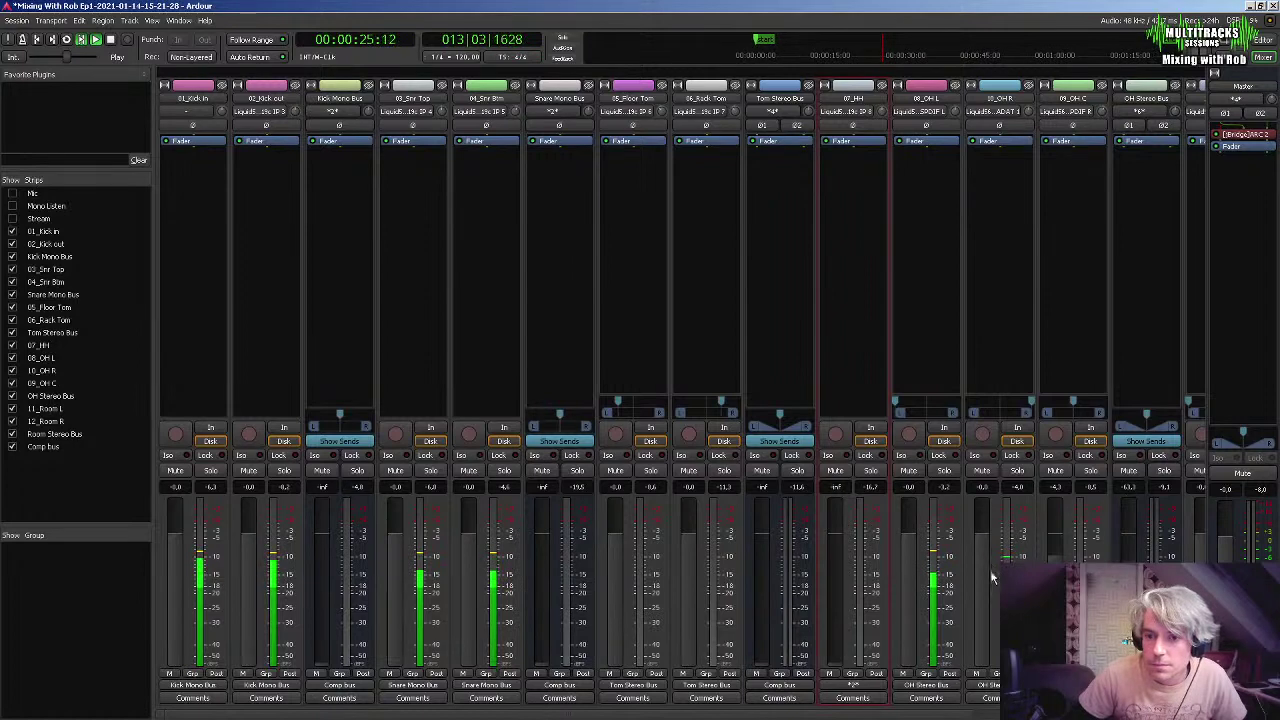
Bring up the OH Stereo Bus and balance the overheads with 09_OH C at 0 dB, 08_OH L at -4.3 and 10_OH R at -4.6 dB
left_click_drag(1055, 592, 1055, 570)
left_click_drag(1129, 640, 1143, 551)
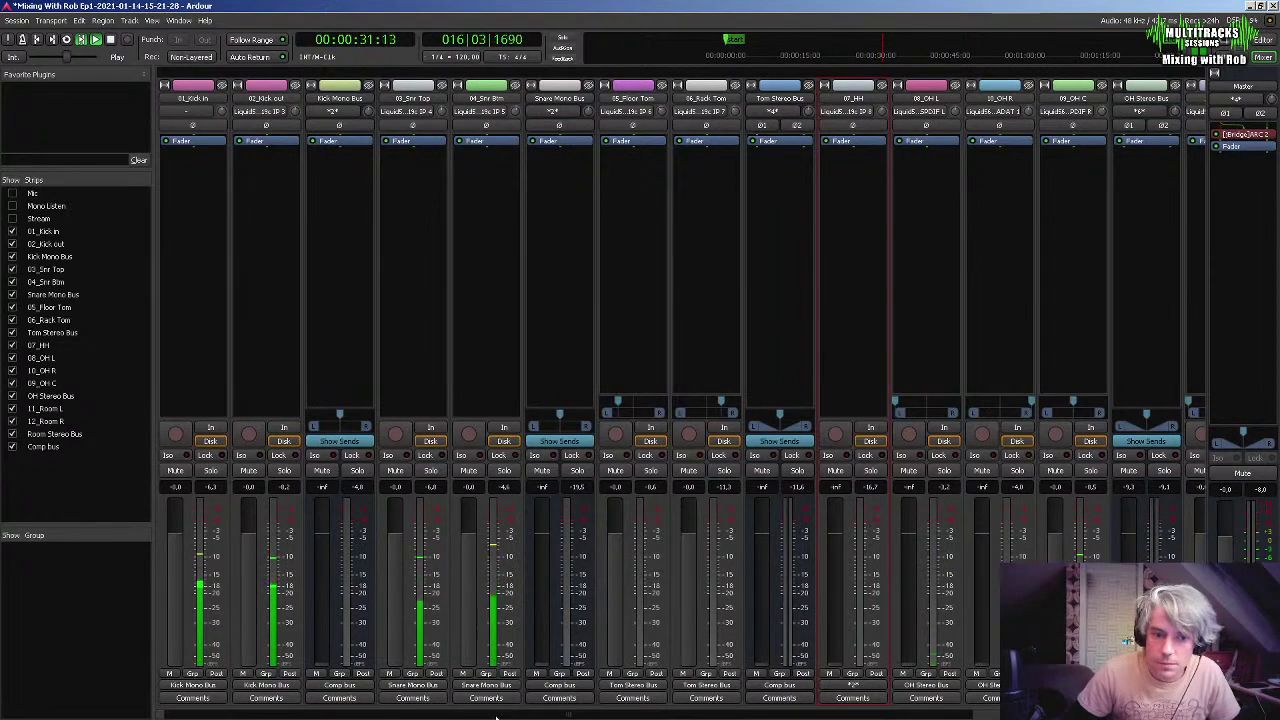
scroll(497, 716, "right", 2)
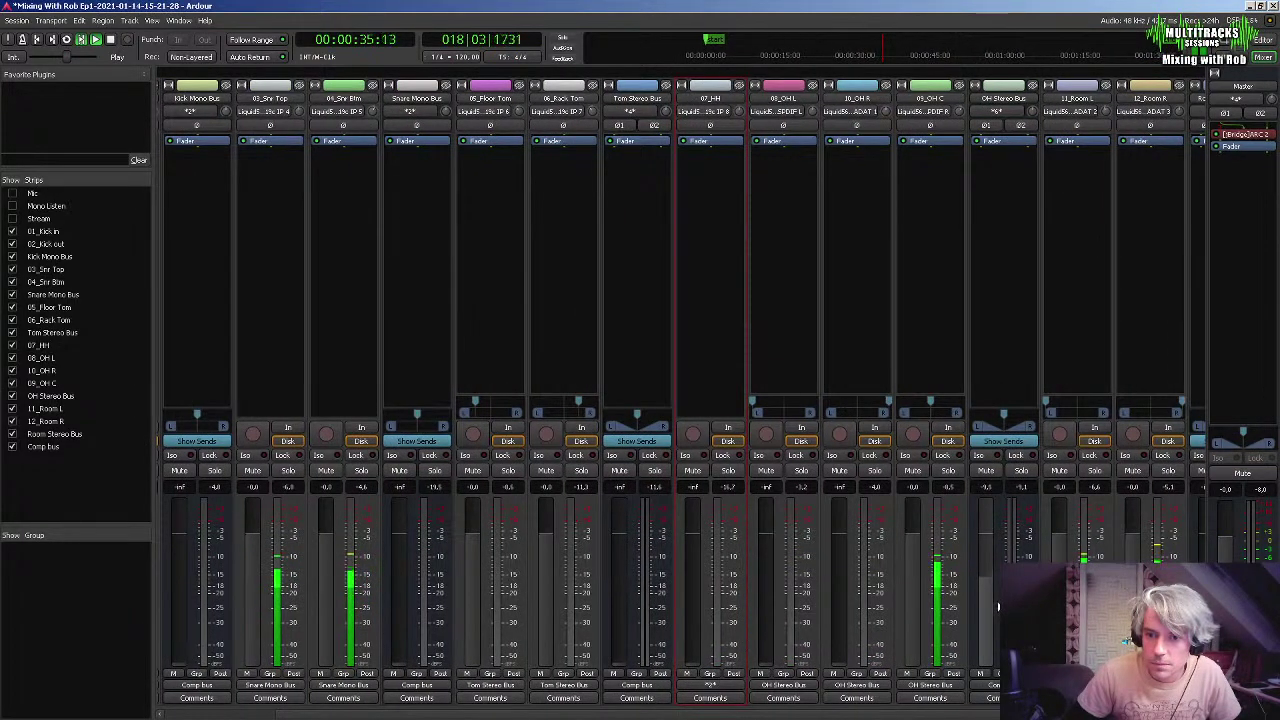
left_click_drag(838, 619, 859, 528)
left_click_drag(771, 626, 788, 523)
left_click_drag(842, 588, 846, 580)
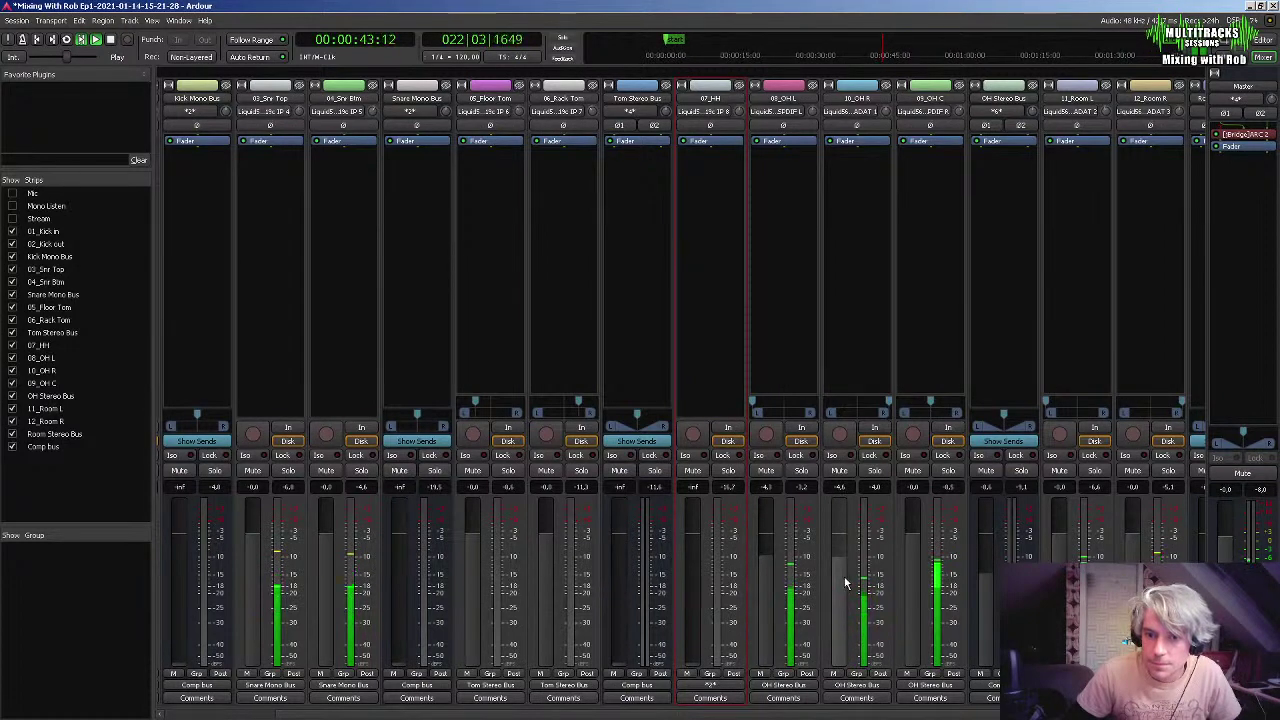
Raise the Kick Mono Bus fader, lower 02_Kick out to -3.7 dB and pull 04_Snr Btm down to -inf
scroll(812, 710, "left", 2)
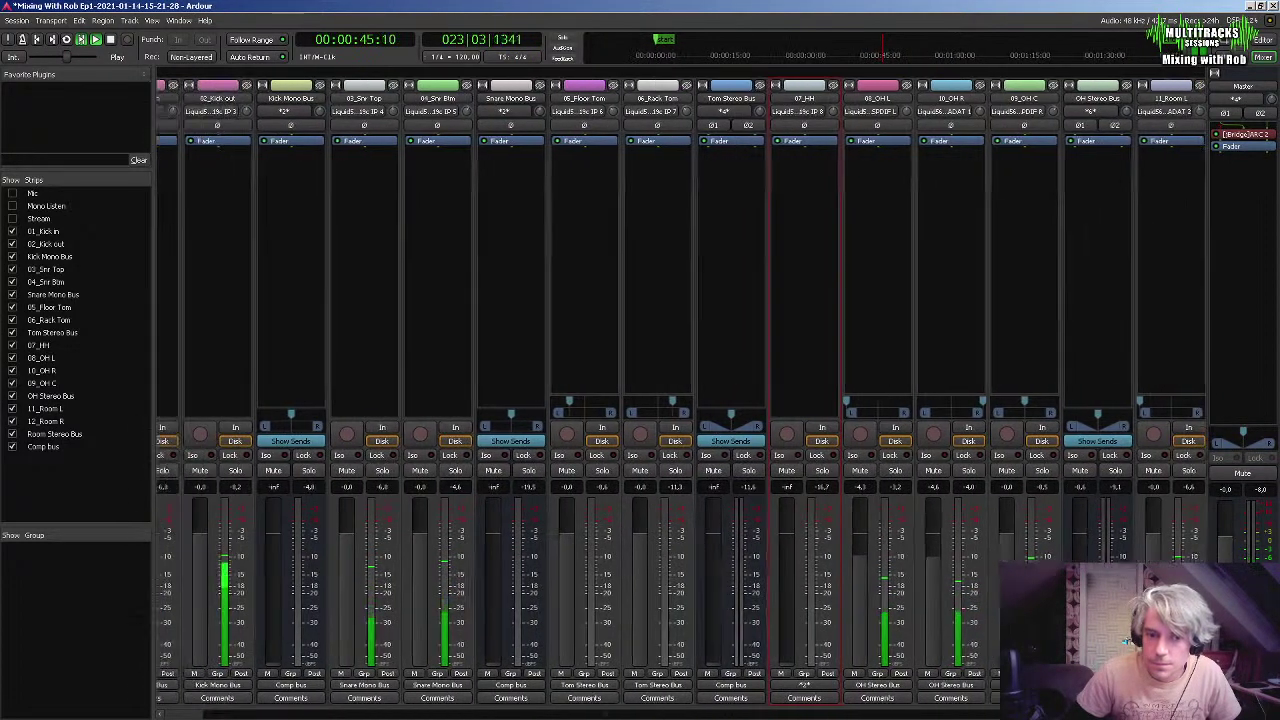
left_click_drag(325, 634, 327, 582)
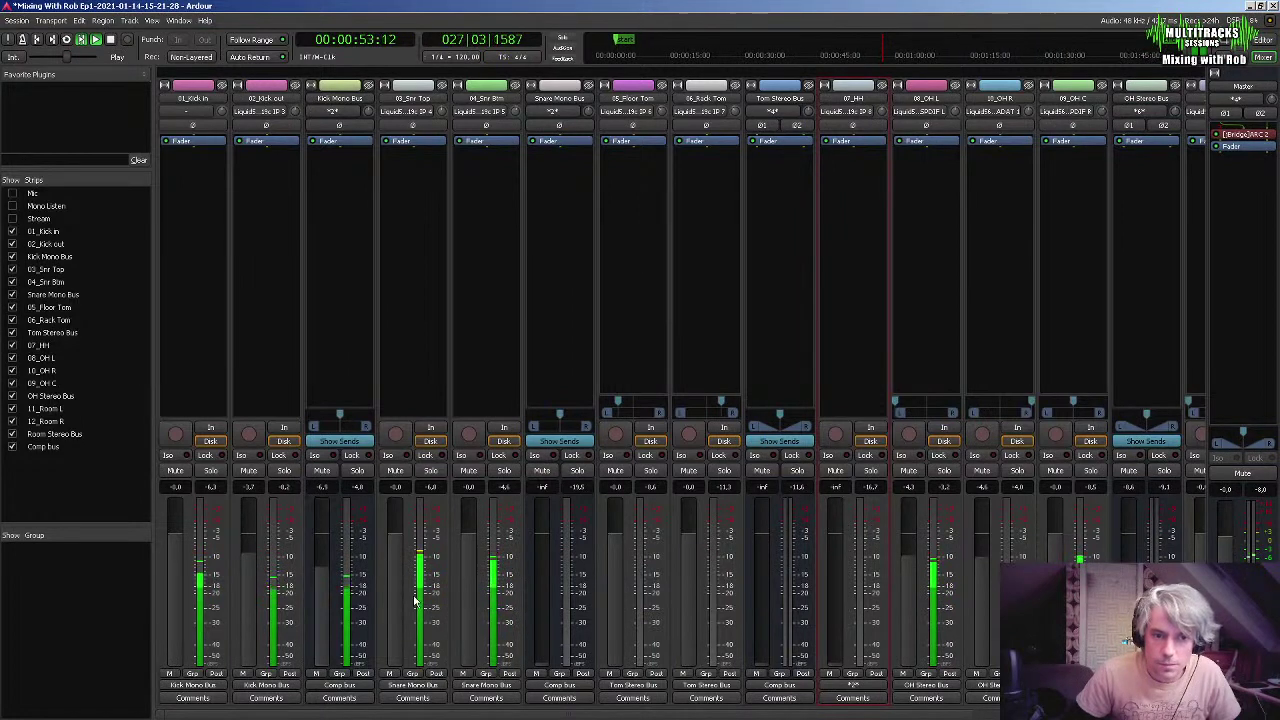
left_click_drag(472, 562, 480, 712)
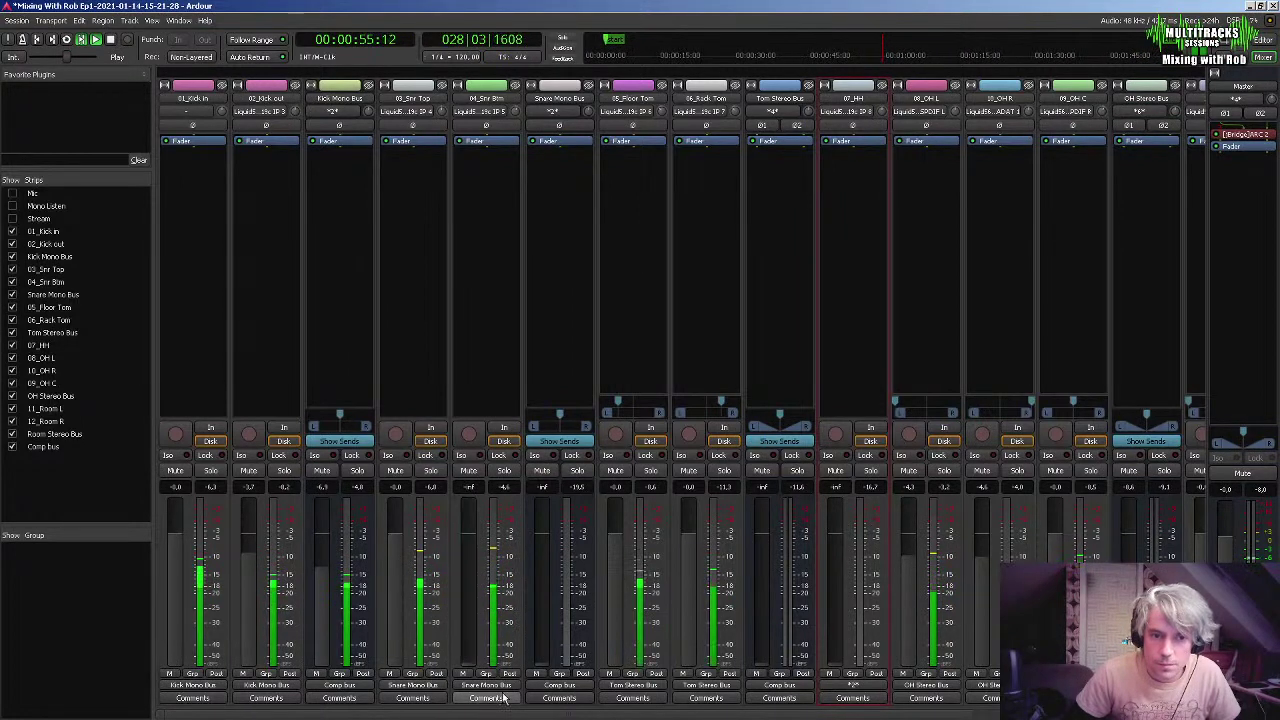
Restart playback and balance the snare with 04_Snr Btm at -7.0 dB and the Snare Mono Bus at -2.2 dB
left_click_drag(543, 648, 557, 564)
key("space")
key("space")
left_click_drag(543, 619, 550, 576)
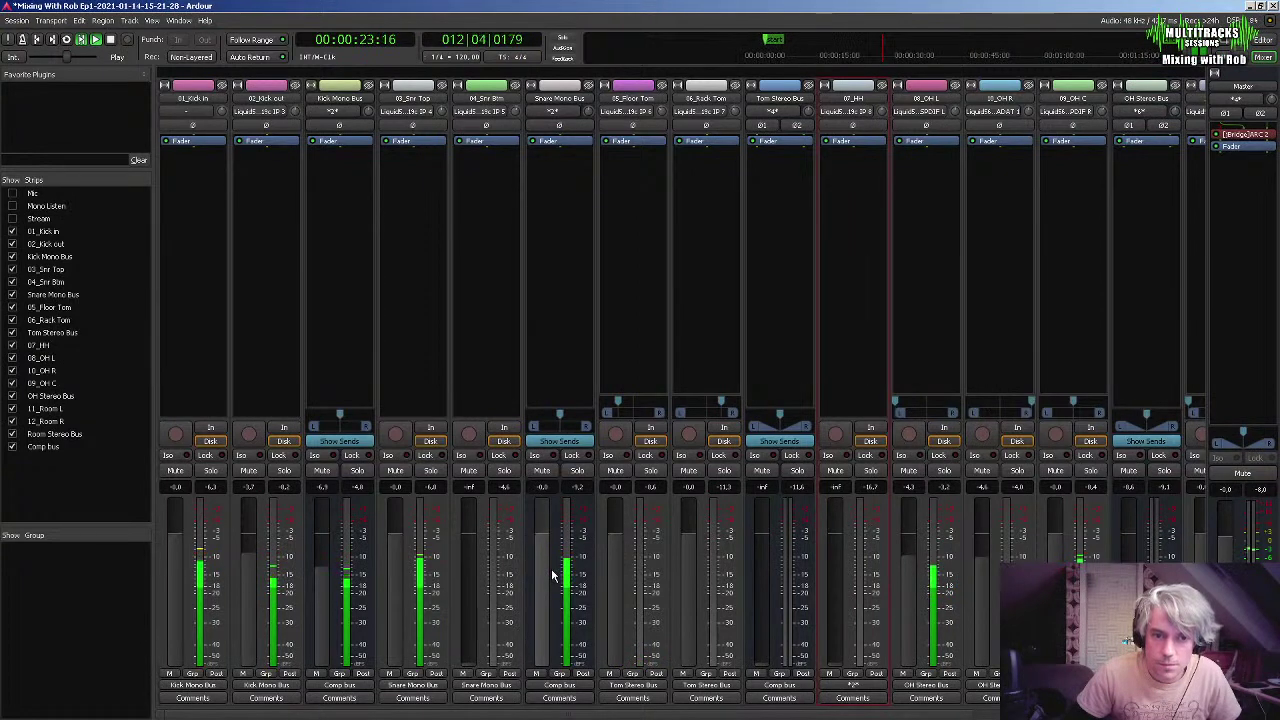
left_click_drag(468, 636, 543, 559)
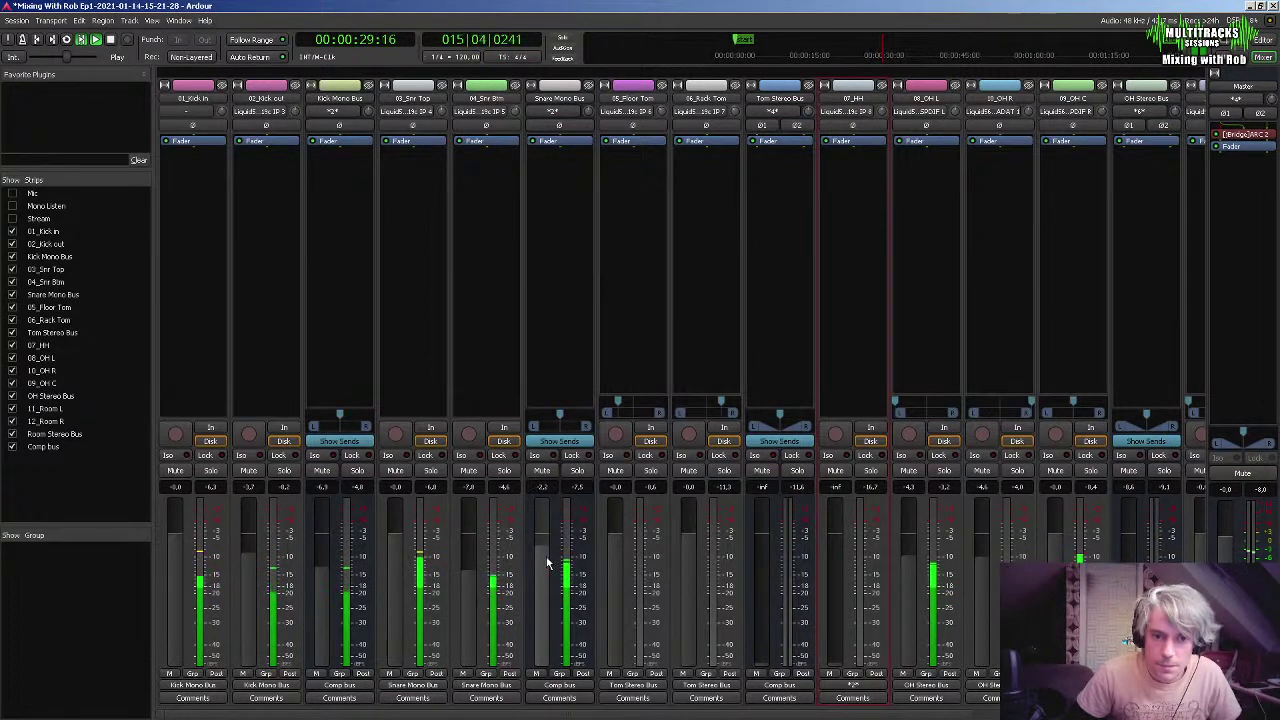
Audition the Snare Mono Bus in the mix by toggling its mute and its polarity invert on and back off
left_click(541, 471)
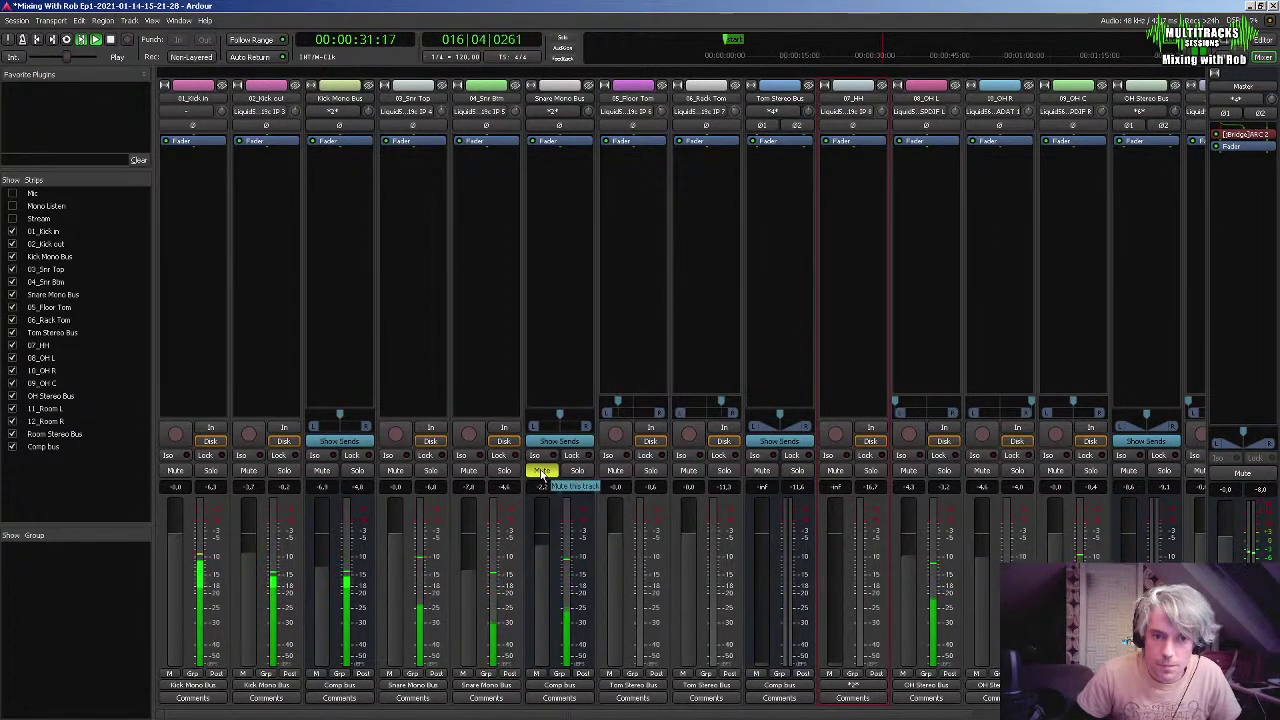
left_click(541, 471)
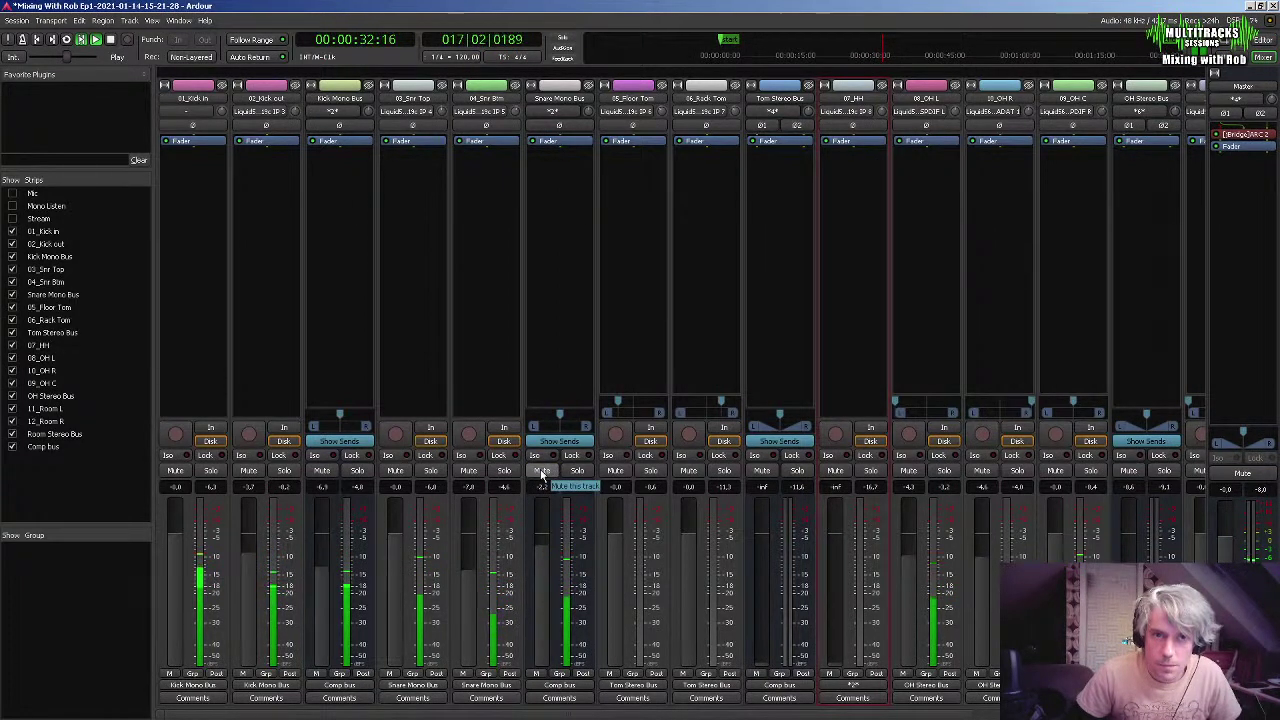
left_click(569, 127)
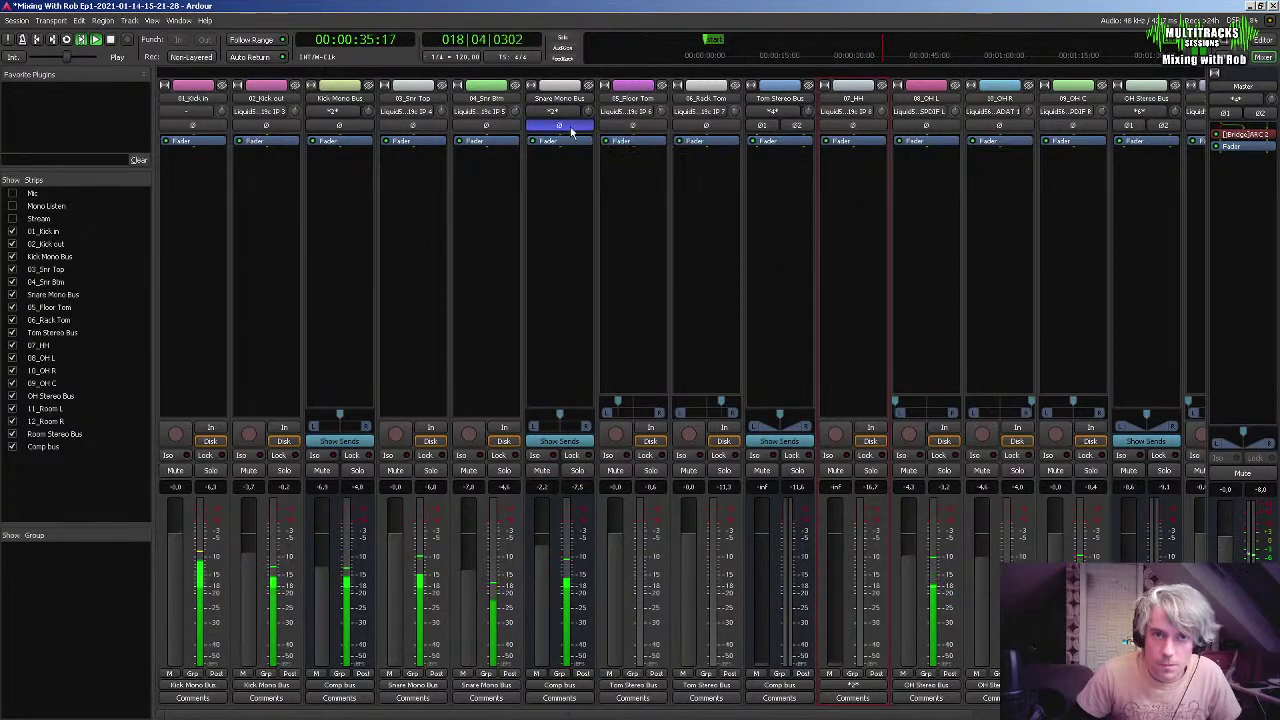
left_click(571, 128)
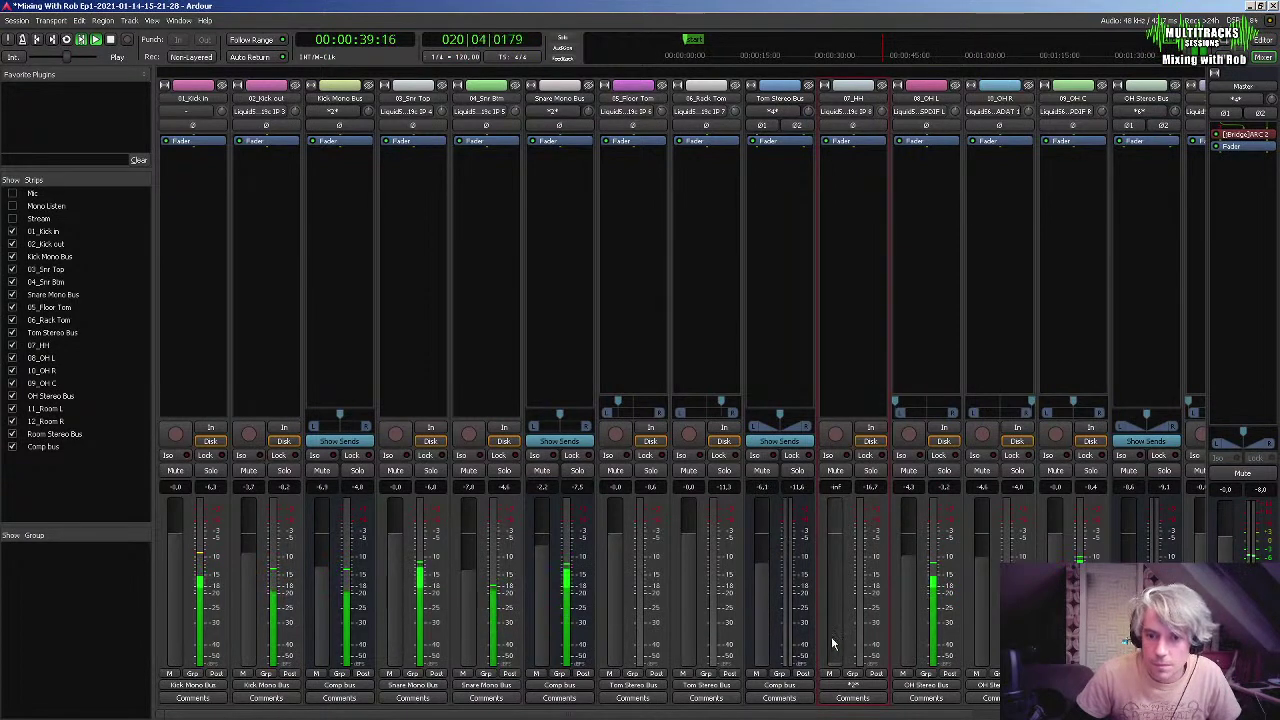
Bring up the Tom Stereo Bus to -6.1 dB and 07_HH to -10.9 dB, and check the room and Comp bus strips
left_click_drag(837, 652, 849, 571)
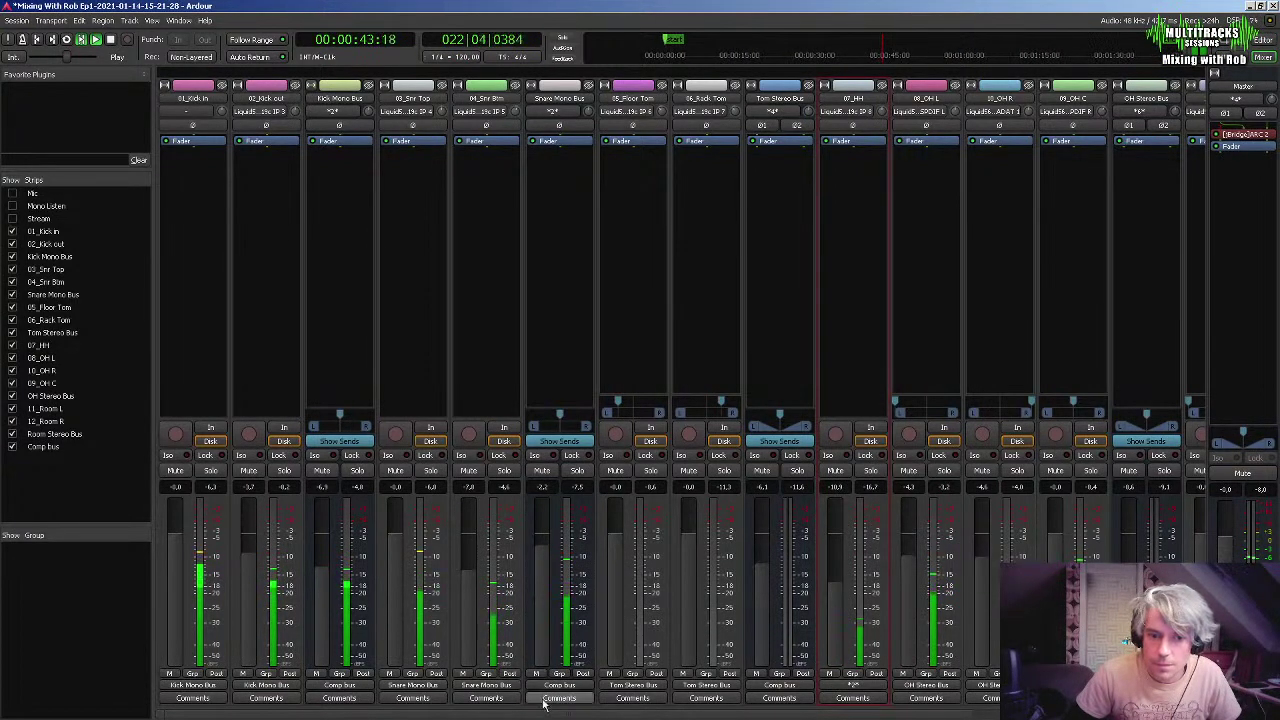
left_click_drag(545, 716, 800, 716)
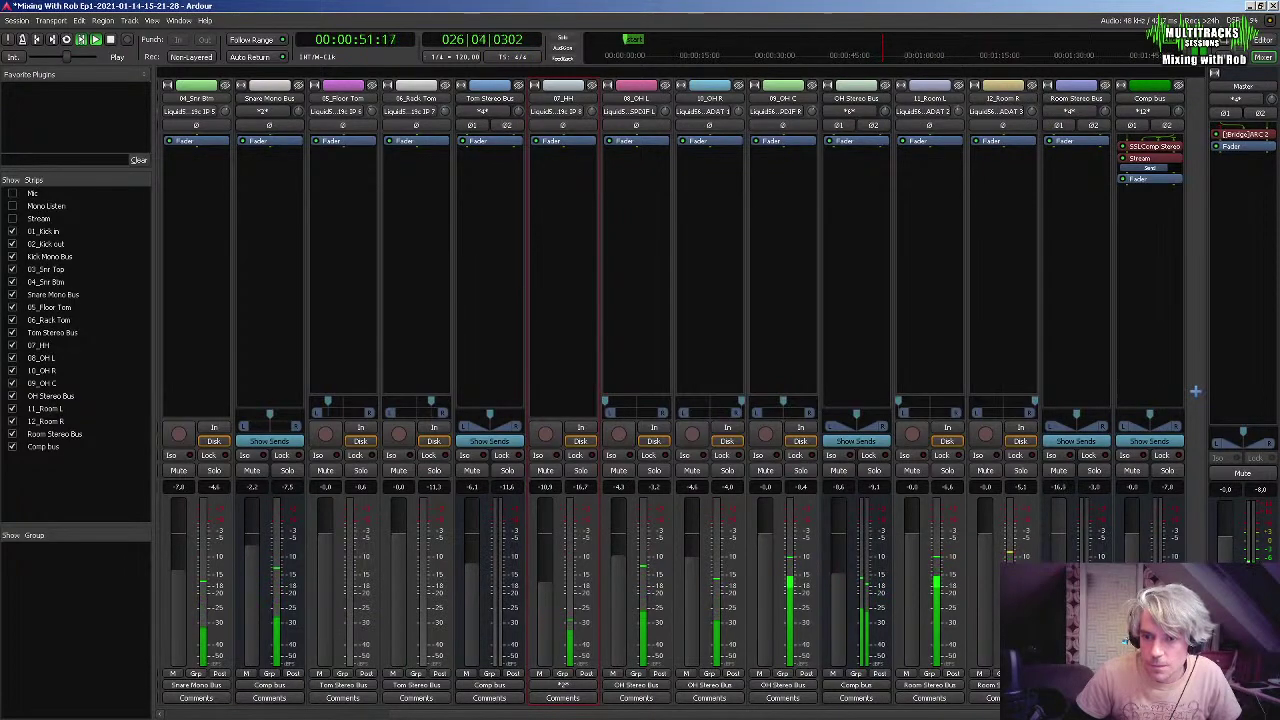
left_click_drag(848, 714, 610, 714)
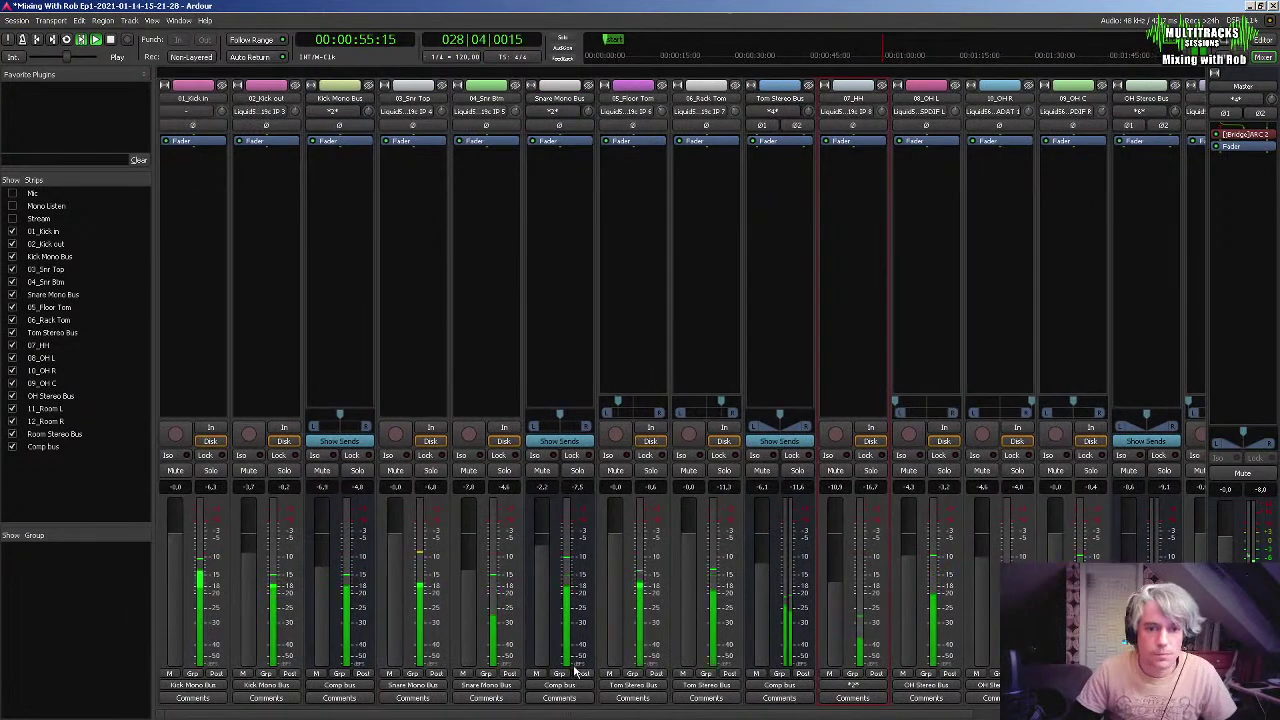
Stop playback and save the session with the current drum balance
key("space")
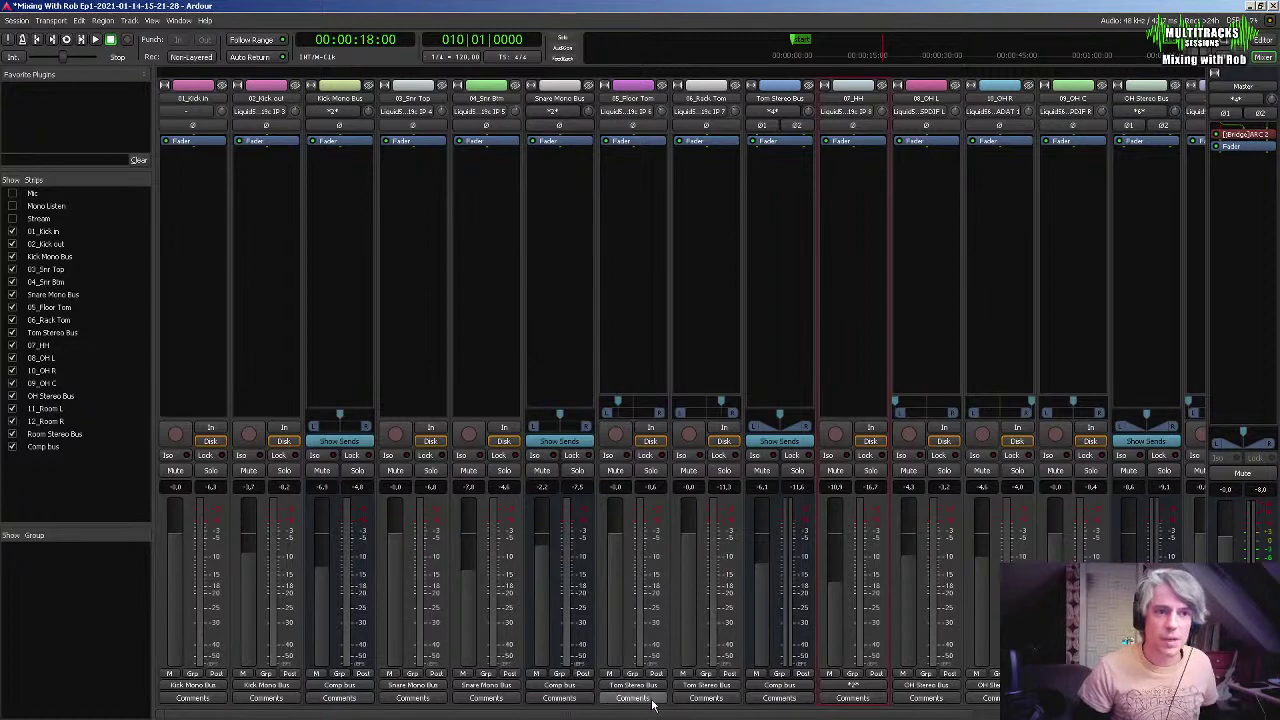
left_click(22, 22)
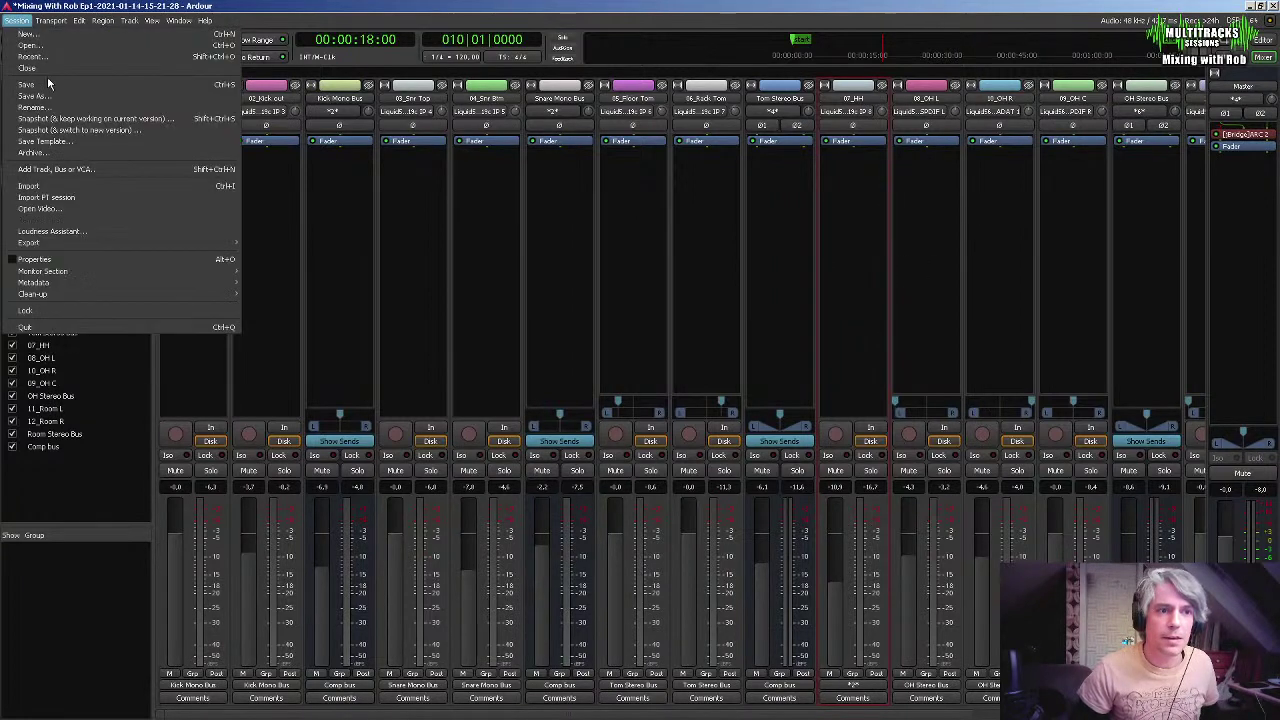
left_click(46, 82)
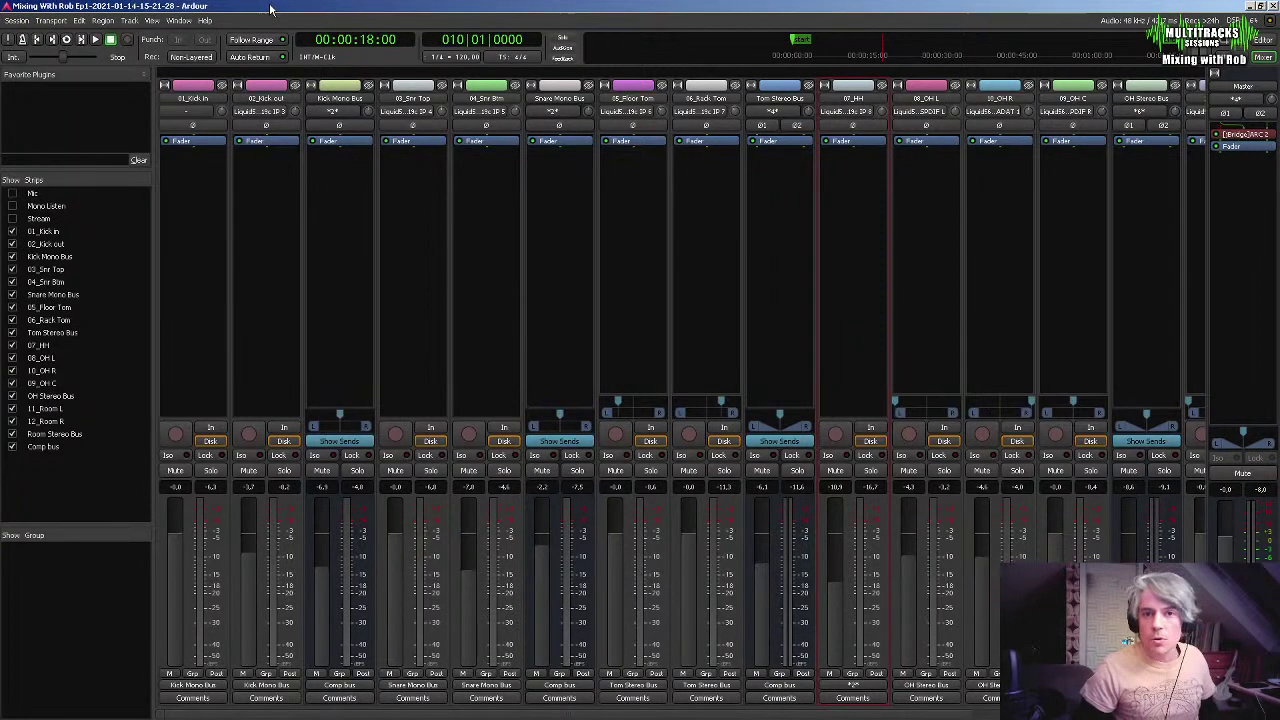